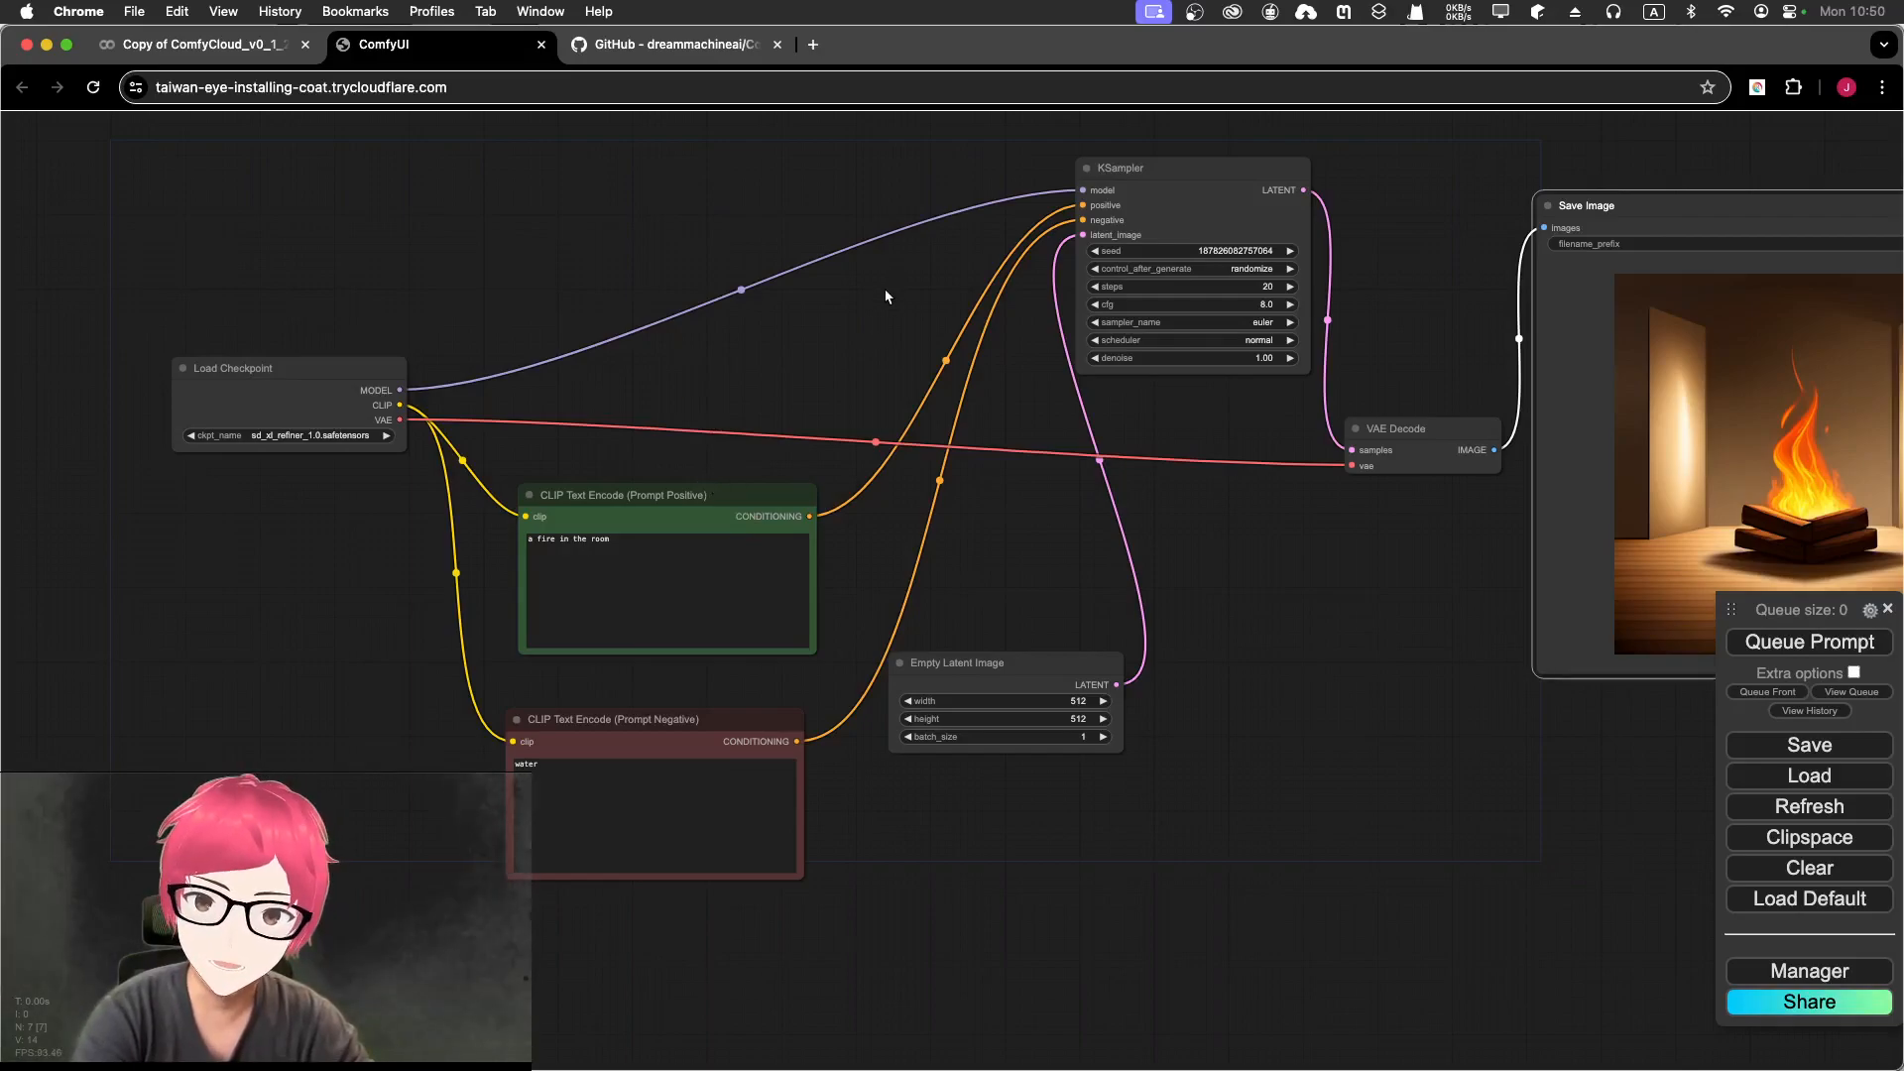
{"action": "left_click_drag", "start_coordinate": [884, 294], "coordinate": [652, 354]}
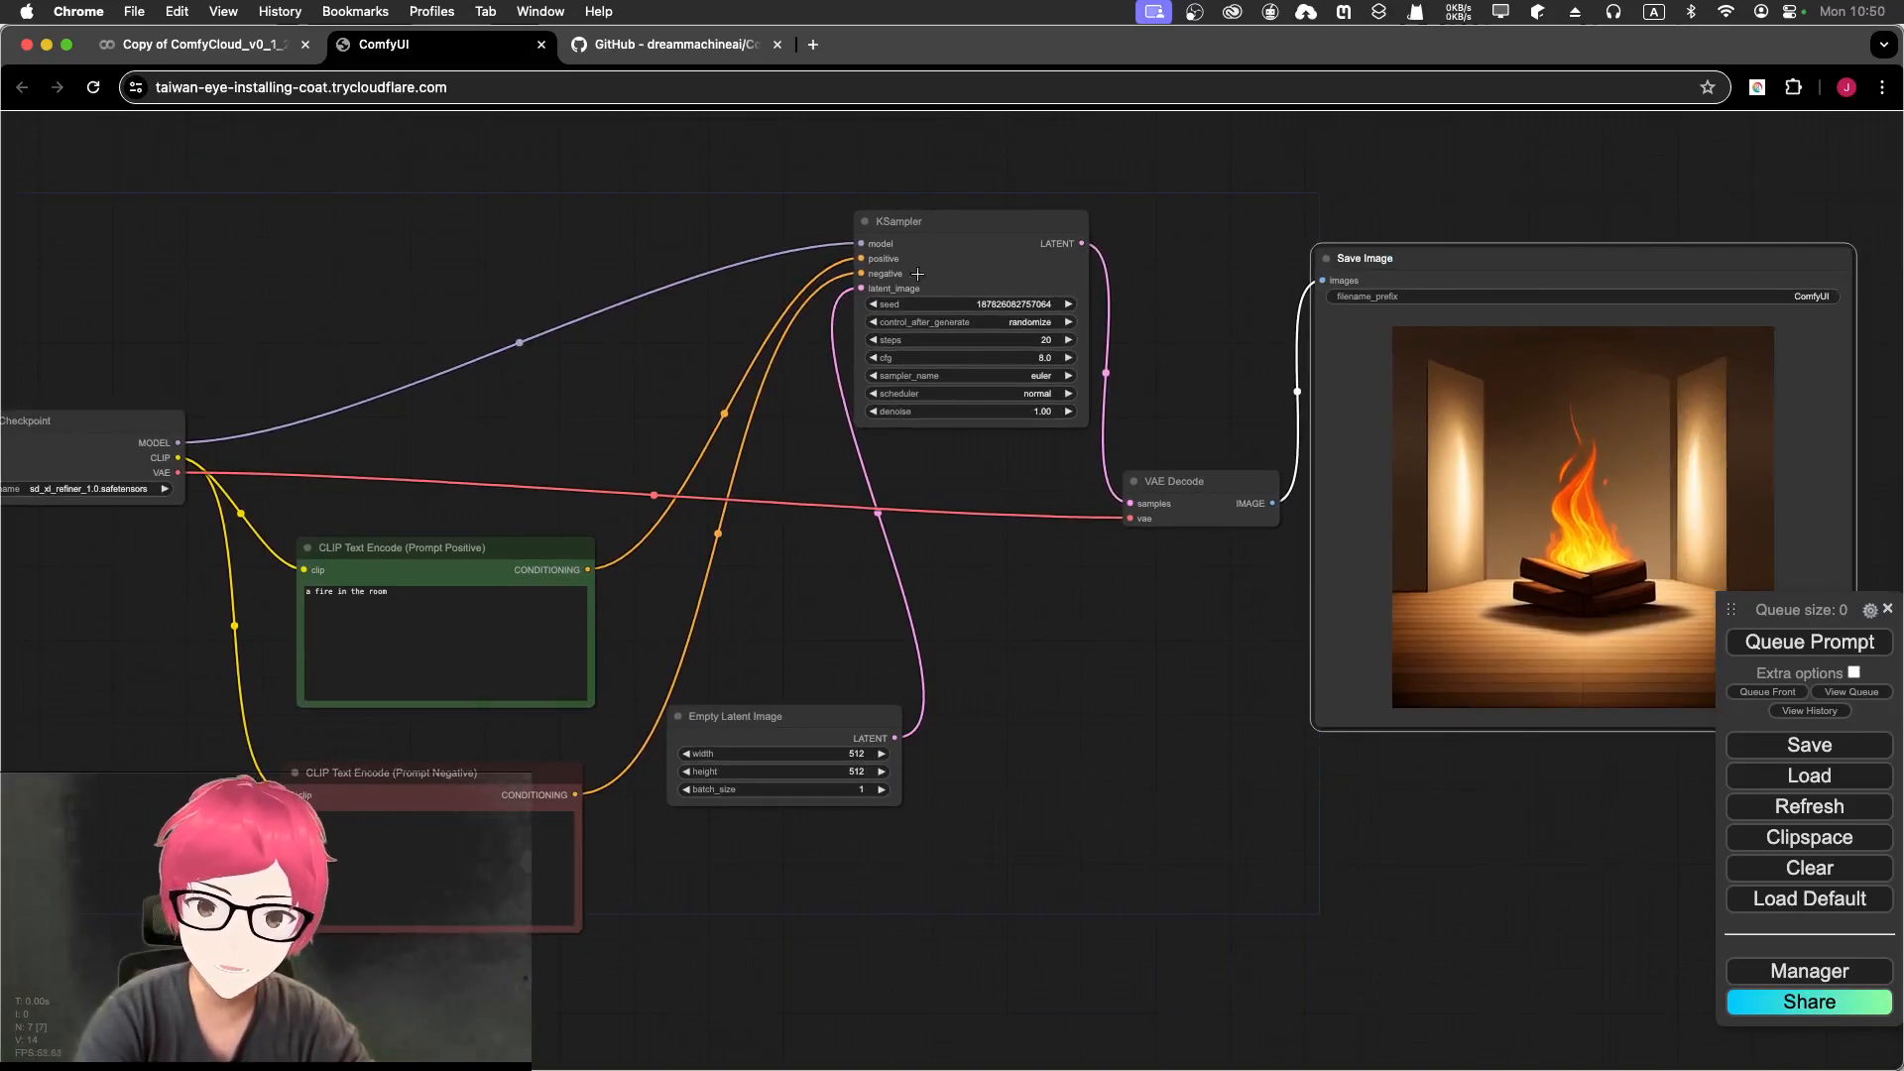
{"action": "left_click_drag", "start_coordinate": [911, 209], "coordinate": [925, 210]}
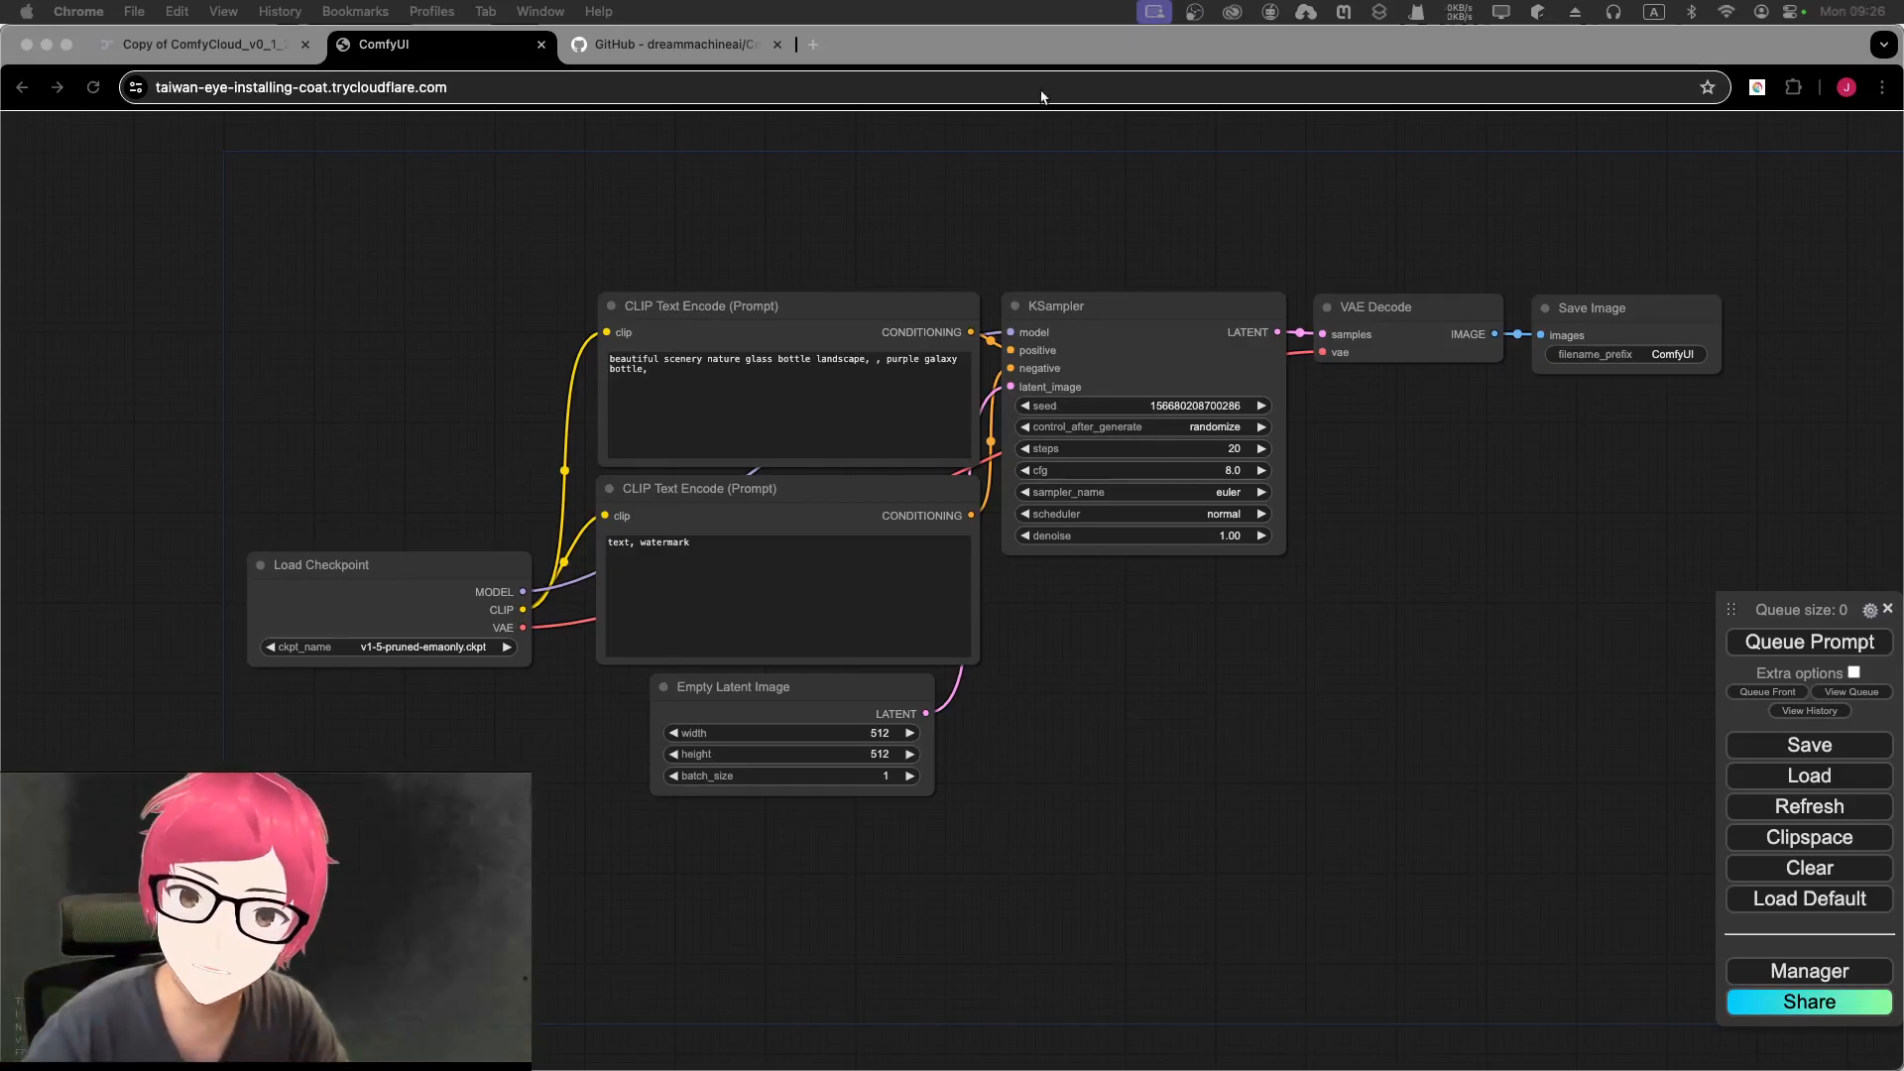
{"action": "left_click", "coordinate": [999, 44]}
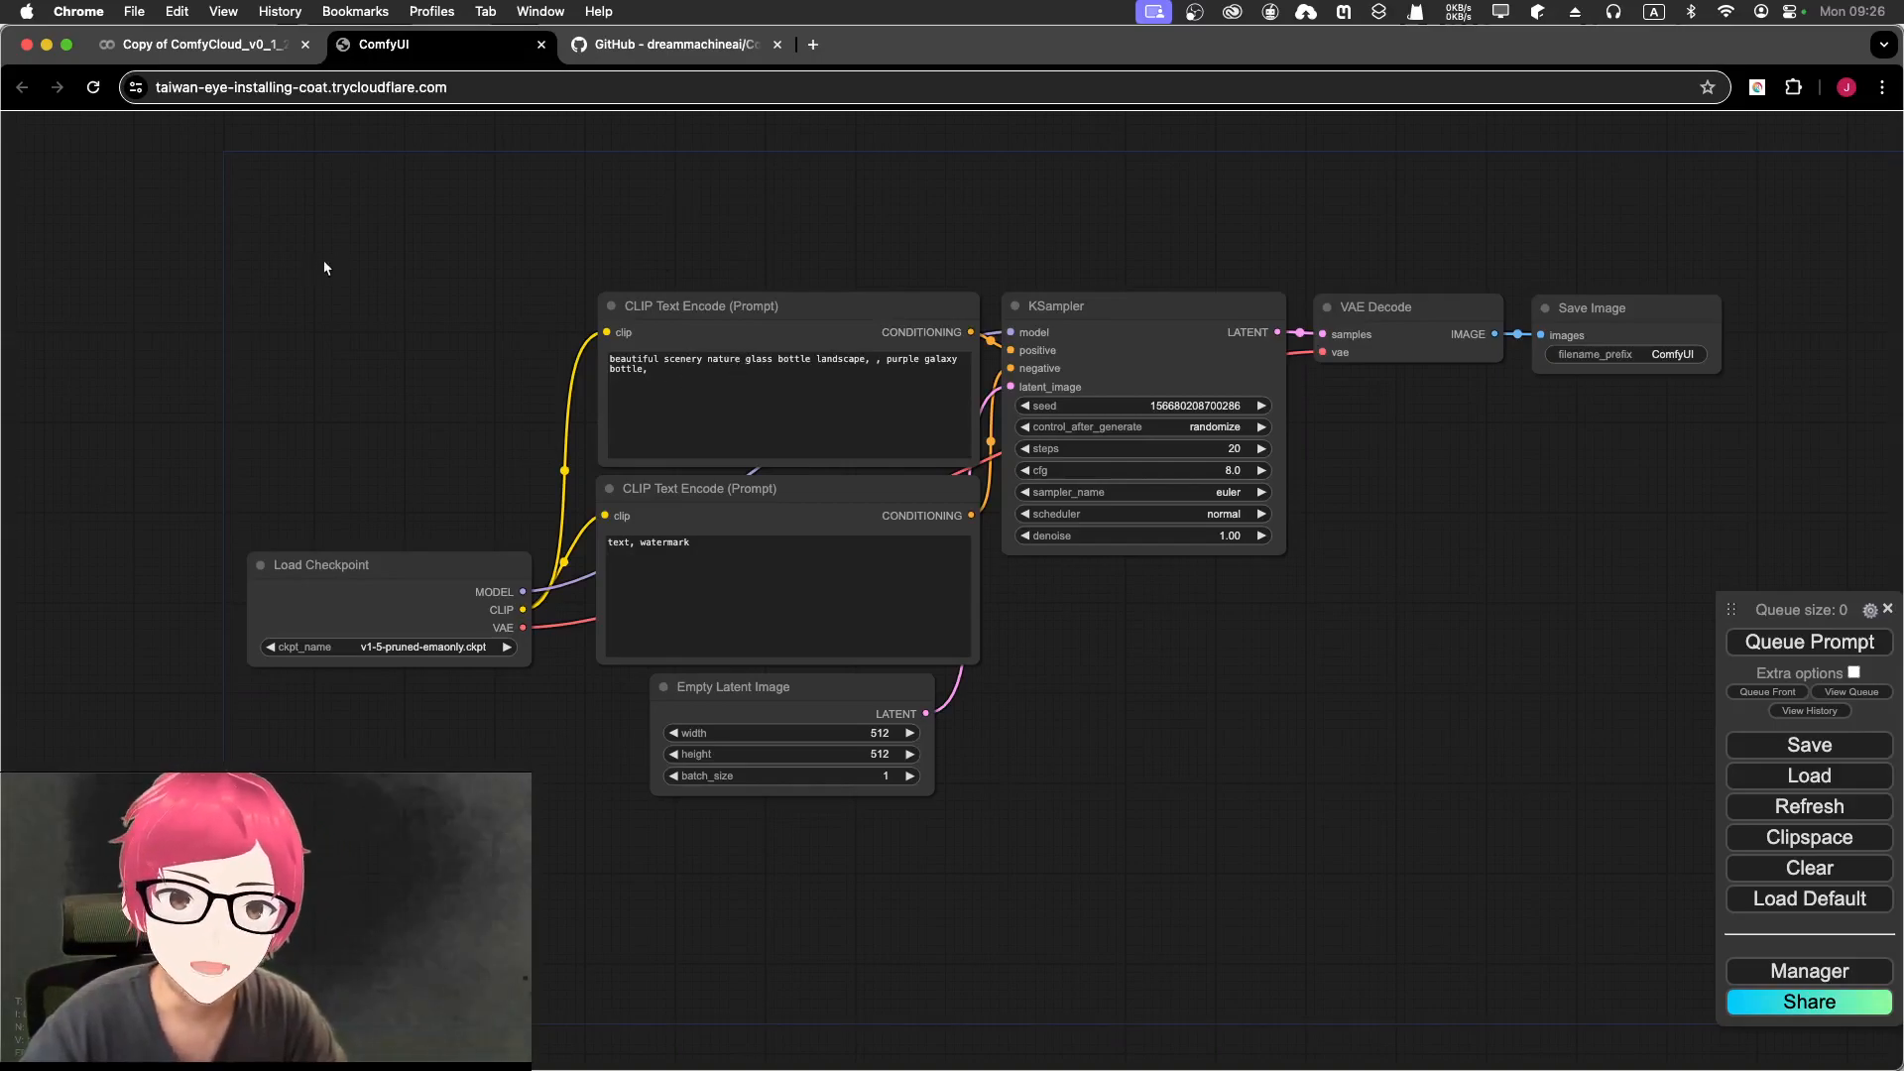
Step: Review the ComfyCloud repository on GitHub, and the setup code and output in the Colab copy of its notebook
{"action": "left_click", "coordinate": [640, 46]}
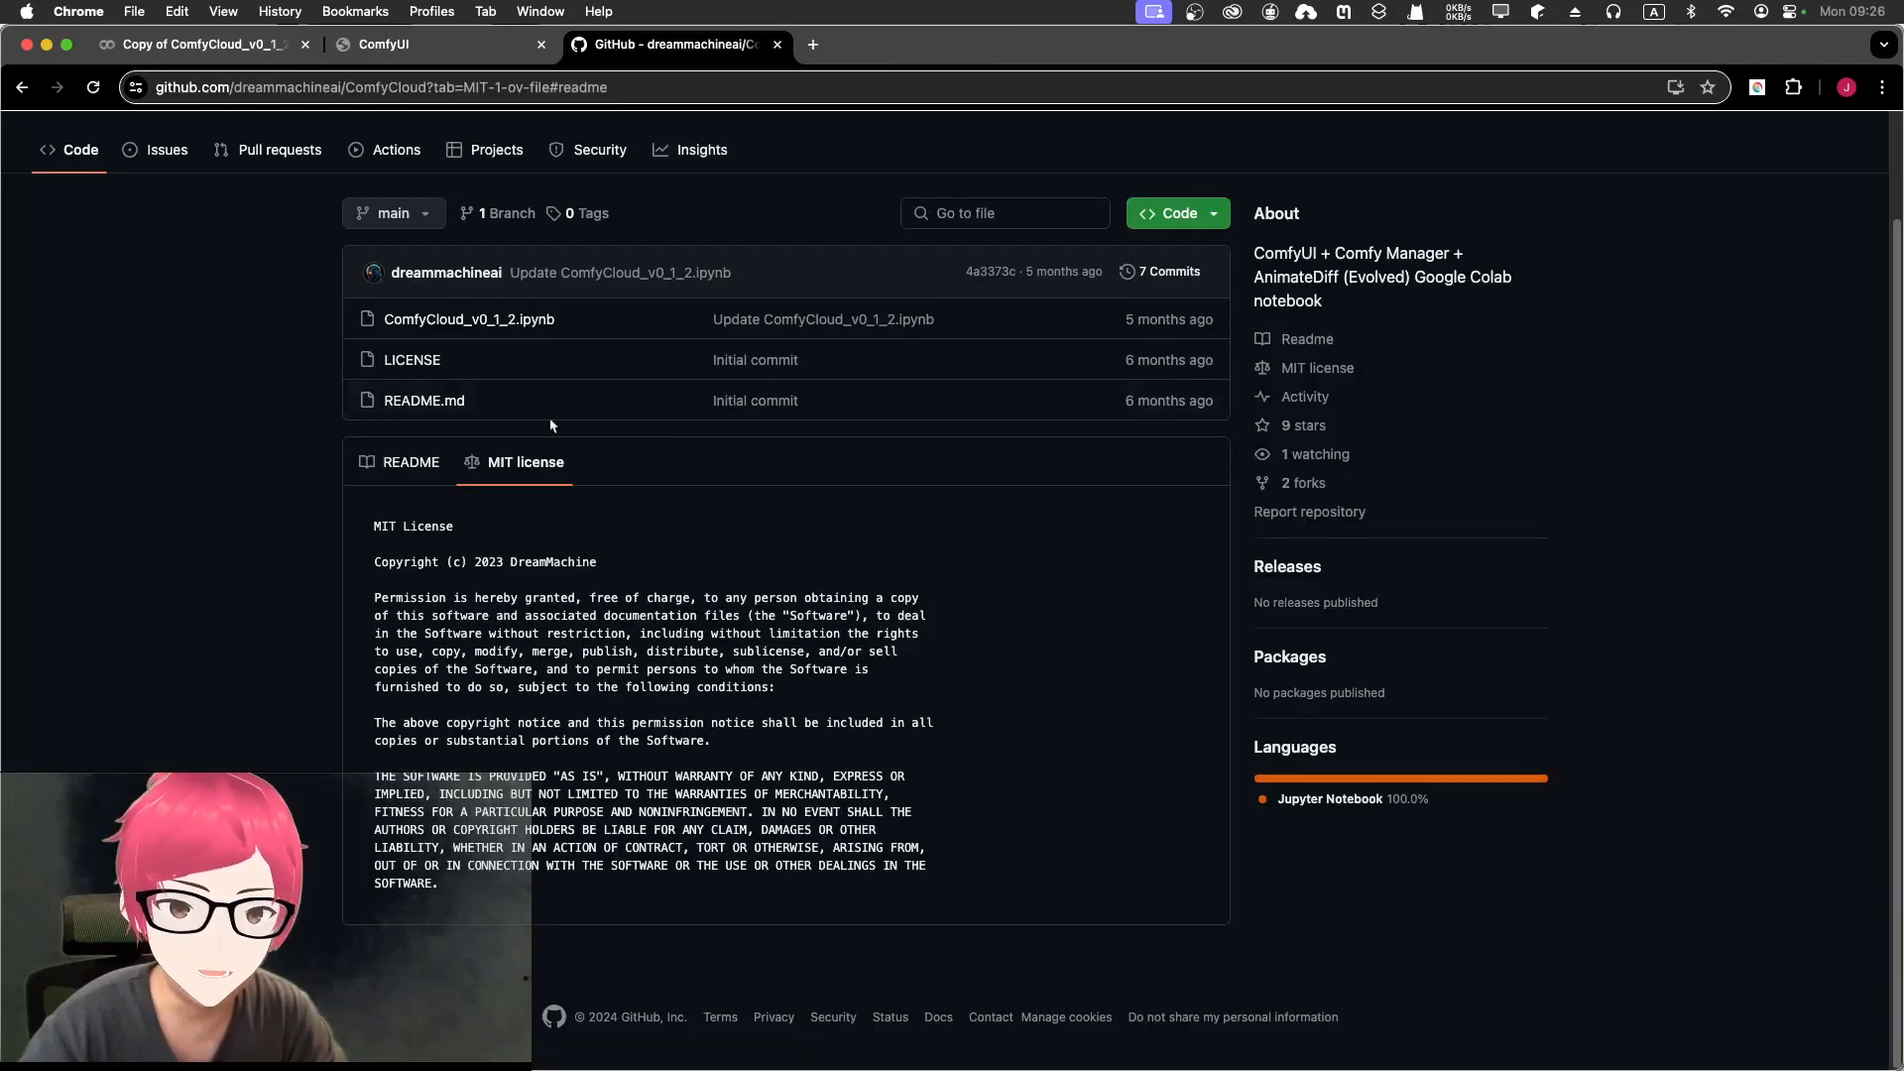
{"action": "scroll", "coordinate": [149, 374], "scroll_direction": "up", "scroll_amount": 2}
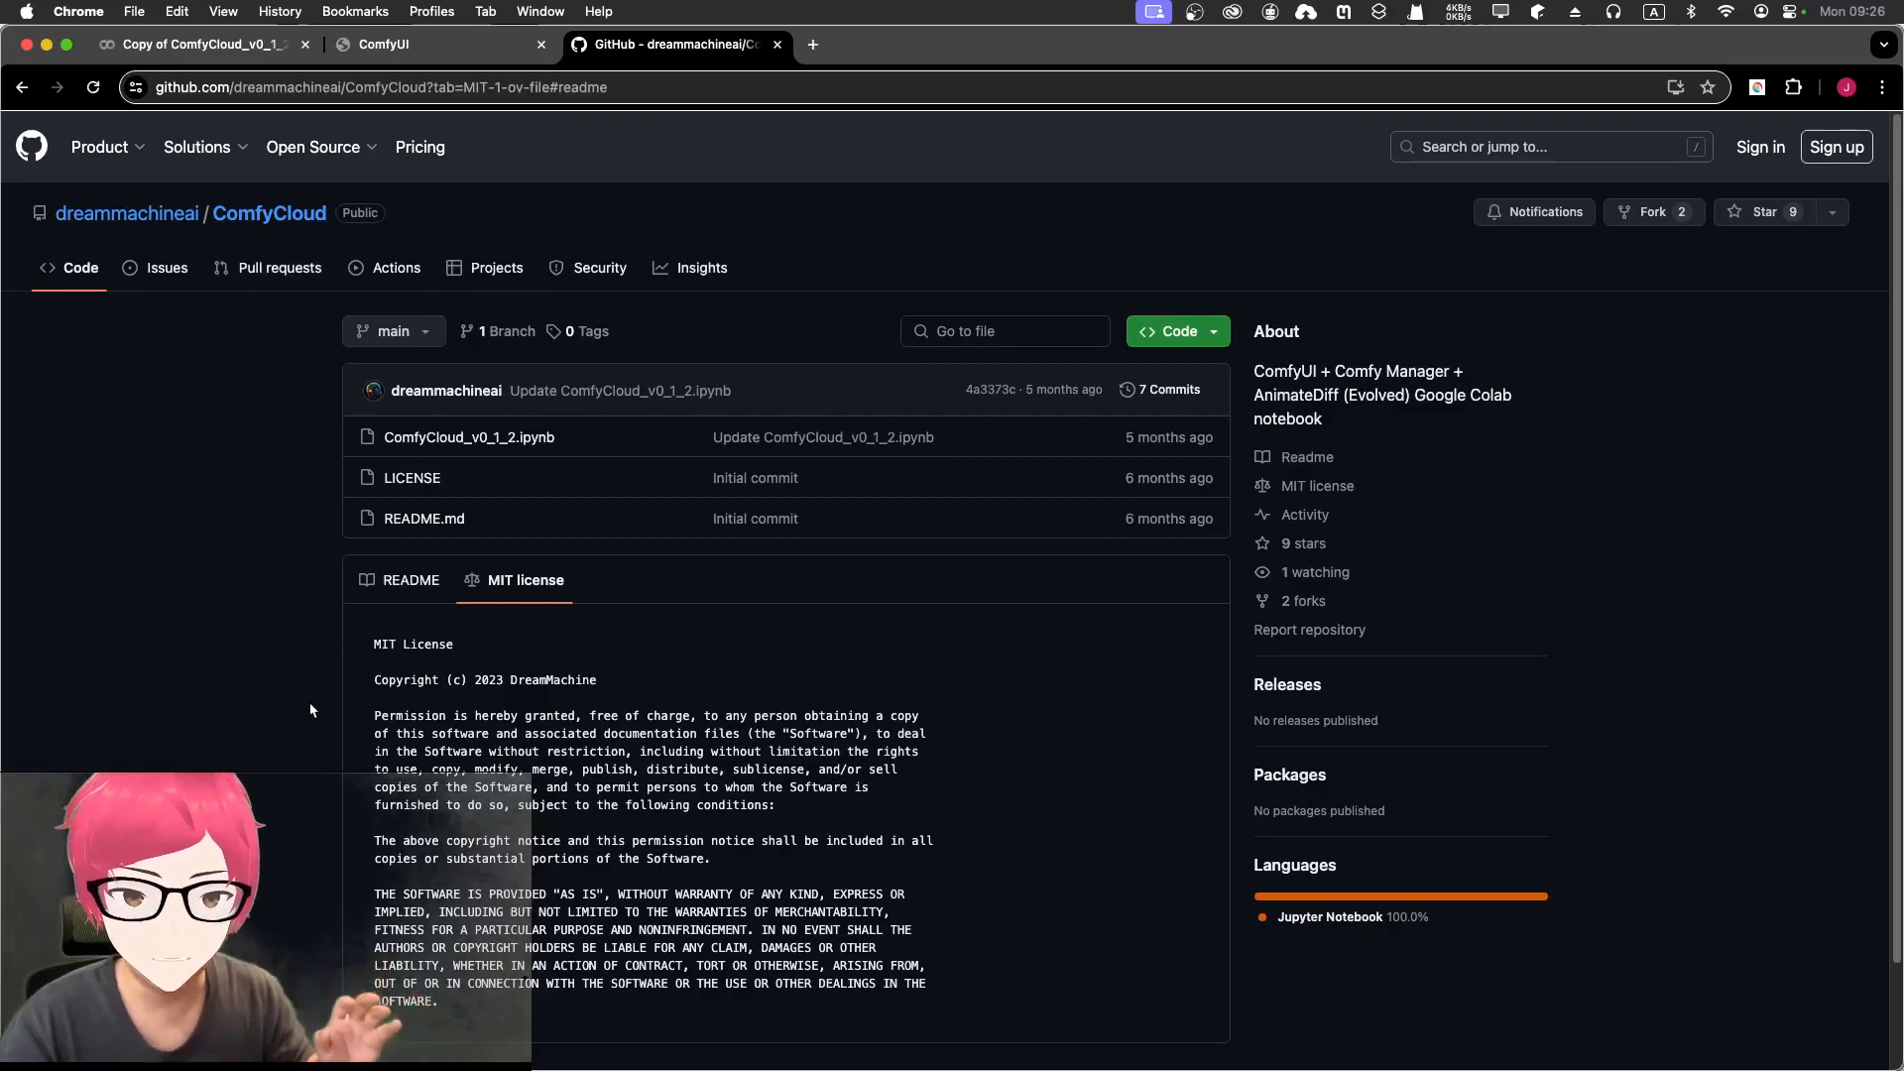
{"action": "left_click", "coordinate": [166, 44]}
{"action": "scroll", "coordinate": [382, 467], "scroll_direction": "up", "scroll_amount": 15}
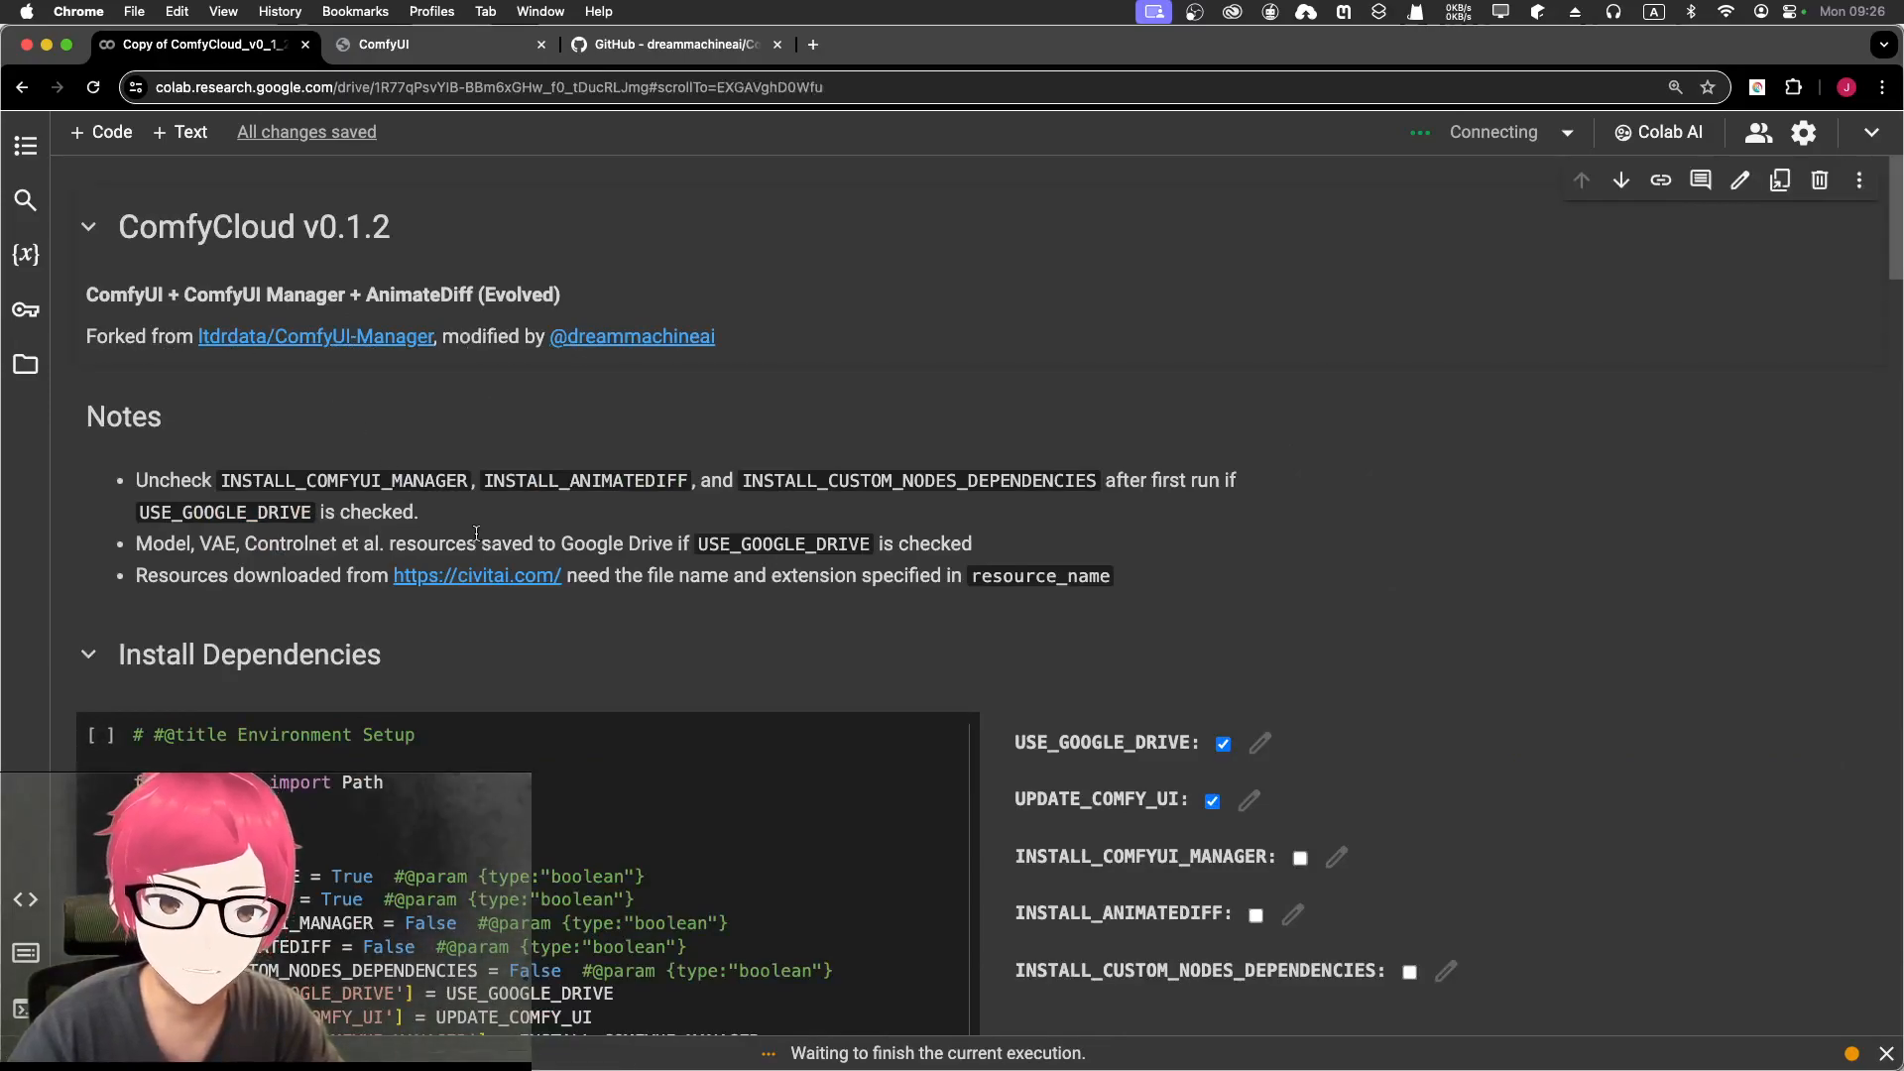
{"action": "scroll", "coordinate": [997, 566], "scroll_direction": "down", "scroll_amount": 8}
{"action": "scroll", "coordinate": [766, 517], "scroll_direction": "down", "scroll_amount": 15}
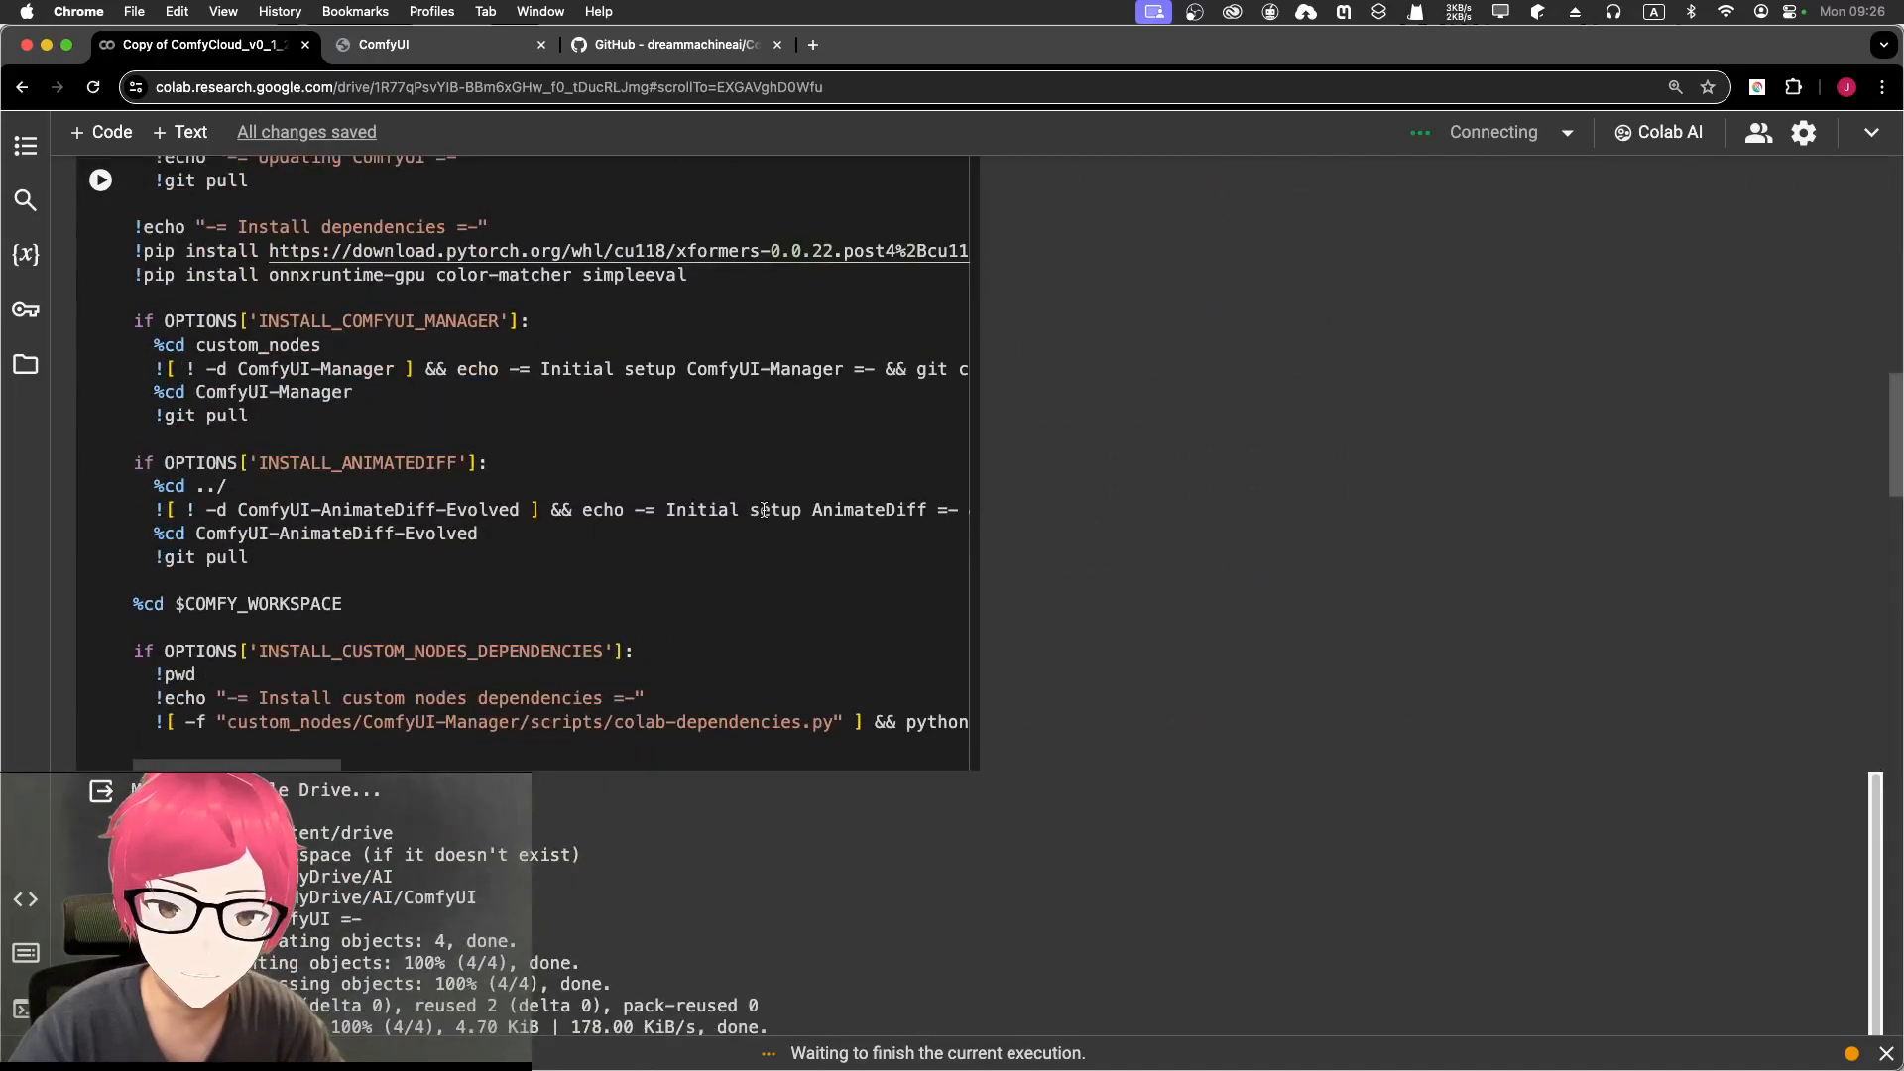
{"action": "scroll", "coordinate": [765, 509], "scroll_direction": "down", "scroll_amount": 20}
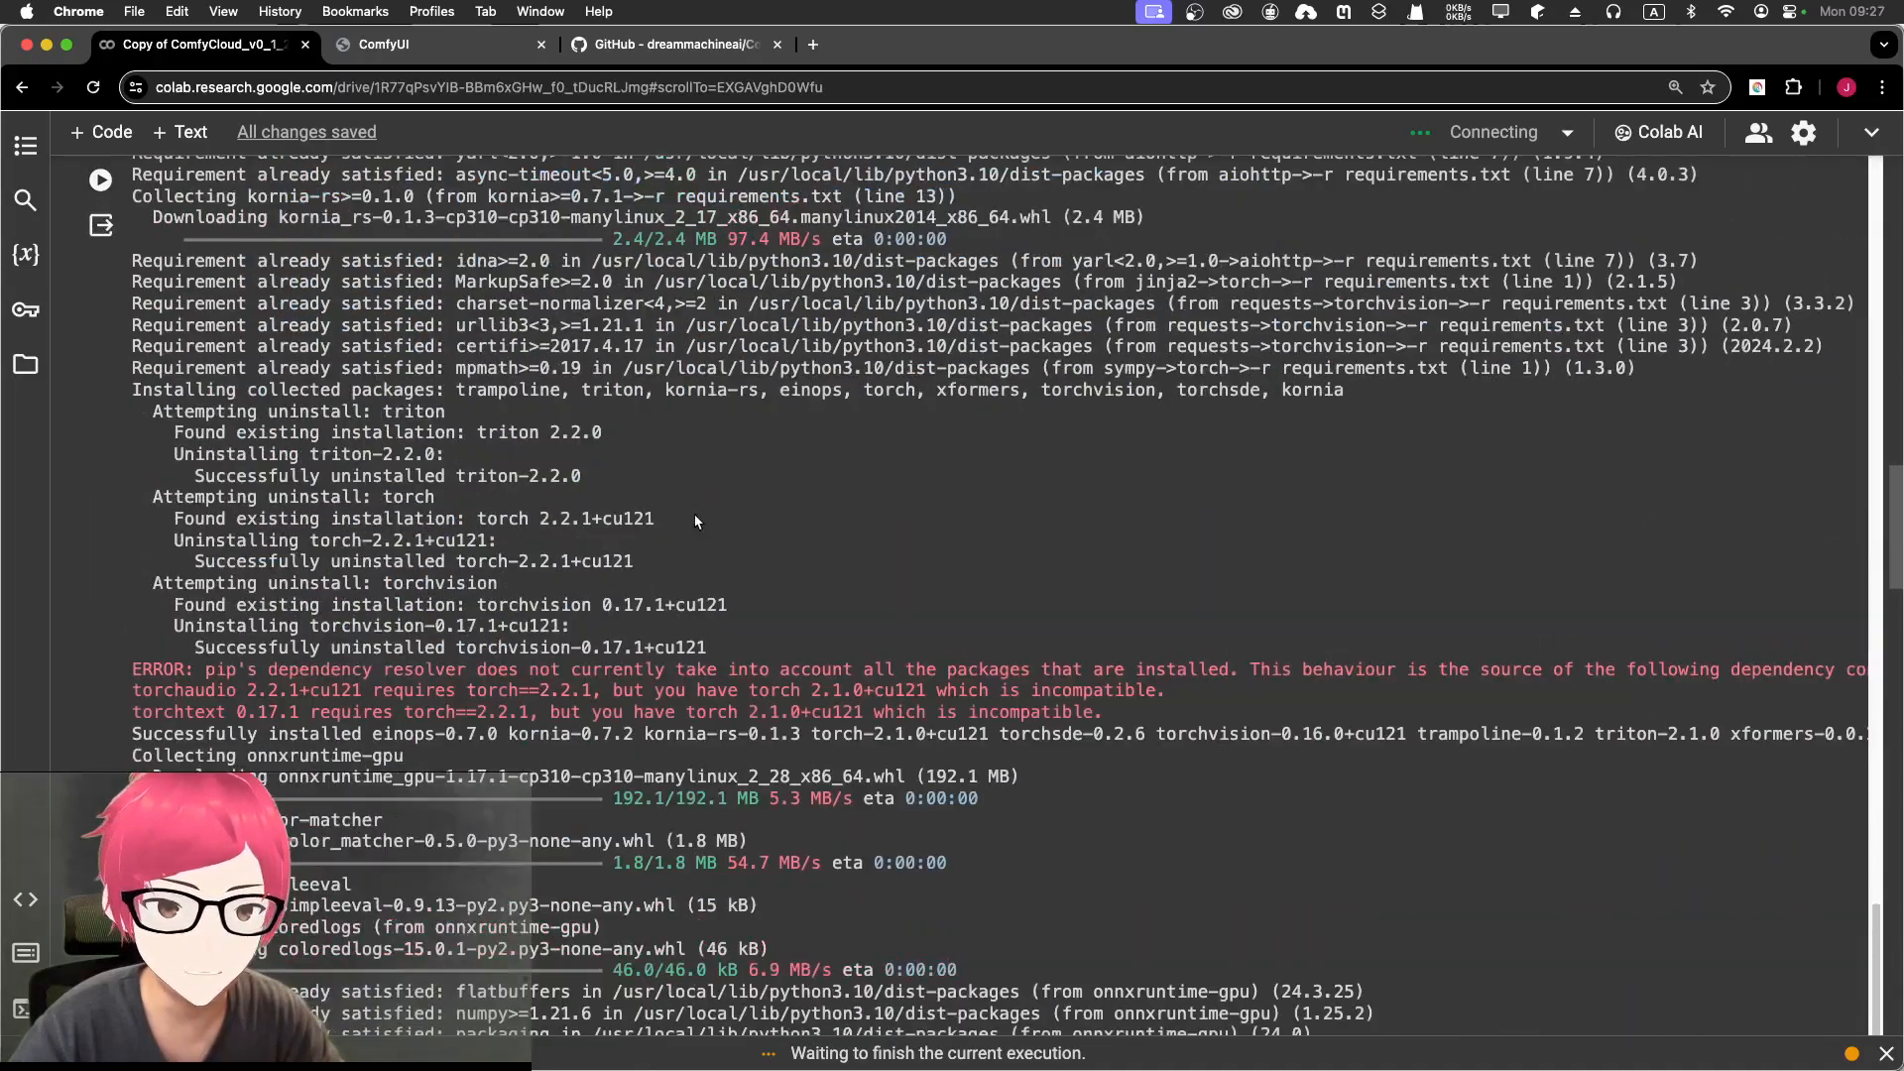
{"action": "scroll", "coordinate": [694, 514], "scroll_direction": "up", "scroll_amount": 14}
{"action": "scroll", "coordinate": [523, 457], "scroll_direction": "up", "scroll_amount": 5}
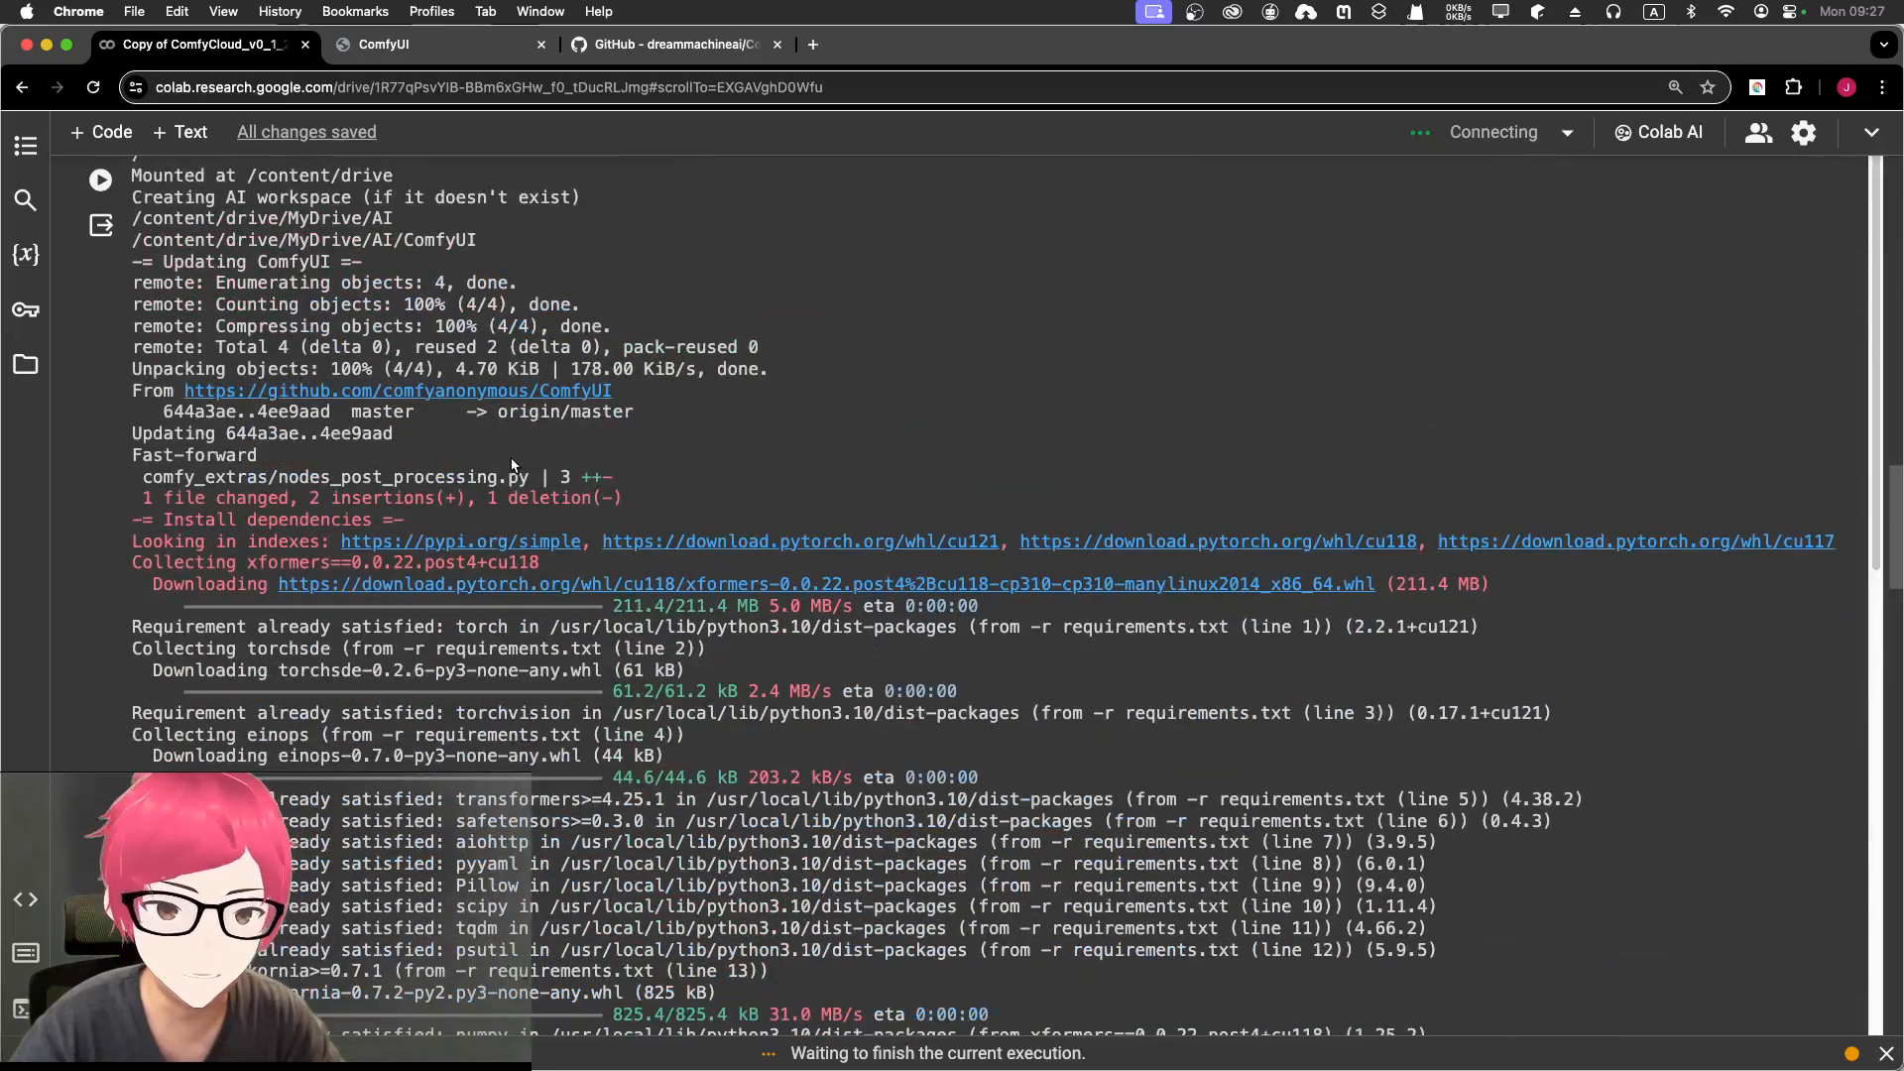
{"action": "scroll", "coordinate": [523, 457], "scroll_direction": "up", "scroll_amount": 20}
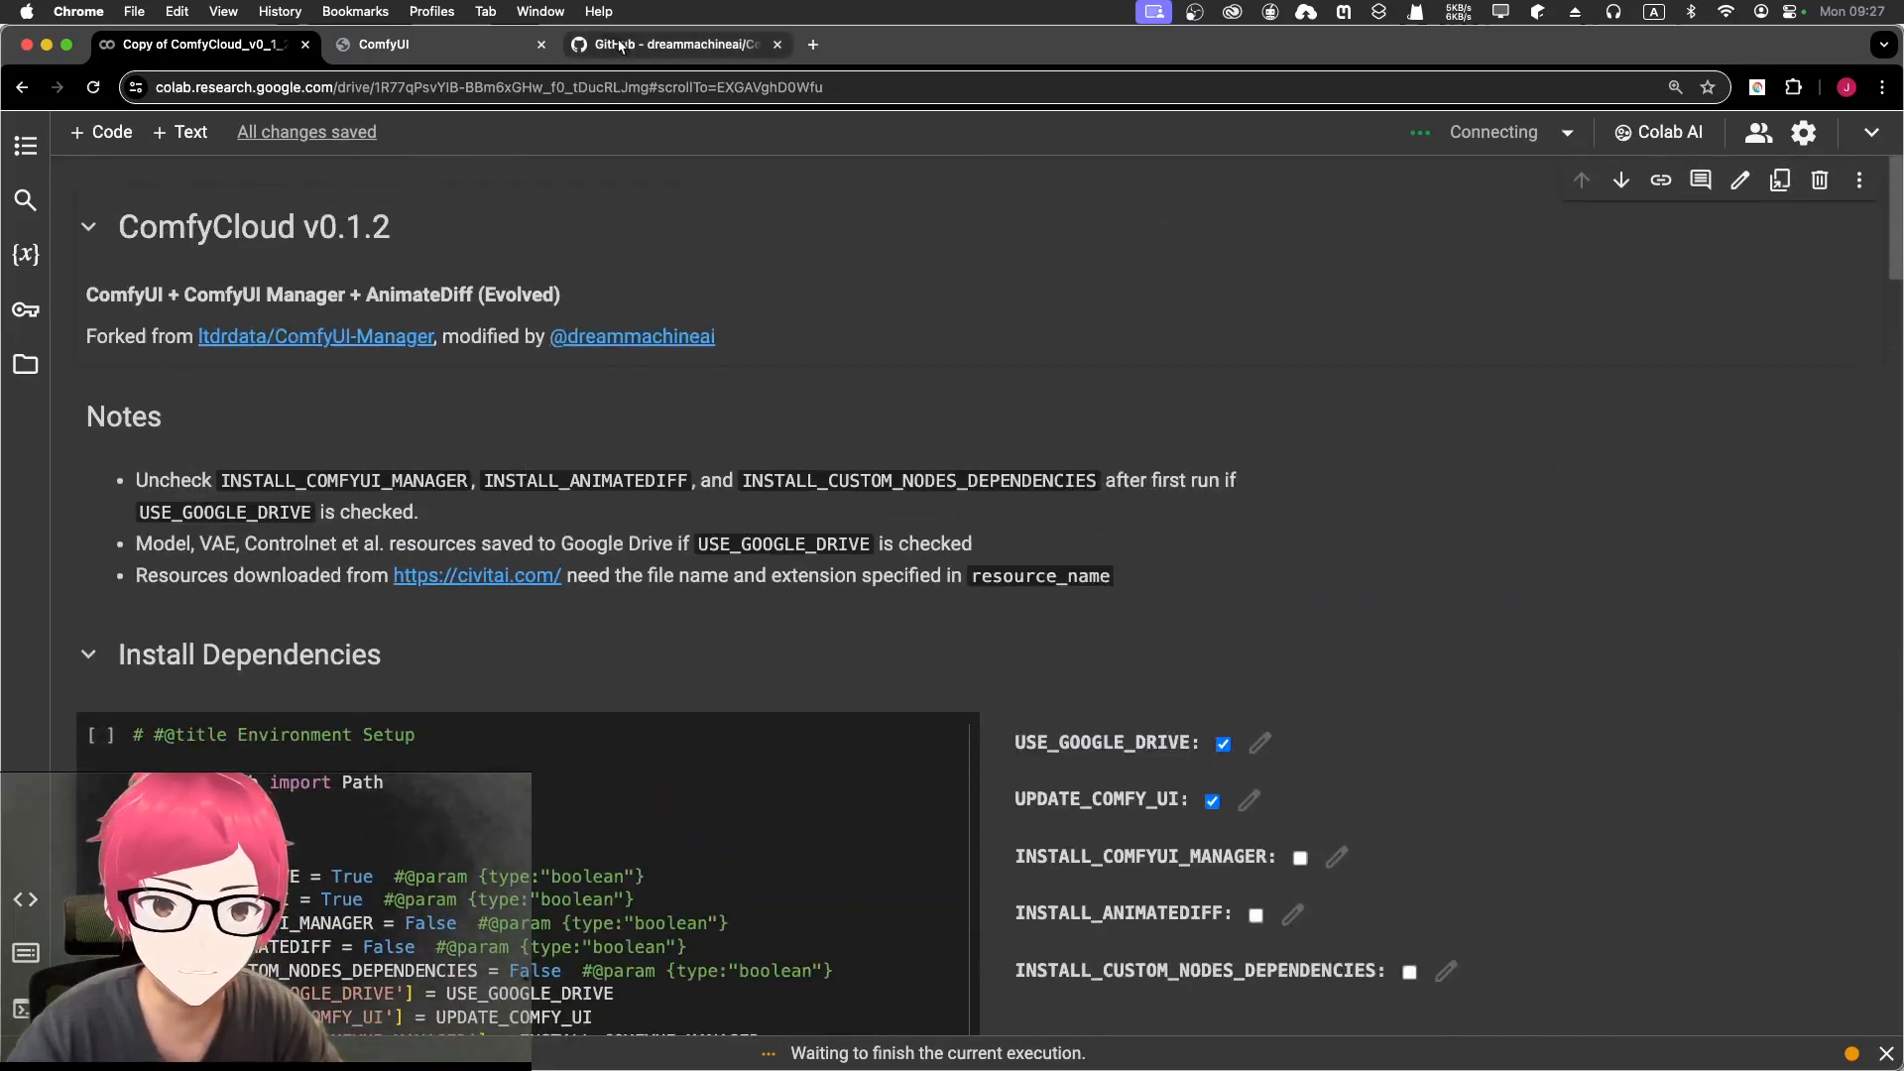
Step: View the dreammachineai profile on GitHub and reopen its ComfyCloud repository
{"action": "left_click", "coordinate": [669, 44]}
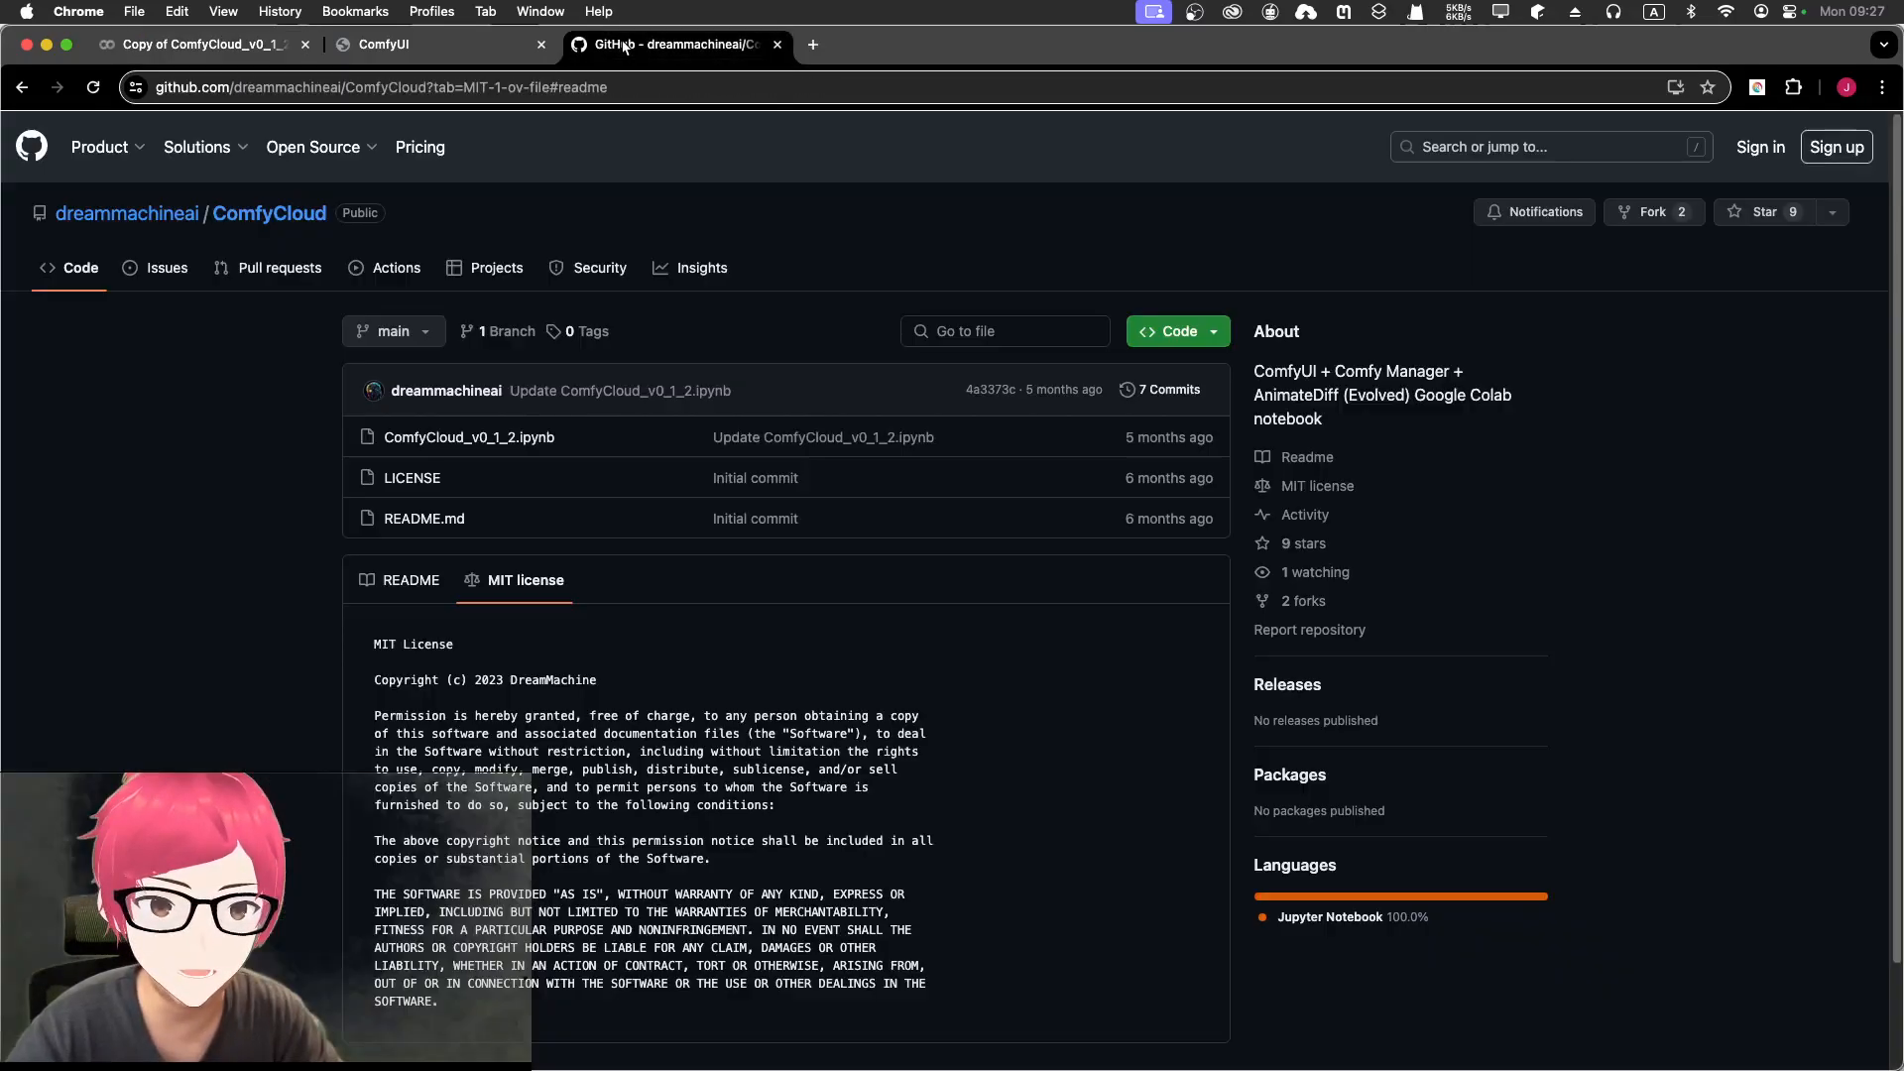
{"action": "left_click", "coordinate": [152, 220]}
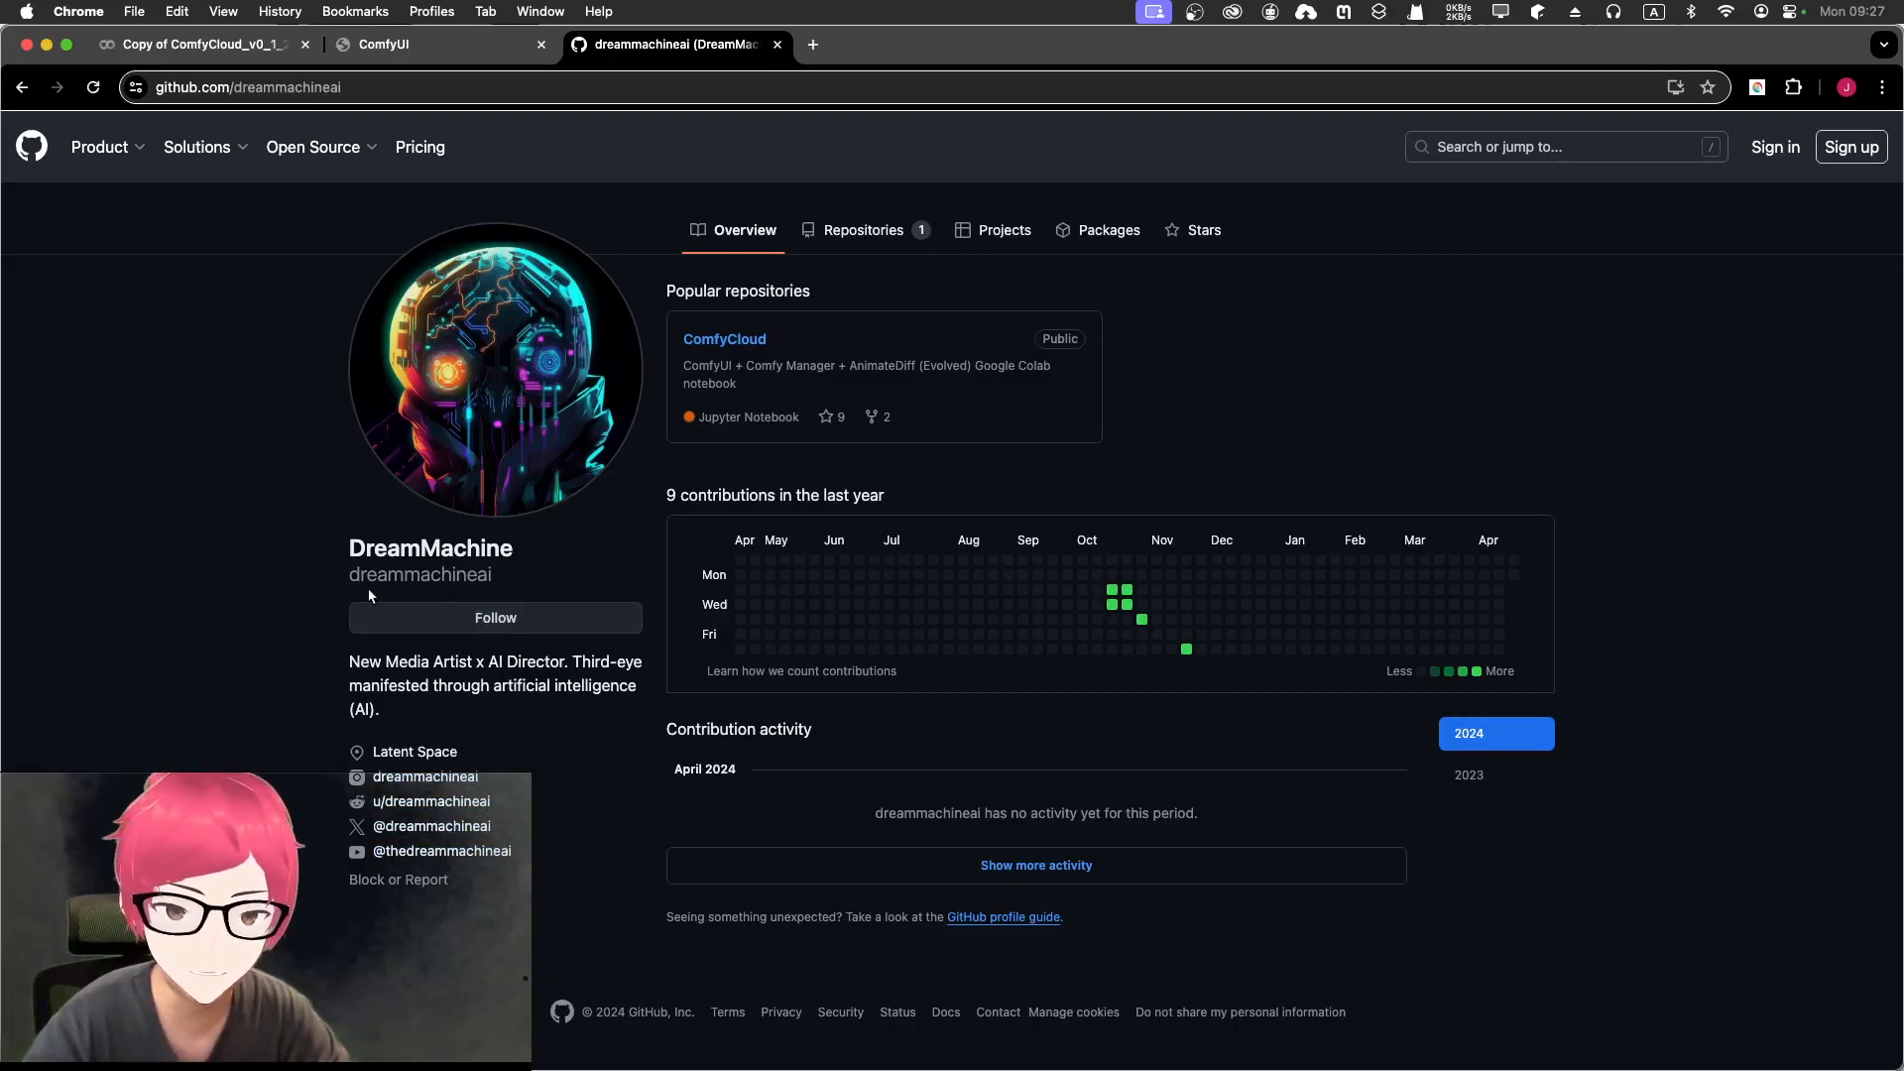
{"action": "left_click", "coordinate": [725, 340]}
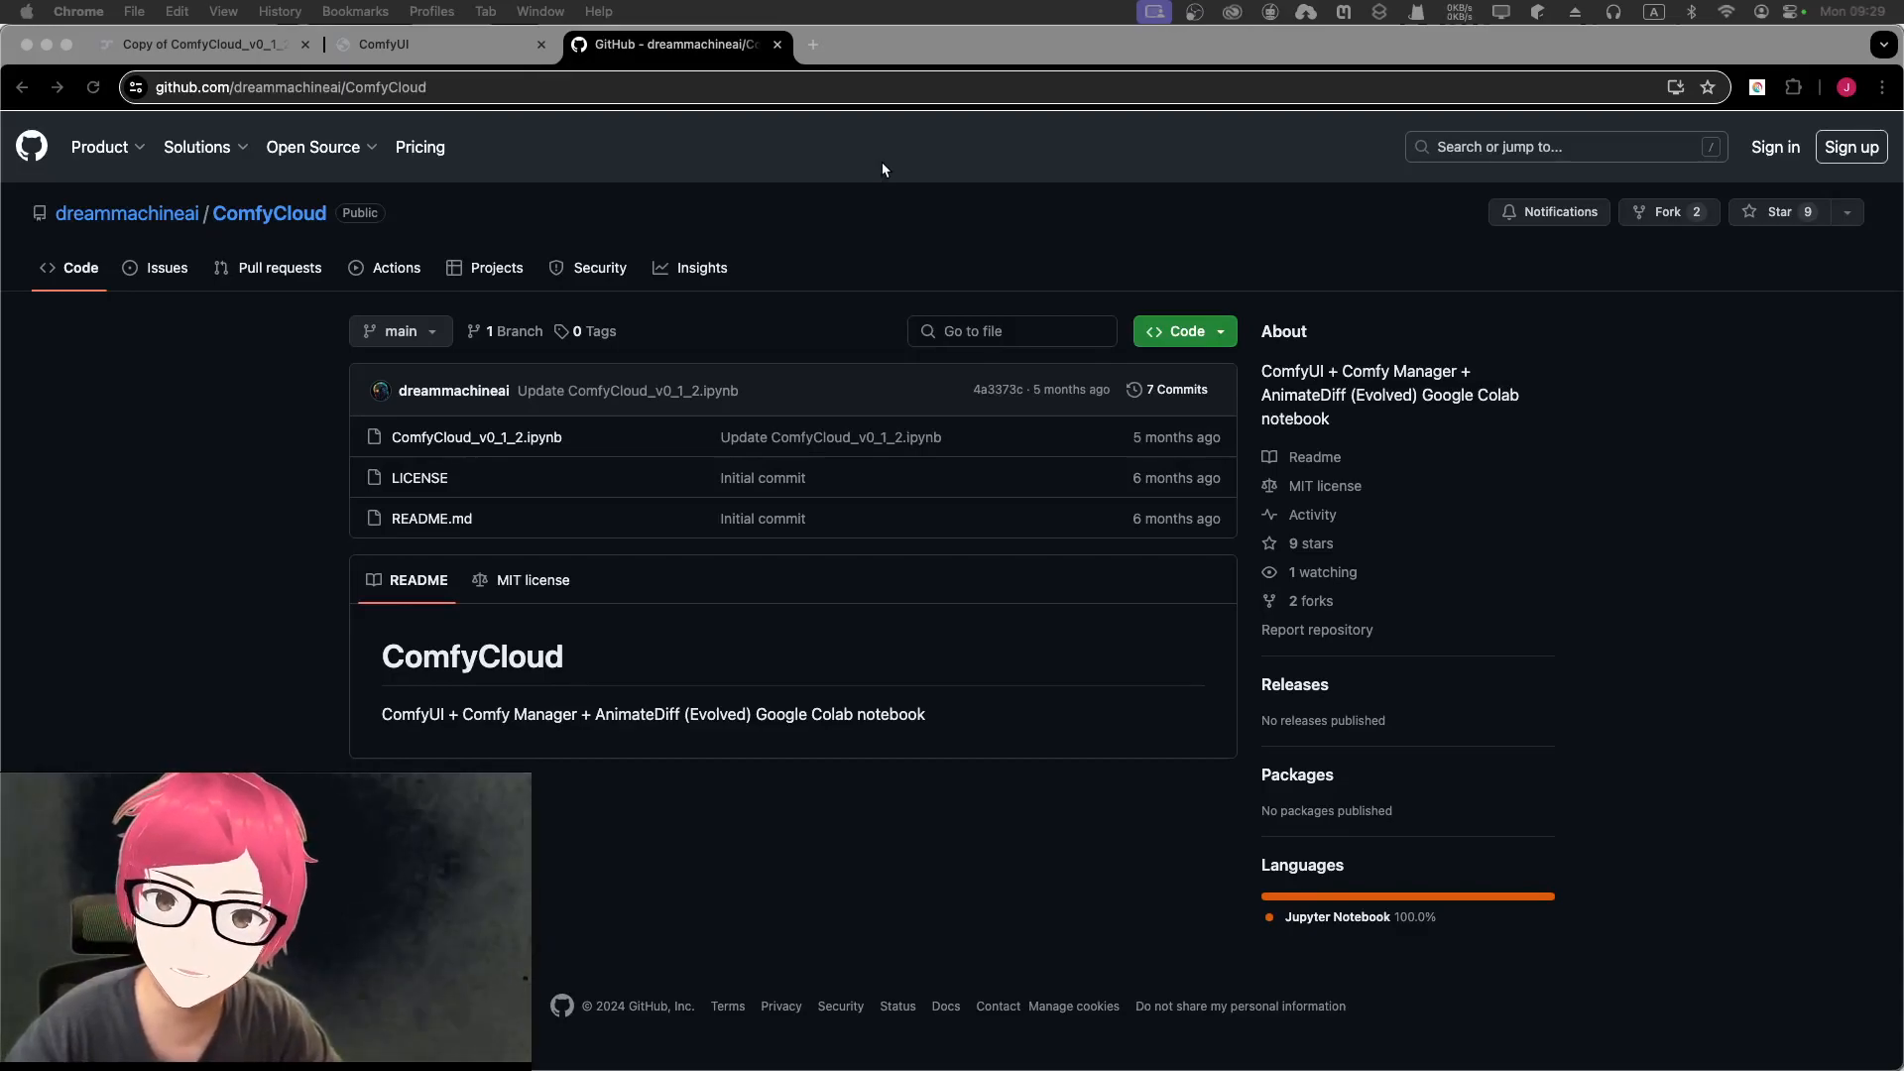
Step: Check the Colab notebook's Install Dependencies options and the launch output containing the ComfyUI access URL
{"action": "left_click", "coordinate": [456, 51]}
{"action": "left_click", "coordinate": [219, 52]}
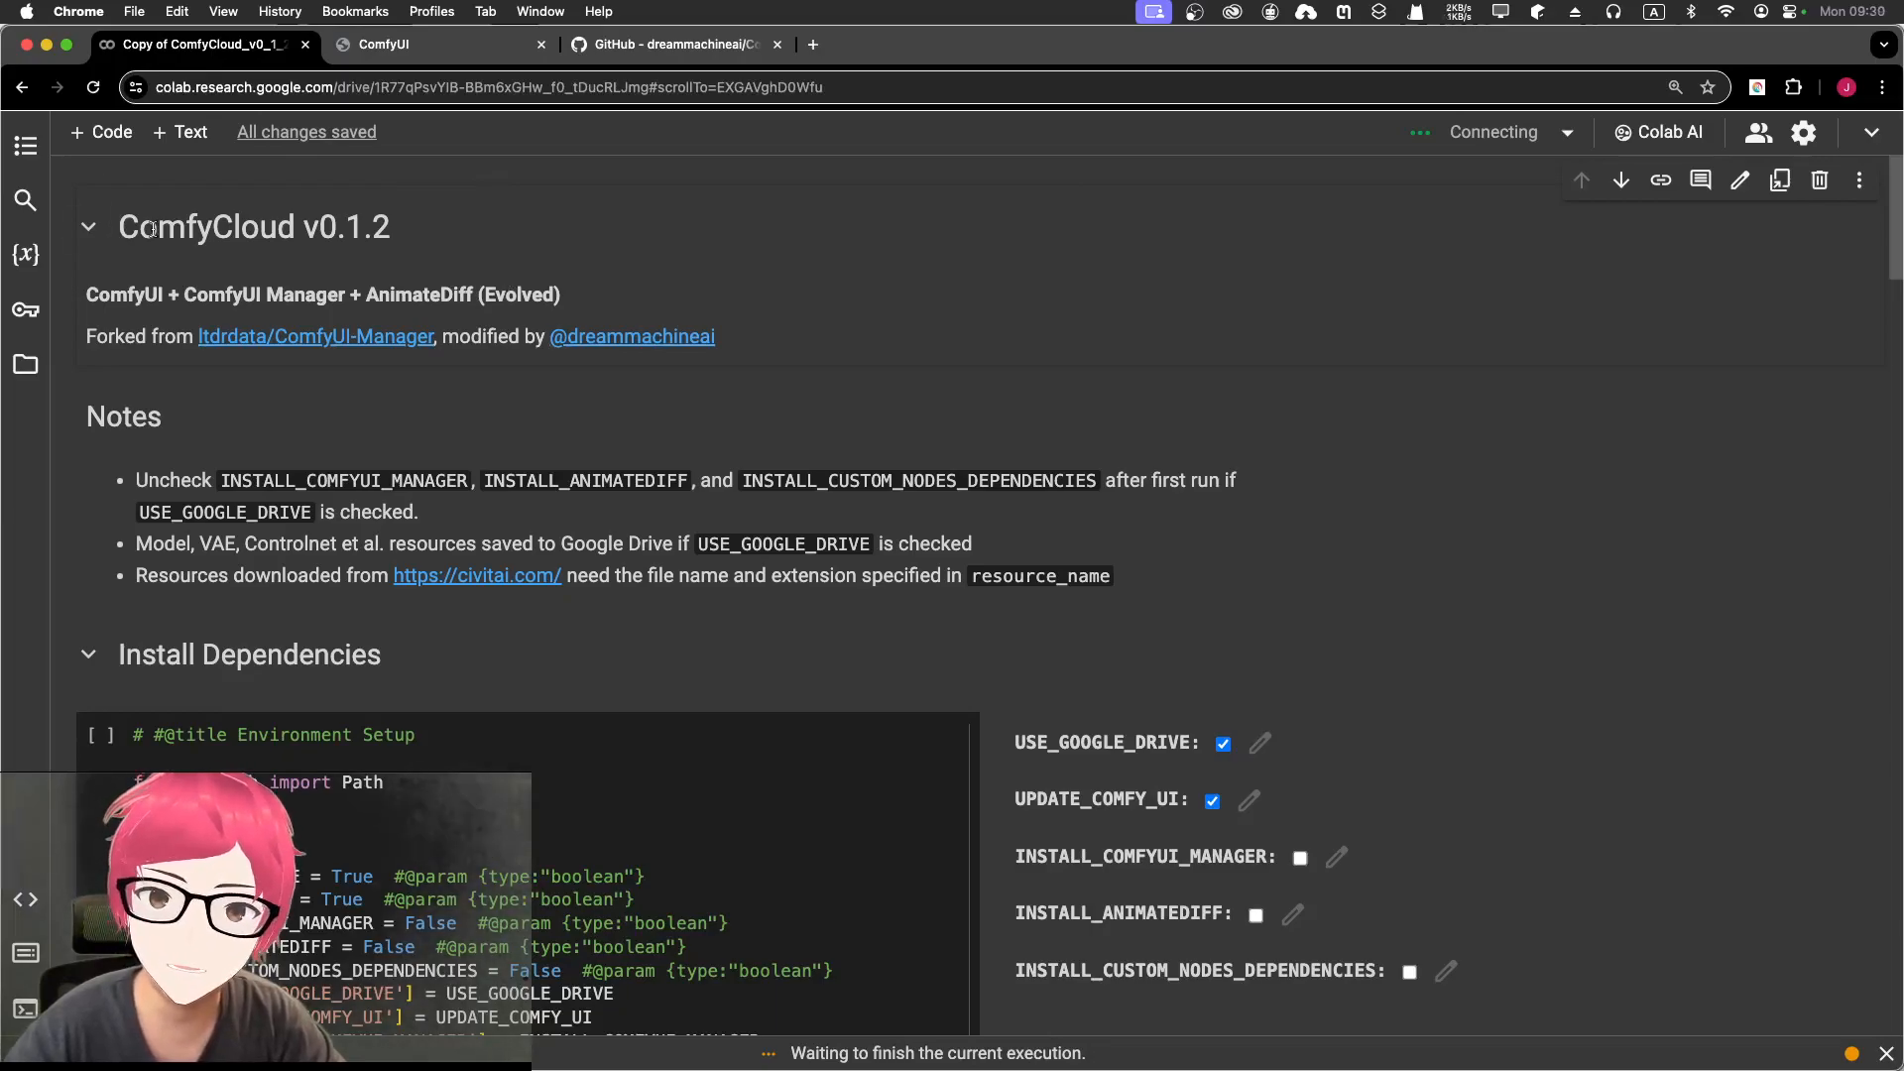
{"action": "left_click", "coordinate": [665, 45]}
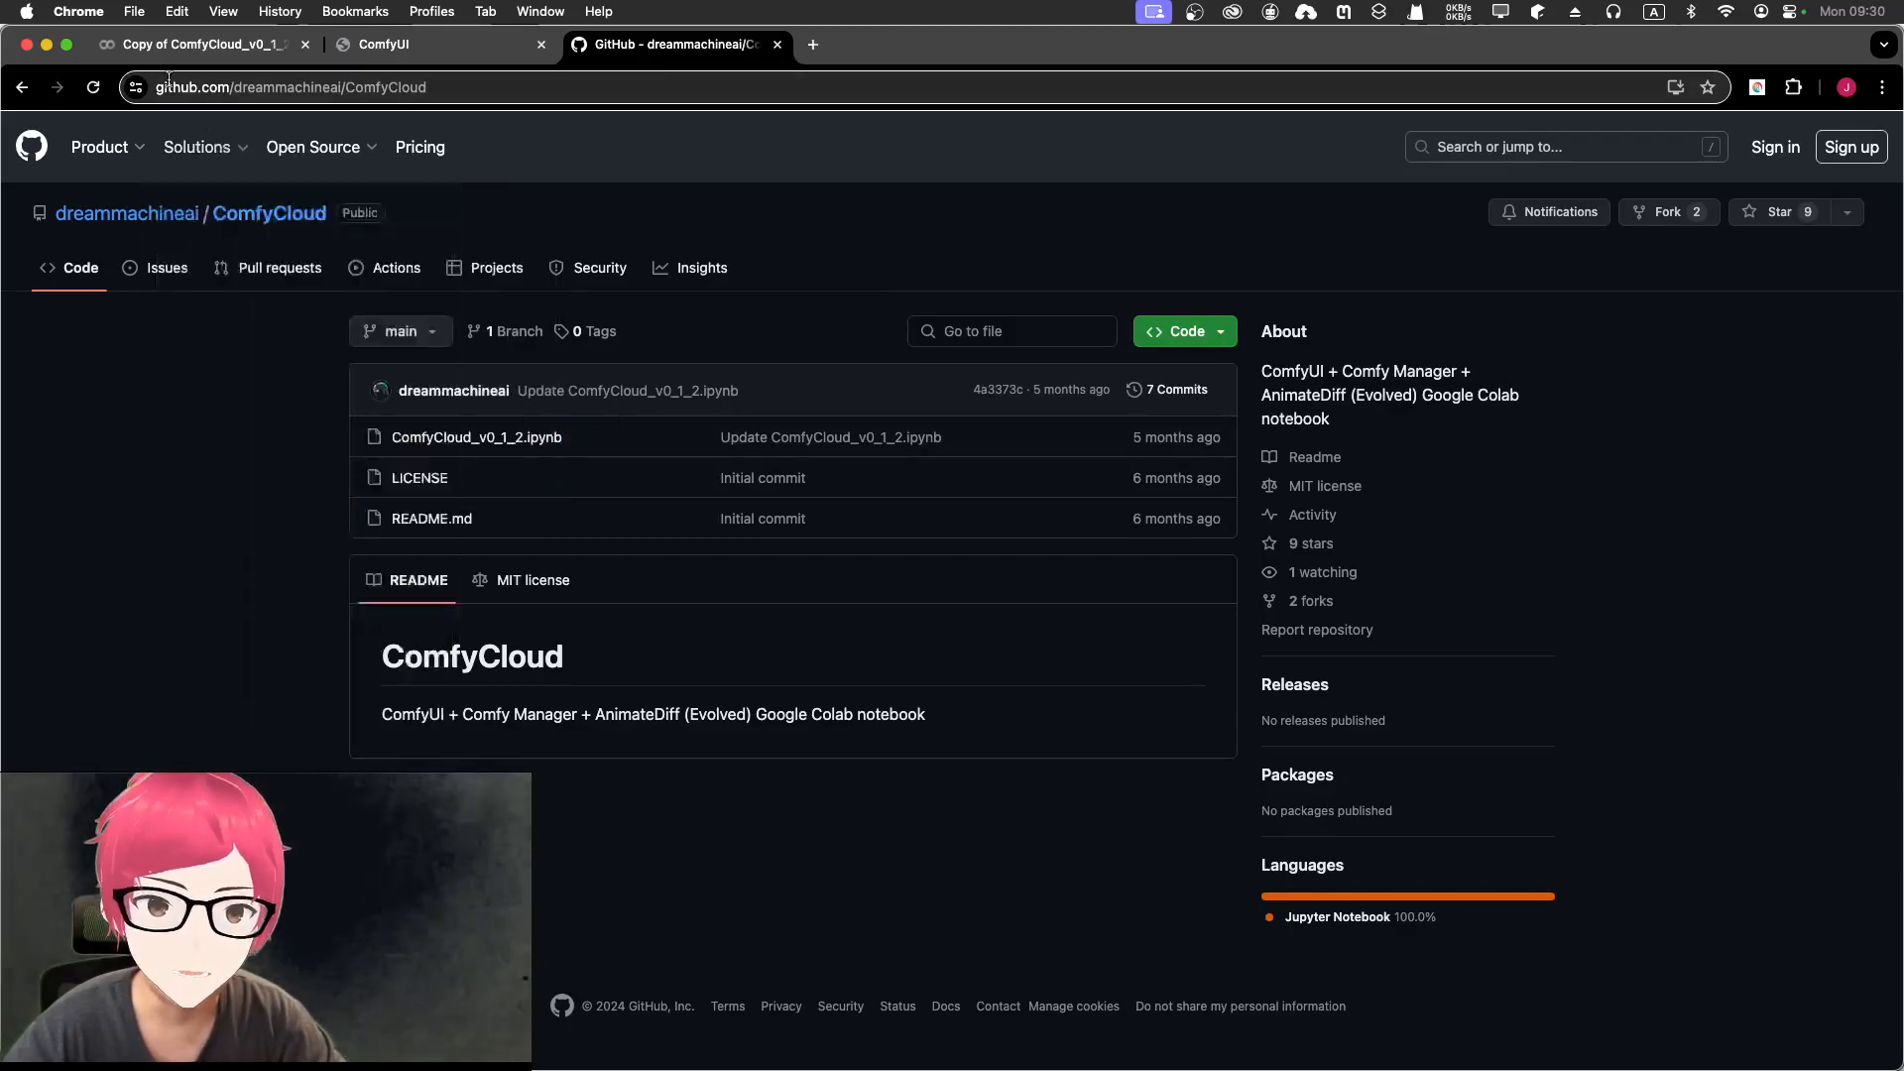
{"action": "left_click", "coordinate": [140, 52]}
{"action": "scroll", "coordinate": [618, 464], "scroll_direction": "down", "scroll_amount": 4}
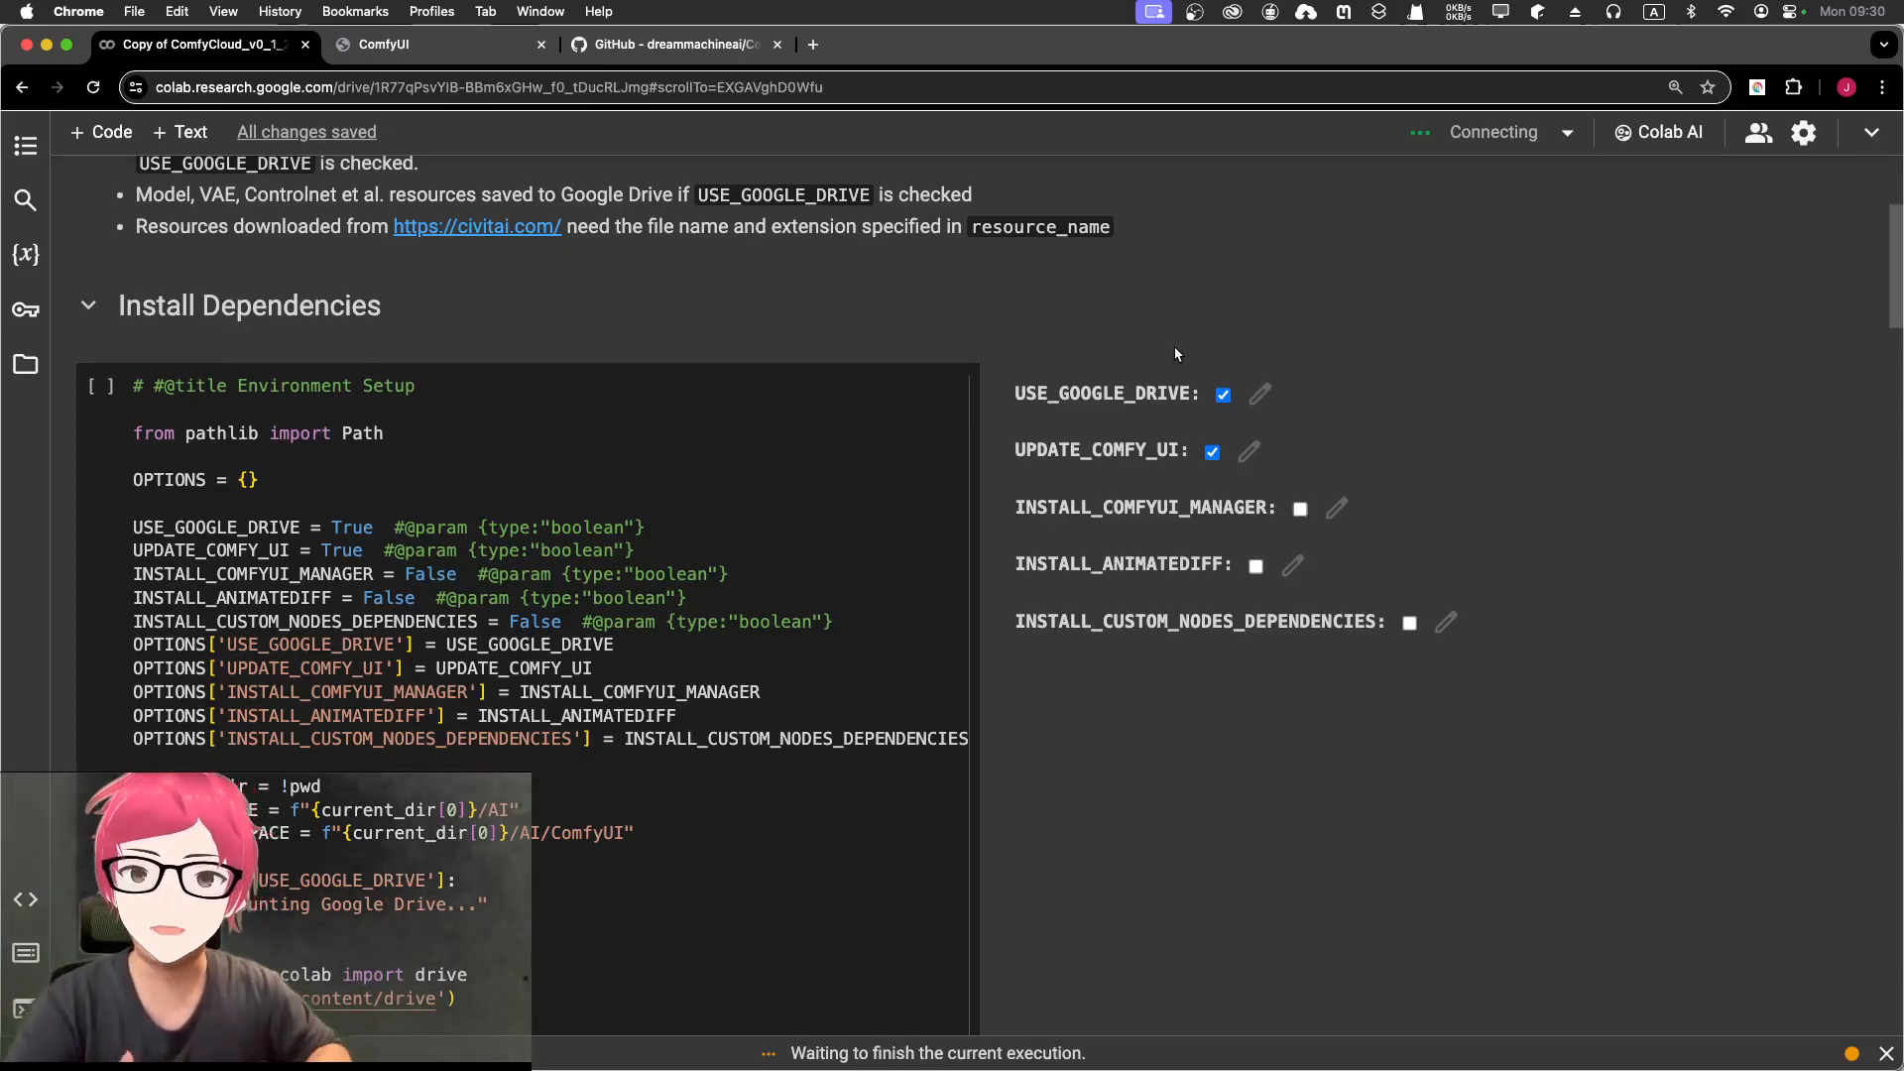
{"action": "left_click", "coordinate": [756, 458]}
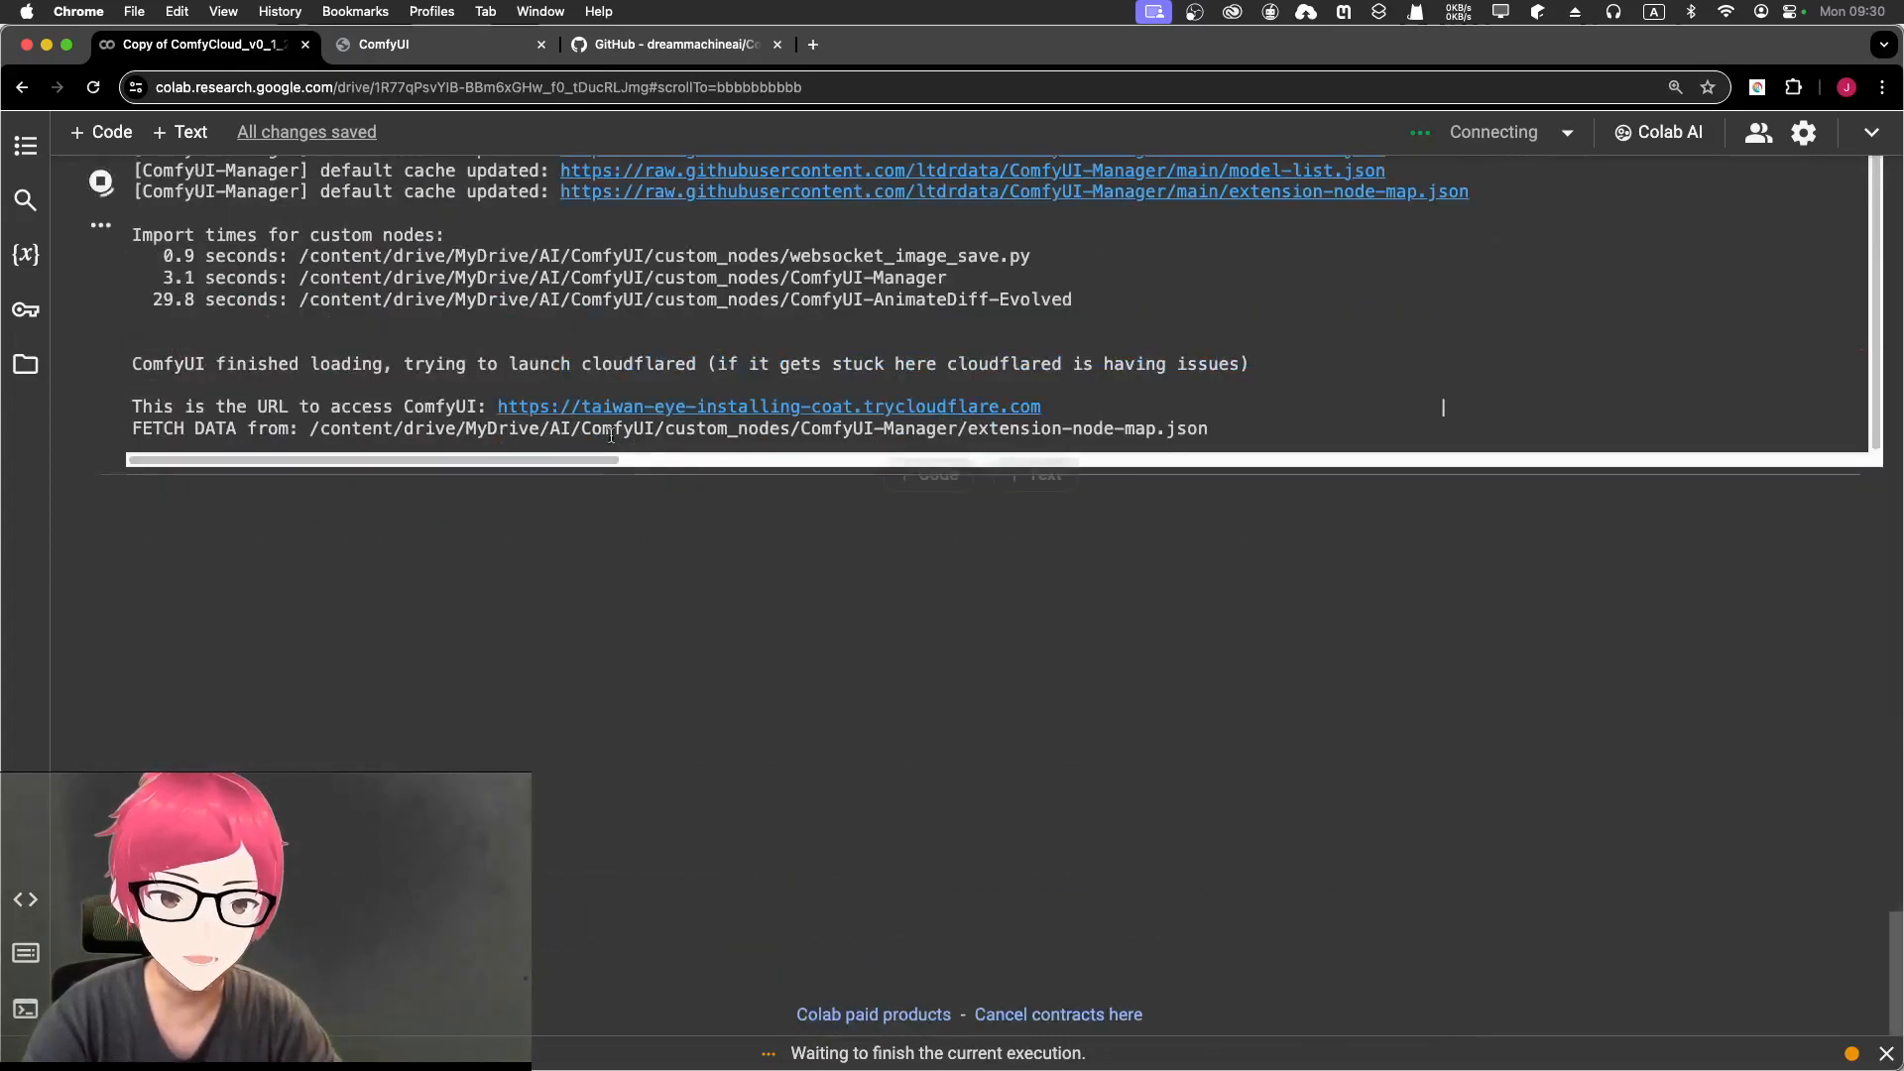
Step: Switch to the ComfyUI workflow and spread the KSampler, VAE Decode and Save Image nodes apart
{"action": "left_click", "coordinate": [470, 57]}
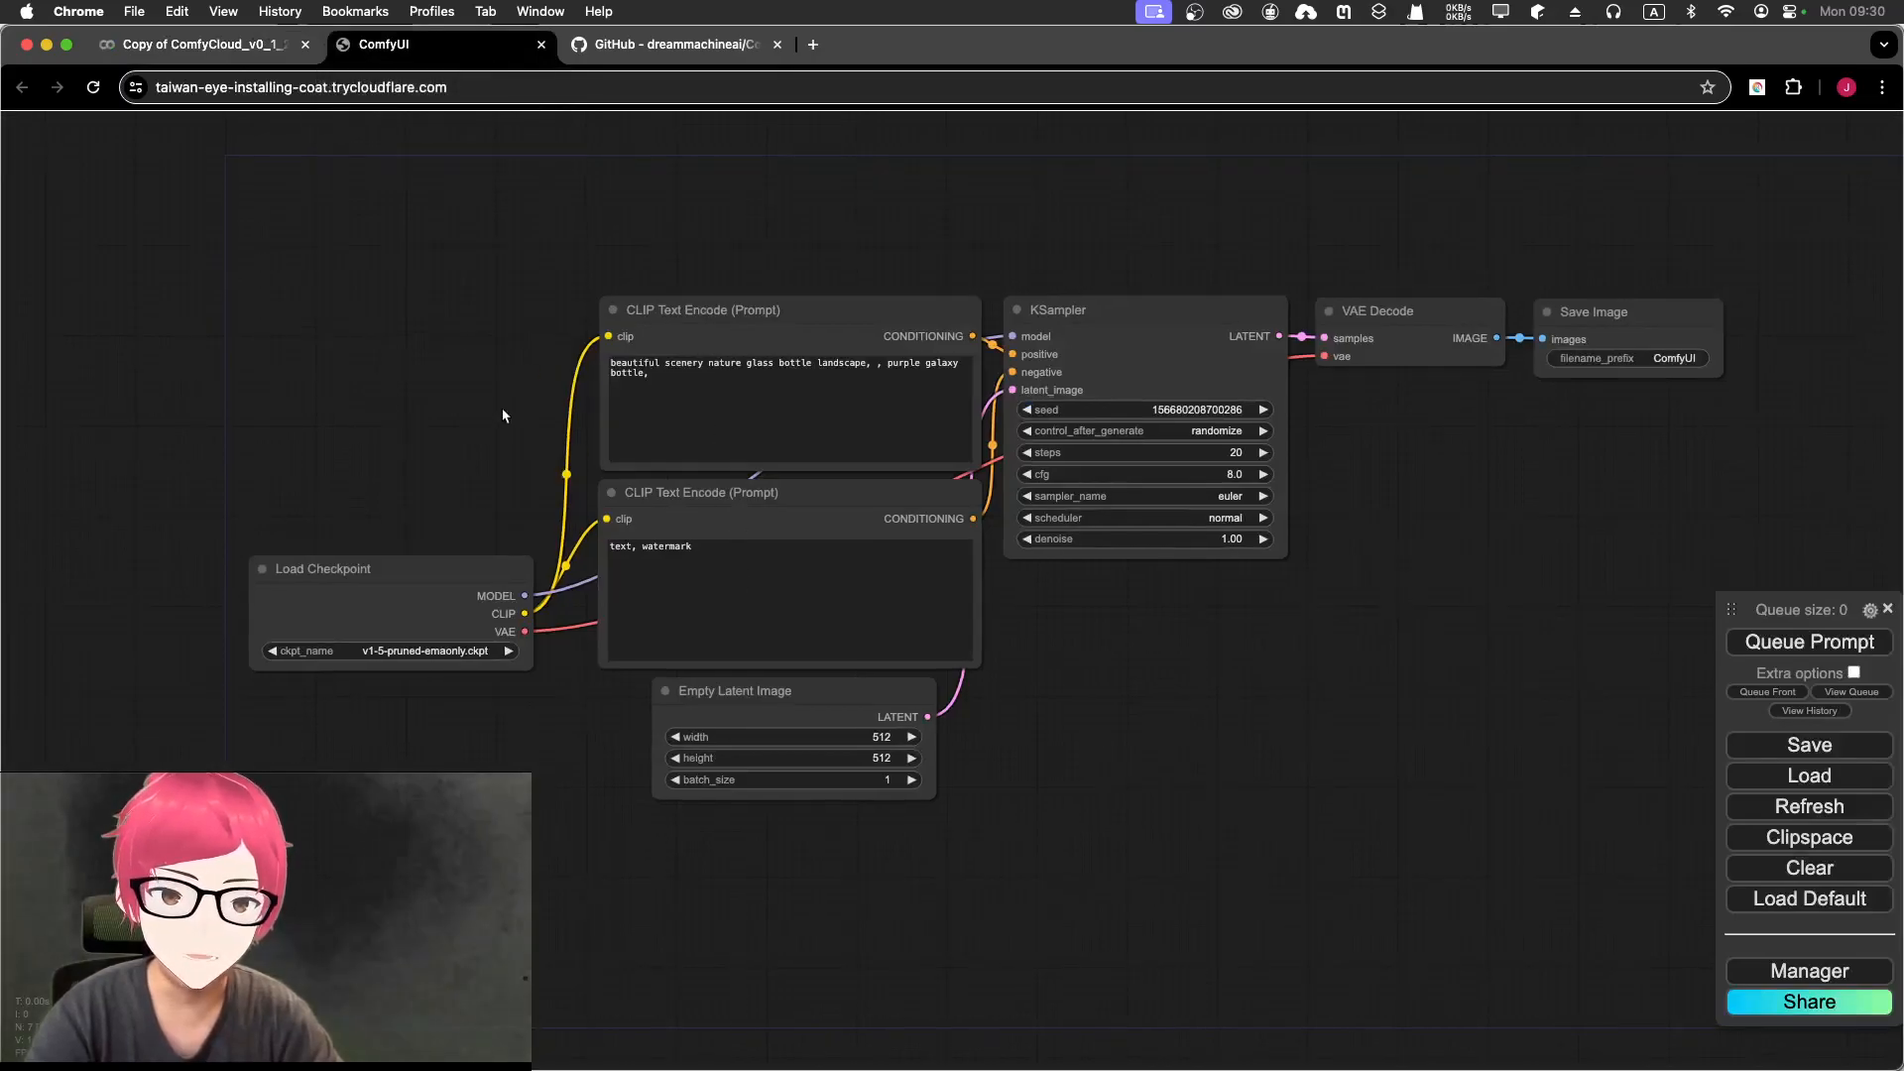
{"action": "left_click_drag", "start_coordinate": [462, 425], "coordinate": [506, 437]}
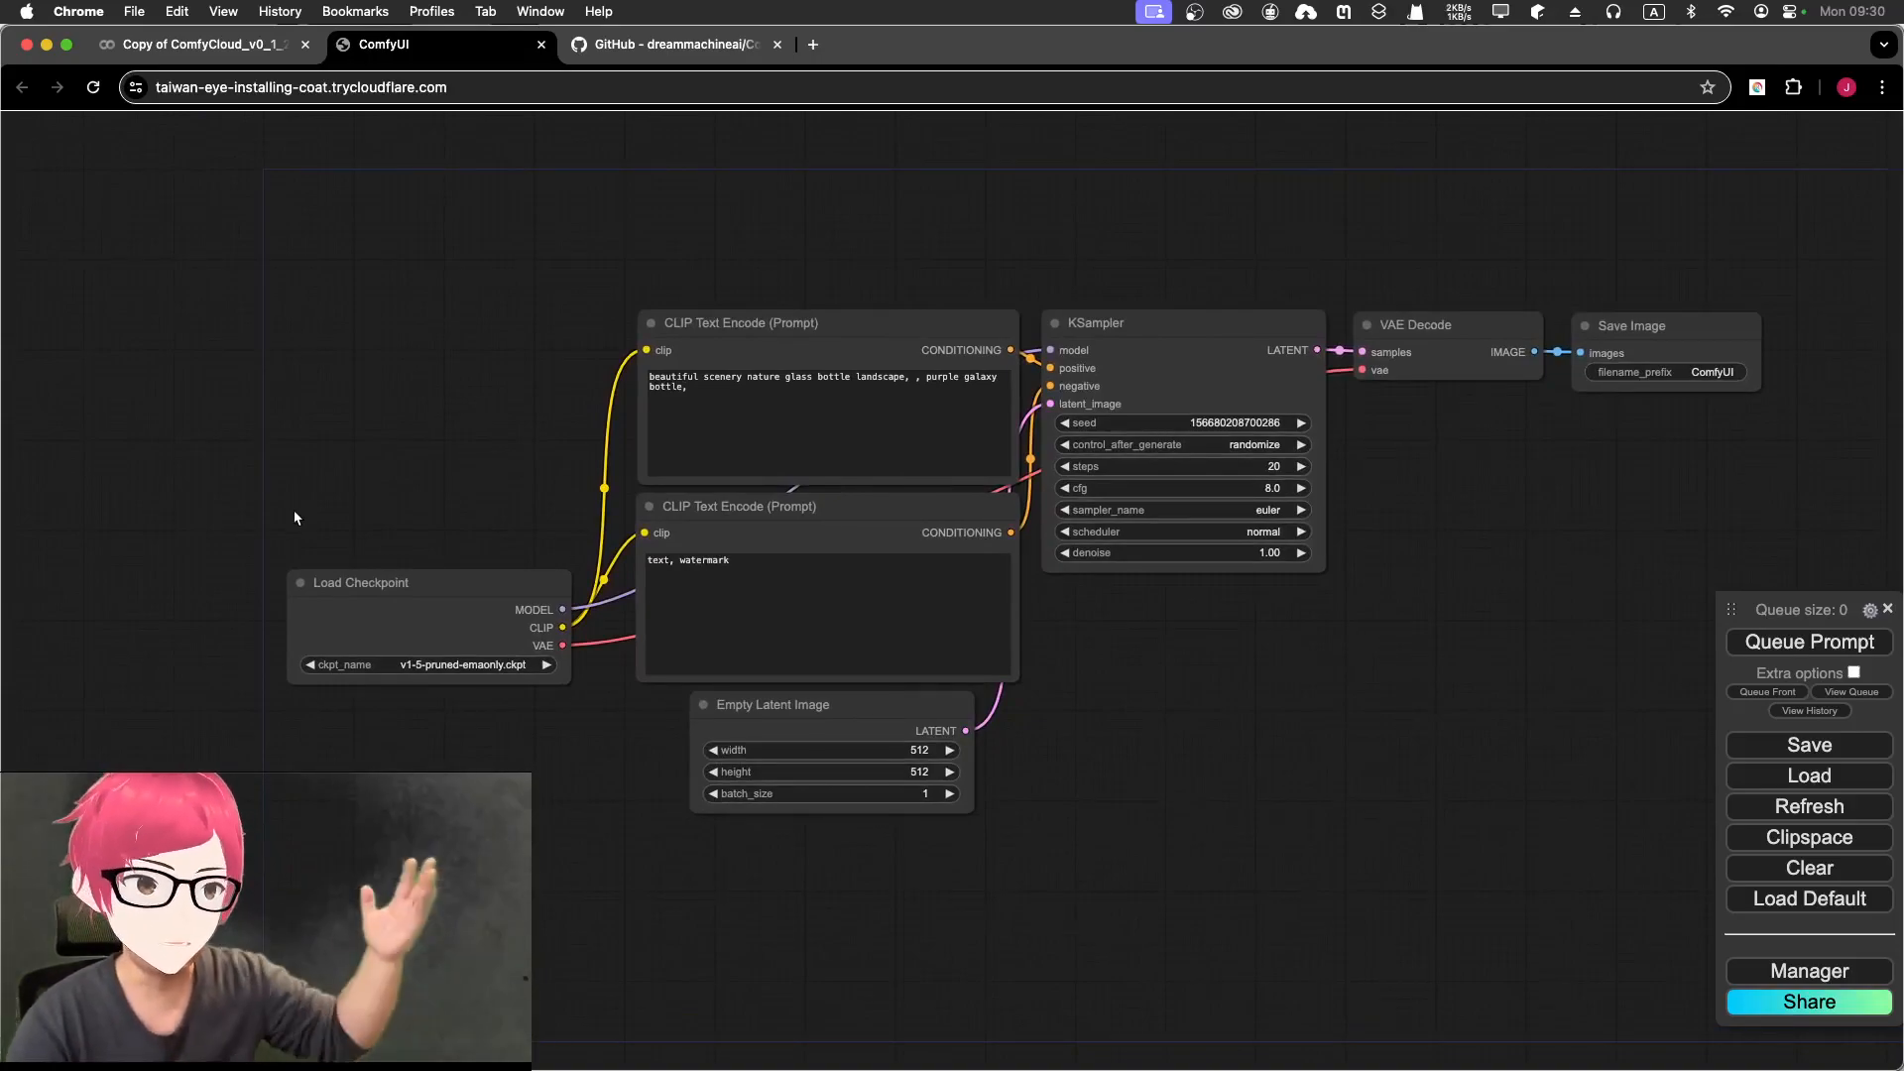
{"action": "left_click_drag", "start_coordinate": [397, 373], "coordinate": [283, 405]}
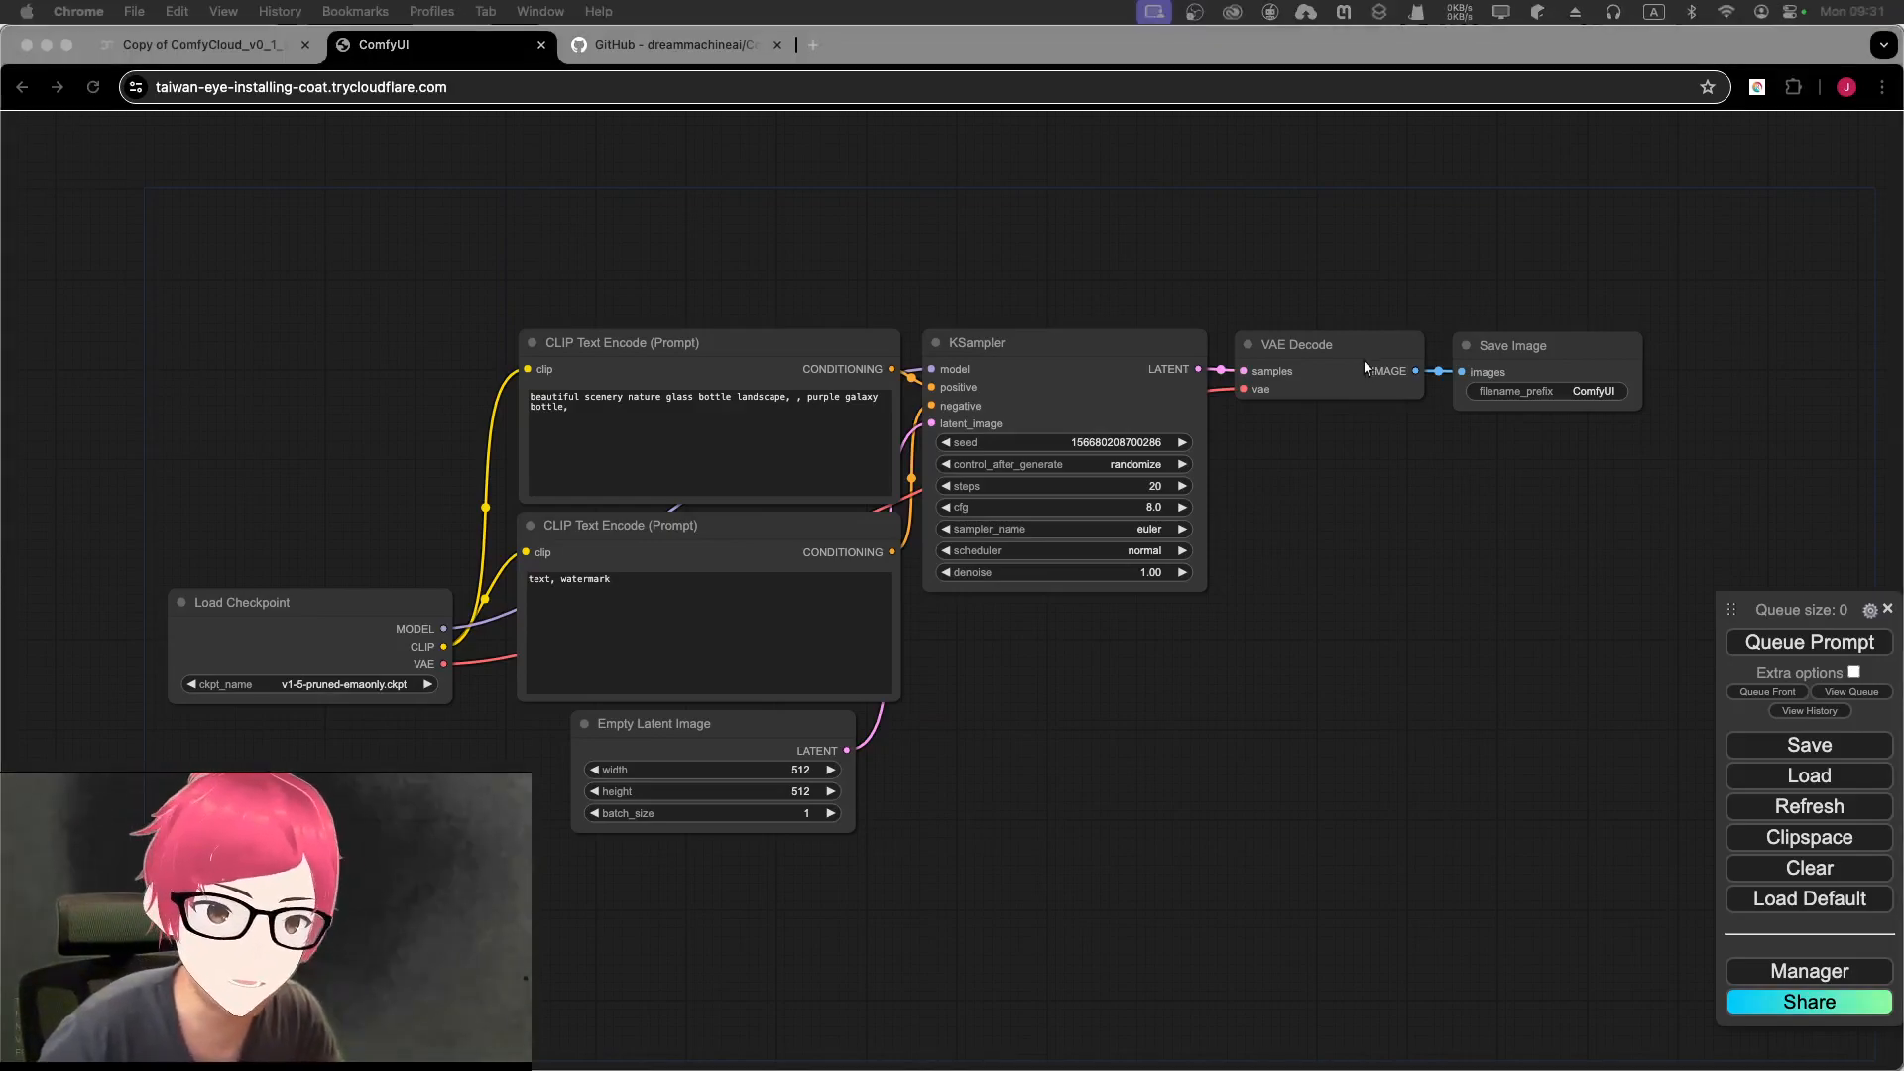
{"action": "left_click", "coordinate": [1398, 564]}
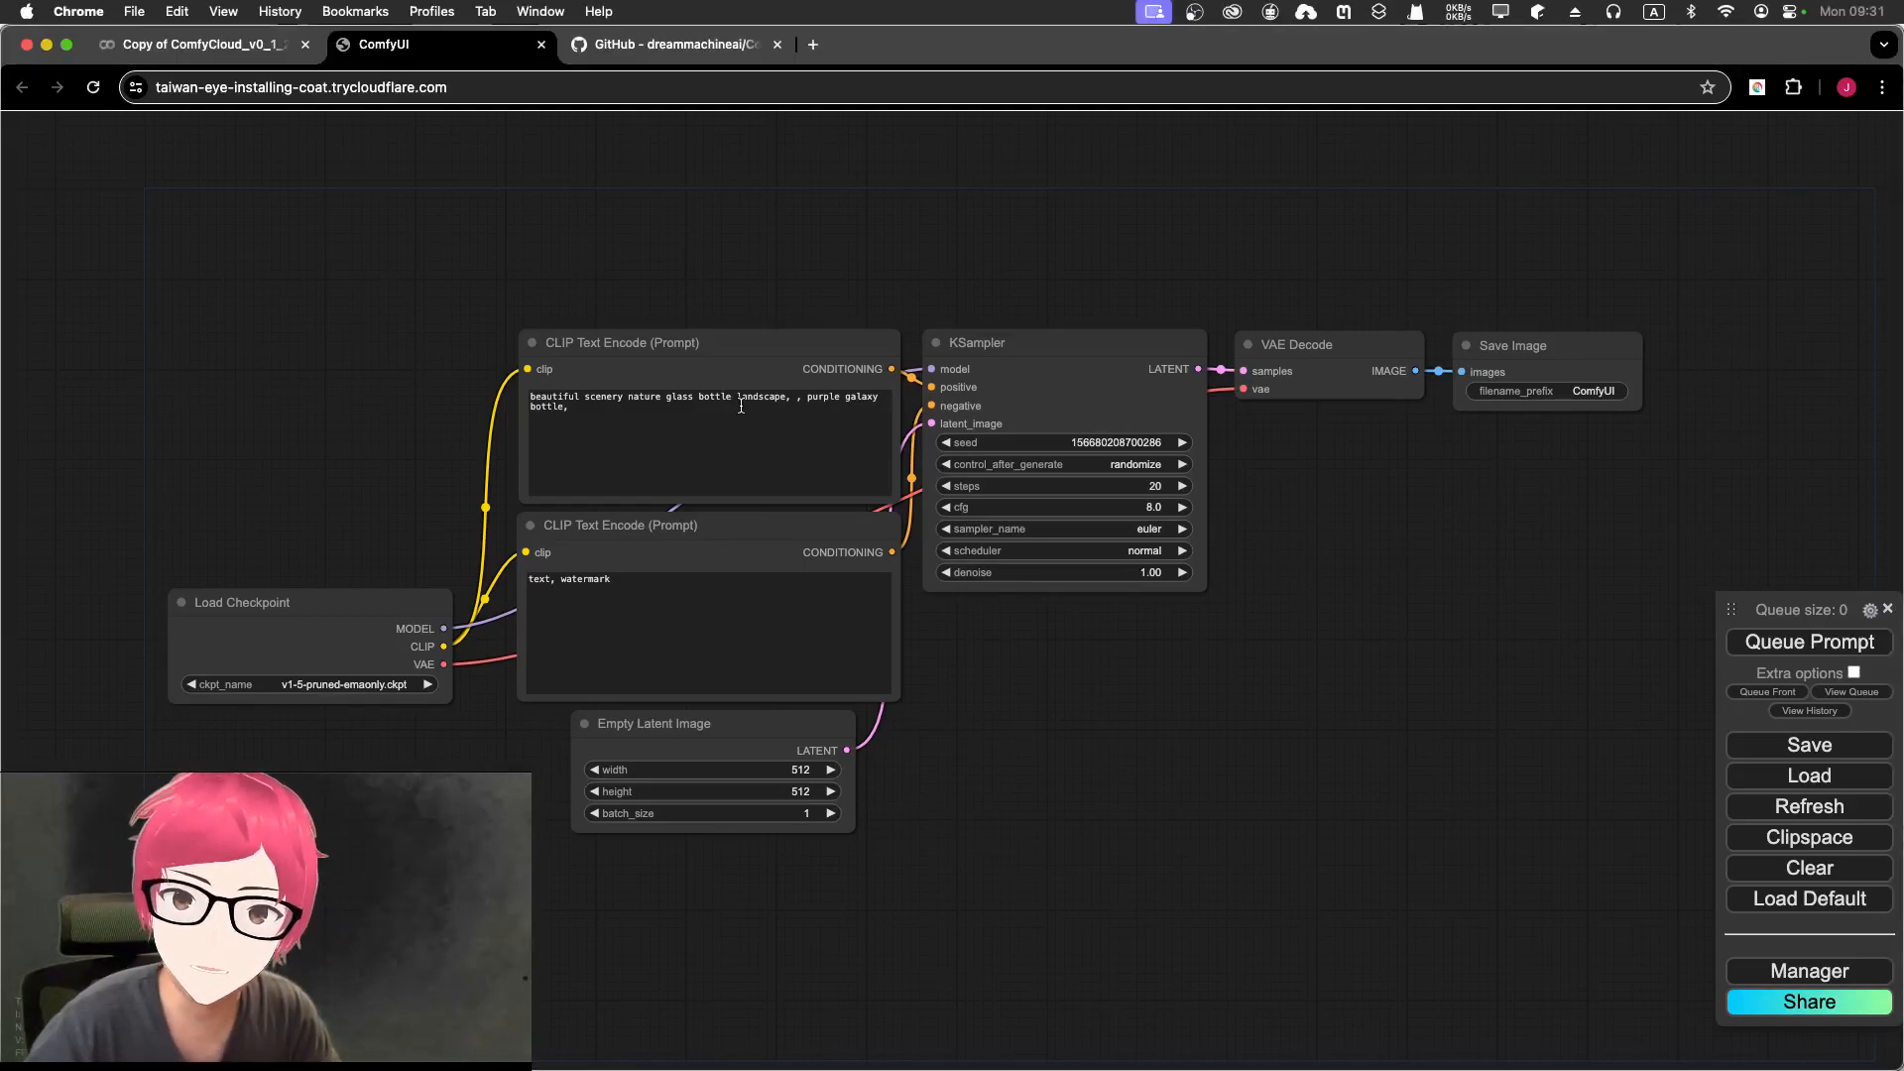
{"action": "left_click", "coordinate": [1028, 337]}
{"action": "left_click_drag", "start_coordinate": [1028, 337], "coordinate": [1034, 322]}
{"action": "left_click_drag", "start_coordinate": [1307, 342], "coordinate": [1349, 330]}
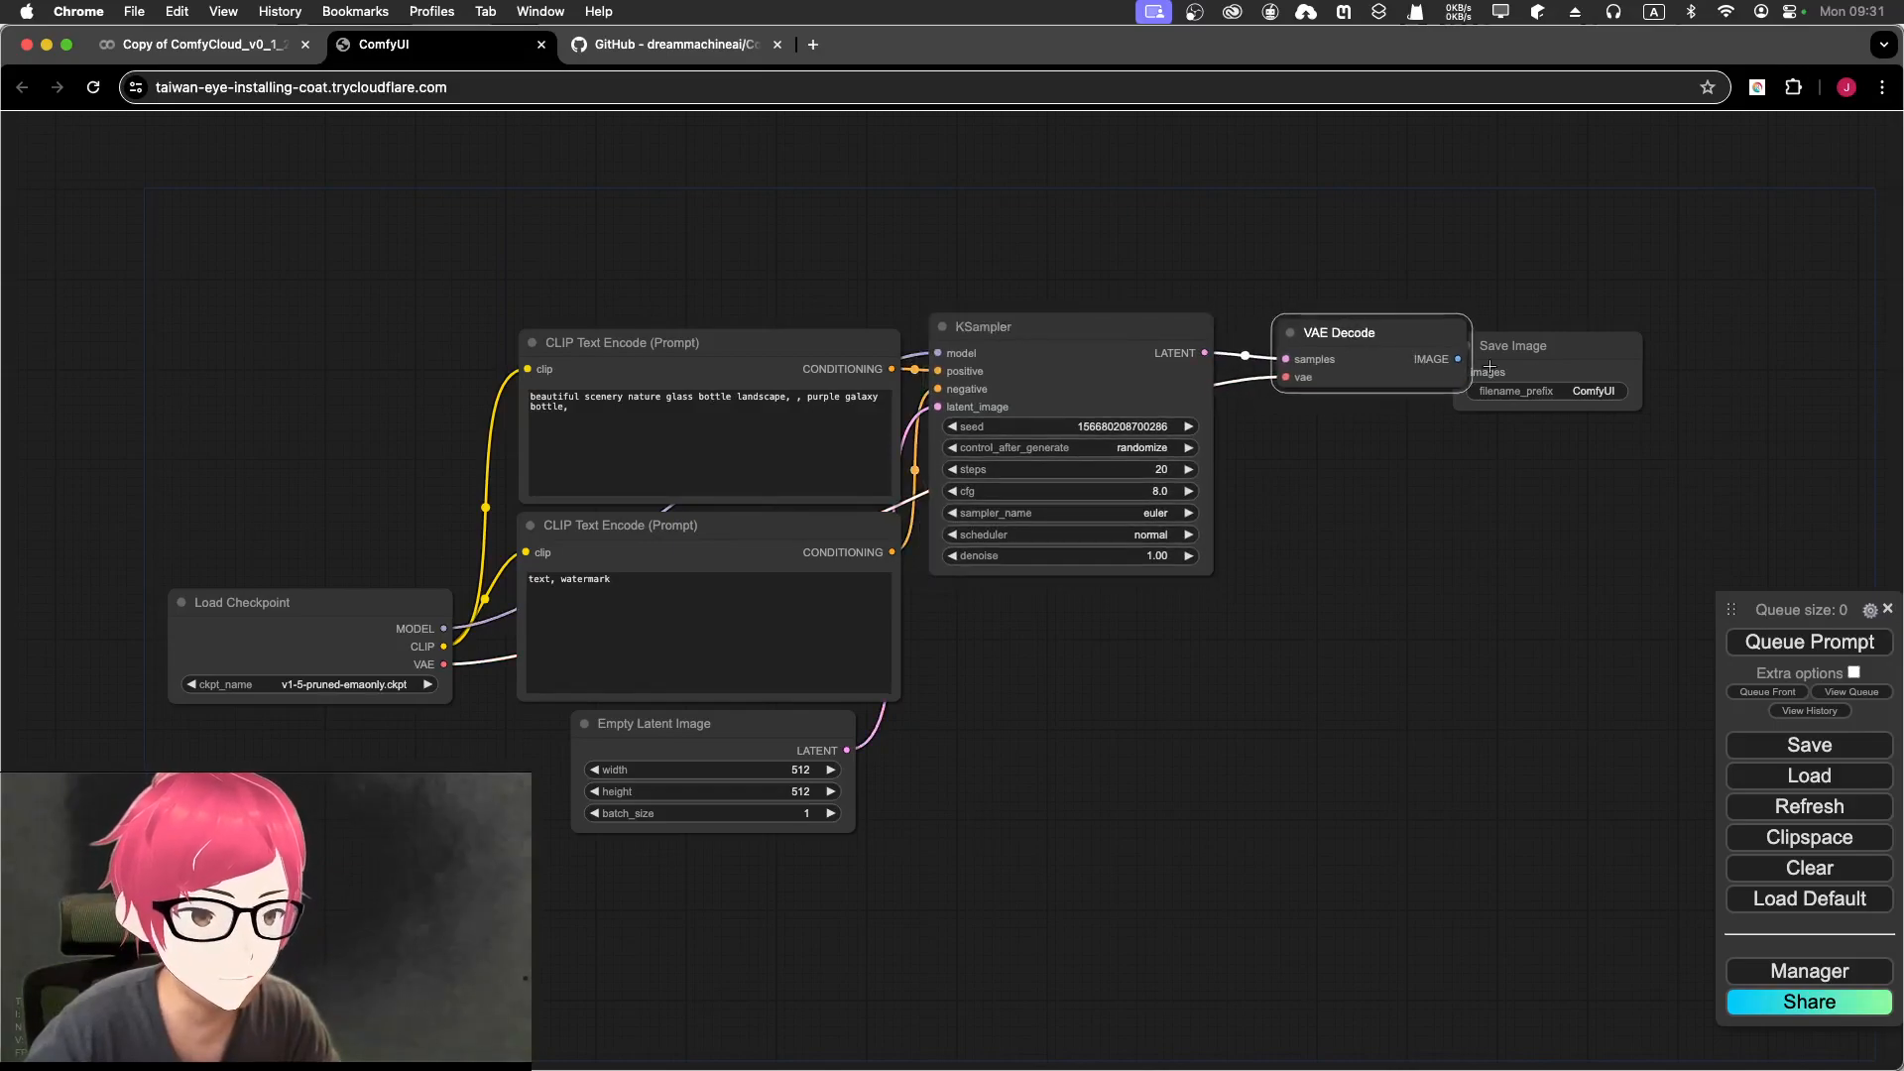
{"action": "left_click_drag", "start_coordinate": [1580, 341], "coordinate": [1667, 304]}
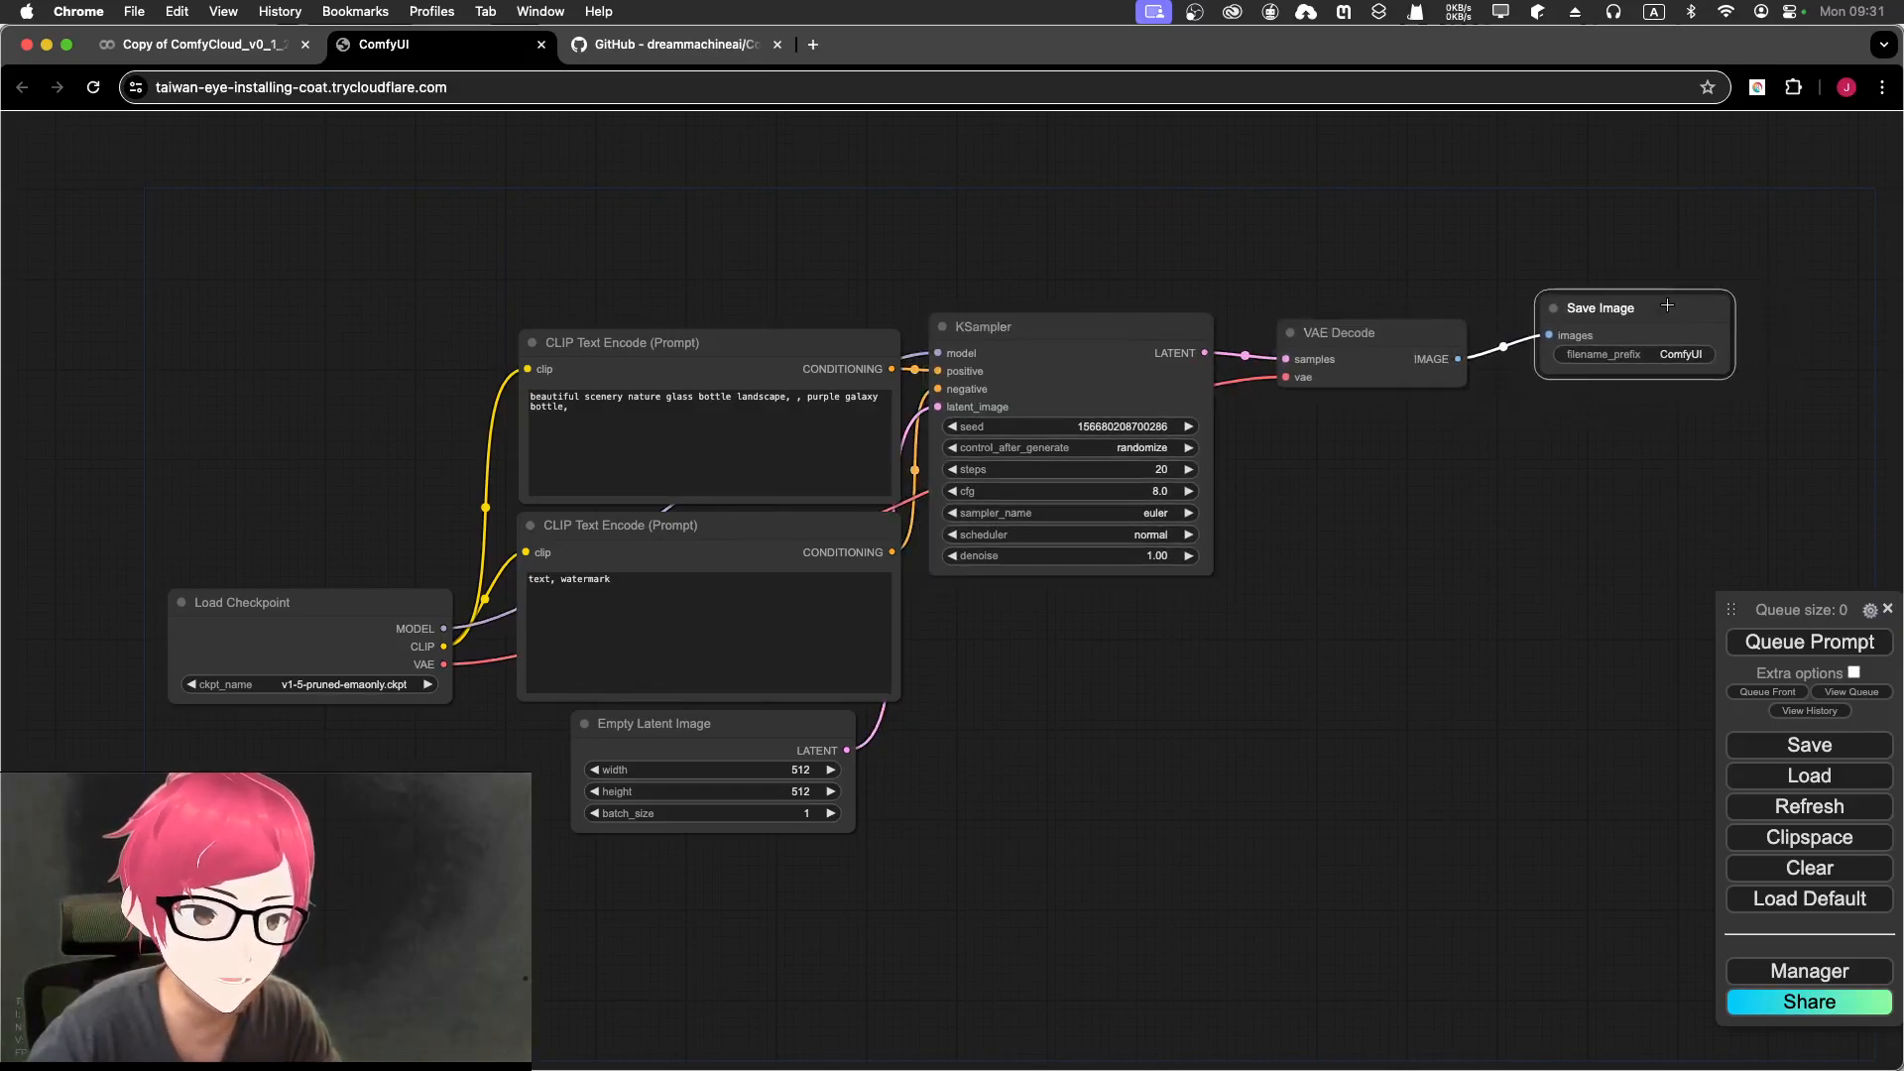
Step: Separate the two CLIP Text Encode nodes, the Empty Latent Image node and the KSampler so their connections are easier to follow
{"action": "left_click_drag", "start_coordinate": [1089, 321], "coordinate": [1103, 316]}
{"action": "left_click_drag", "start_coordinate": [806, 337], "coordinate": [768, 278]}
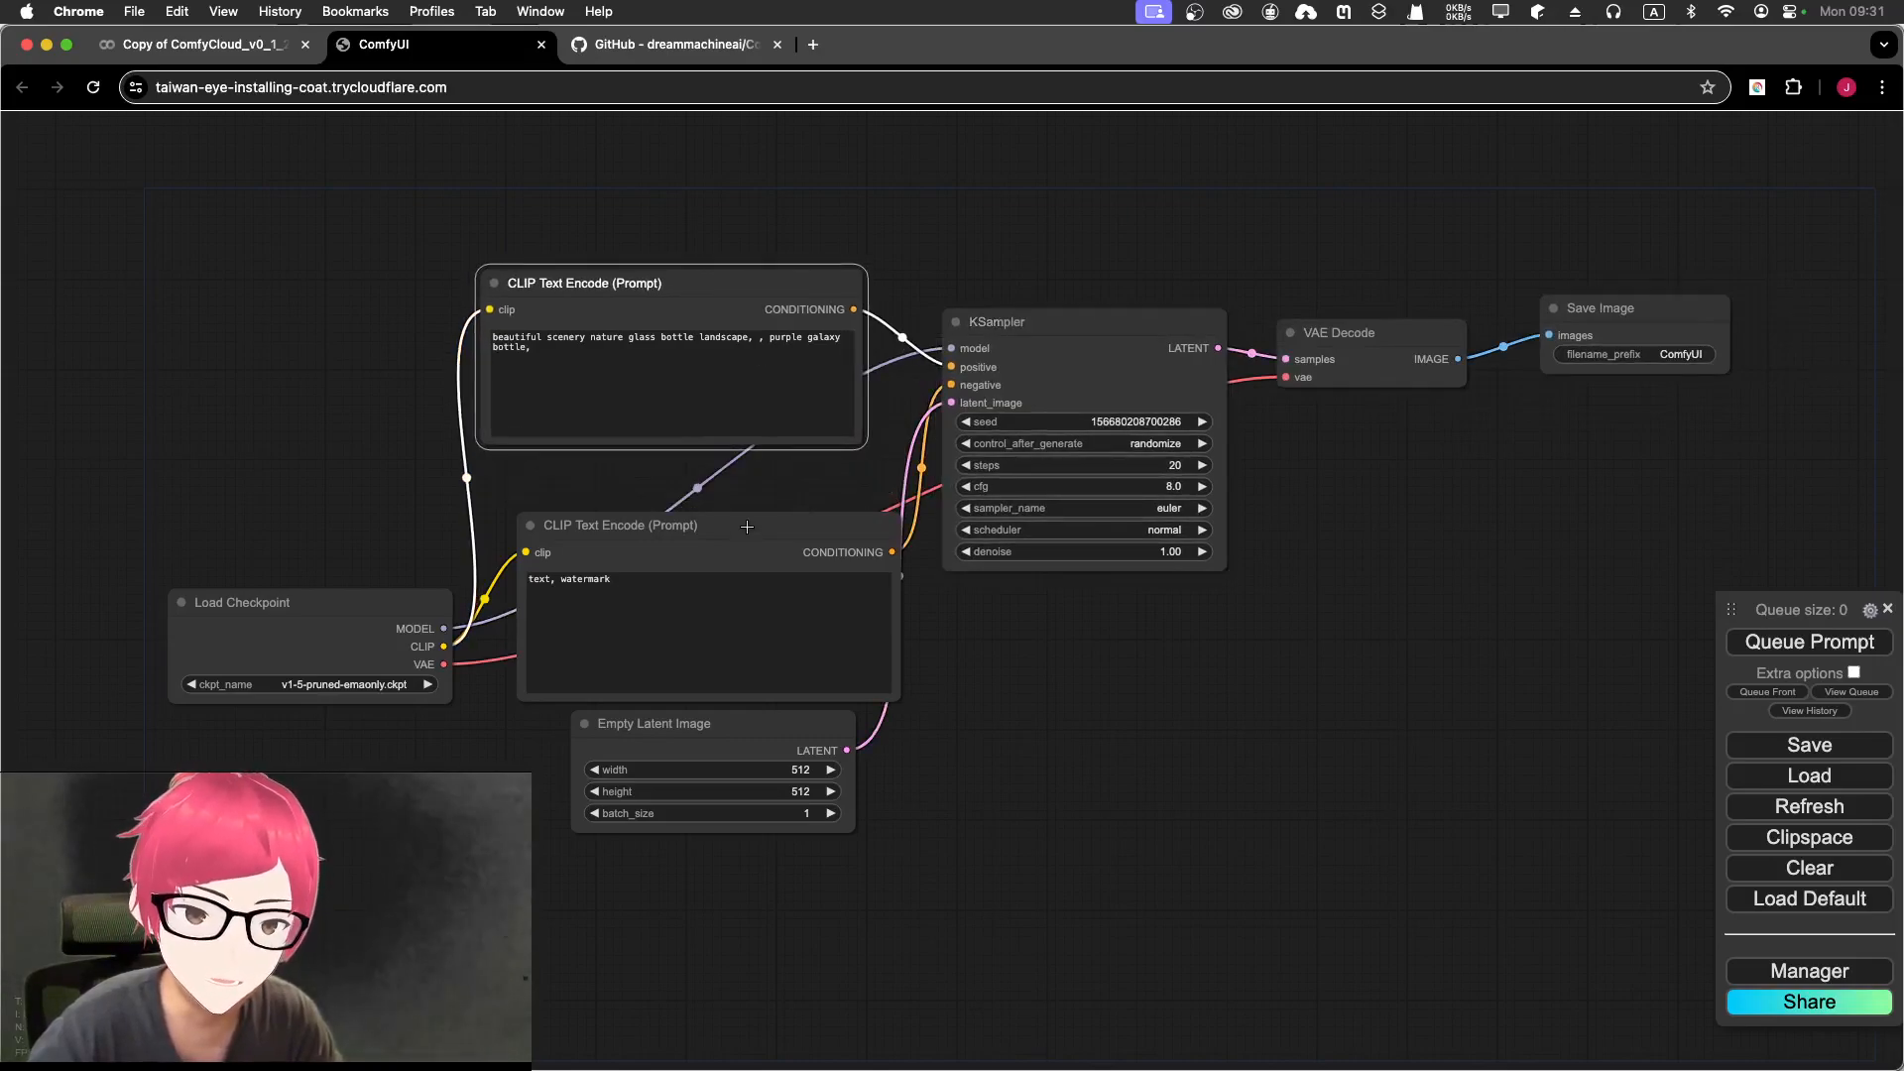
{"action": "left_click_drag", "start_coordinate": [747, 527], "coordinate": [732, 503]}
{"action": "left_click_drag", "start_coordinate": [759, 744], "coordinate": [793, 795]}
{"action": "left_click_drag", "start_coordinate": [1109, 321], "coordinate": [1128, 313]}
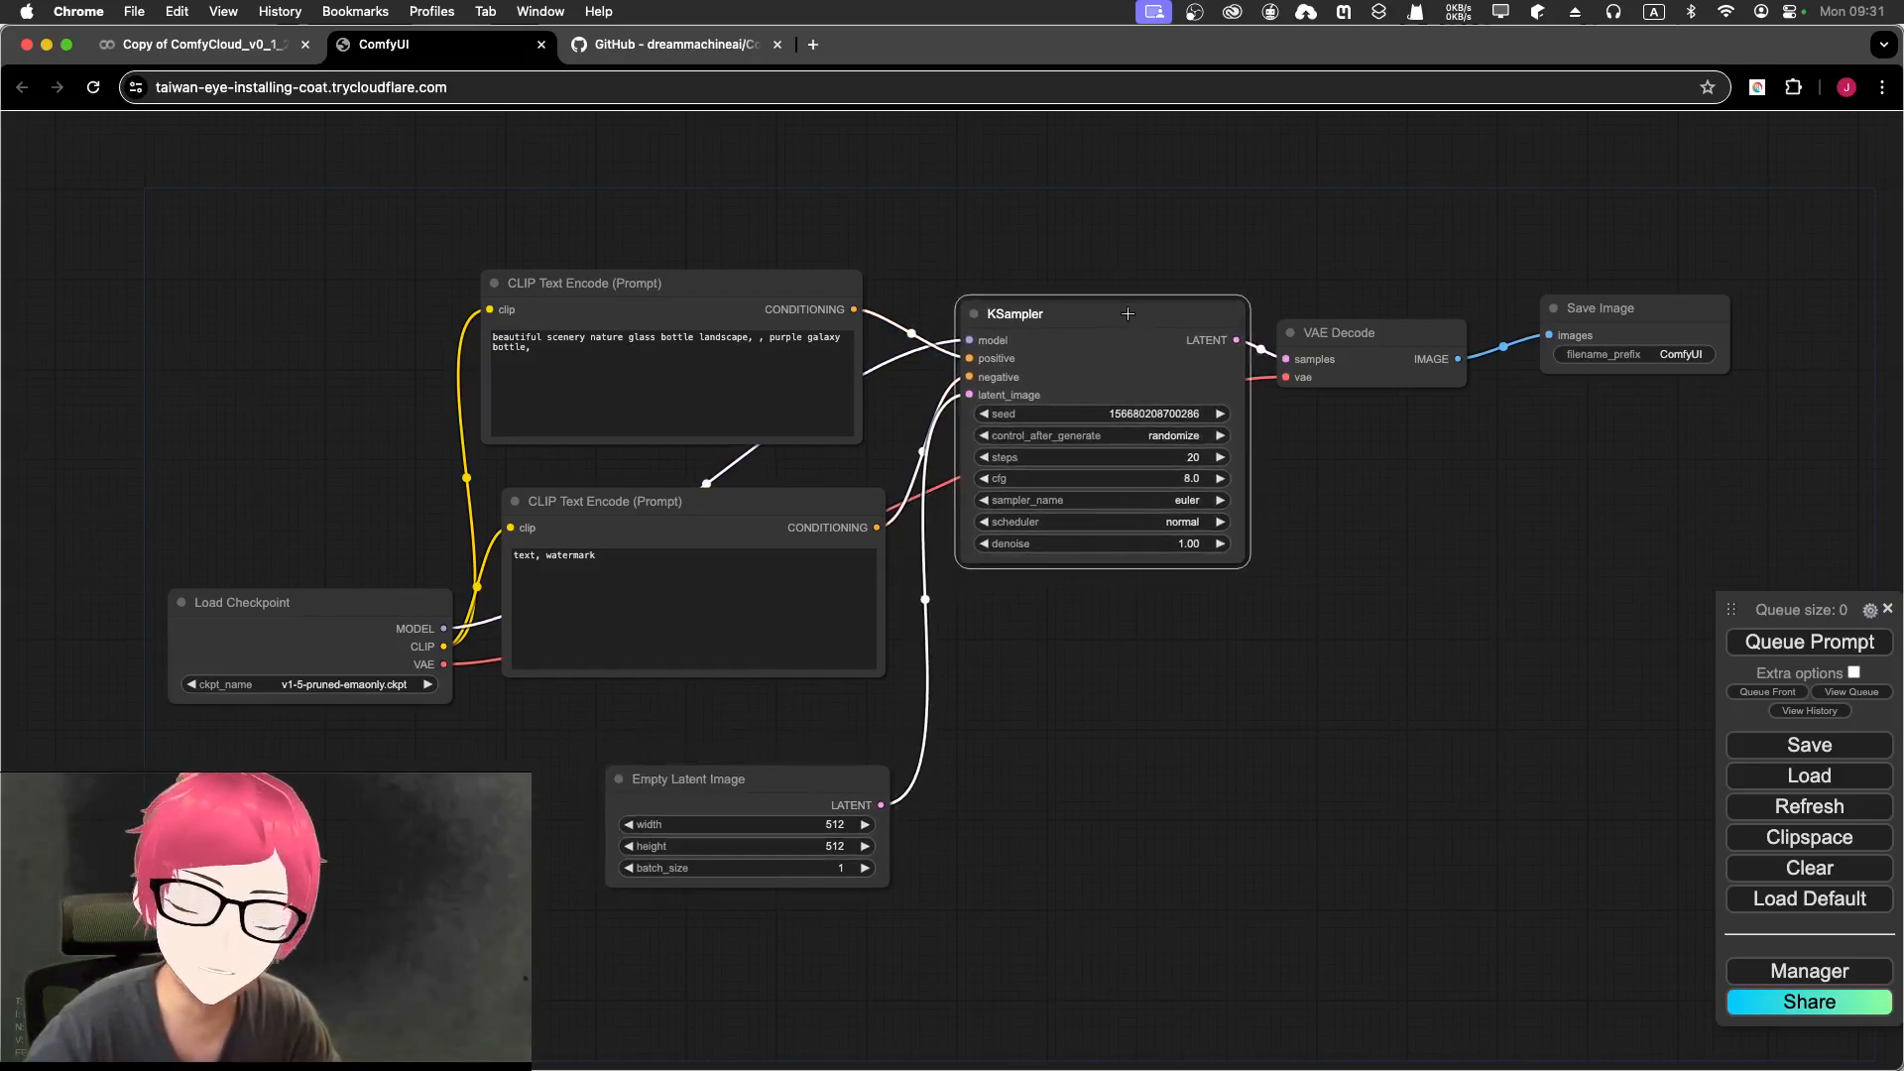
{"action": "left_click", "coordinate": [1309, 727]}
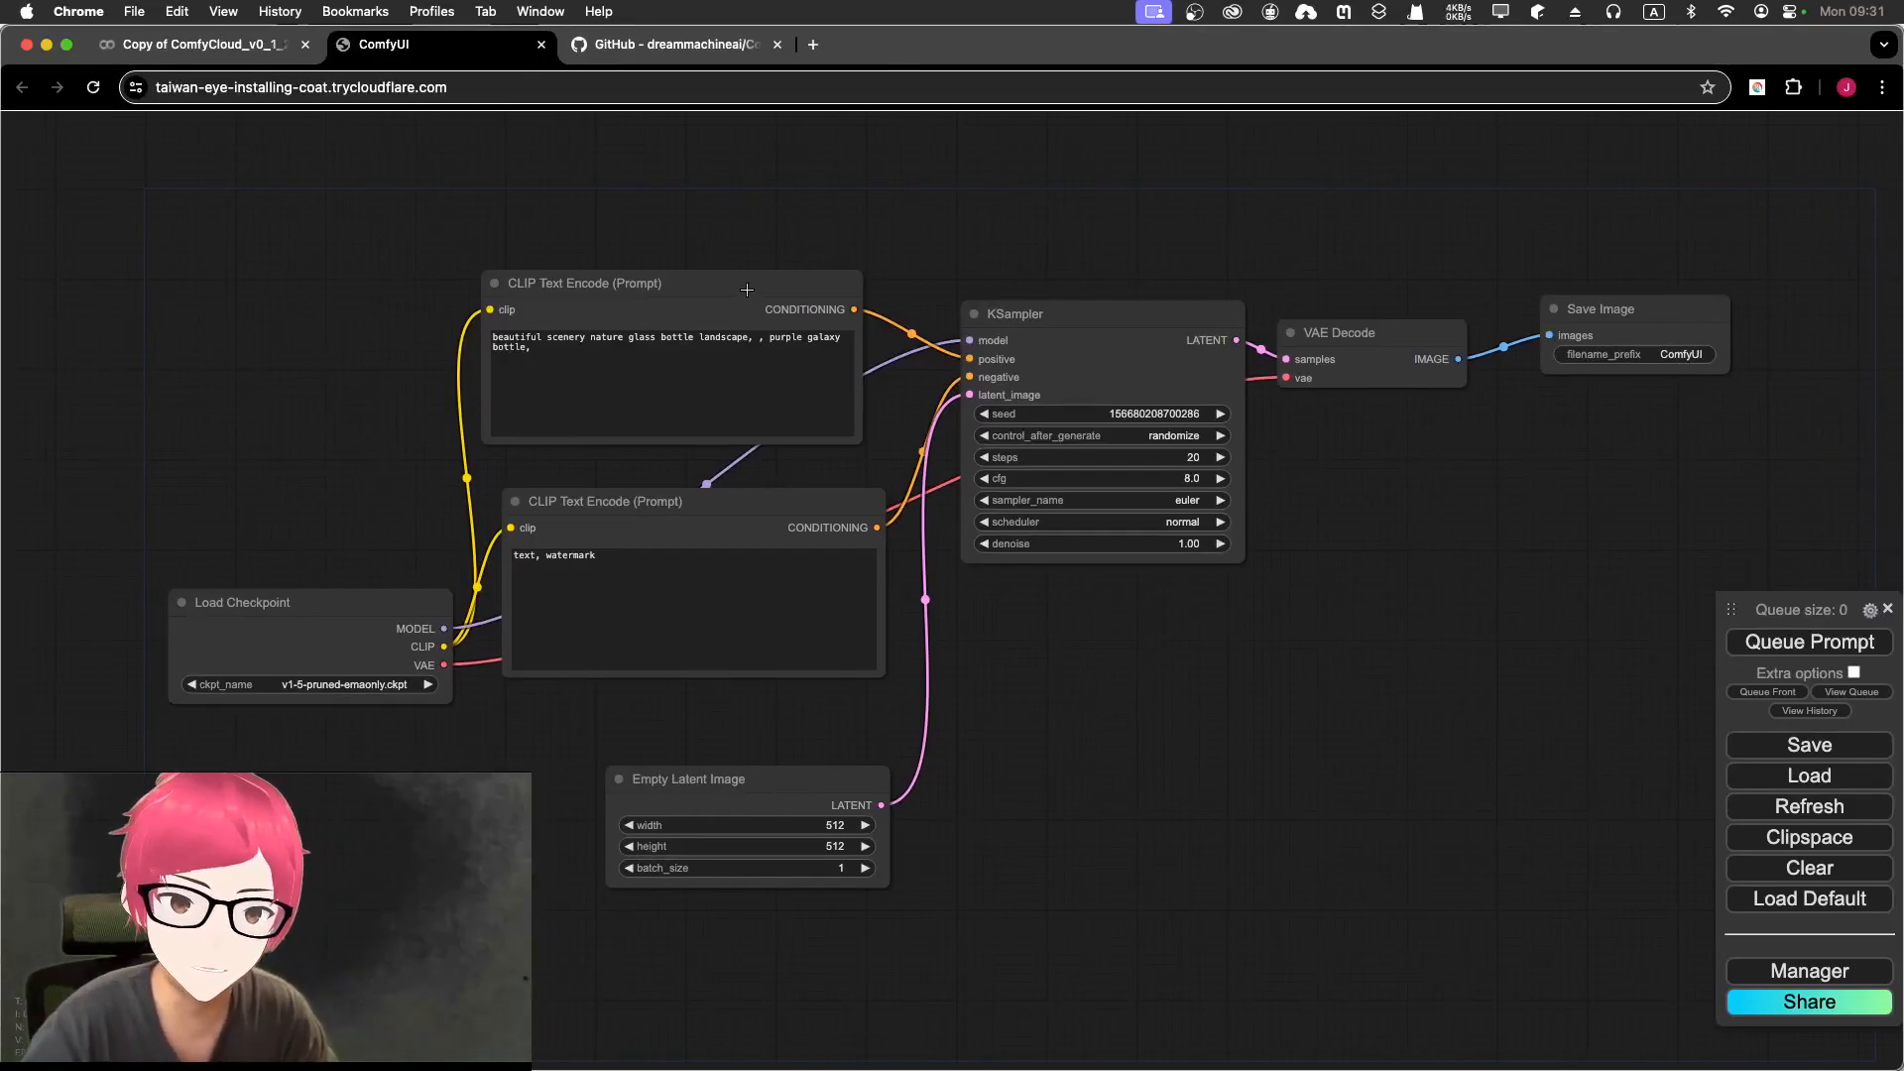
Step: Space the two prompt nodes farther apart vertically and move Load Checkpoint away from them, dismissing the reconnecting notice
{"action": "left_click_drag", "start_coordinate": [746, 280], "coordinate": [745, 241]}
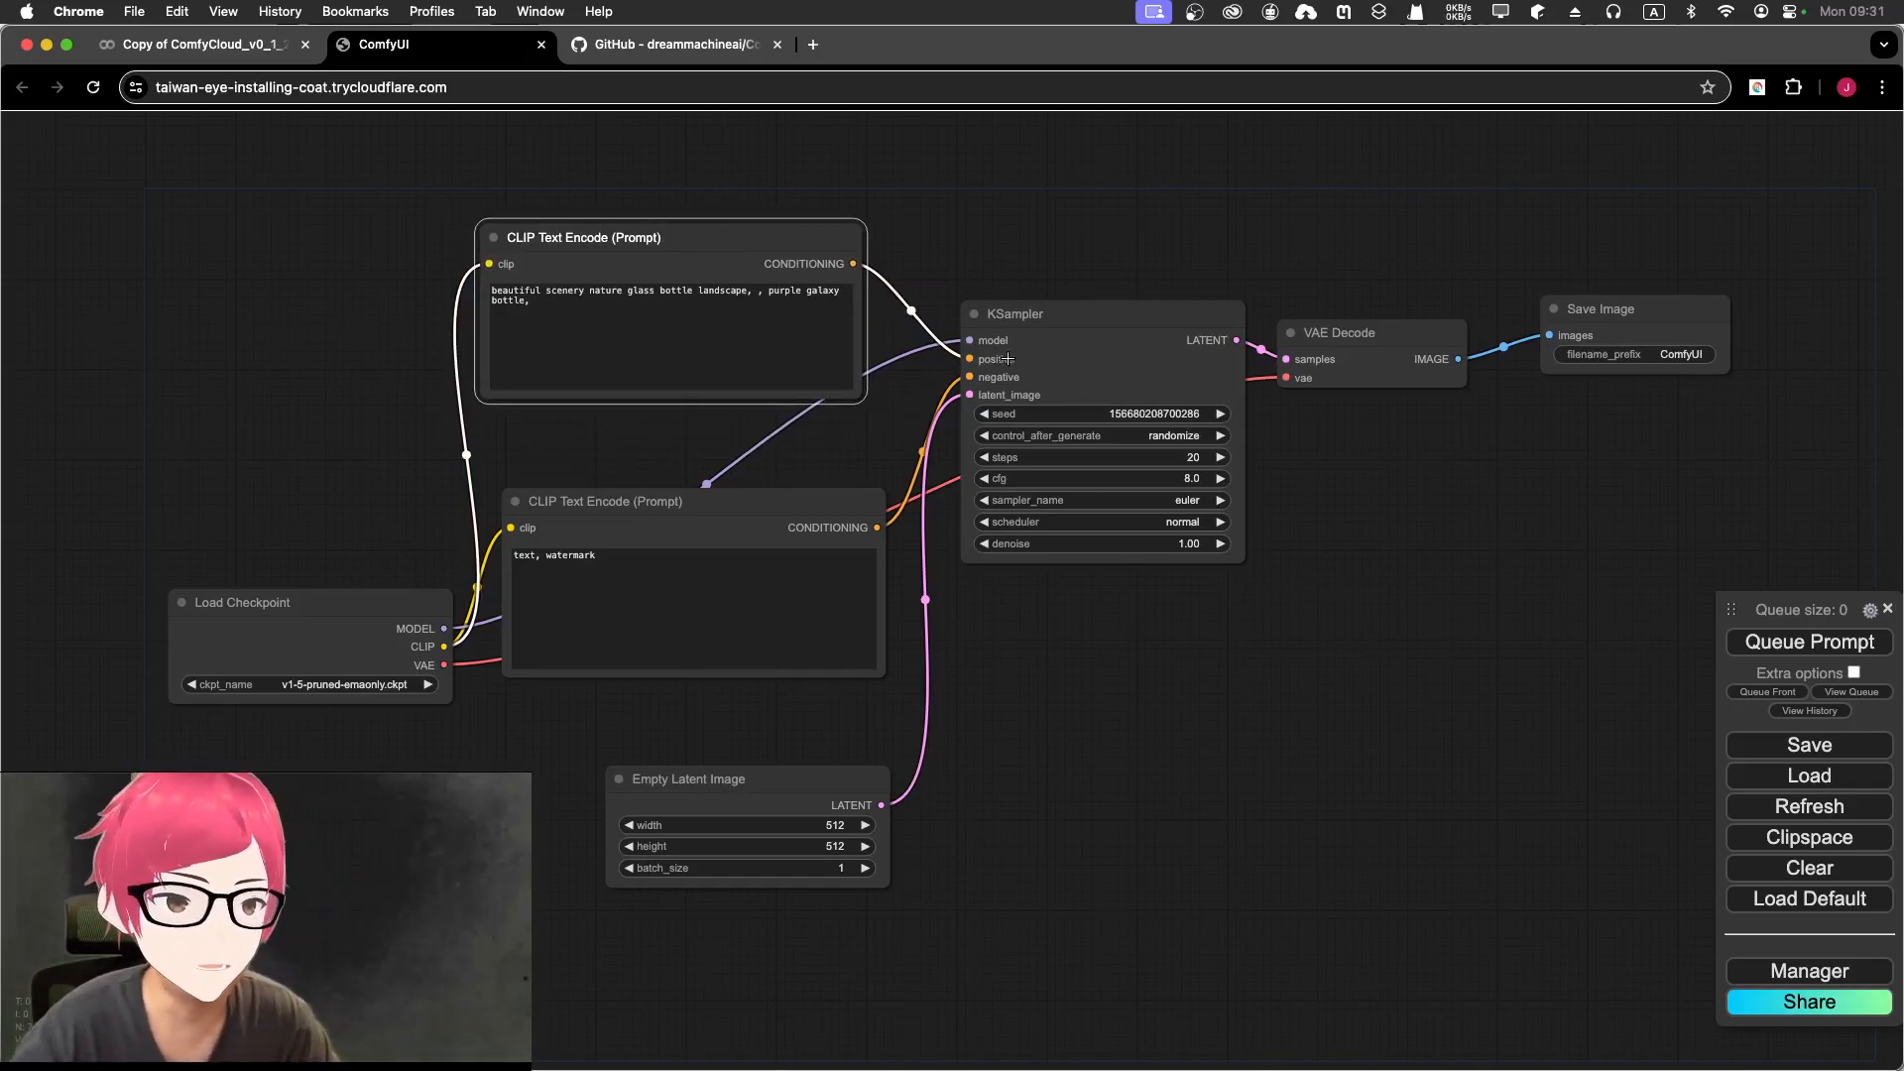
{"action": "left_click_drag", "start_coordinate": [1095, 312], "coordinate": [1100, 304]}
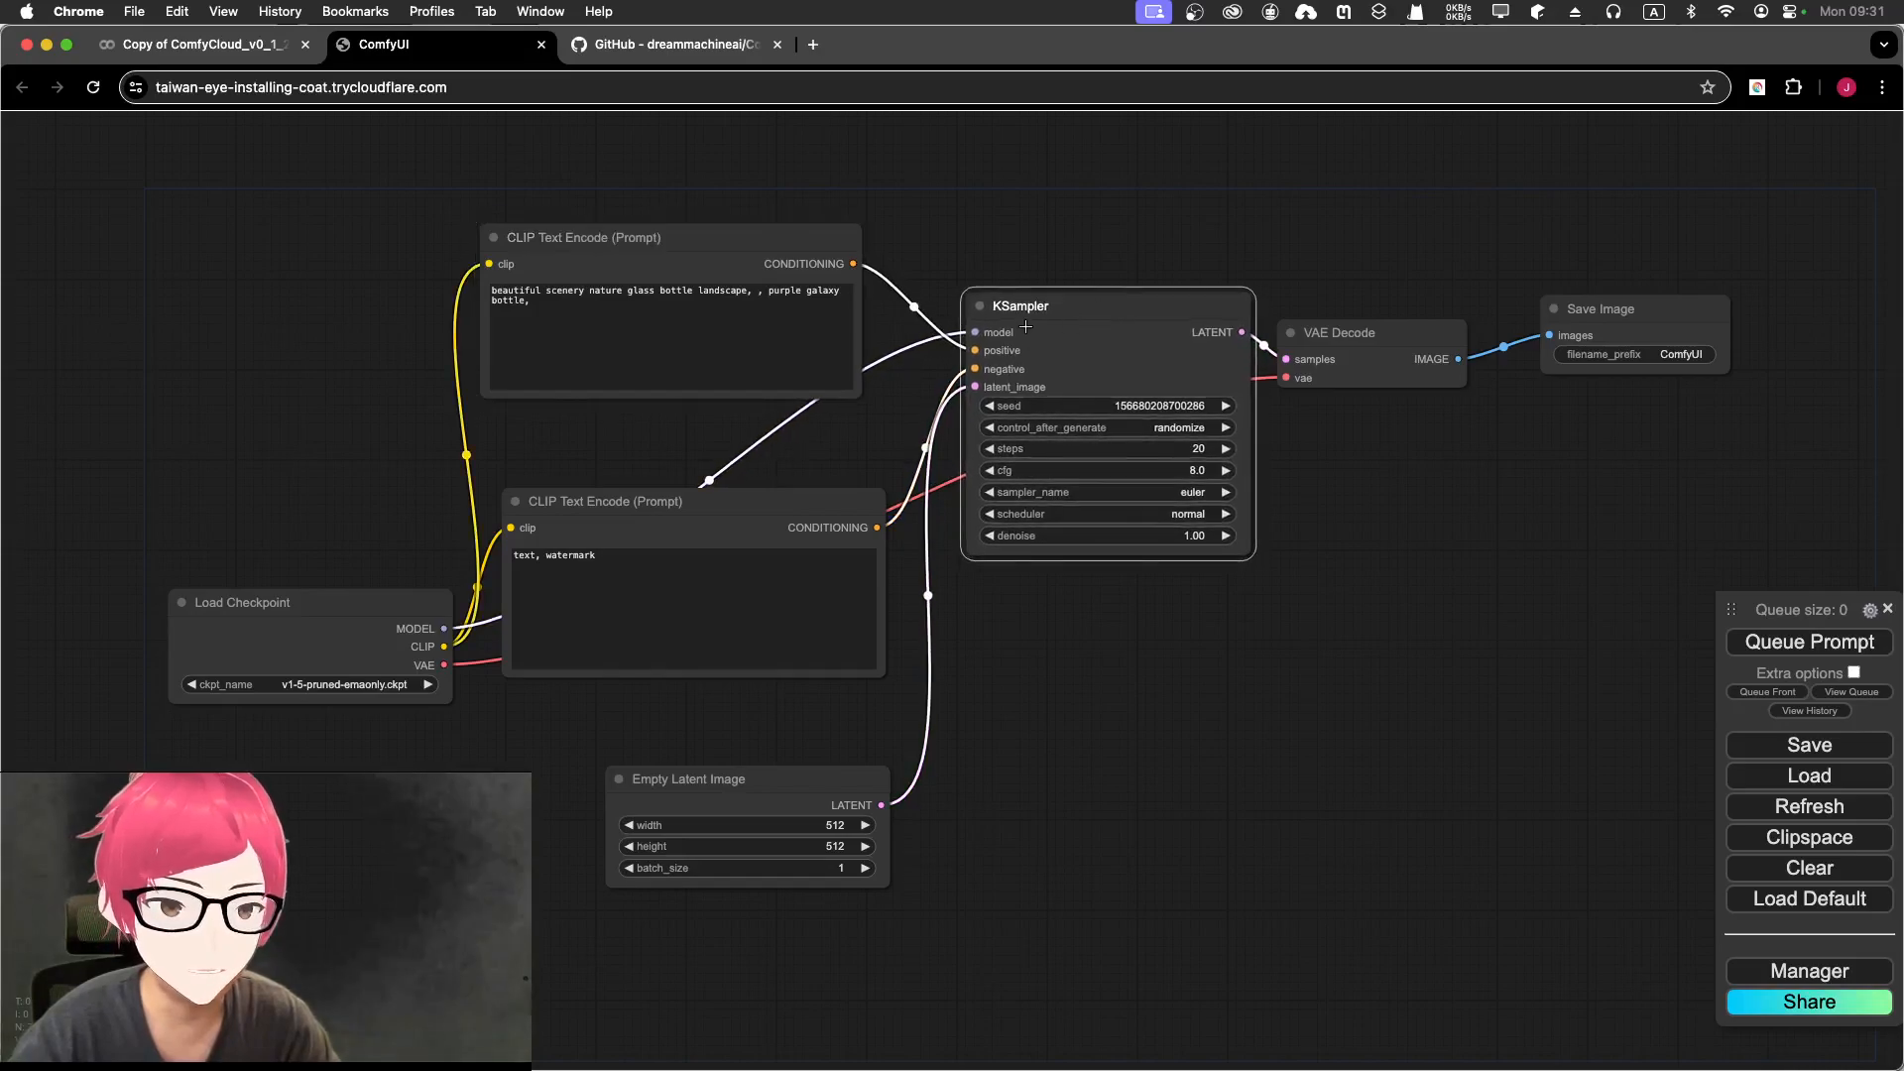
{"action": "left_click_drag", "start_coordinate": [805, 490], "coordinate": [814, 546]}
{"action": "left_click_drag", "start_coordinate": [359, 602], "coordinate": [225, 474]}
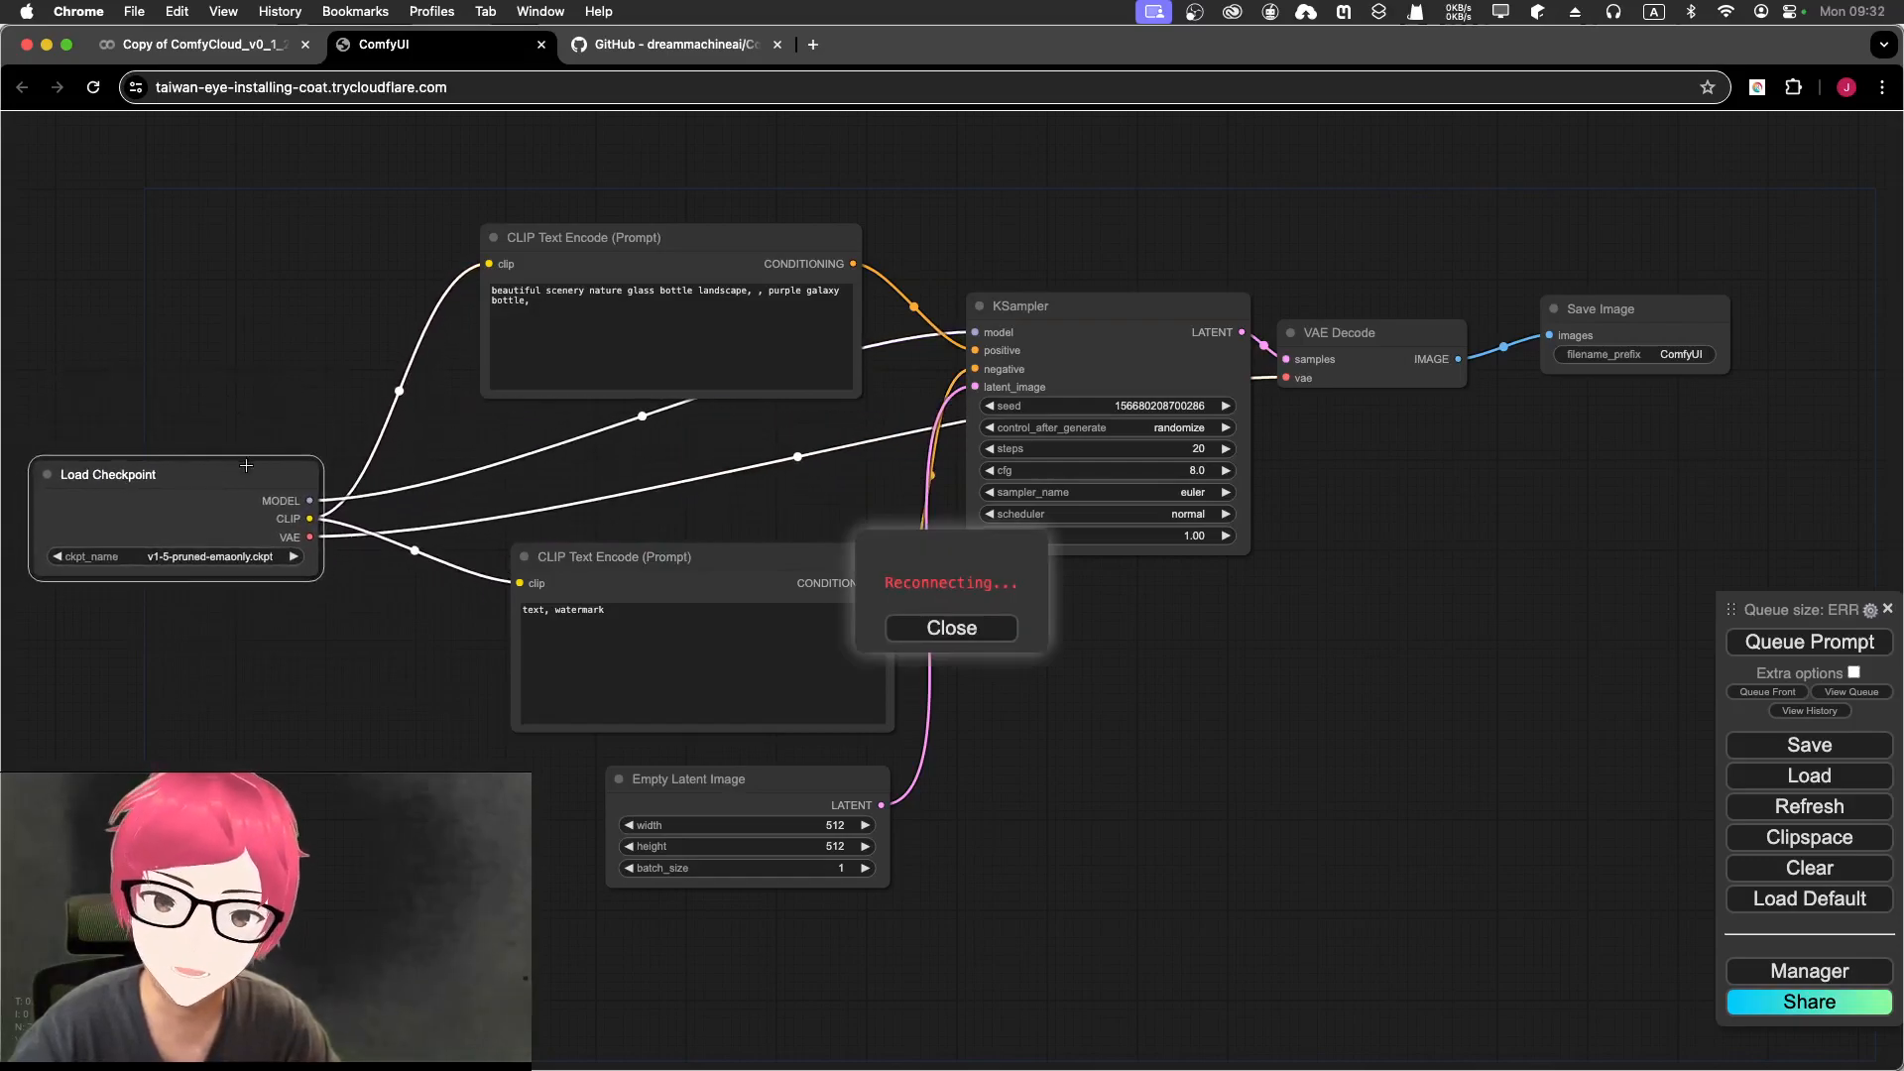
{"action": "left_click", "coordinate": [952, 627]}
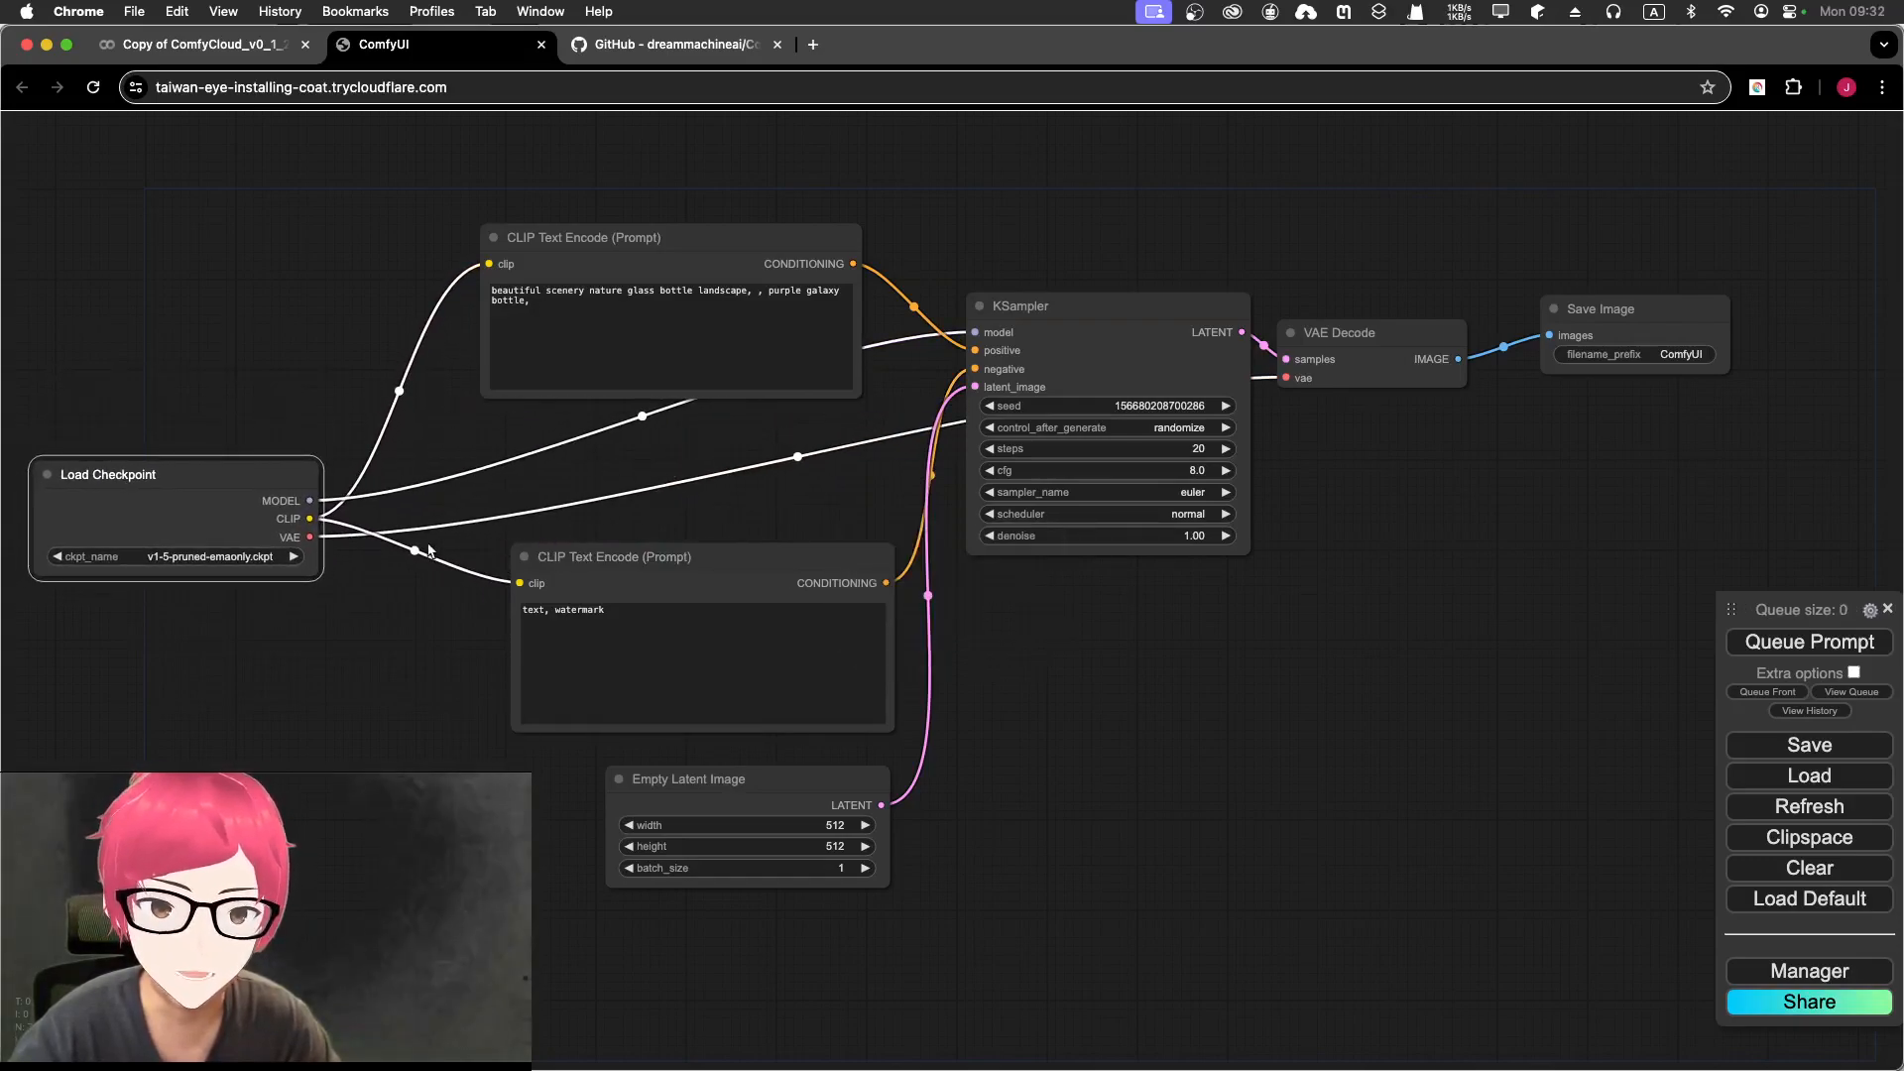
{"action": "left_click_drag", "start_coordinate": [284, 464], "coordinate": [314, 463]}
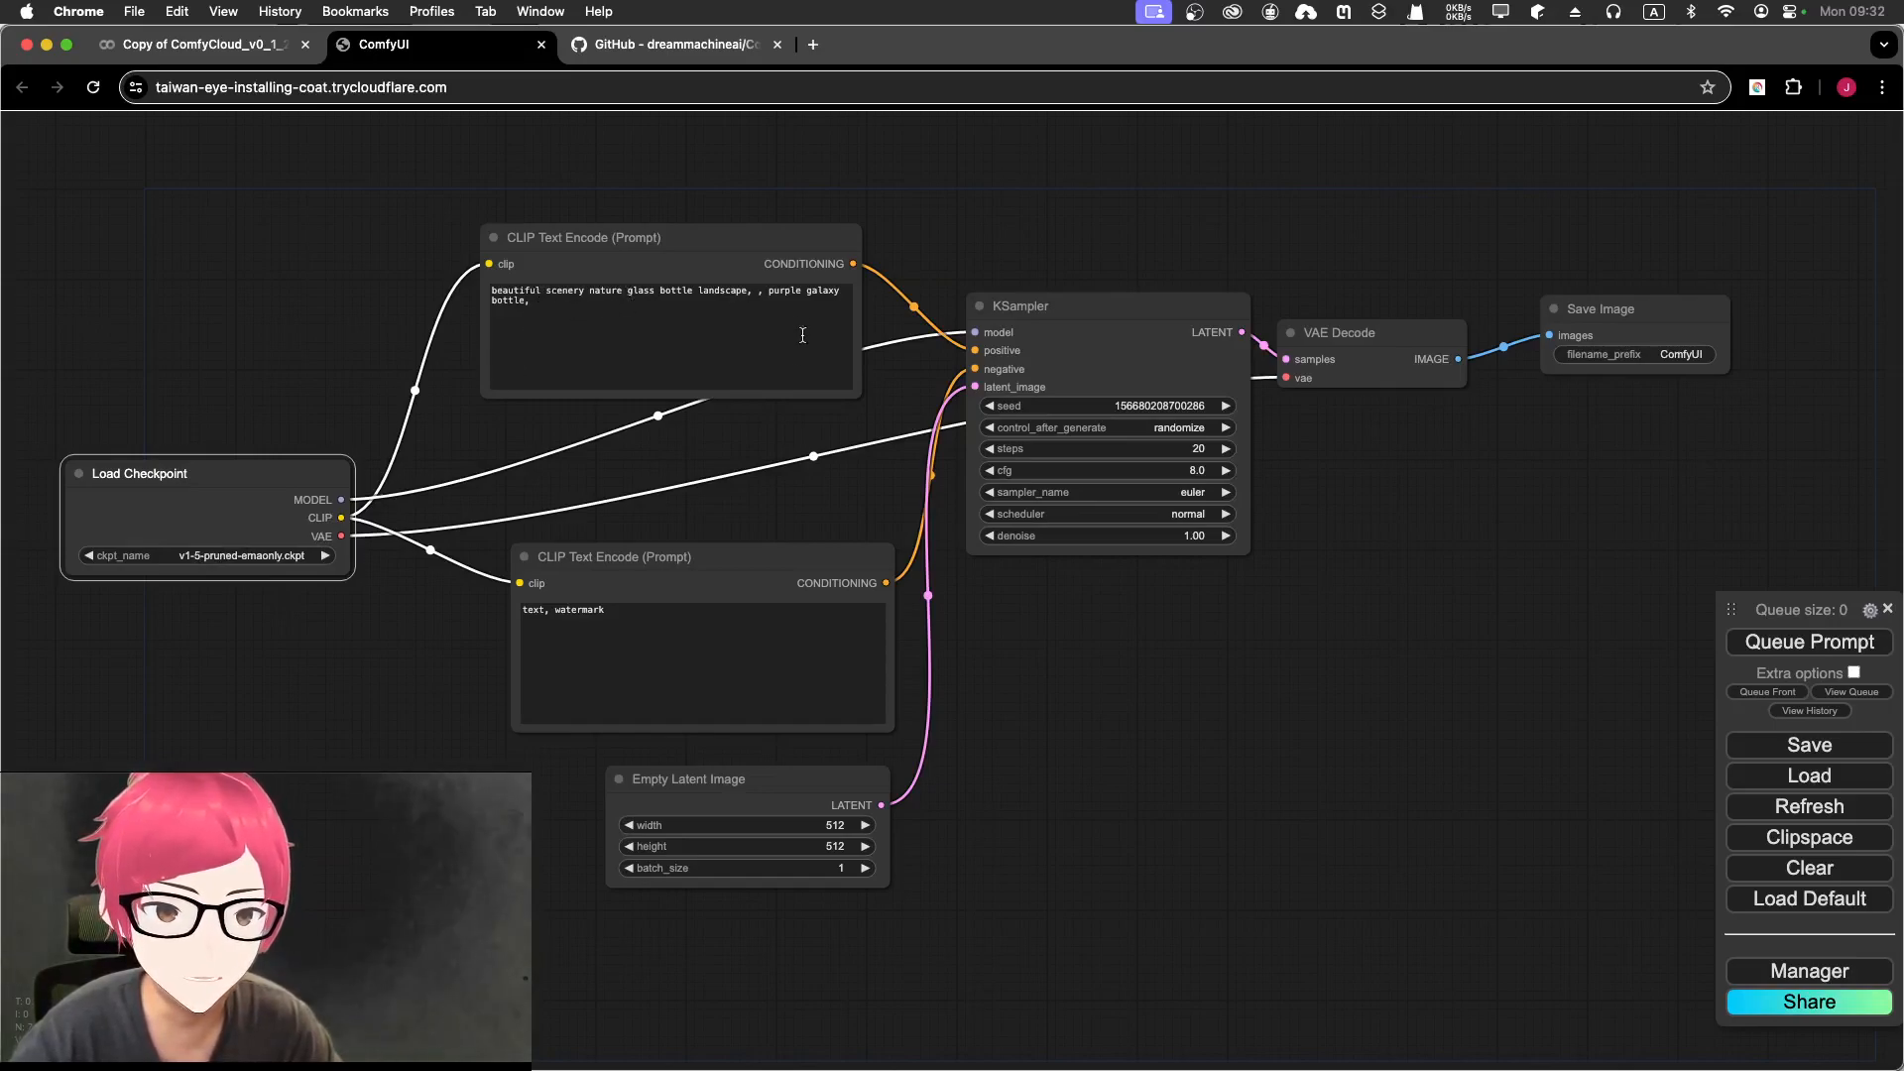
Step: Trace the connections of the negative prompt, KSampler, Save Image, VAE Decode and positive prompt nodes by selecting each one
{"action": "left_click", "coordinate": [646, 628]}
{"action": "key", "text": "super+a"}
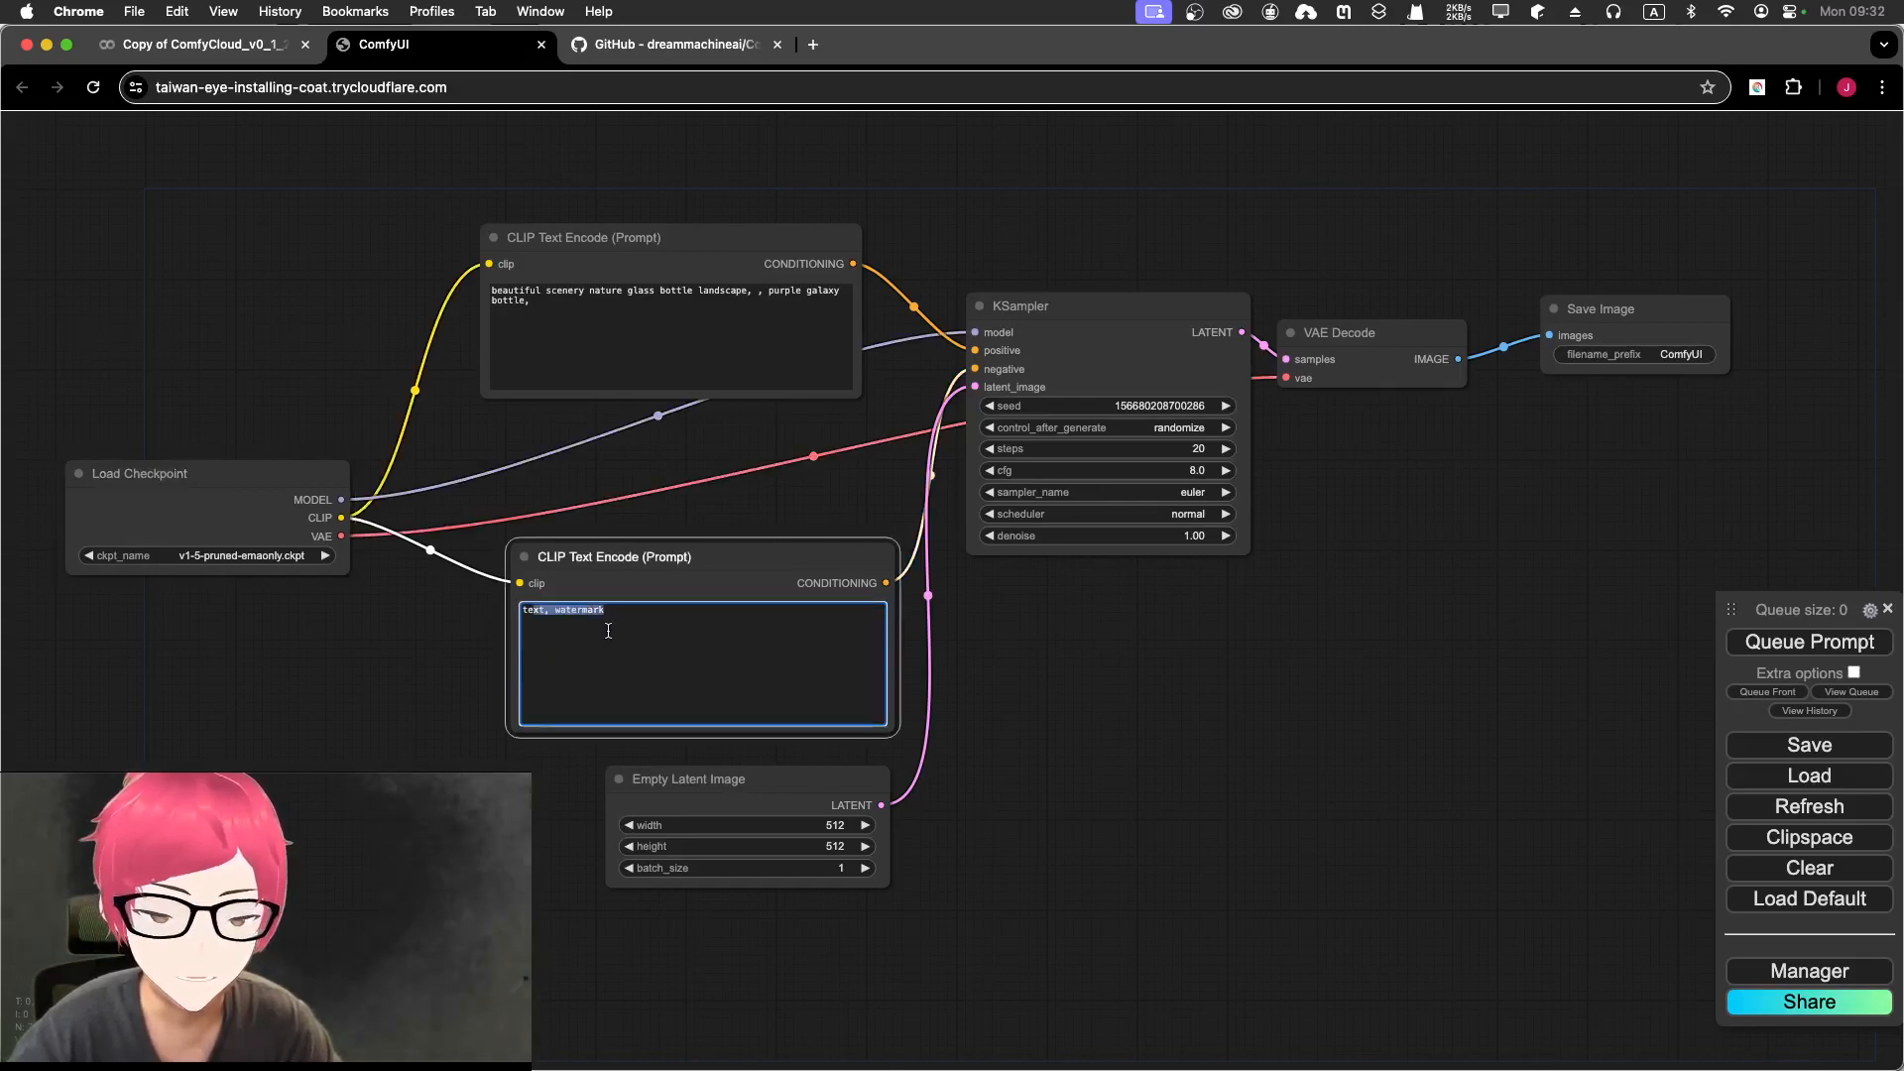
{"action": "left_click", "coordinate": [1013, 306]}
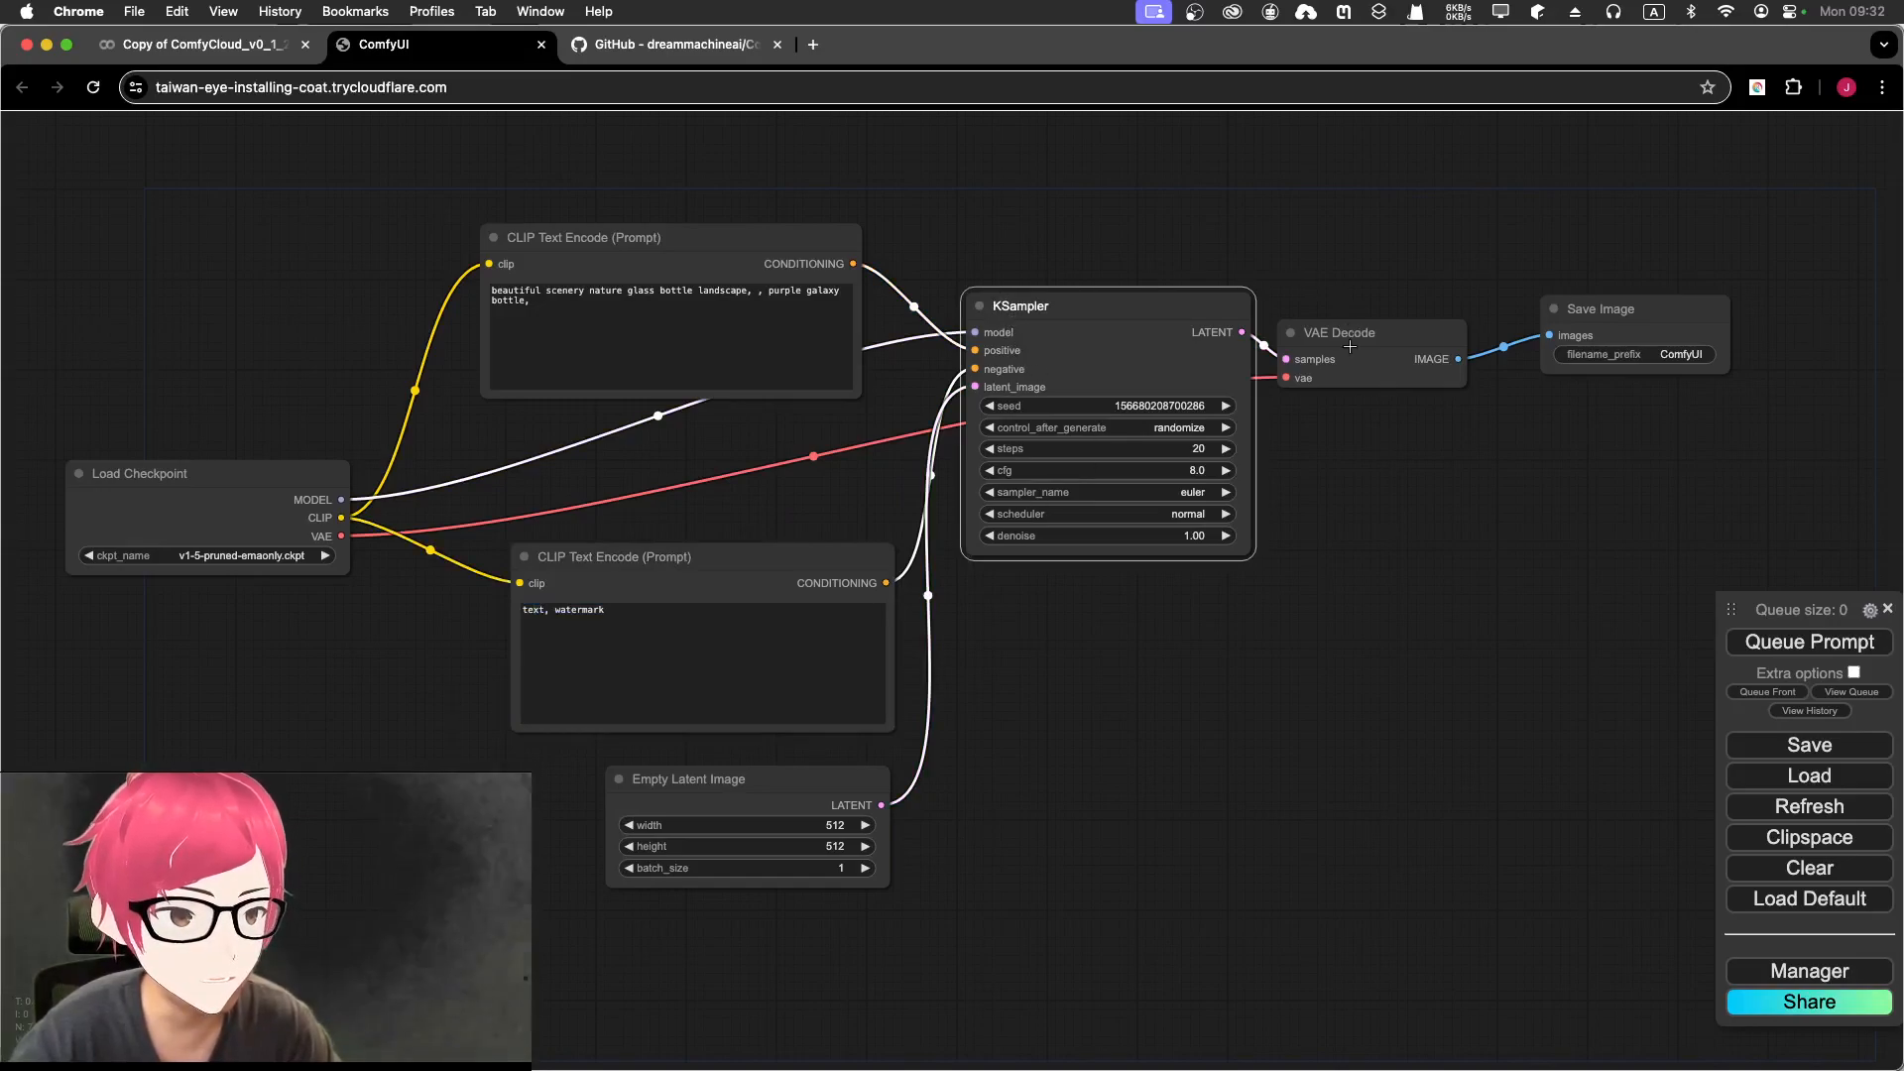
{"action": "left_click", "coordinate": [1616, 309]}
{"action": "left_click", "coordinate": [1379, 339]}
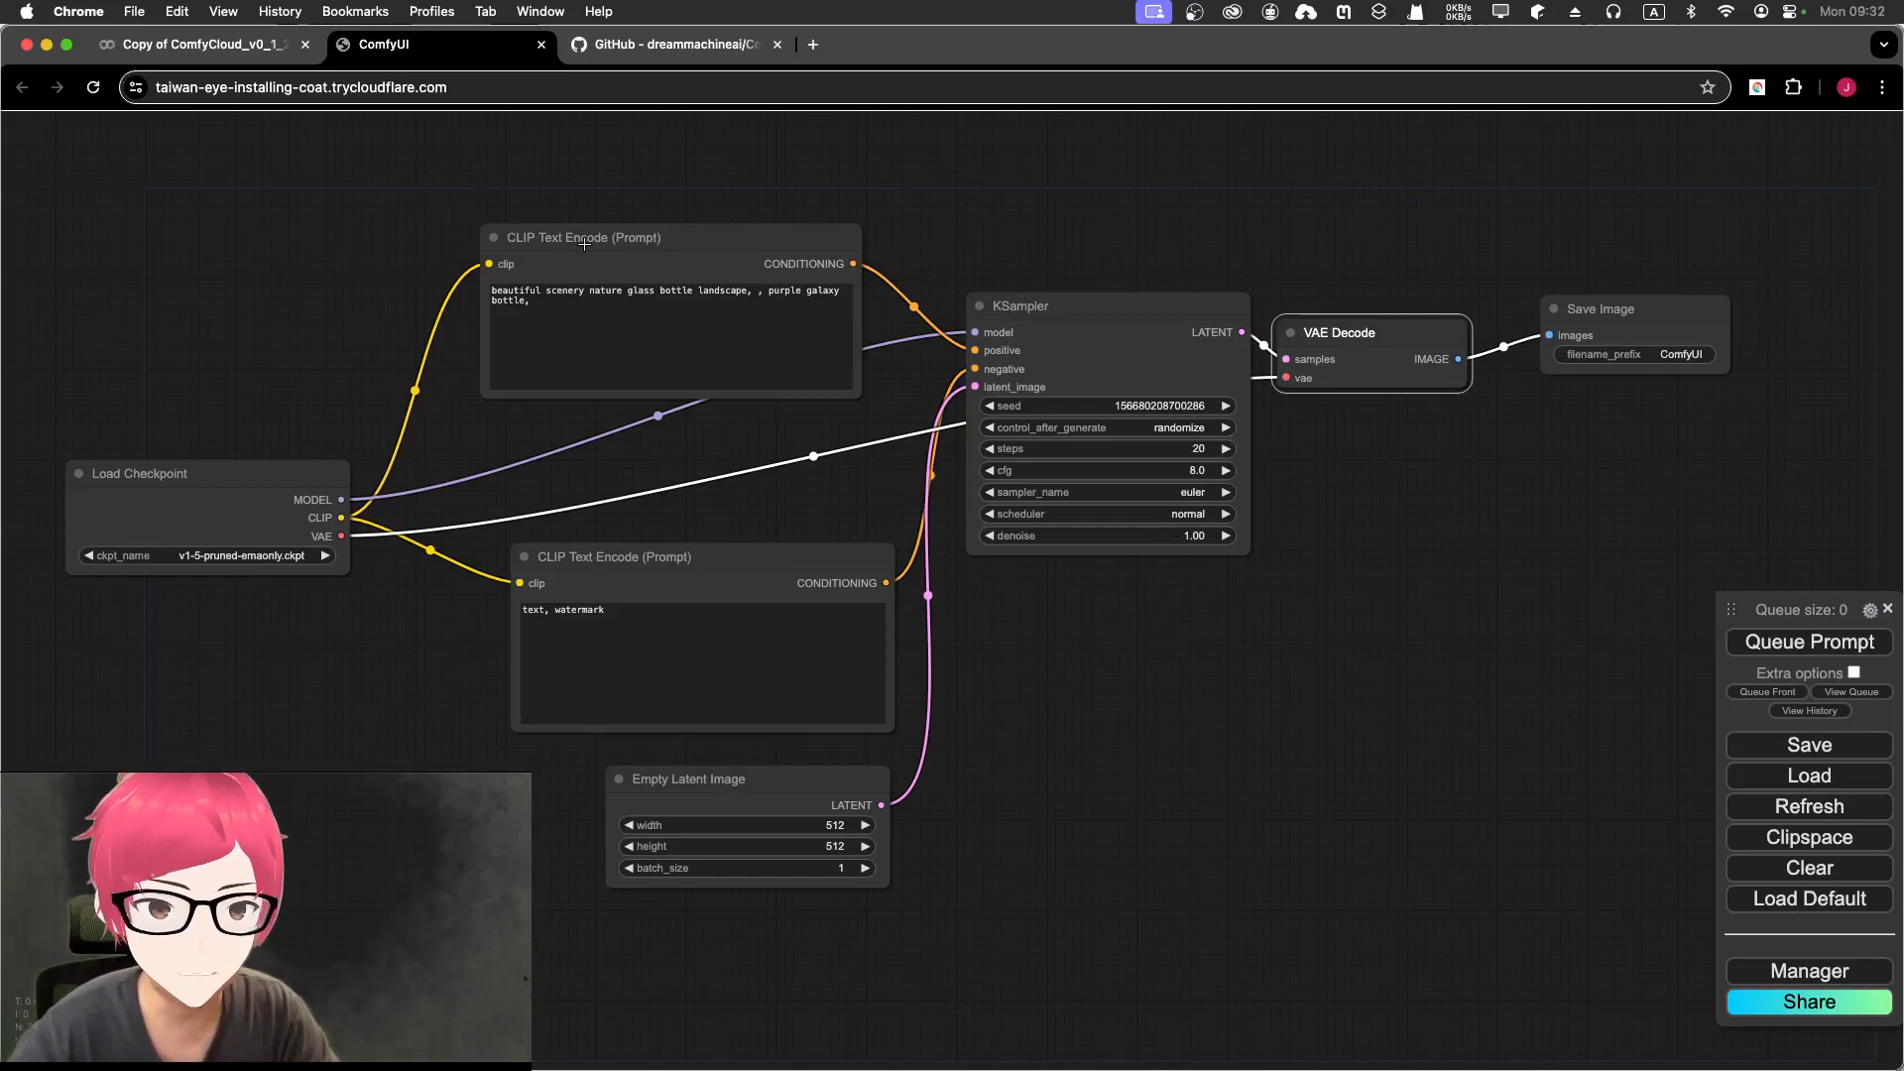
{"action": "left_click", "coordinate": [618, 259]}
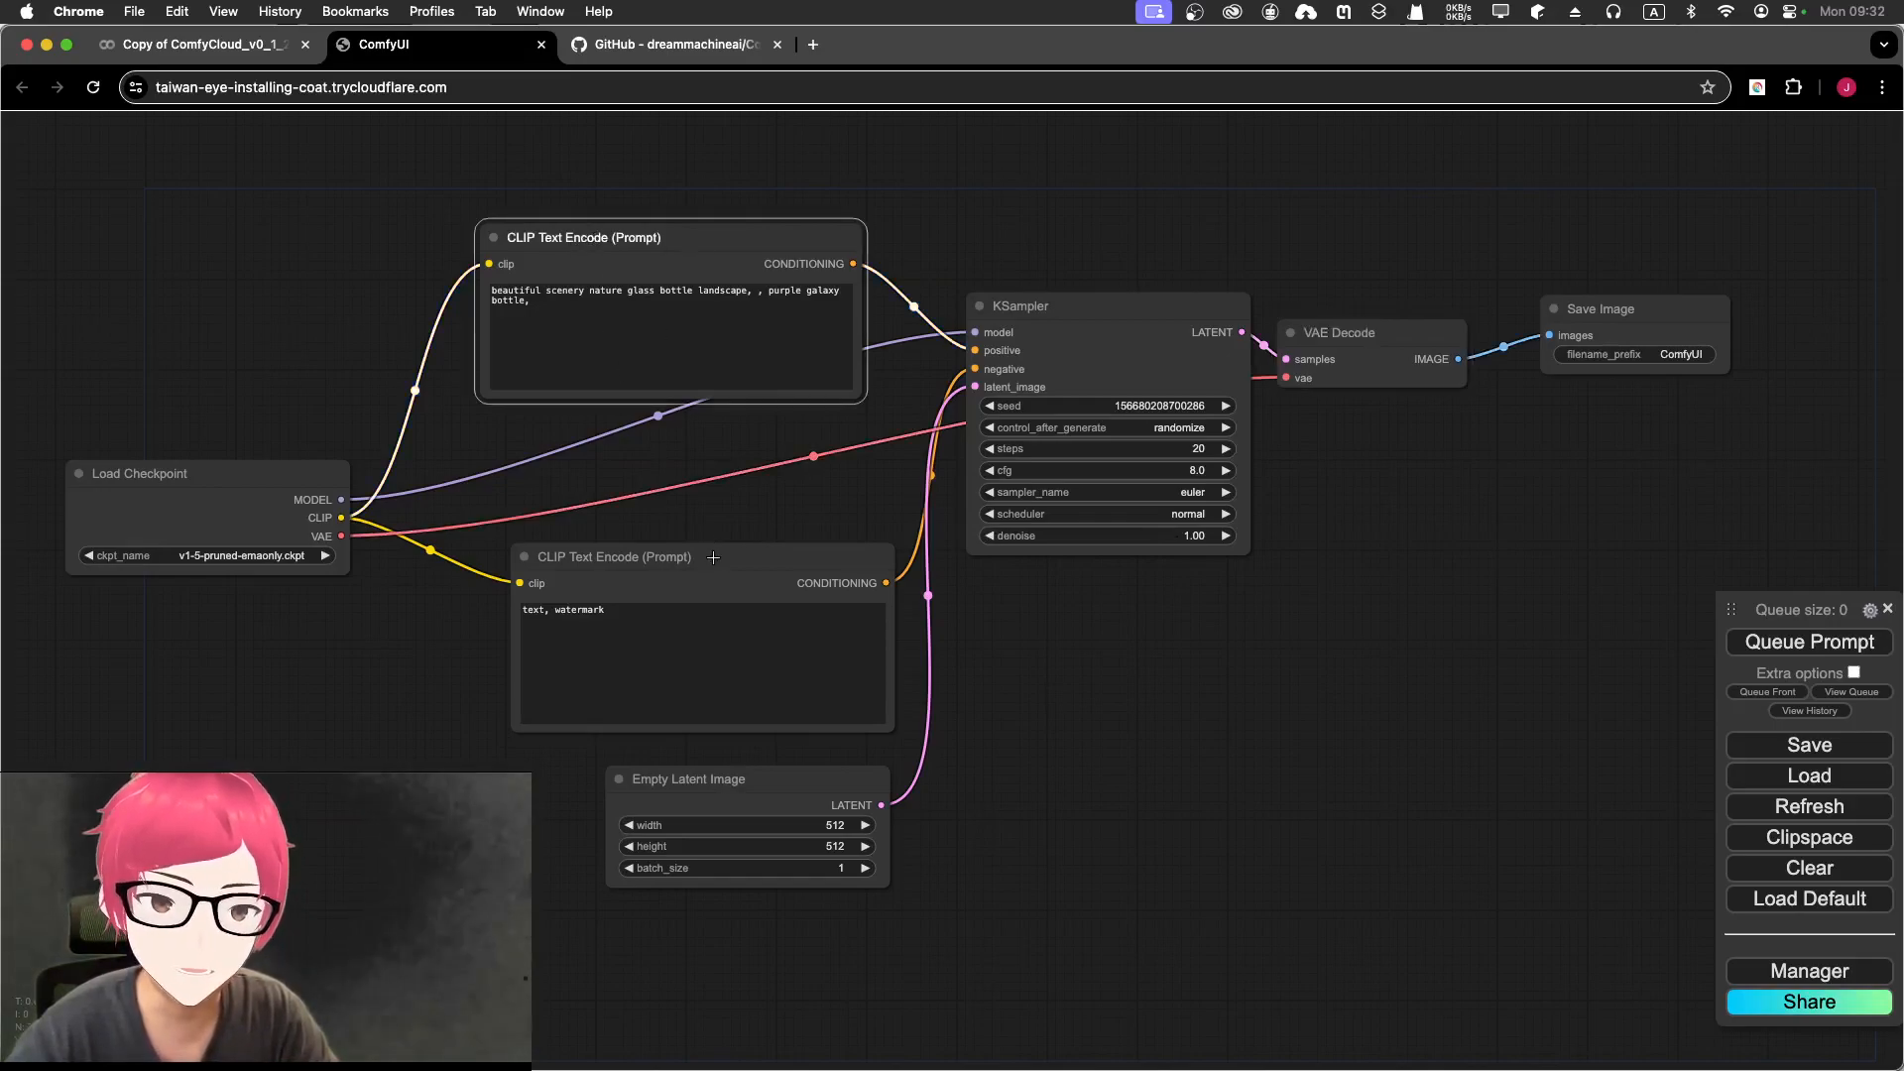
Step: Align the negative prompt node beneath the positive one and select KSampler, VAE Decode and Save Image to trace their links
{"action": "left_click_drag", "start_coordinate": [713, 557], "coordinate": [673, 572]}
{"action": "left_click", "coordinate": [1044, 334]}
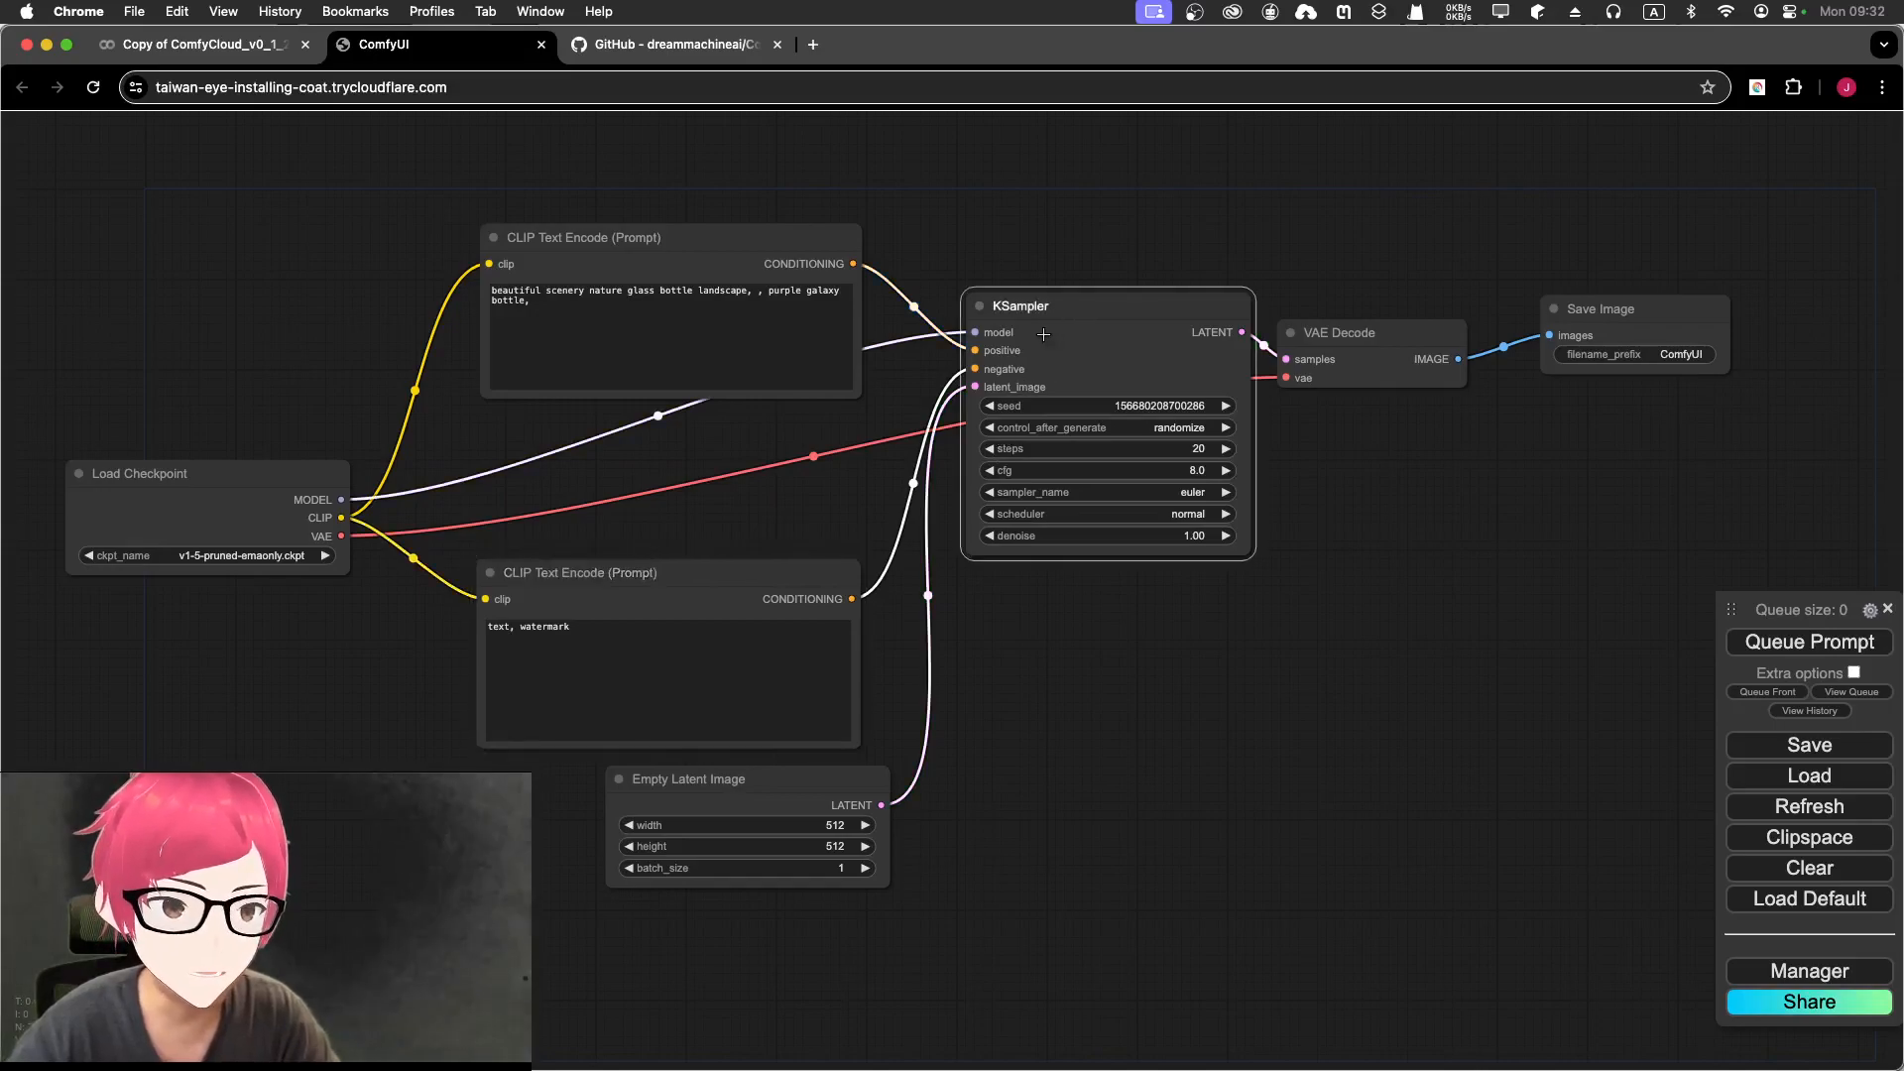
{"action": "left_click", "coordinate": [1357, 348]}
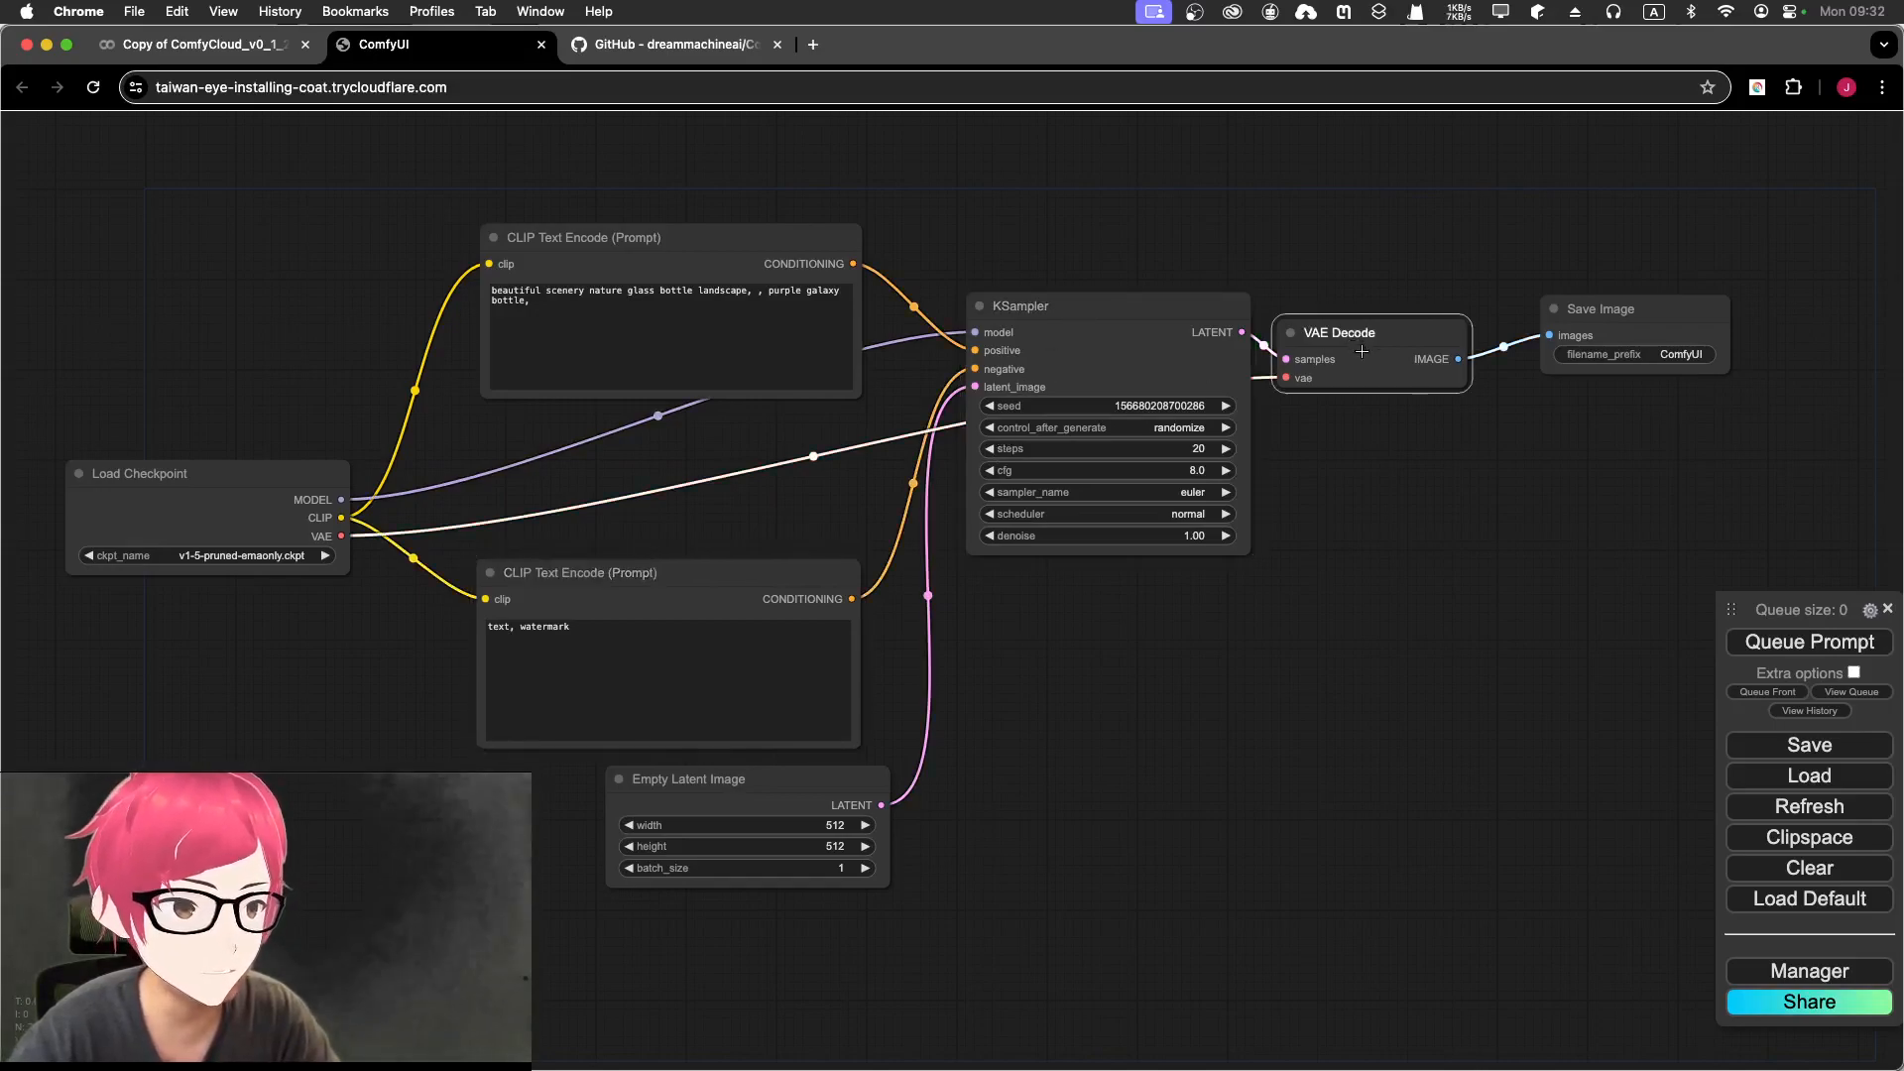
{"action": "left_click", "coordinate": [1603, 316]}
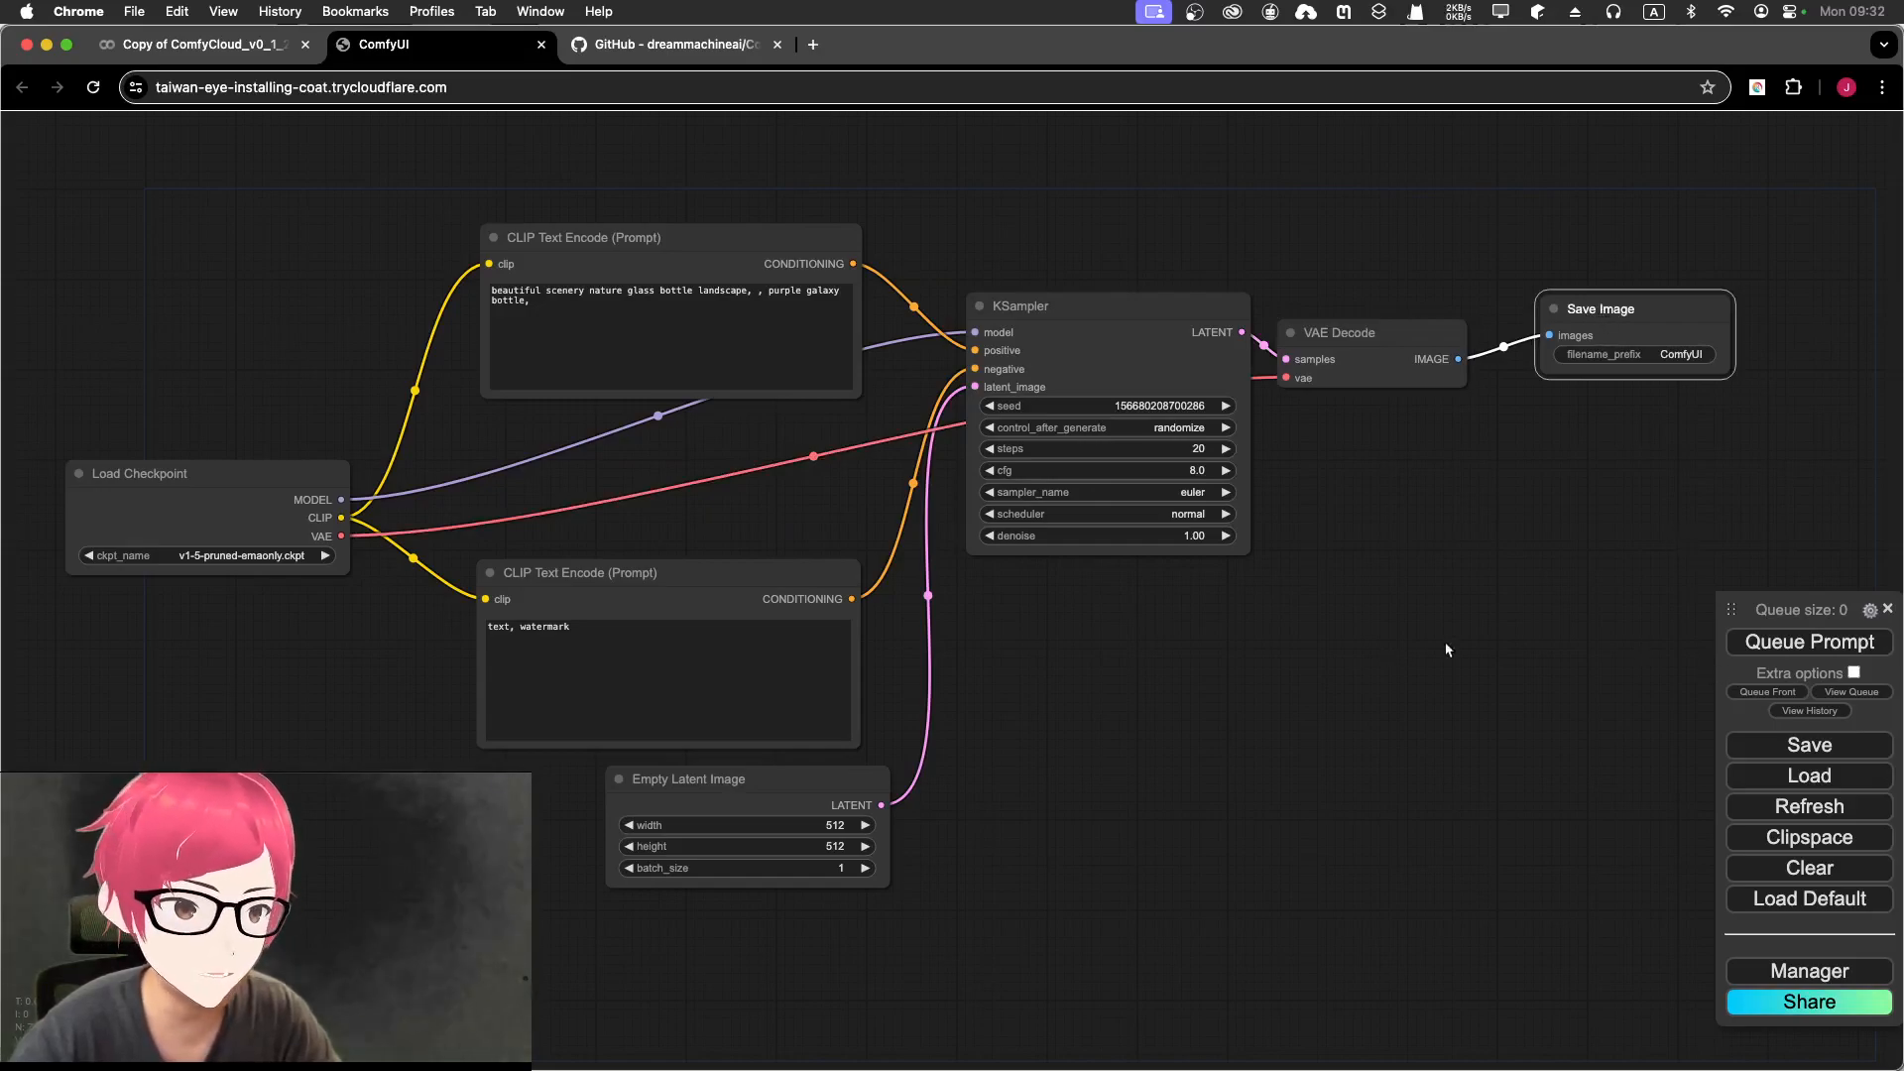
Step: Queue the prompt to generate an image and reposition the Save Image node, Empty Latent Image node and queue controls
{"action": "left_click", "coordinate": [1751, 645]}
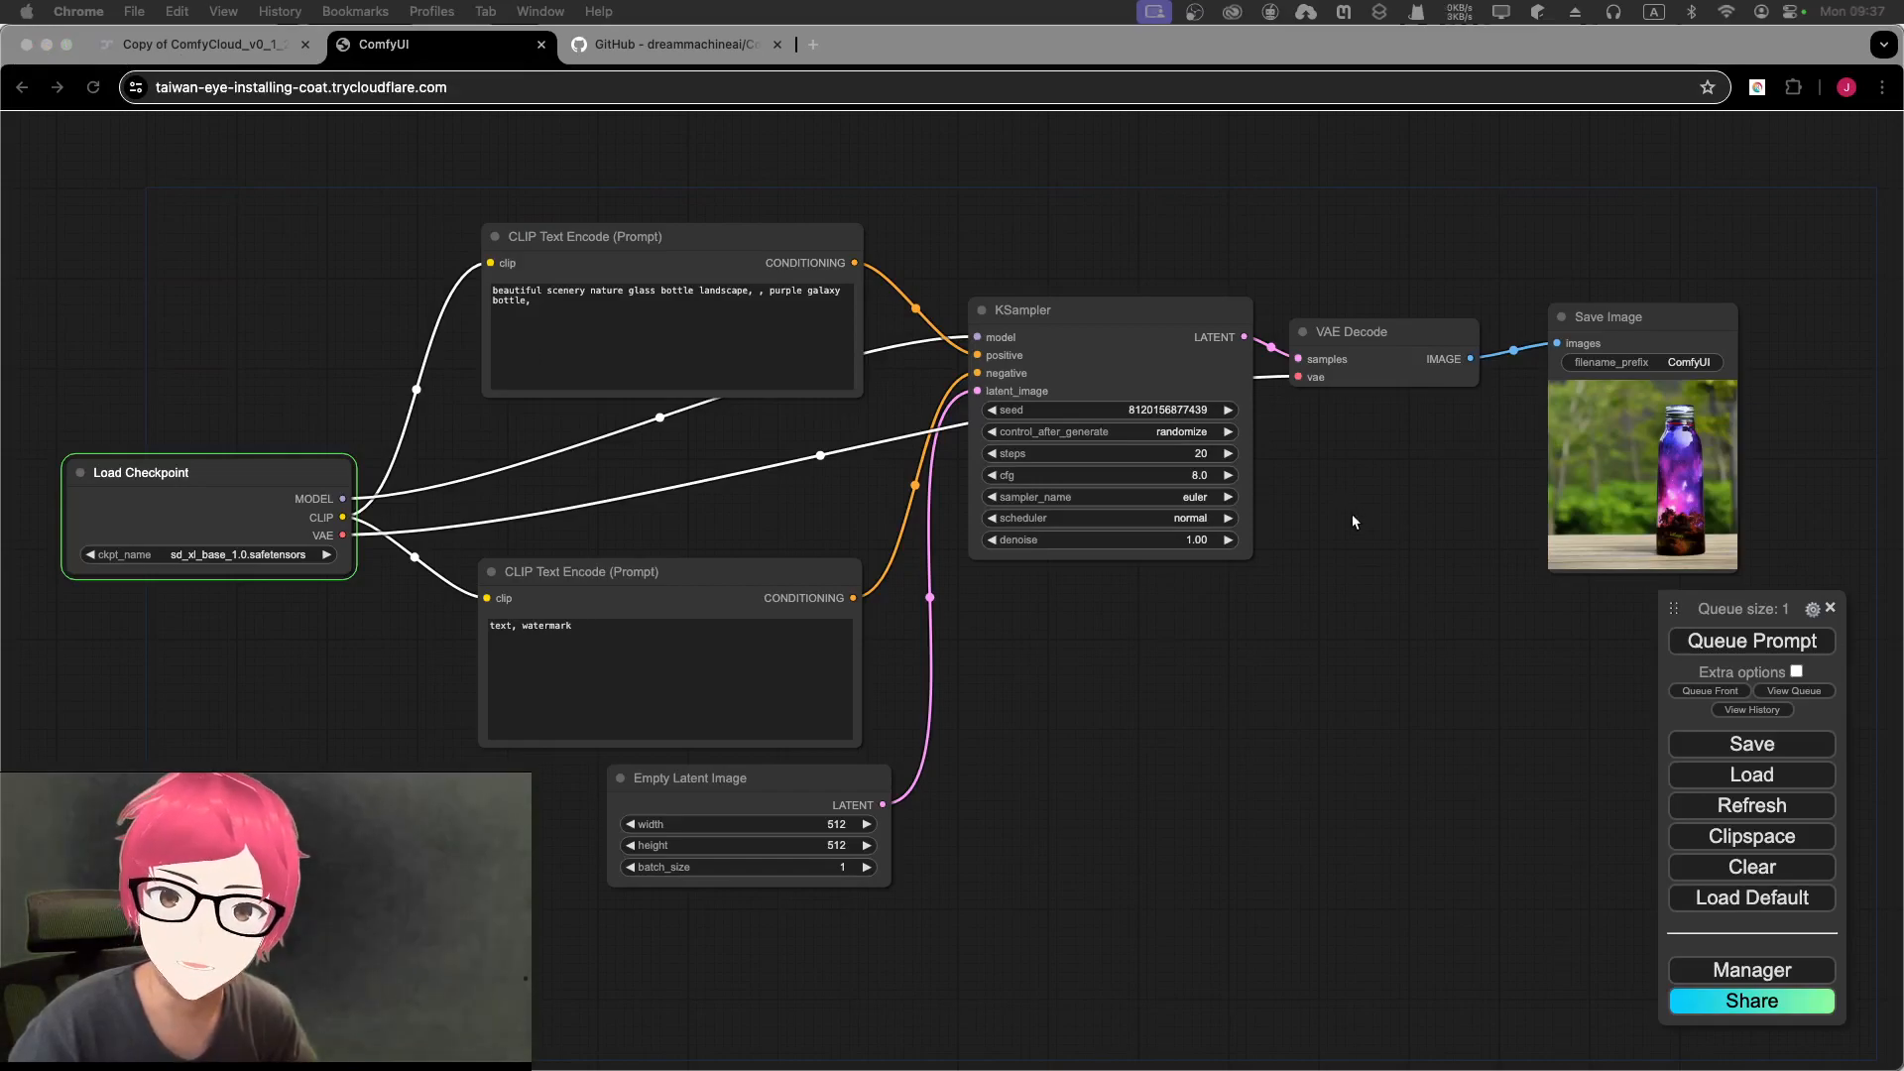
{"action": "left_click_drag", "start_coordinate": [1593, 326], "coordinate": [1577, 280]}
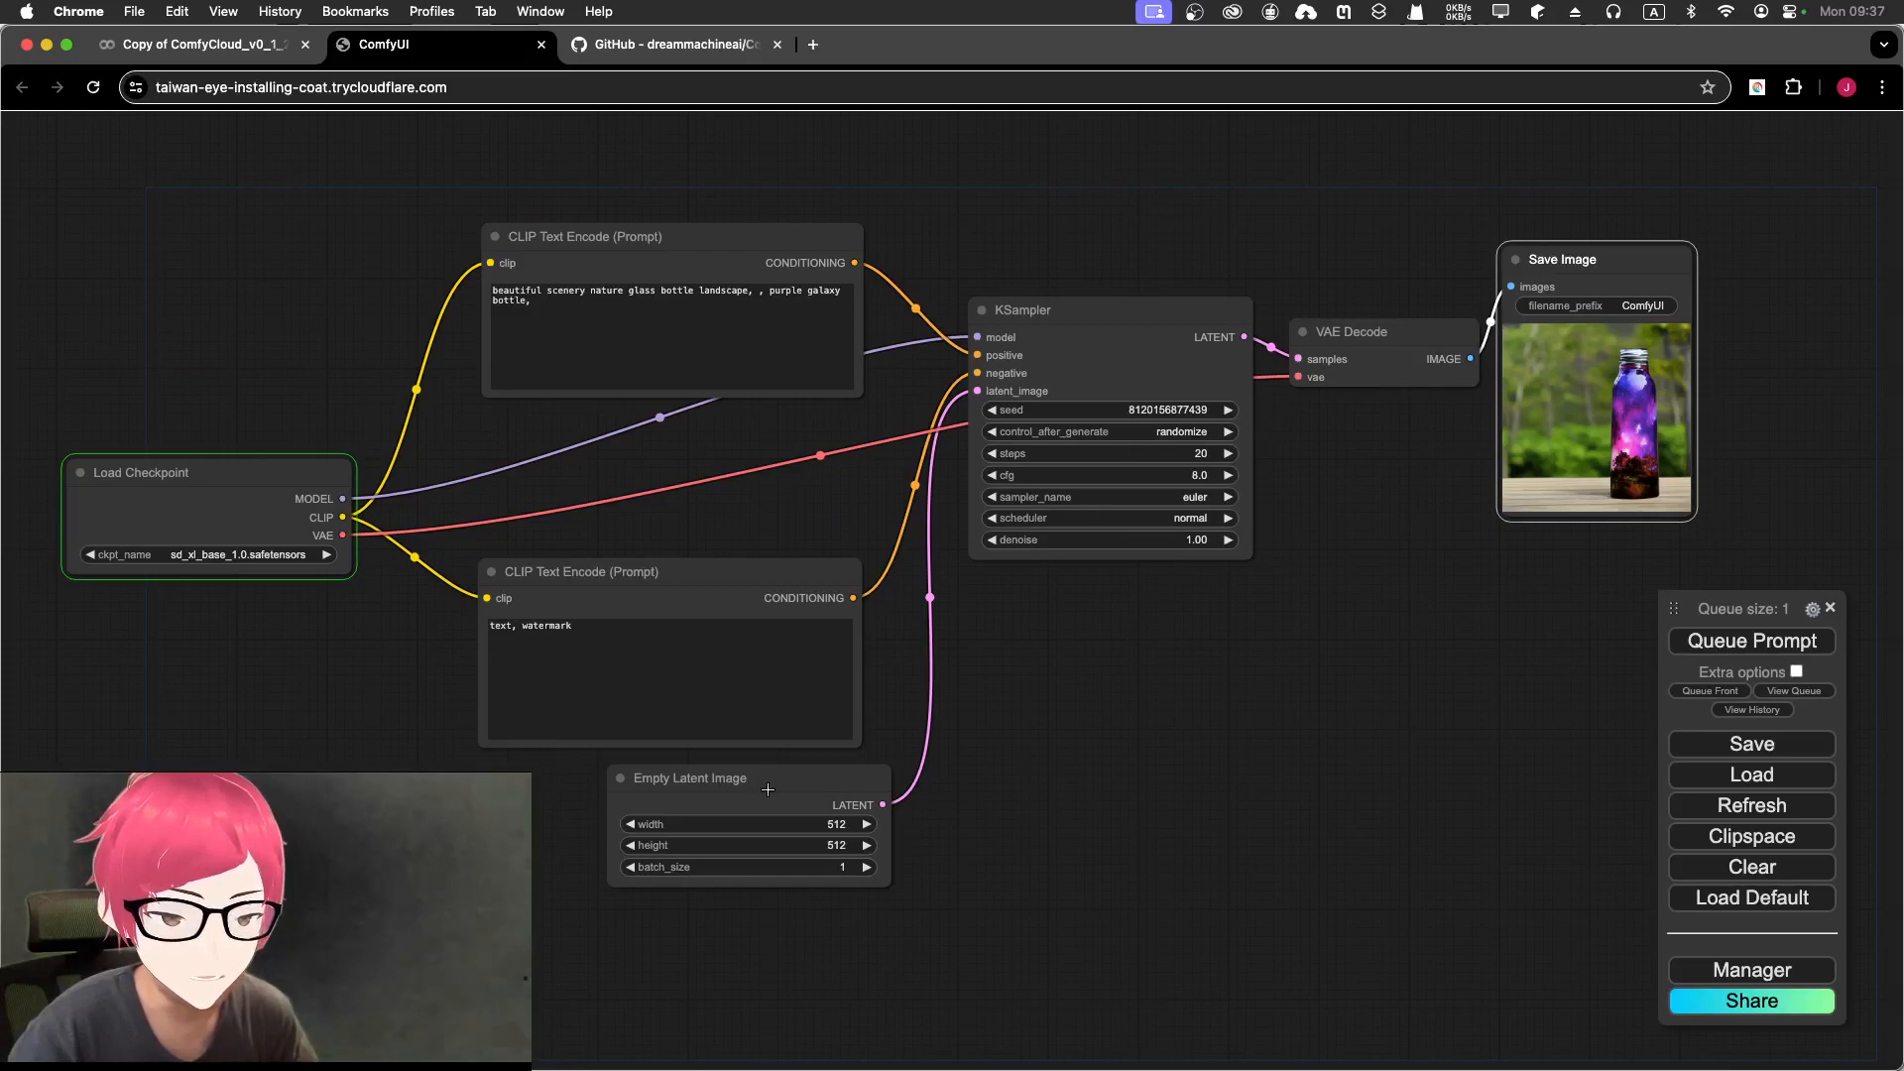
{"action": "left_click_drag", "start_coordinate": [766, 784], "coordinate": [774, 792]}
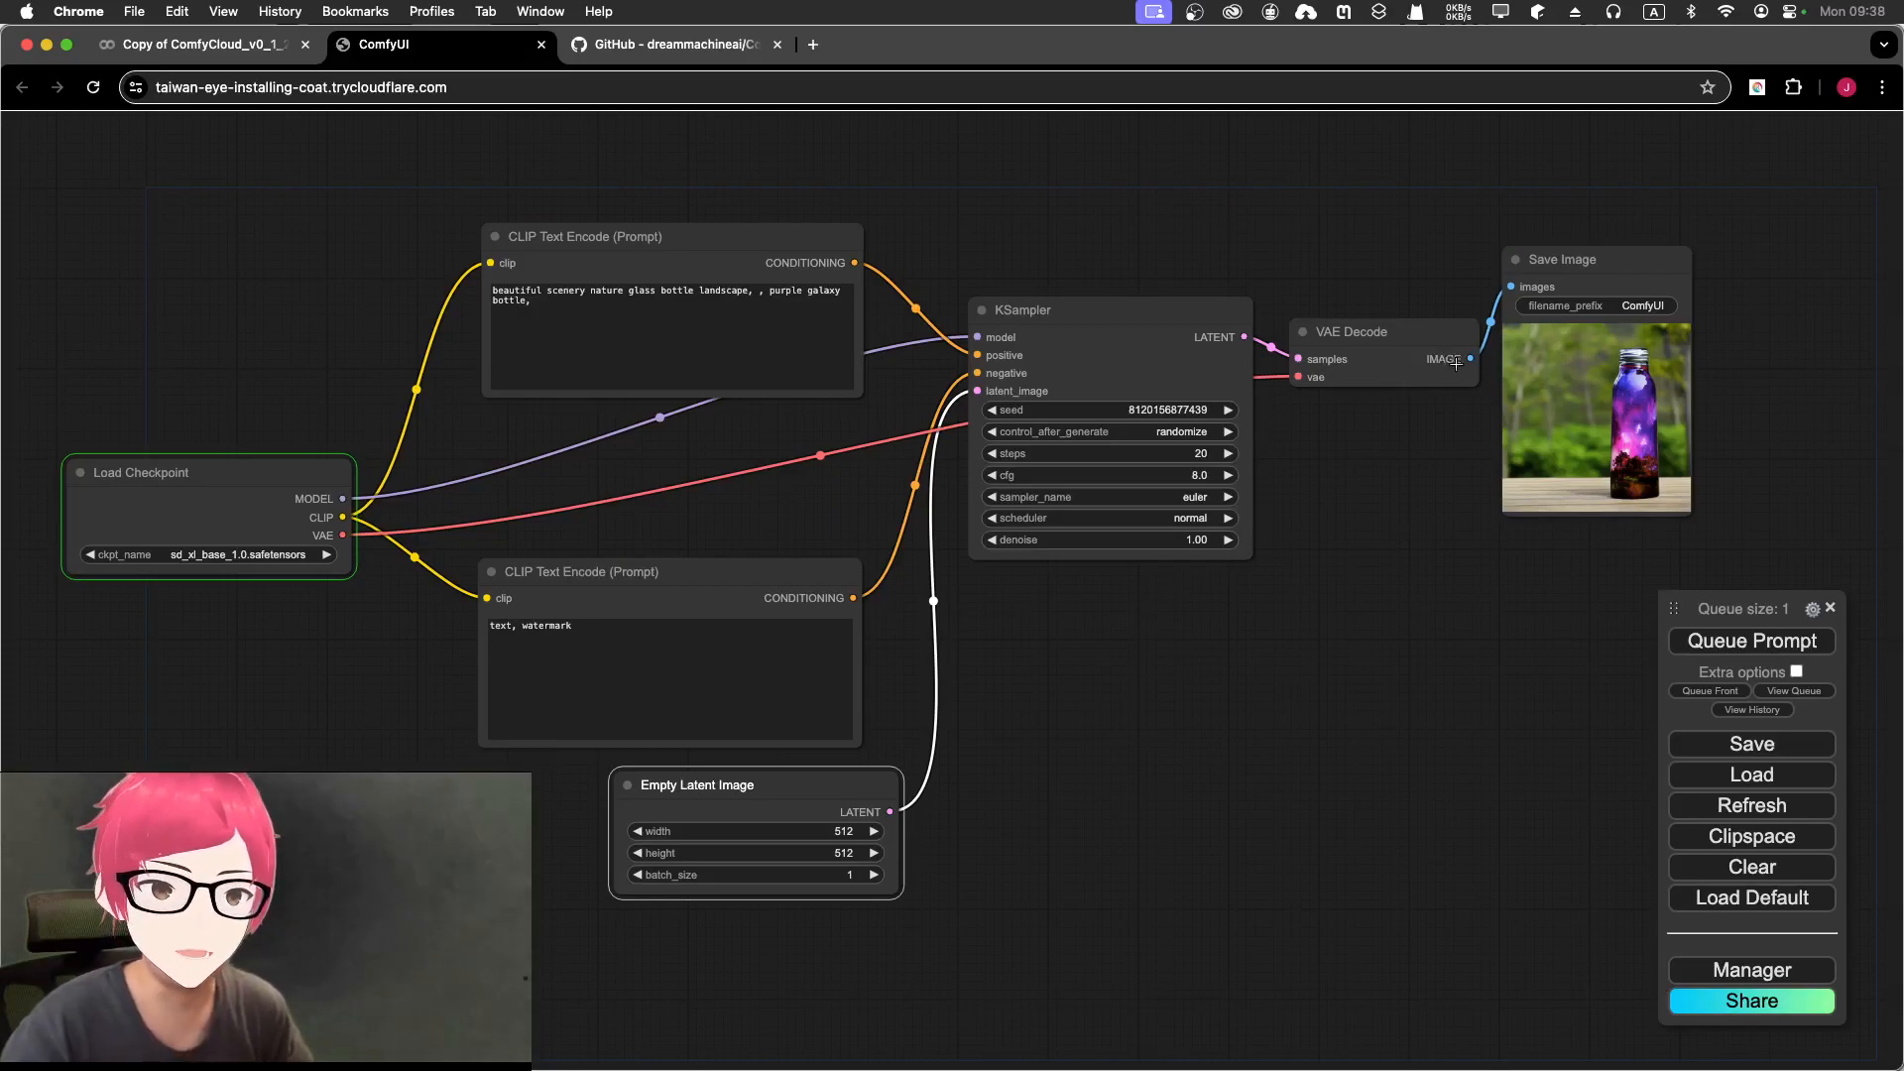
{"action": "left_click_drag", "start_coordinate": [1719, 608], "coordinate": [1706, 551]}
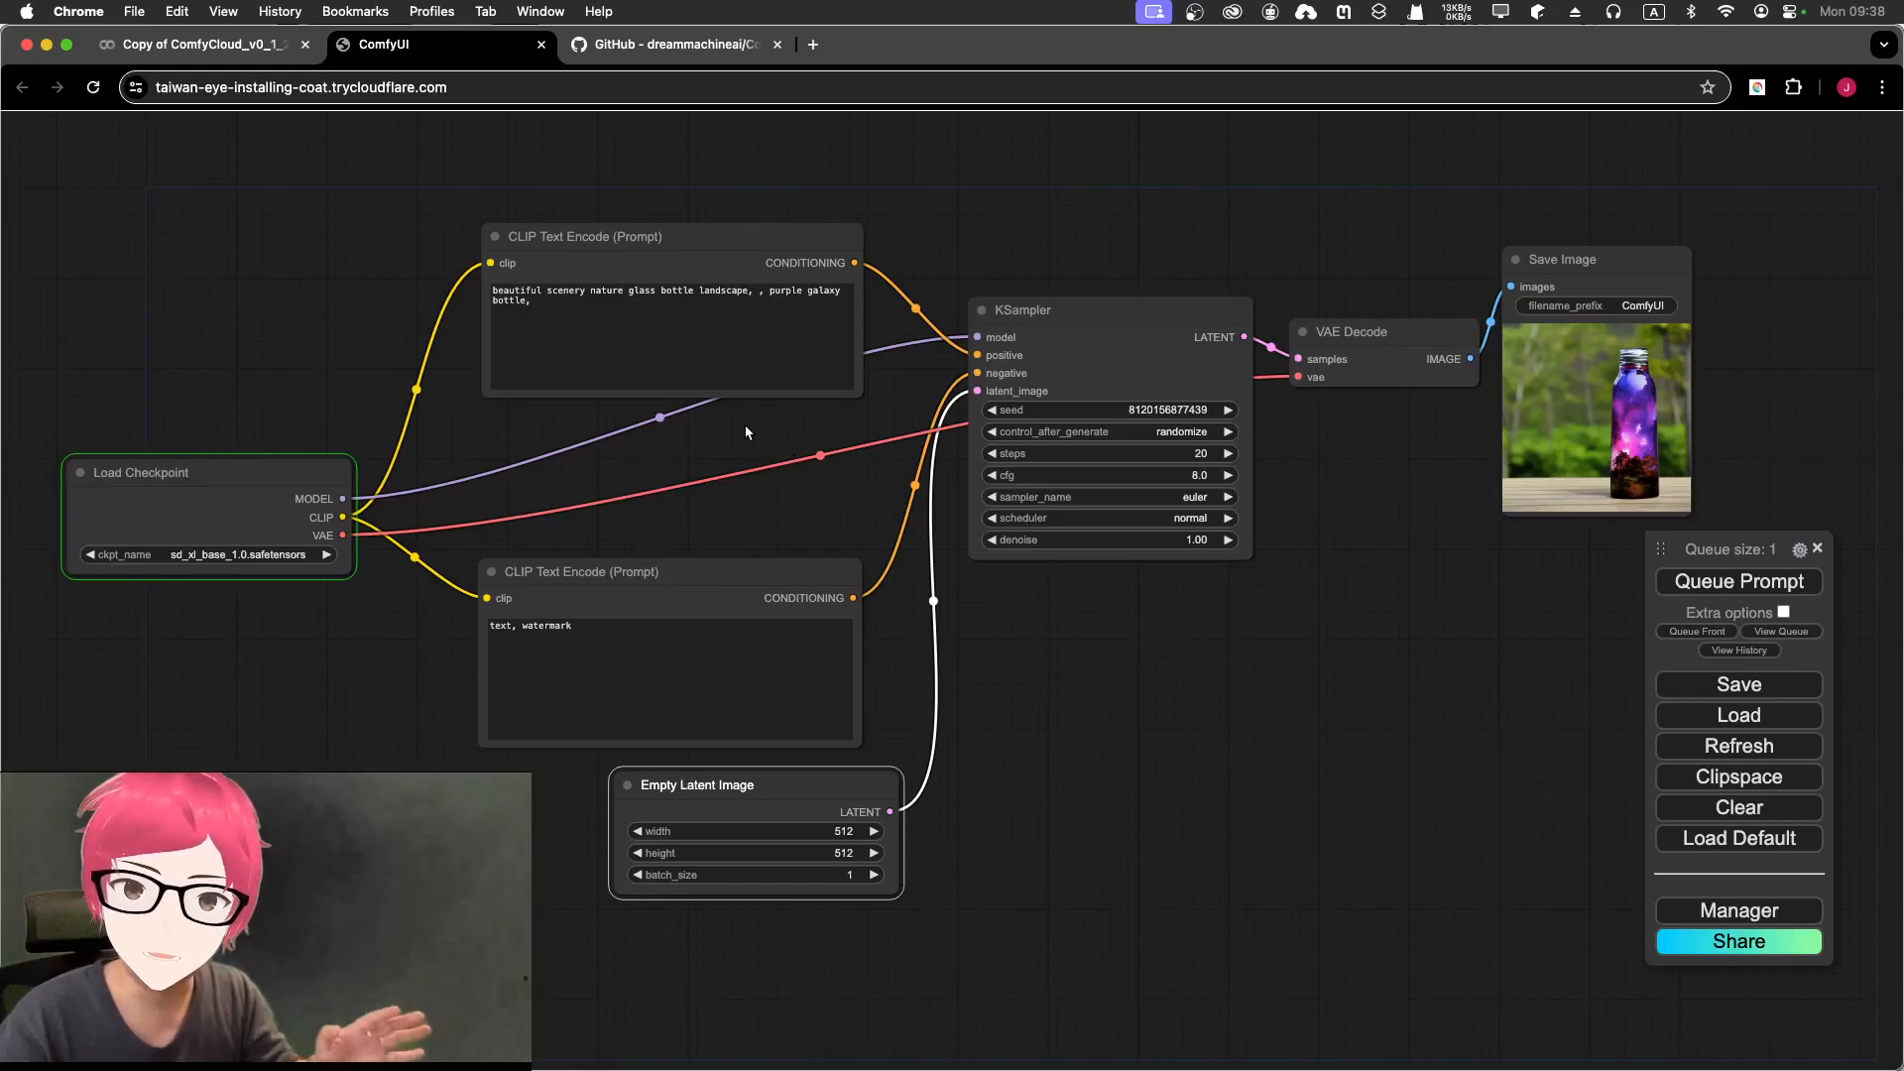
Step: Review the ComfyUI launch log in the ComfyCloud Colab notebook and return to ComfyUI
{"action": "left_click", "coordinate": [154, 47]}
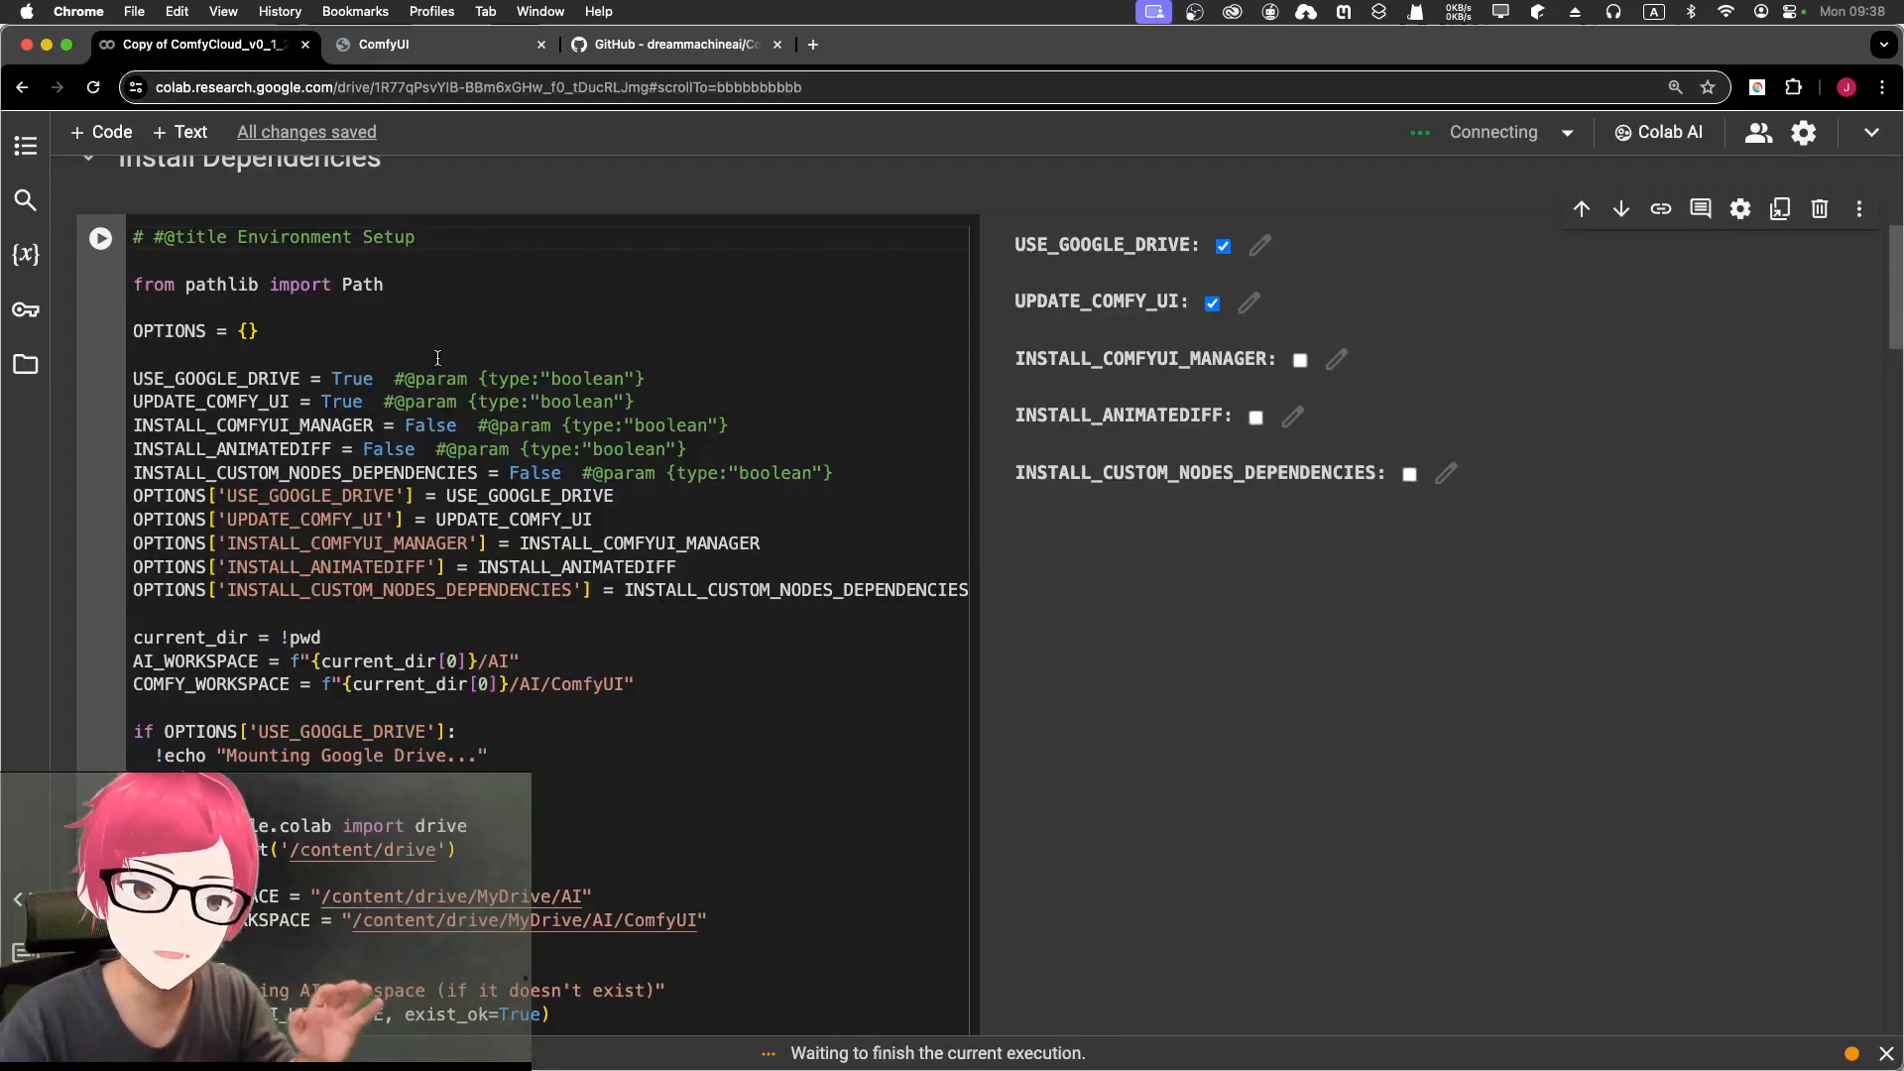
{"action": "scroll", "coordinate": [417, 440], "scroll_direction": "down", "scroll_amount": 20}
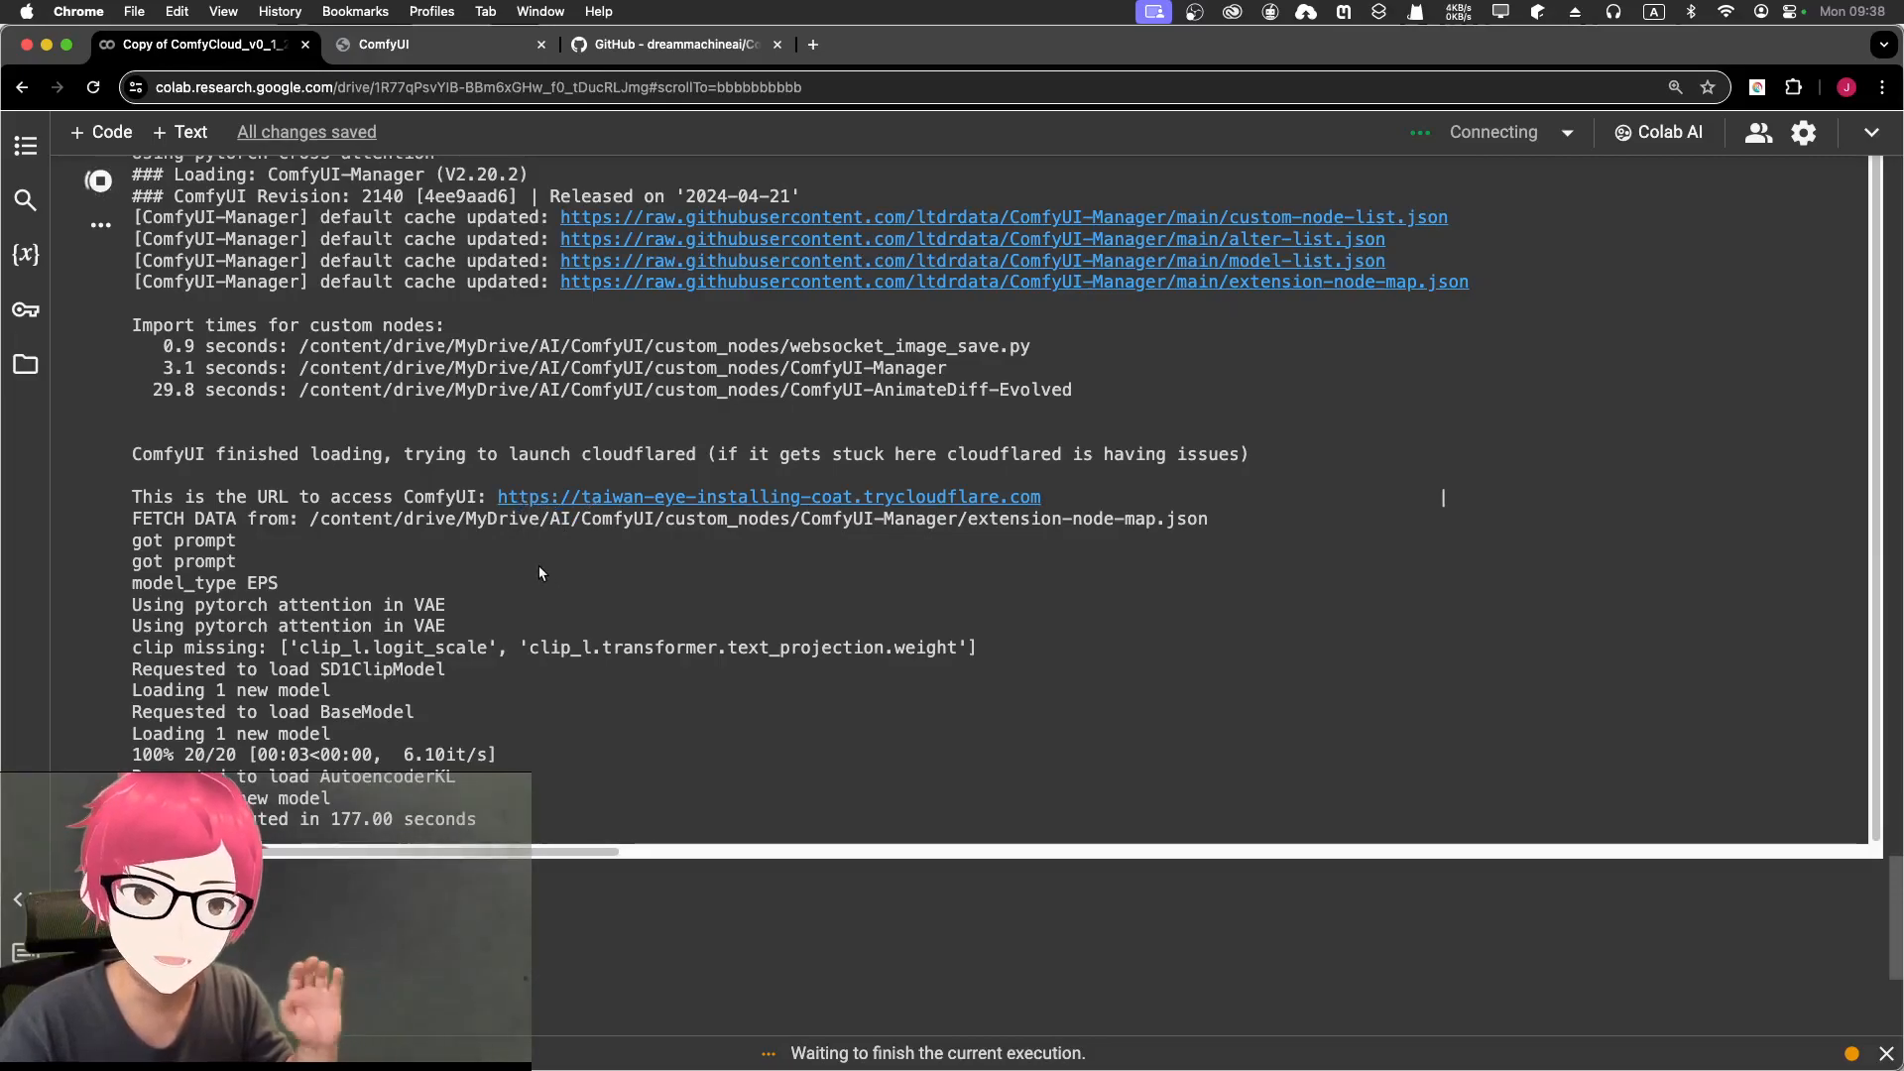
{"action": "left_click", "coordinate": [400, 62]}
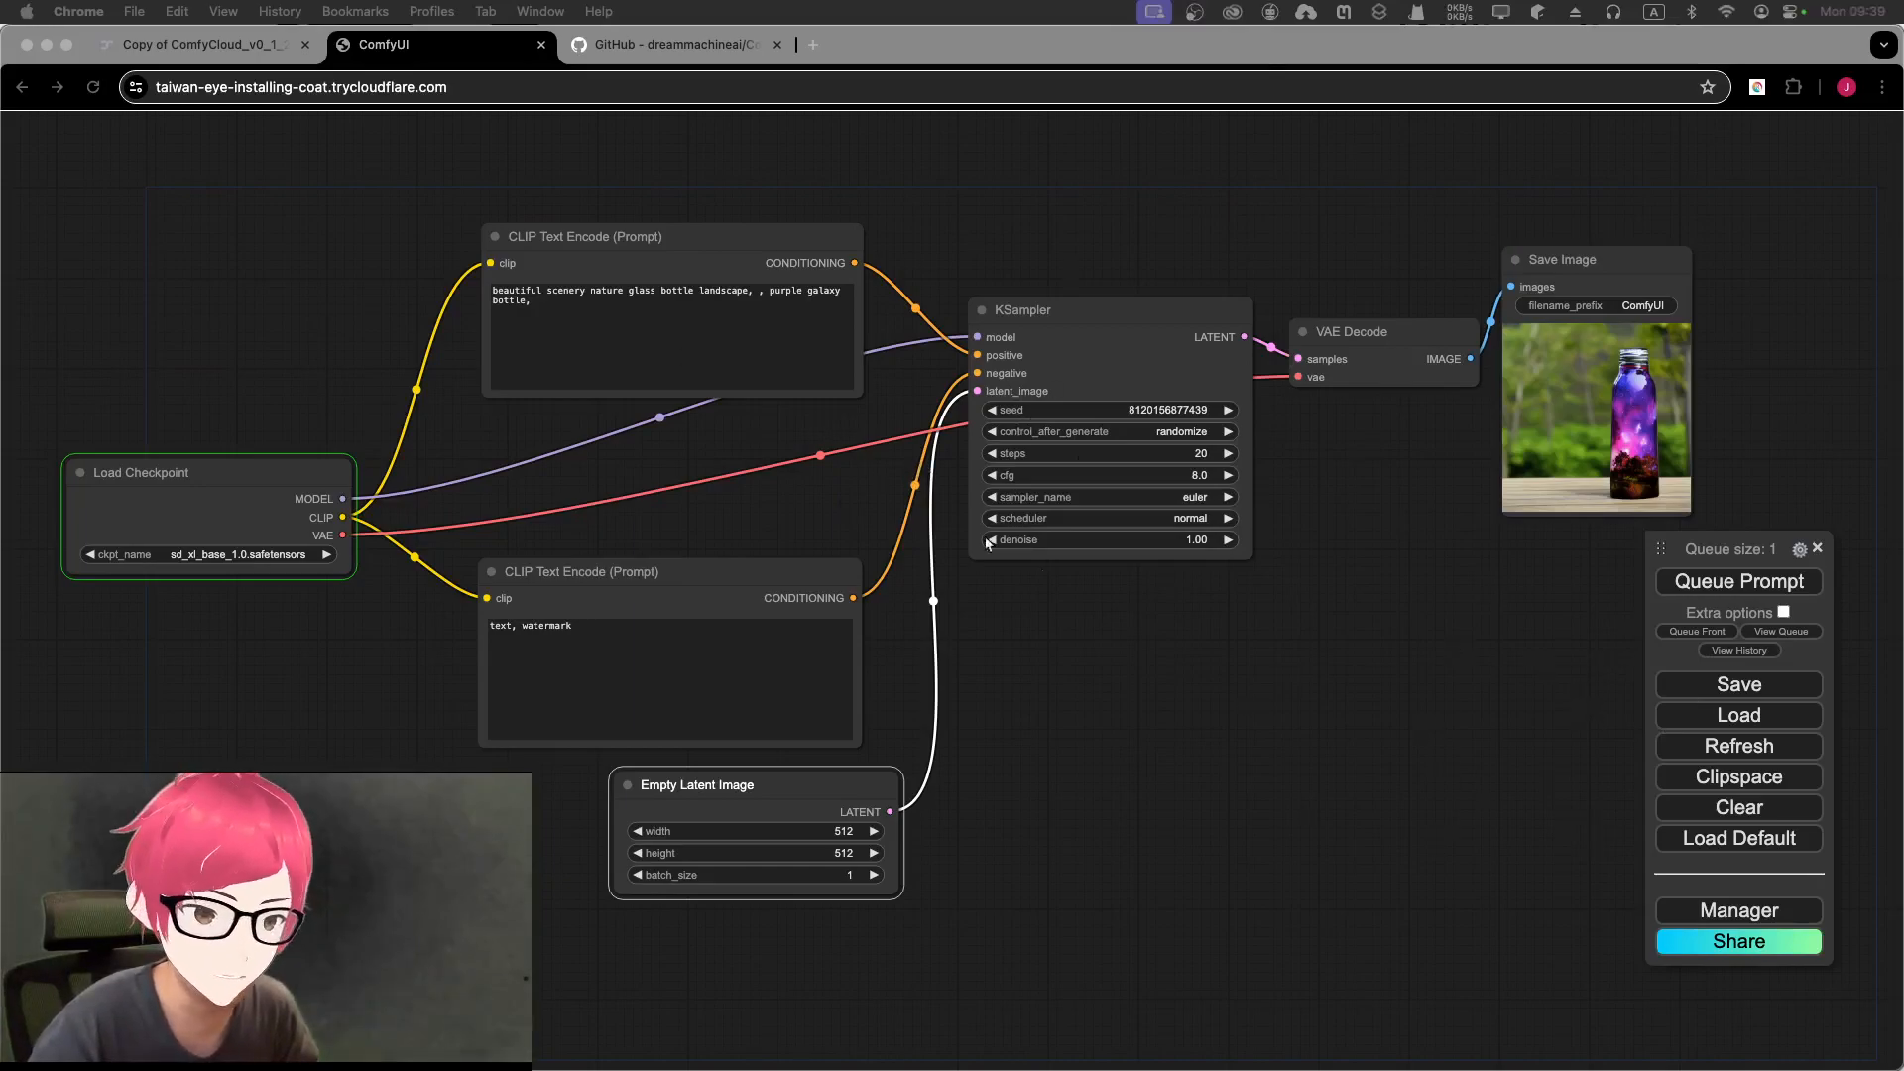
Step: Clear the whole workflow so the canvas is empty, accepting the confirmation
{"action": "left_click", "coordinate": [1732, 811]}
{"action": "left_click", "coordinate": [1732, 811]}
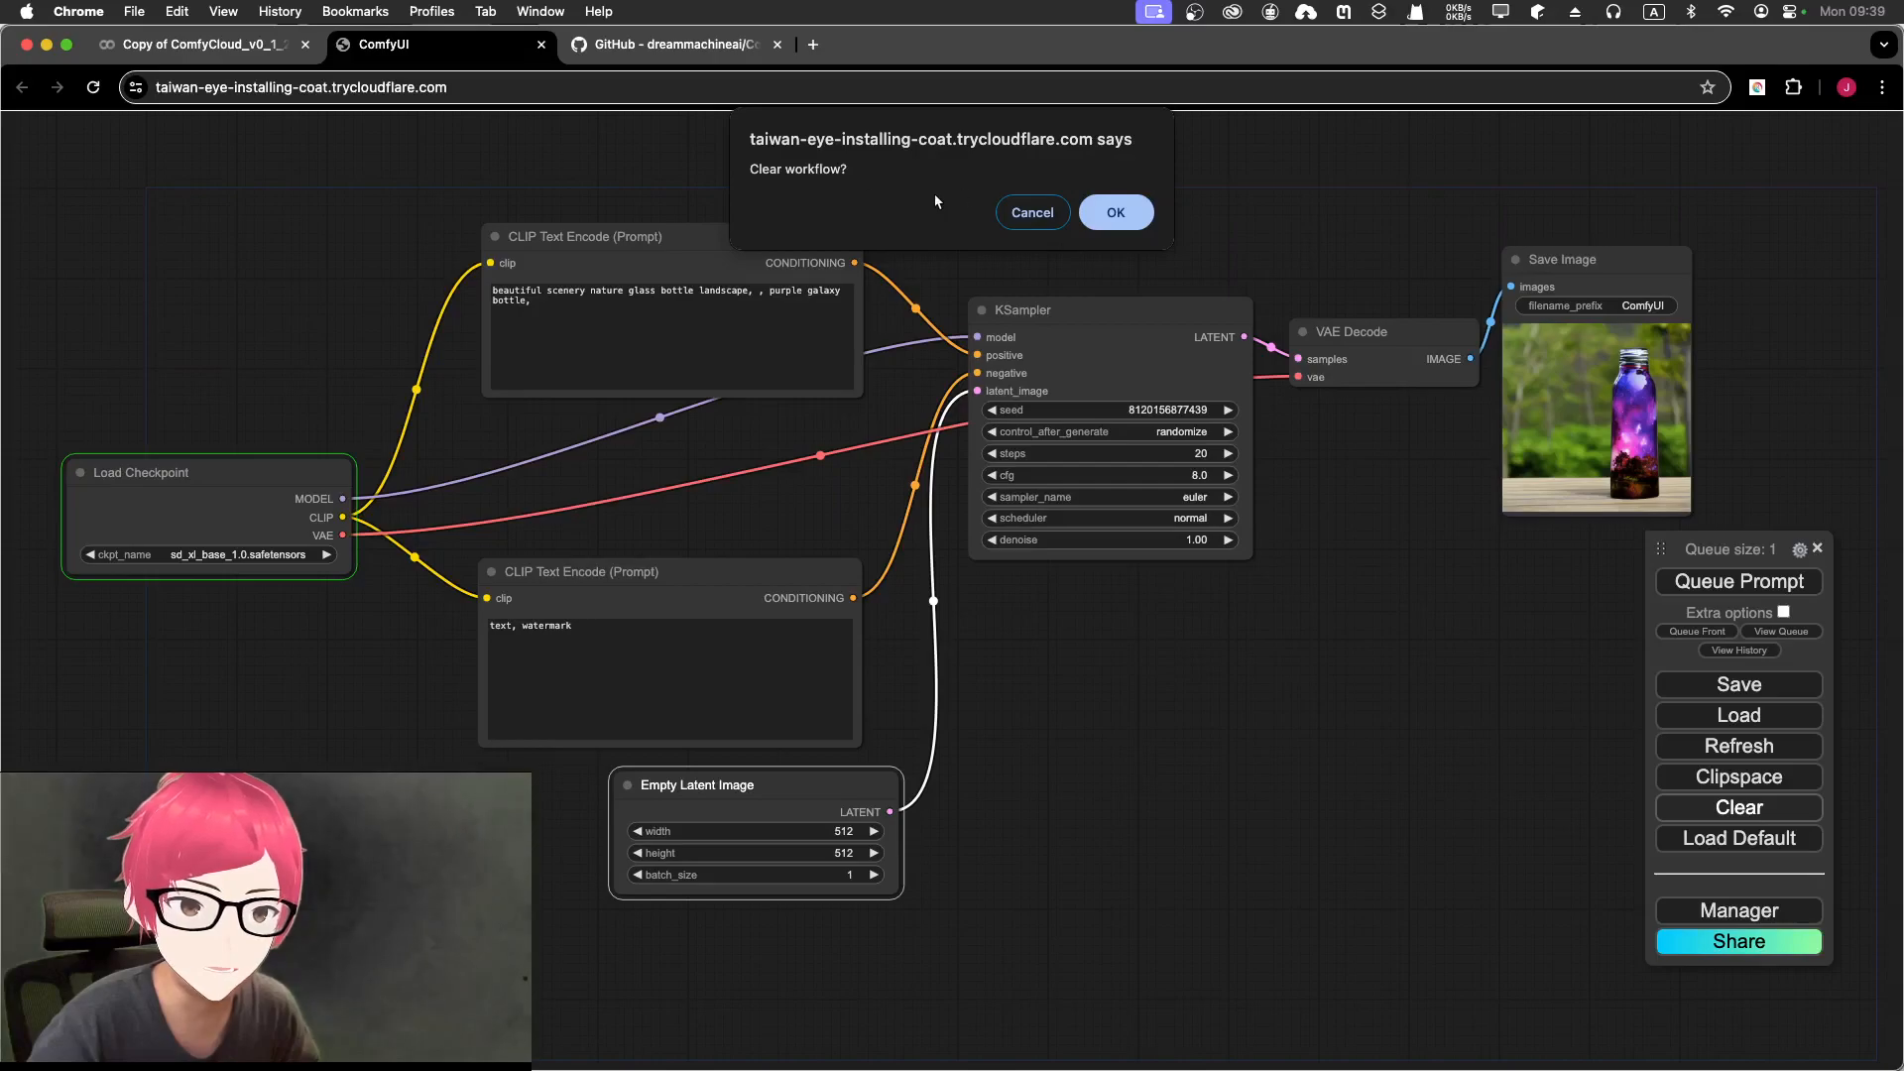
{"action": "left_click", "coordinate": [1116, 212]}
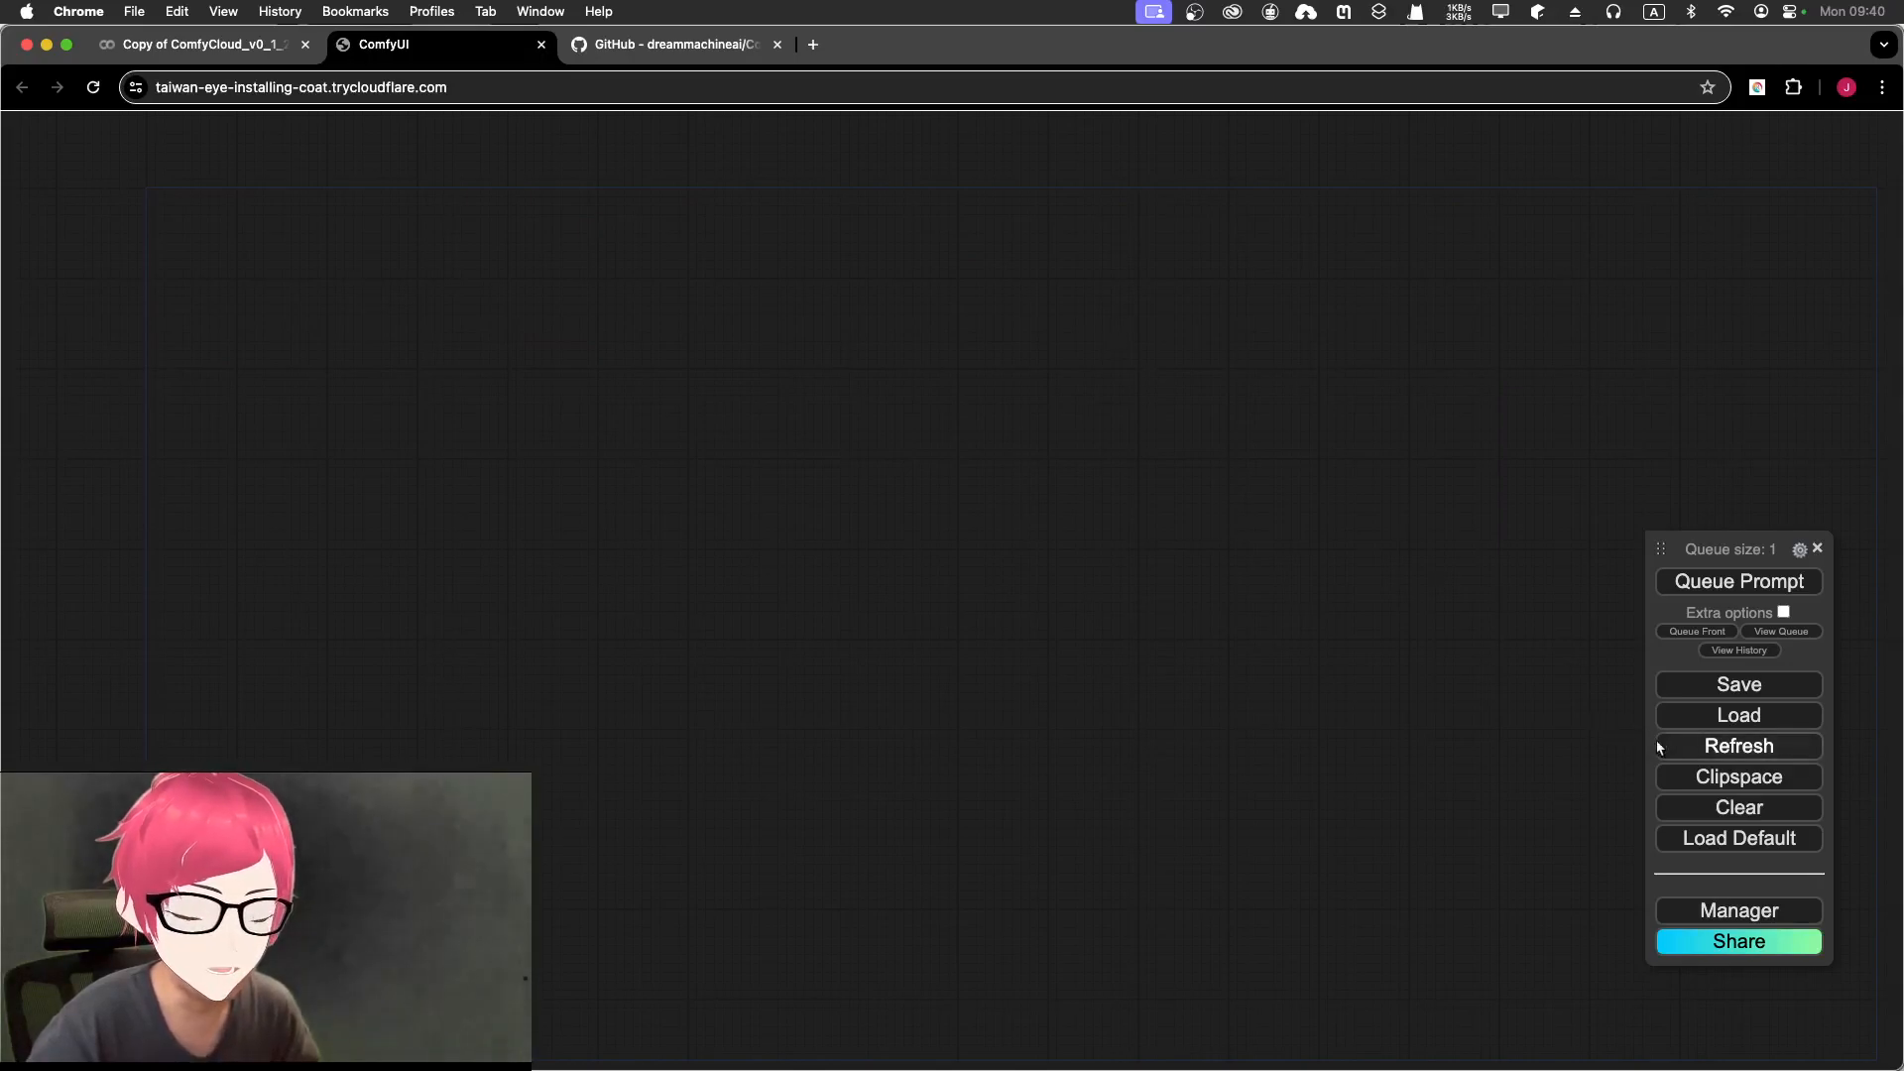
{"action": "left_click", "coordinate": [1711, 807]}
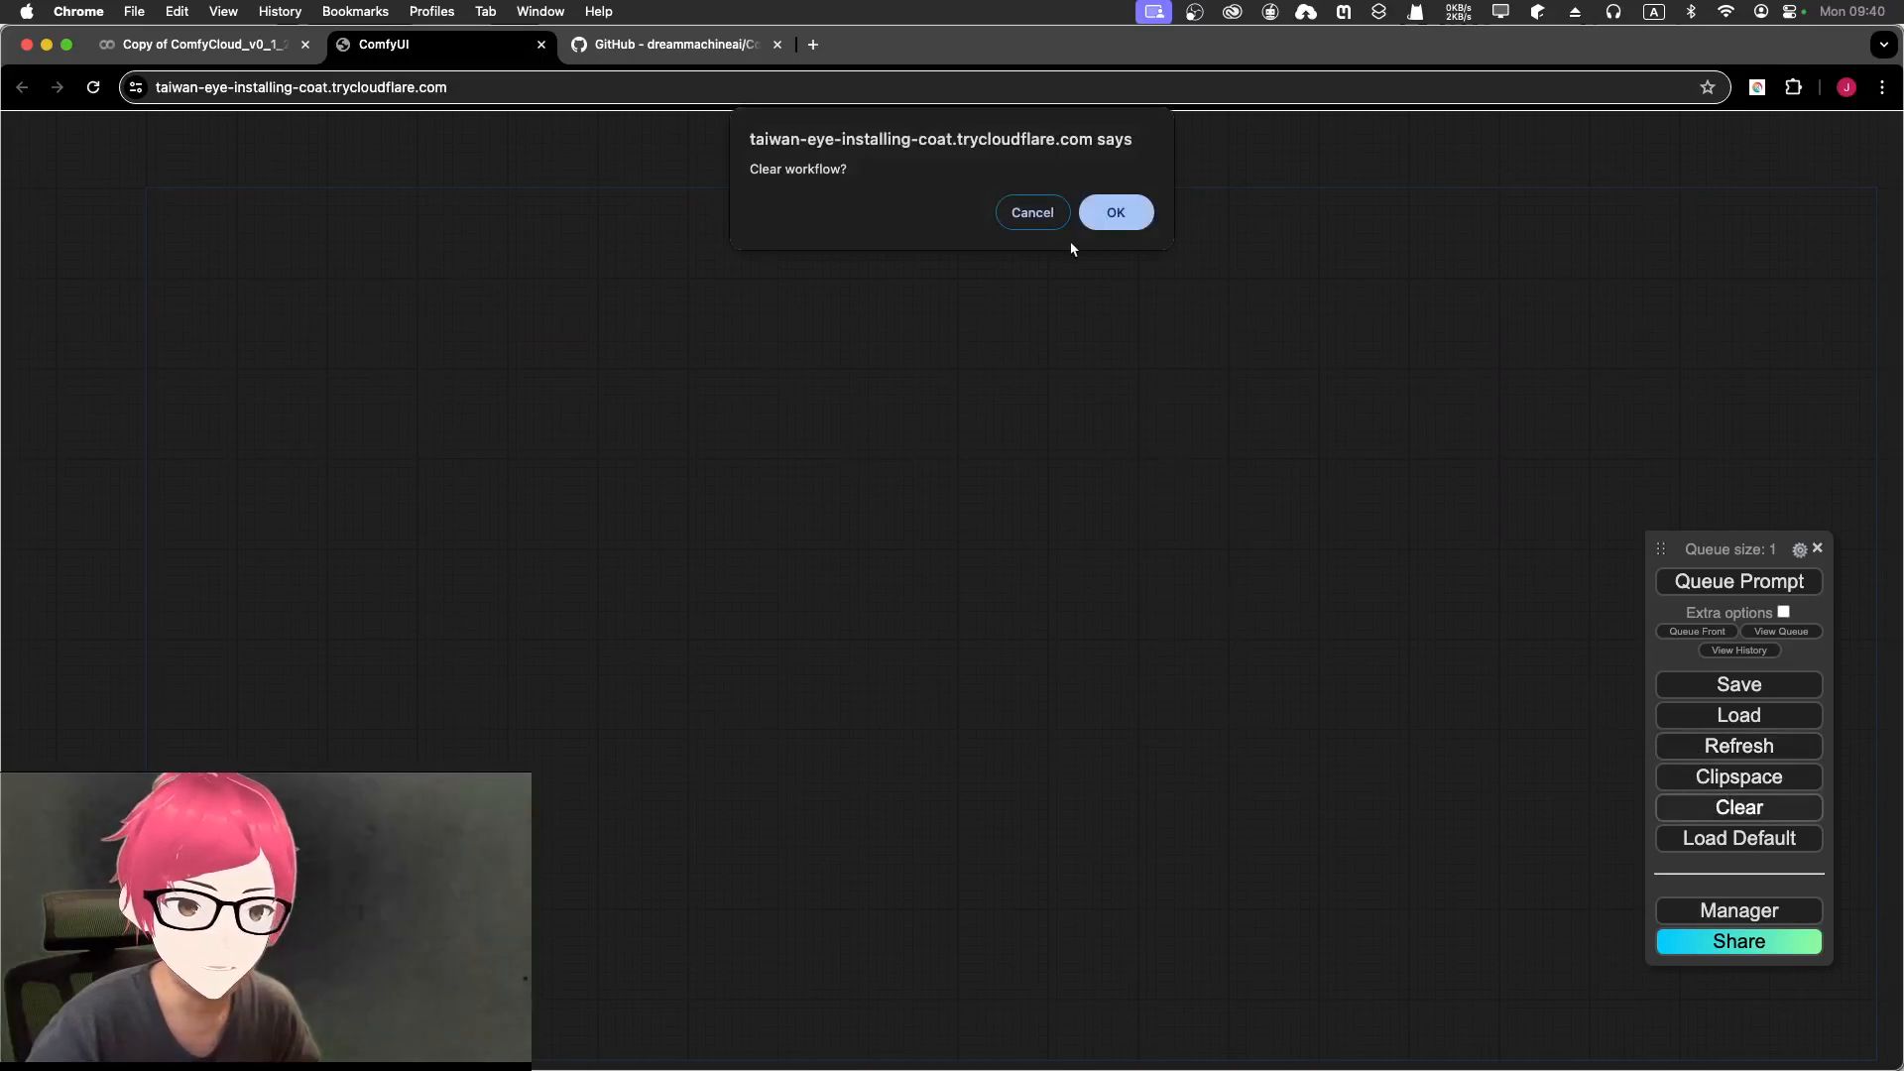
{"action": "left_click", "coordinate": [1115, 212]}
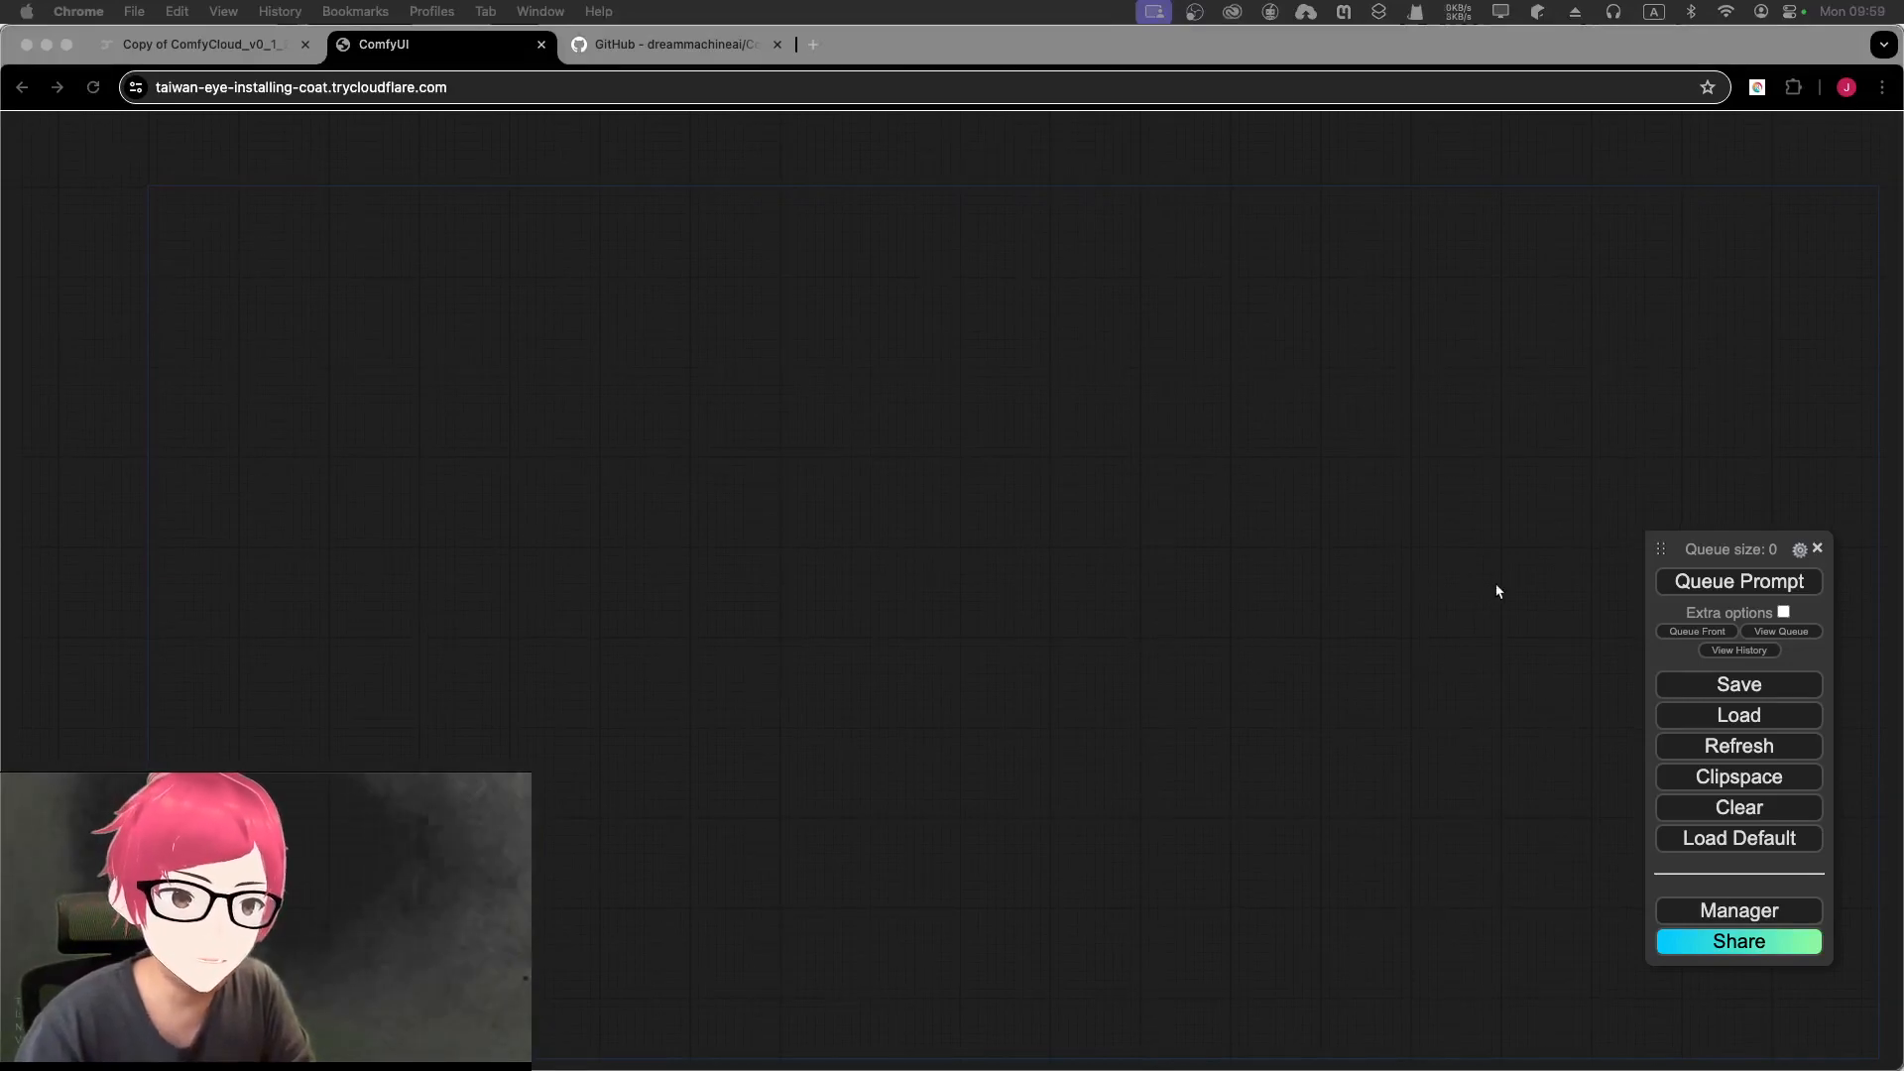
Step: Add a Load Checkpoint node from the loaders category and reposition it on the empty canvas
{"action": "left_click", "coordinate": [440, 550]}
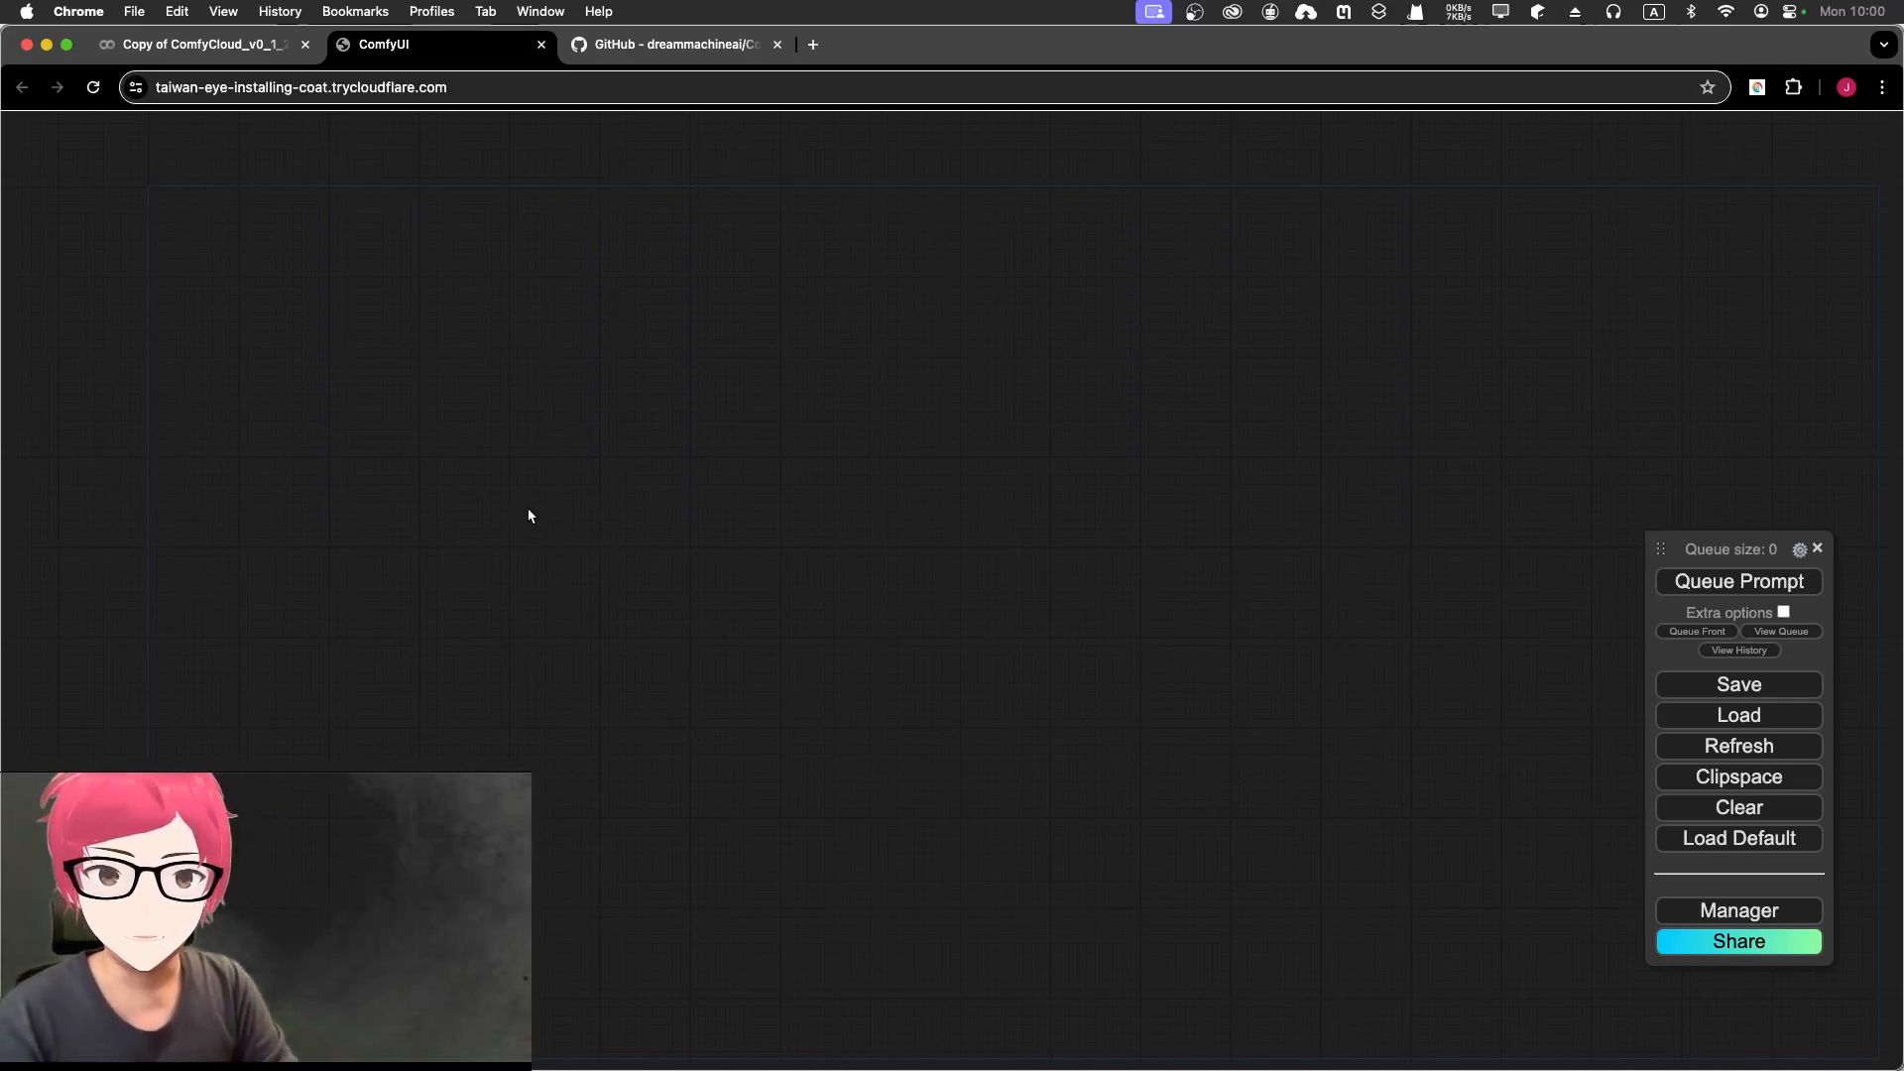
{"action": "right_click", "coordinate": [526, 468]}
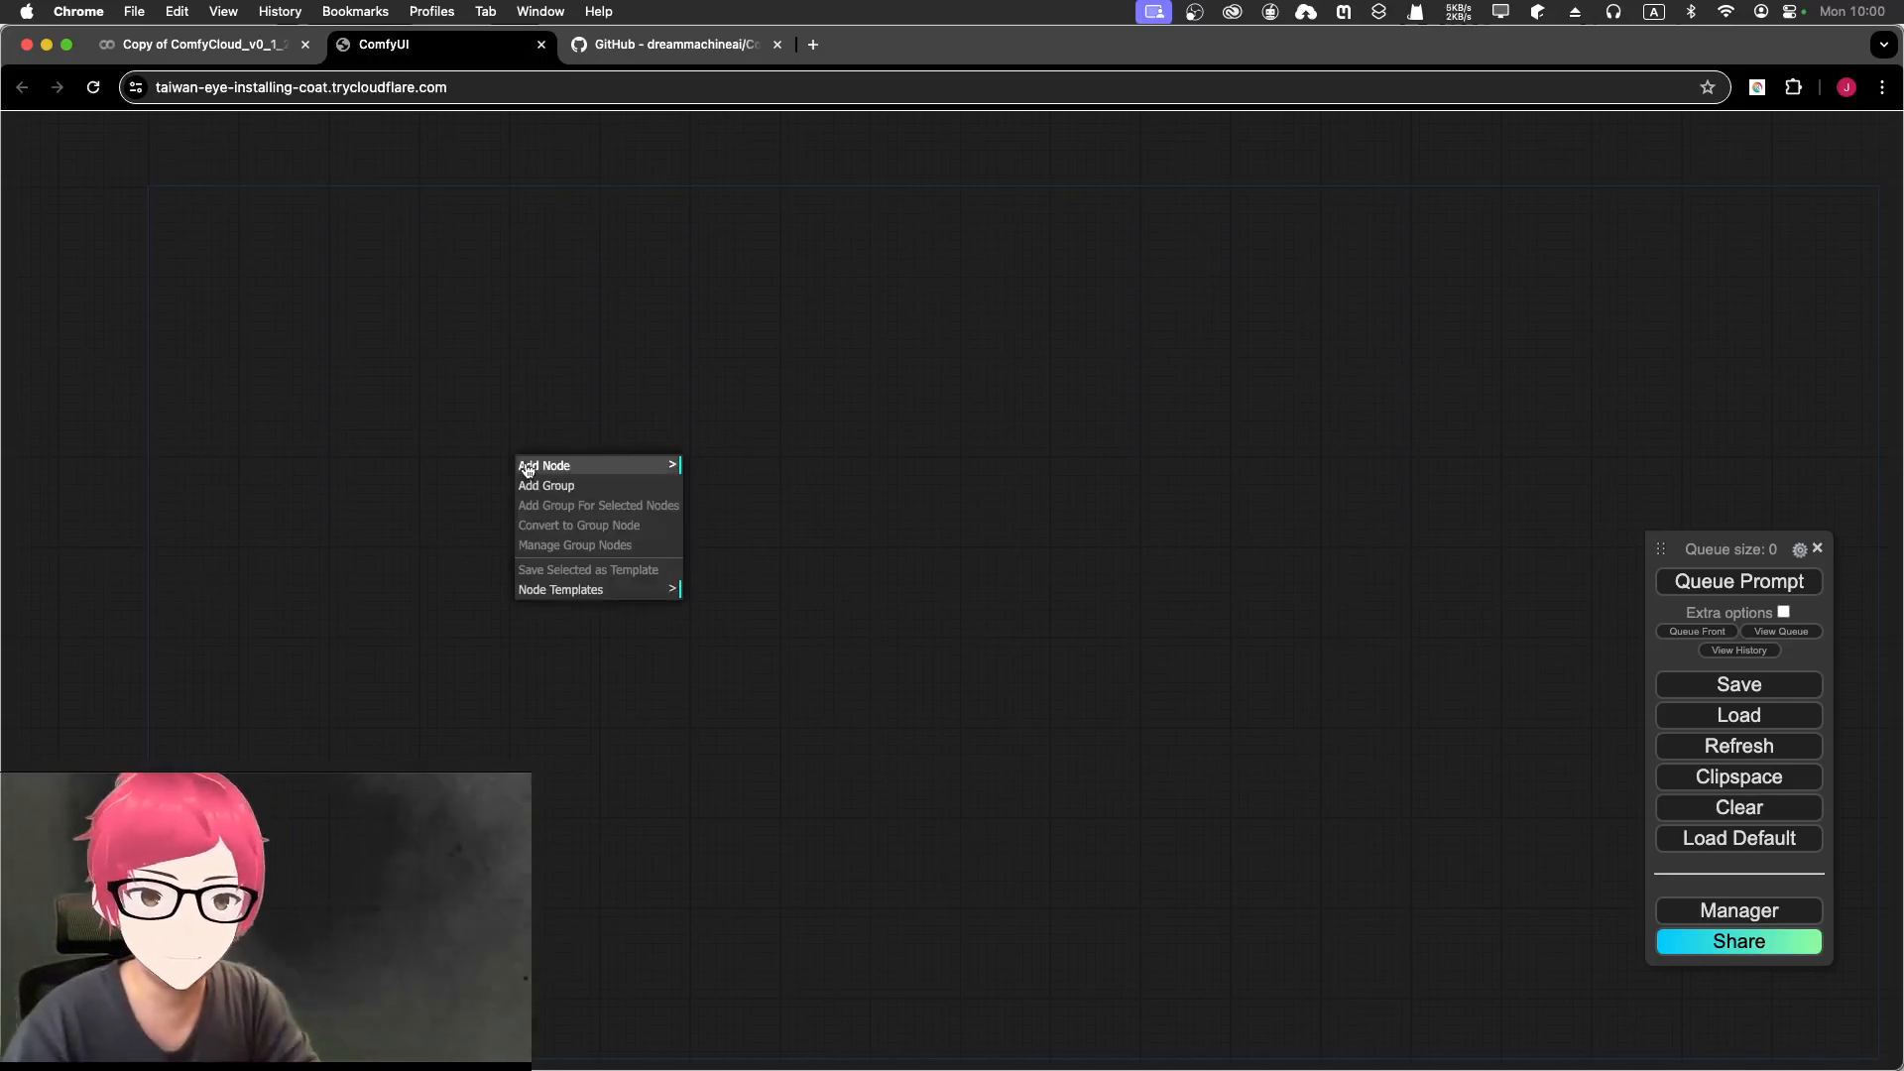
{"action": "left_click", "coordinate": [525, 467]}
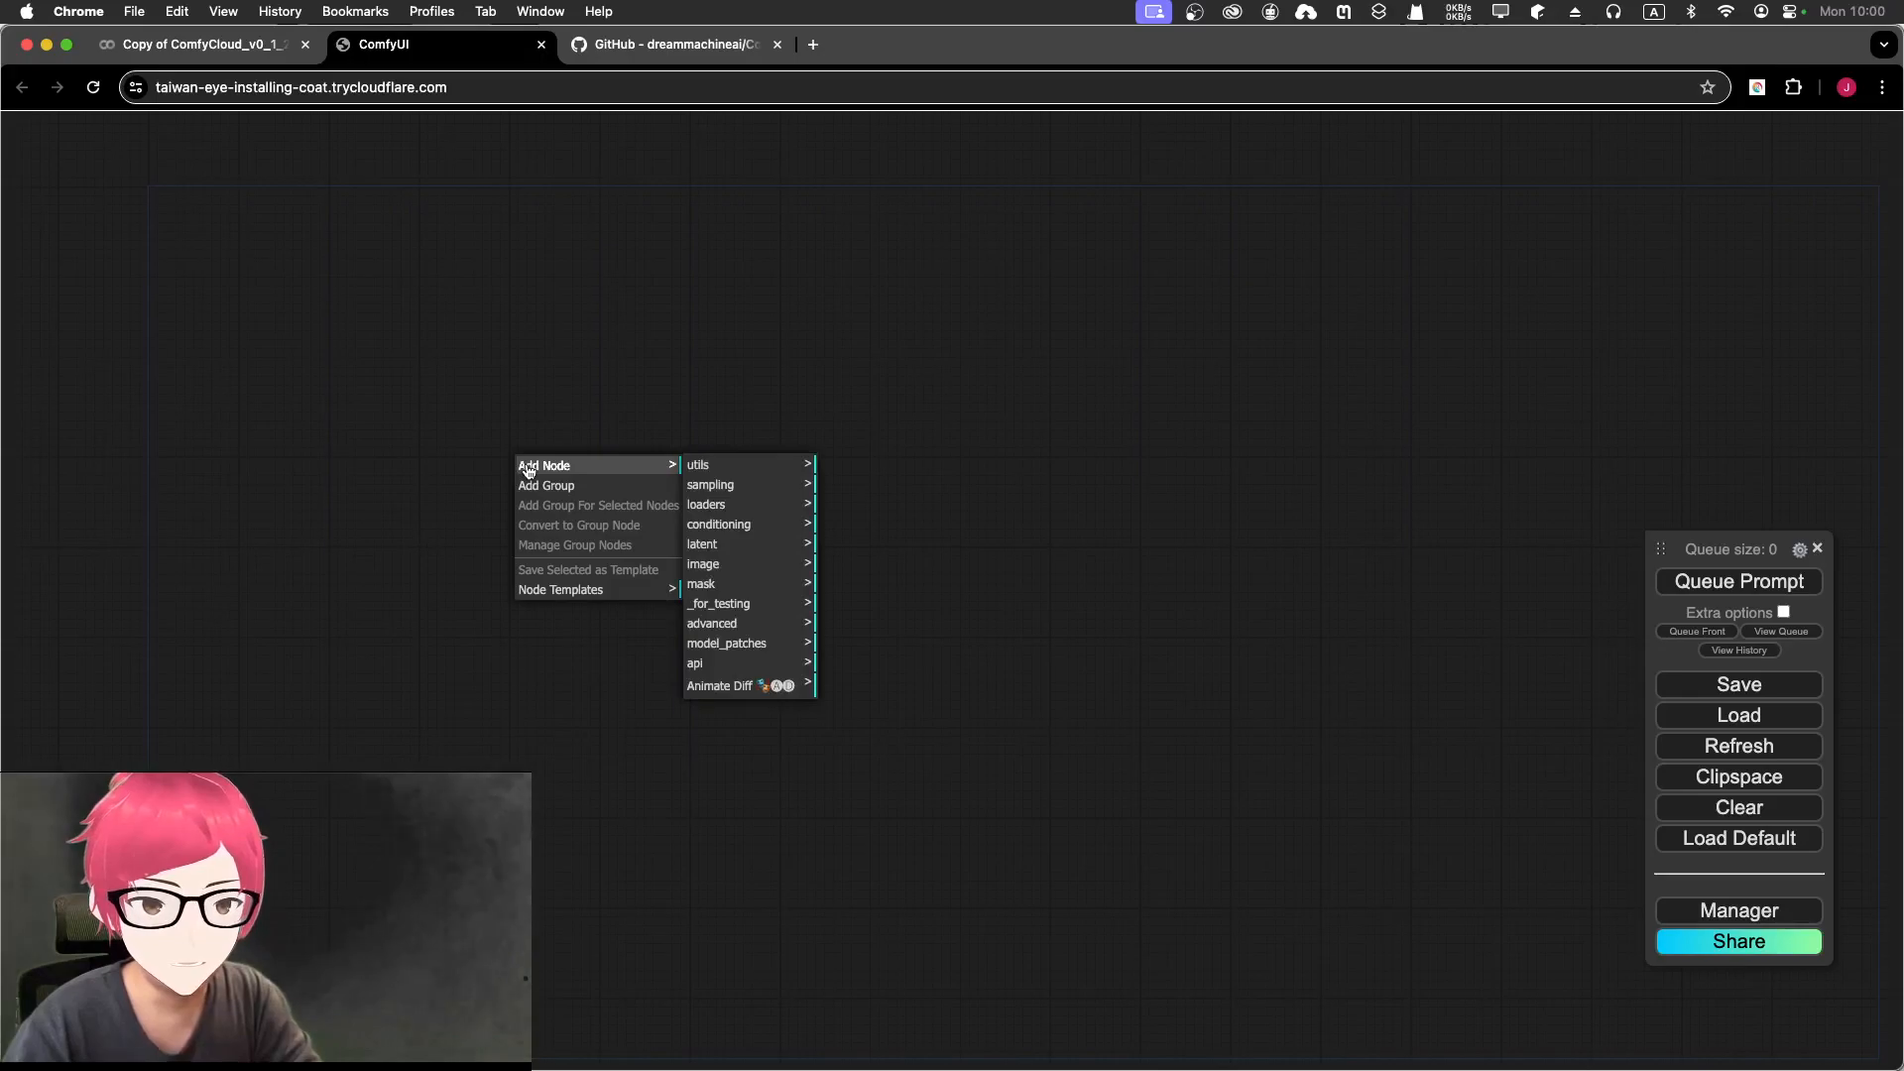
{"action": "left_click", "coordinate": [723, 507]}
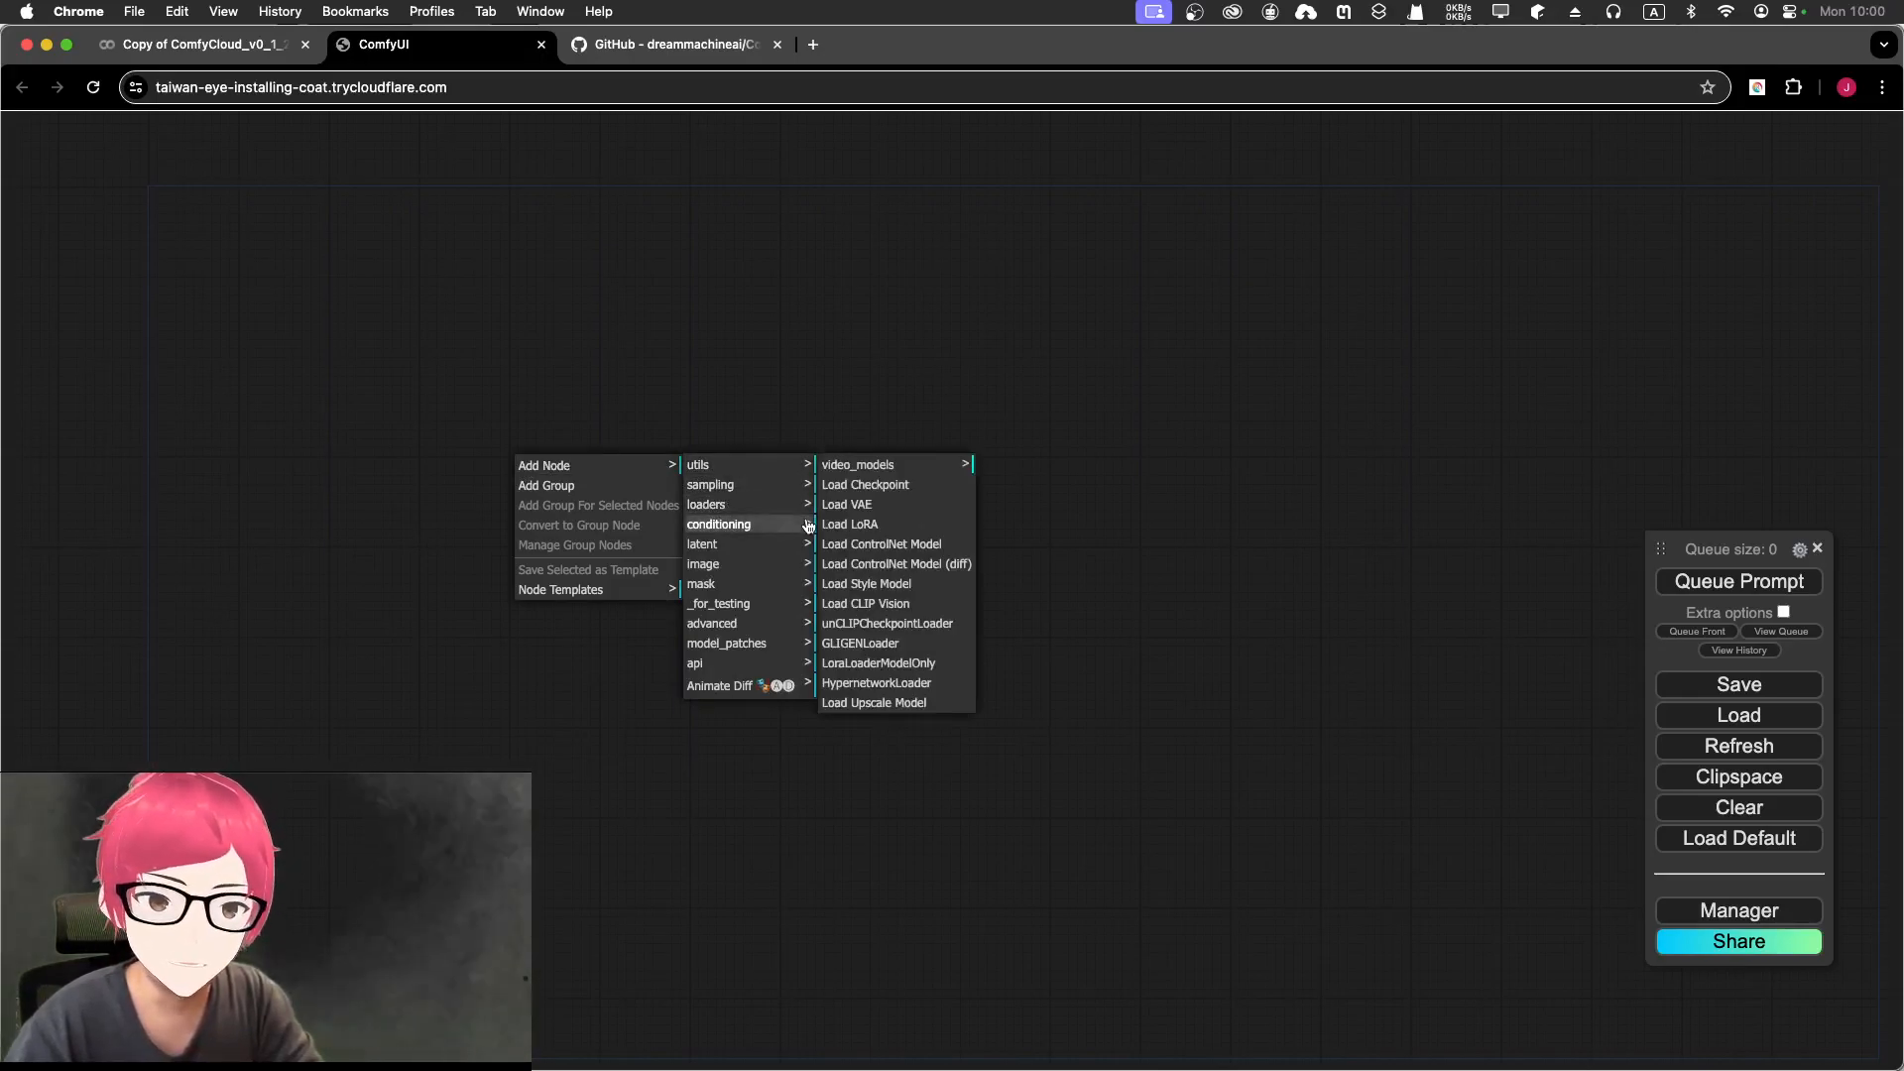
{"action": "left_click", "coordinate": [929, 493]}
{"action": "left_click_drag", "start_coordinate": [644, 456], "coordinate": [496, 488]}
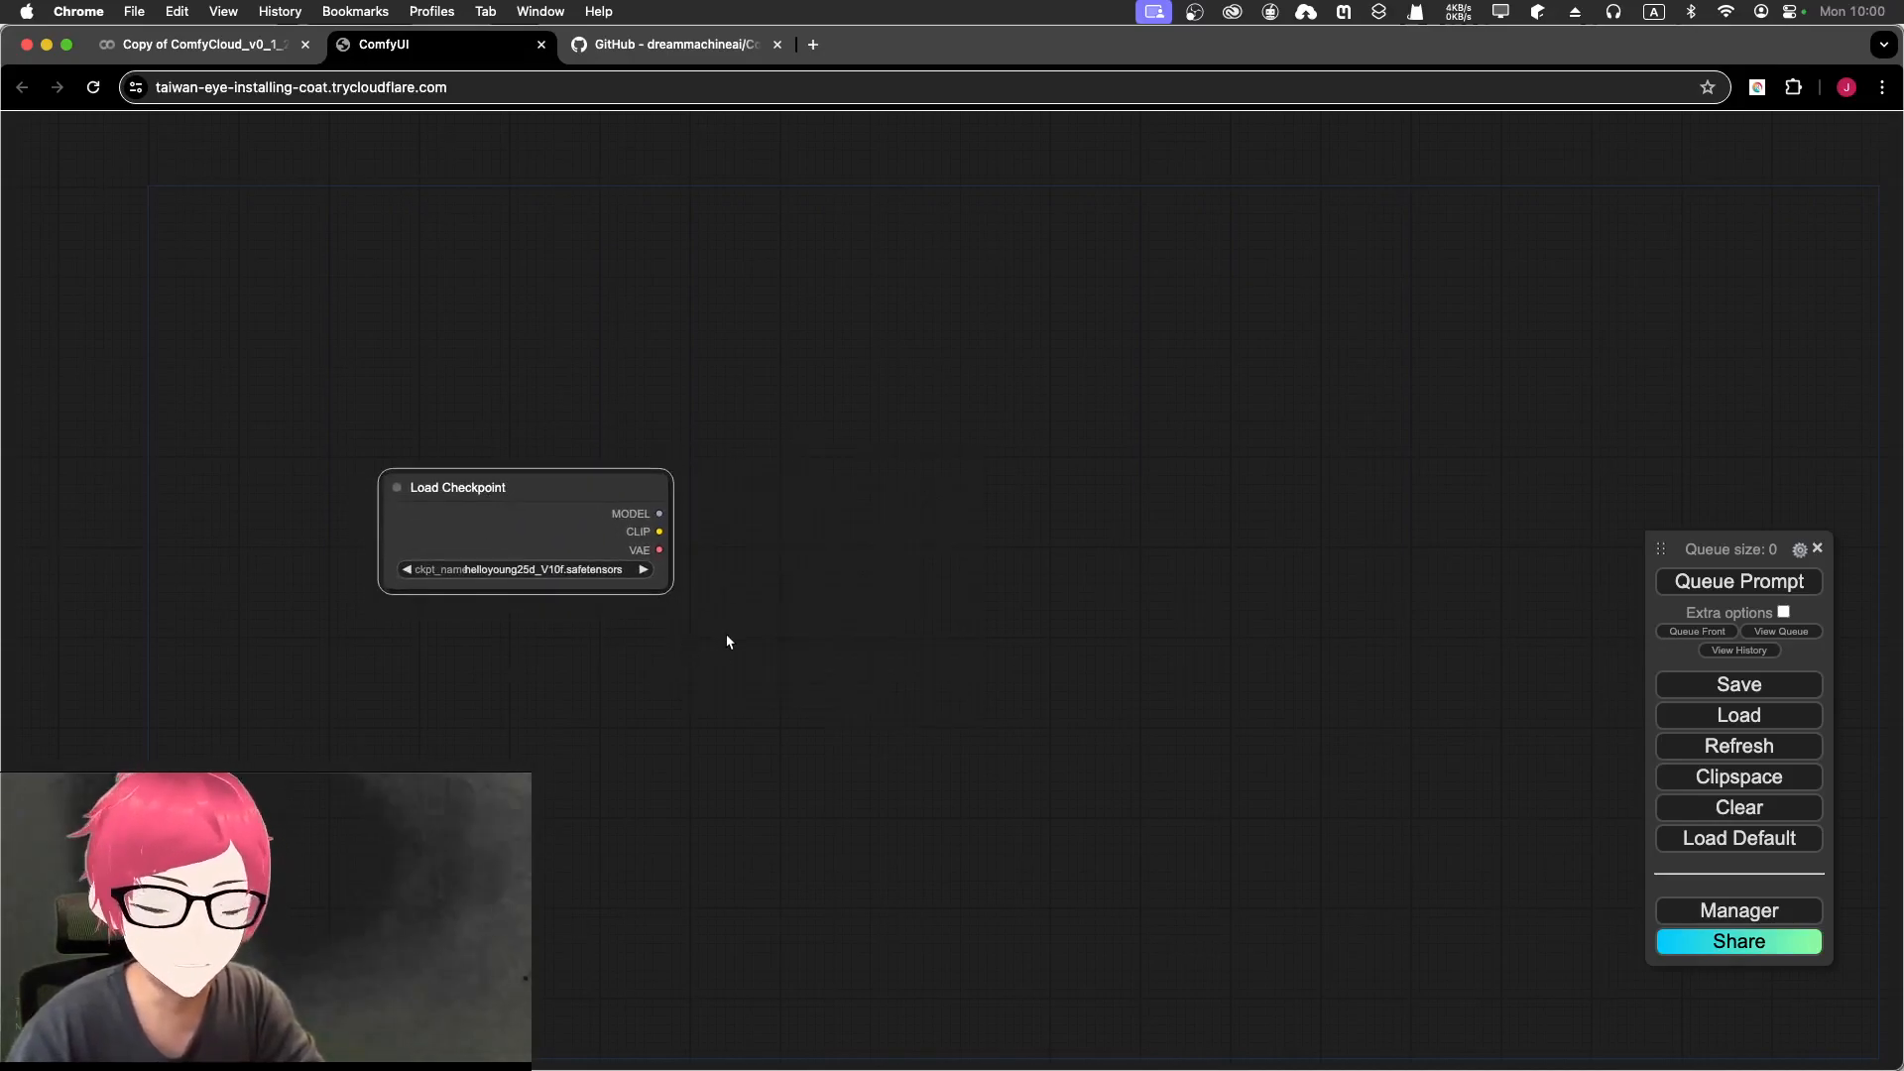
Step: Remove the newly added Load Checkpoint node from the canvas
{"action": "right_click", "coordinate": [509, 478]}
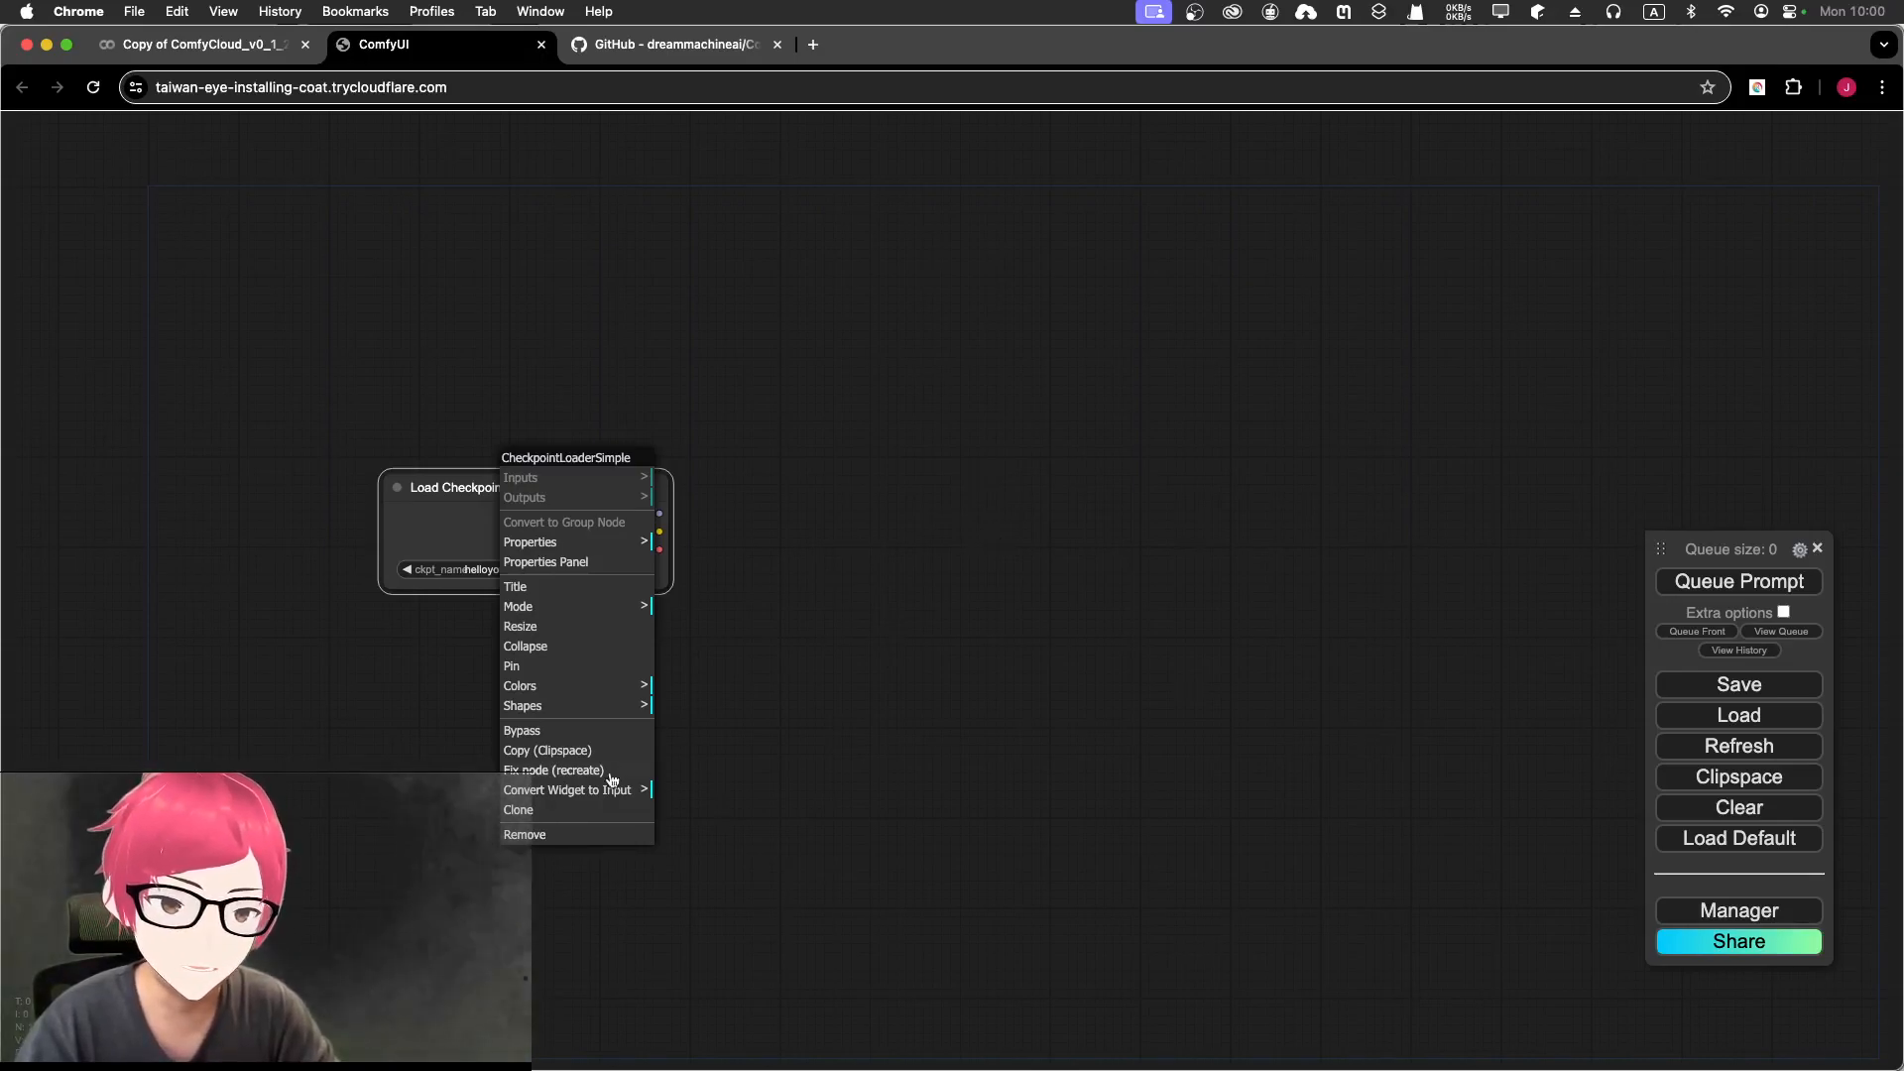
{"action": "left_click", "coordinate": [571, 845]}
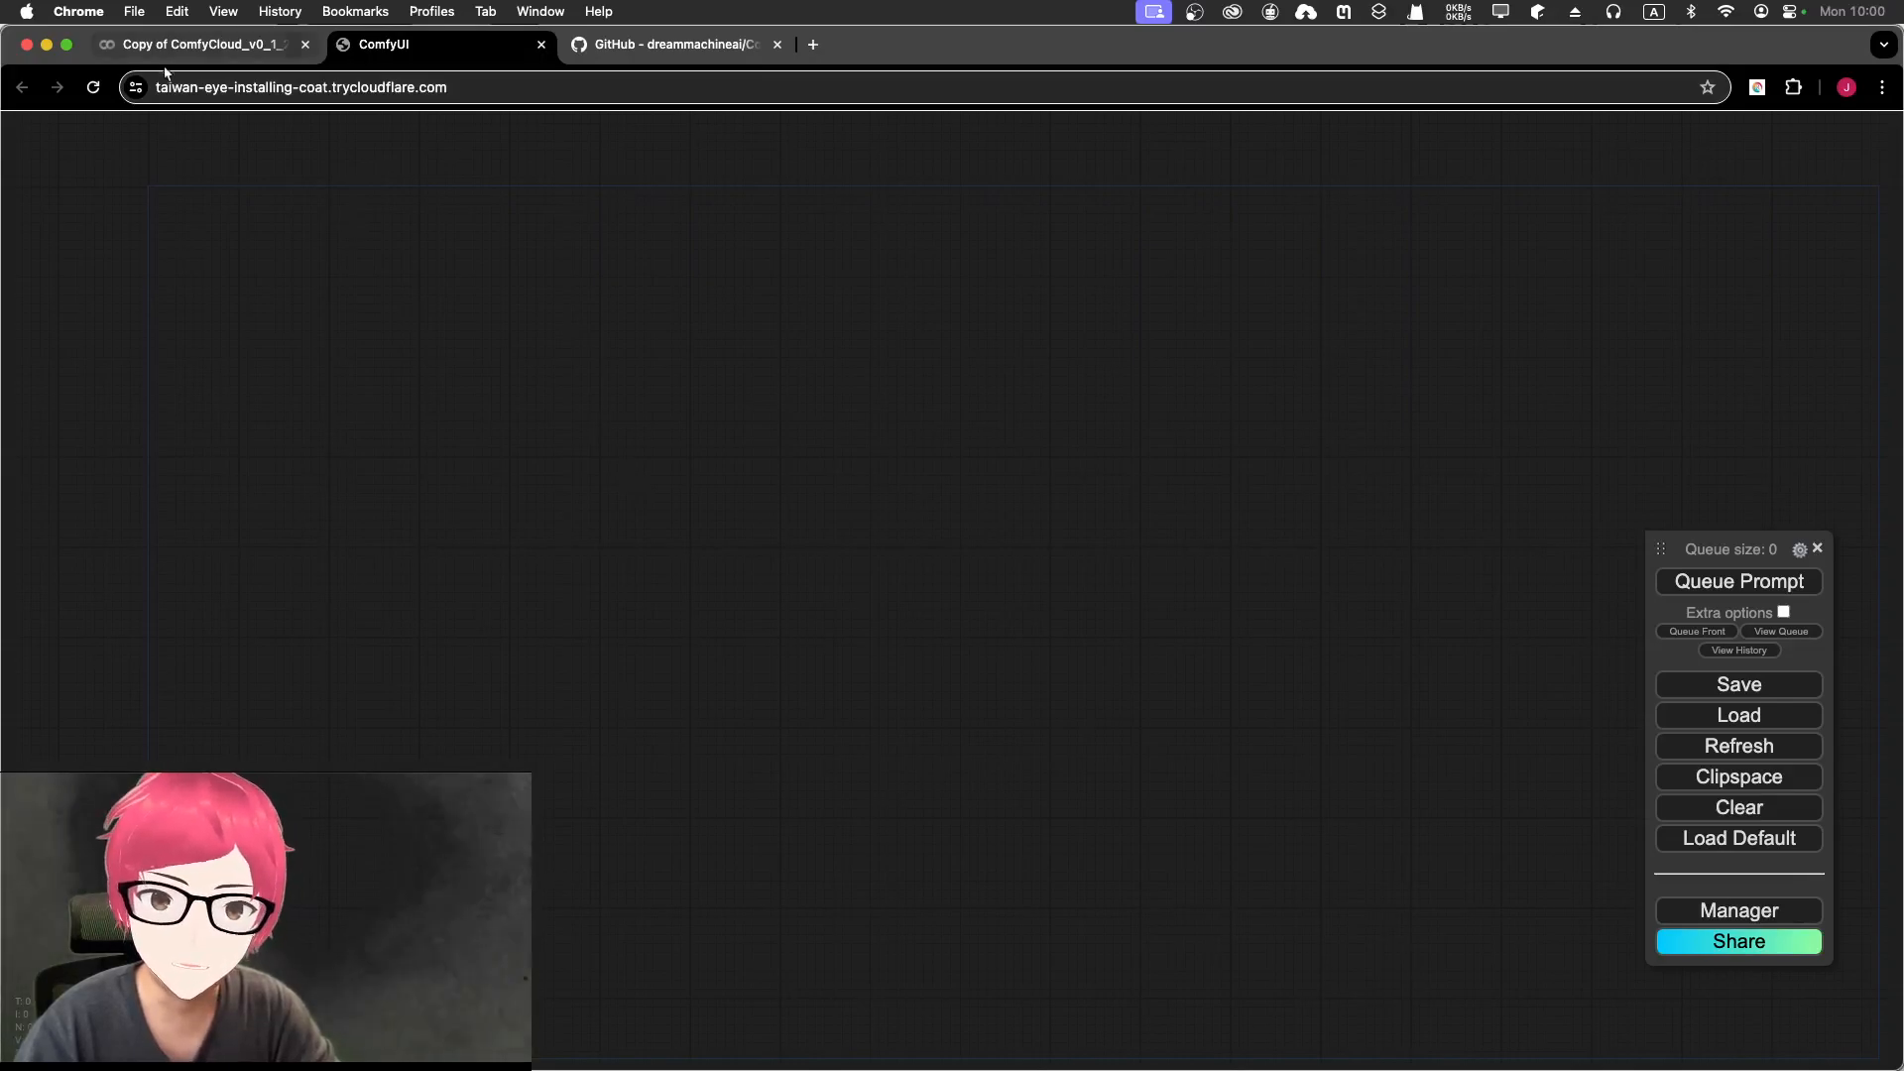
Step: Review the model options under Download standard resources in the Colab notebook and return to ComfyUI
{"action": "left_click", "coordinate": [199, 45]}
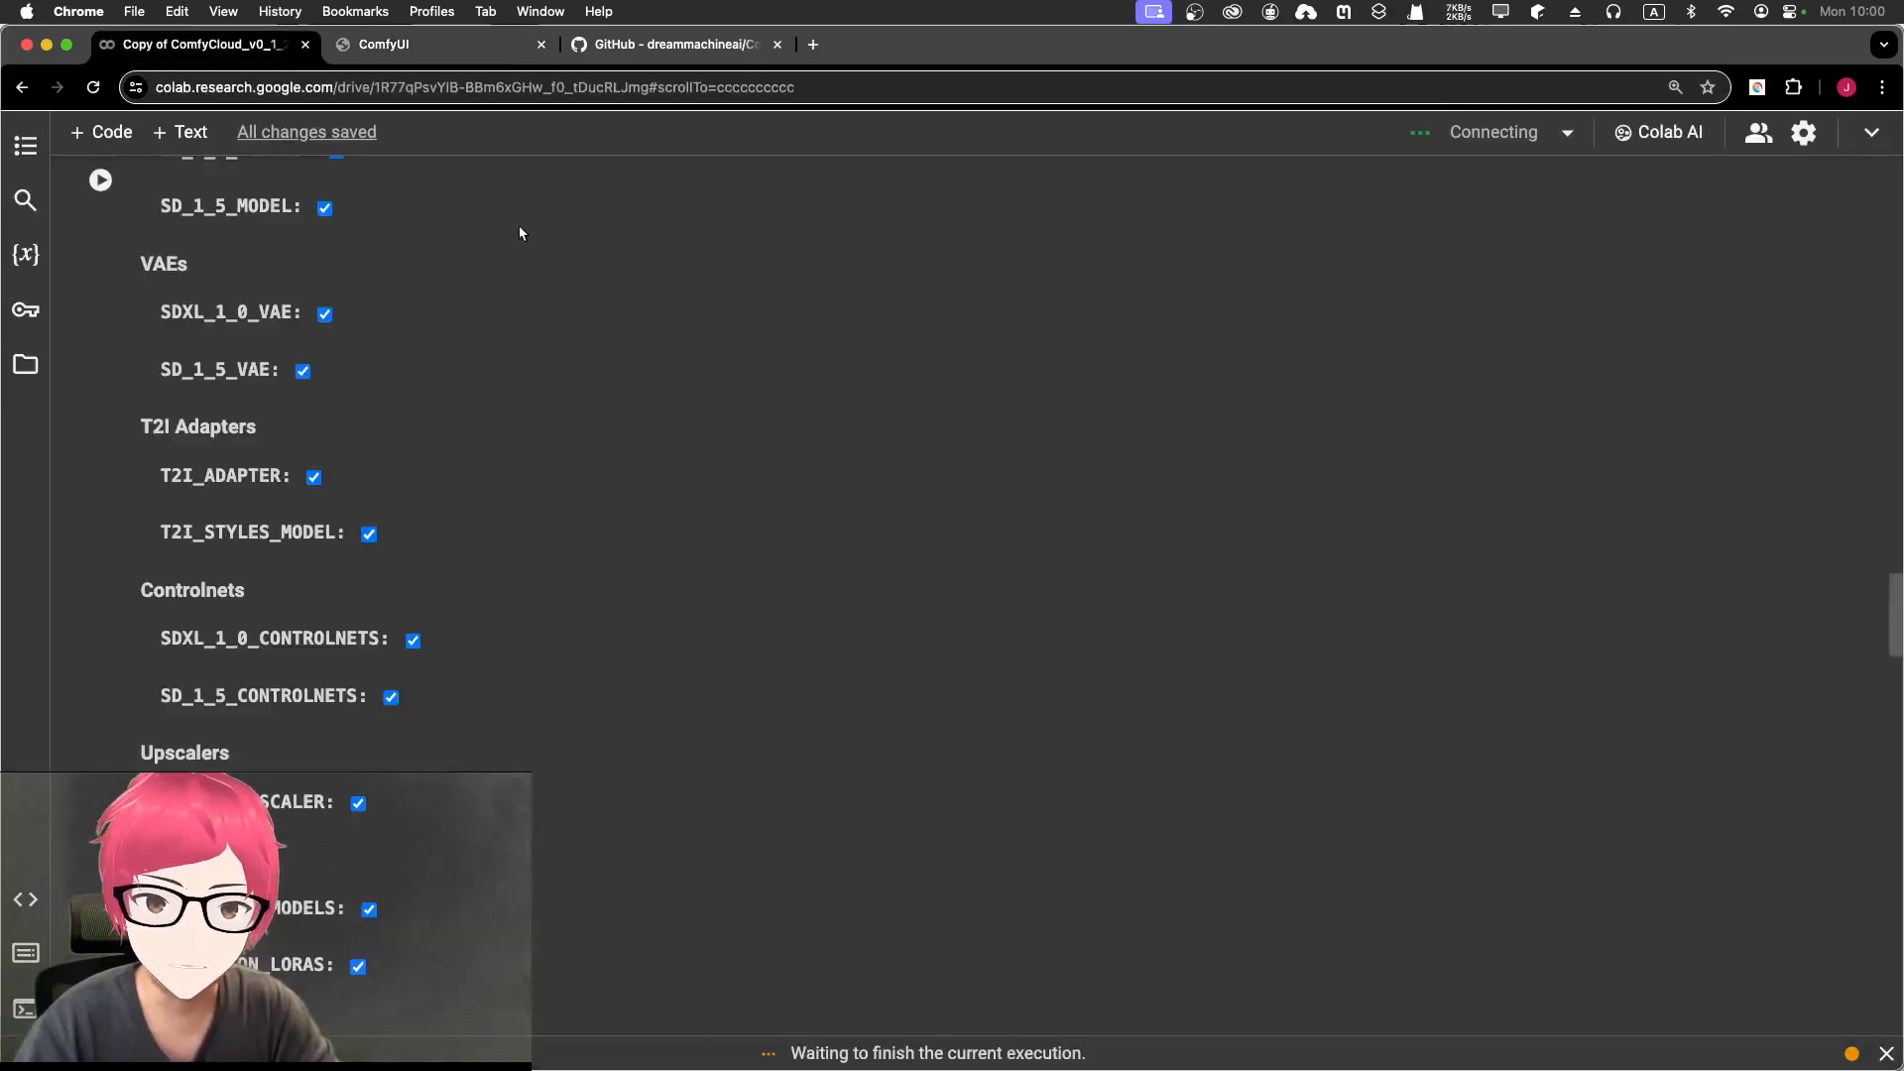
{"action": "scroll", "coordinate": [306, 408], "scroll_direction": "up", "scroll_amount": 5}
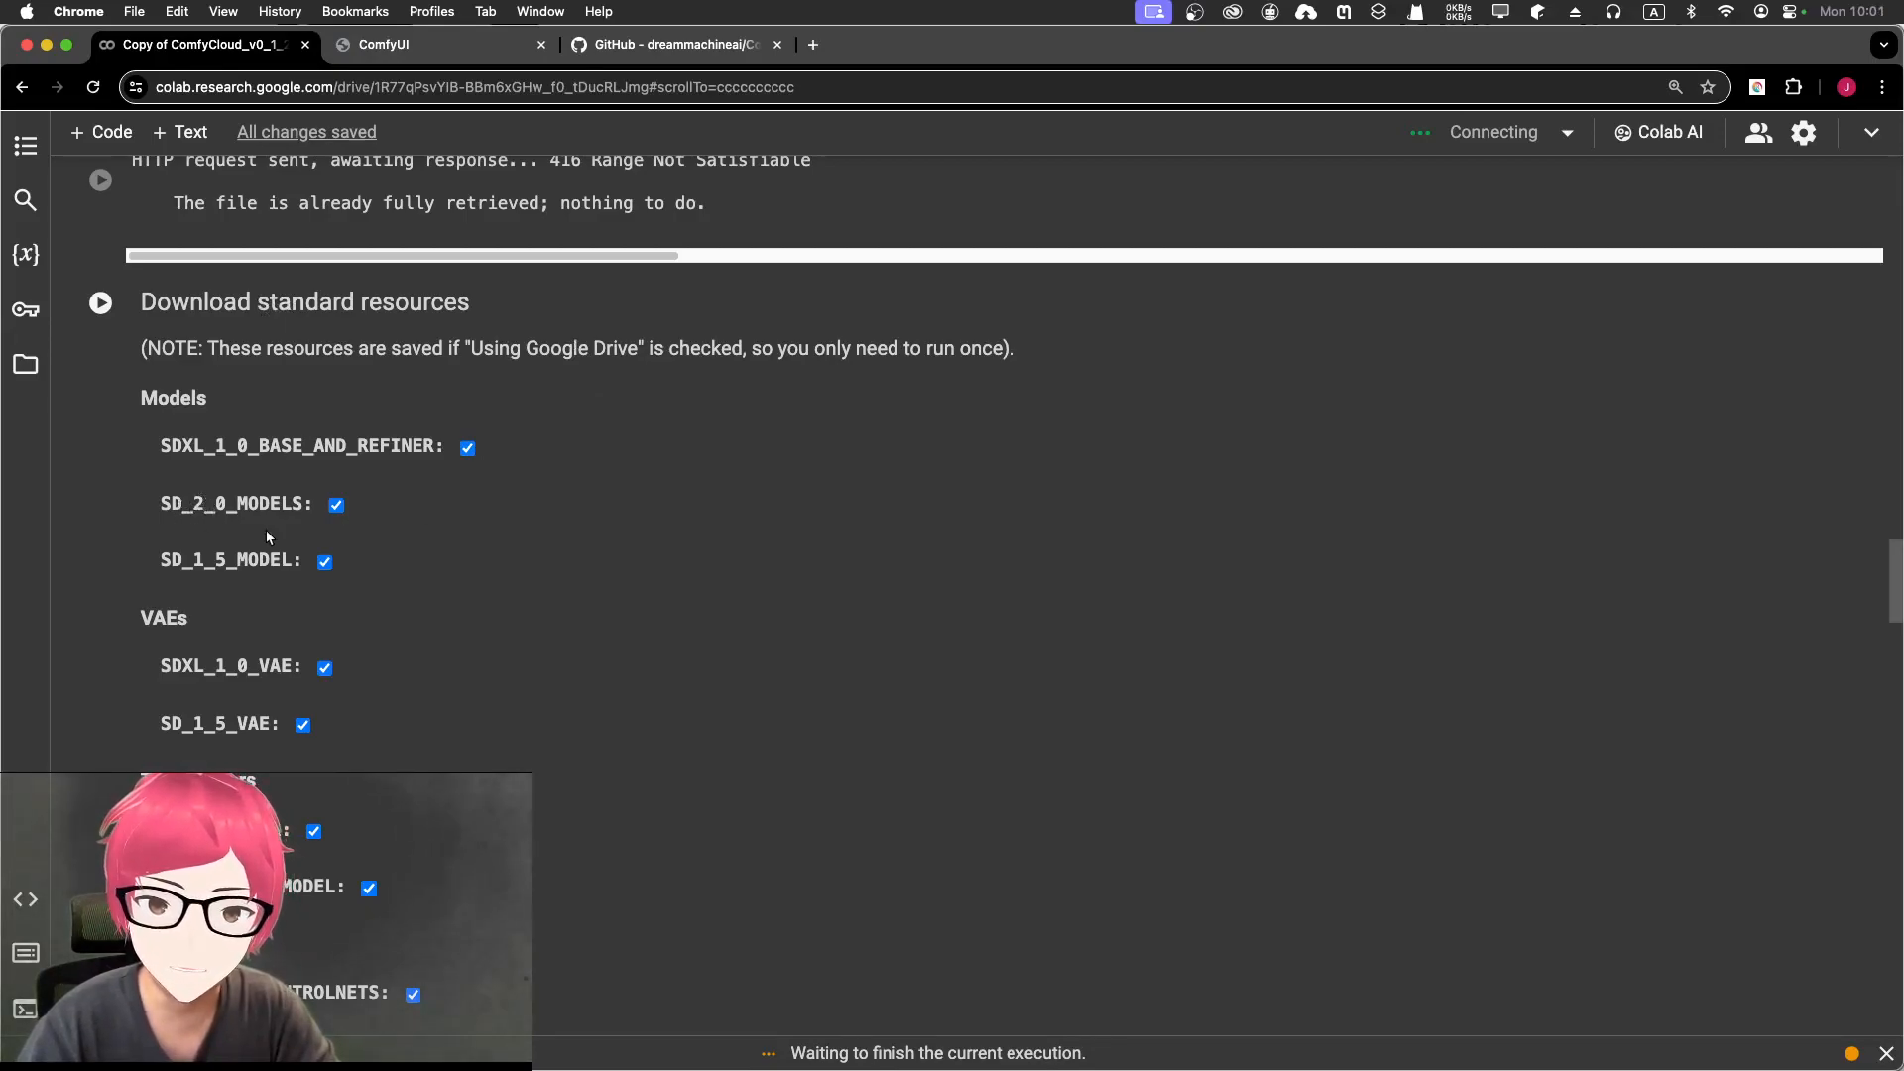
{"action": "scroll", "coordinate": [268, 534], "scroll_direction": "down", "scroll_amount": 2}
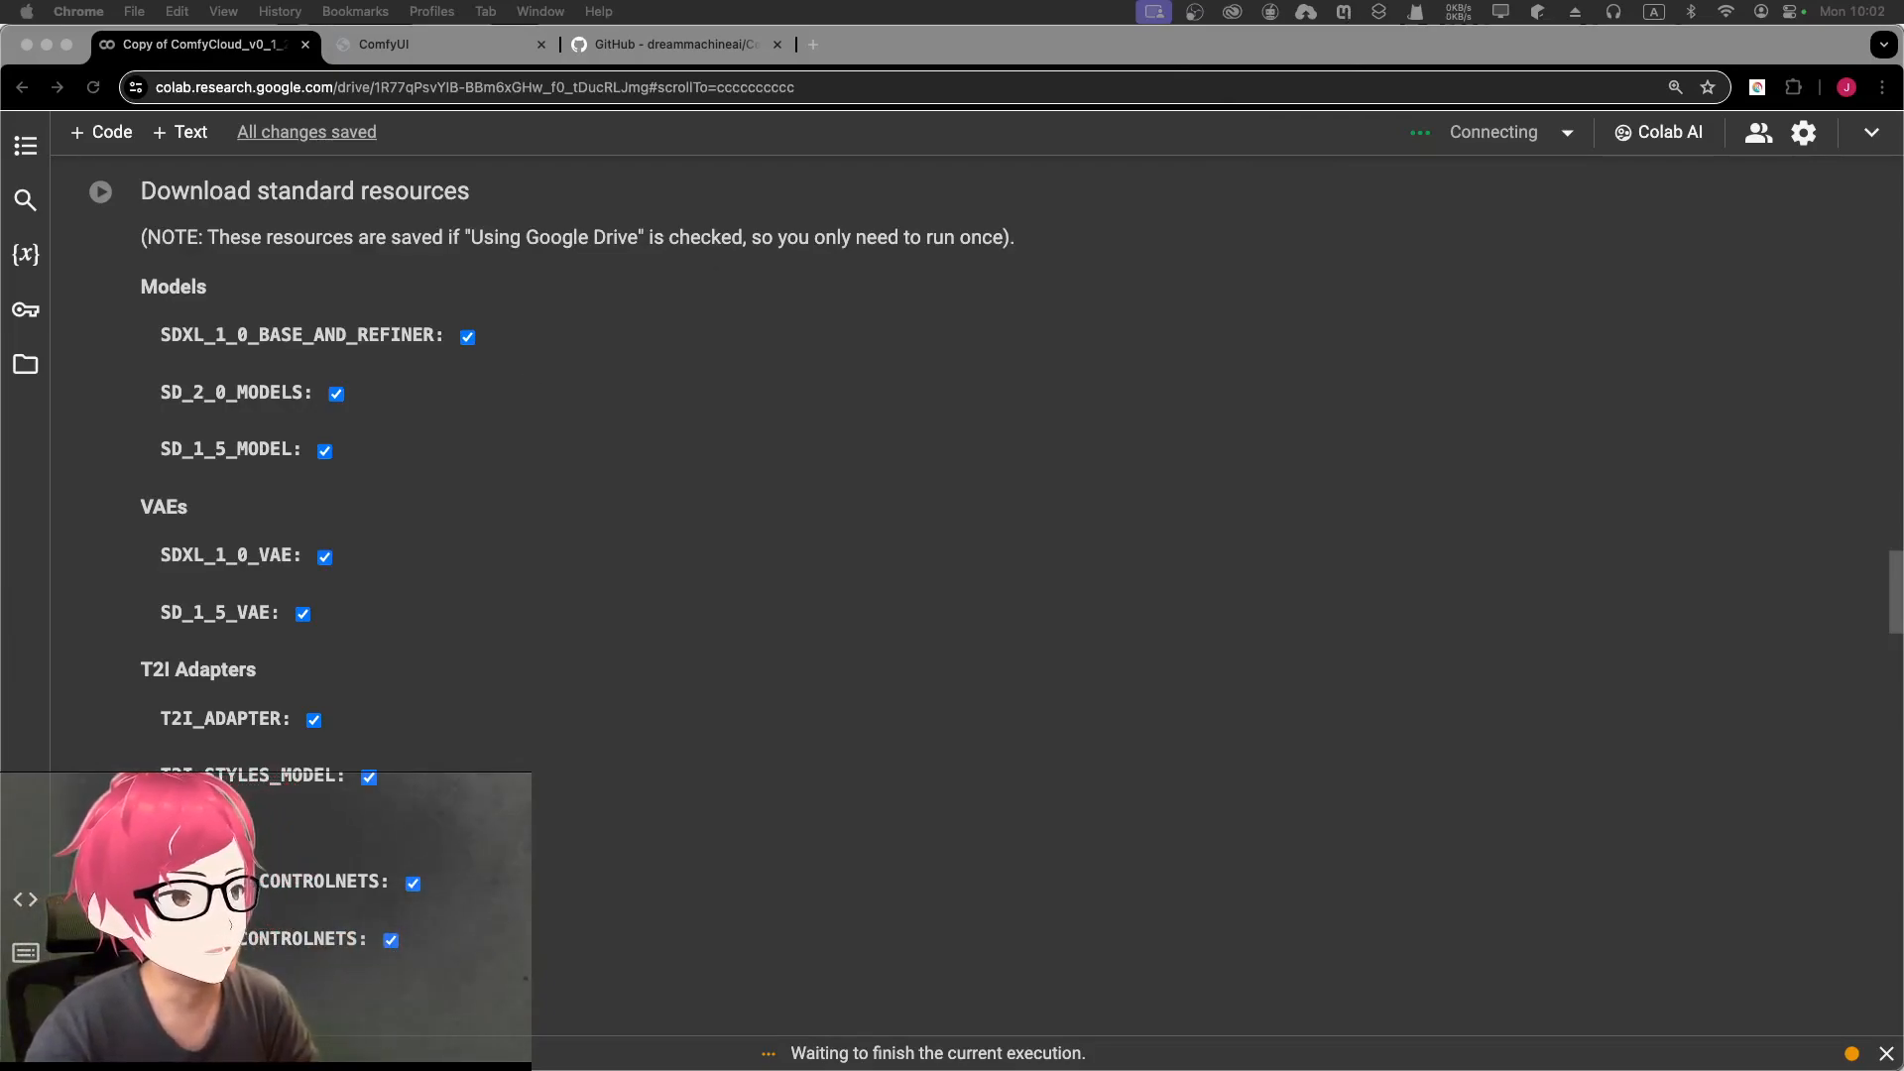
{"action": "left_click", "coordinate": [468, 58]}
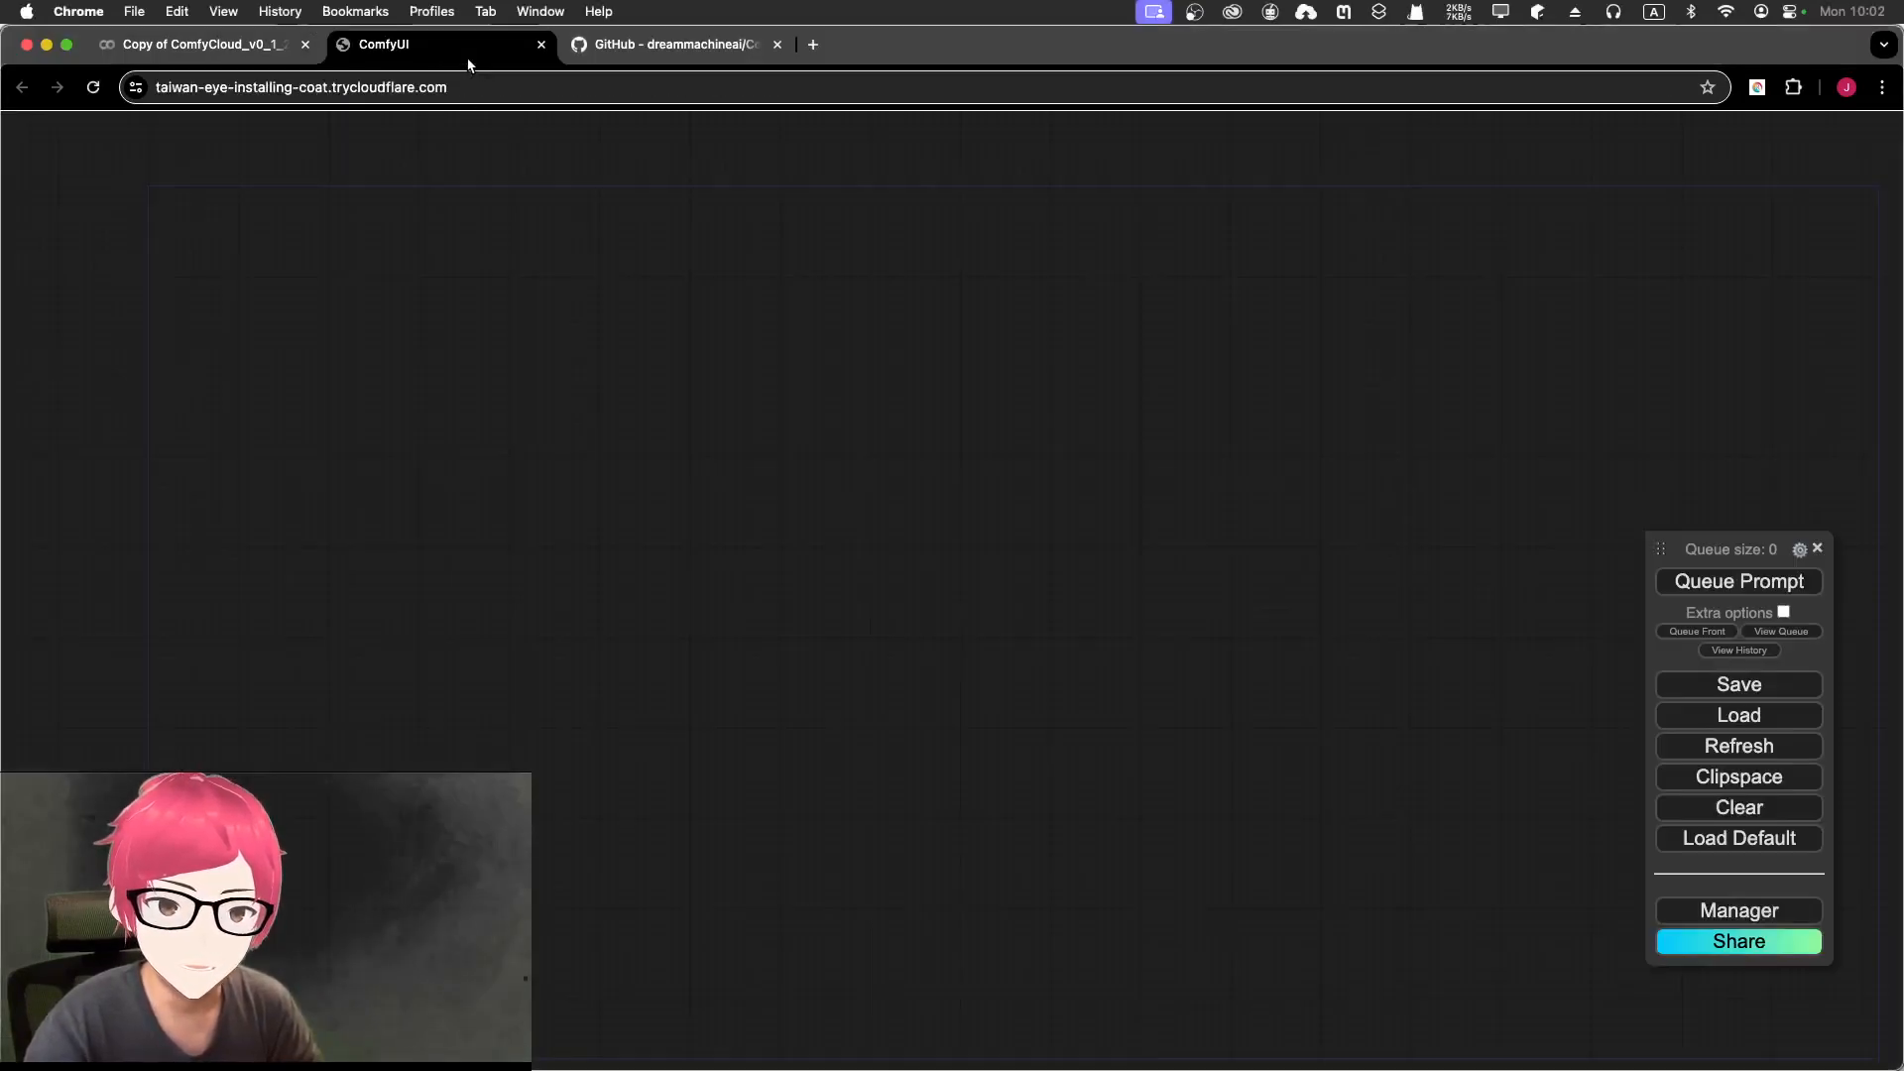
Step: Add a Load Checkpoint node from the loaders category to the empty canvas
{"action": "right_click", "coordinate": [480, 391]}
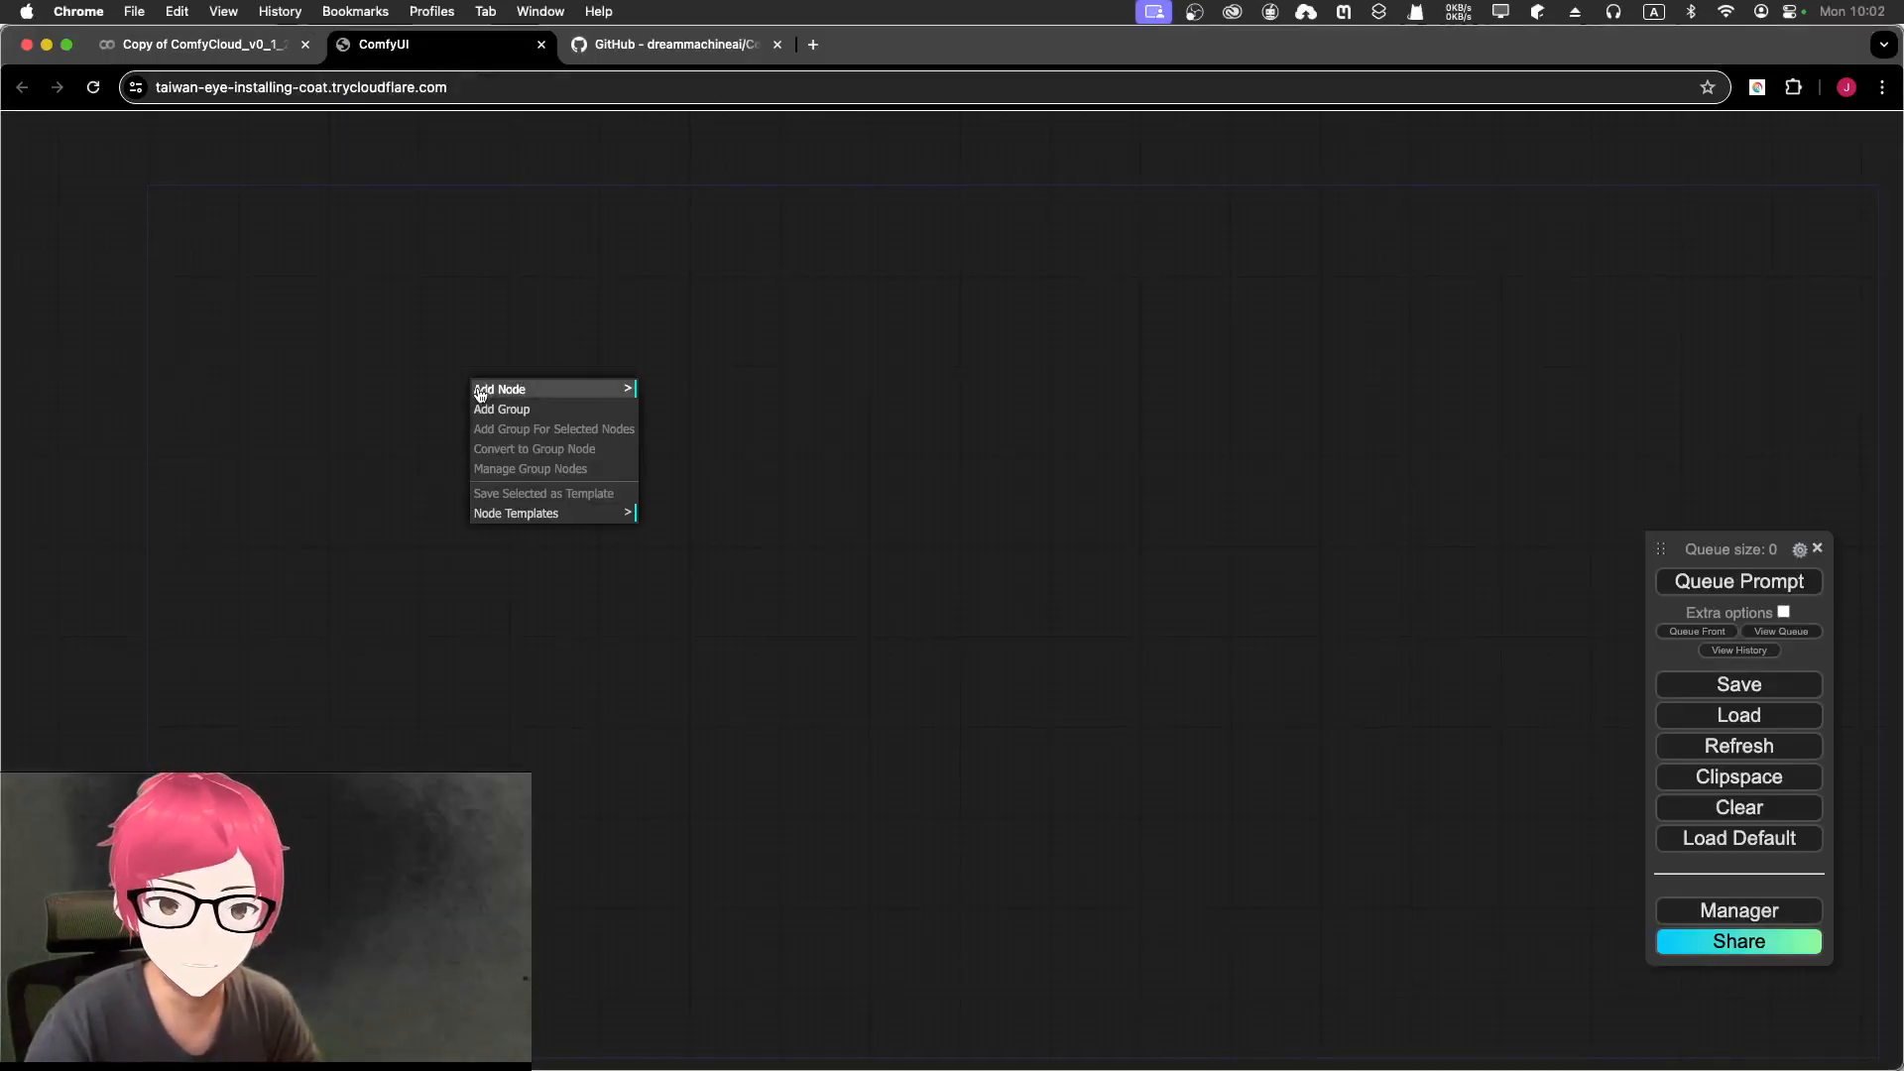
{"action": "left_click", "coordinate": [550, 397]}
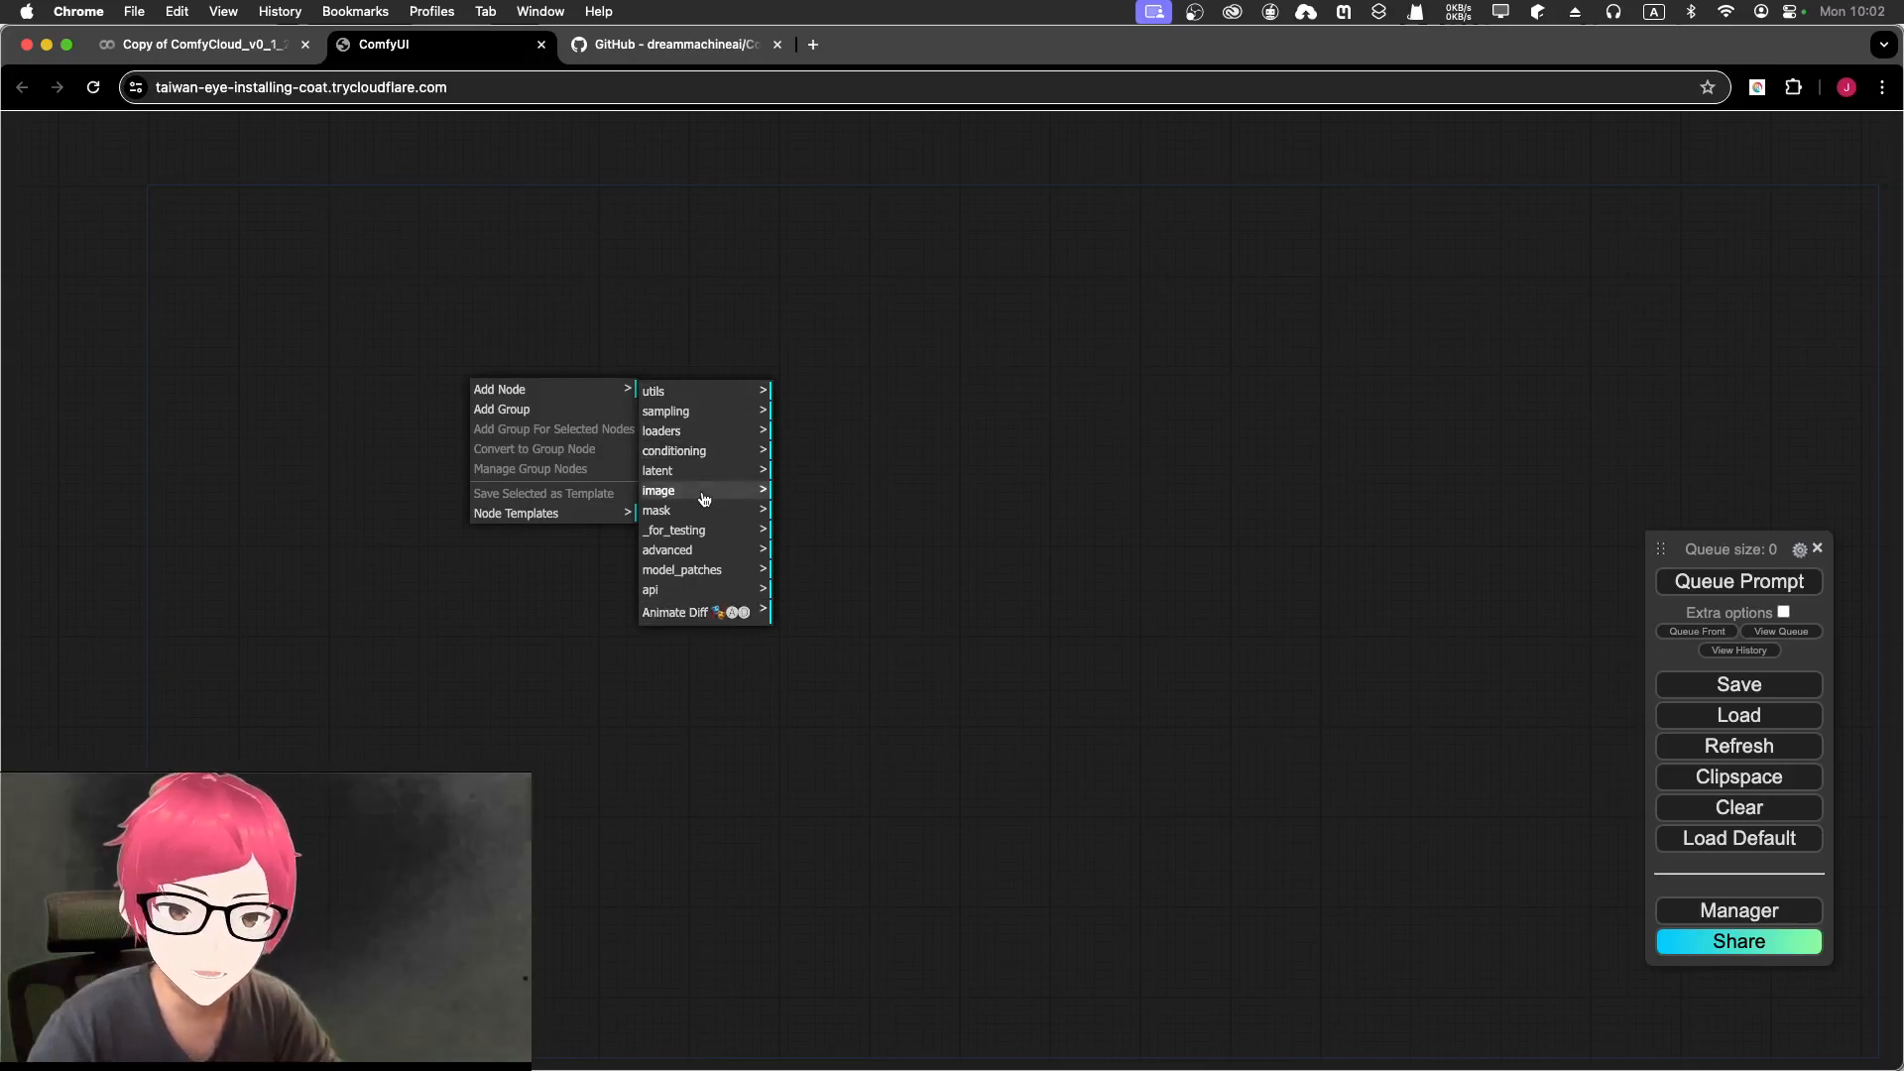
{"action": "left_click", "coordinate": [707, 435]}
{"action": "left_click", "coordinate": [884, 421]}
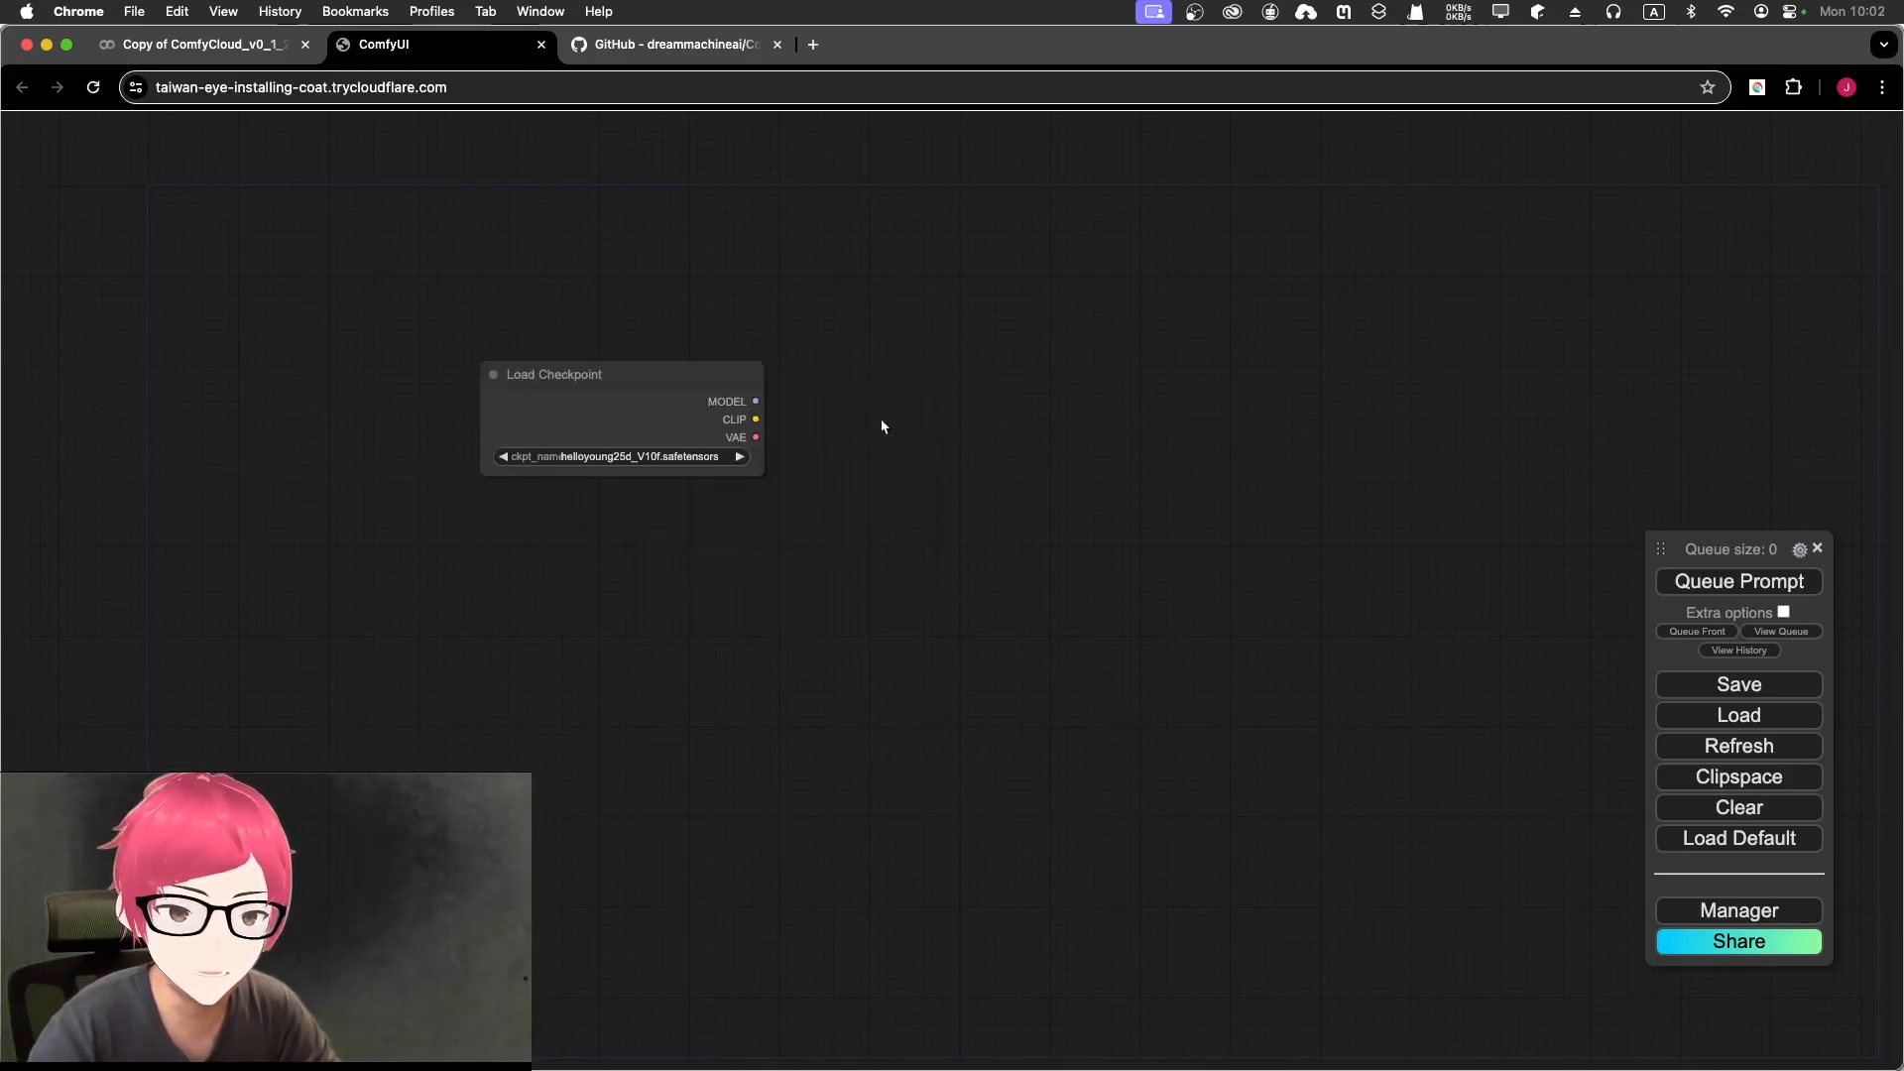
Step: Set the Load Checkpoint node's model to sd_xl_base_1.0.safetensors and reposition the node
{"action": "left_click", "coordinate": [557, 456]}
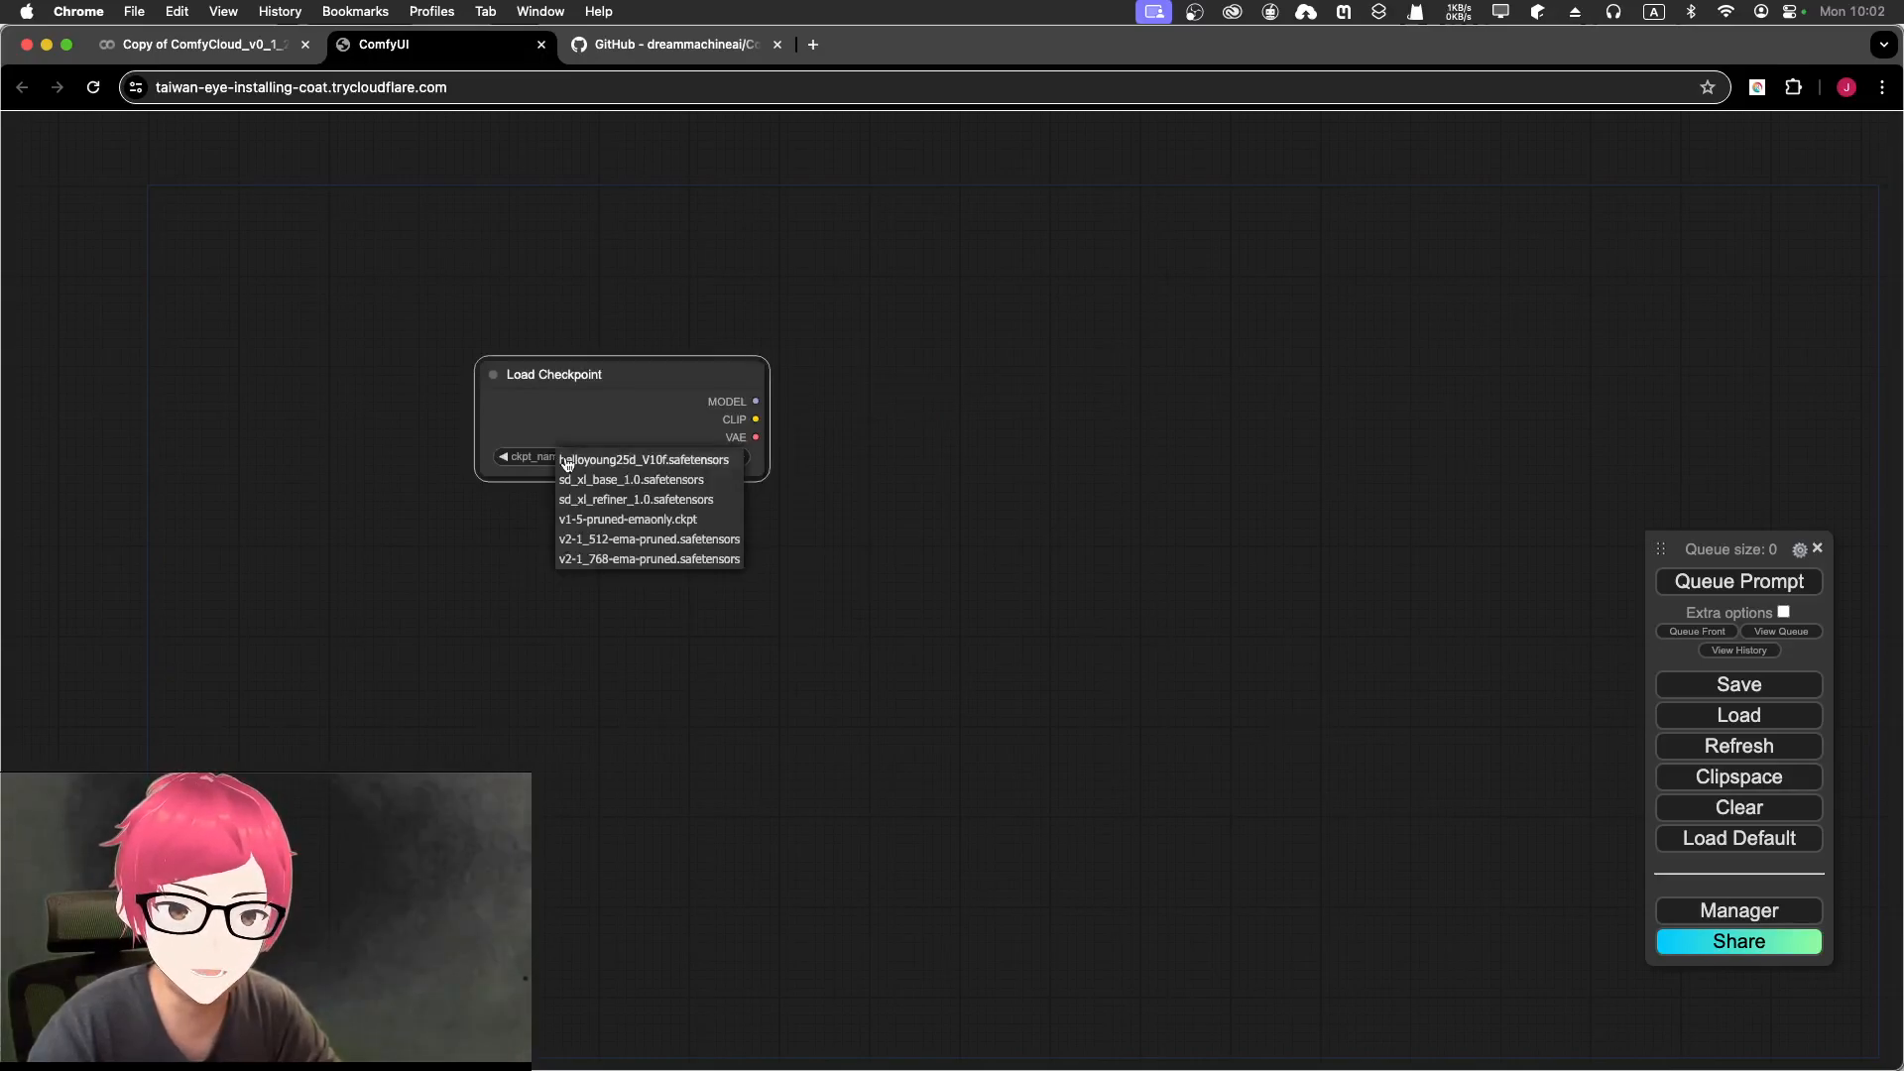
{"action": "left_click", "coordinate": [711, 485]}
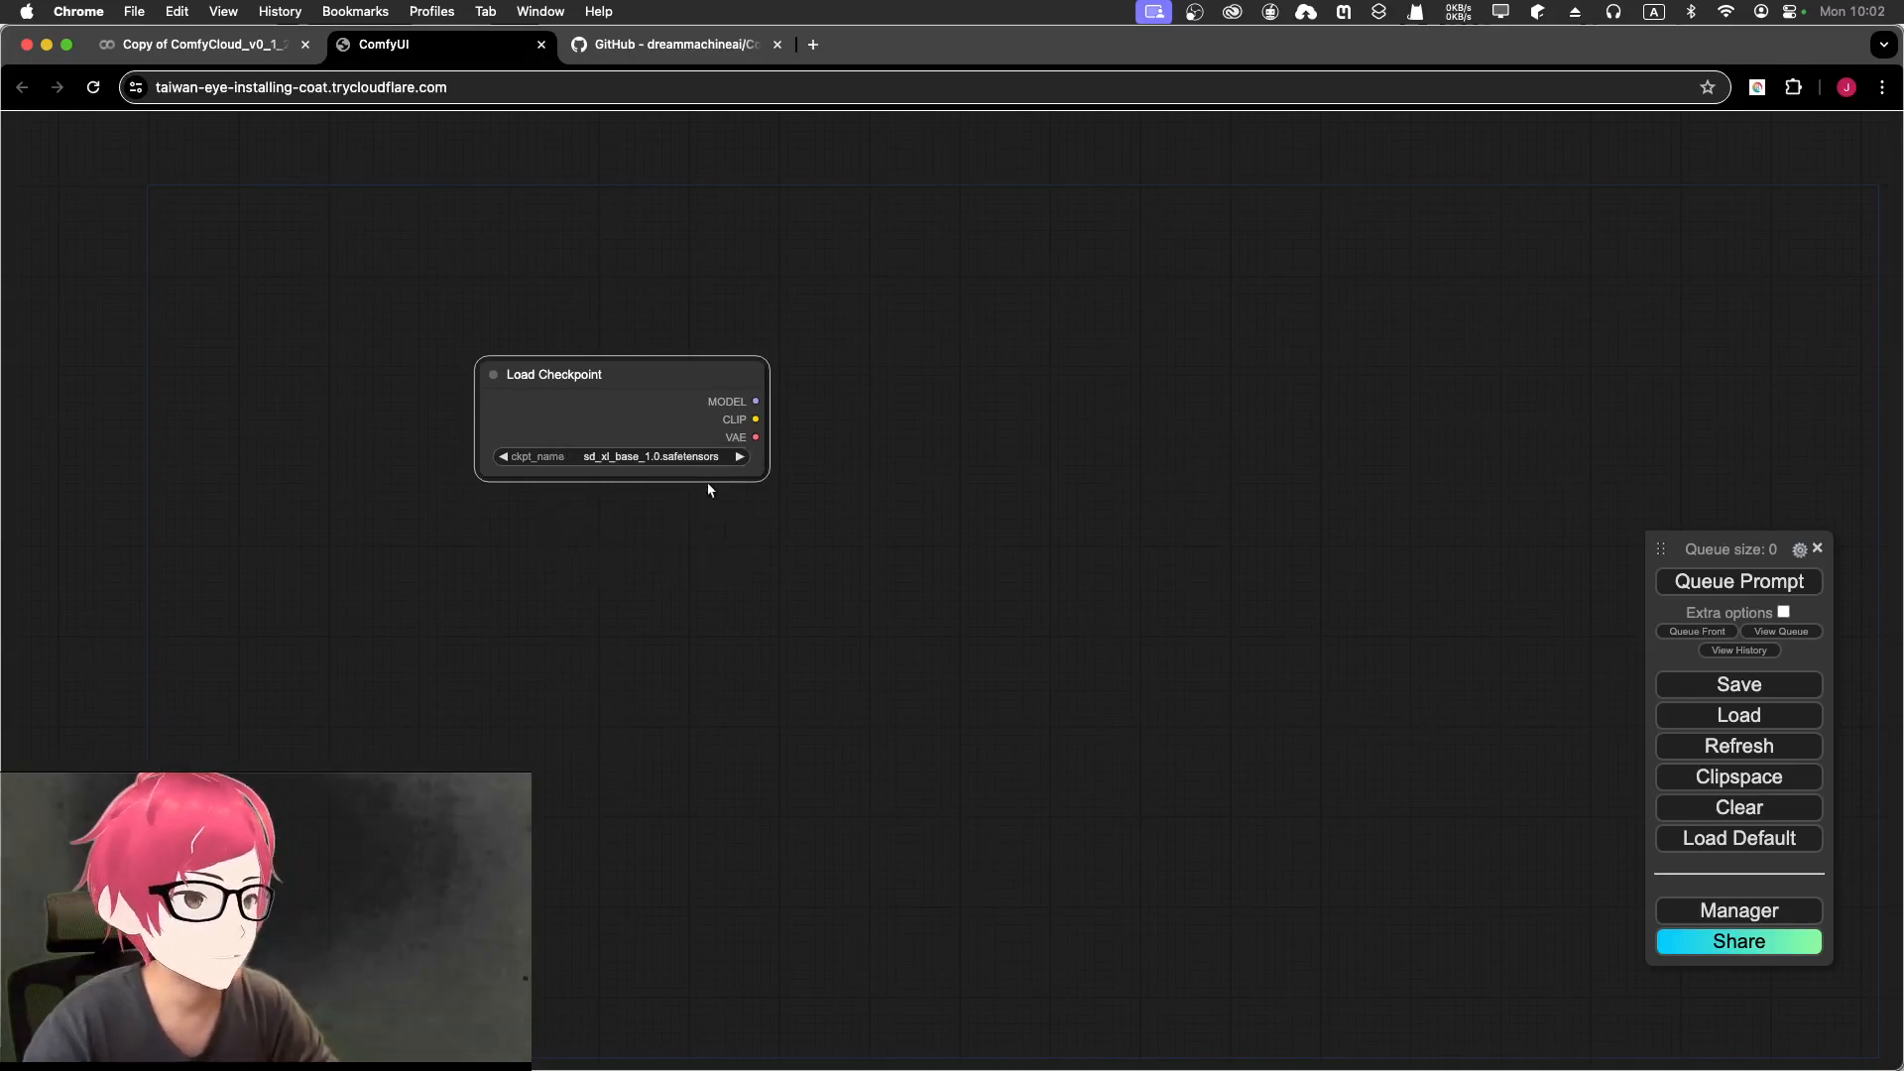
{"action": "left_click_drag", "start_coordinate": [679, 385], "coordinate": [542, 424]}
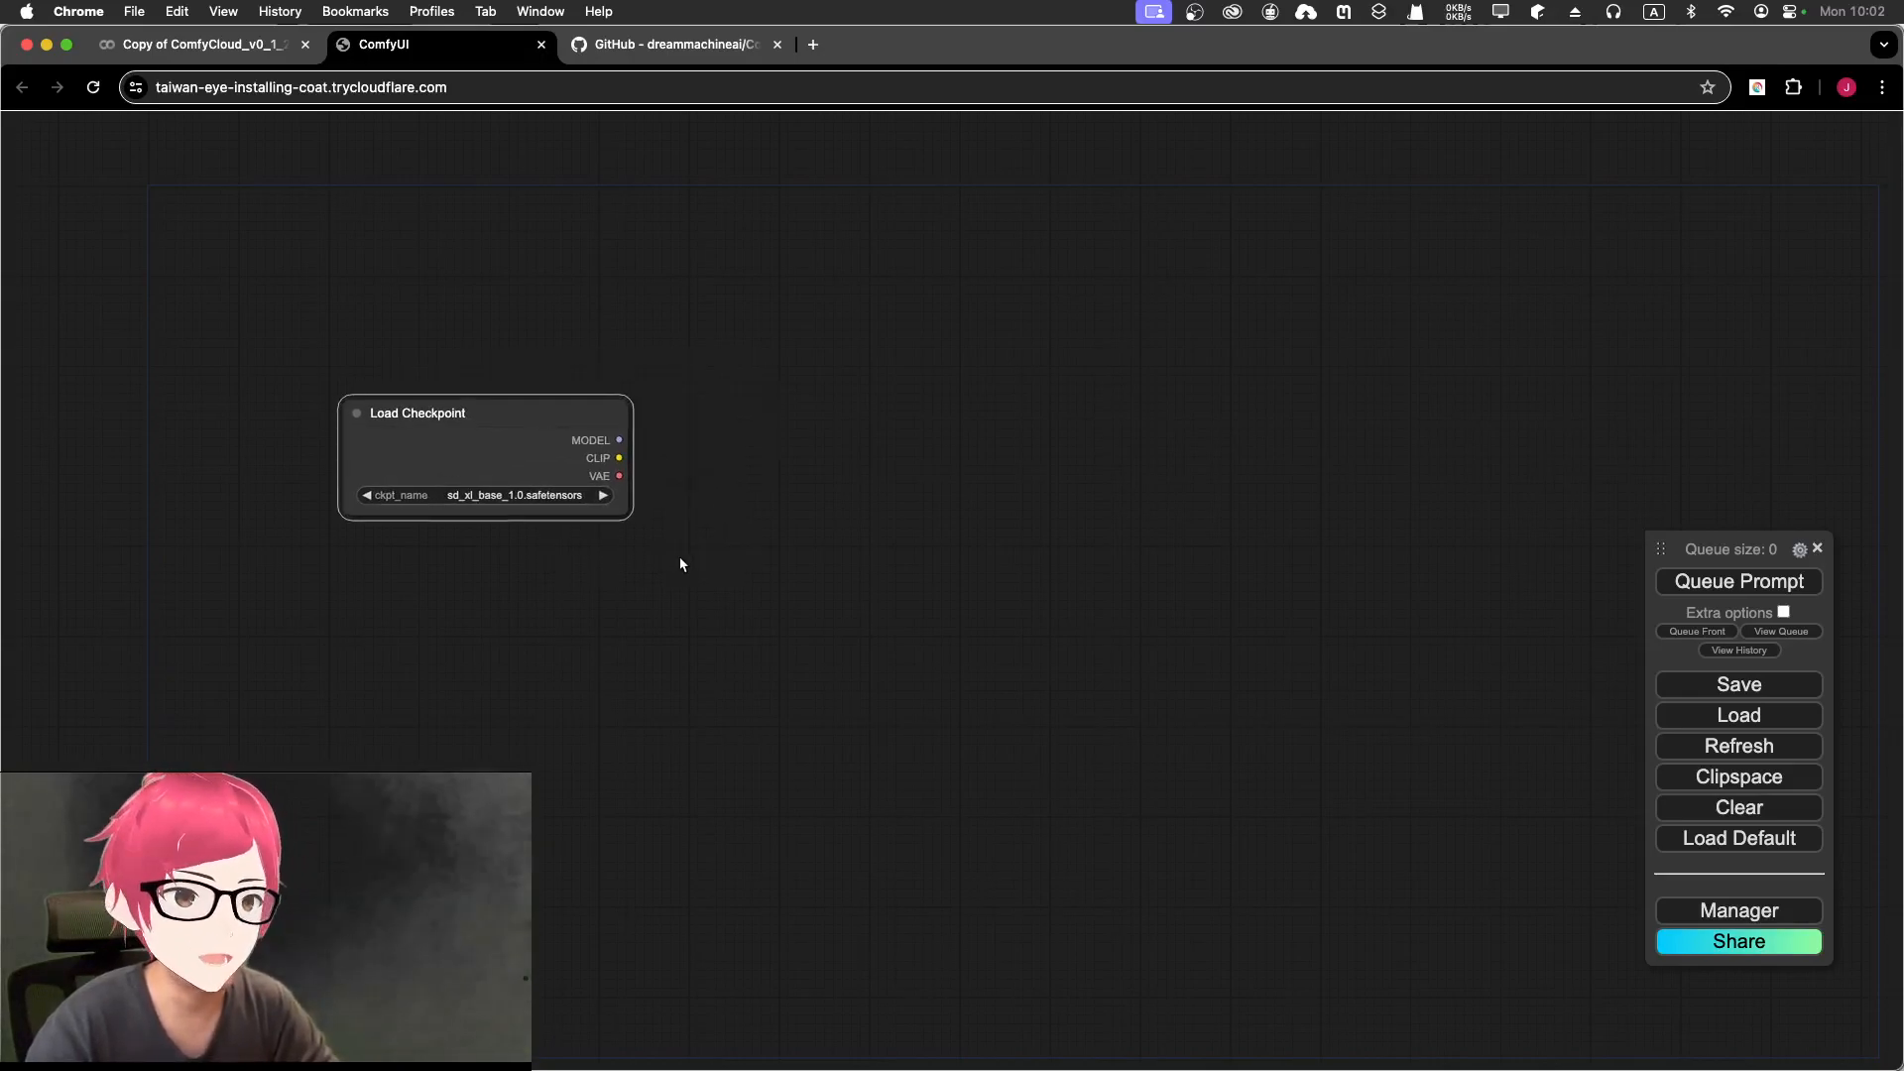
Step: Remove the Load Checkpoint node that uses sd_xl_base_1.0.safetensors
{"action": "right_click", "coordinate": [543, 434]}
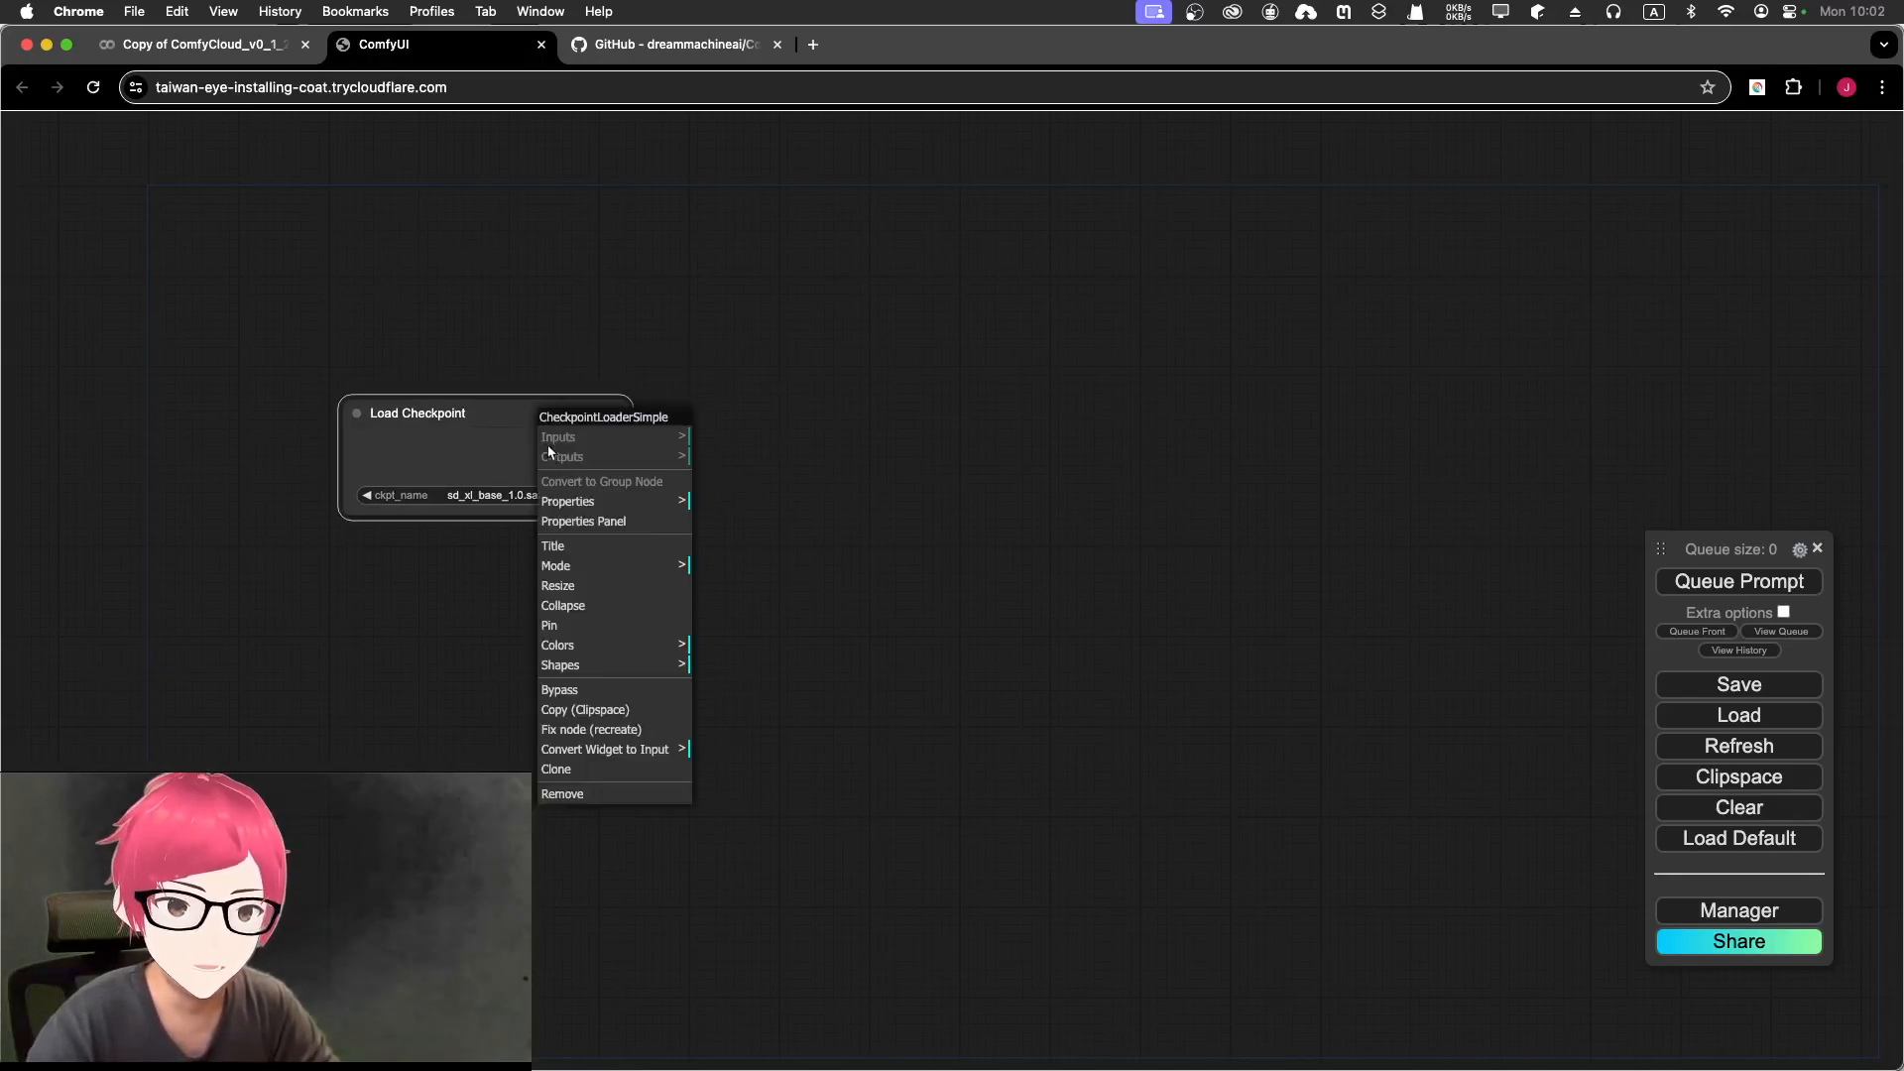
{"action": "left_click", "coordinate": [619, 800]}
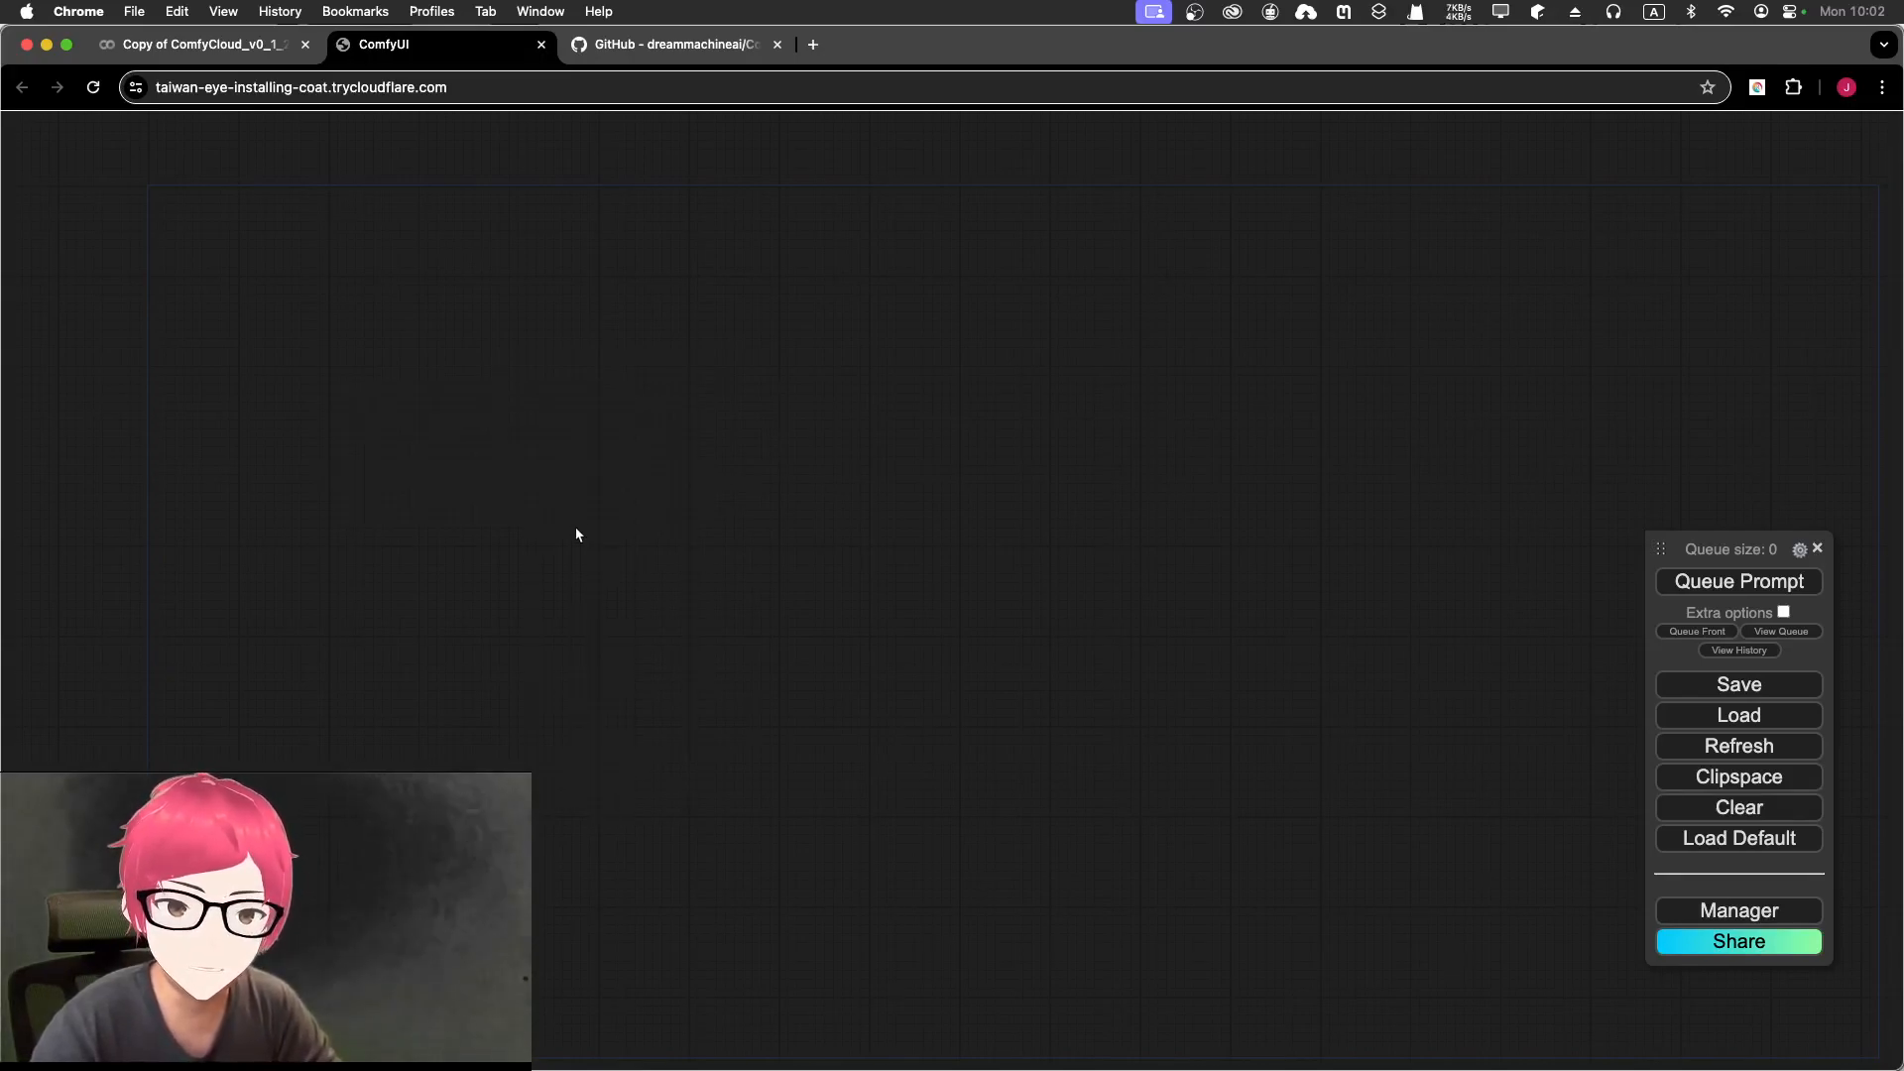
Step: Add a Load Checkpoint node to the empty canvas by searching the nodes for "check"
{"action": "double_click", "coordinate": [539, 379]}
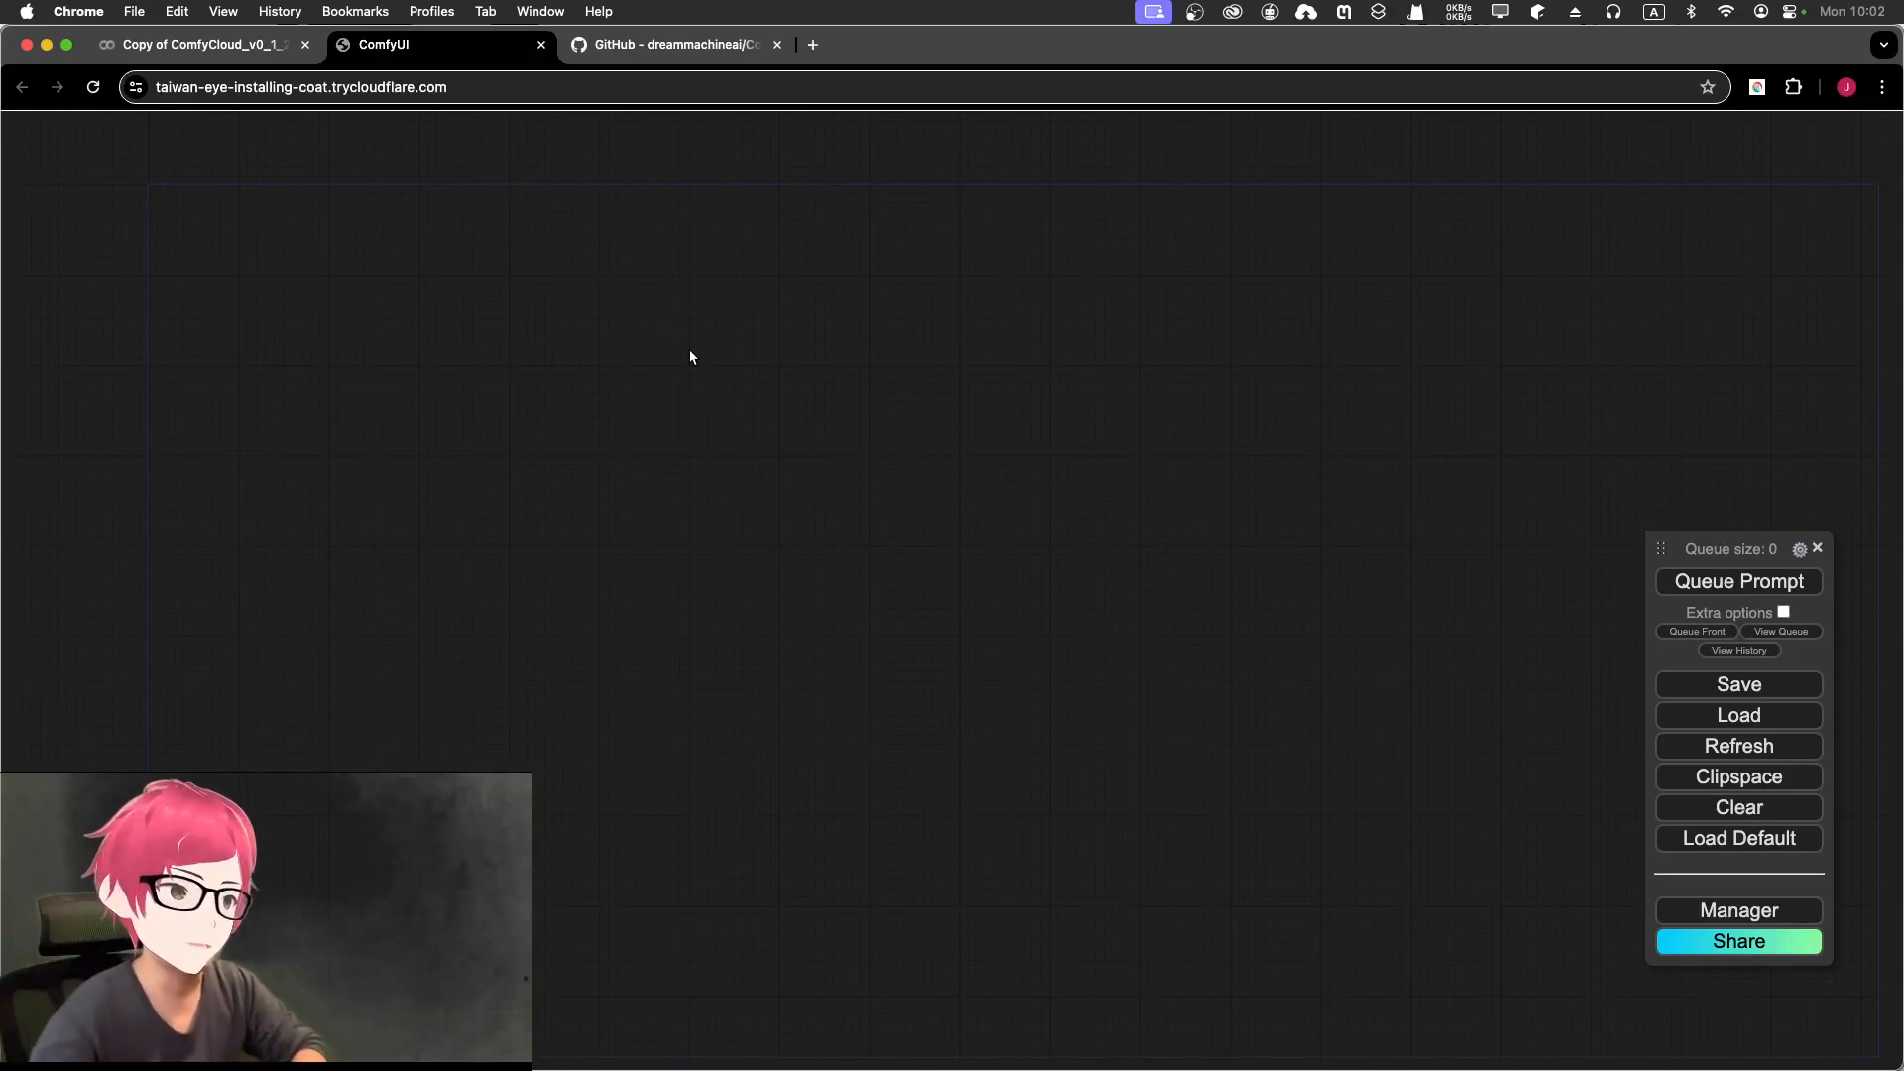
{"action": "double_click", "coordinate": [536, 468]}
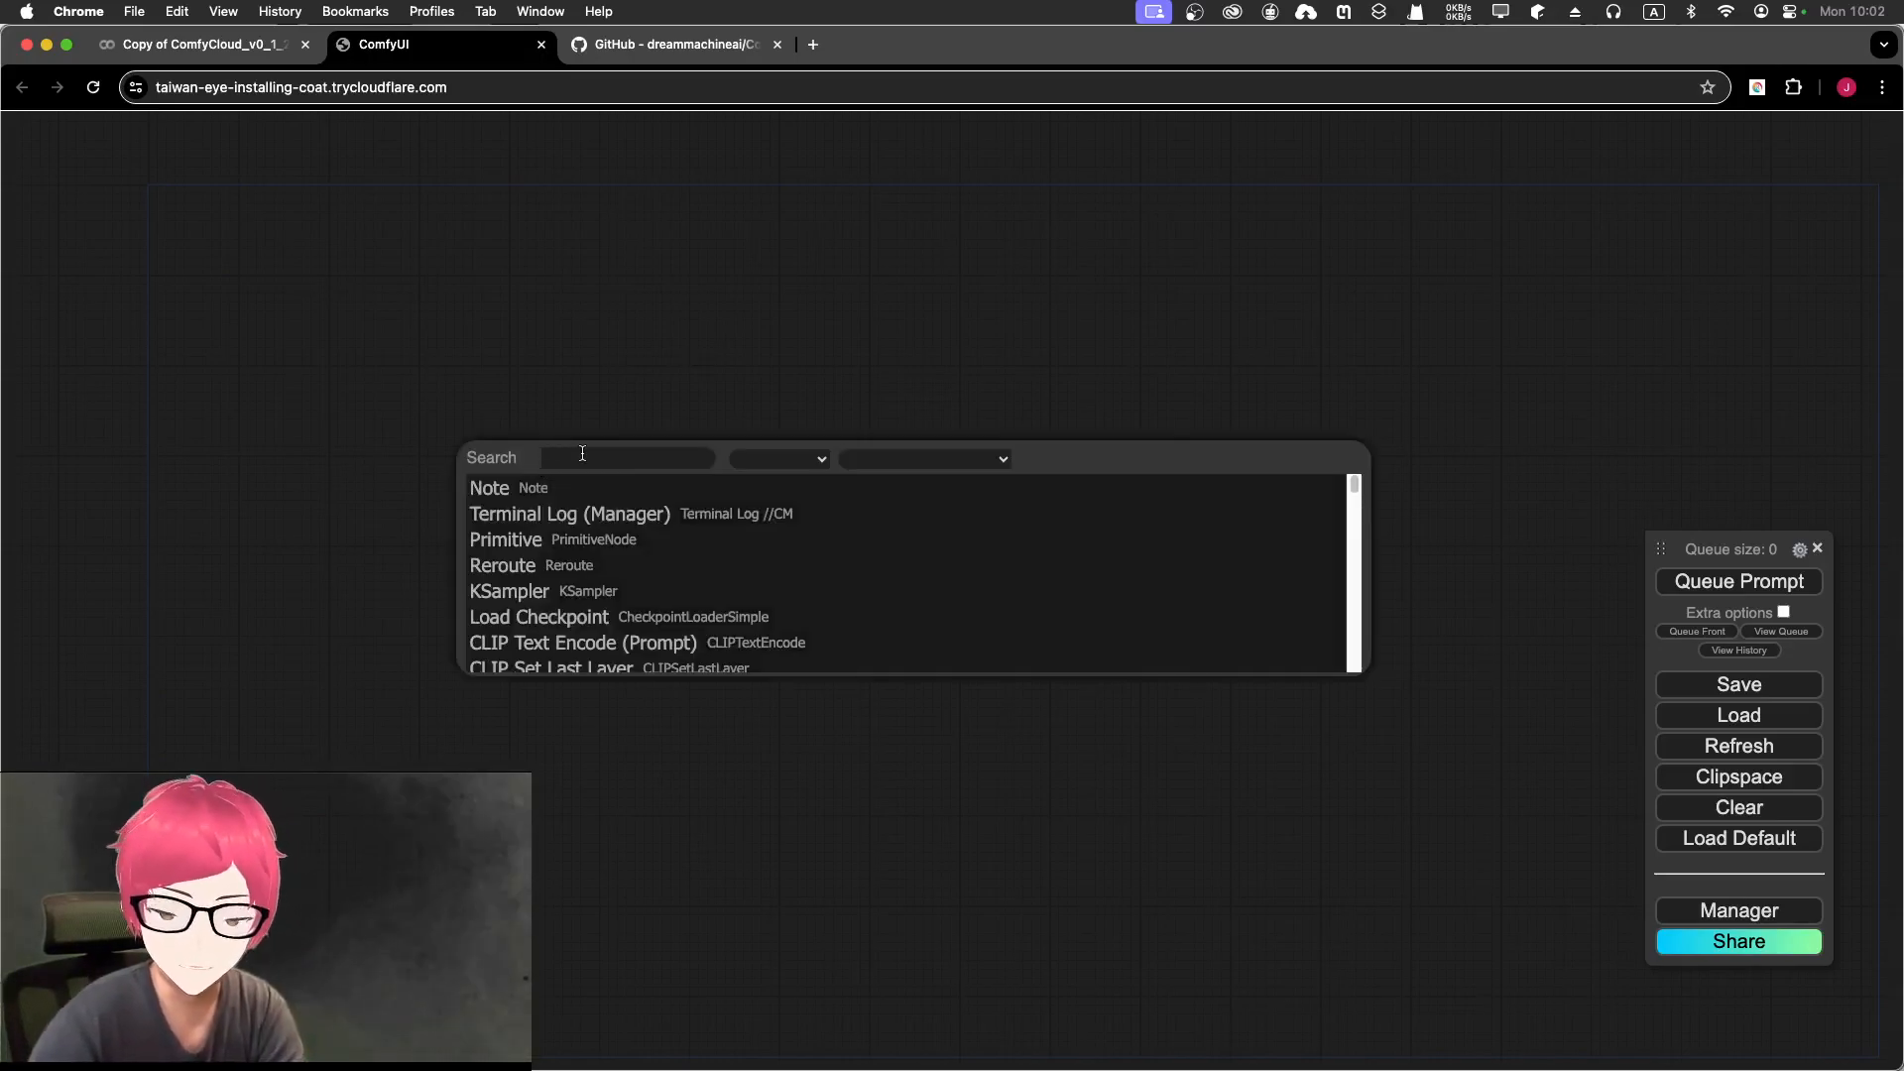
{"action": "type", "text": "check"}
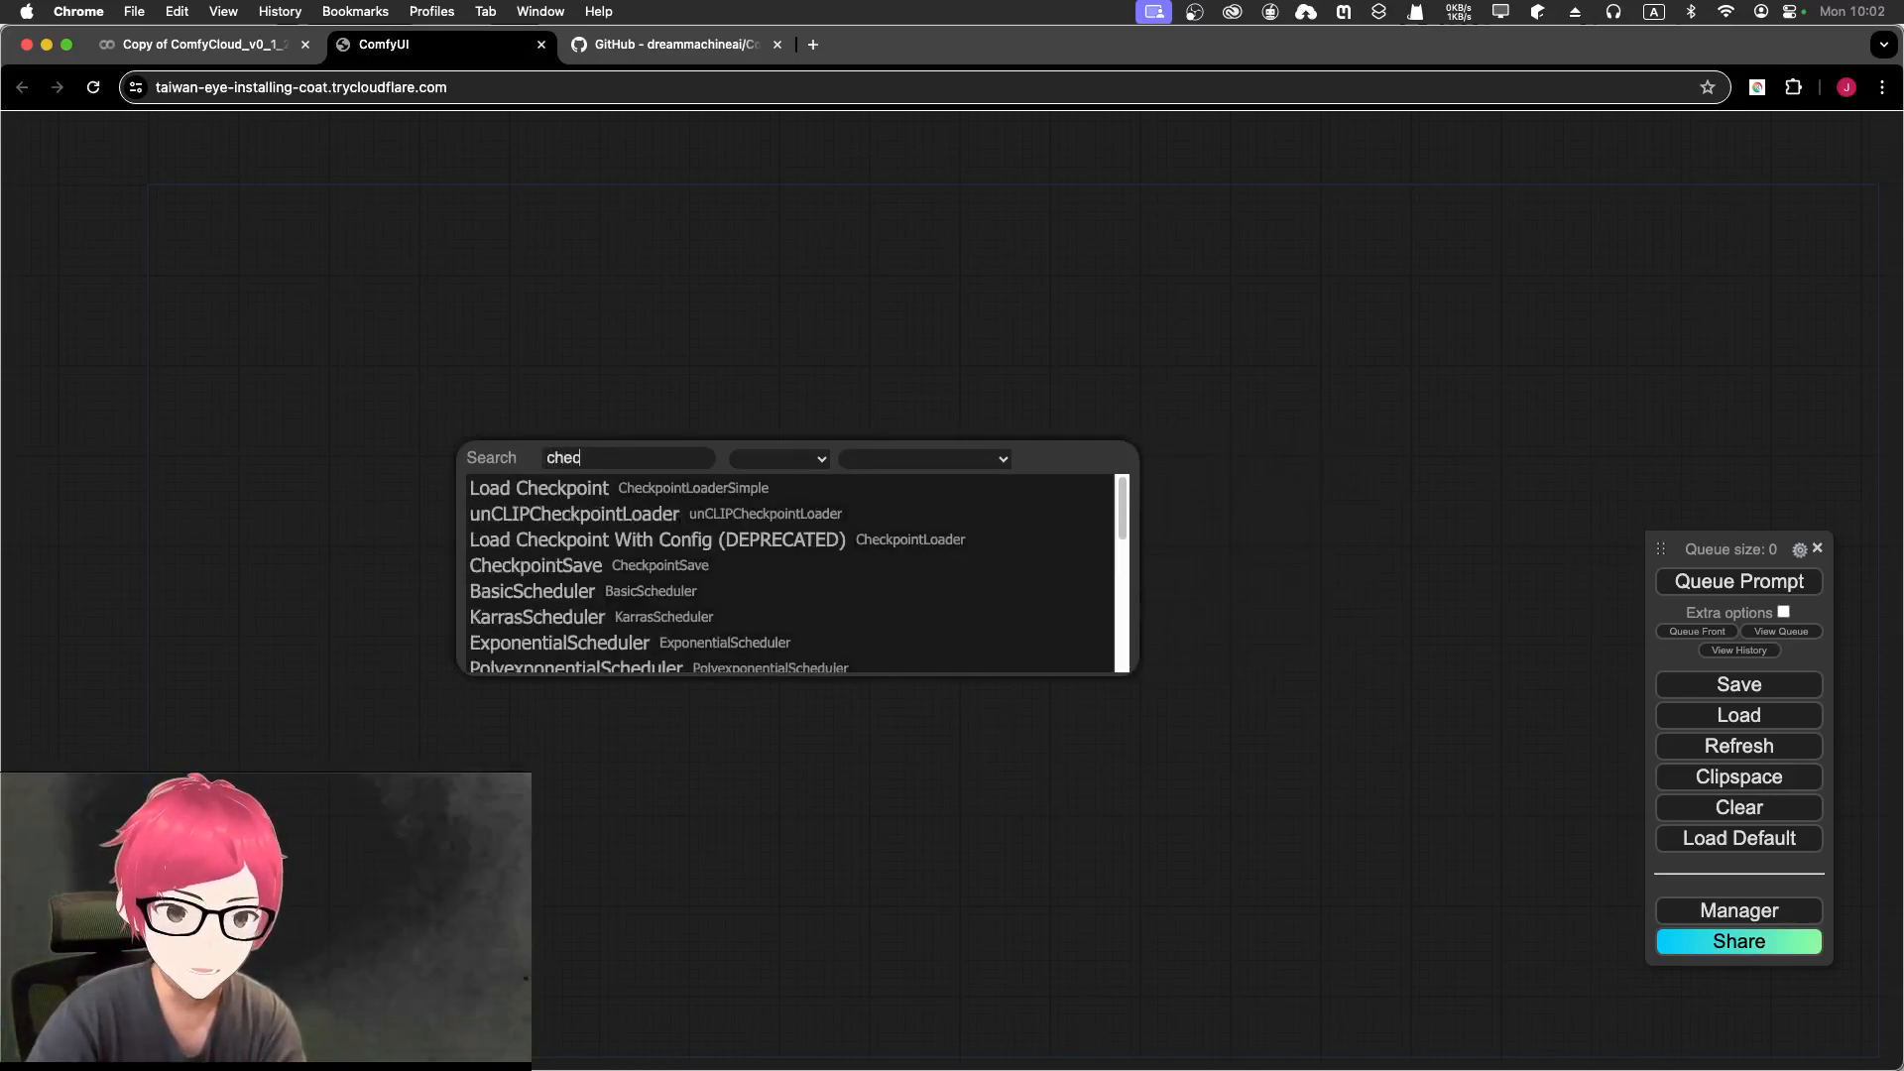
{"action": "left_click", "coordinate": [548, 488]}
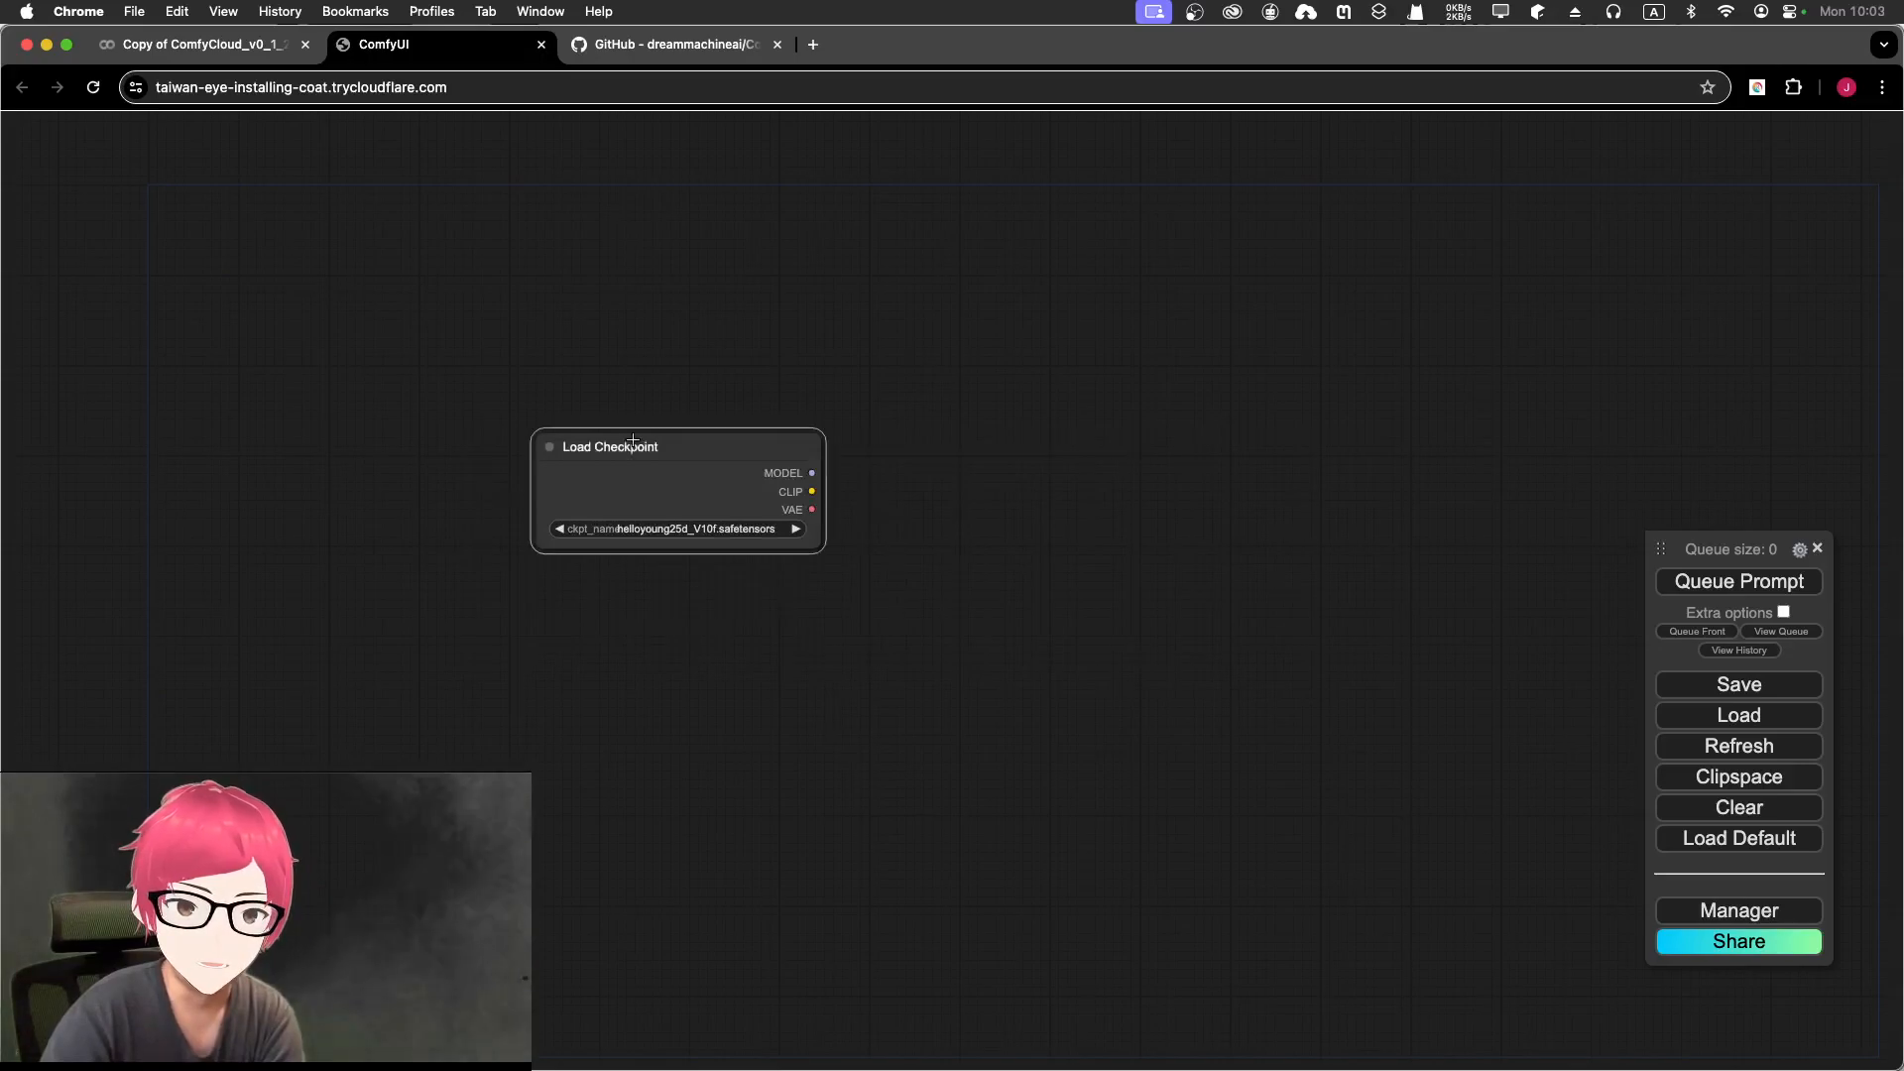
Step: View the Load Checkpoint node's available models and shift the node further left on the canvas
{"action": "left_click_drag", "start_coordinate": [636, 445], "coordinate": [576, 443]}
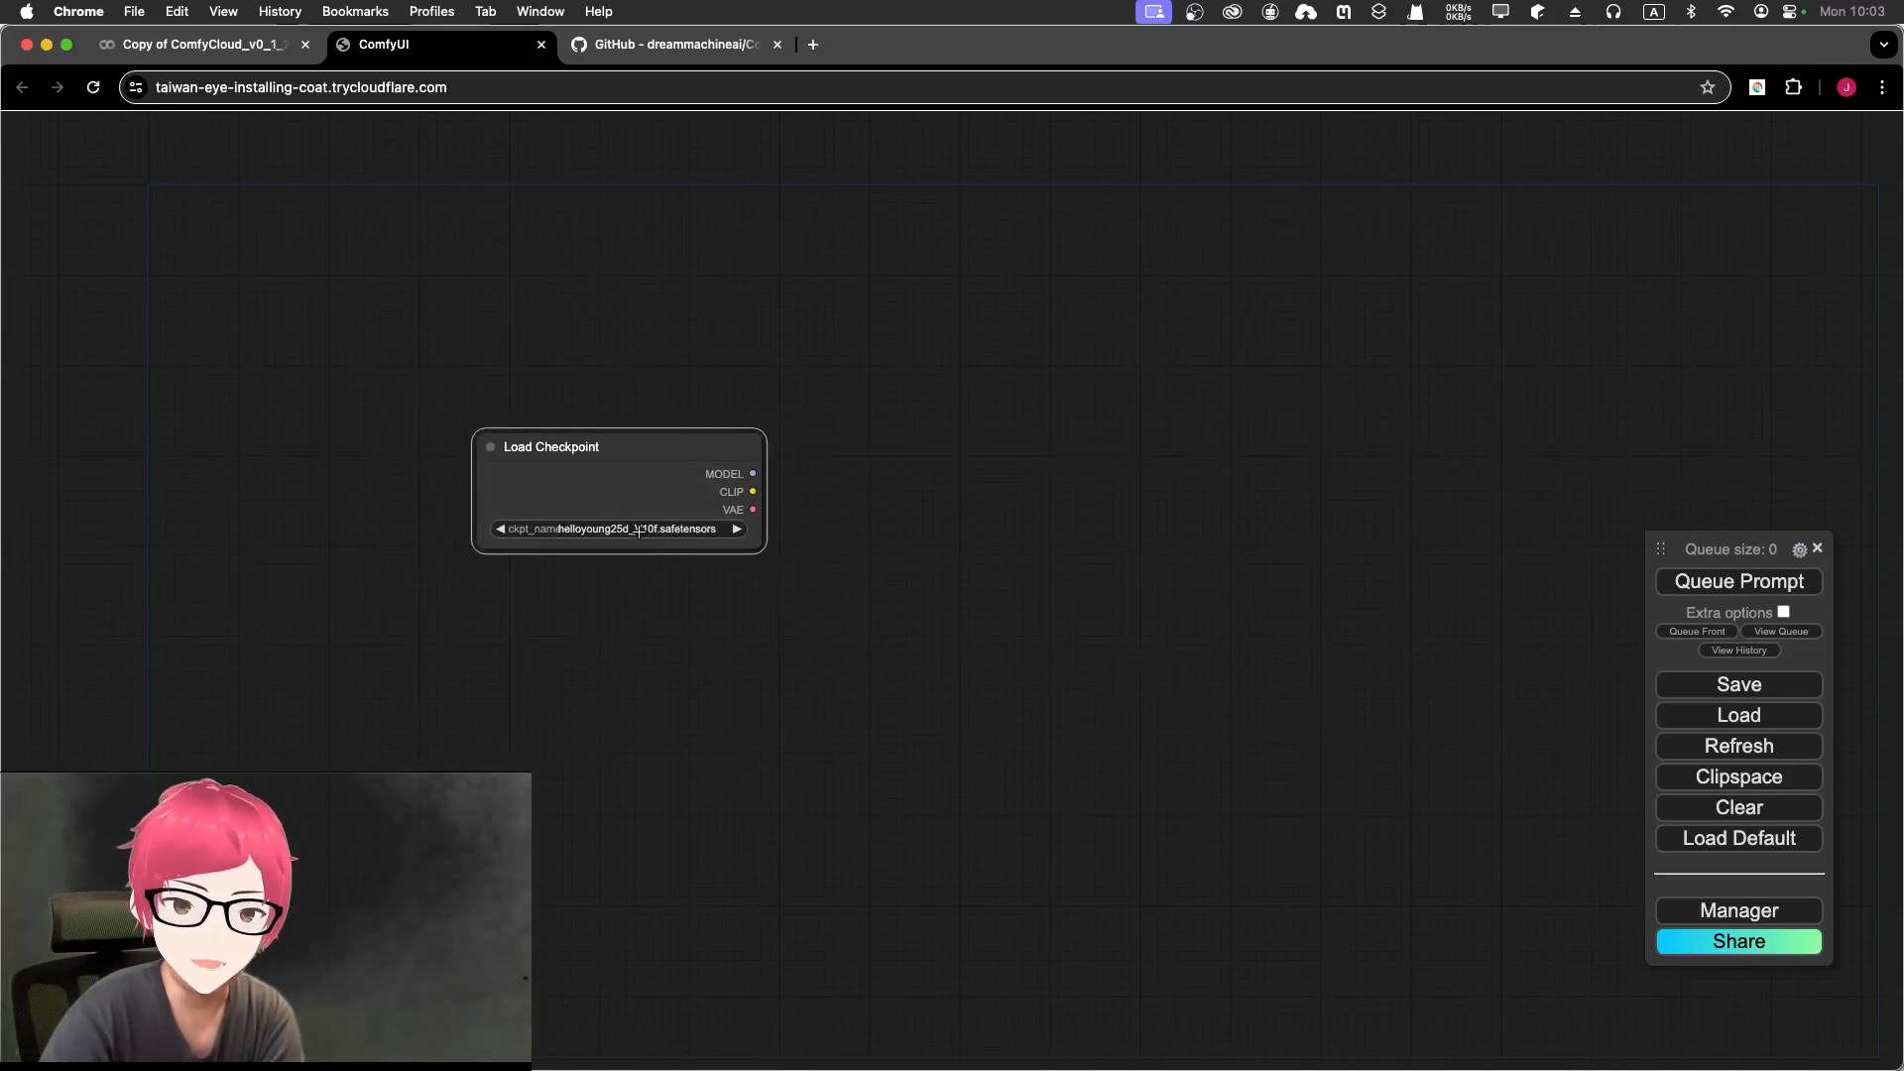
{"action": "left_click", "coordinate": [640, 528]}
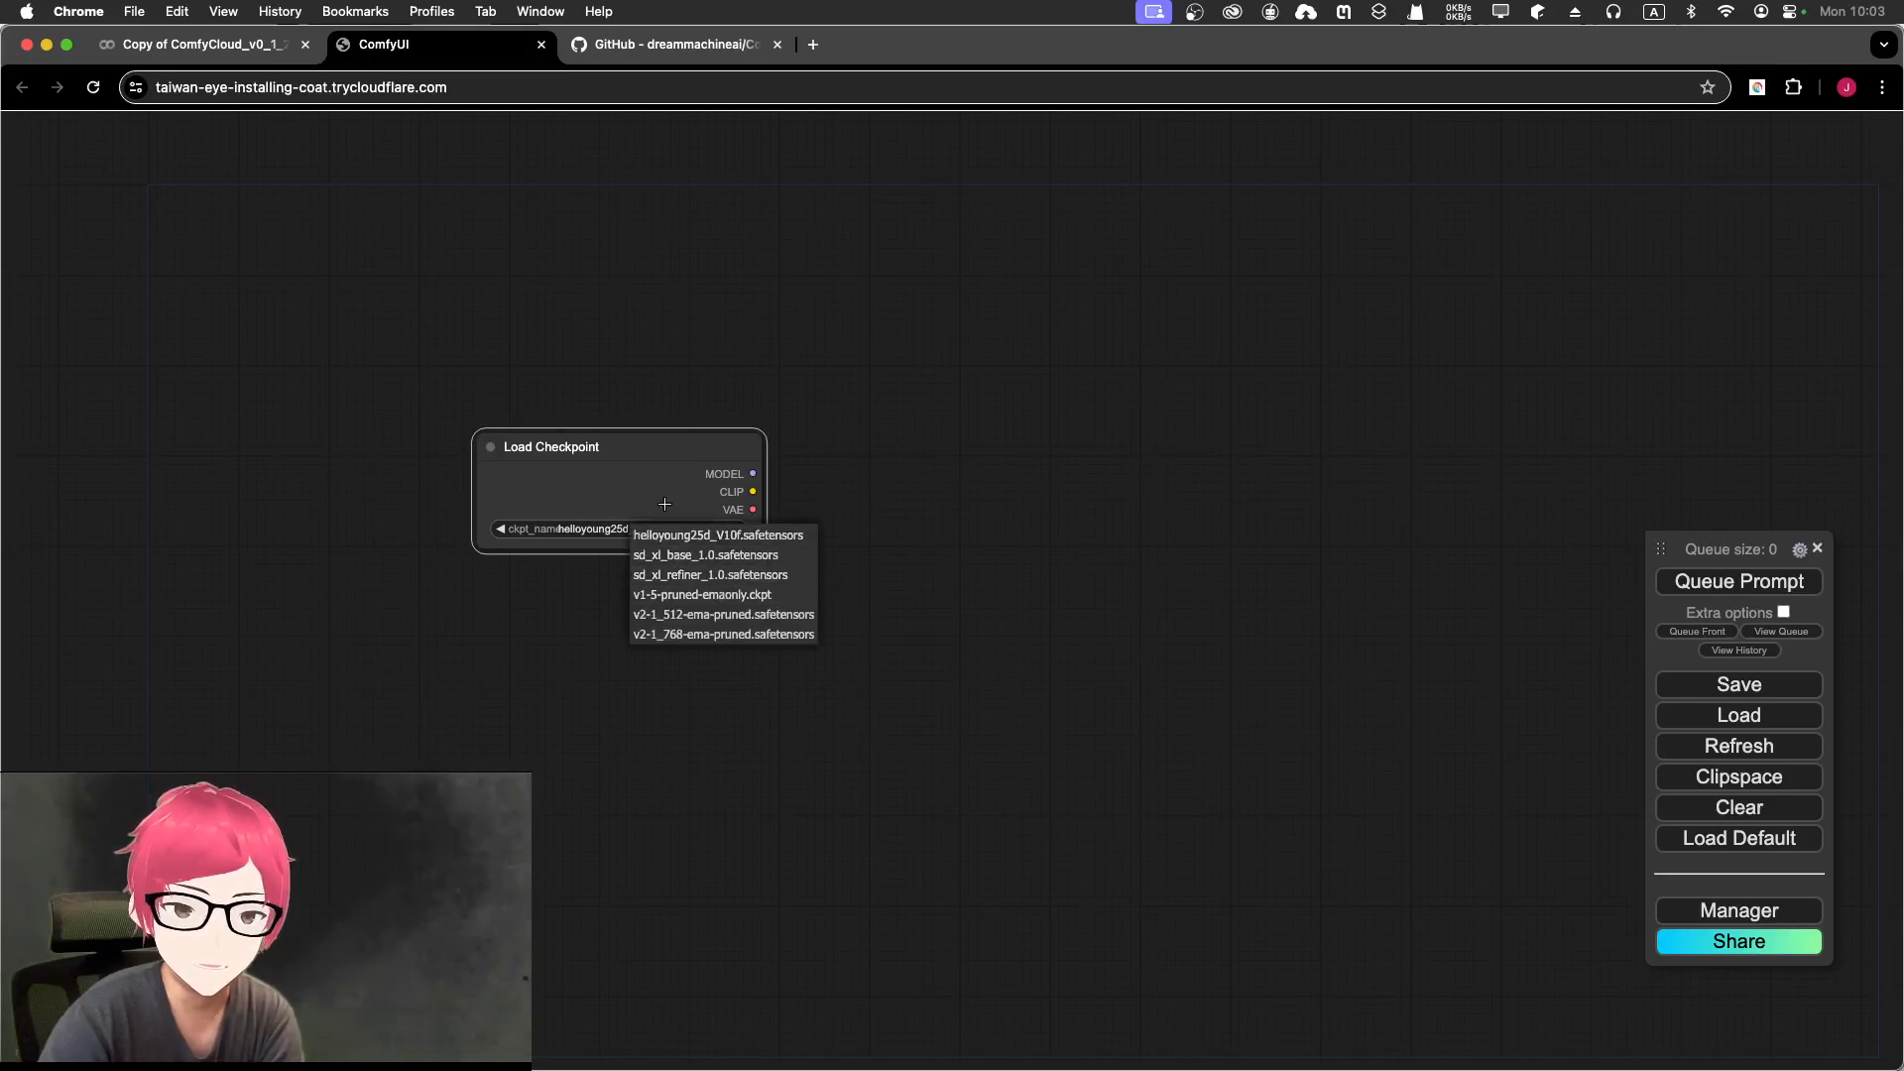
{"action": "left_click_drag", "start_coordinate": [641, 447], "coordinate": [470, 476]}
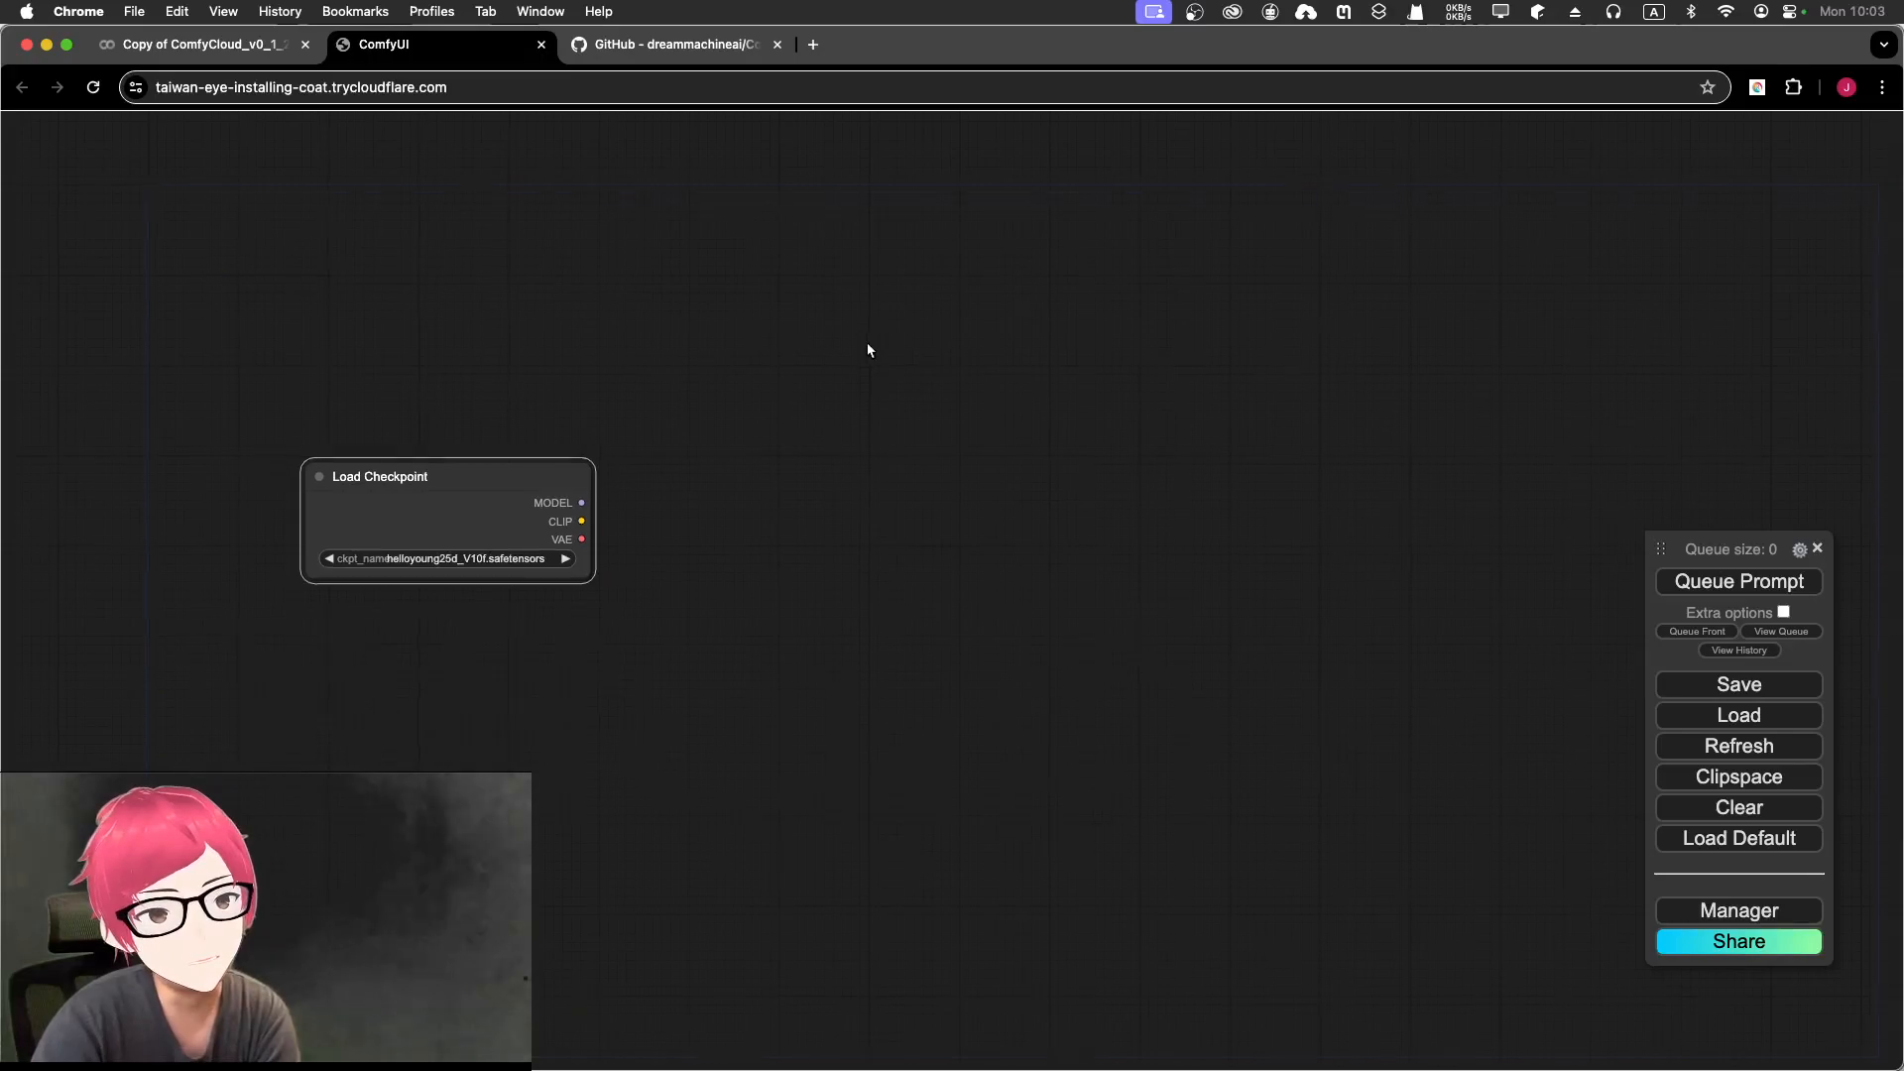
Step: Add a KSampler node beside Load Checkpoint through the node search and remove it again
{"action": "left_click_drag", "start_coordinate": [862, 367], "coordinate": [859, 386]}
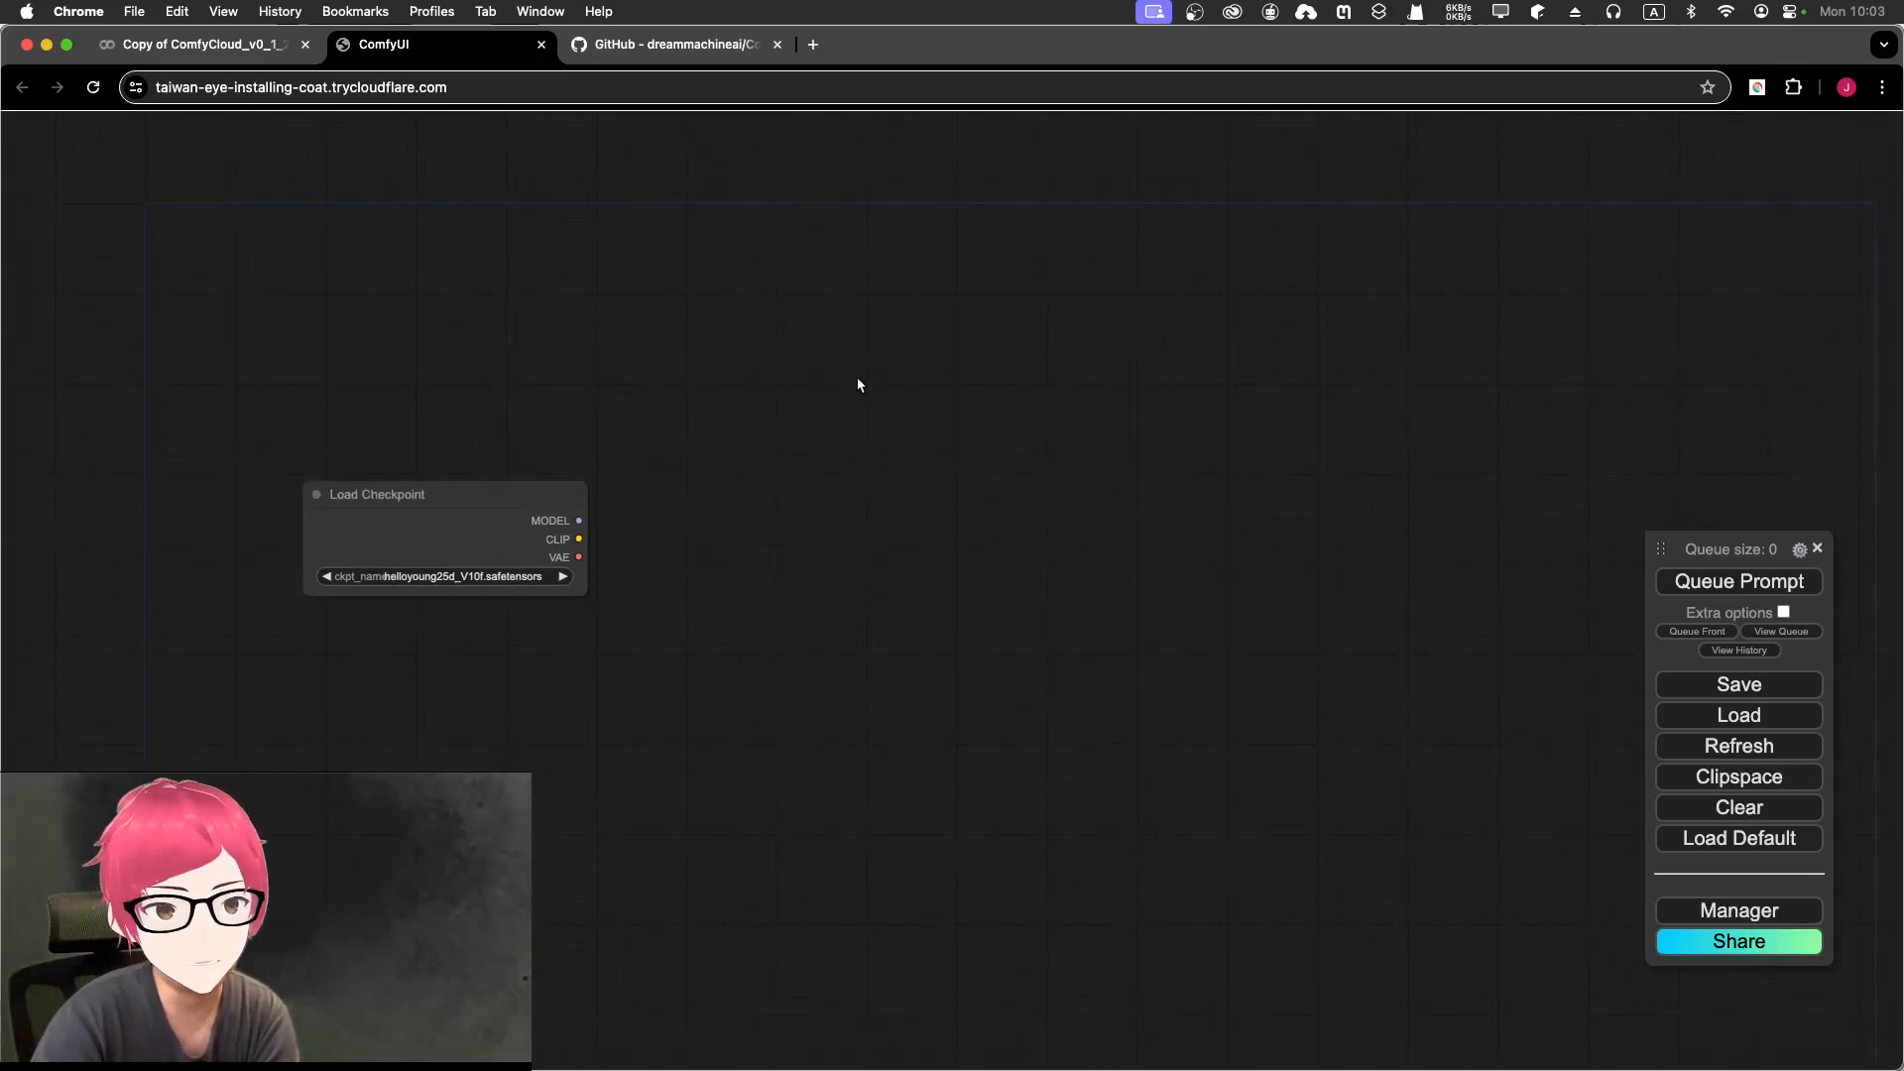
{"action": "double_click", "coordinate": [858, 379]}
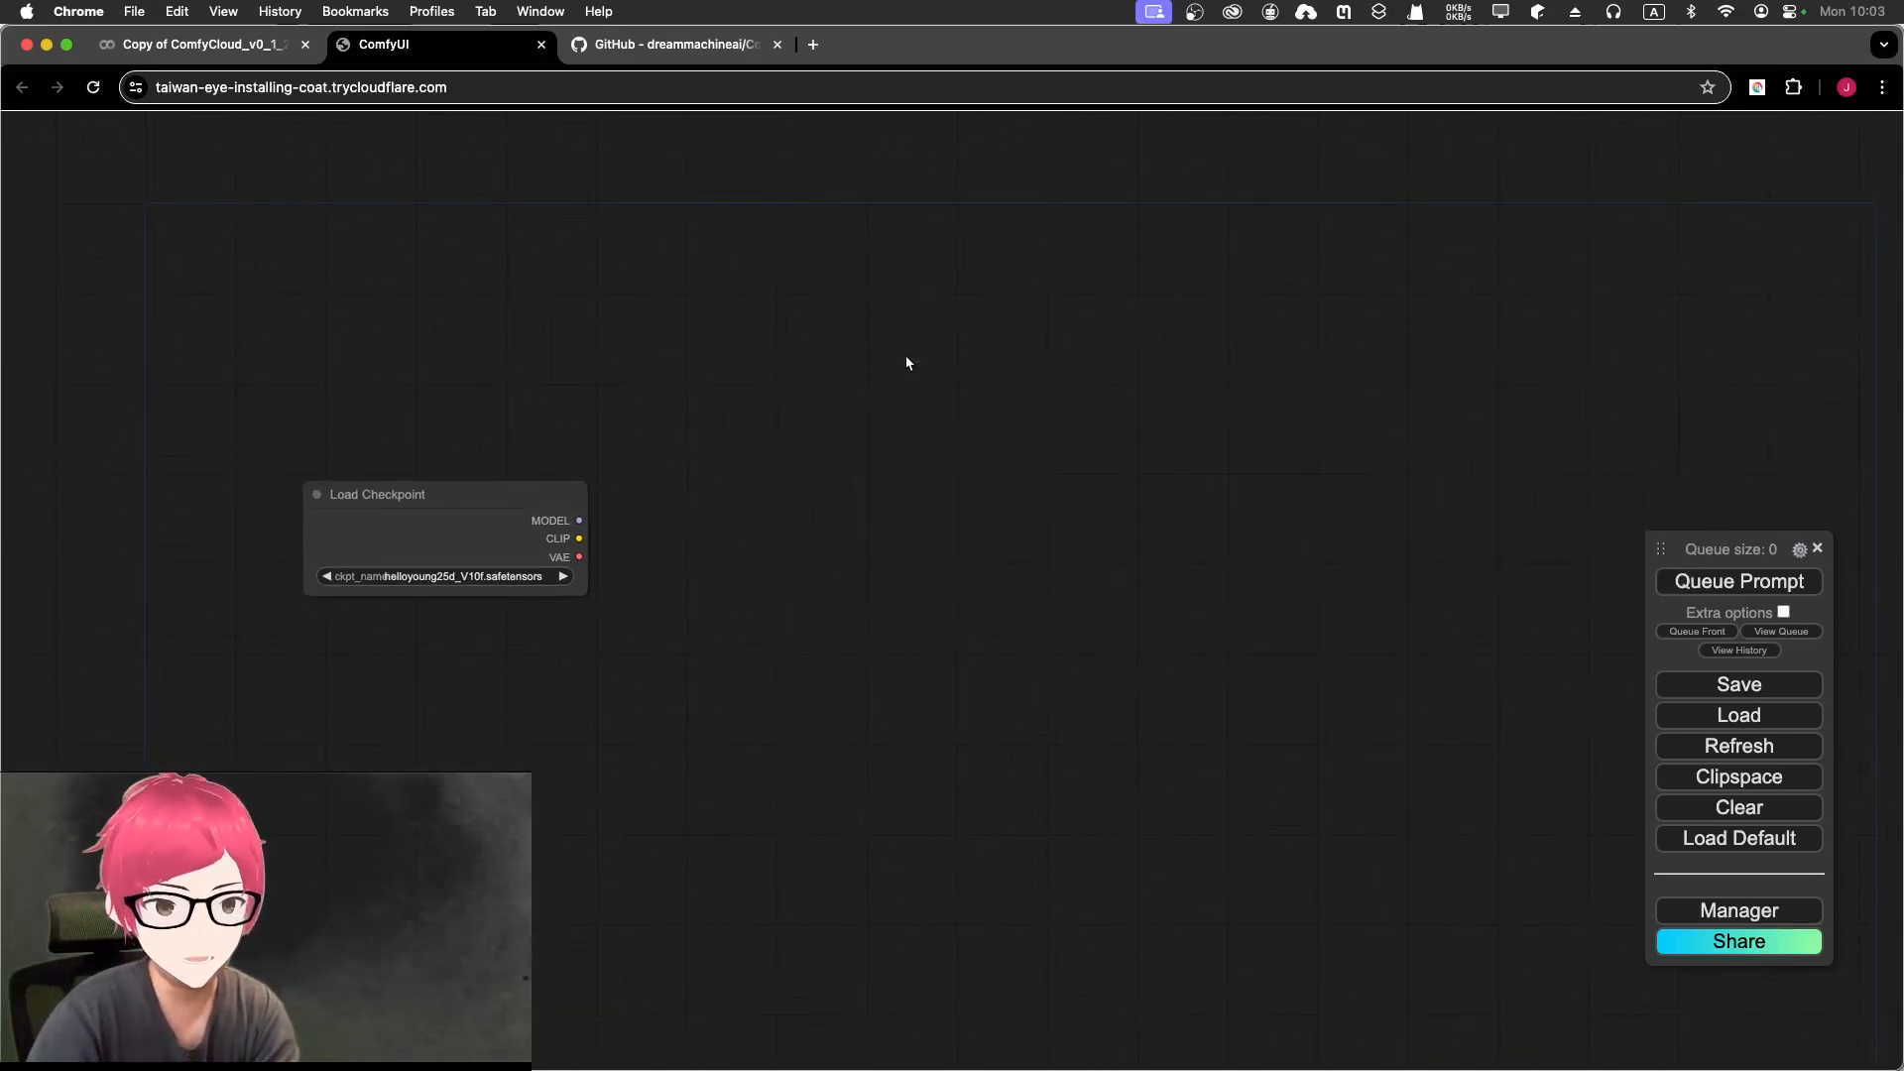
{"action": "double_click", "coordinate": [892, 361]}
{"action": "type", "text": "k"}
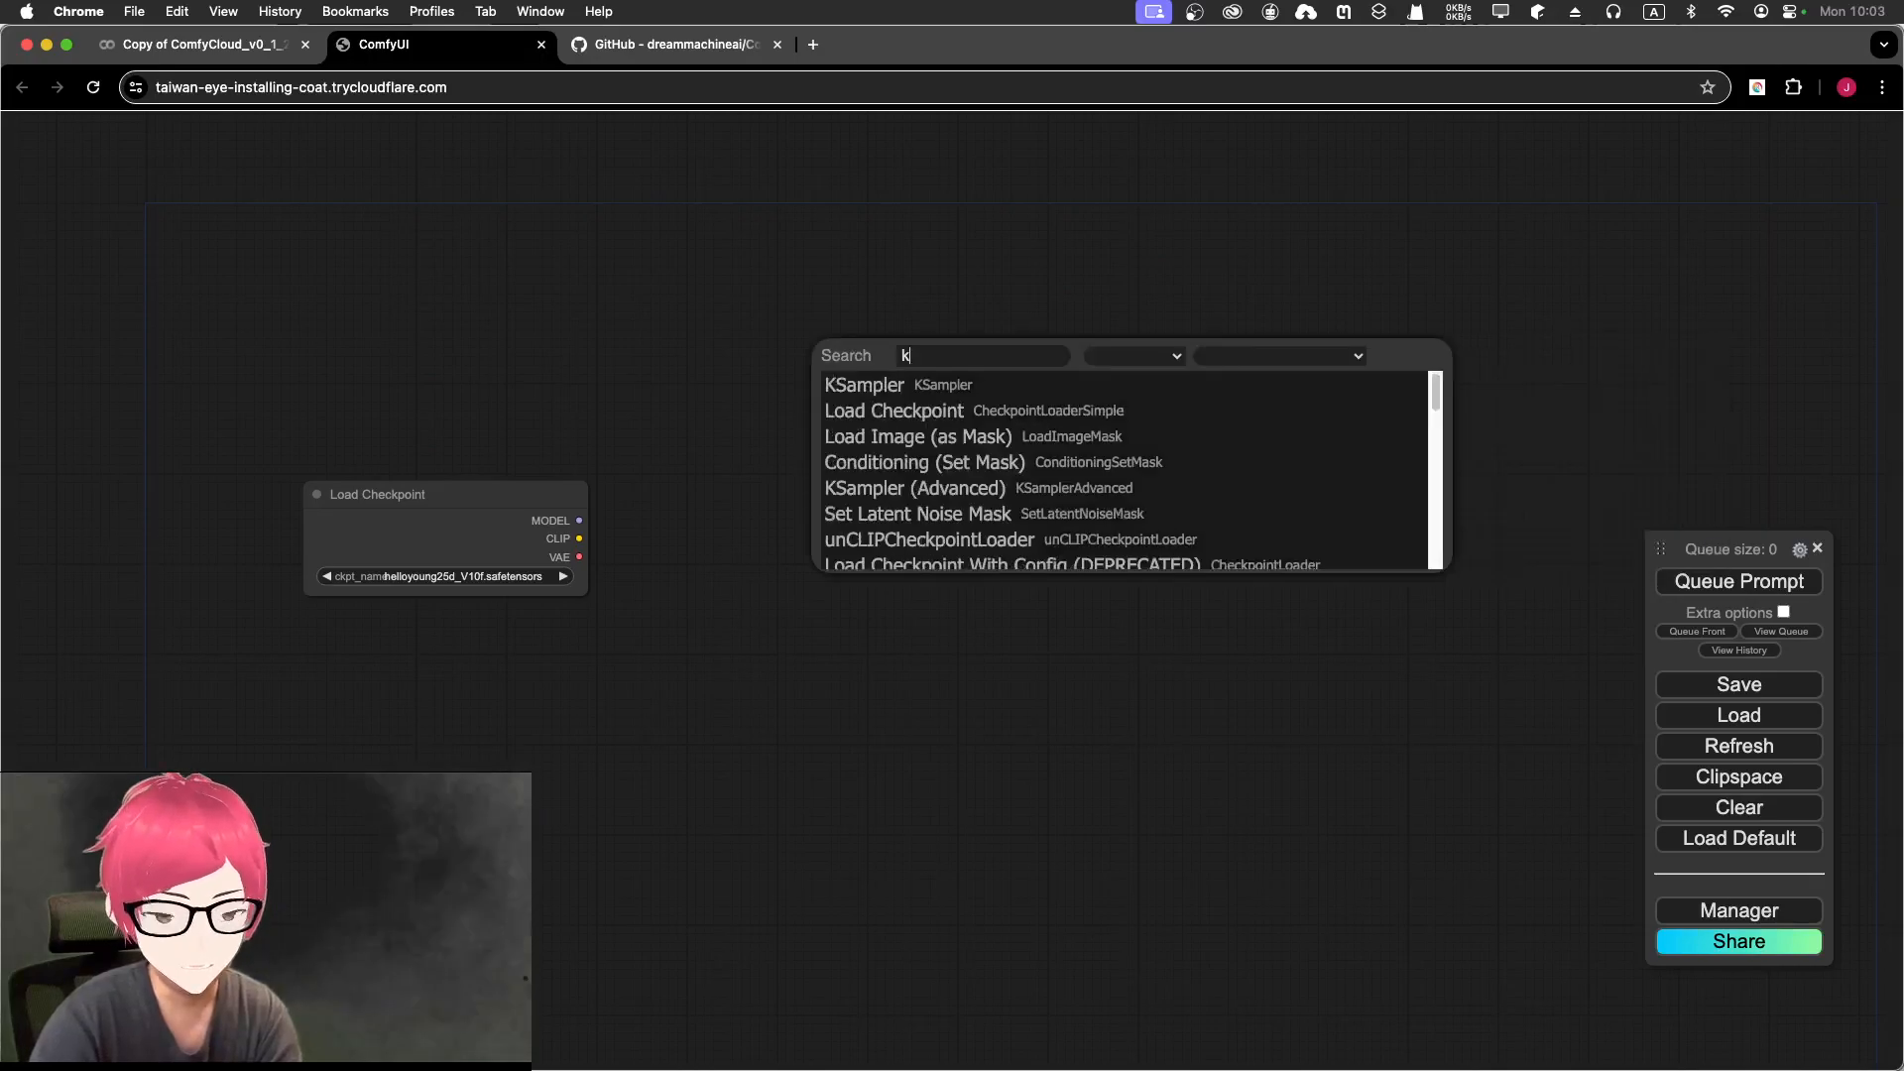
{"action": "left_click", "coordinate": [898, 387]}
{"action": "left_click_drag", "start_coordinate": [991, 338], "coordinate": [973, 331]}
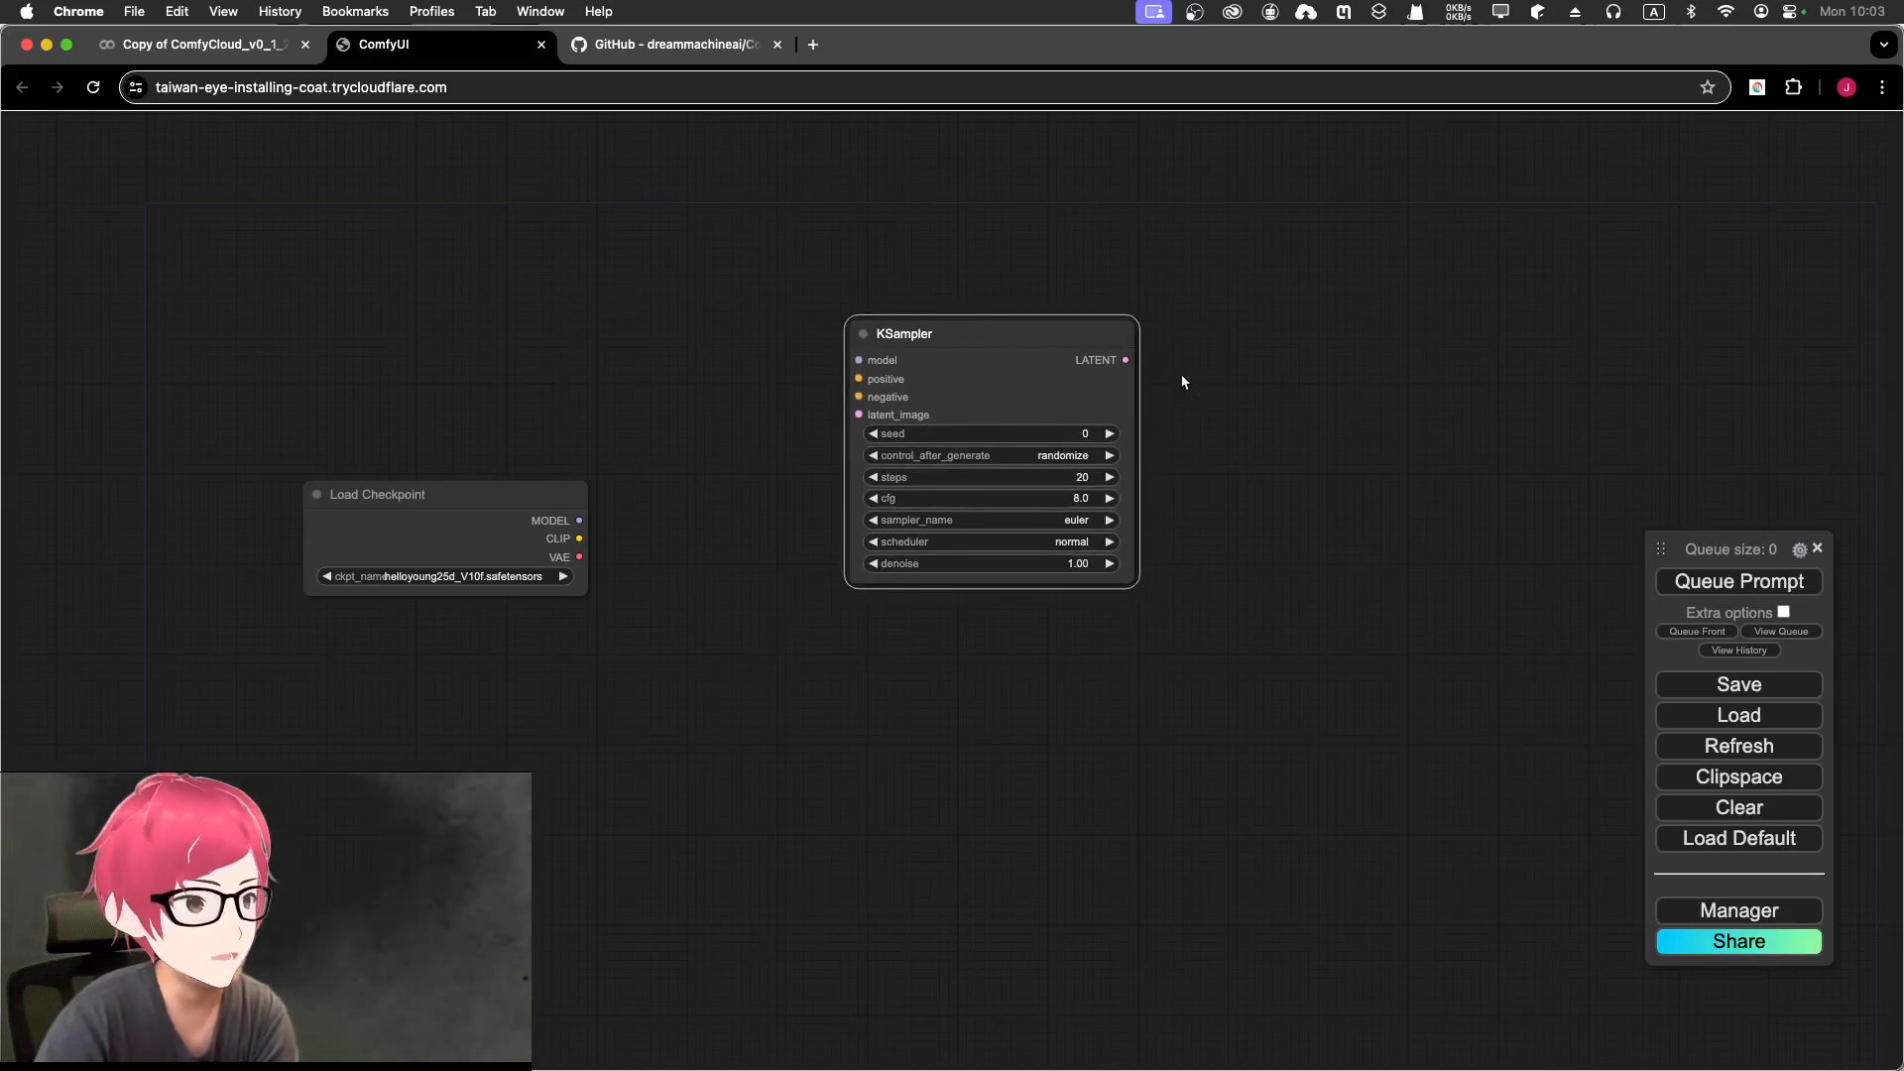
{"action": "right_click", "coordinate": [933, 332]}
{"action": "left_click", "coordinate": [1002, 687]}
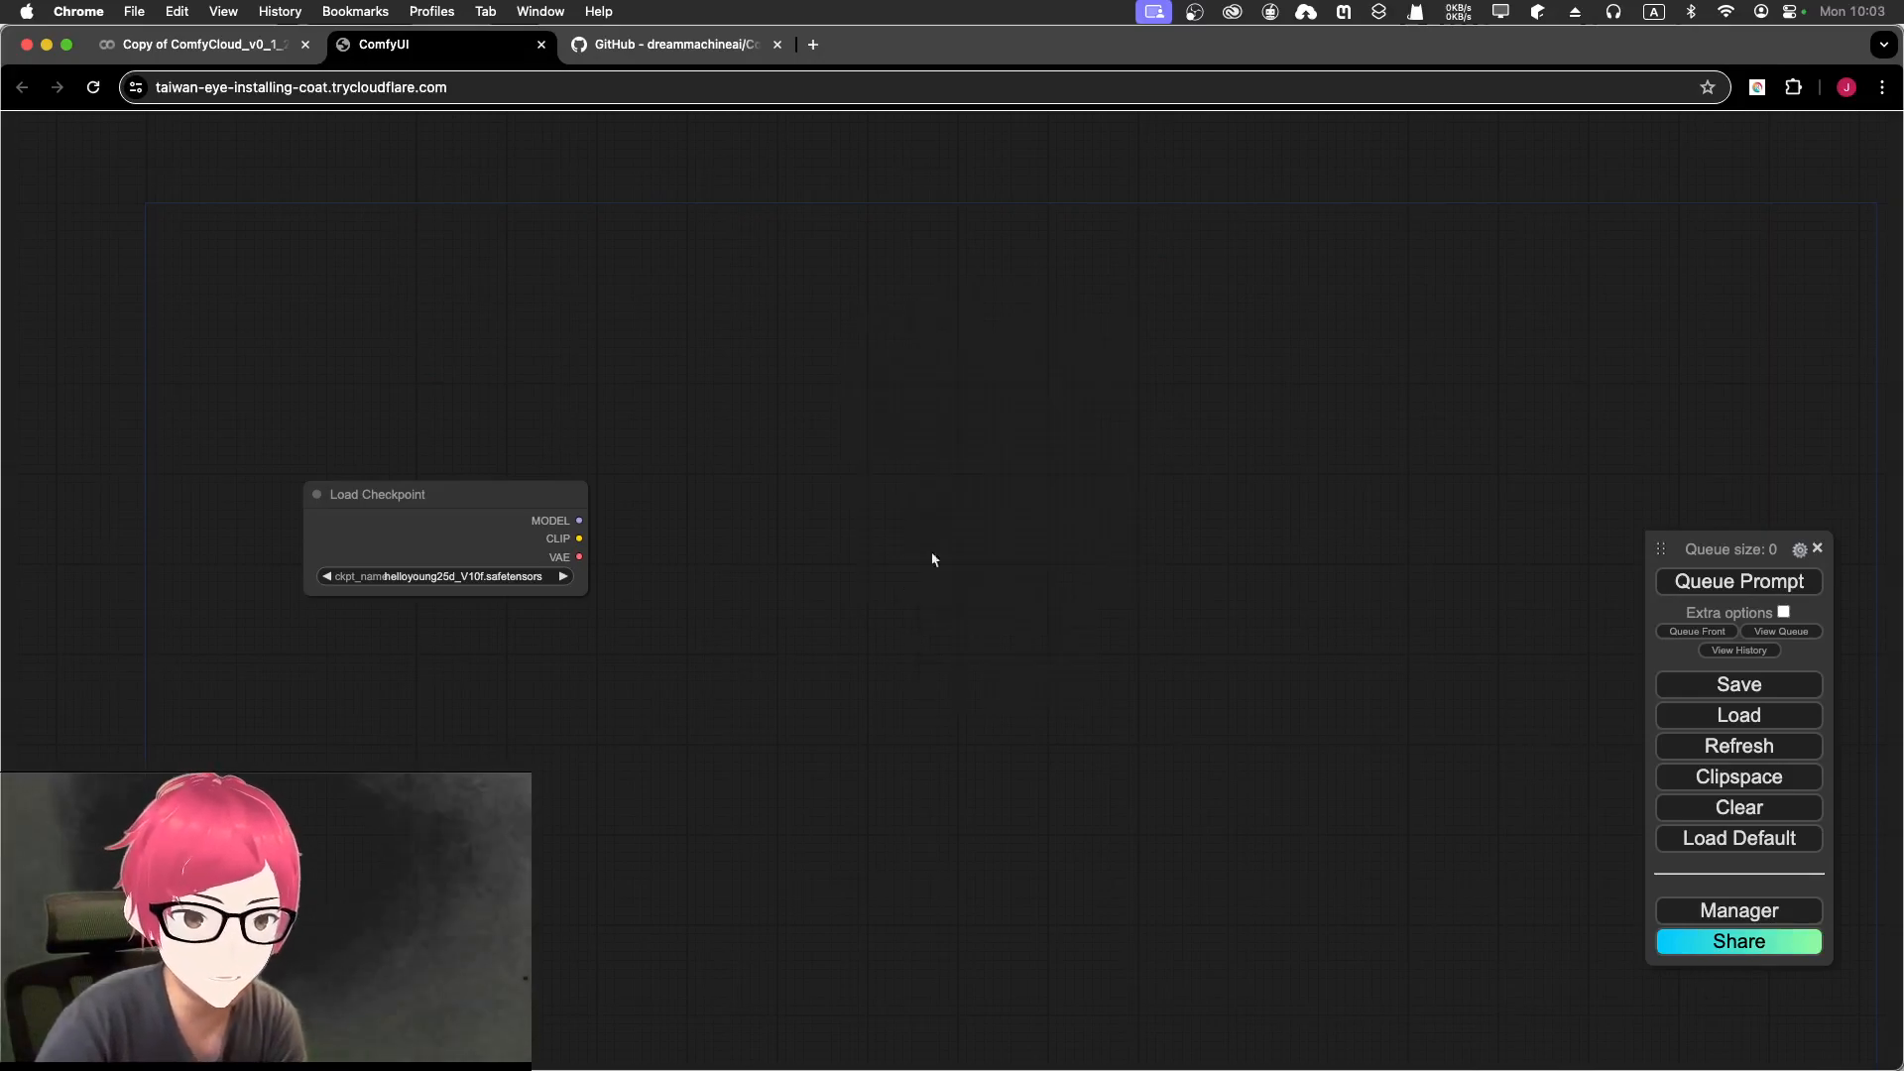
Step: Add a KSampler node from the sampling category and place it to the right of Load Checkpoint
{"action": "right_click", "coordinate": [876, 400]}
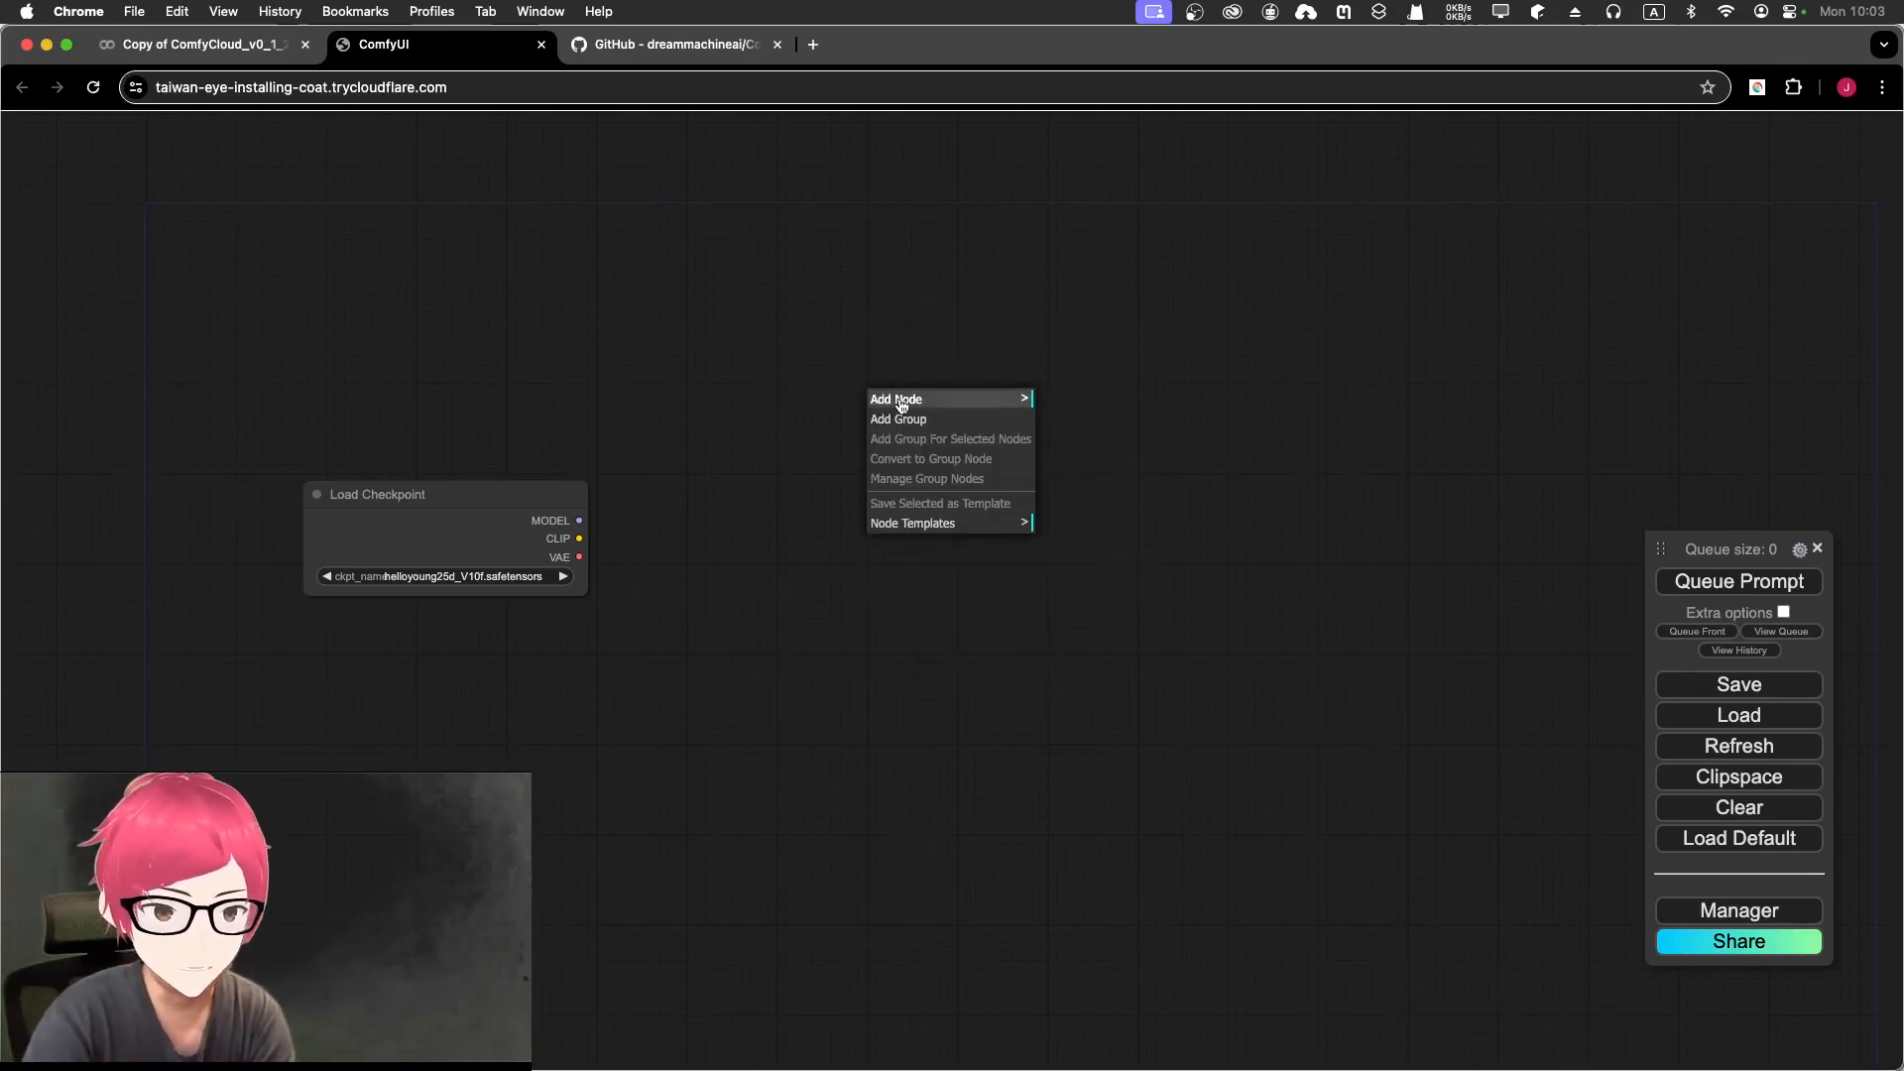
{"action": "left_click", "coordinate": [895, 399]}
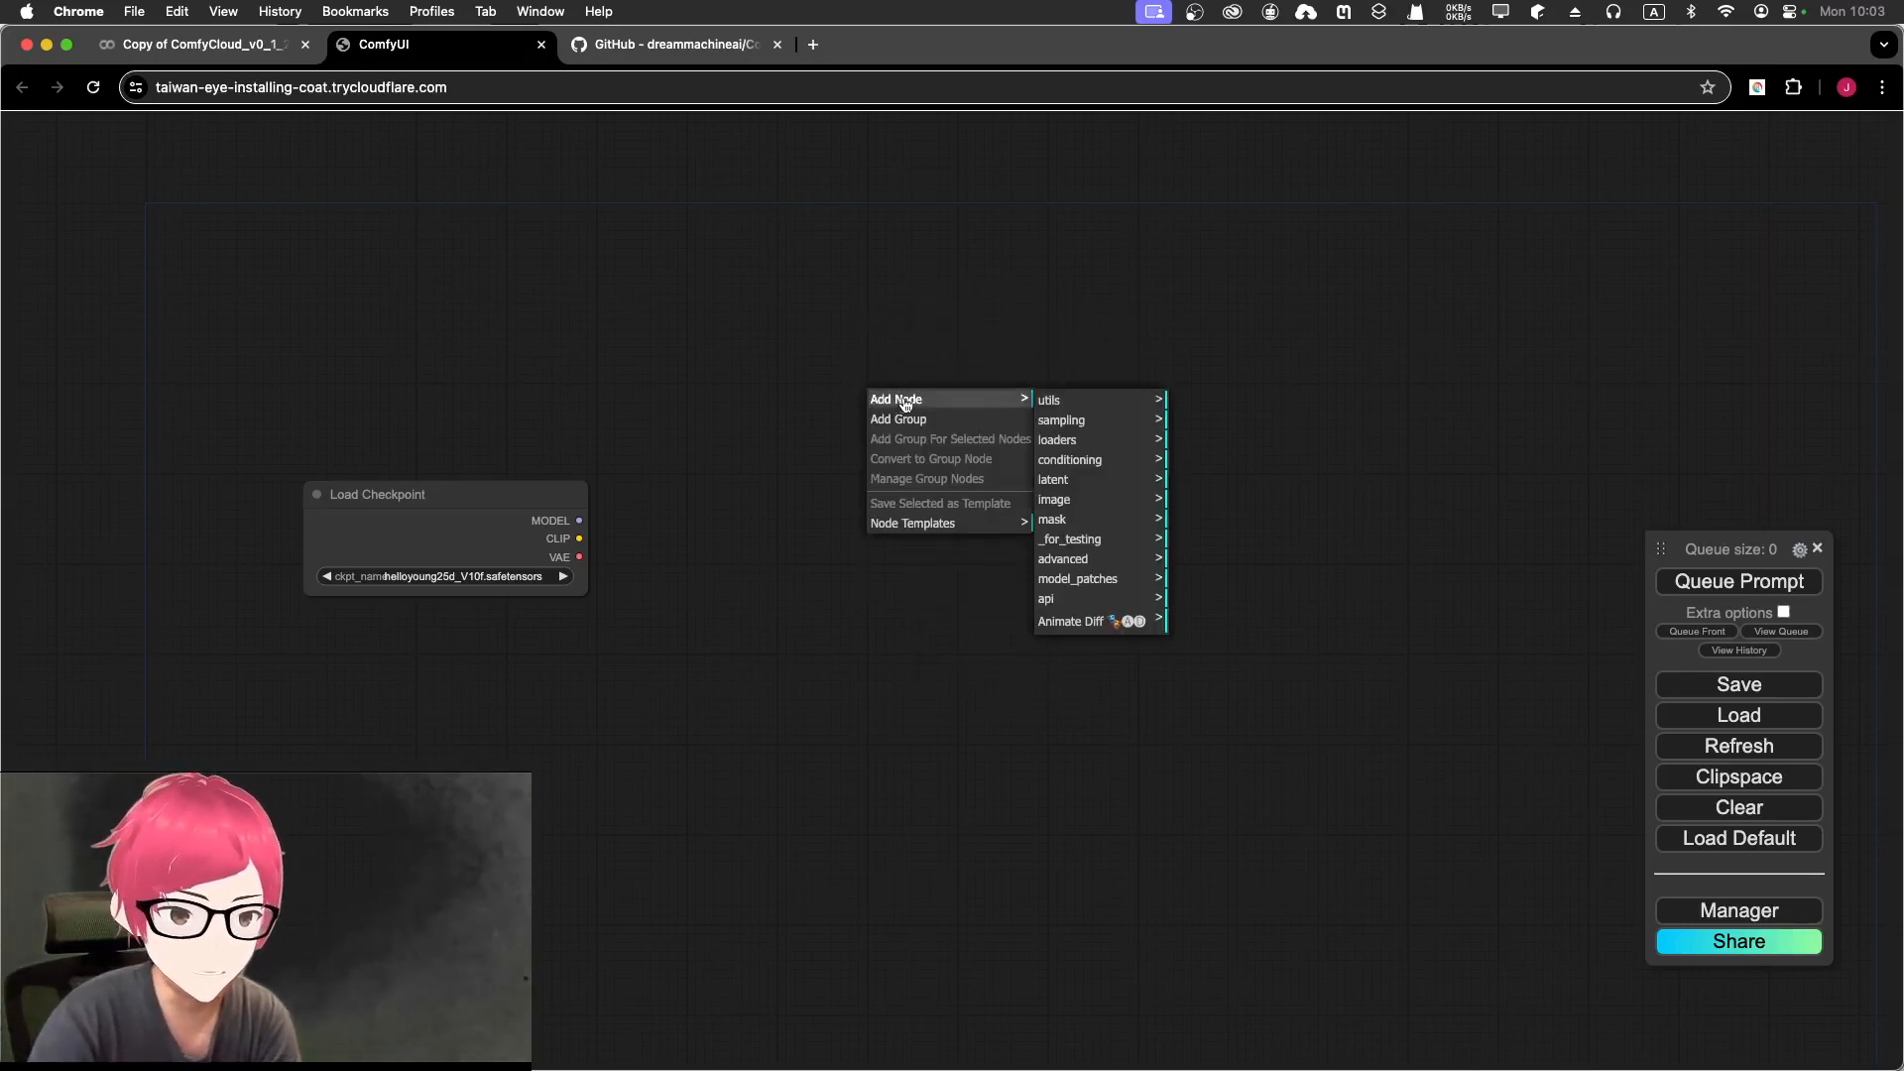
{"action": "left_click", "coordinate": [1109, 423]}
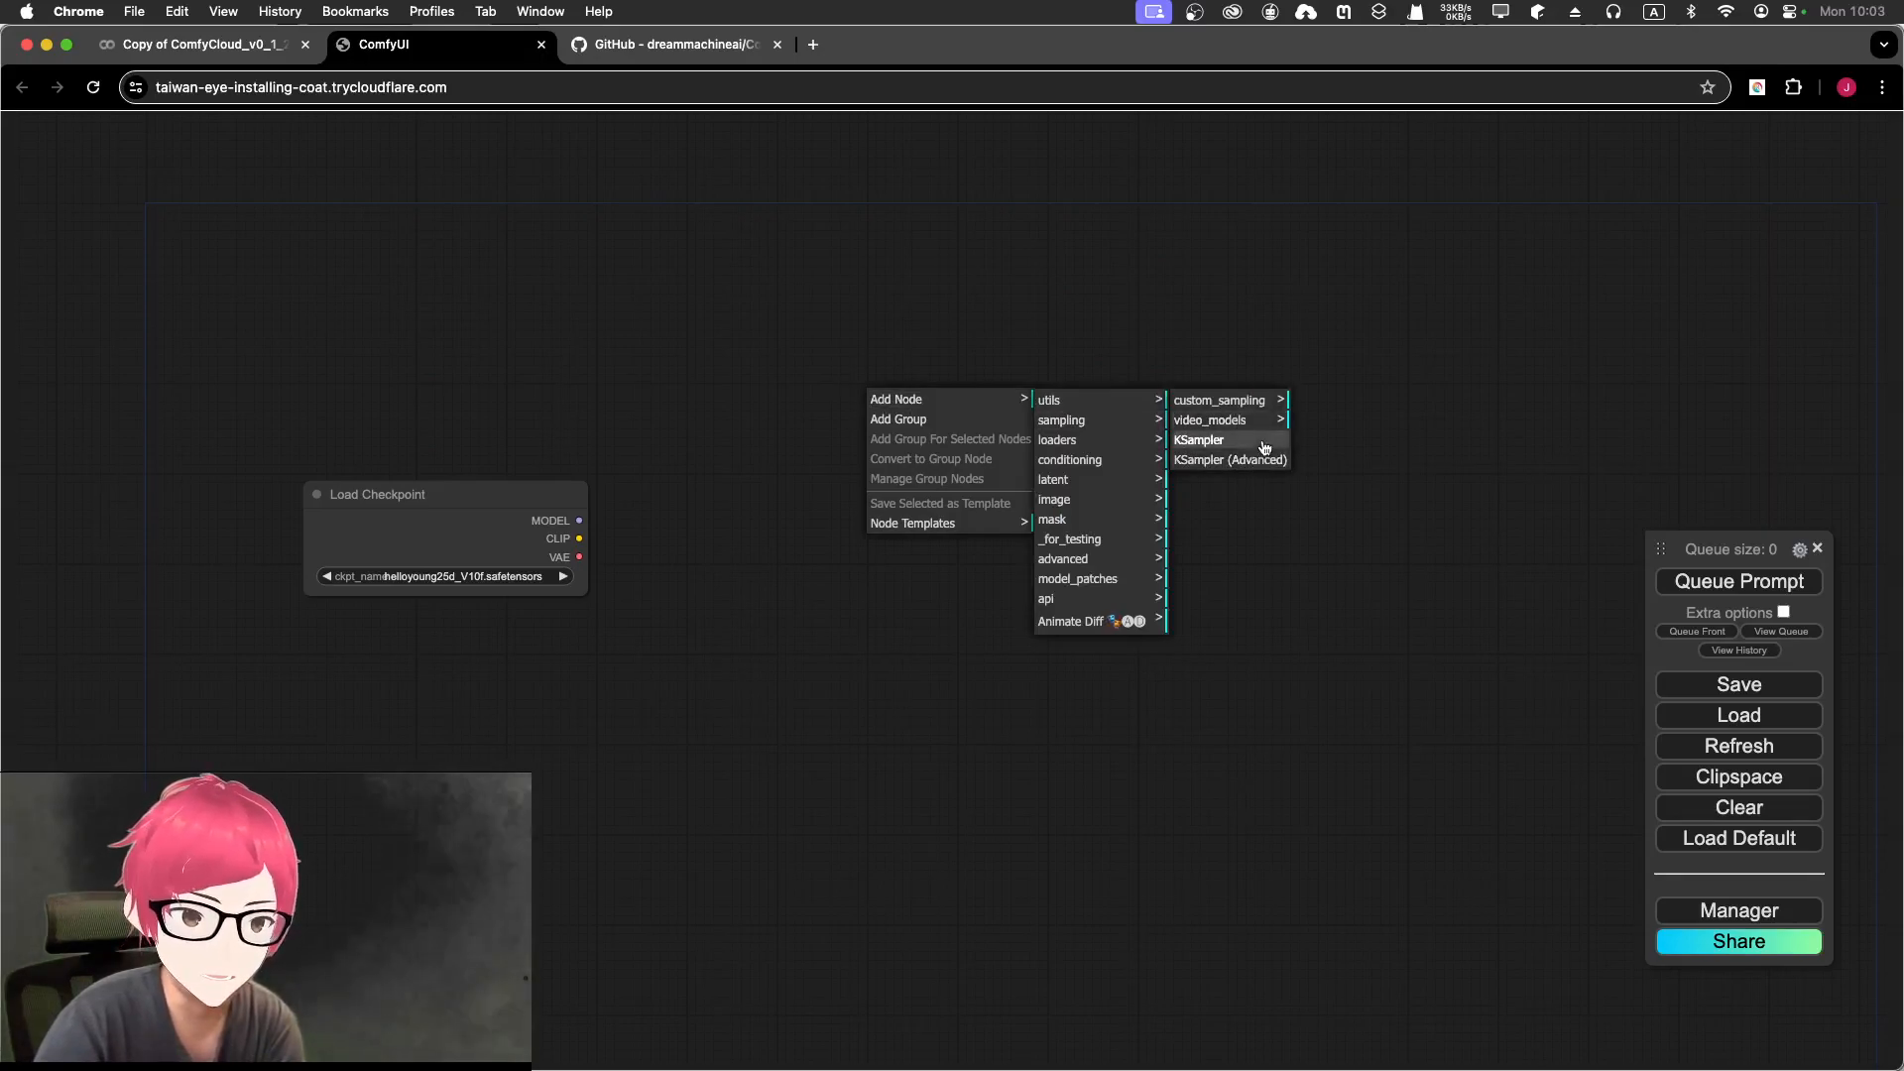
{"action": "left_click", "coordinate": [1230, 440]}
{"action": "left_click_drag", "start_coordinate": [1021, 387], "coordinate": [951, 343]}
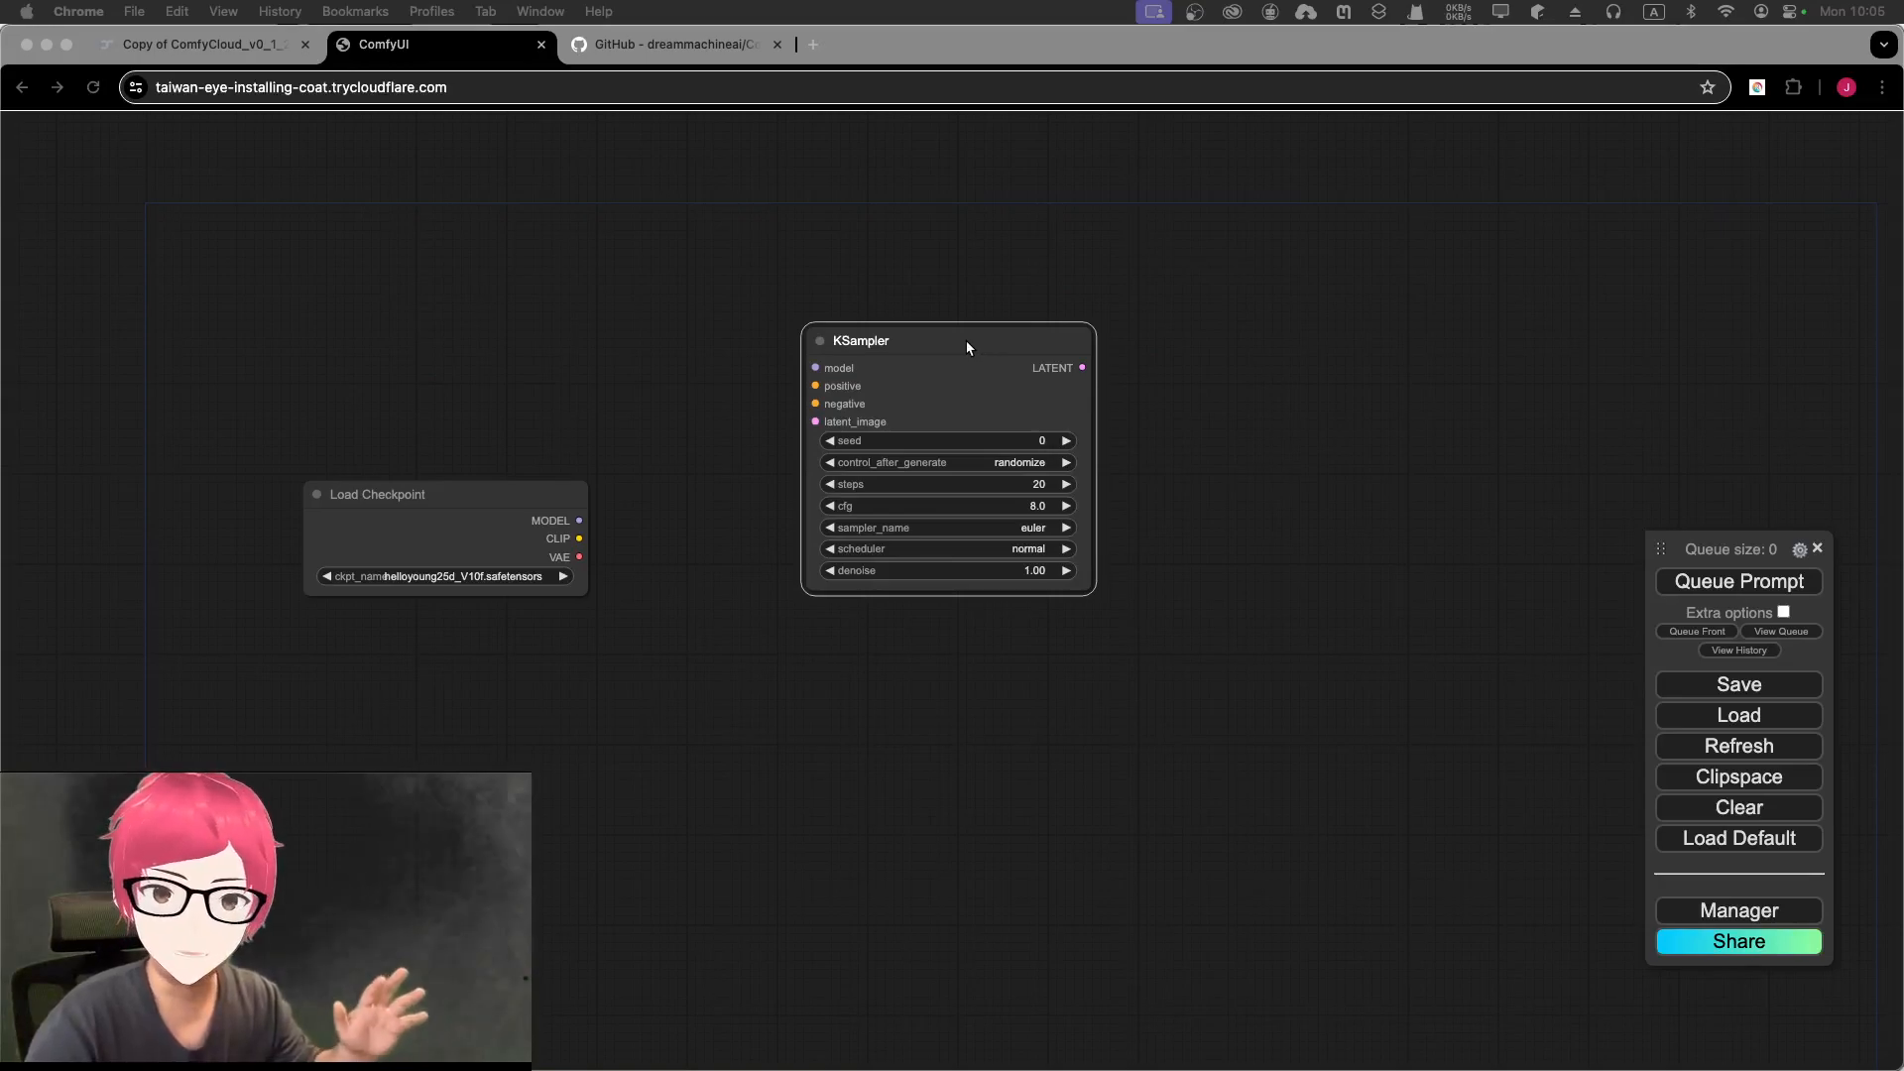
Step: Spread the KSampler and Load Checkpoint nodes apart to leave a wide gap between them
{"action": "left_click", "coordinate": [940, 342]}
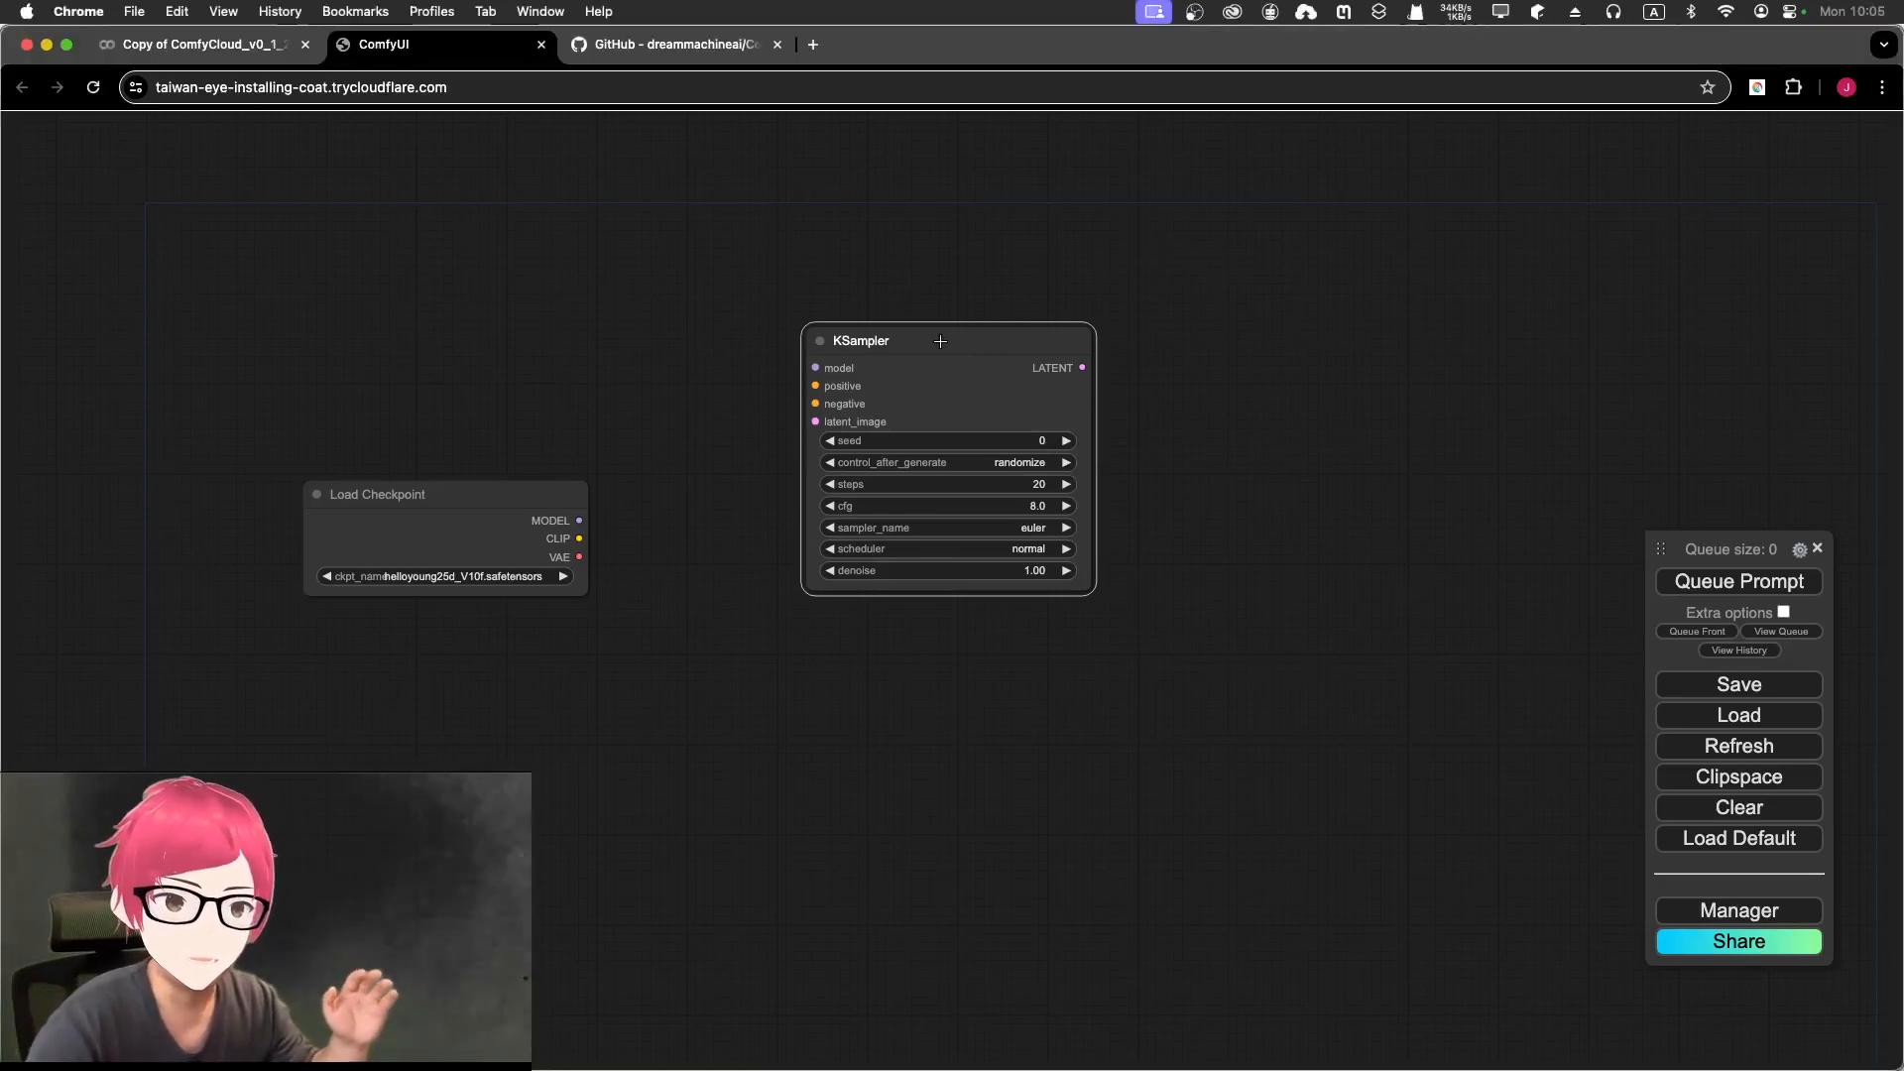
{"action": "left_click_drag", "start_coordinate": [940, 341], "coordinate": [1134, 275]}
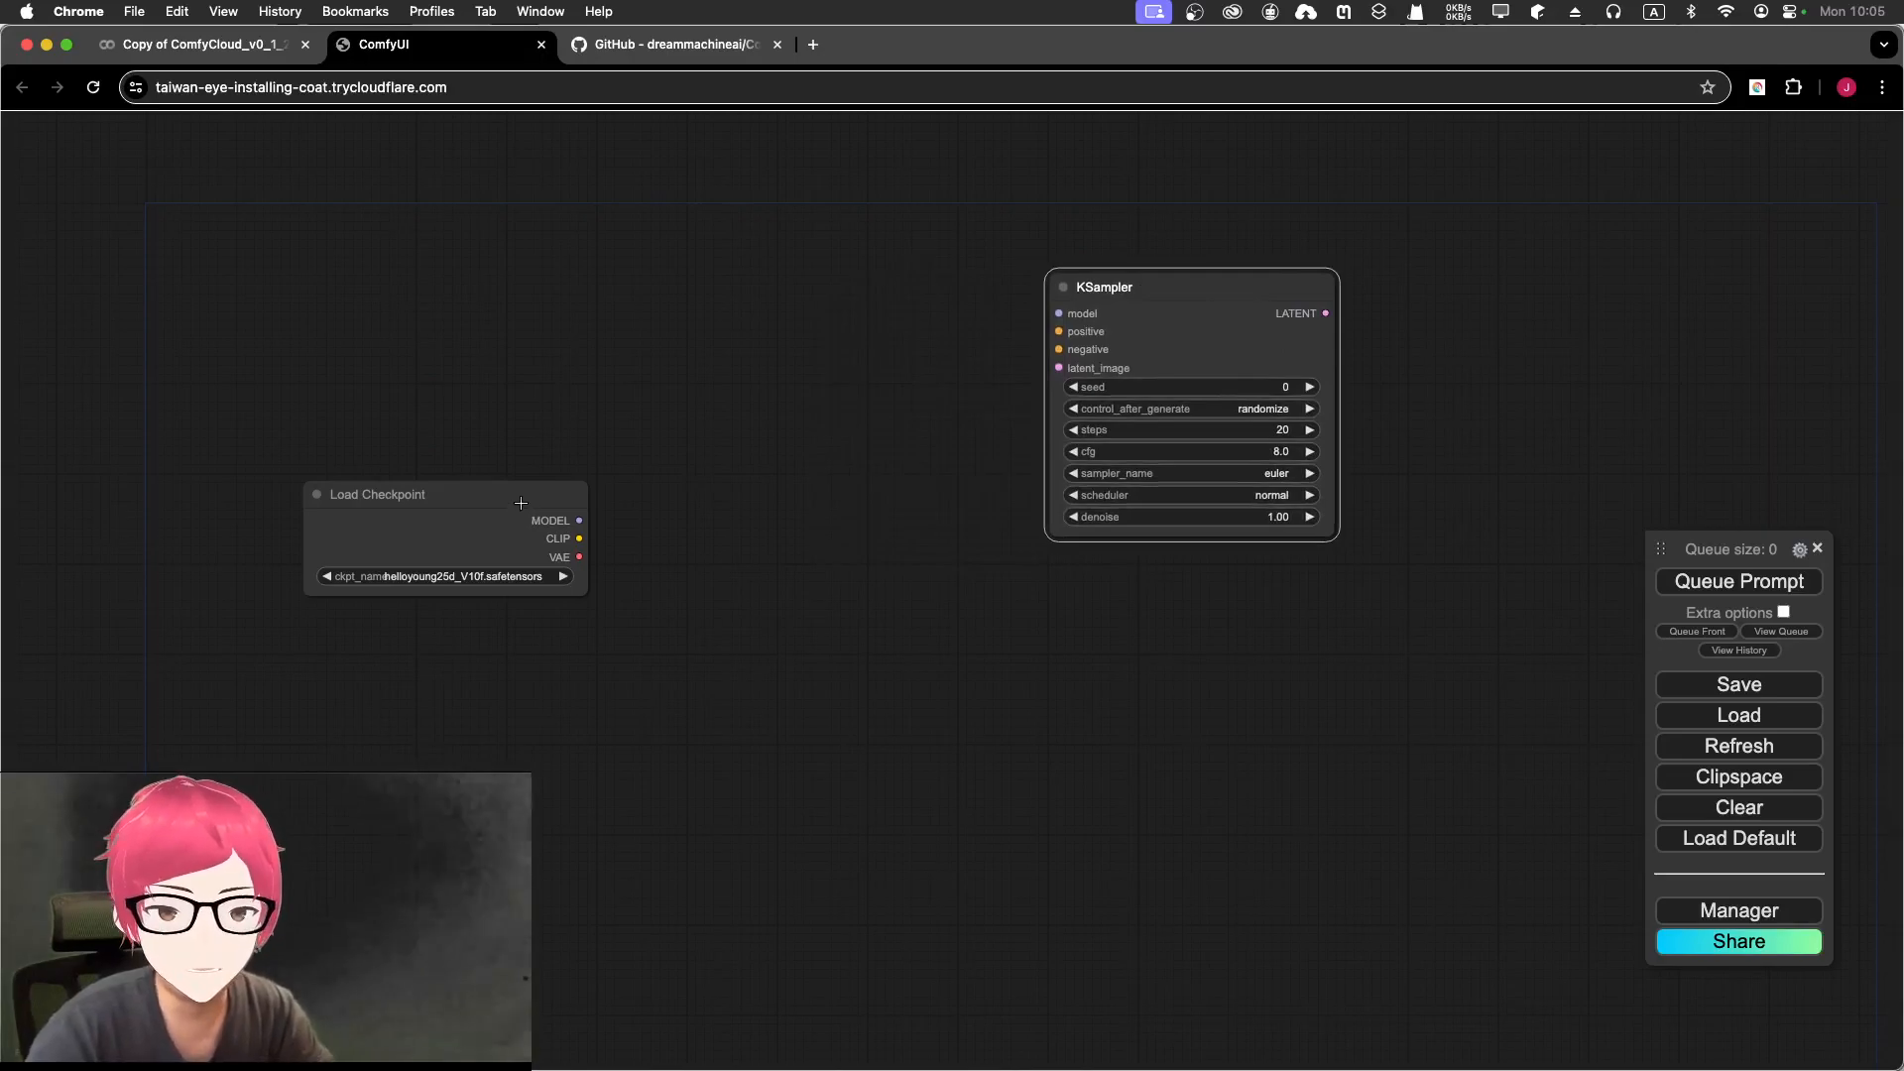
{"action": "left_click_drag", "start_coordinate": [521, 504], "coordinate": [405, 511]}
{"action": "left_click", "coordinate": [1106, 424]}
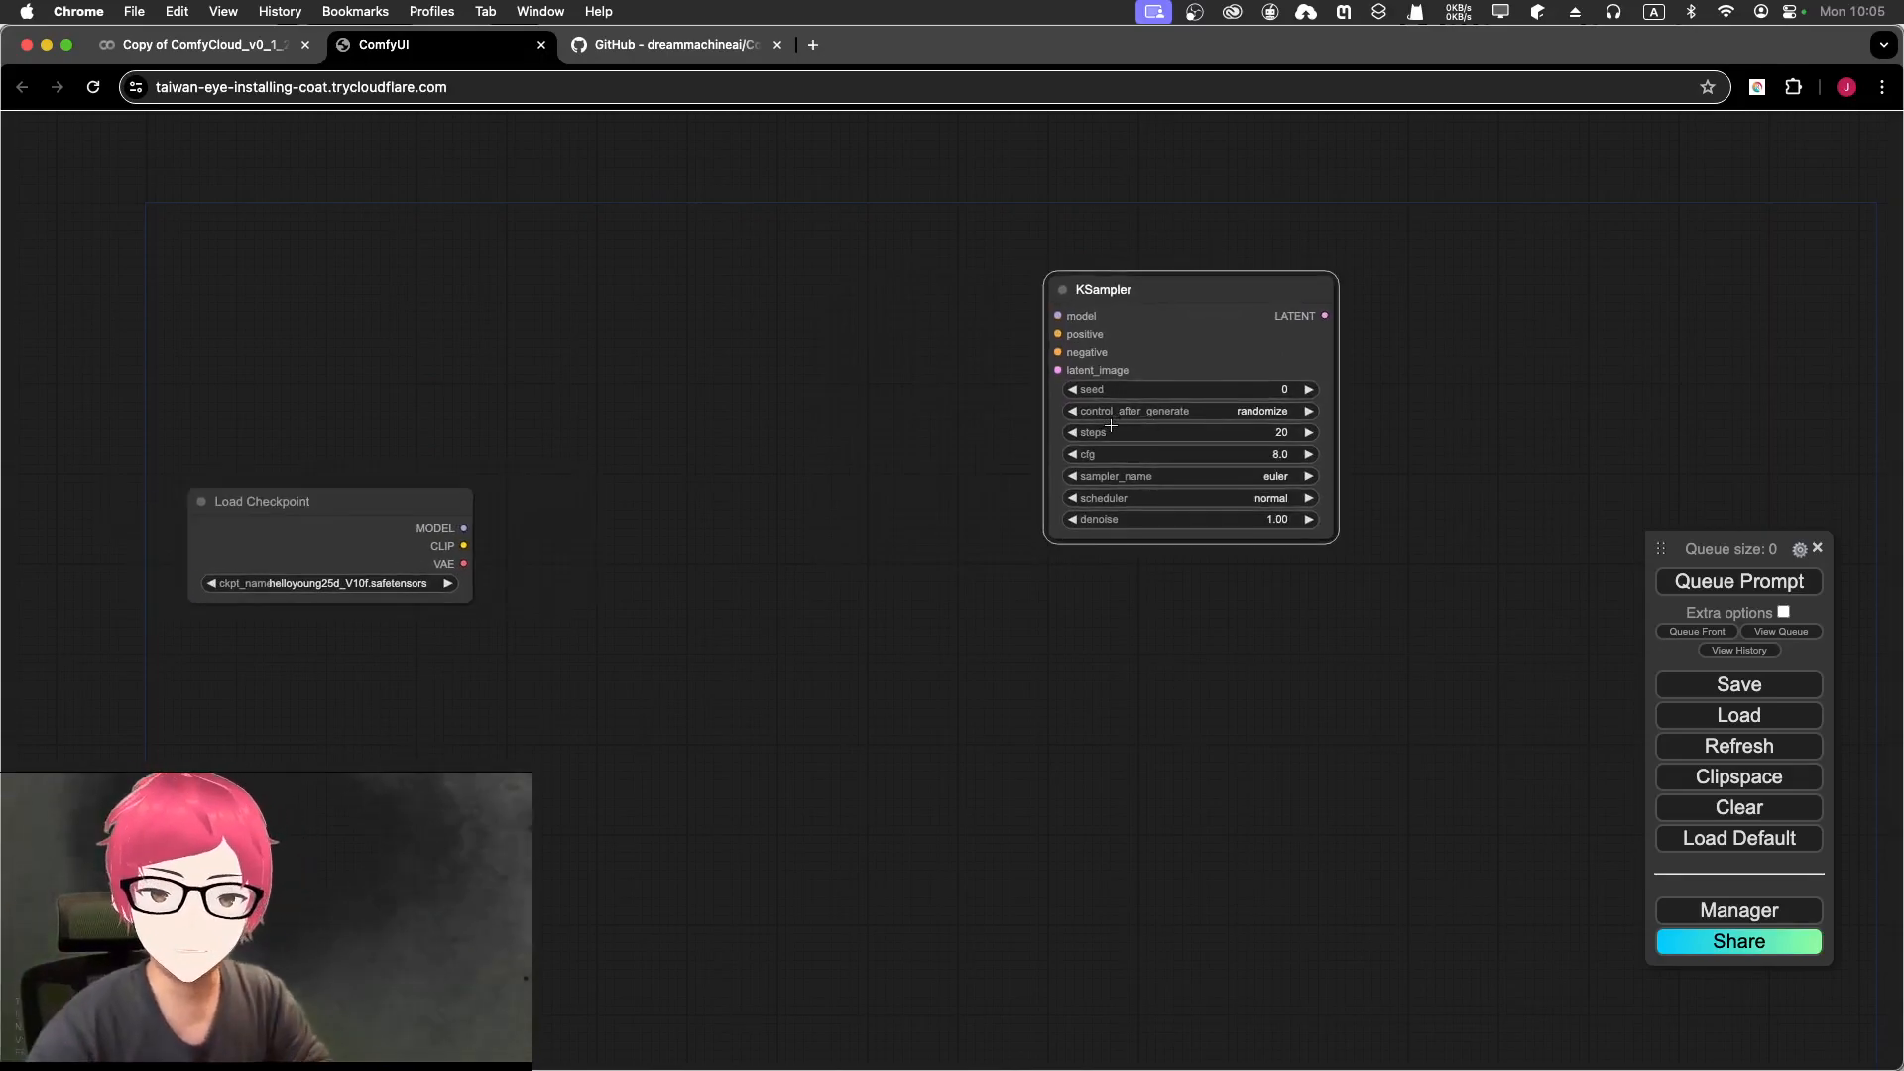
Step: Search the nodes for "clip" and place a CLIP Text Encode (Prompt) node between Load Checkpoint and KSampler
{"action": "left_click", "coordinate": [615, 383]}
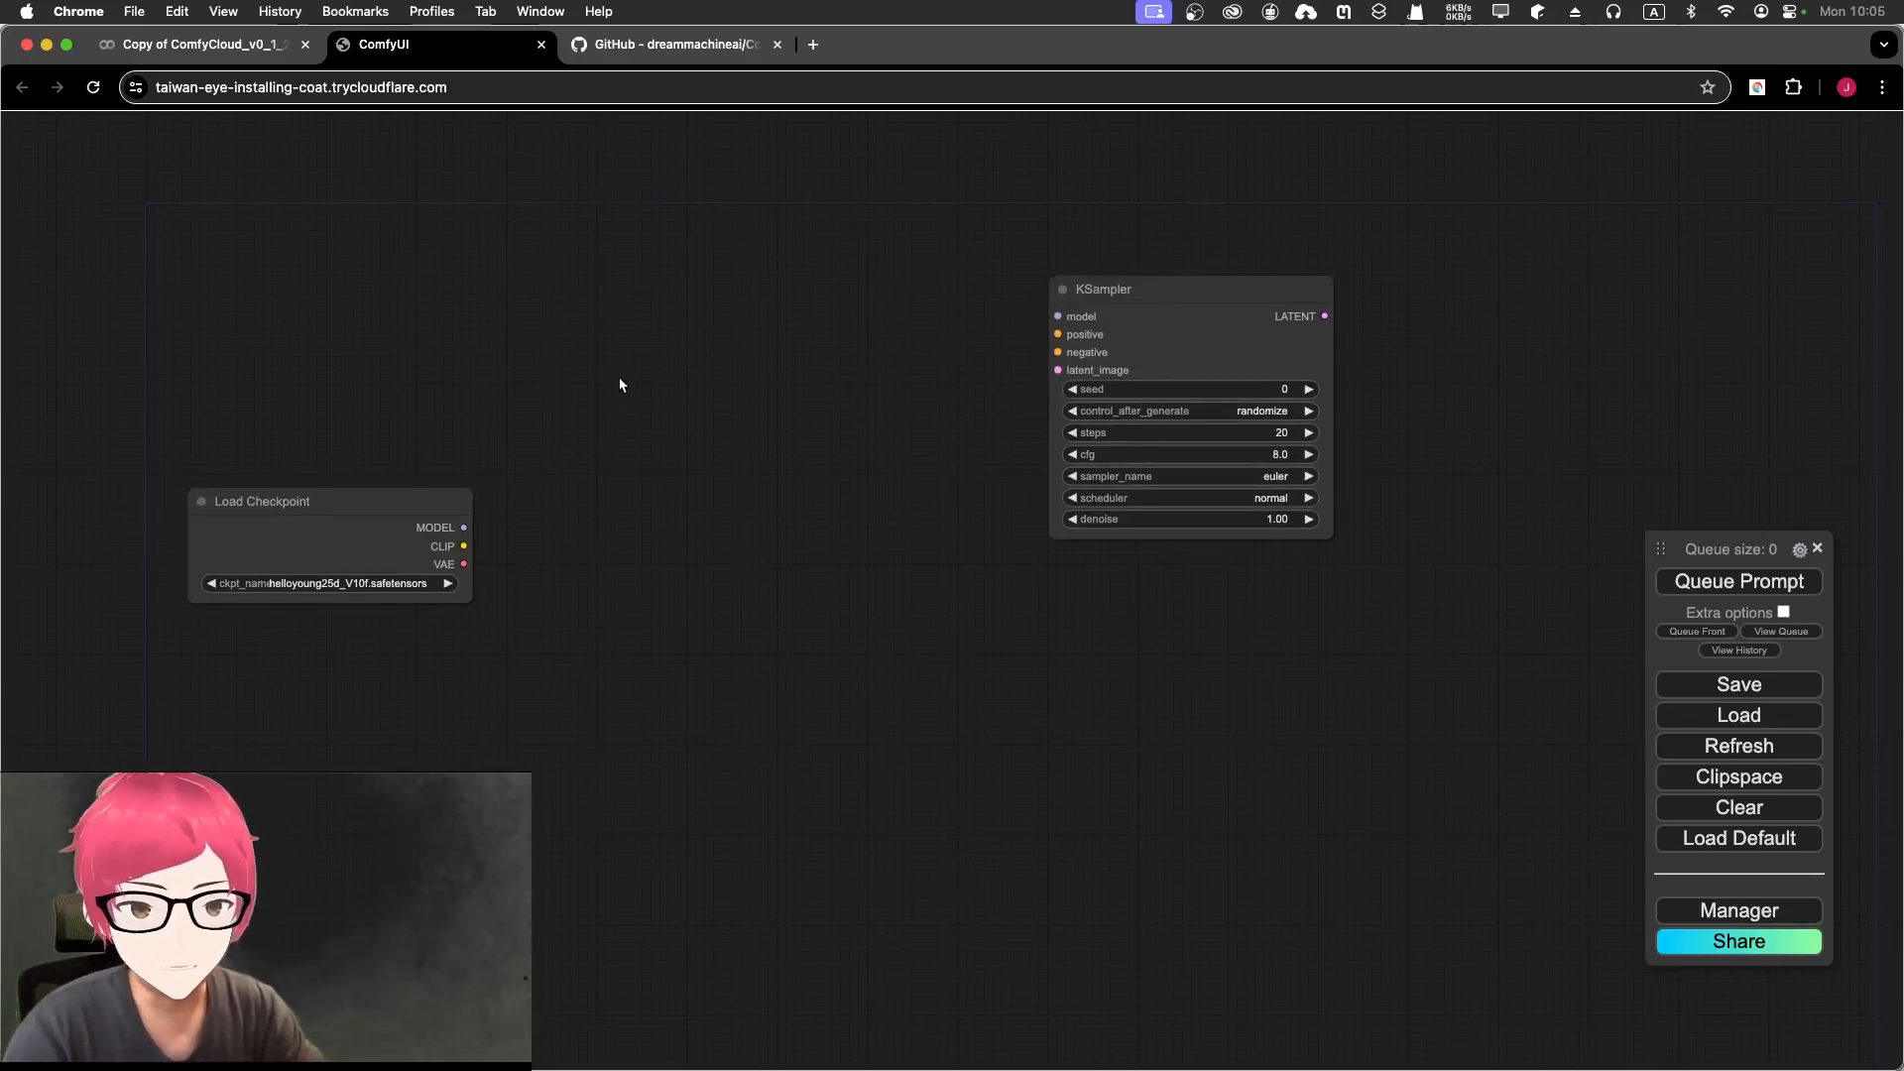
{"action": "double_click", "coordinate": [620, 380]}
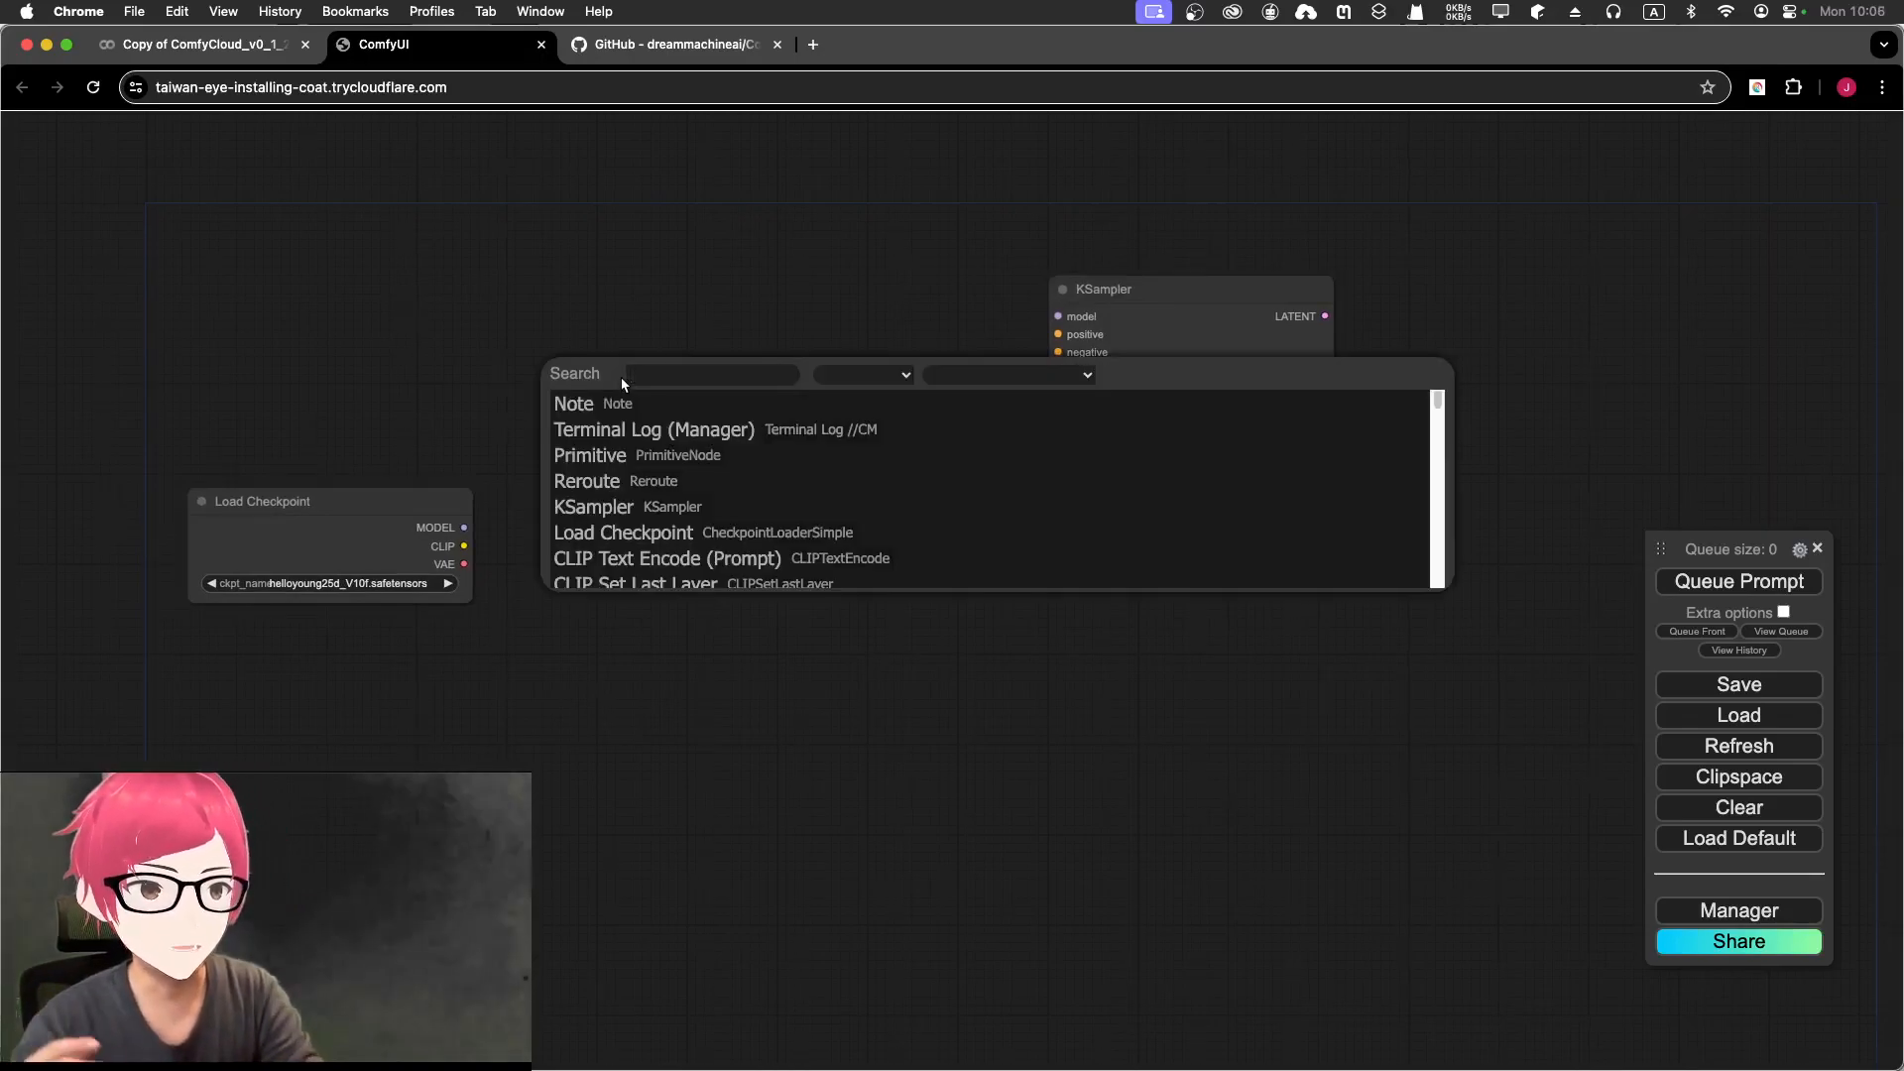
{"action": "type", "text": "clip"}
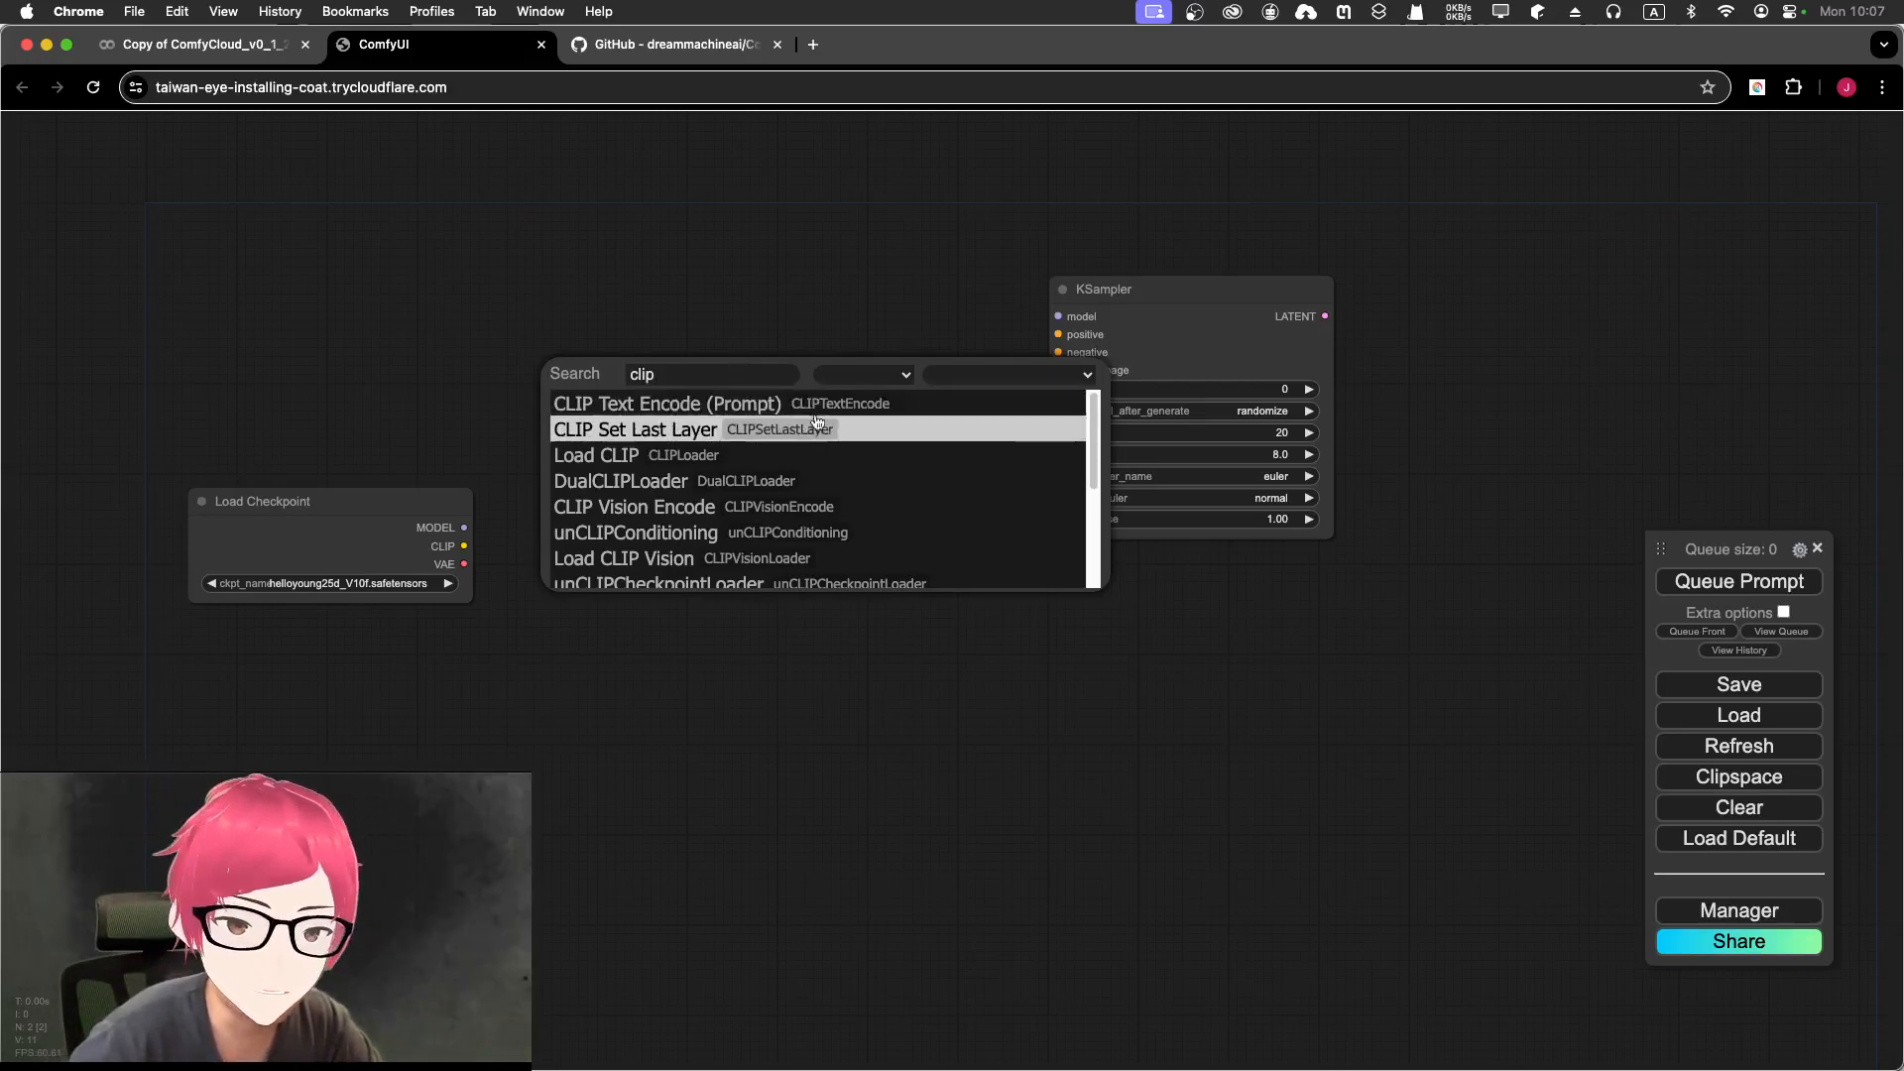
{"action": "left_click", "coordinate": [717, 415]}
{"action": "left_click_drag", "start_coordinate": [751, 363], "coordinate": [738, 321]}
Step: Enter "Fire" as the prompt text in the CLIP Text Encode (Prompt) node
{"action": "left_click", "coordinate": [669, 405]}
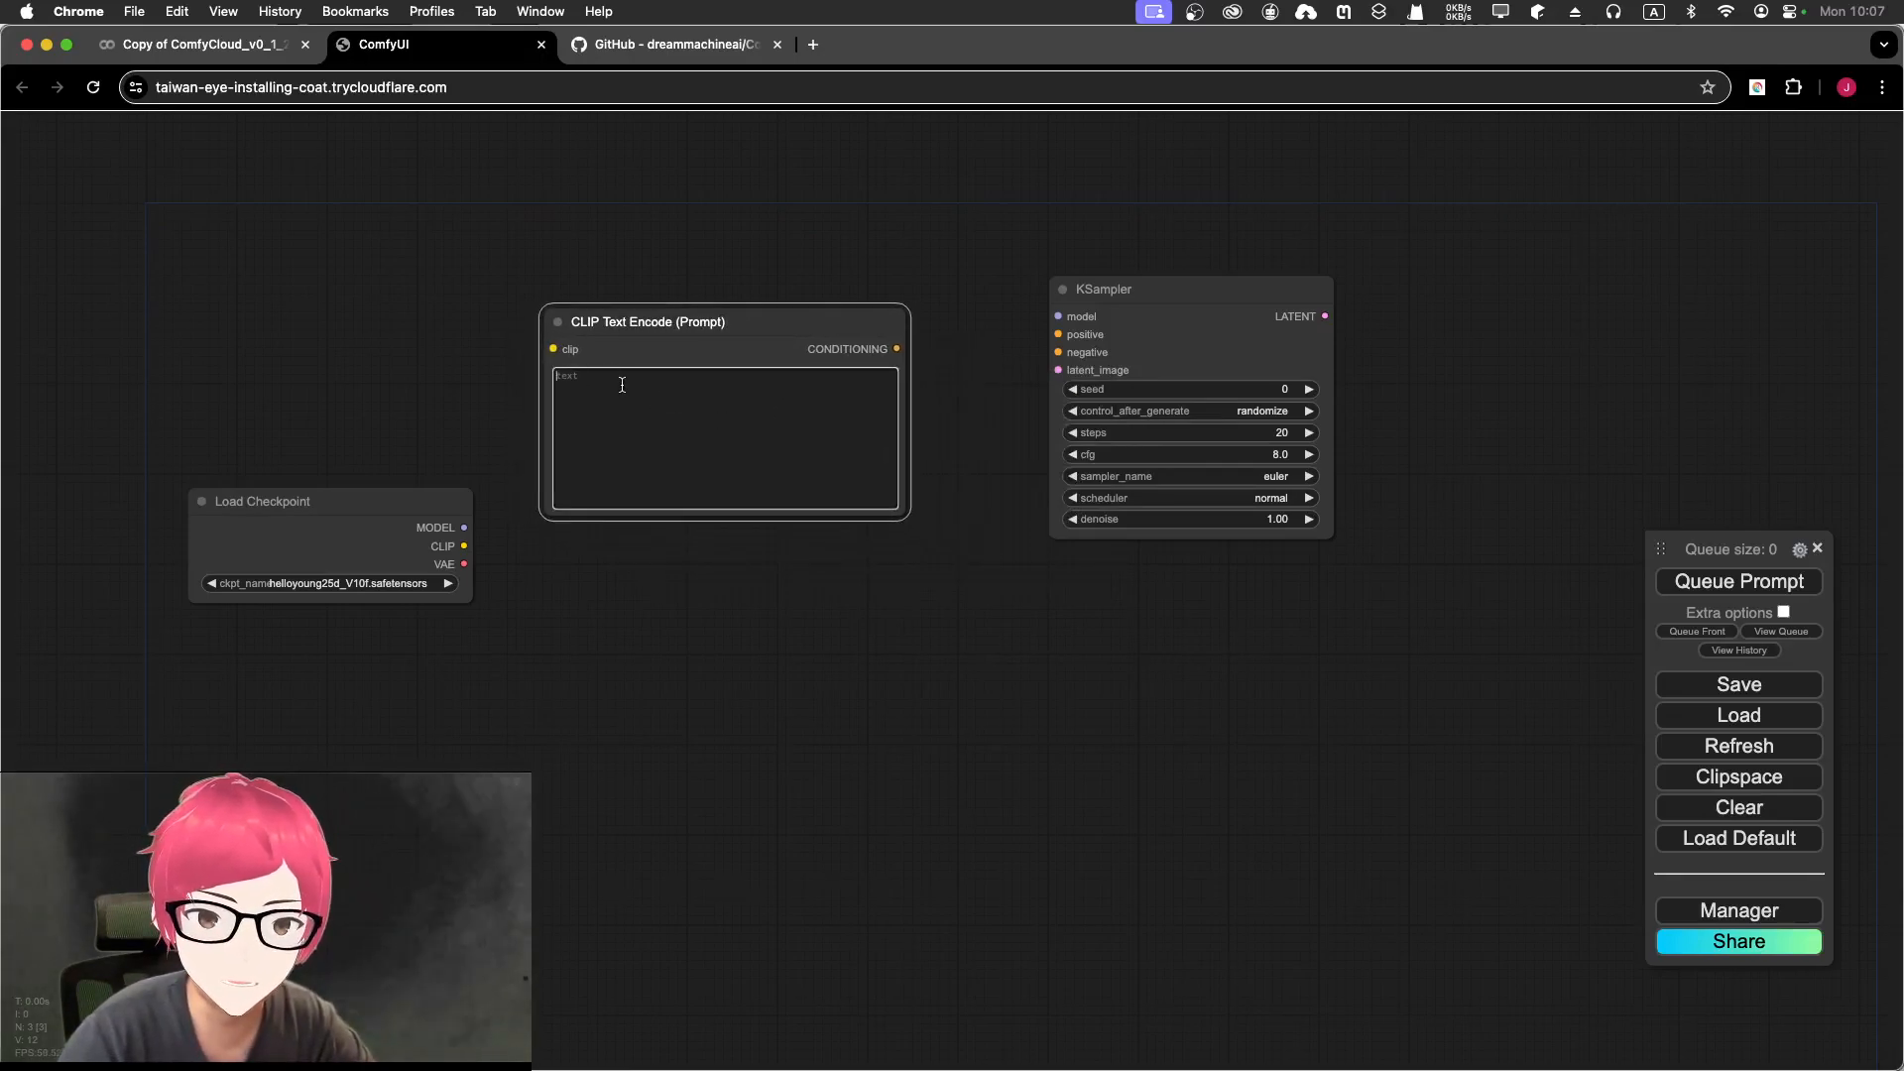
{"action": "type", "text": "FIre"}
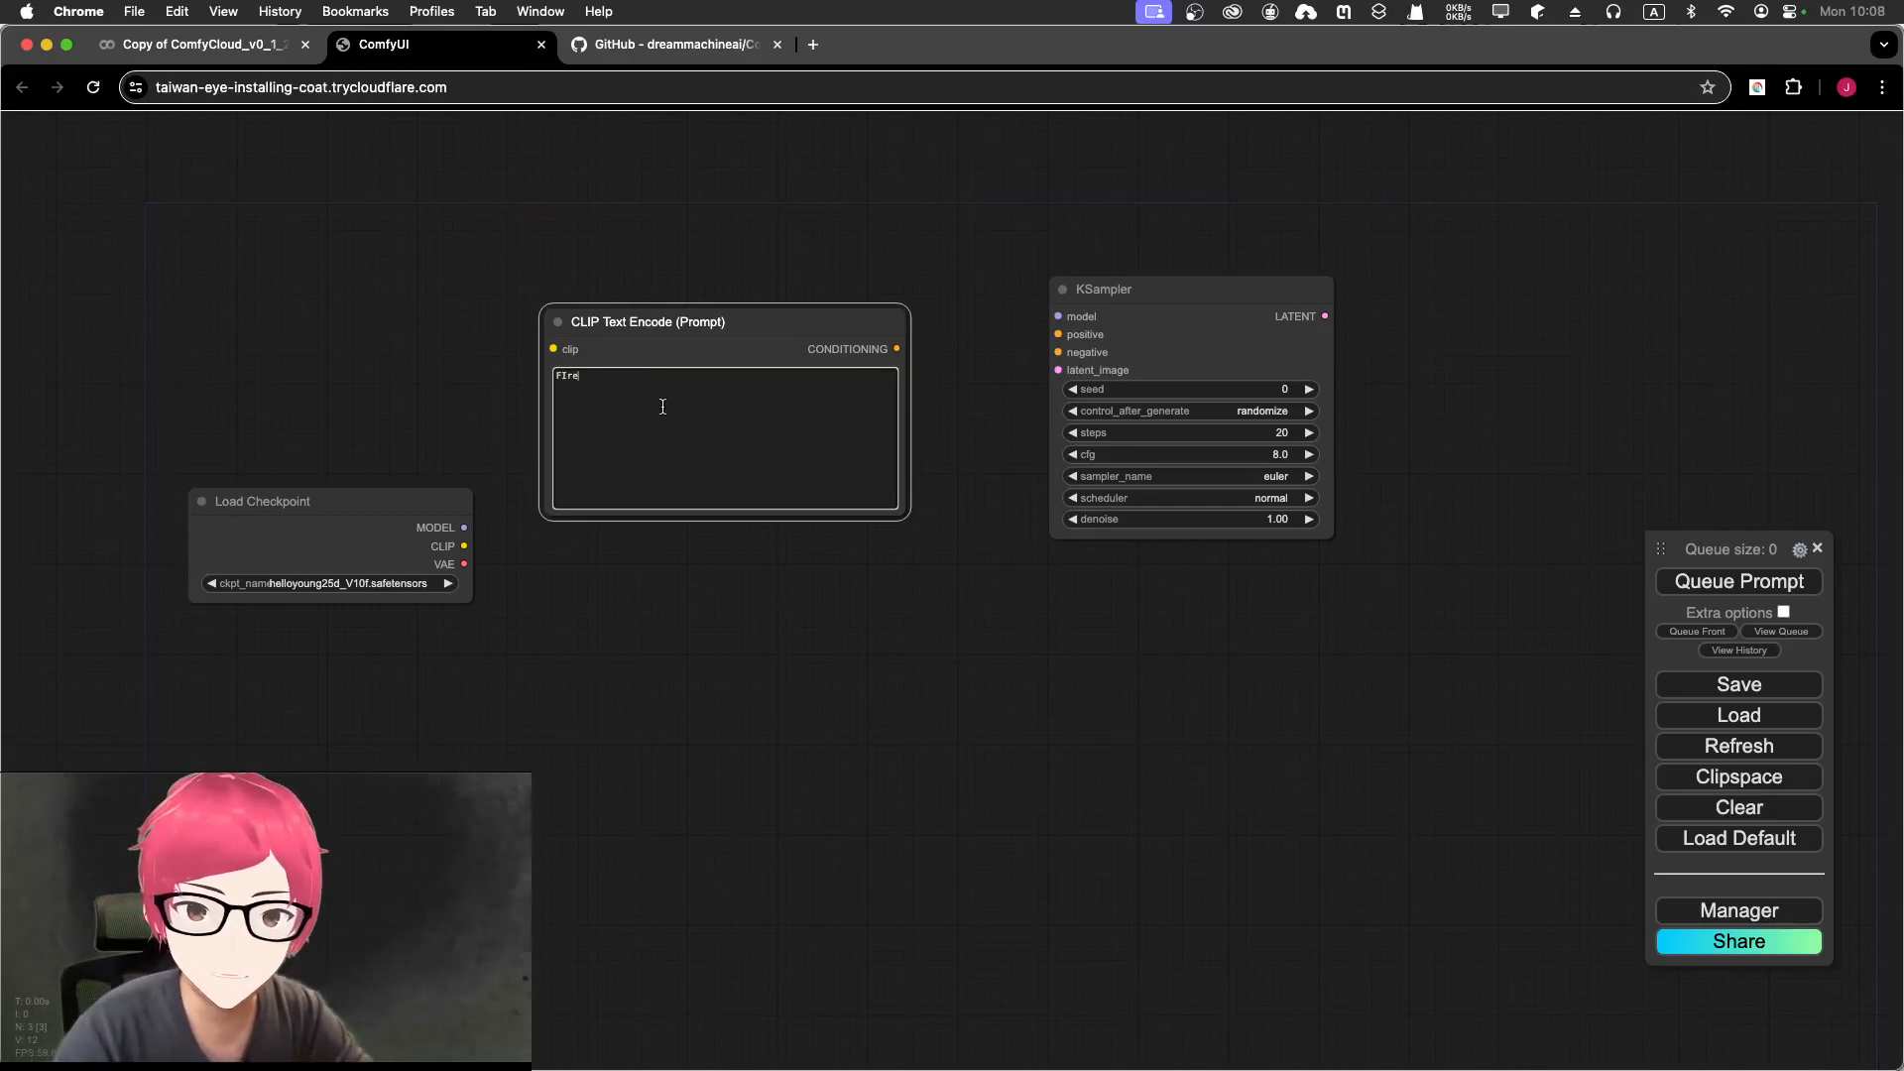
{"action": "key", "text": "BackSpace"}
{"action": "key", "text": "BackSpace"}
{"action": "type", "text": "ire"}
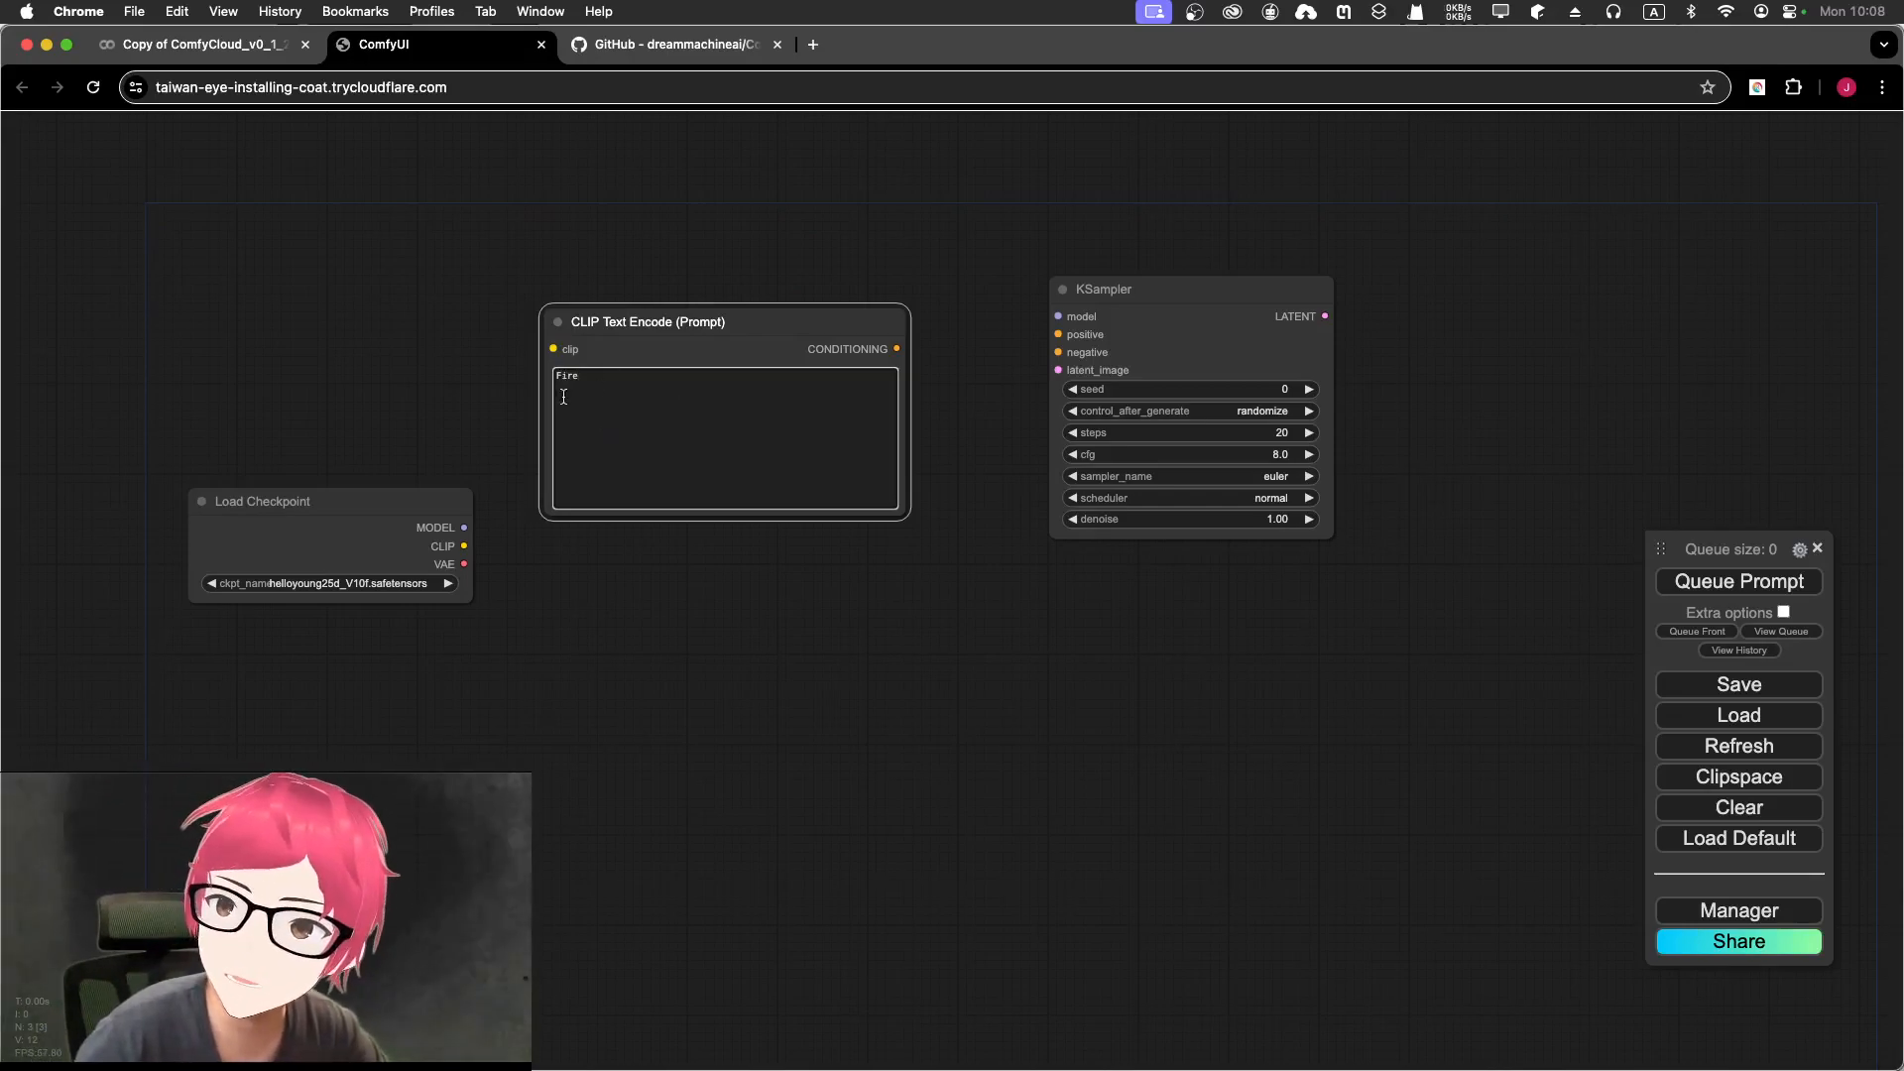
Step: Duplicate the CLIP Text Encode (Prompt) node and position the copy directly below the original
{"action": "left_click", "coordinate": [655, 320]}
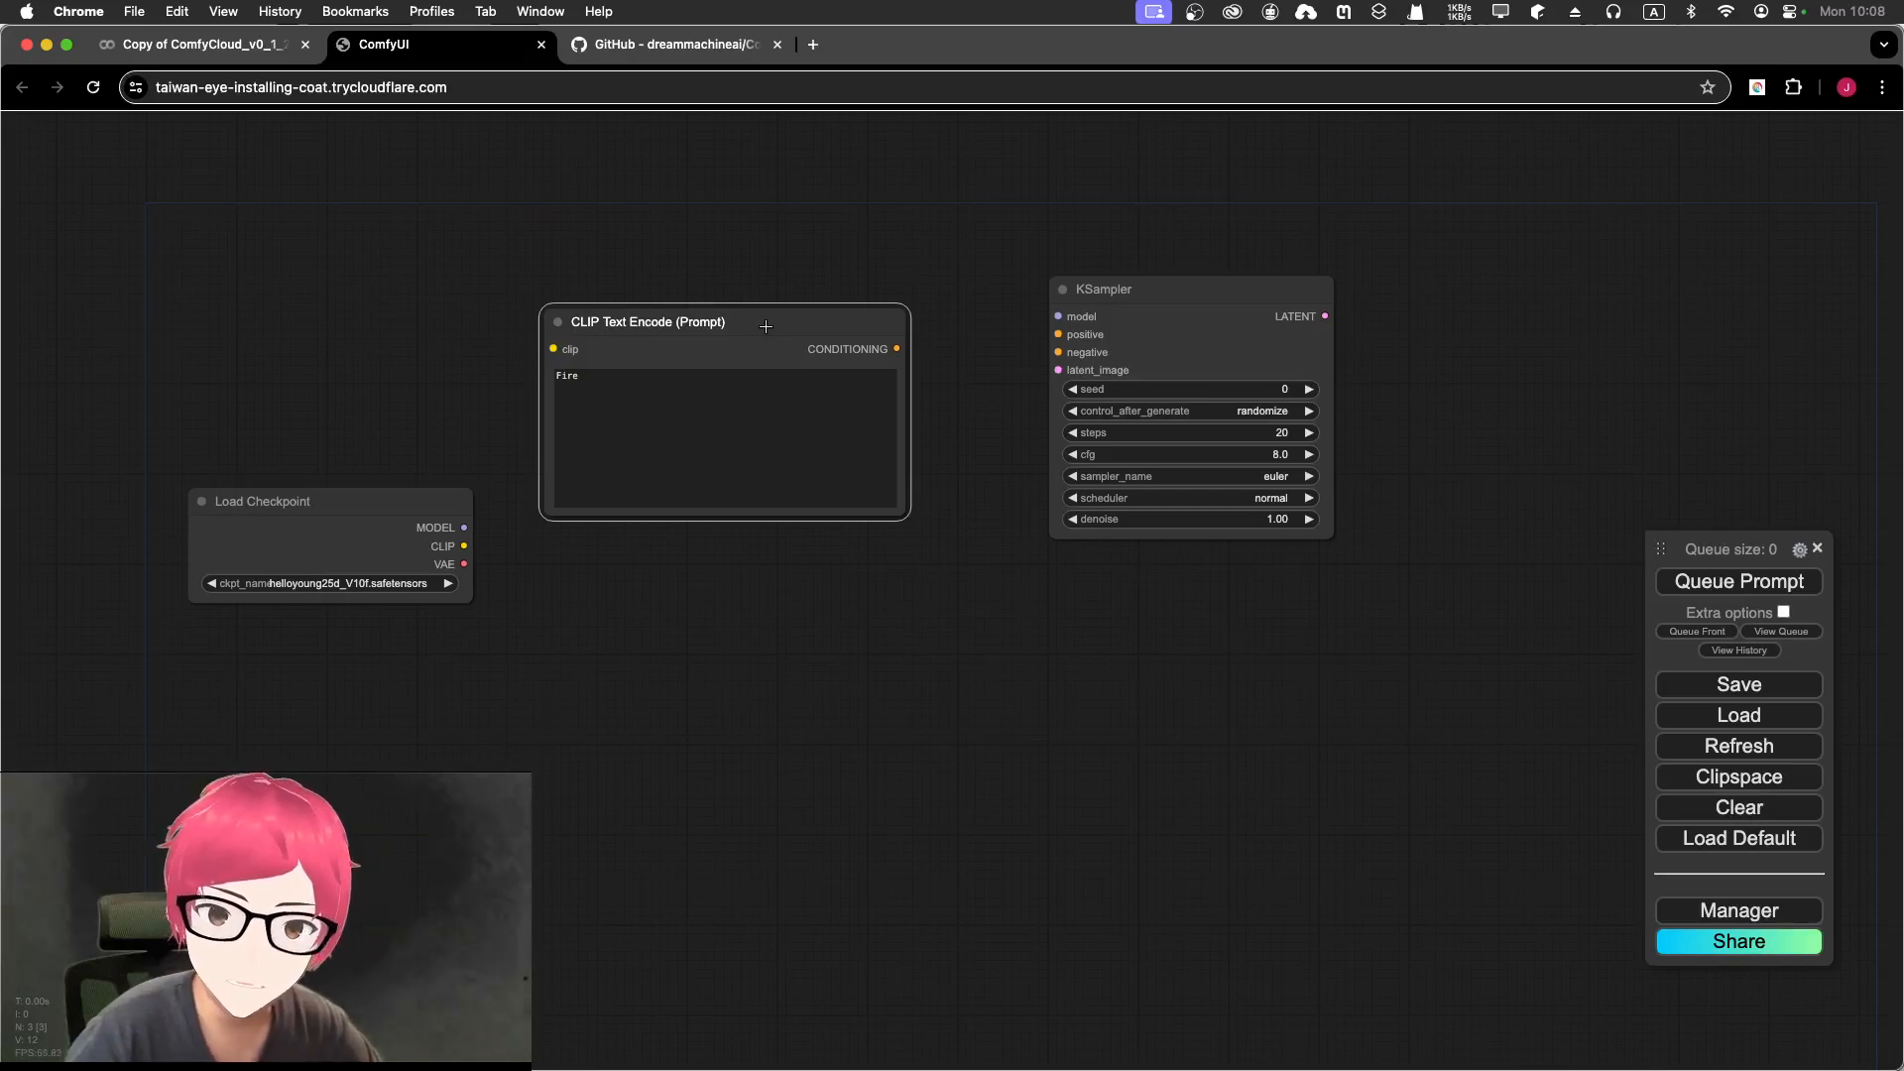
{"action": "key", "text": "super+c"}
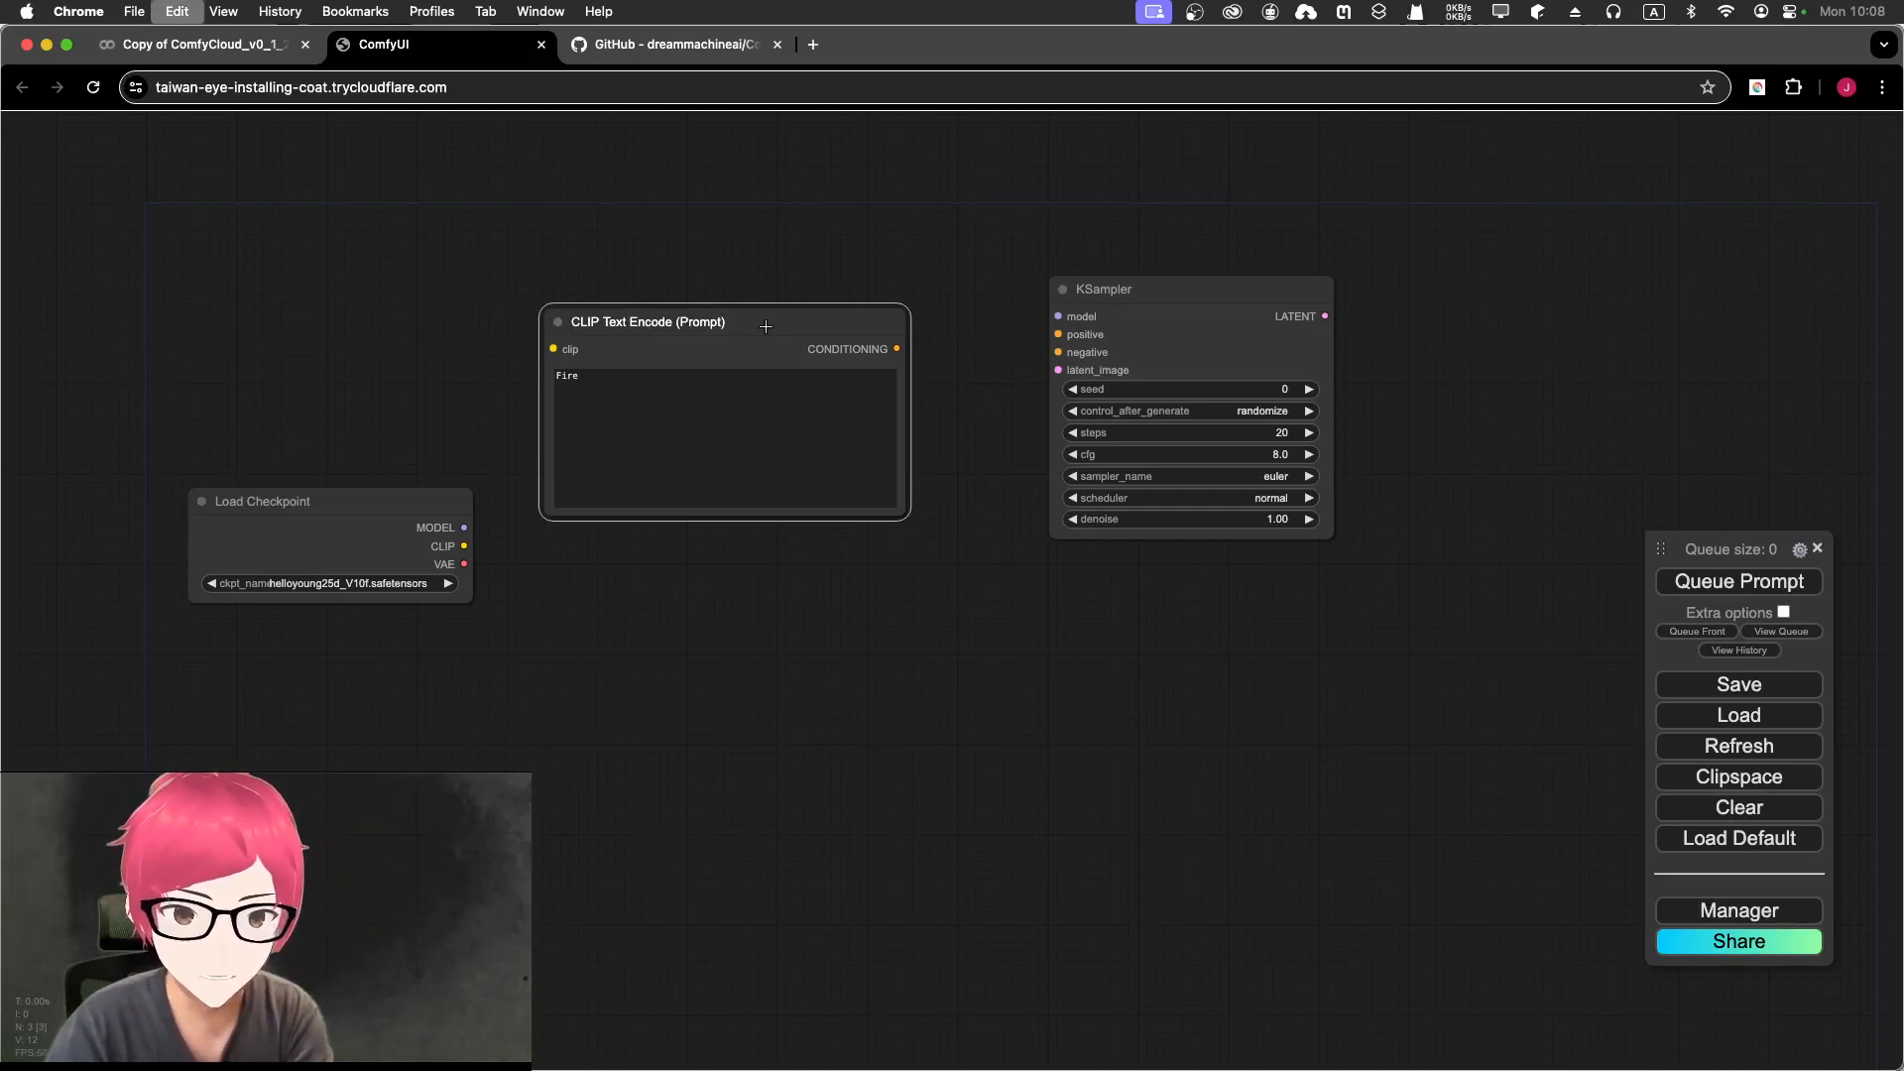
{"action": "left_click", "coordinate": [667, 662]}
{"action": "key", "text": "super+v"}
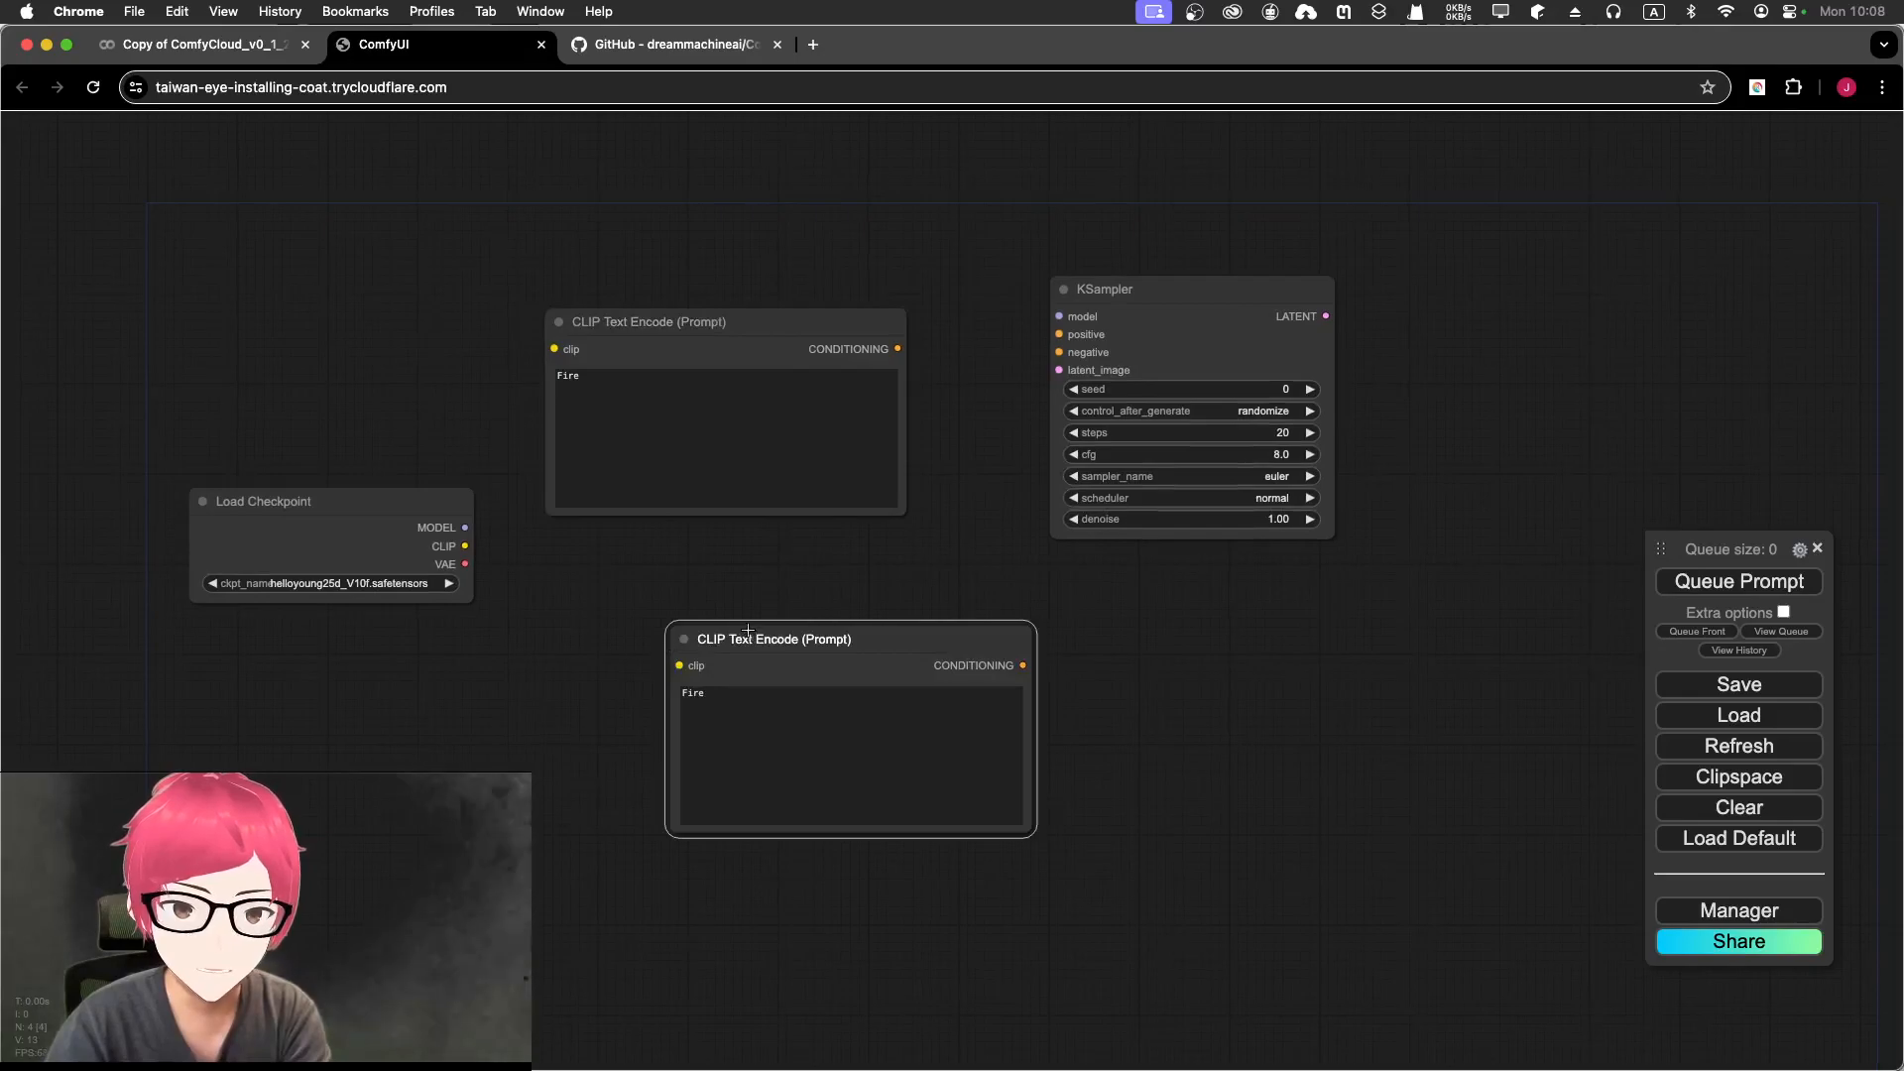
{"action": "left_click_drag", "start_coordinate": [746, 633], "coordinate": [640, 614]}
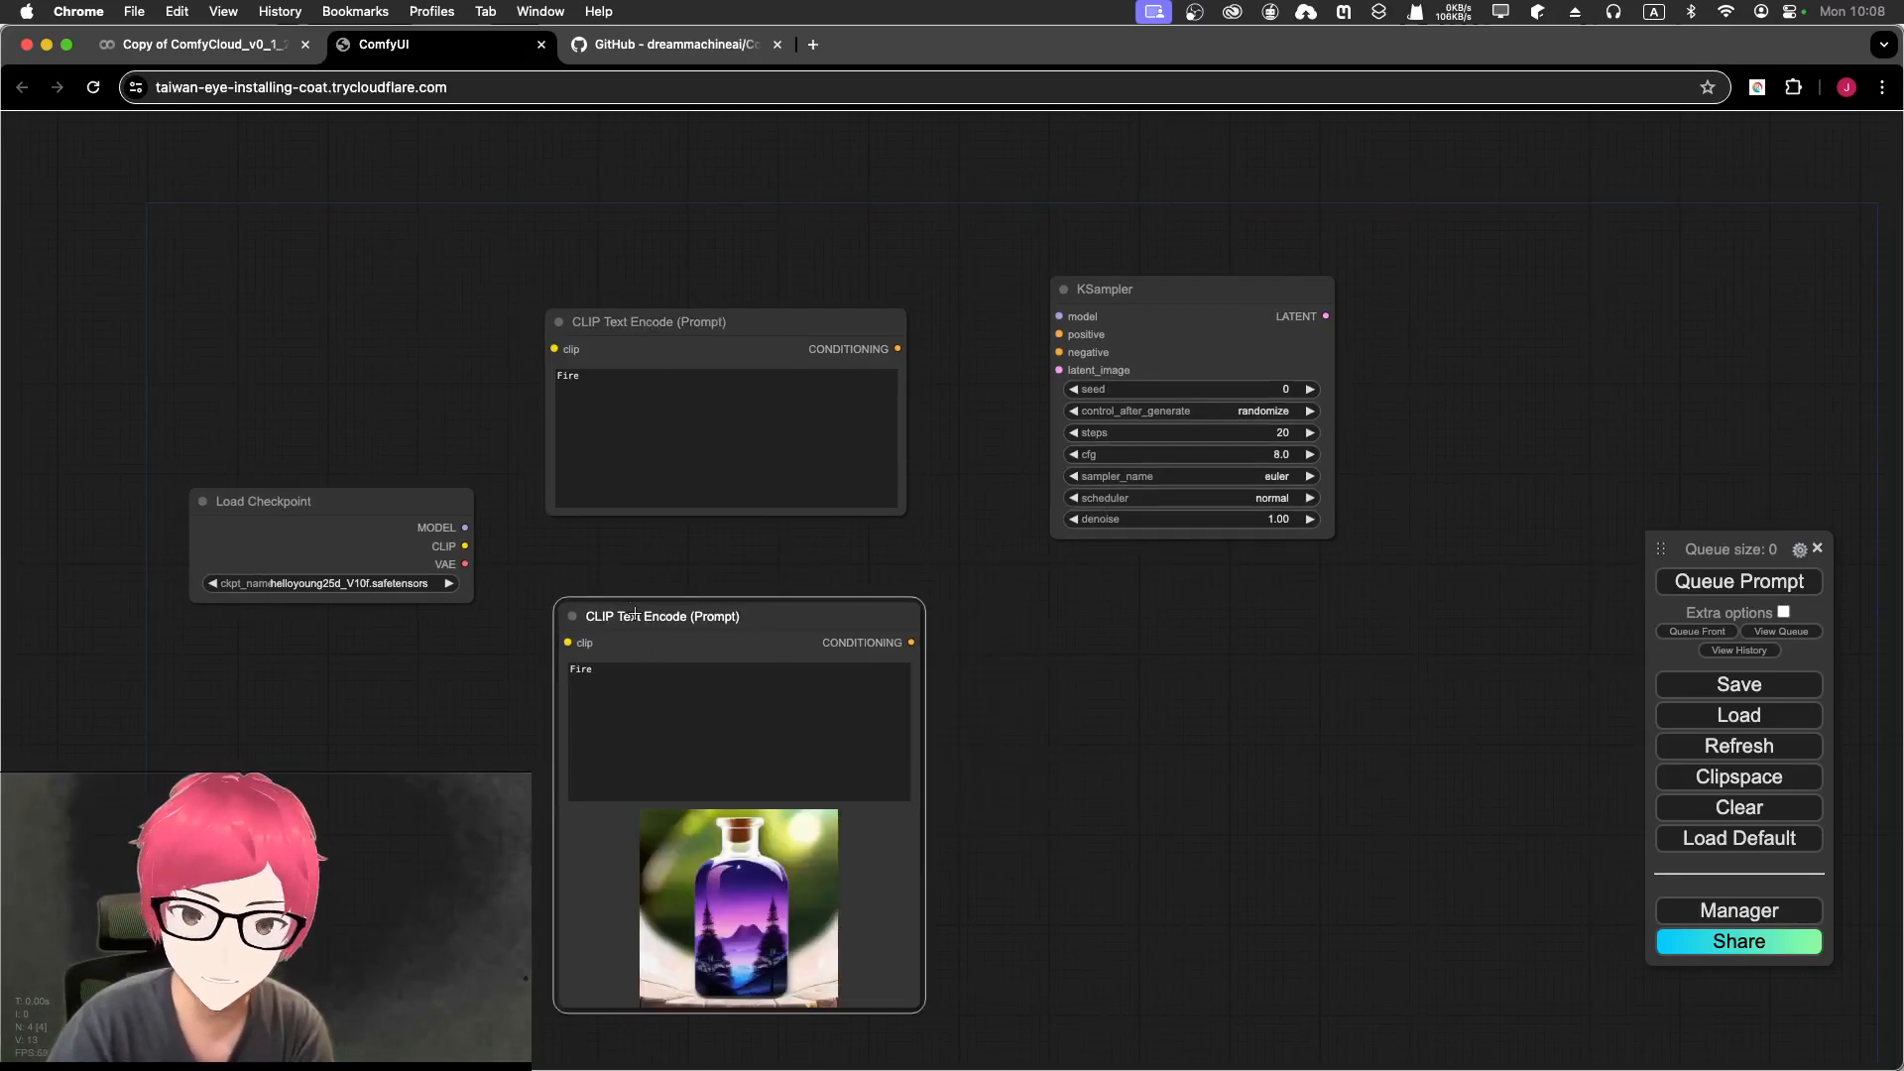
{"action": "left_click_drag", "start_coordinate": [627, 612], "coordinate": [588, 588]}
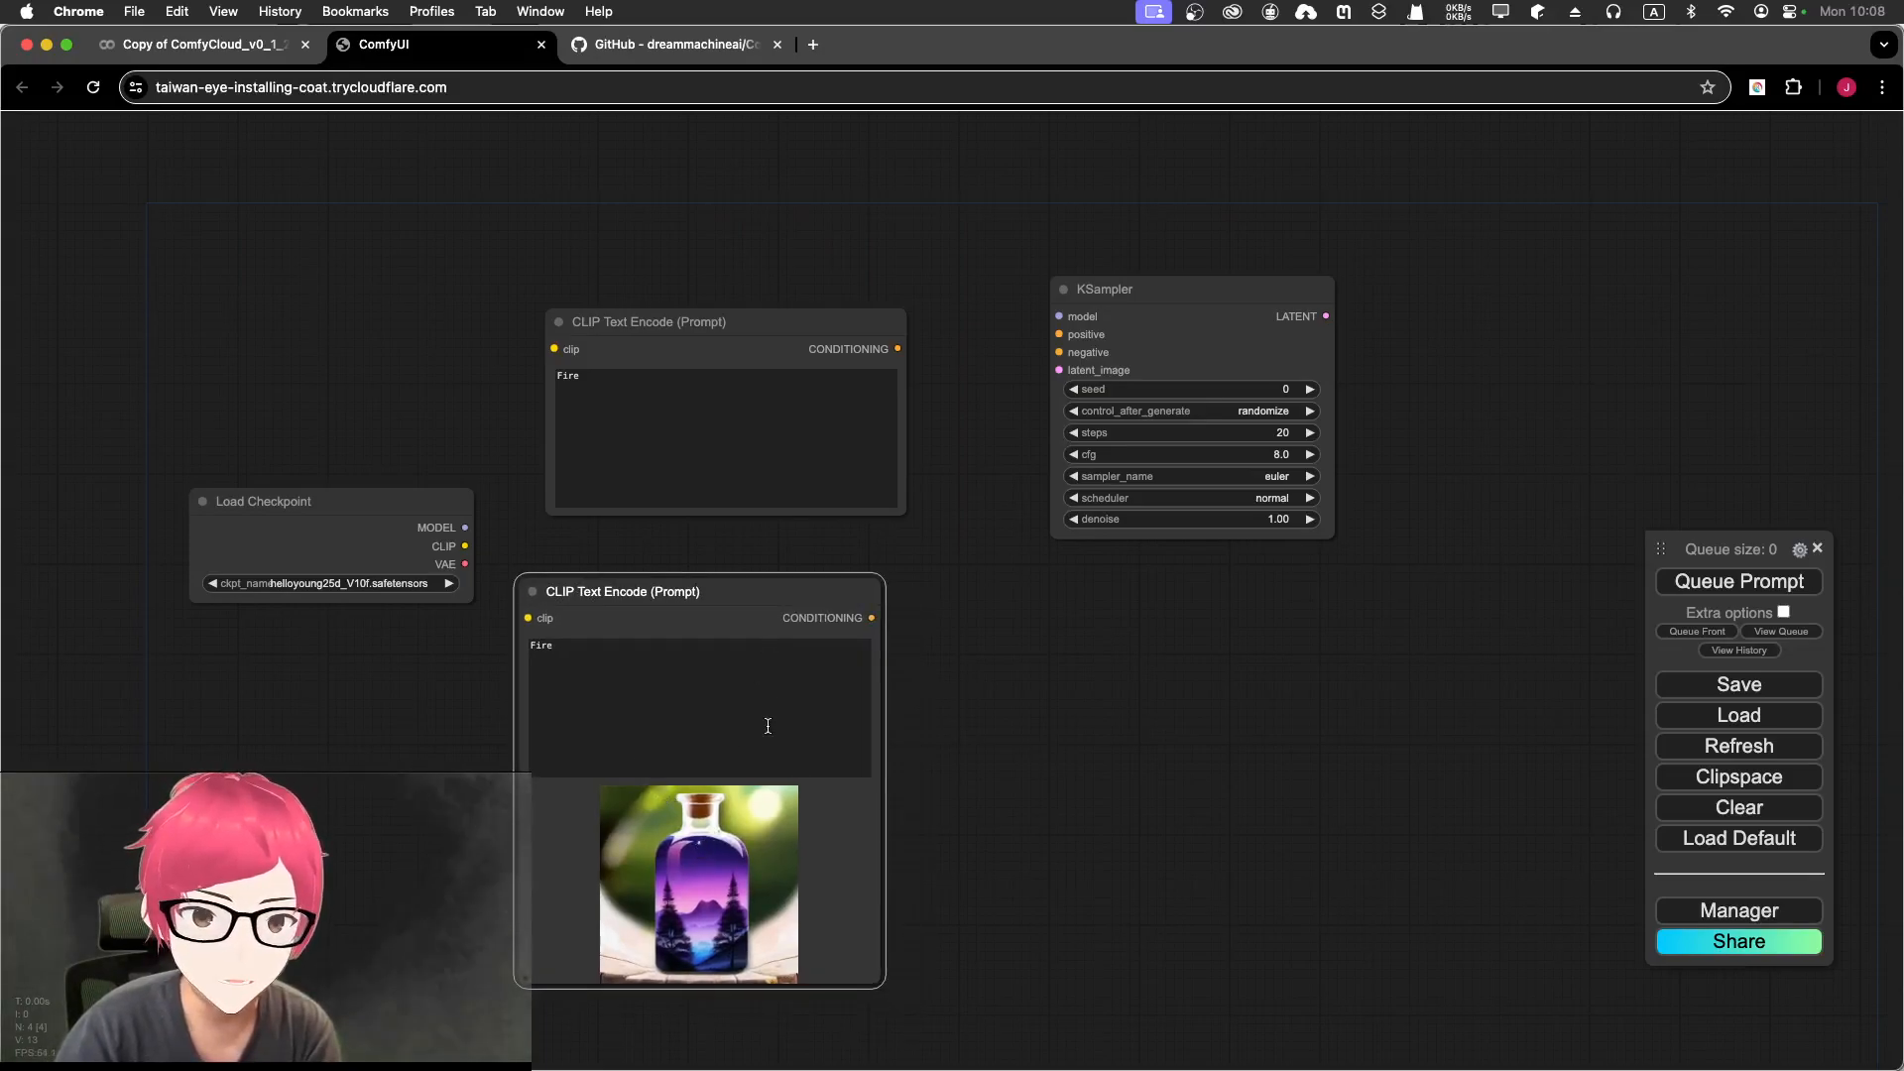
{"action": "left_click_drag", "start_coordinate": [653, 598], "coordinate": [707, 603]}
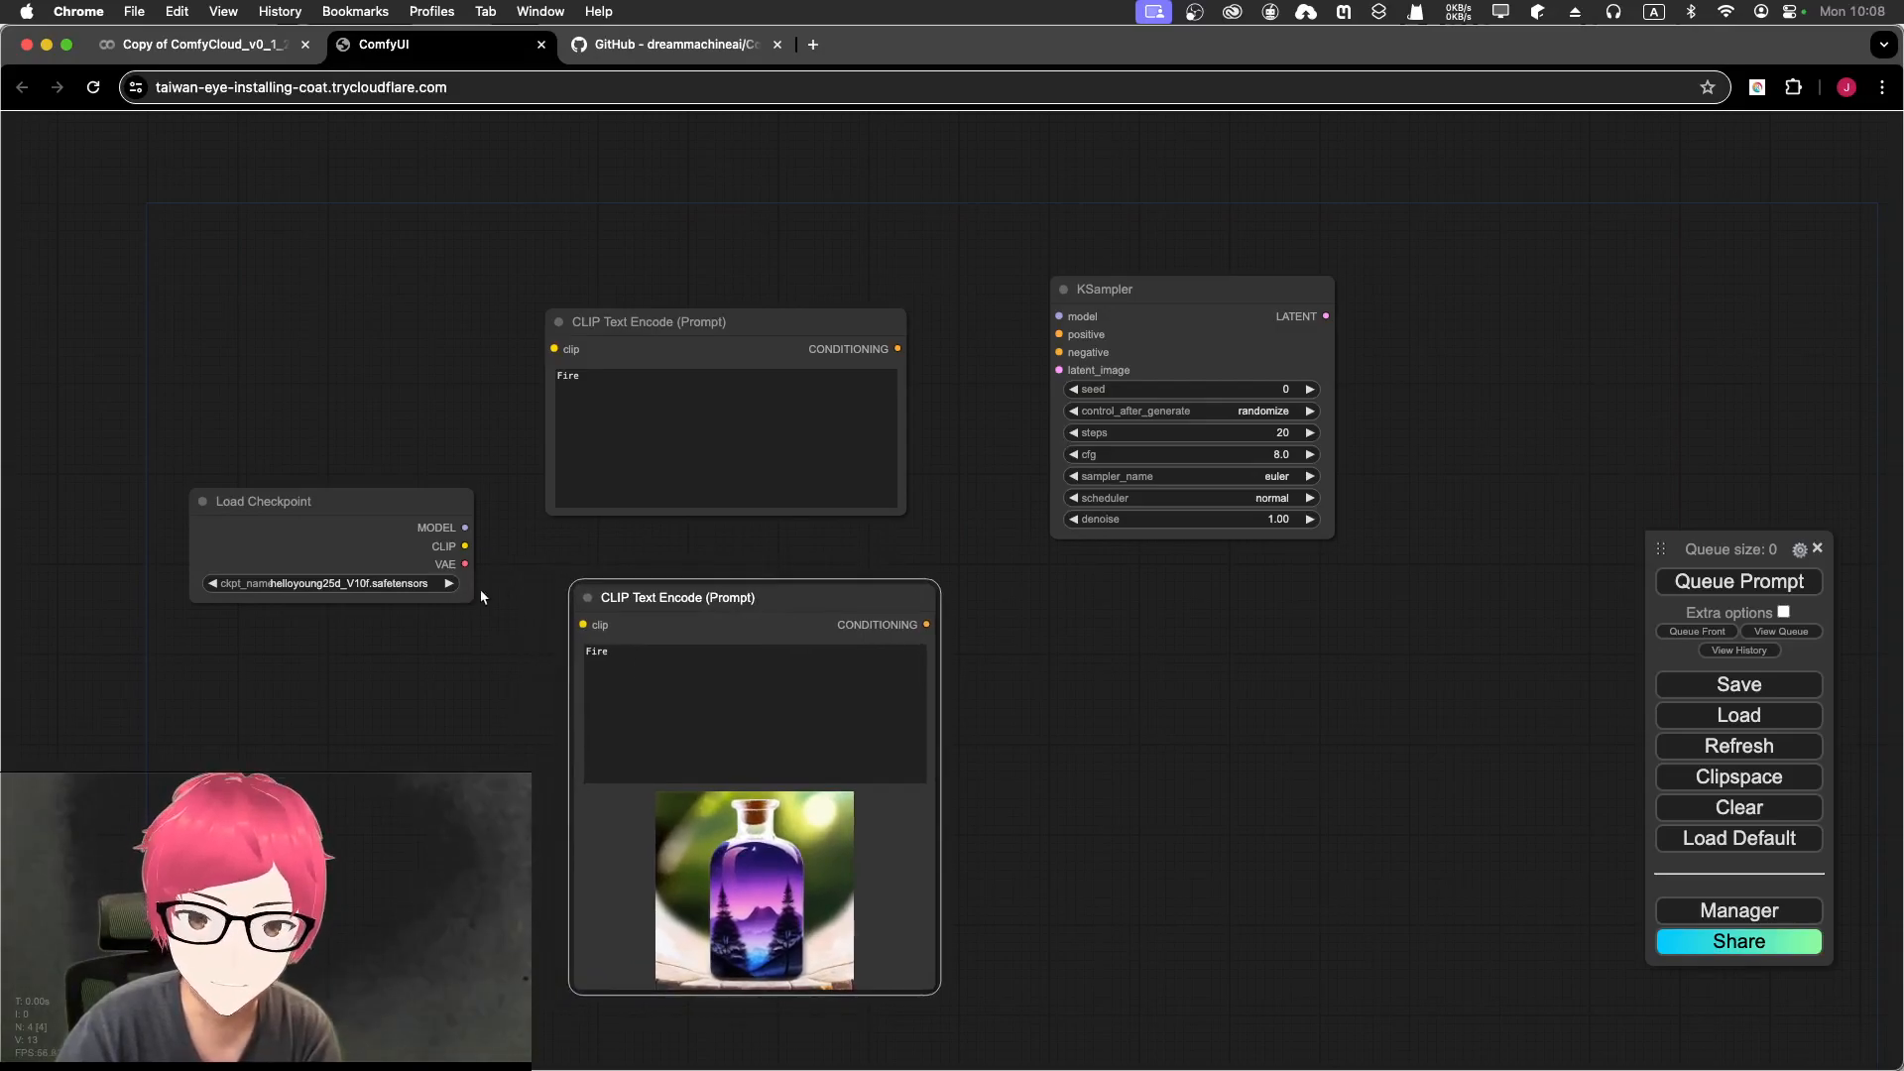
Step: Connect Load Checkpoint's CLIP output to the clip inputs of both CLIP Text Encode (Prompt) nodes
{"action": "left_click_drag", "start_coordinate": [465, 547], "coordinate": [554, 349]}
{"action": "left_click_drag", "start_coordinate": [463, 546], "coordinate": [583, 625]}
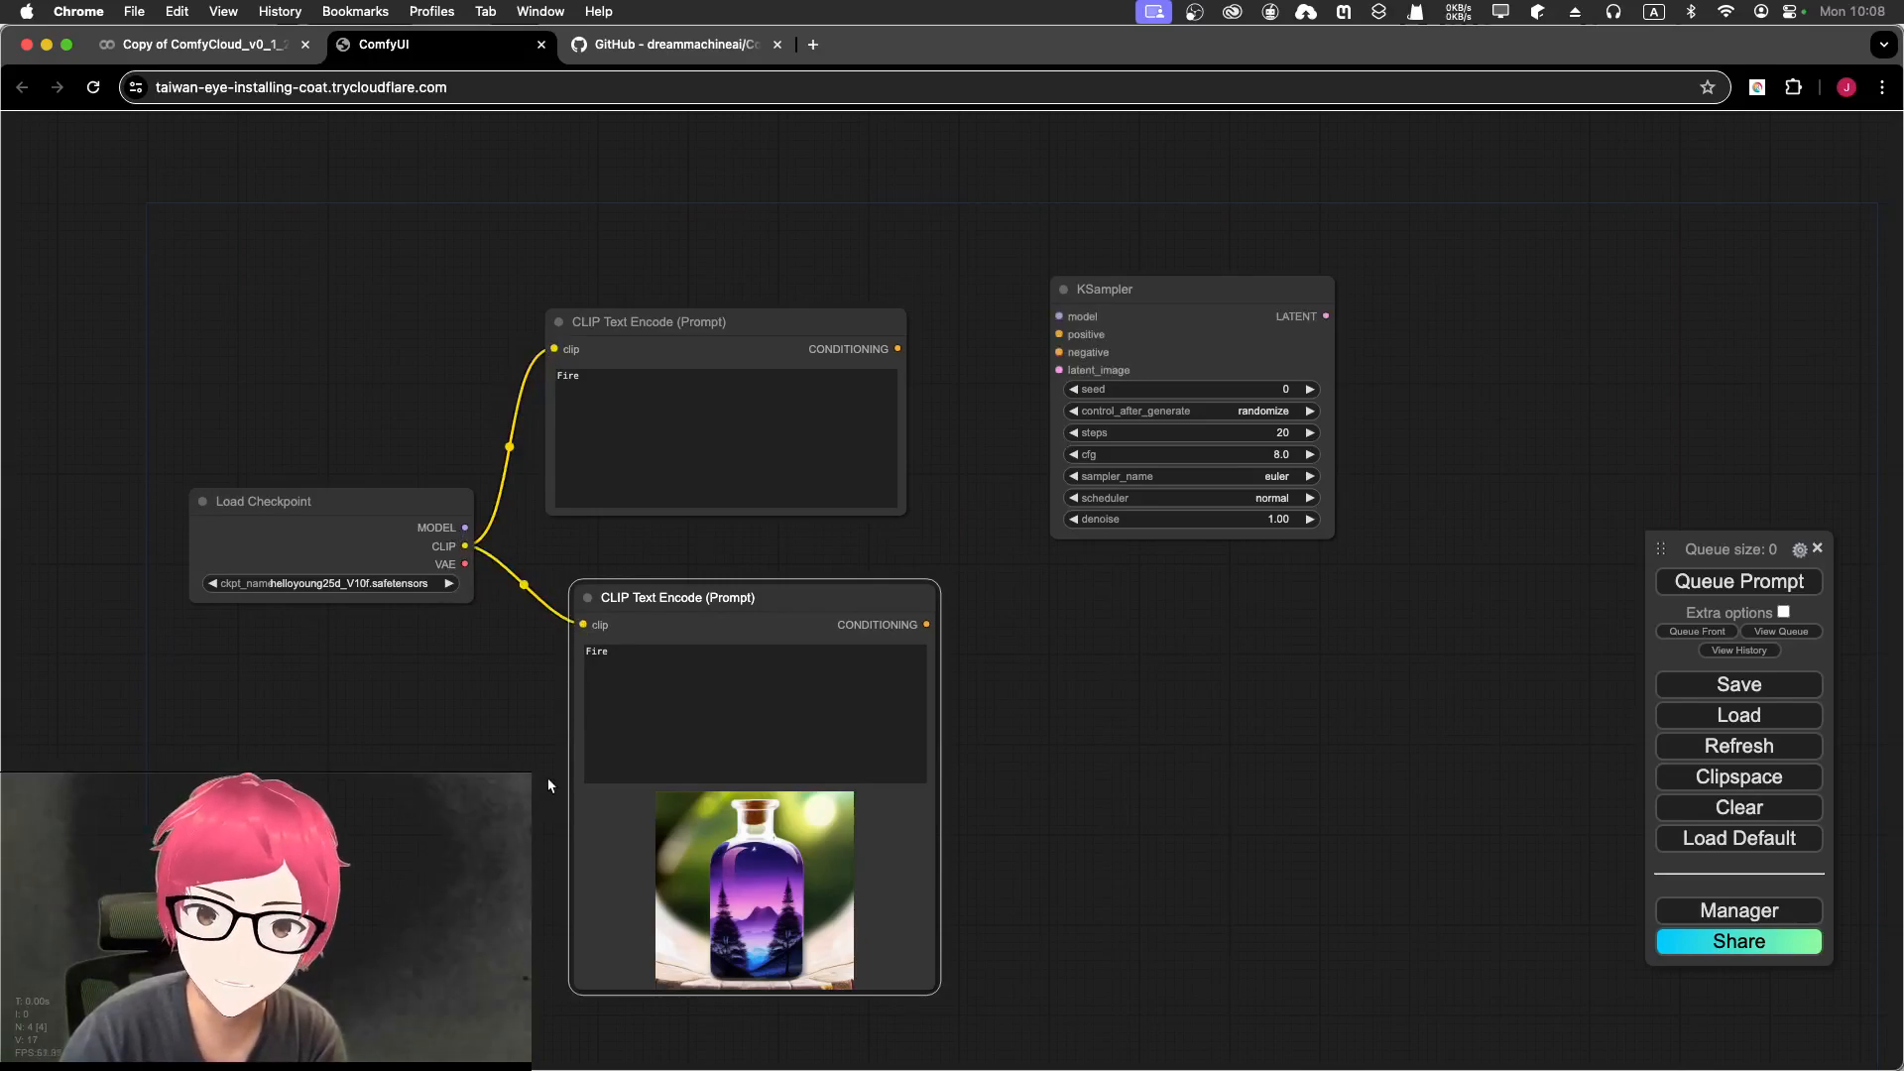
Step: Remove the lower CLIP Text Encode (Prompt) node and clear the upper node's prompt text
{"action": "left_click", "coordinate": [677, 597]}
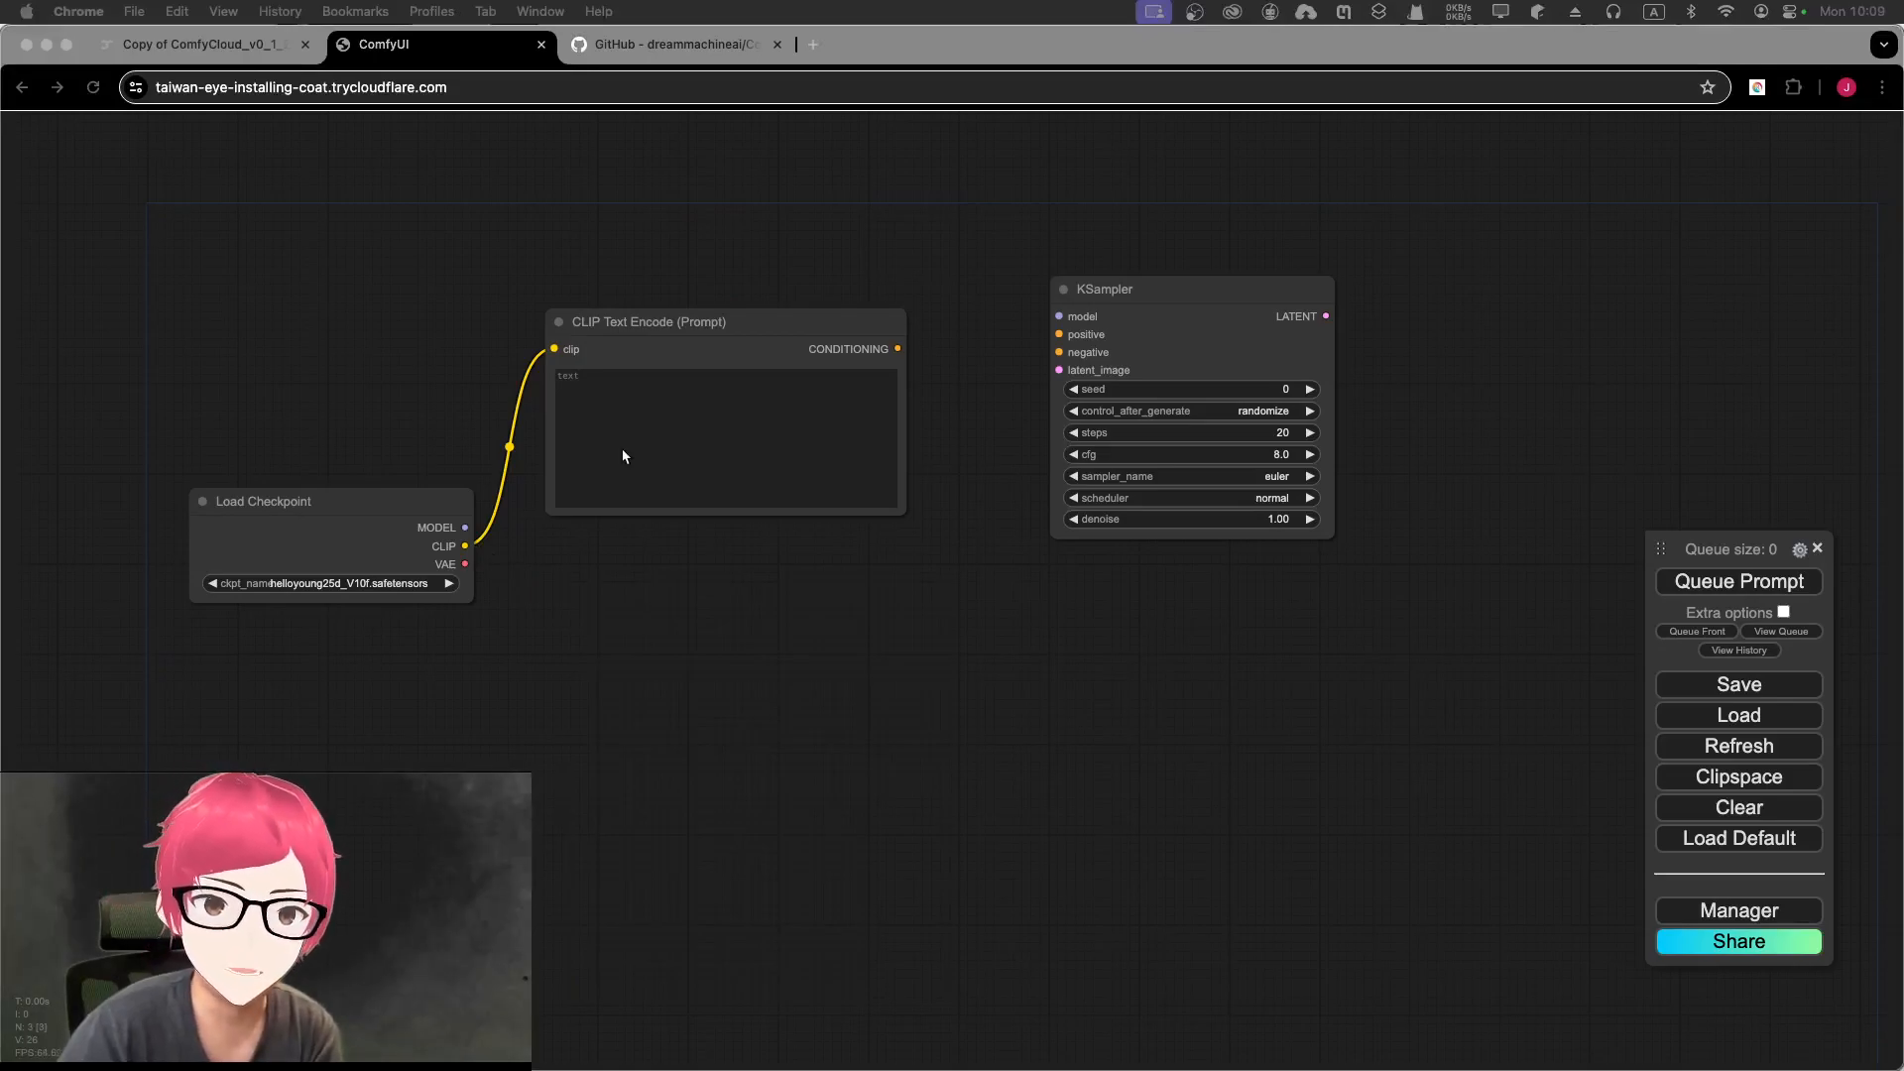
Step: Paste an unconnected copy of the CLIP Text Encode (Prompt) node below the original, and delete that copy
{"action": "left_click", "coordinate": [664, 320]}
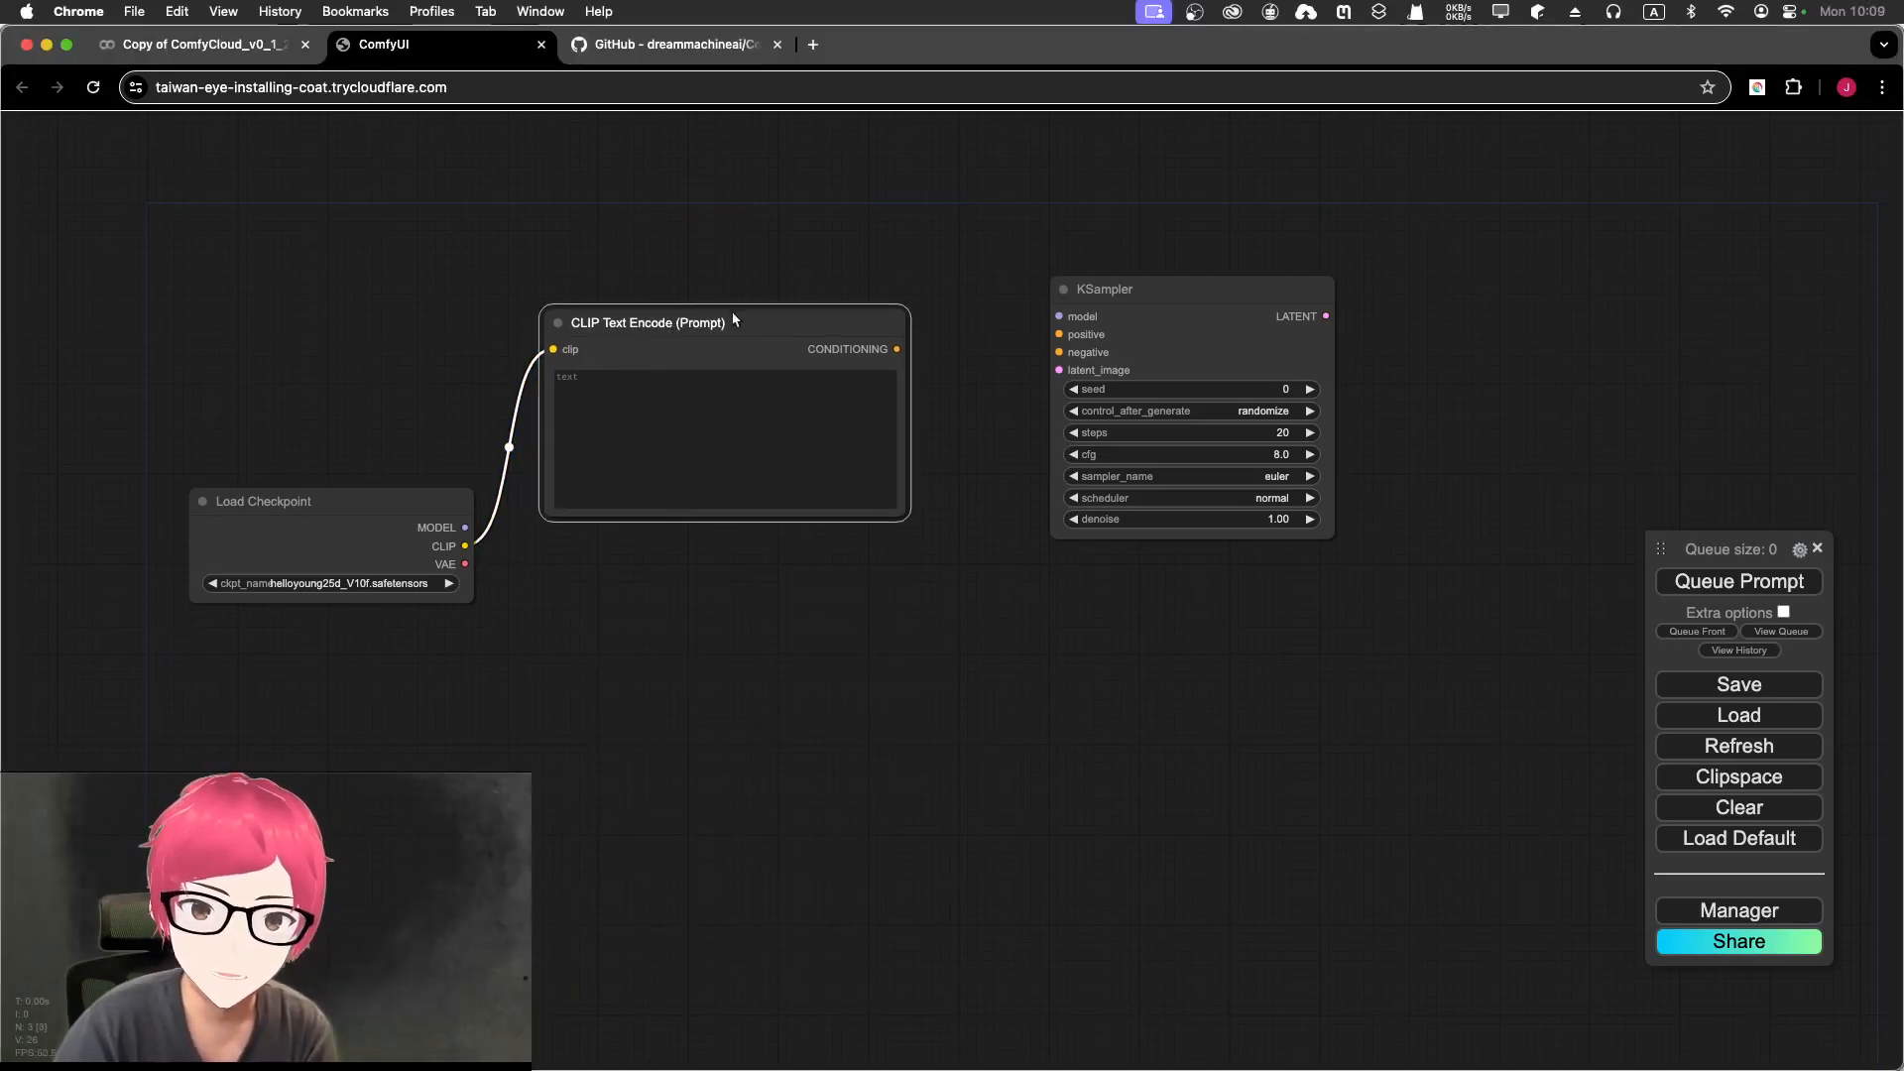
{"action": "left_click", "coordinate": [635, 680]}
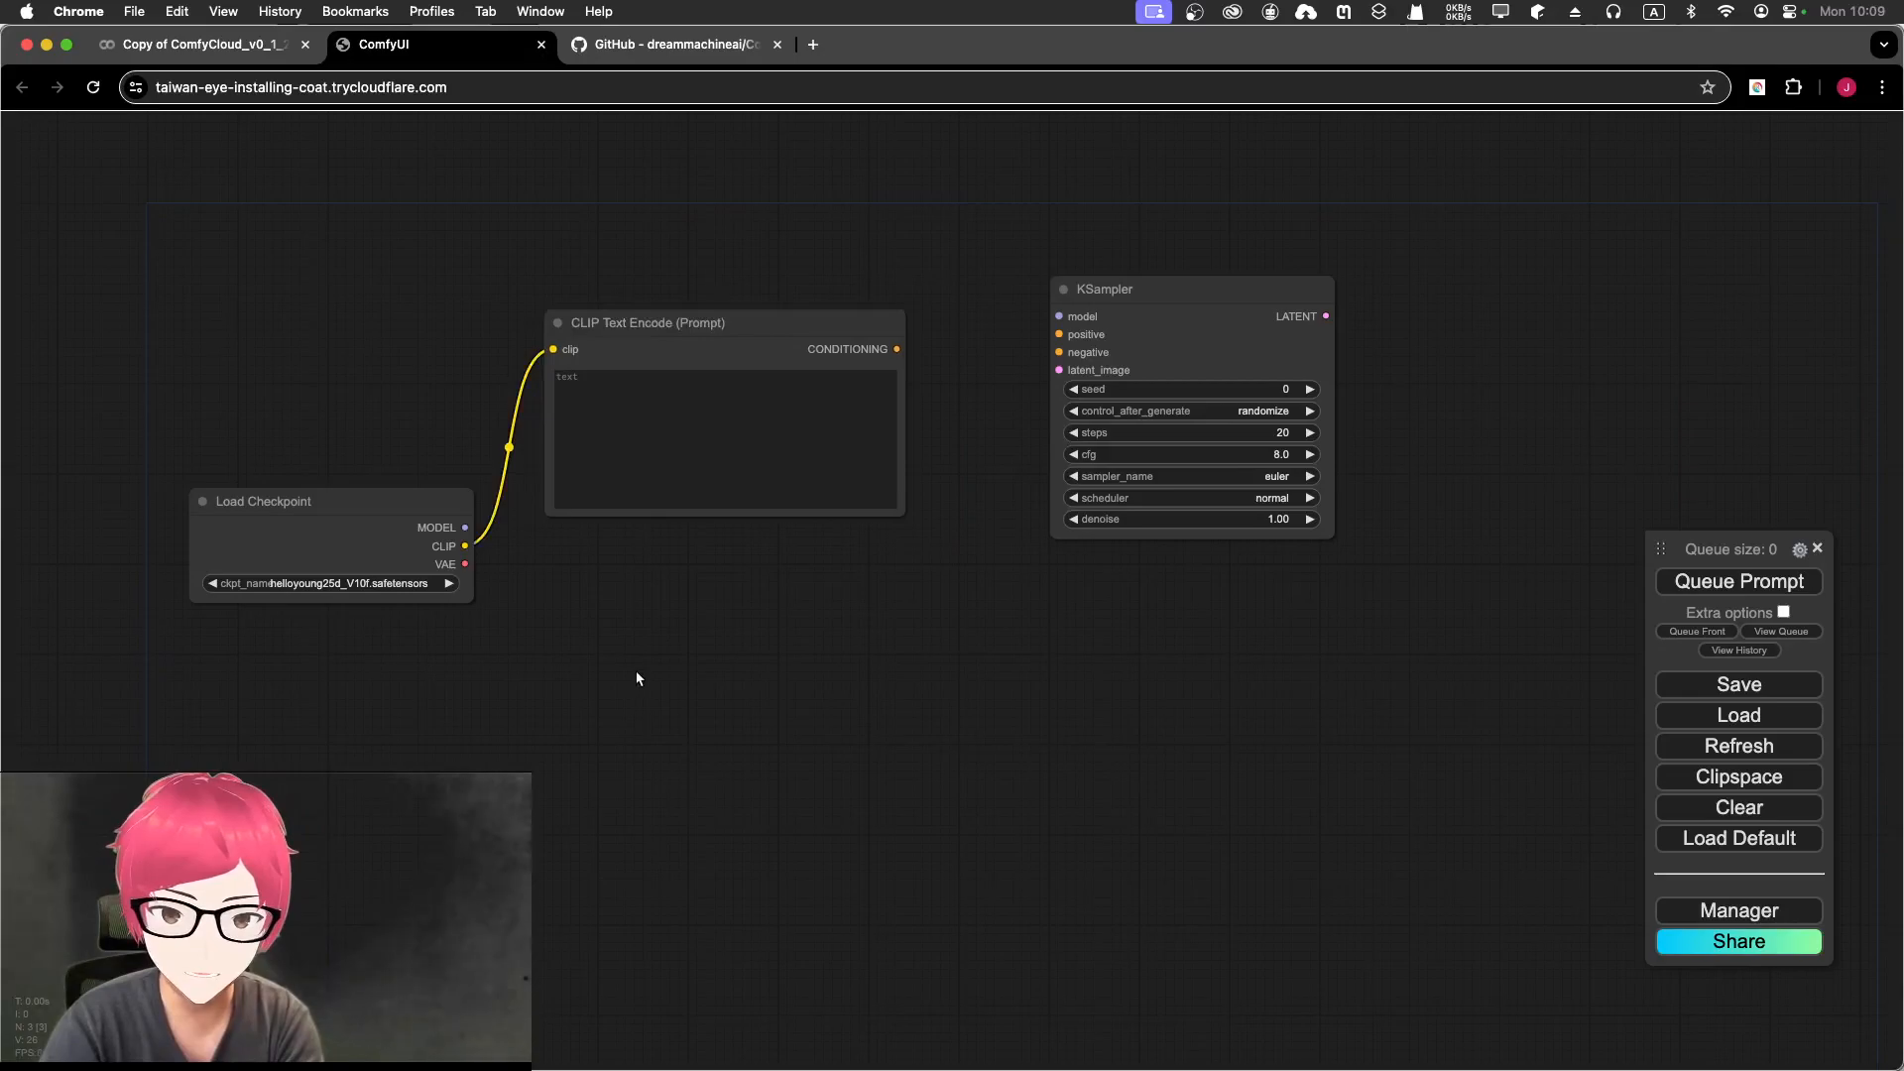
{"action": "key", "text": "super+v"}
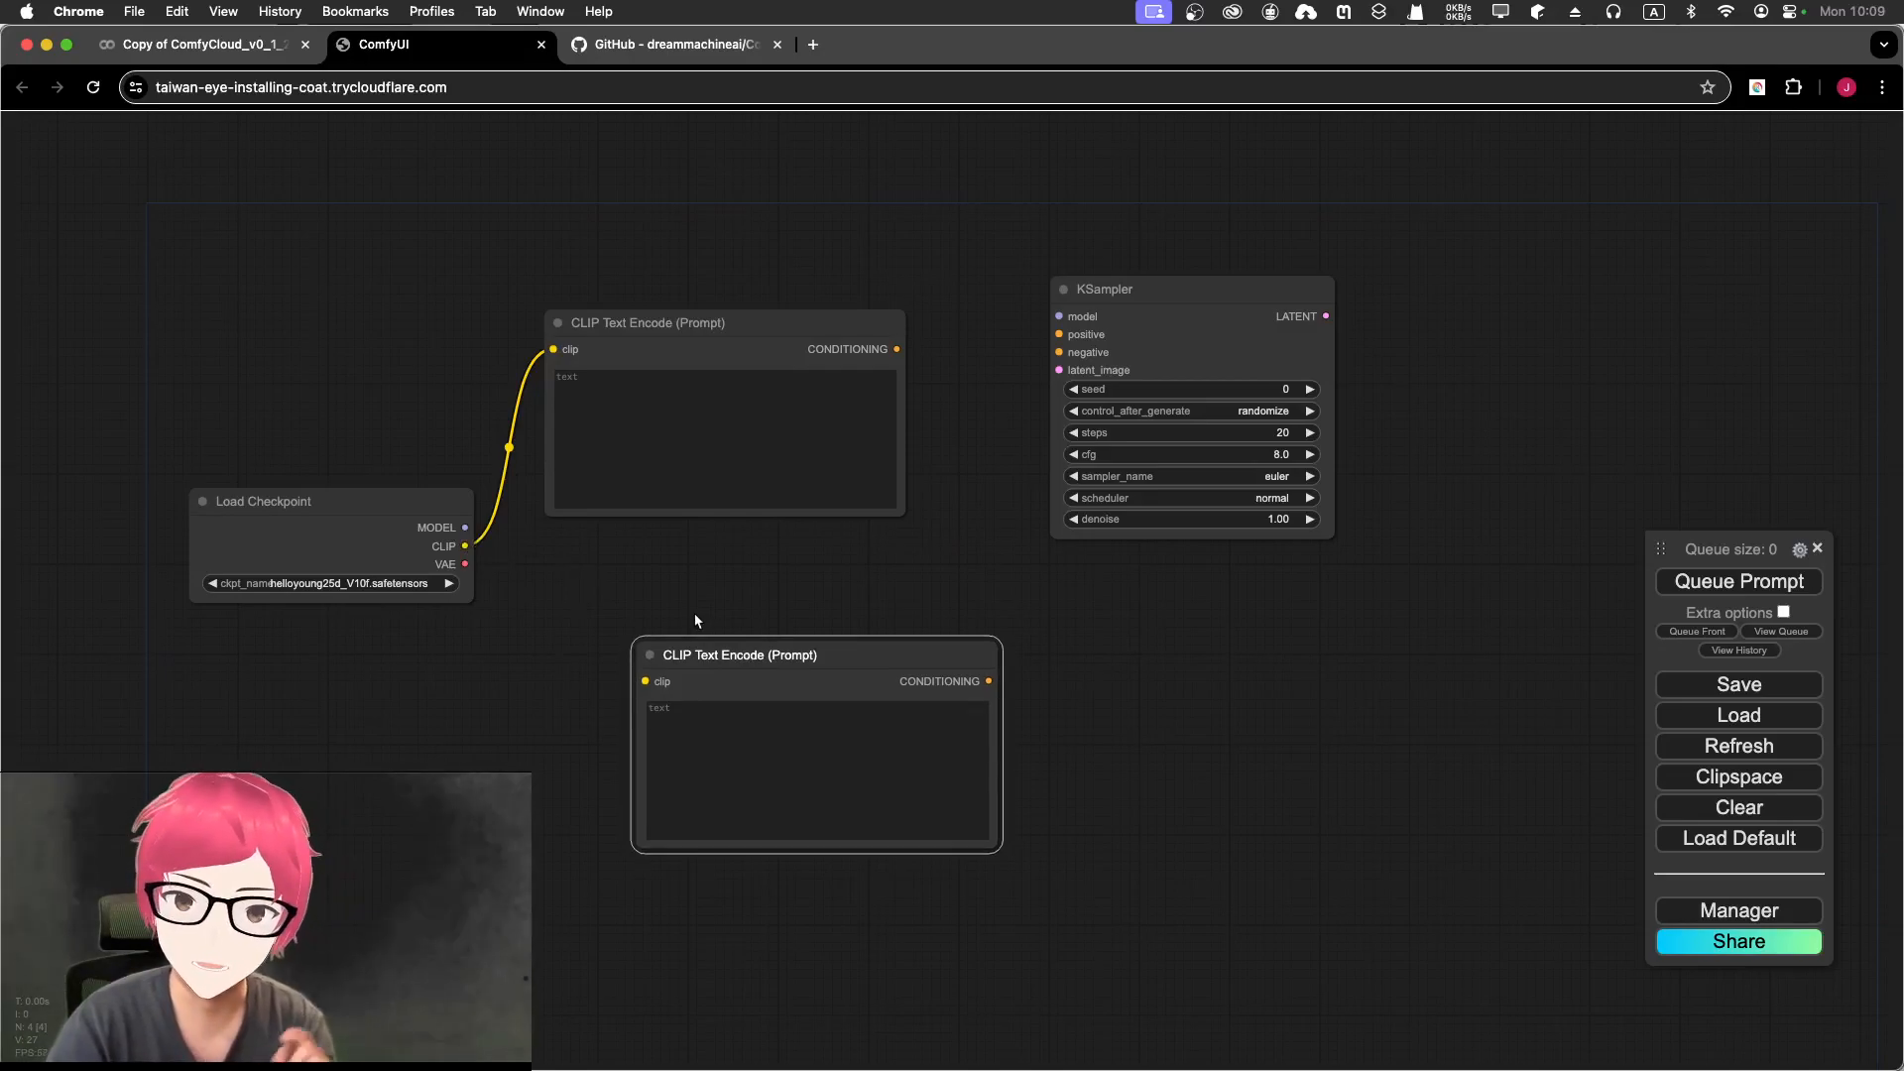
{"action": "key", "text": "Delete"}
Step: Paste a copy of the CLIP Text Encode (Prompt) node with its clip connection kept, and line it up below the original
{"action": "left_click", "coordinate": [652, 331]}
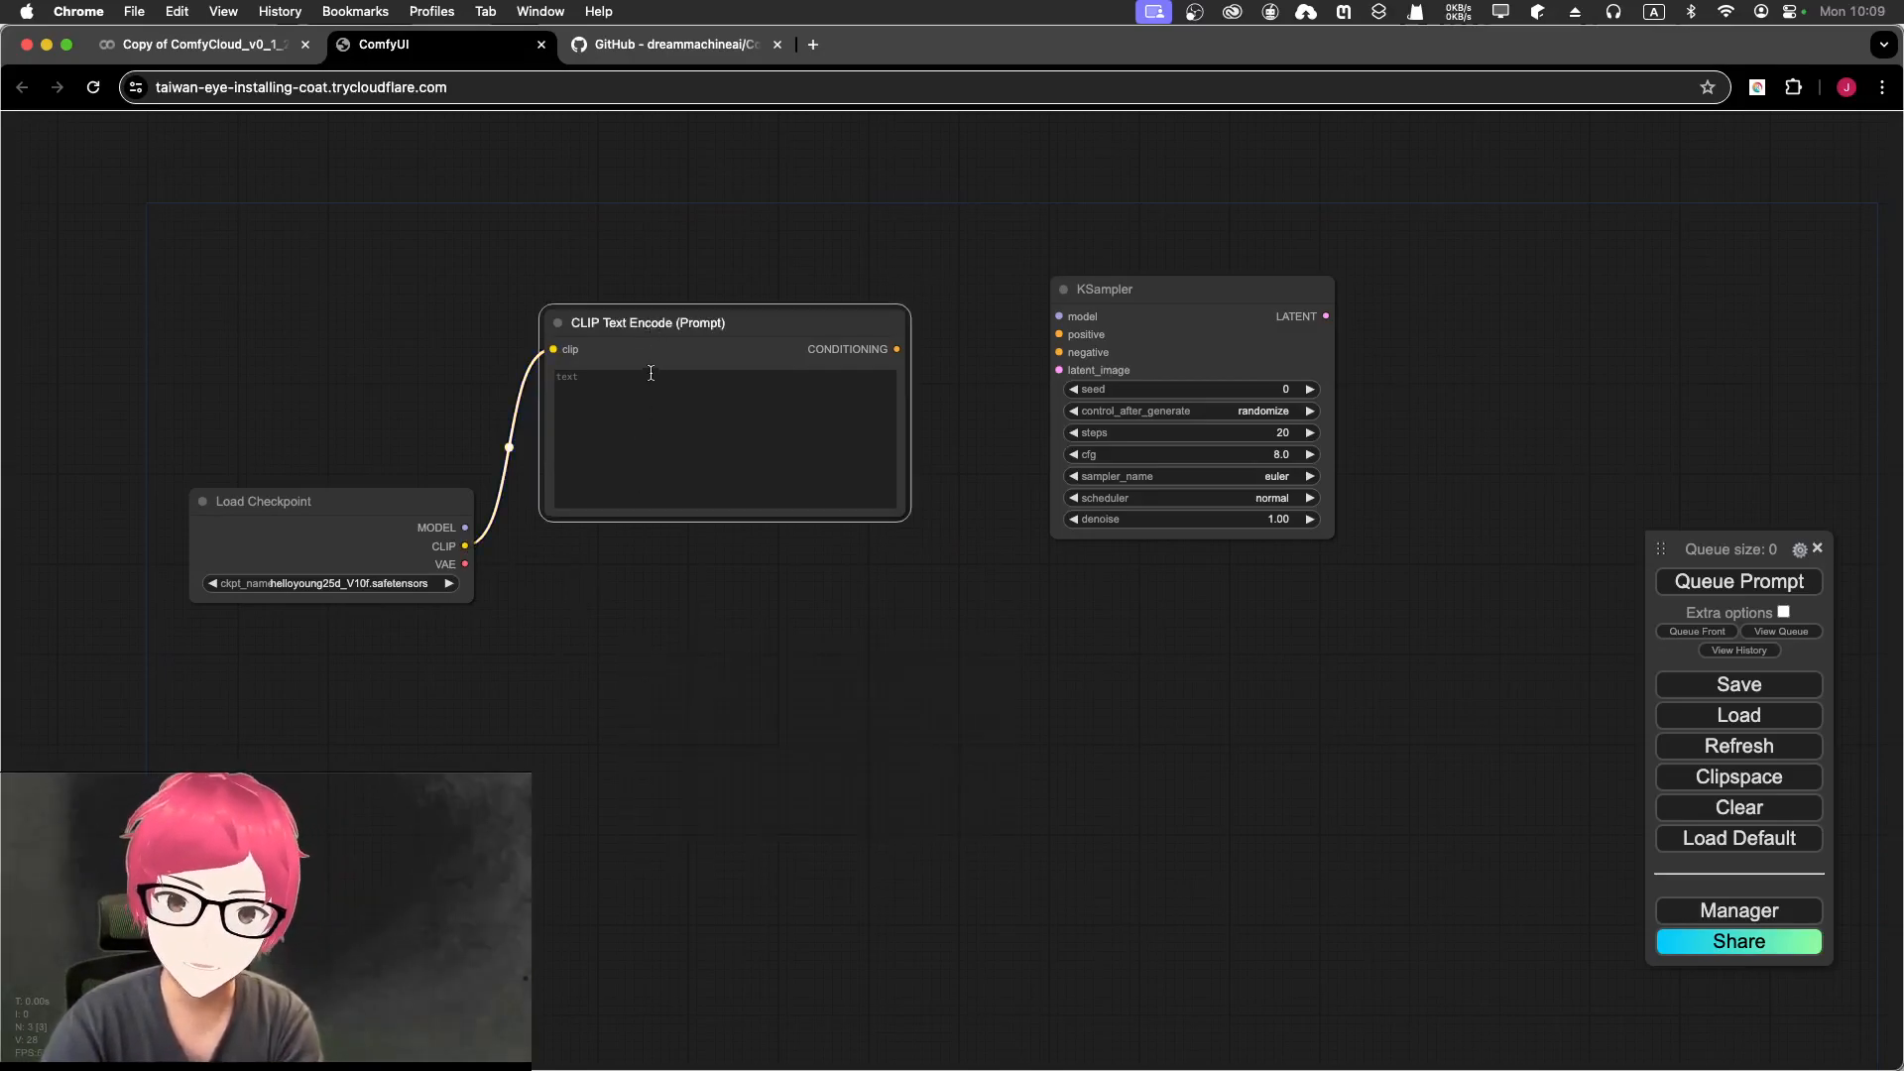
{"action": "left_click", "coordinate": [636, 688]}
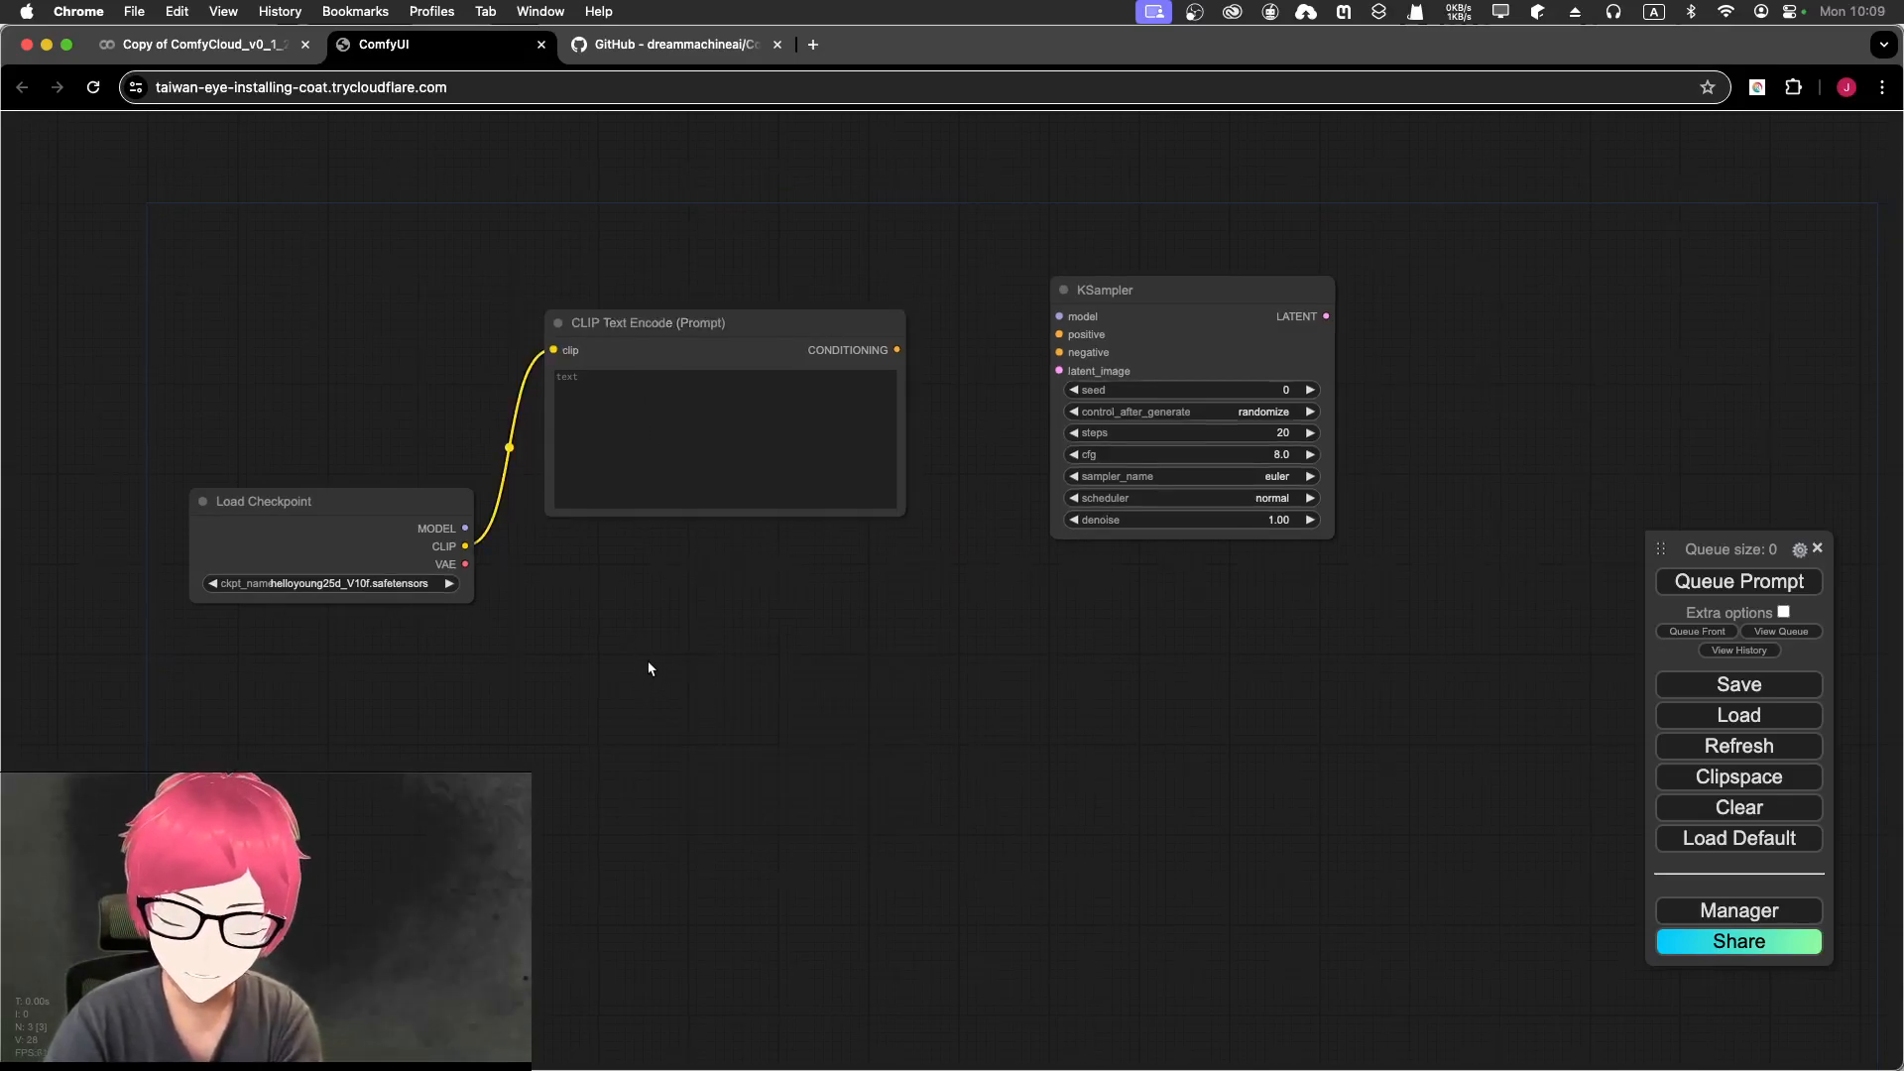
{"action": "key", "text": "ctrl+shift+v"}
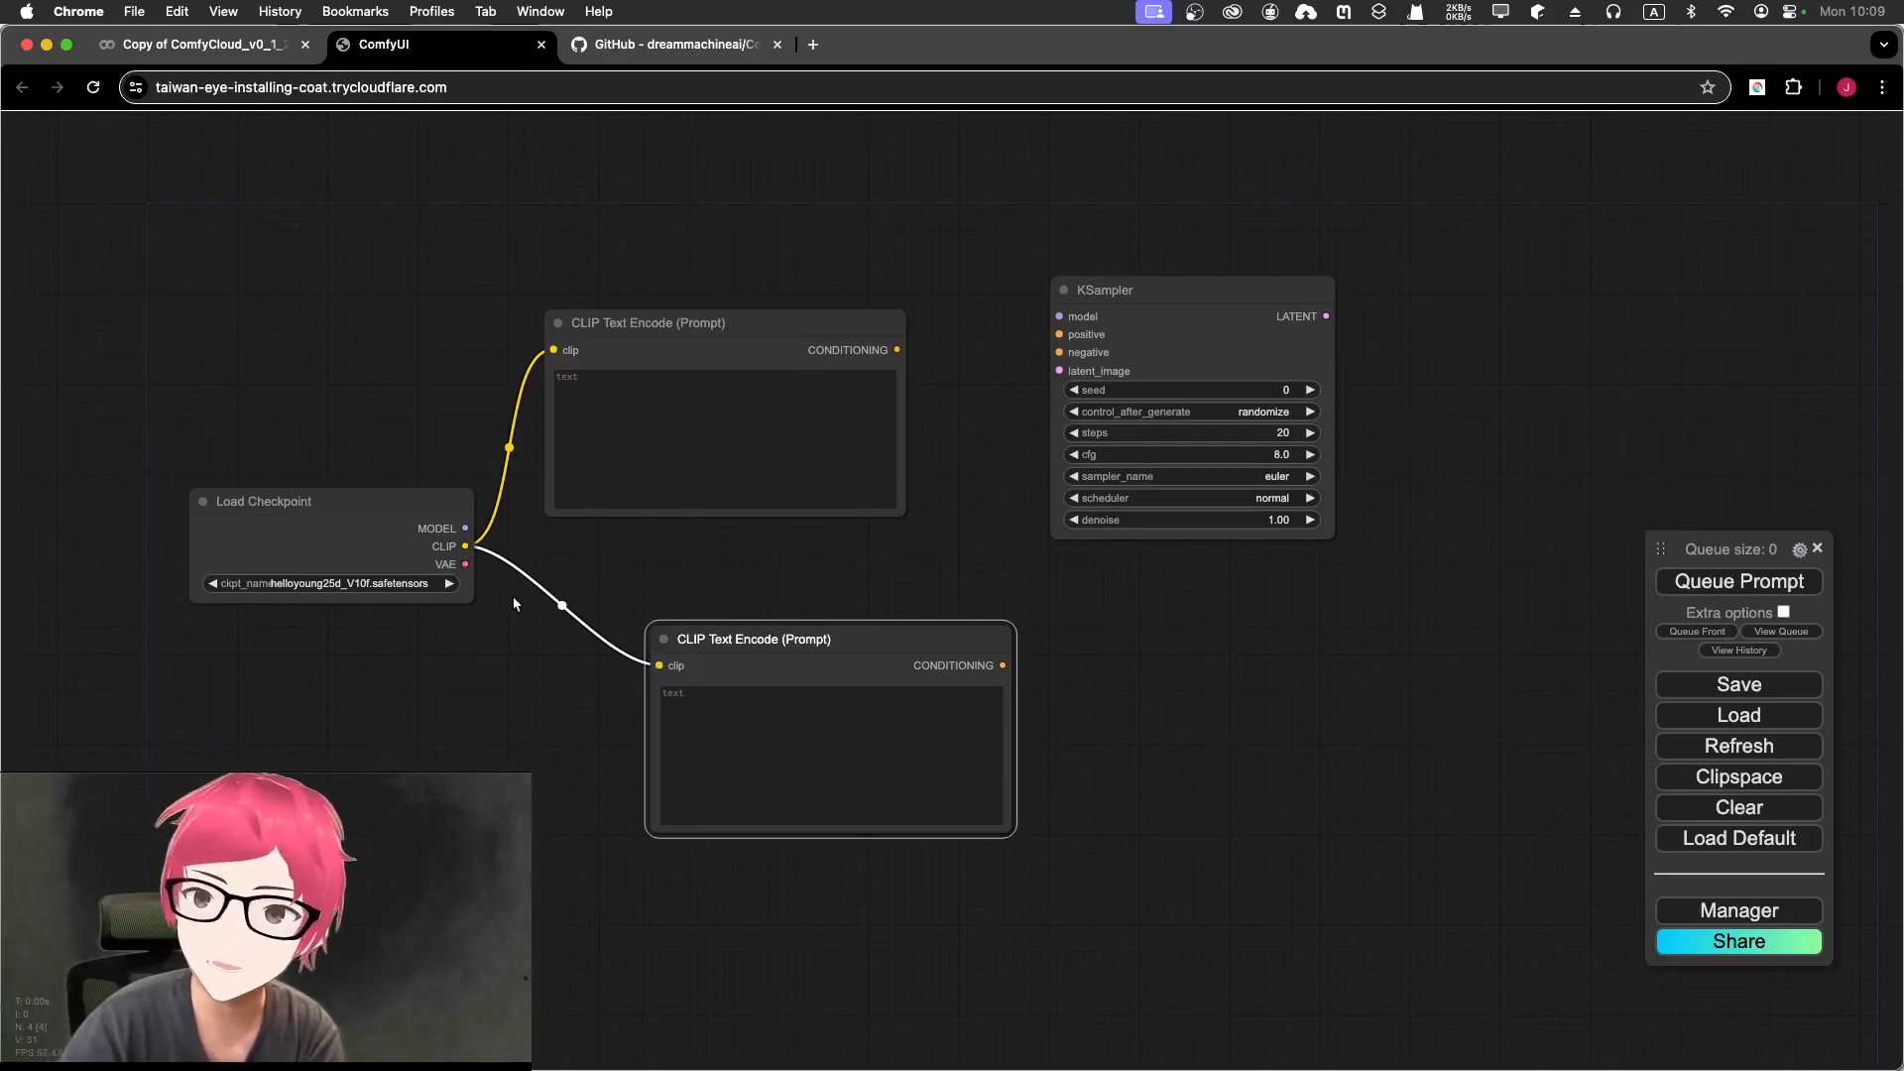
{"action": "left_click_drag", "start_coordinate": [757, 638], "coordinate": [704, 635]}
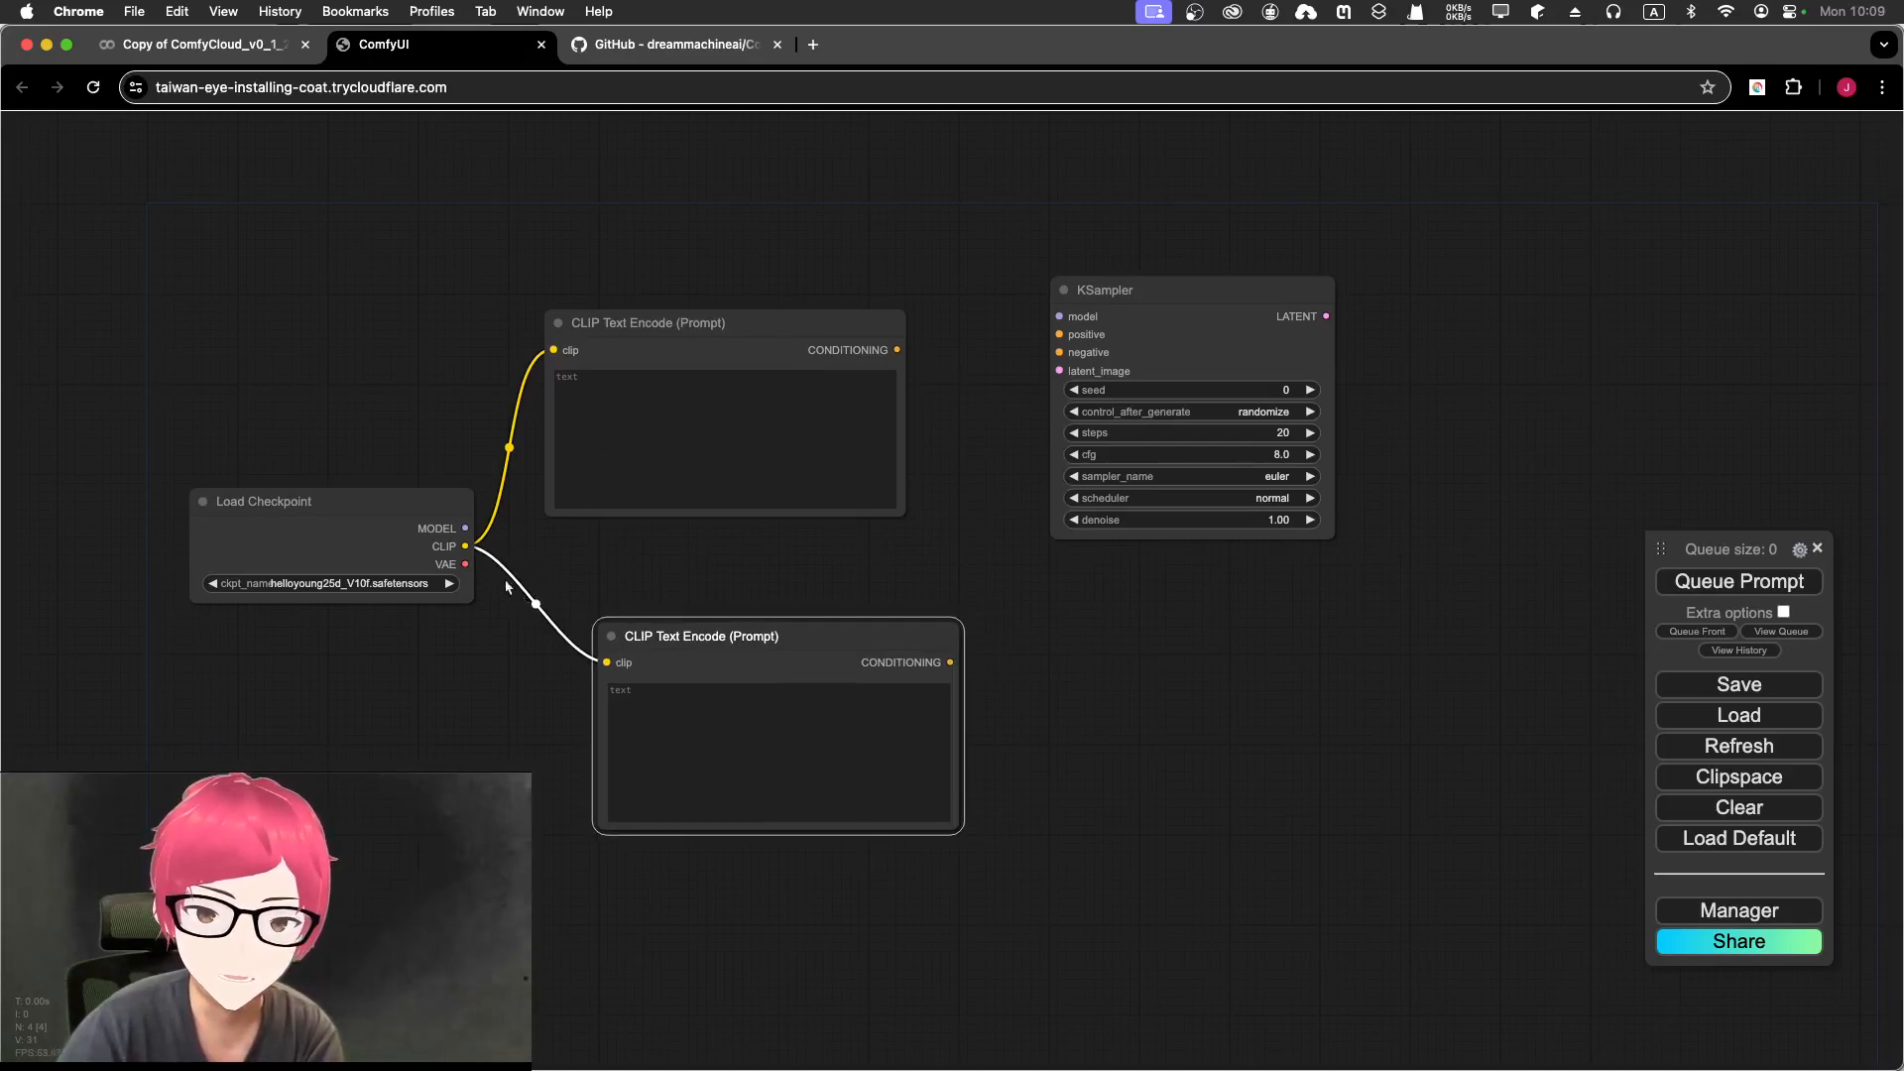
{"action": "left_click_drag", "start_coordinate": [465, 546], "coordinate": [532, 637]}
{"action": "right_click", "coordinate": [488, 641]}
{"action": "left_click", "coordinate": [416, 675]}
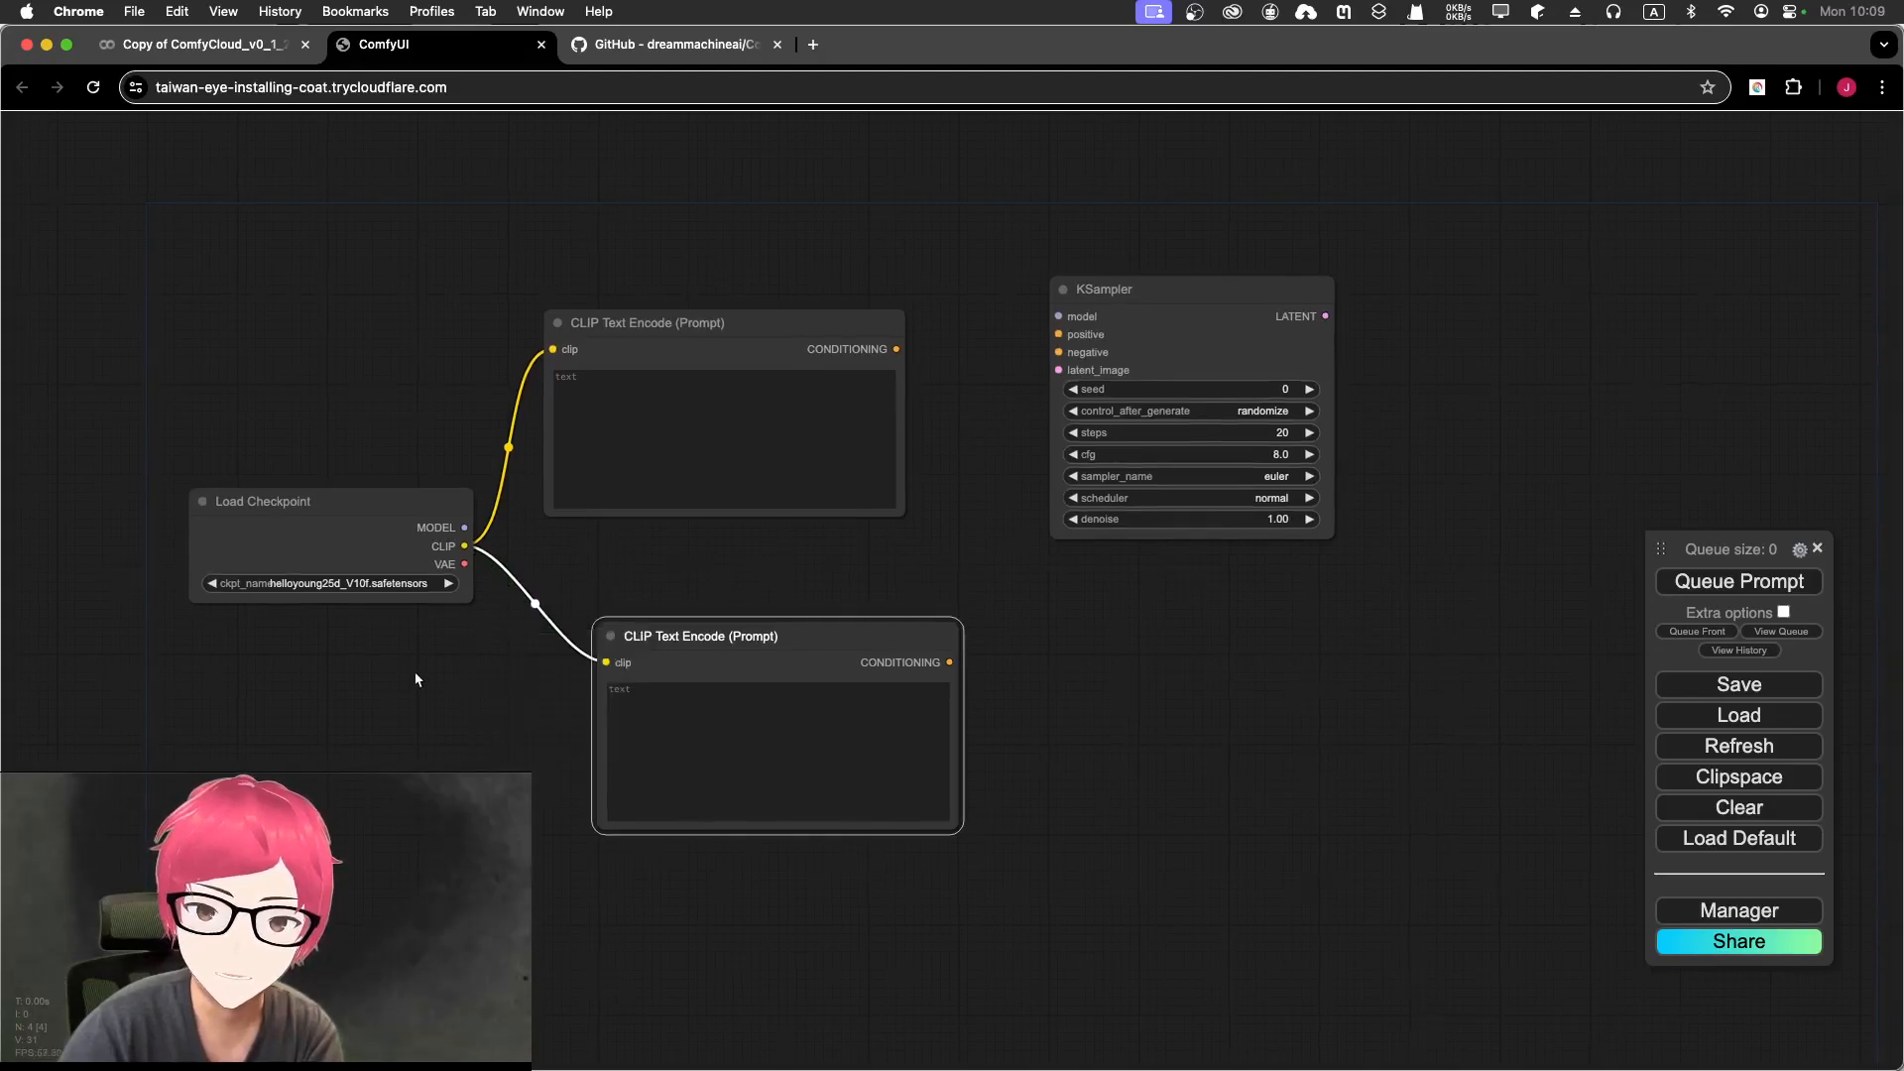
{"action": "left_click_drag", "start_coordinate": [724, 641], "coordinate": [679, 623]}
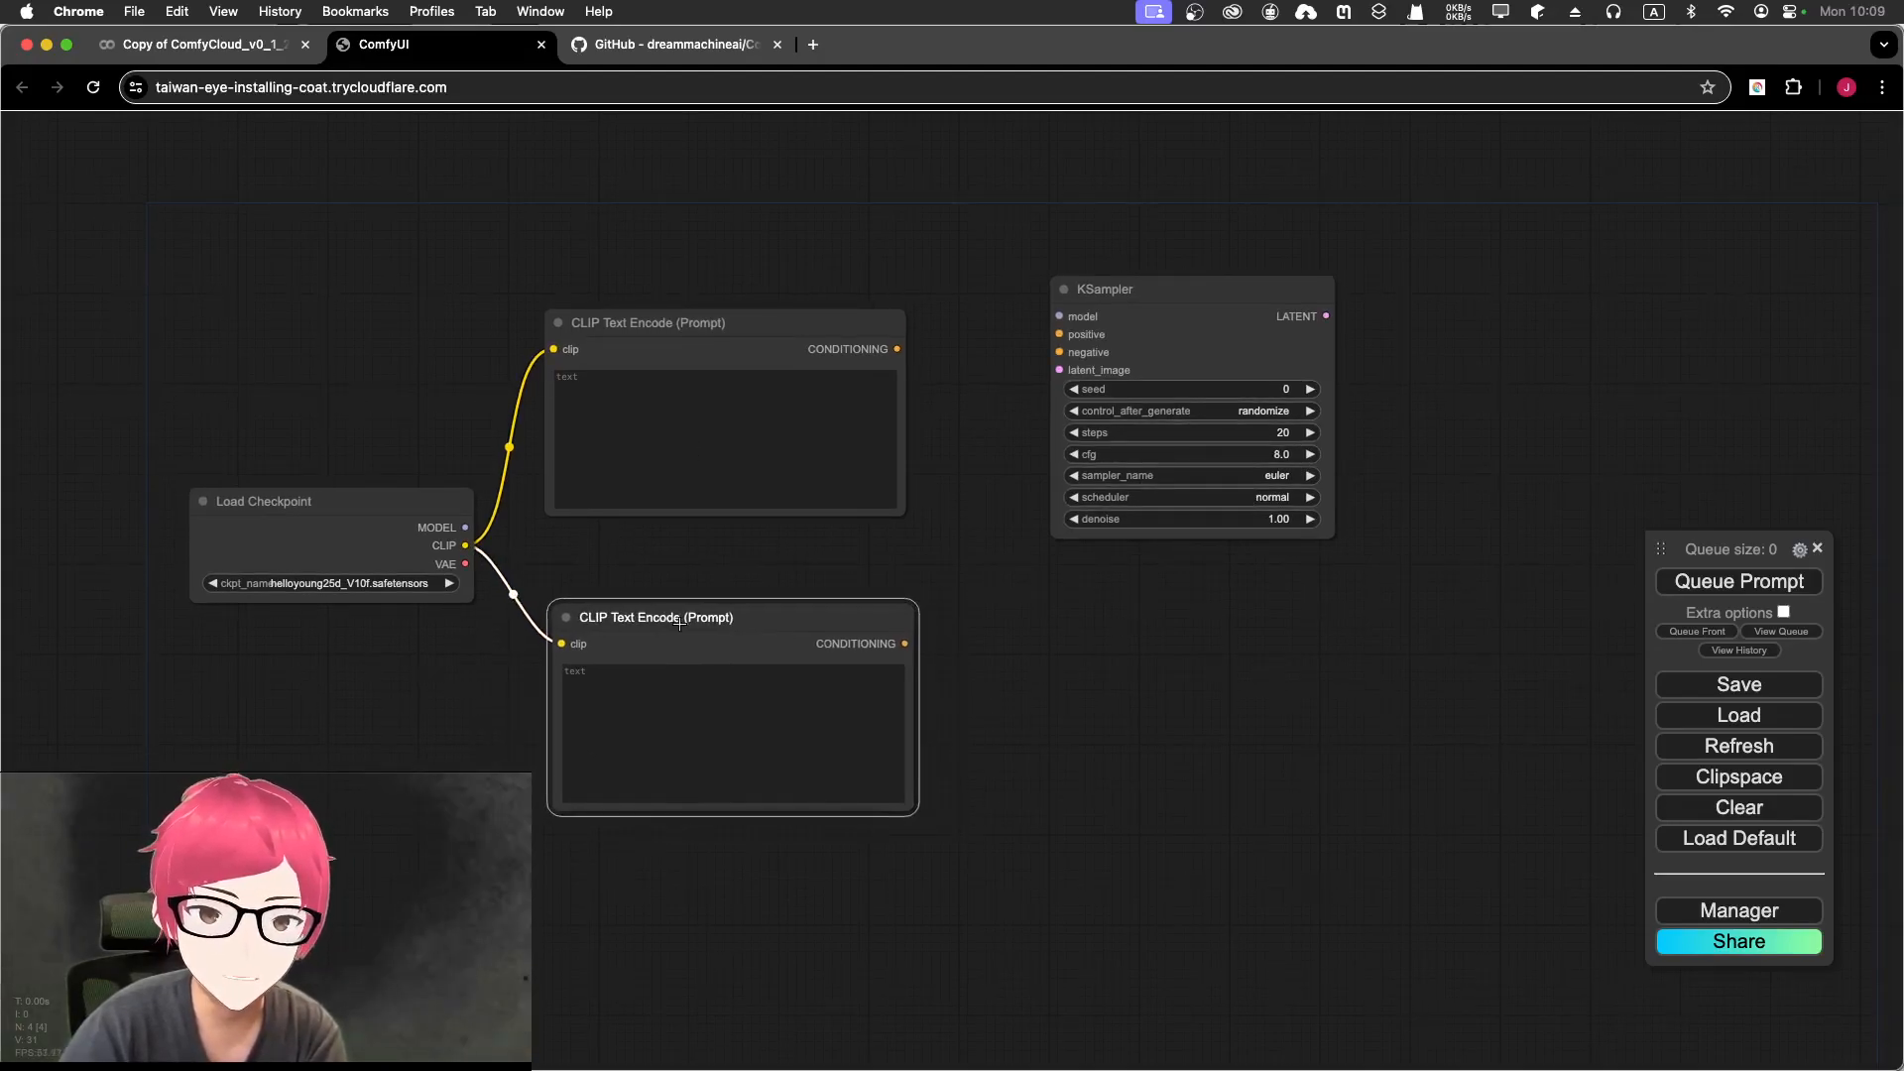
{"action": "left_click_drag", "start_coordinate": [700, 328], "coordinate": [718, 330]}
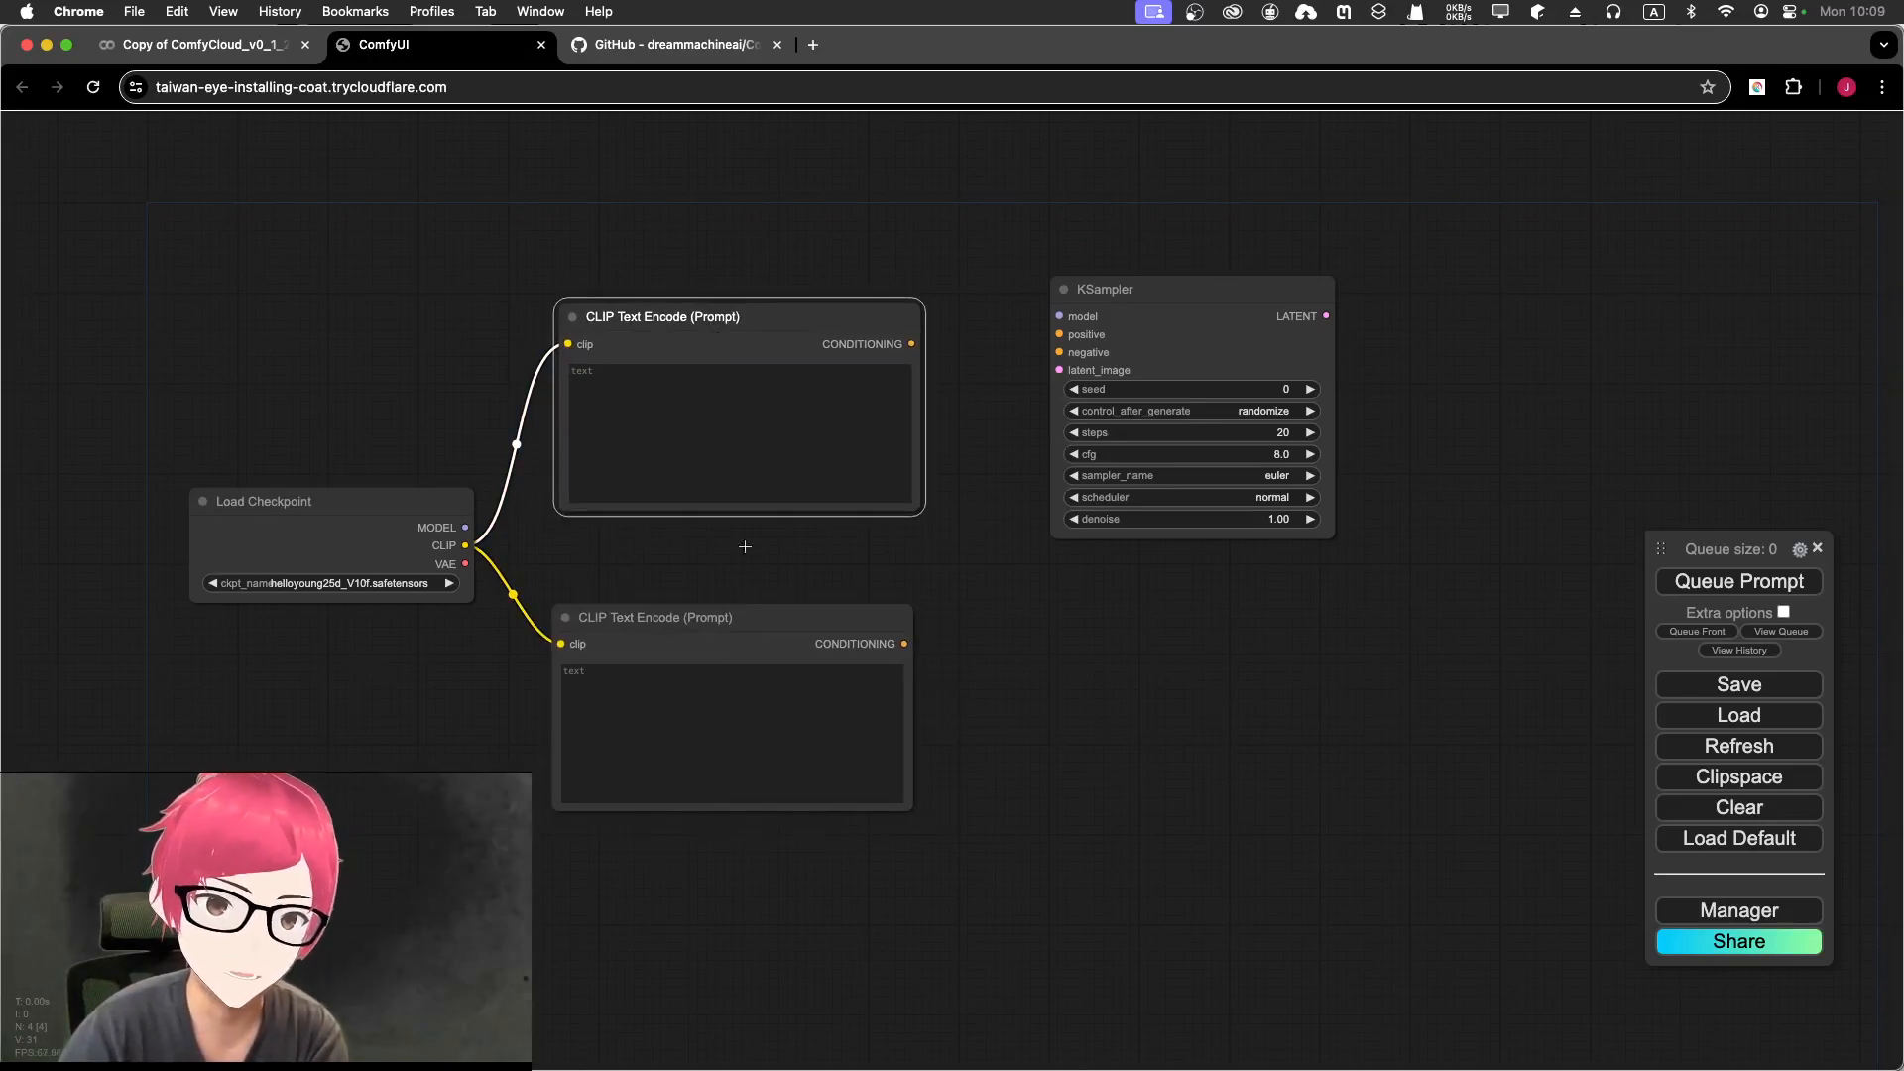
{"action": "left_click", "coordinate": [761, 622]}
Step: Retitle the upper CLIP Text Encode node as "CLIP Text Encode (Prompt Positive)"
{"action": "left_click", "coordinate": [706, 318]}
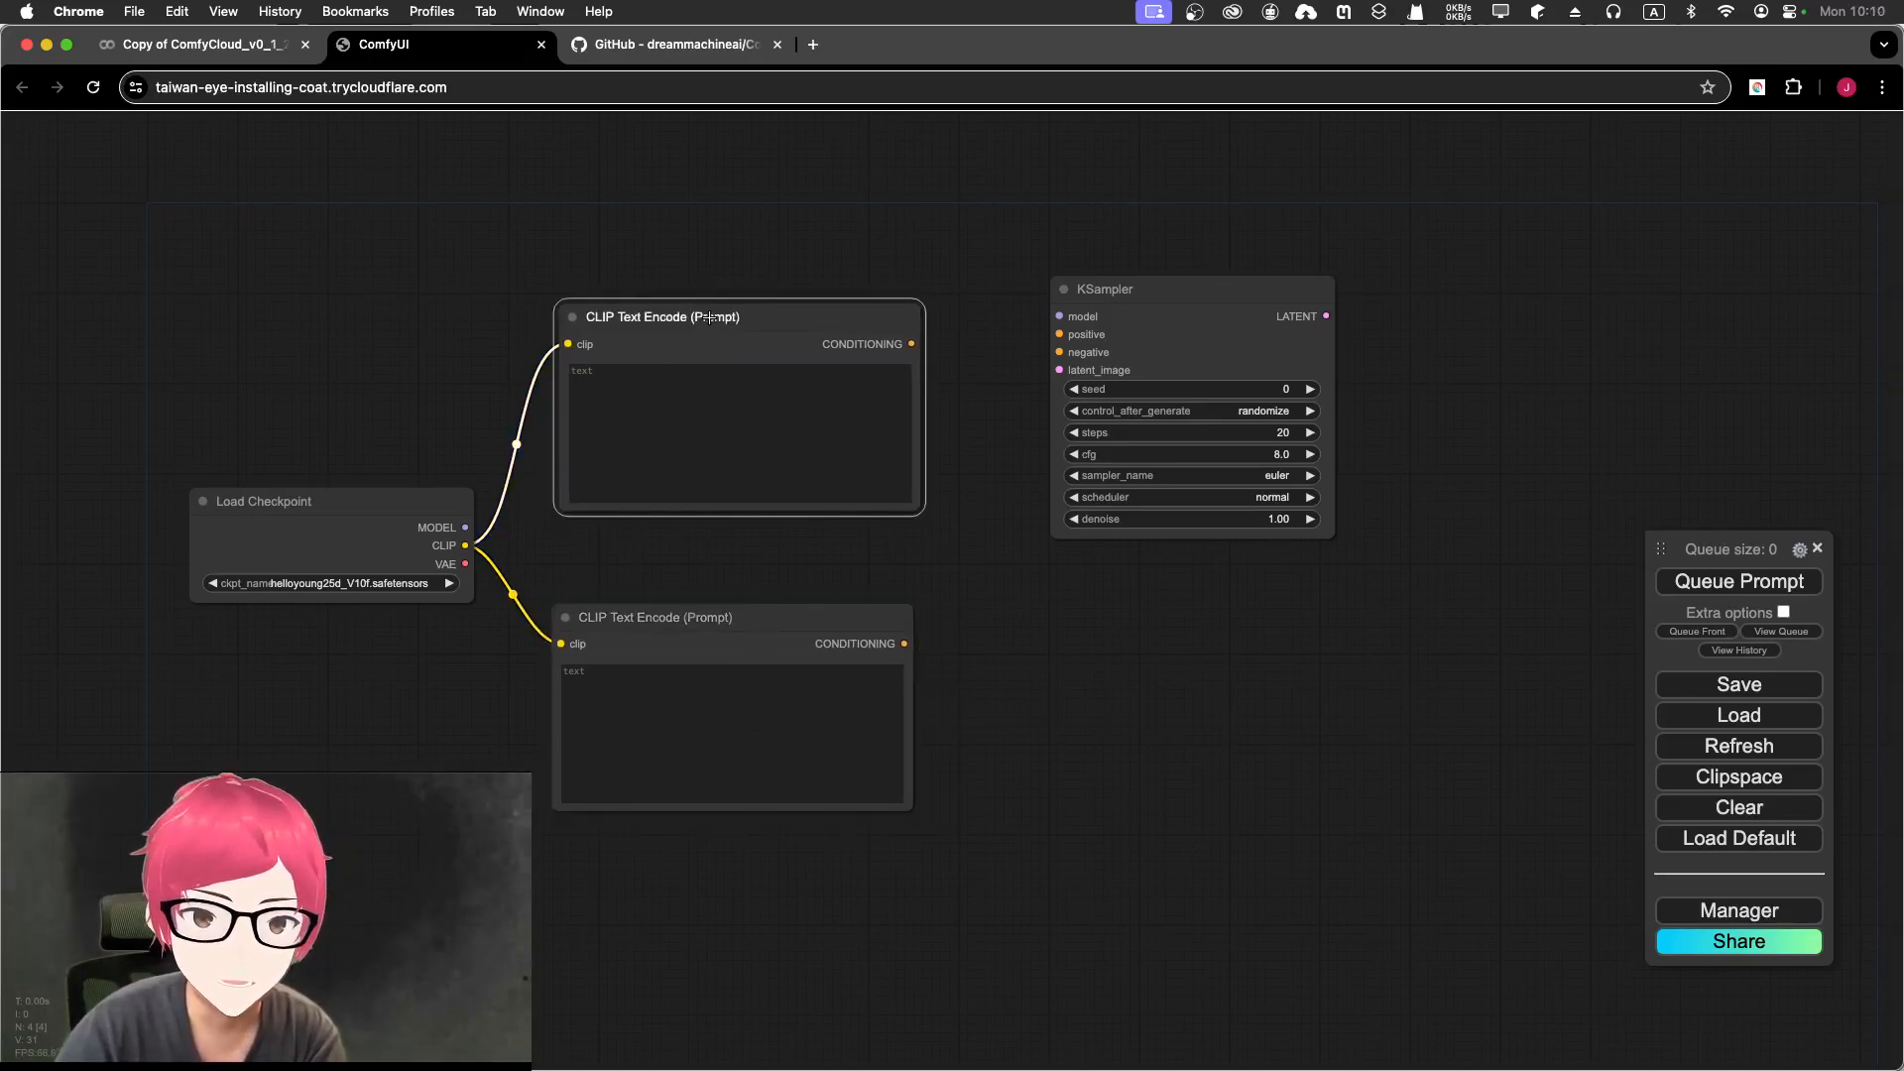
{"action": "right_click", "coordinate": [710, 320]}
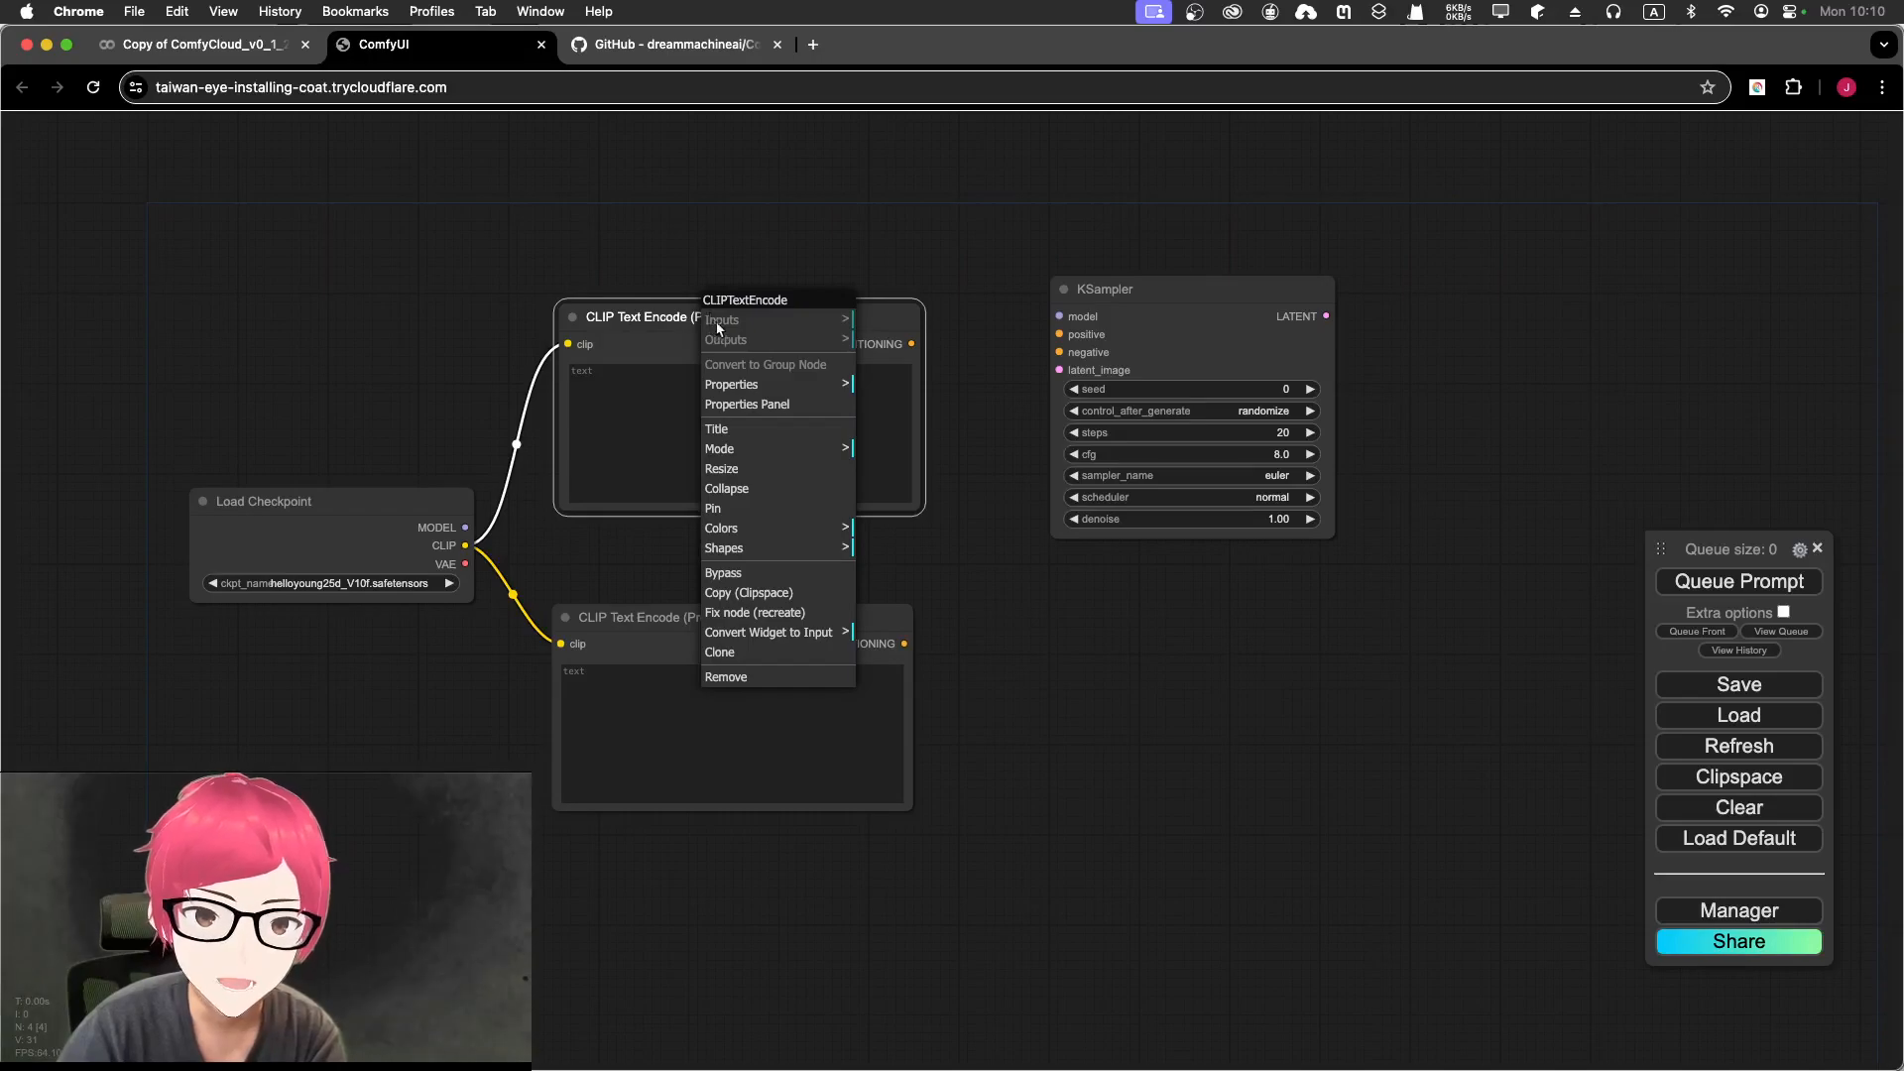
{"action": "left_click", "coordinate": [794, 428]}
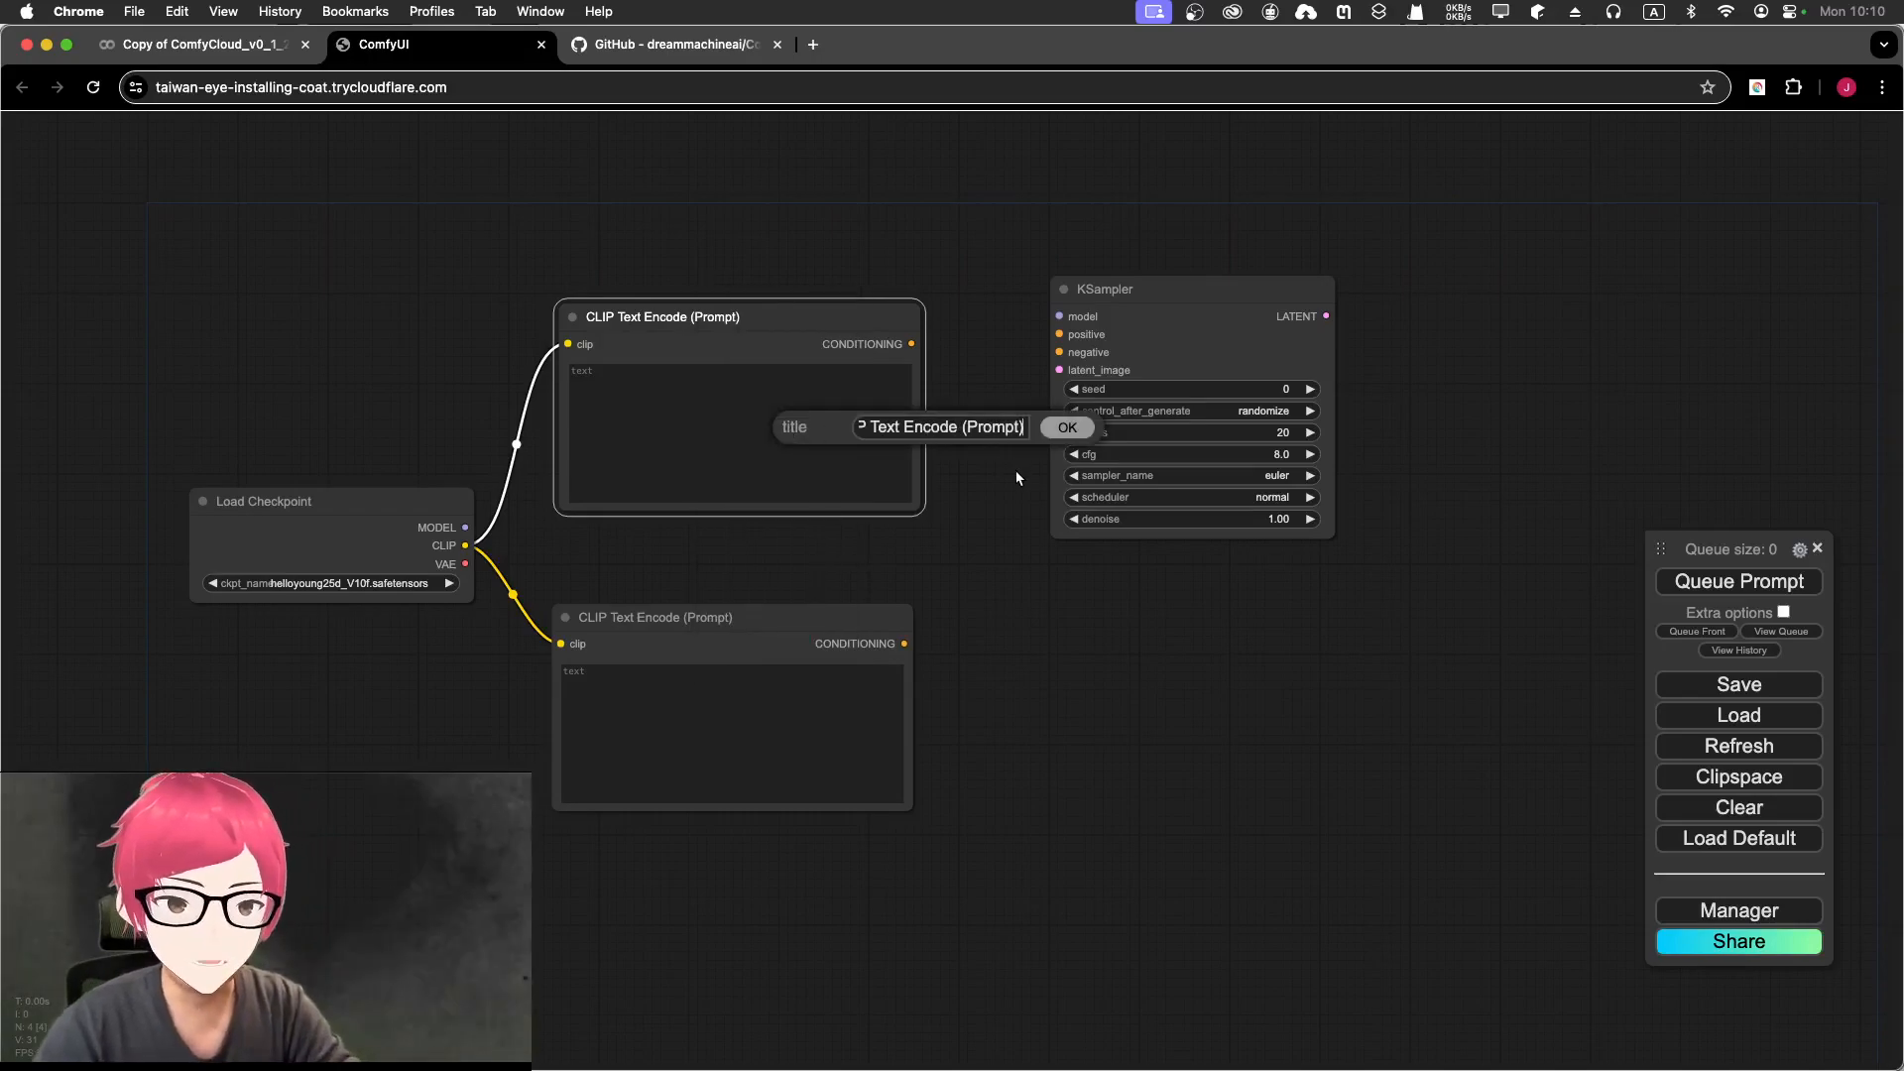
{"action": "key", "text": "BackSpace"}
{"action": "type", "text": "Positive)"}
{"action": "key", "text": "Return"}
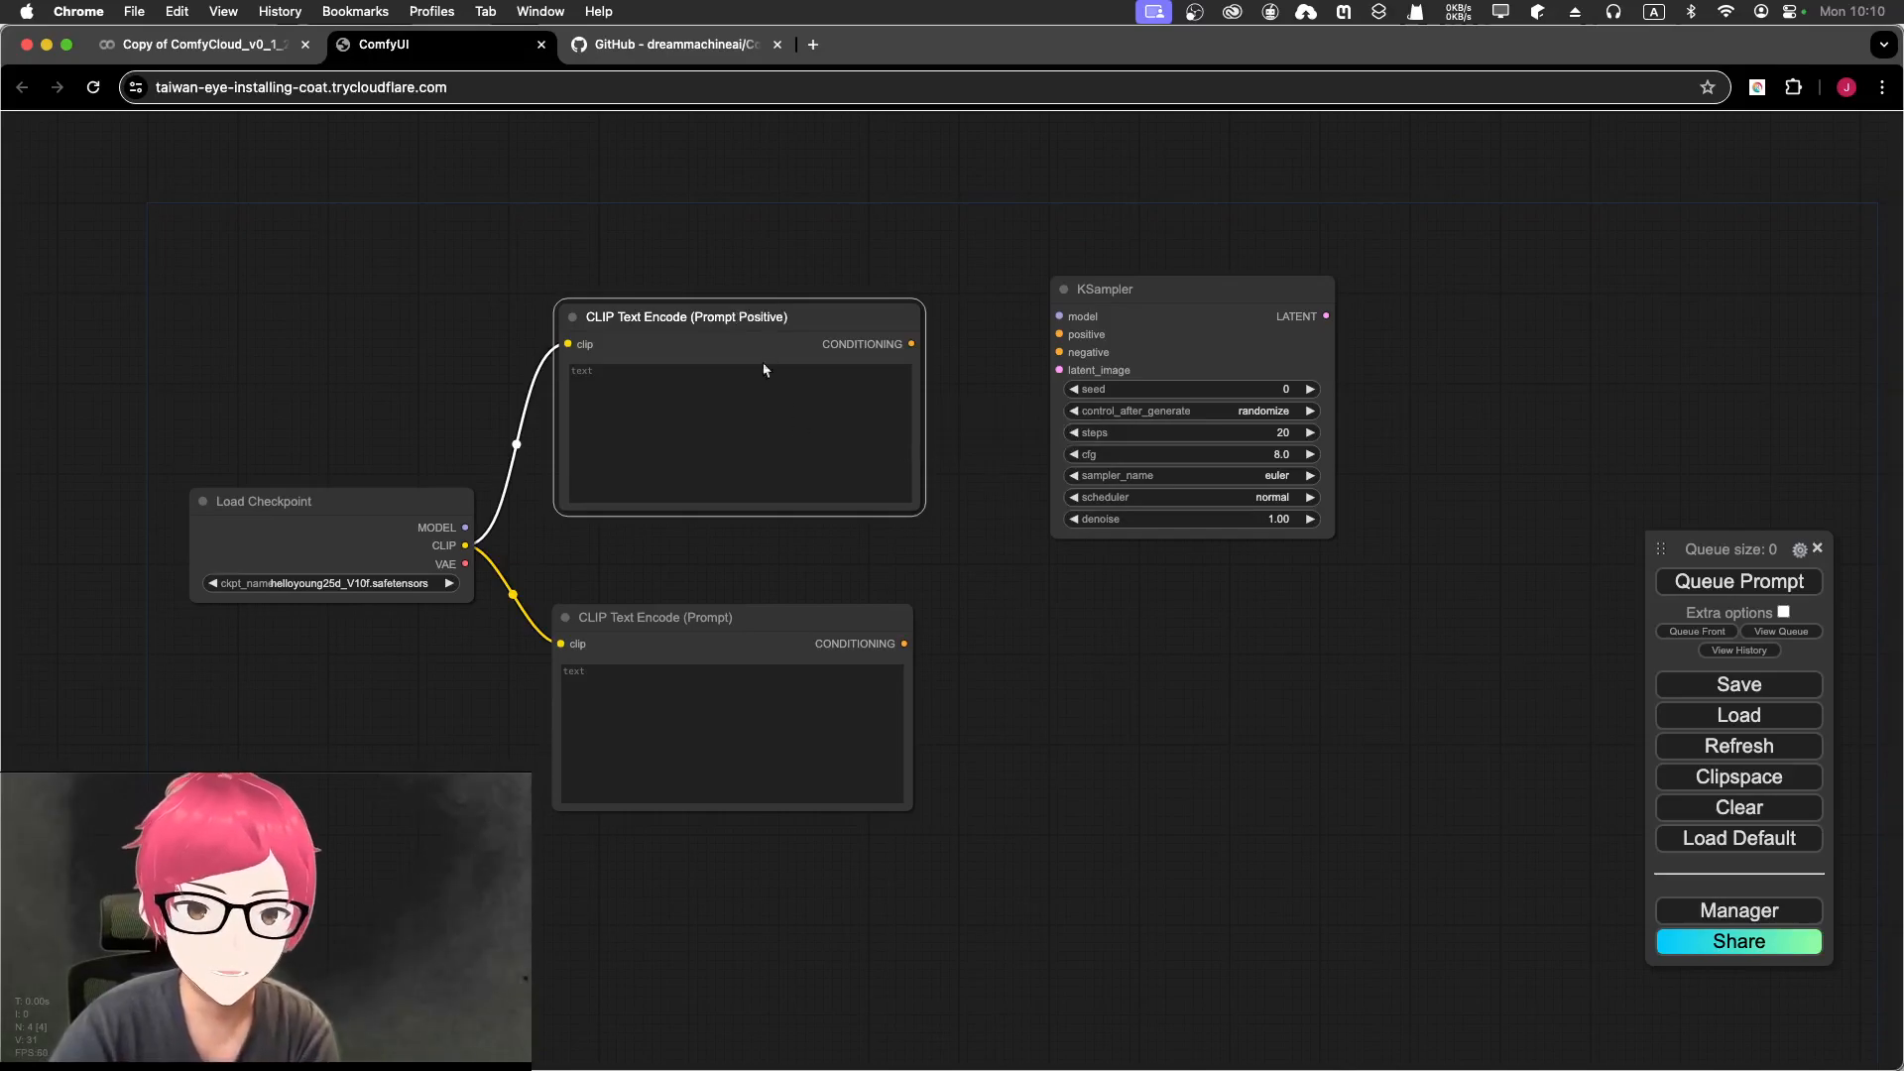
Step: Shift the Prompt Positive node slightly up in line with the lower node and set its color to green
{"action": "left_click_drag", "start_coordinate": [729, 317], "coordinate": [725, 307]}
{"action": "right_click", "coordinate": [725, 307]}
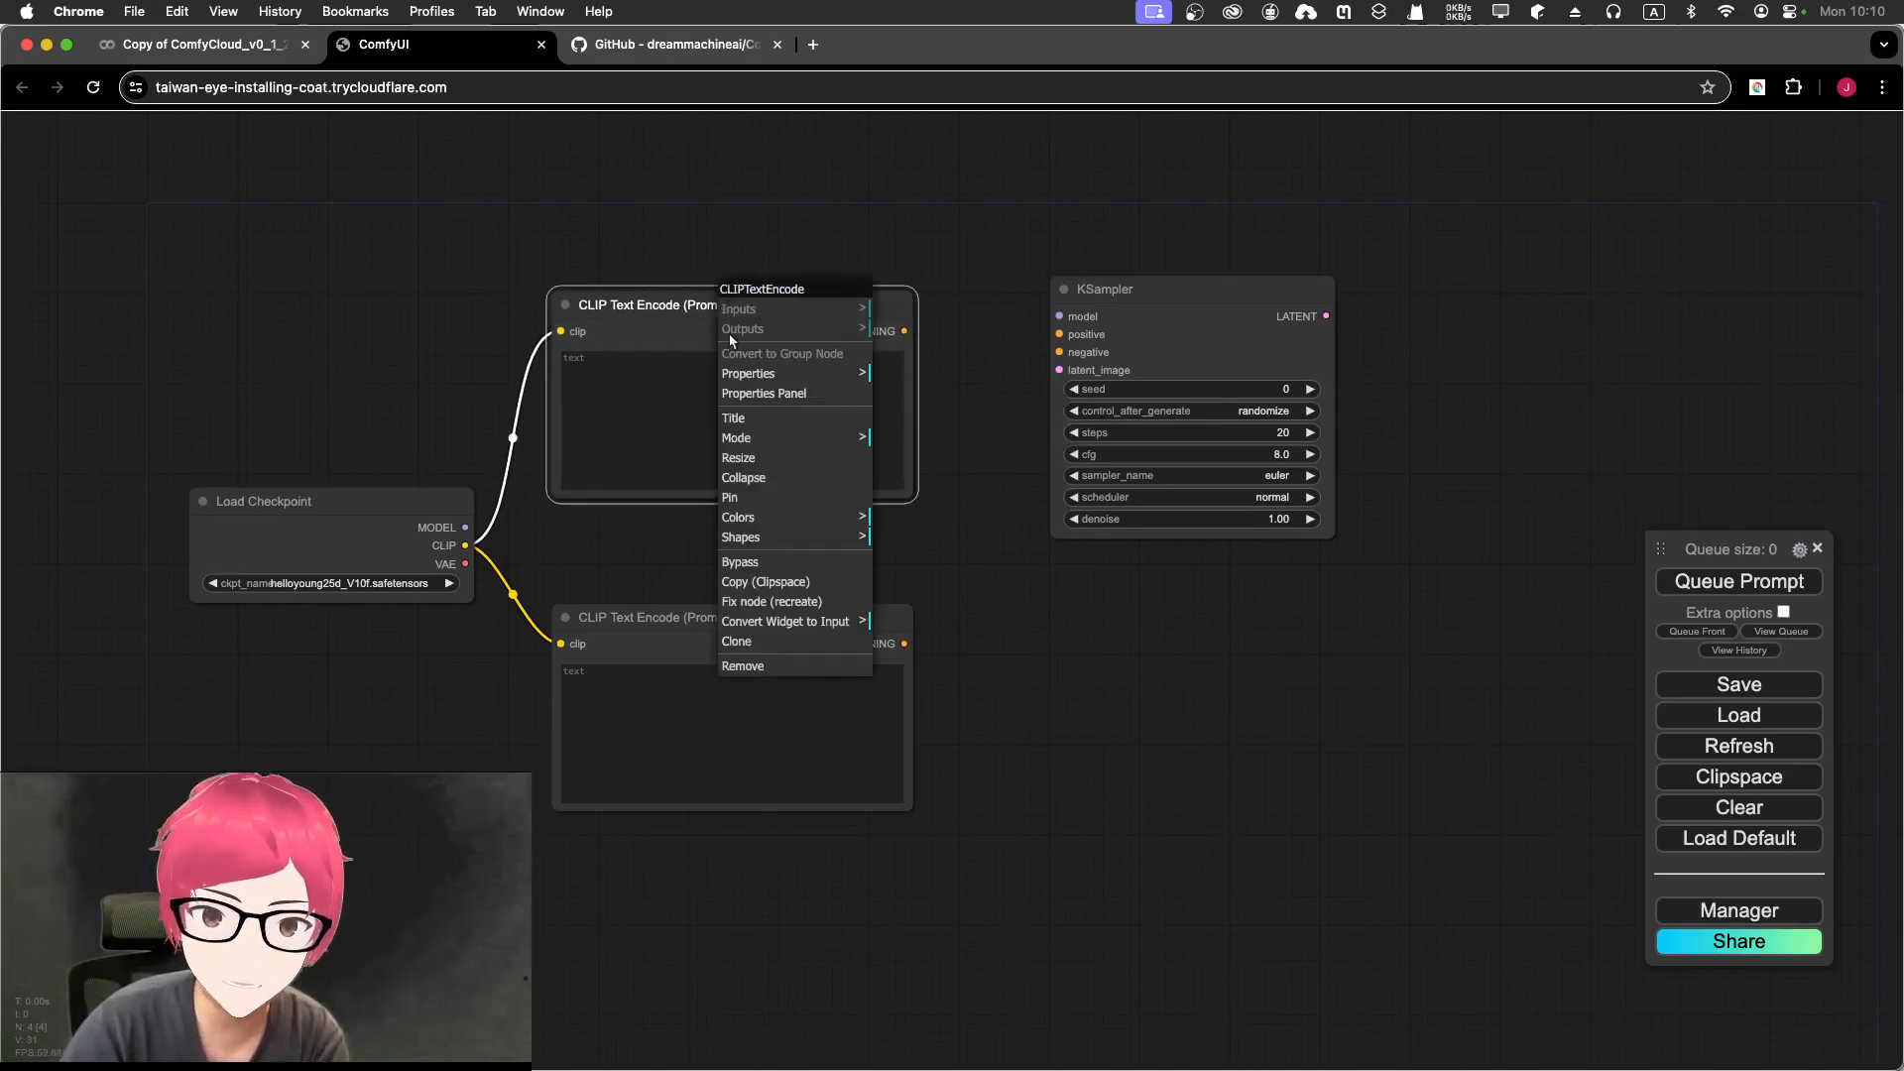
{"action": "left_click", "coordinate": [801, 520]}
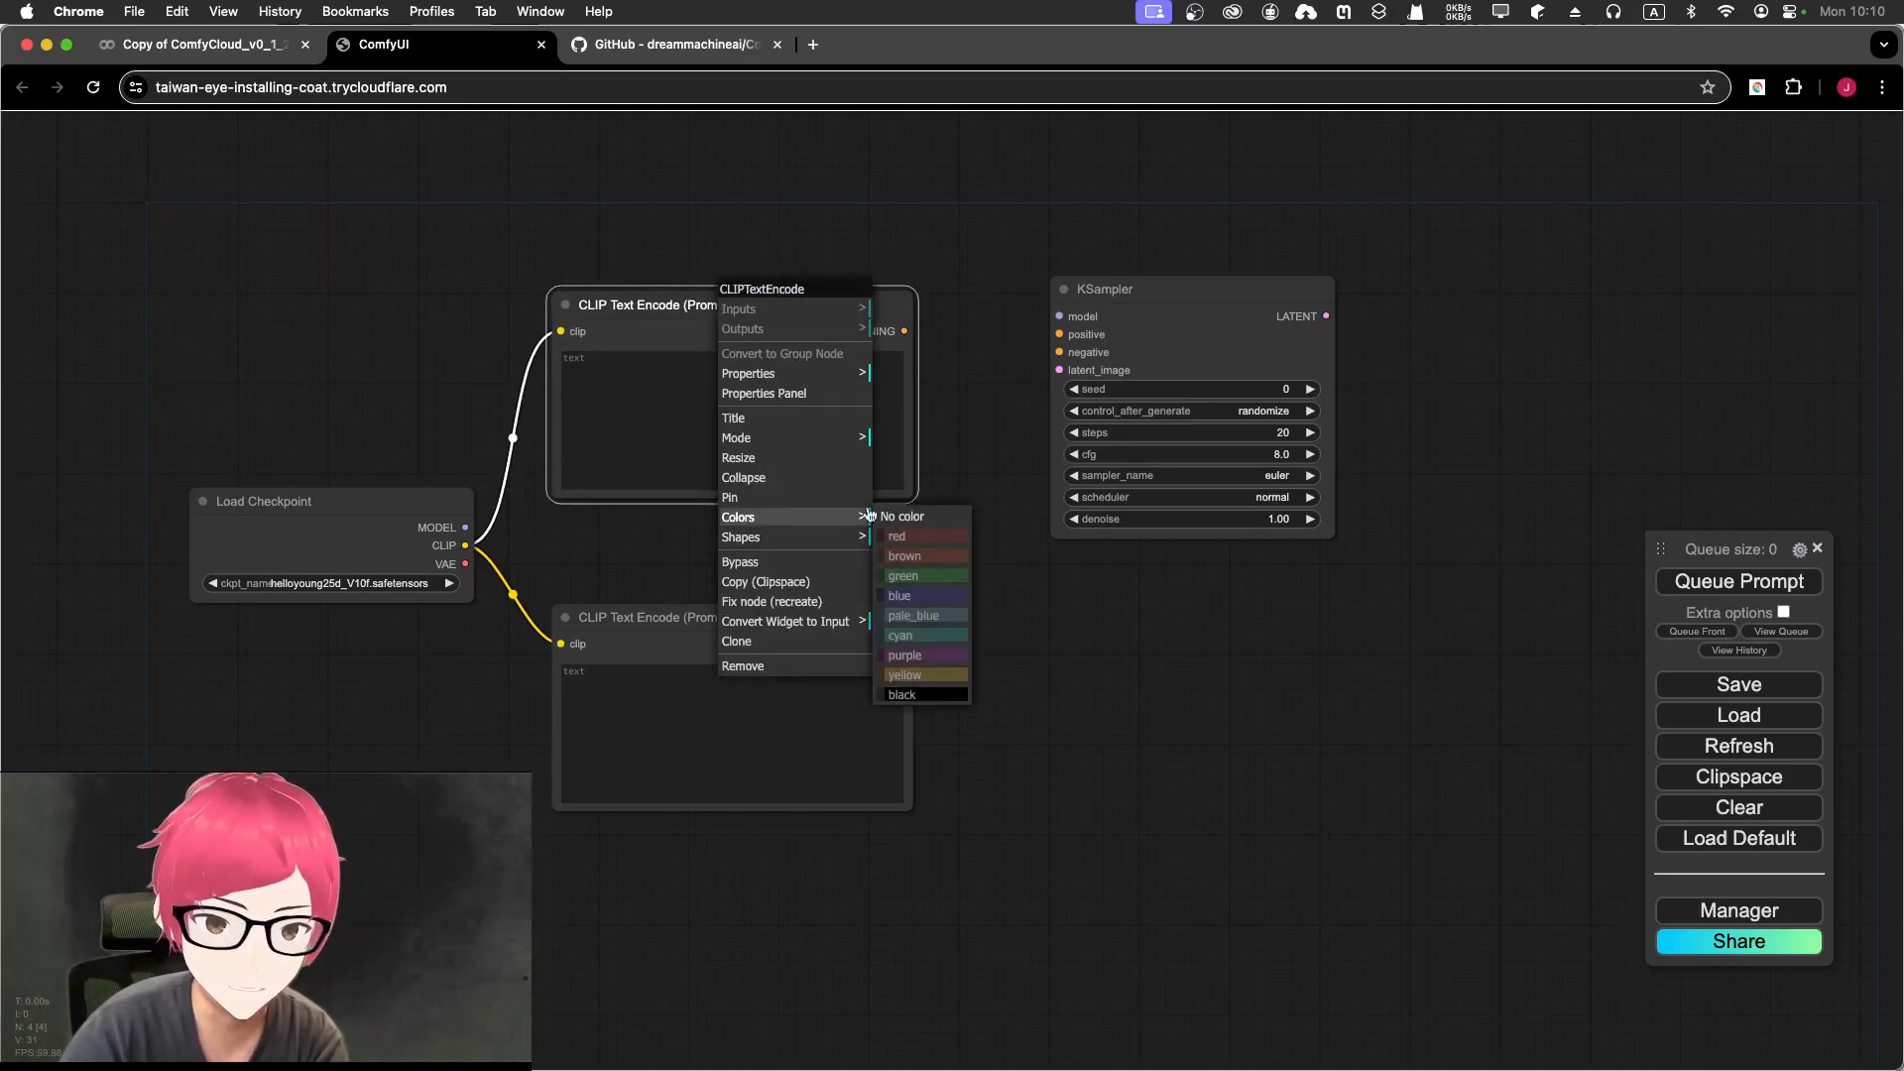
{"action": "left_click", "coordinate": [879, 577]}
Step: Retitle the lower CLIP Text Encode node as "CLIP Text Encode (Prompt Negative)"
{"action": "left_click", "coordinate": [718, 618]}
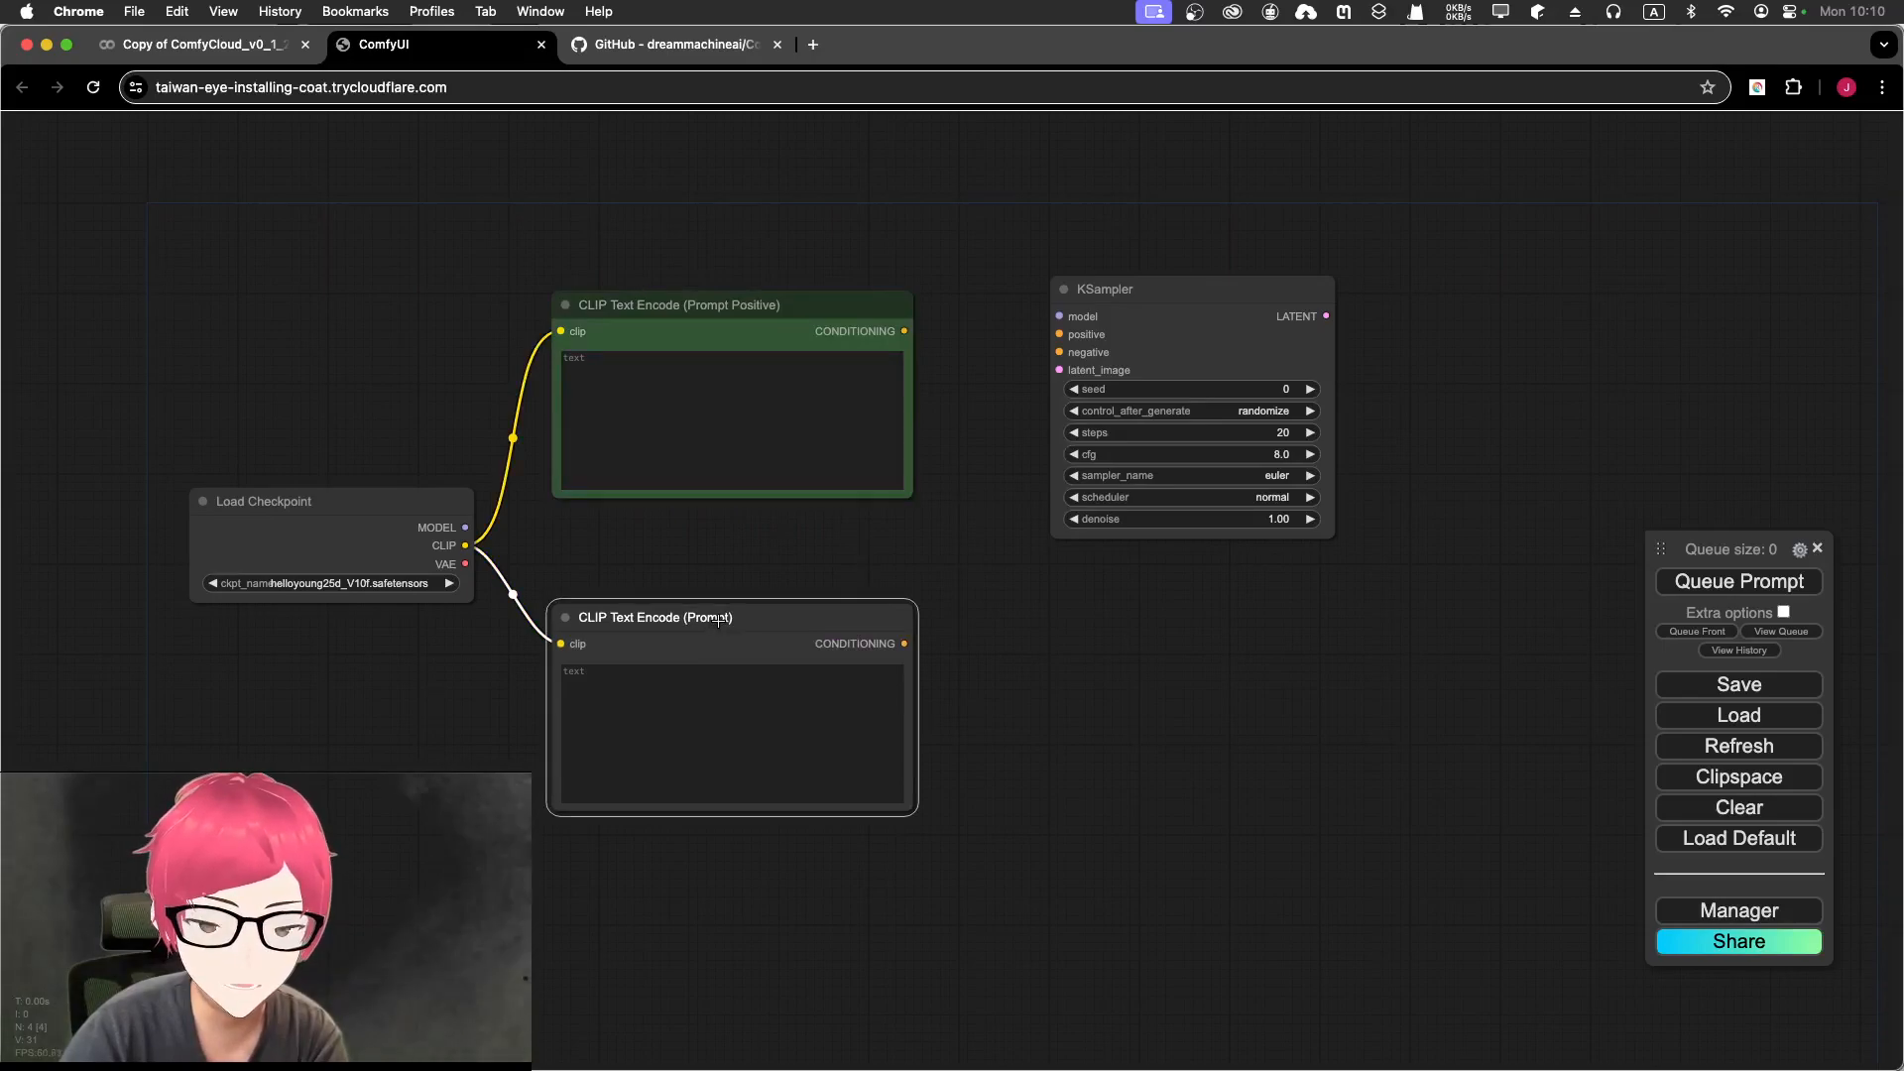
{"action": "right_click", "coordinate": [718, 620]}
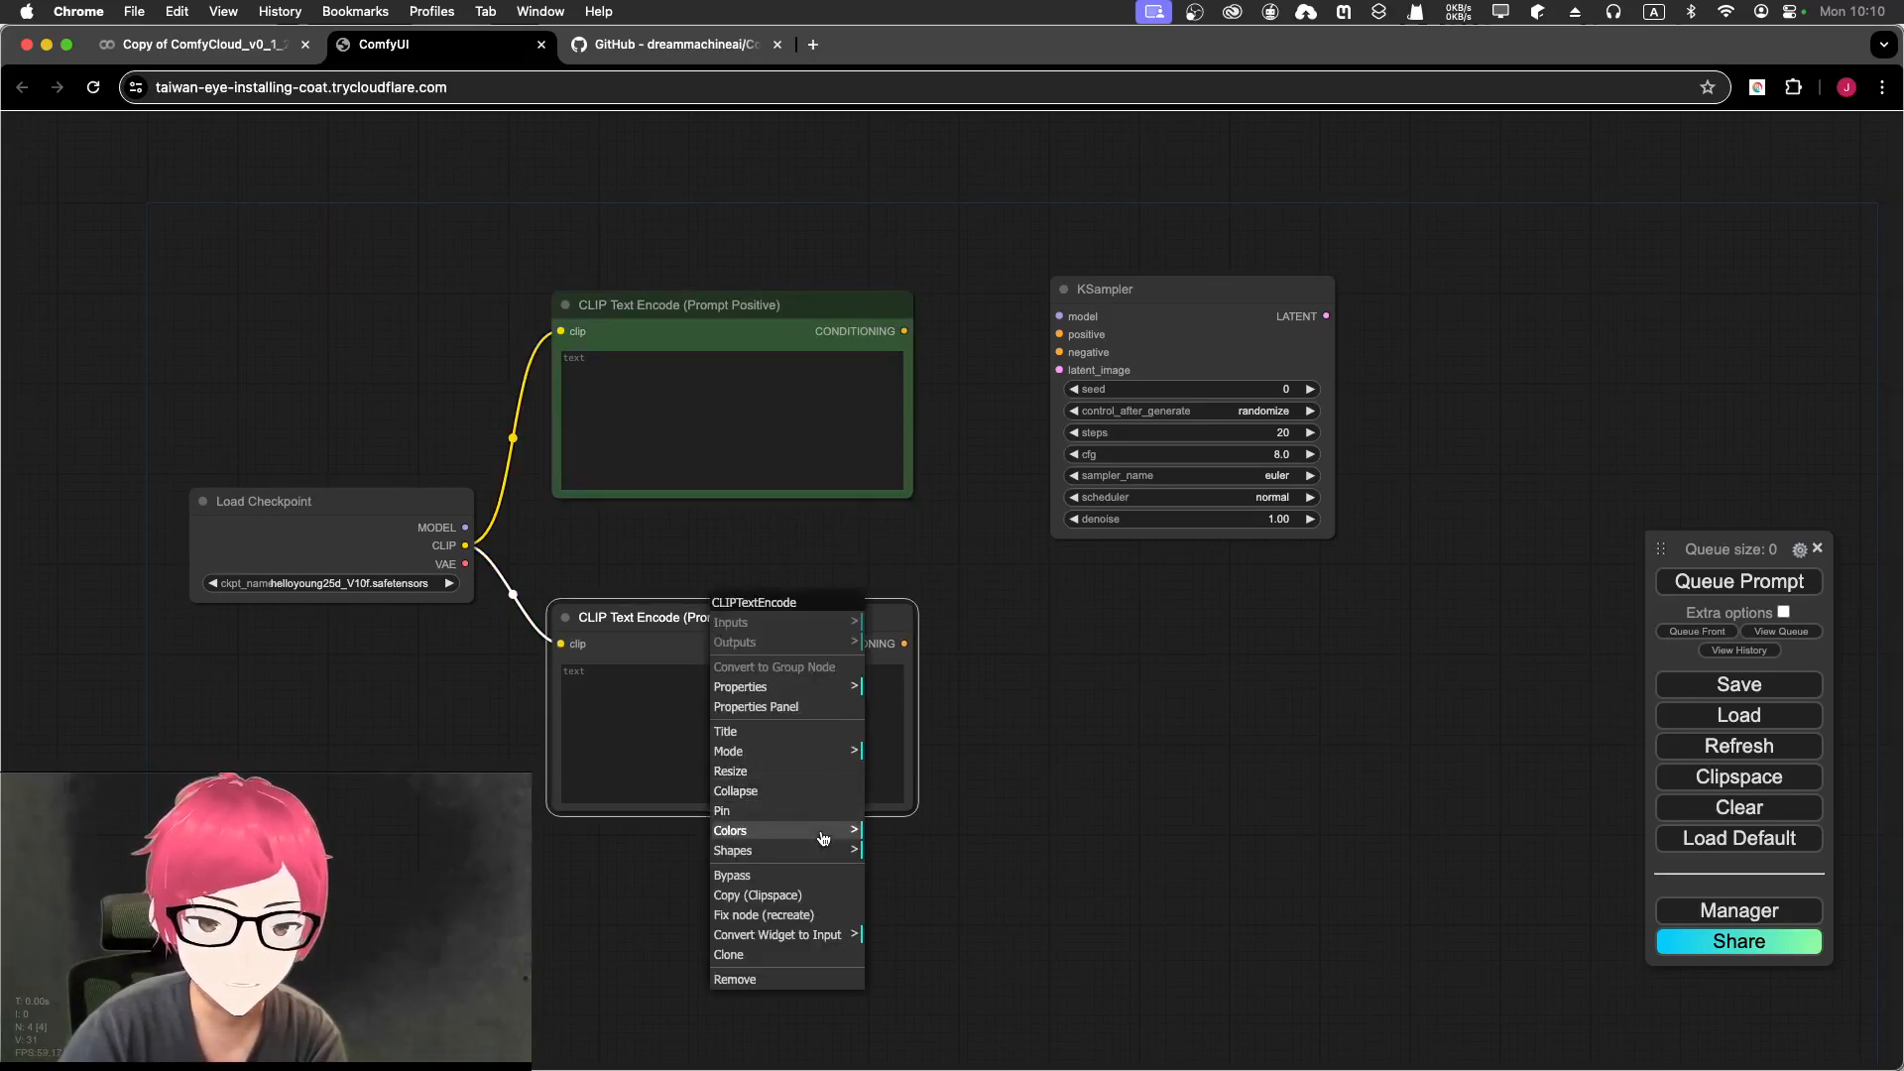
{"action": "left_click", "coordinate": [807, 733]}
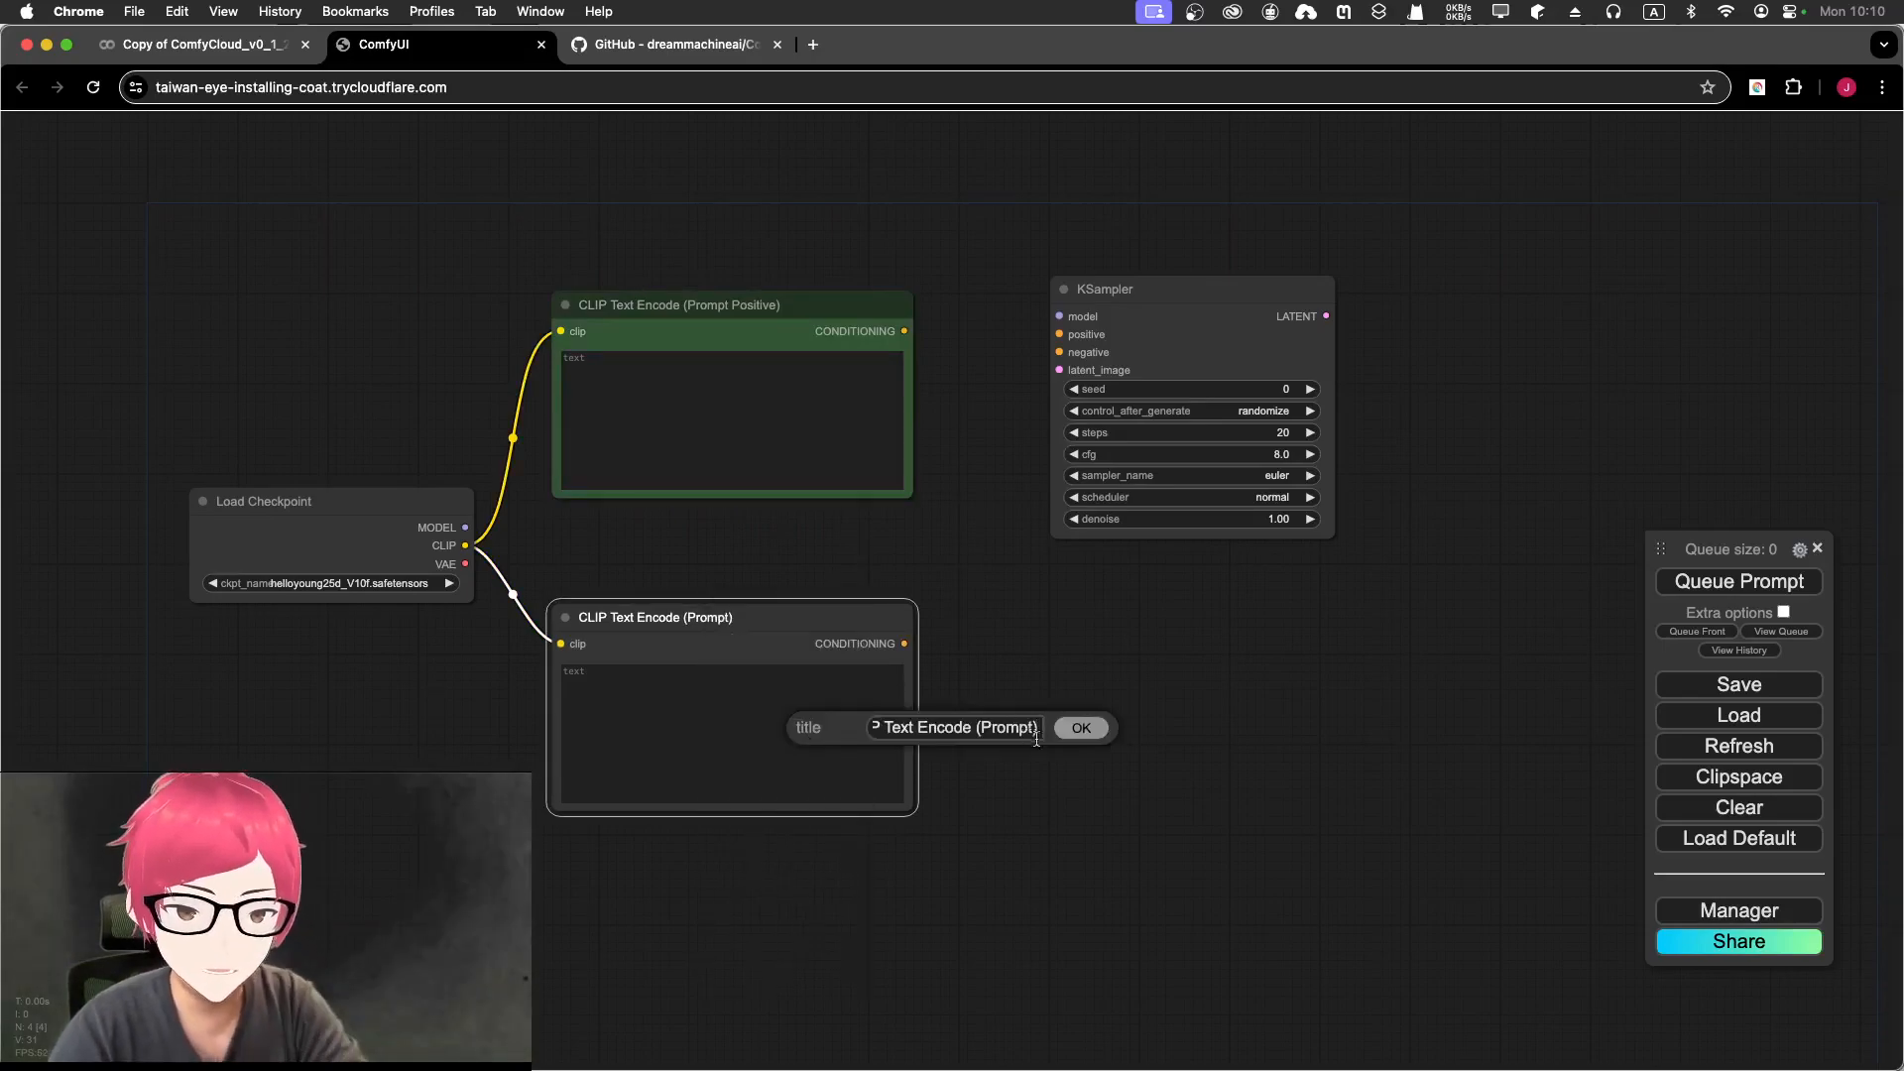
{"action": "key", "text": "BackSpace"}
{"action": "type", "text": "Ne"}
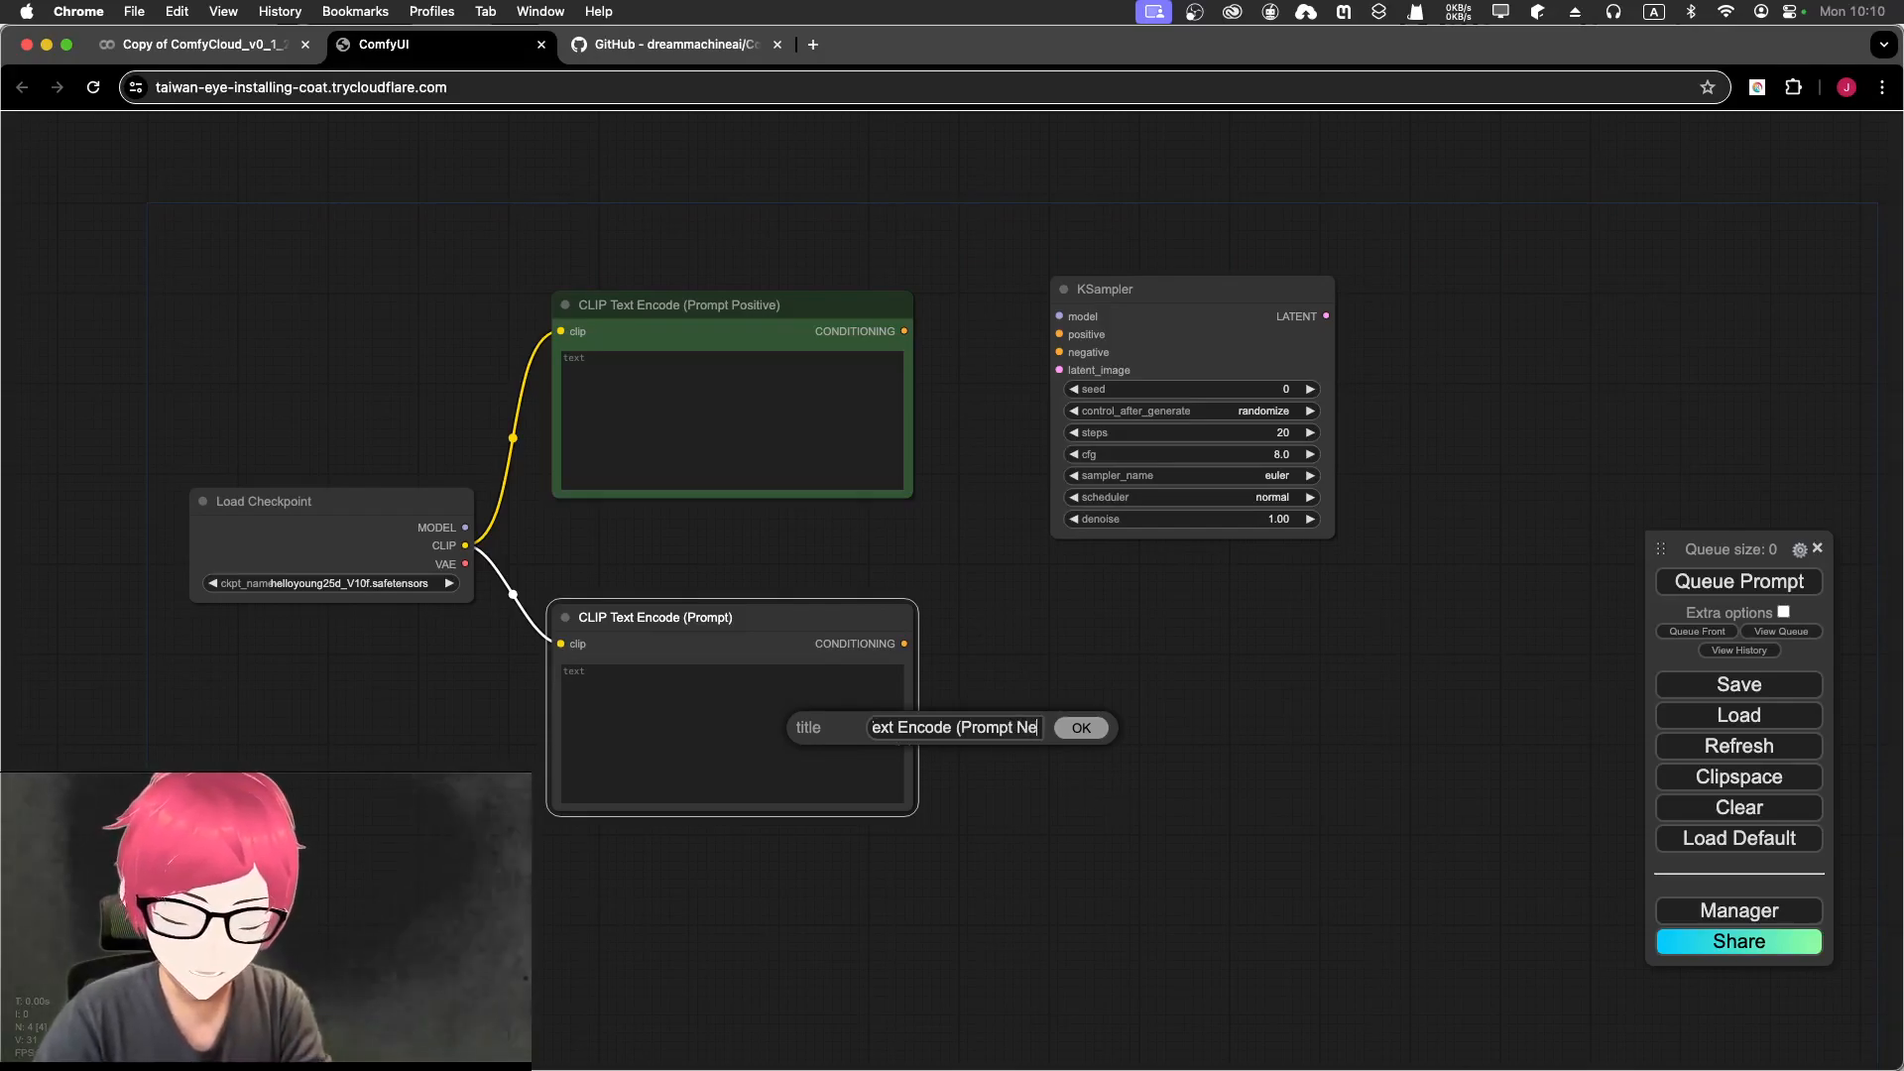
{"action": "type", "text": "gative)"}
{"action": "key", "text": "Return"}
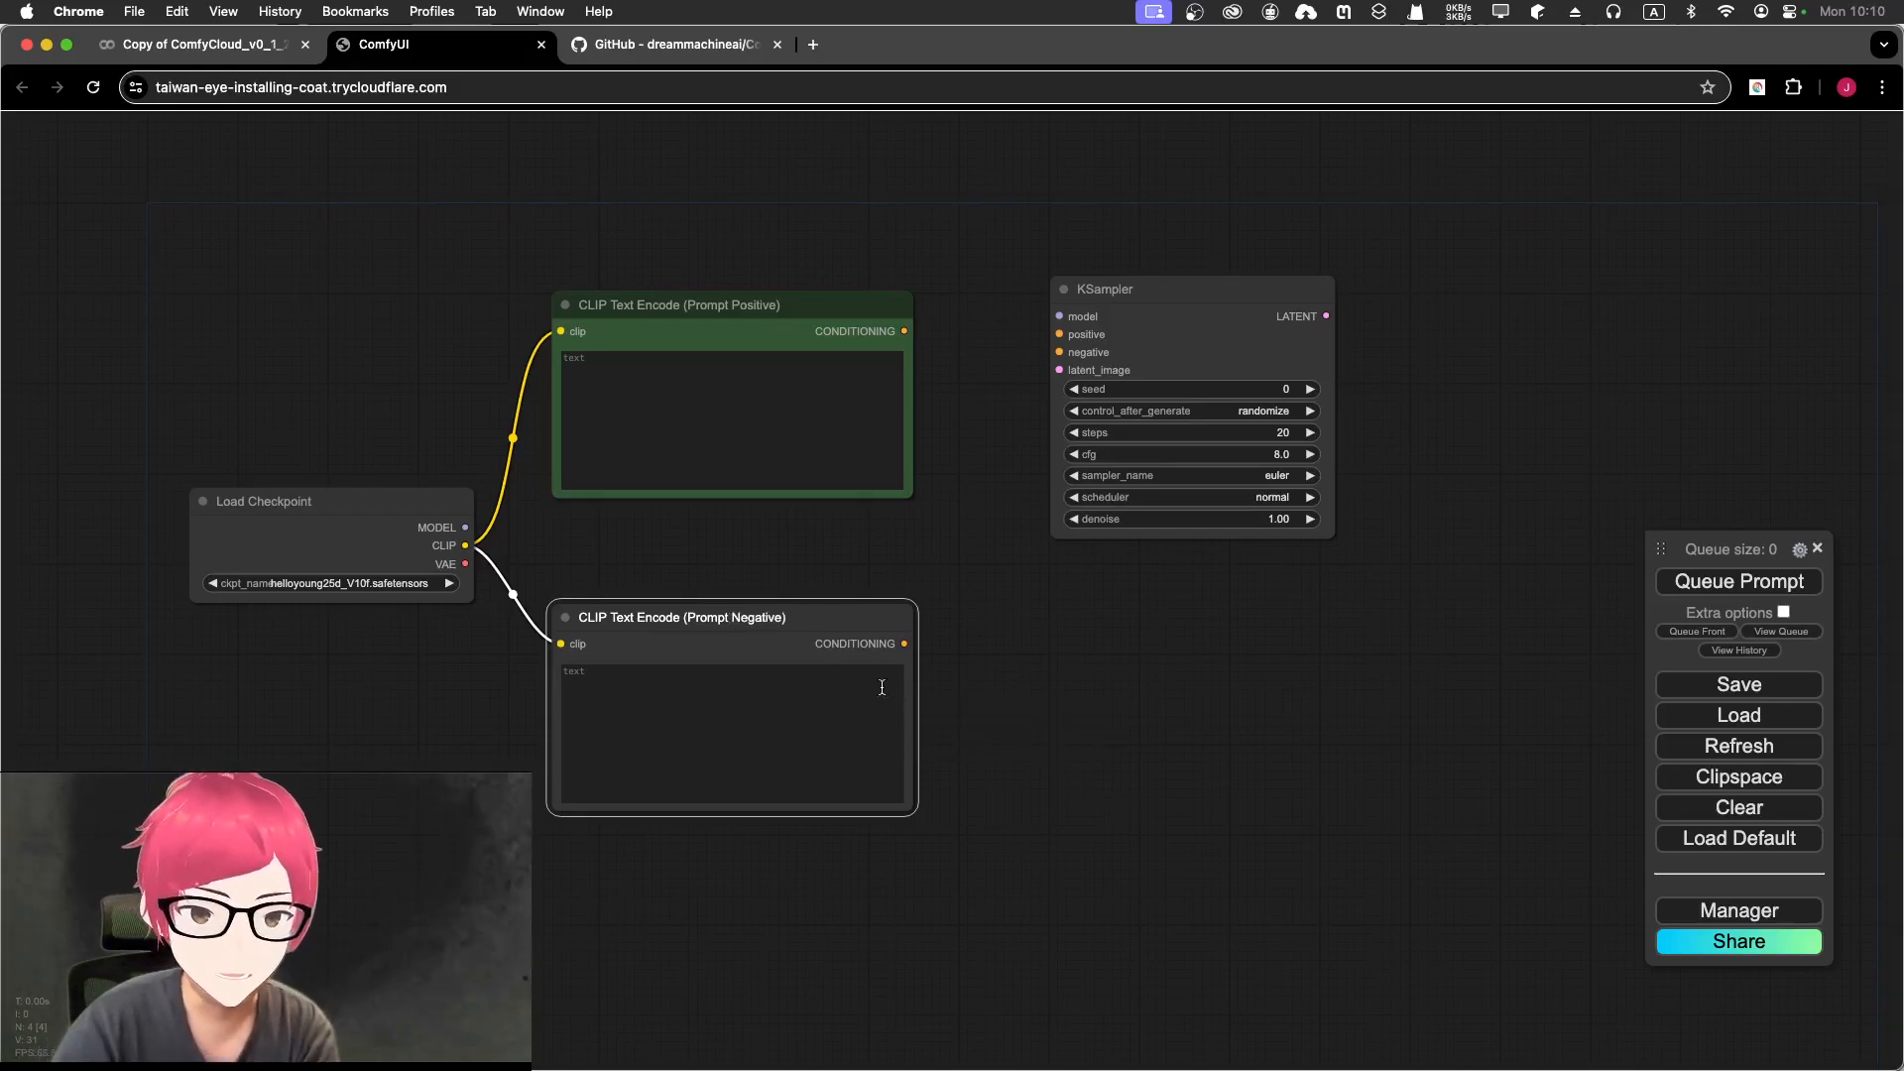
Step: Set the color of the Prompt Negative node to red
{"action": "right_click", "coordinate": [833, 621]}
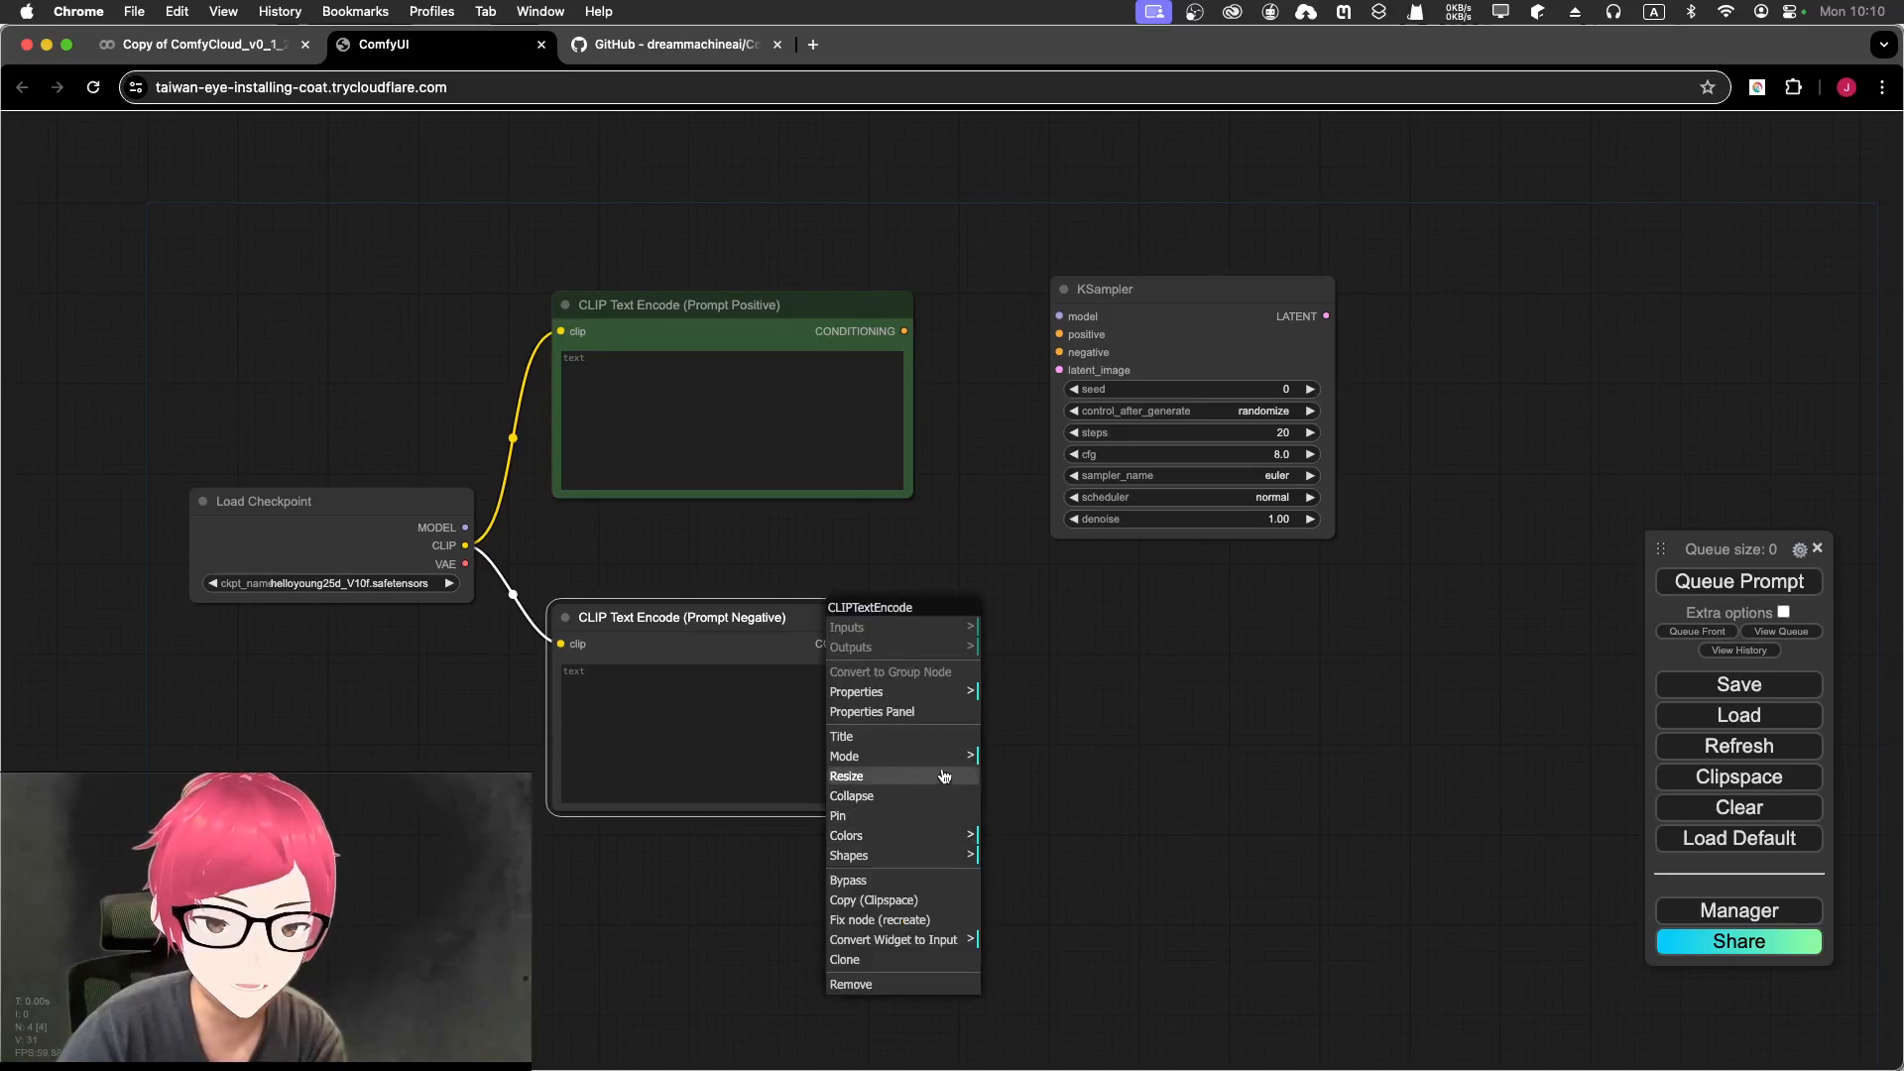
{"action": "left_click", "coordinate": [933, 838]}
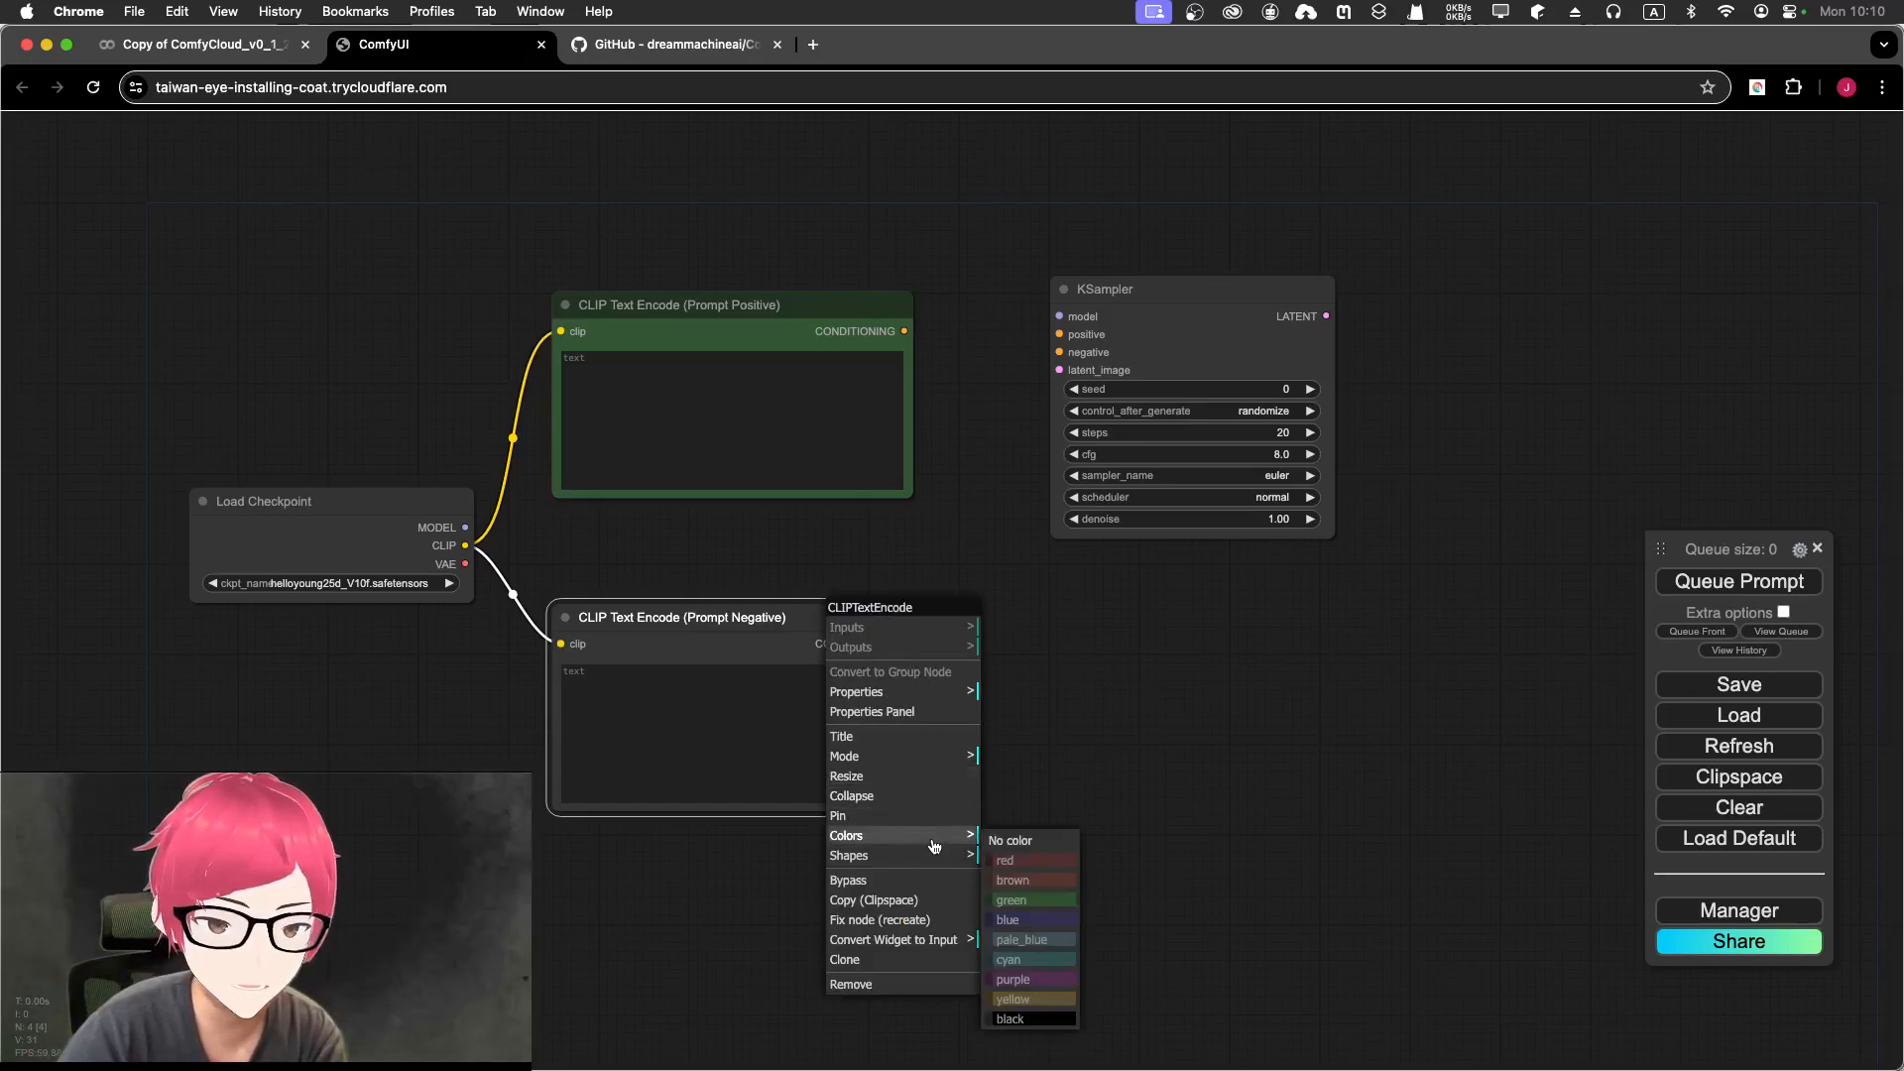
{"action": "left_click", "coordinate": [1010, 861]}
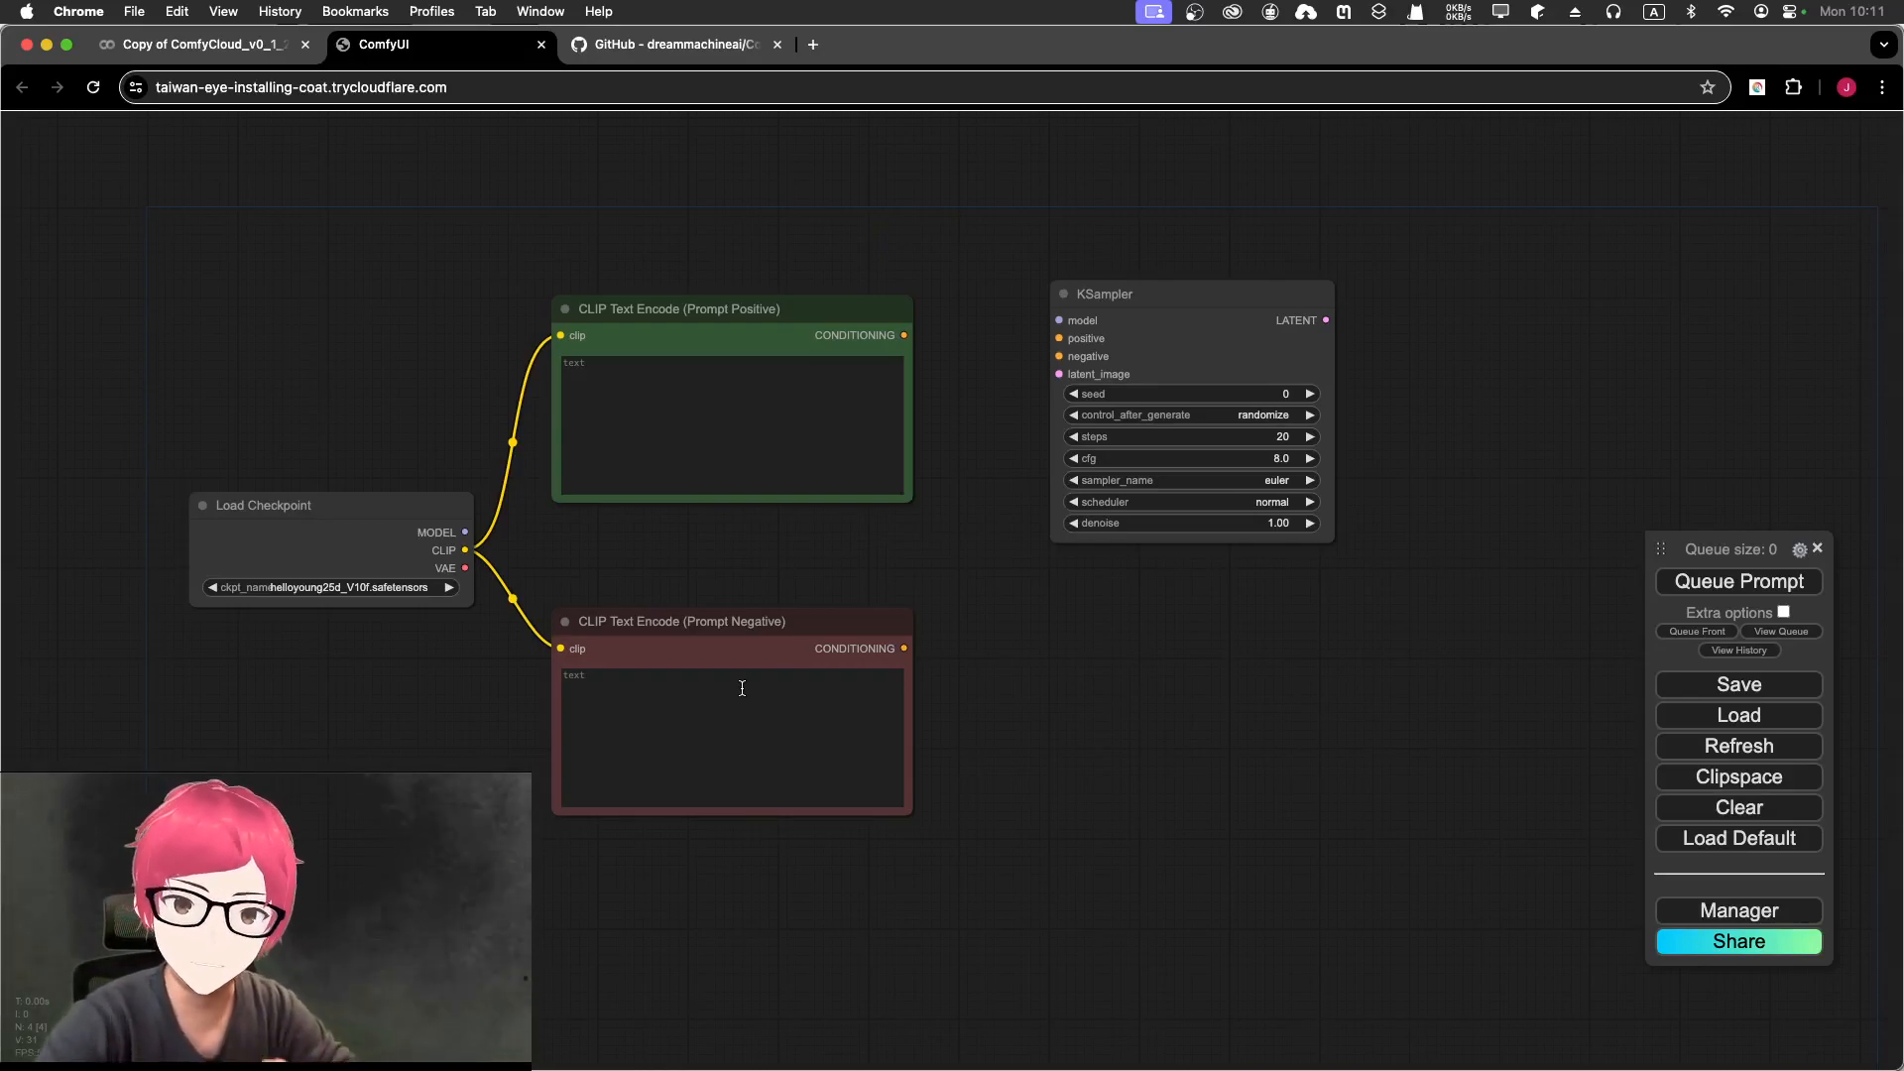
{"action": "left_click", "coordinate": [742, 689]}
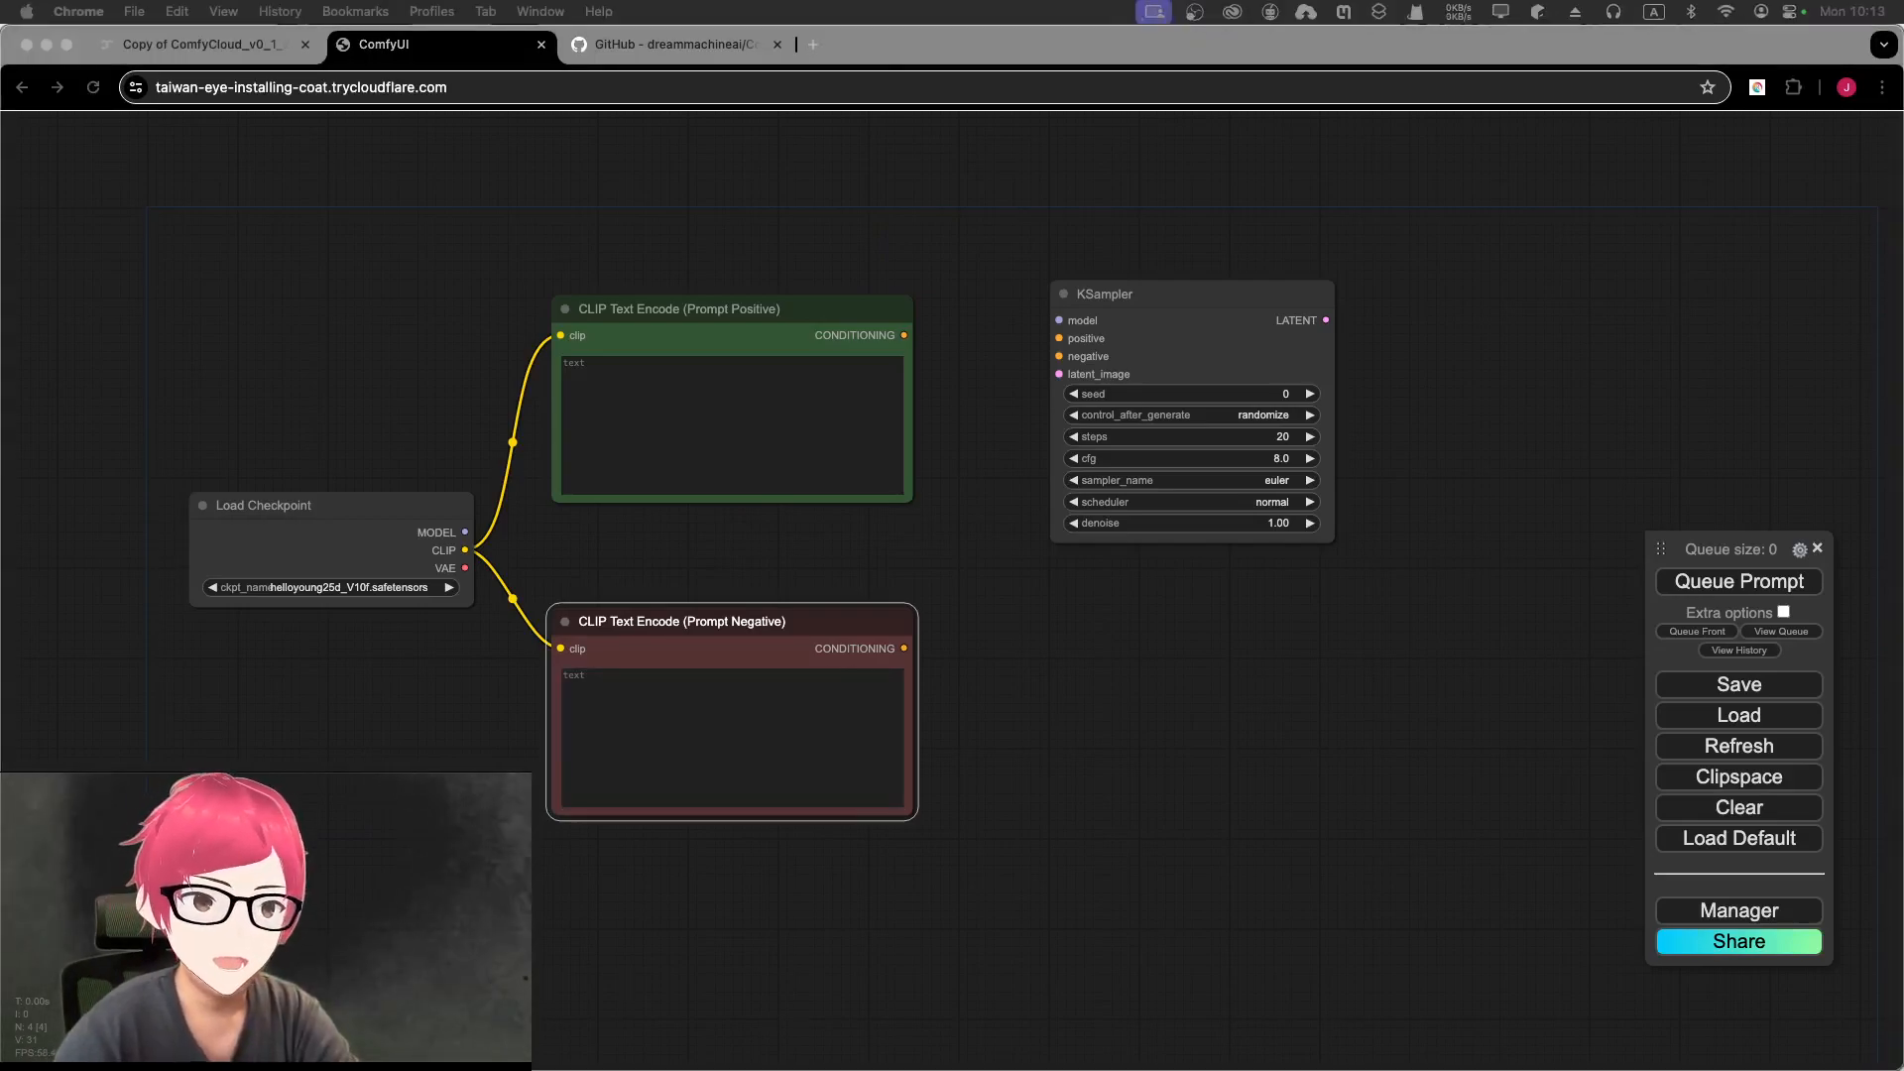
{"action": "left_click", "coordinate": [658, 322]}
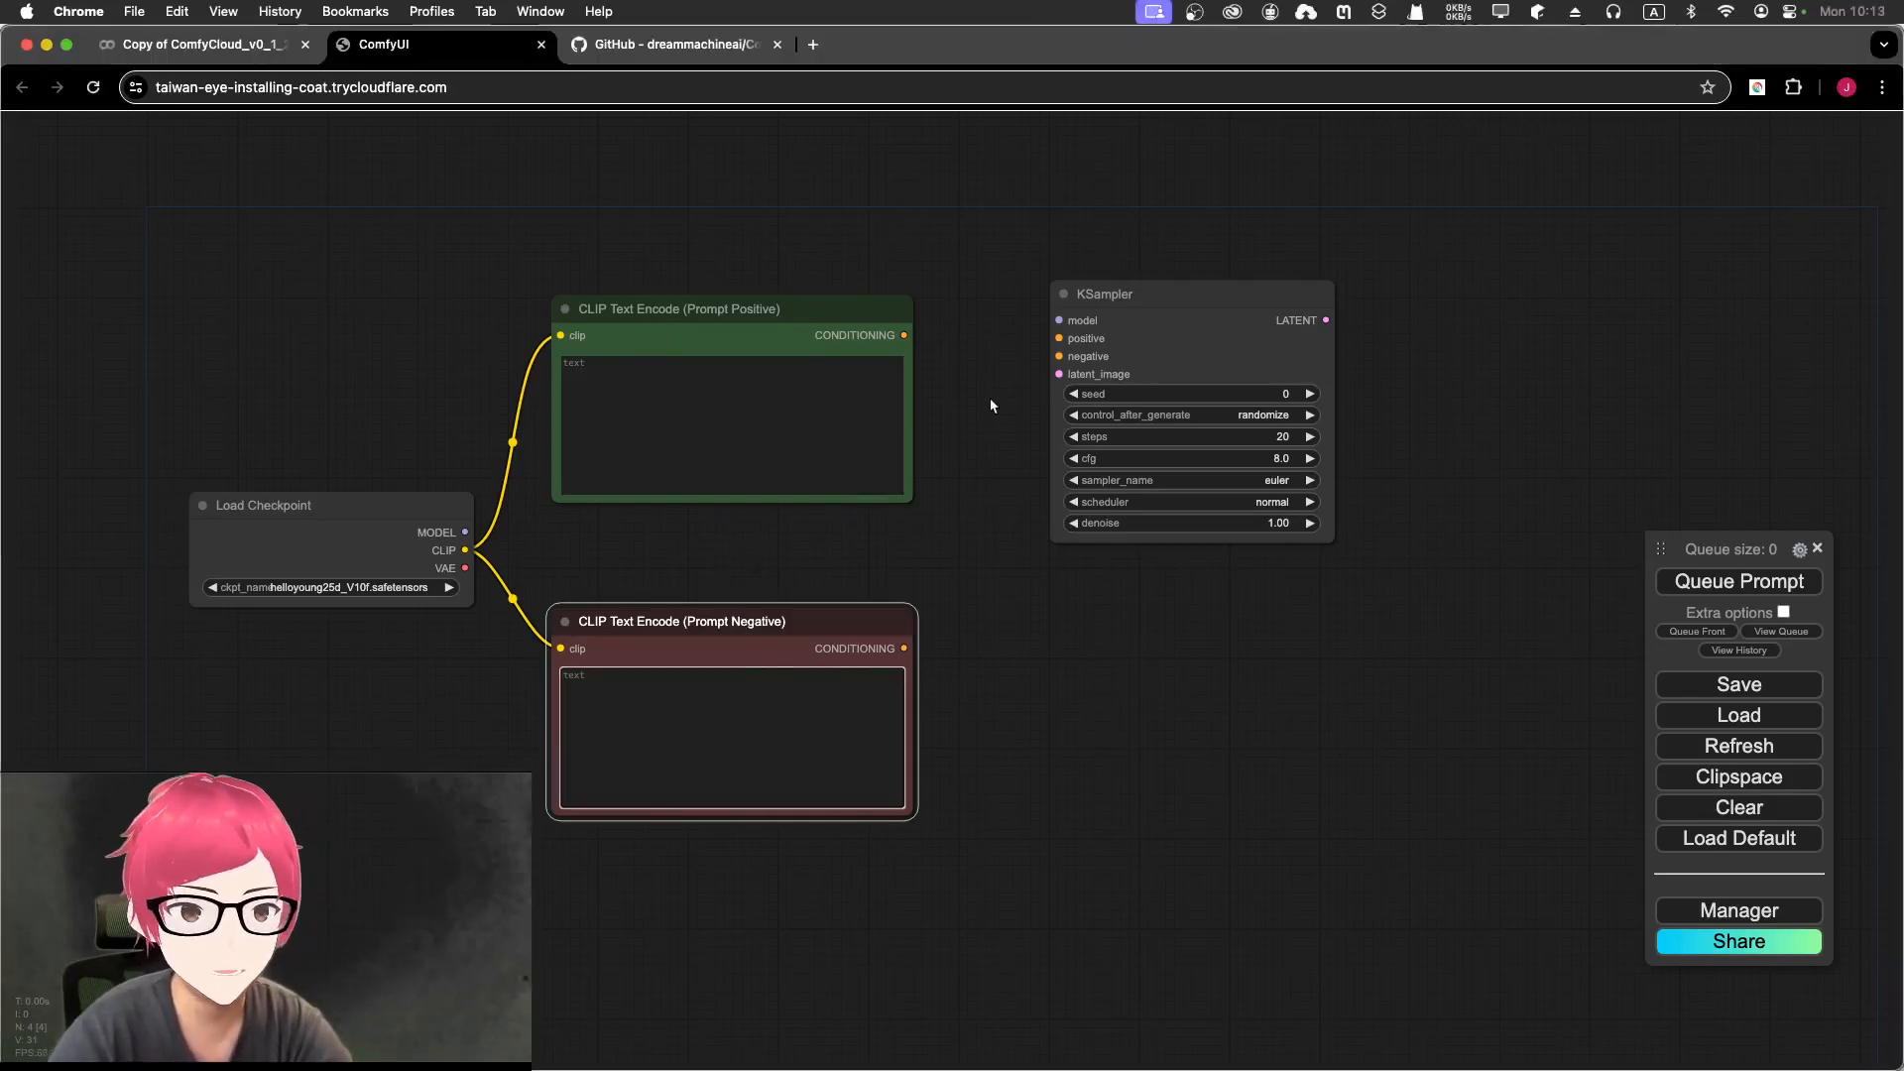
Step: Move the KSampler node level with the gap between the prompt nodes and connect Load Checkpoint's MODEL output to its model input
{"action": "left_click_drag", "start_coordinate": [1126, 296], "coordinate": [1197, 402]}
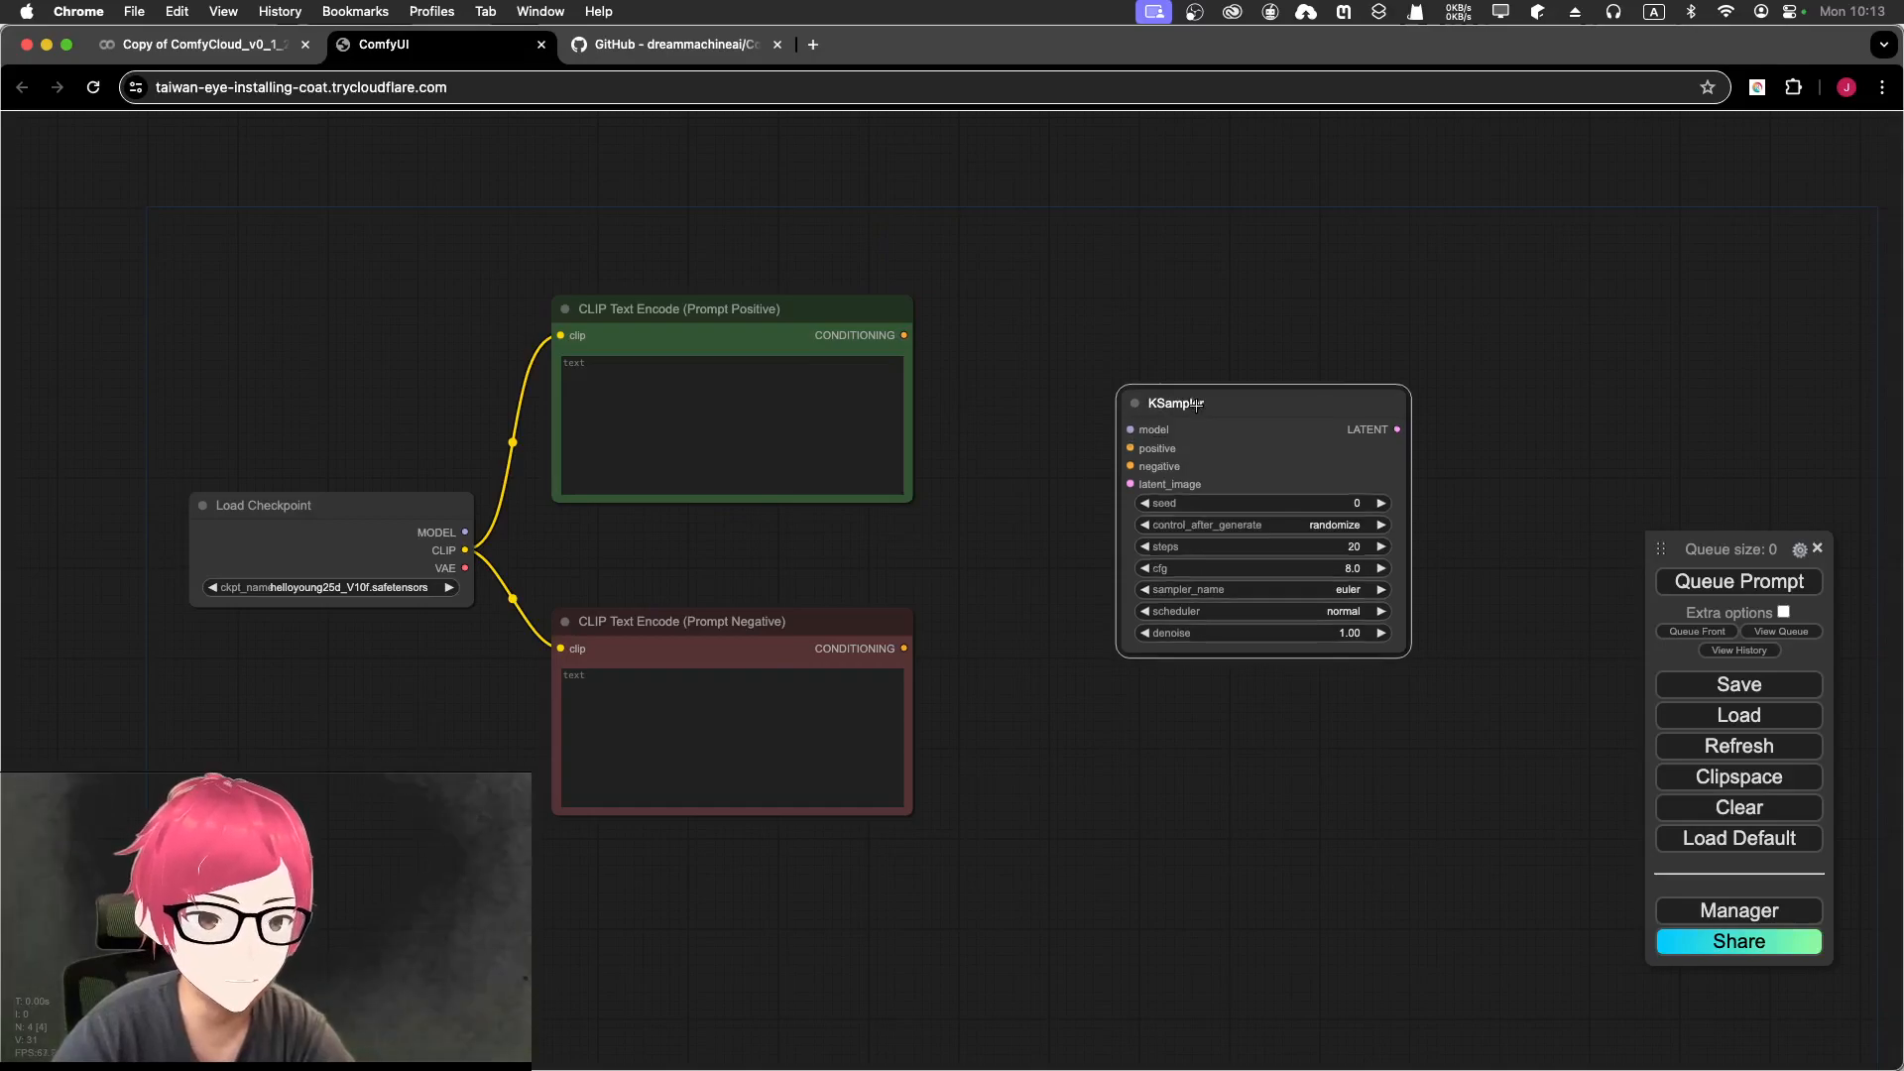
{"action": "left_click_drag", "start_coordinate": [1195, 402], "coordinate": [1218, 484]}
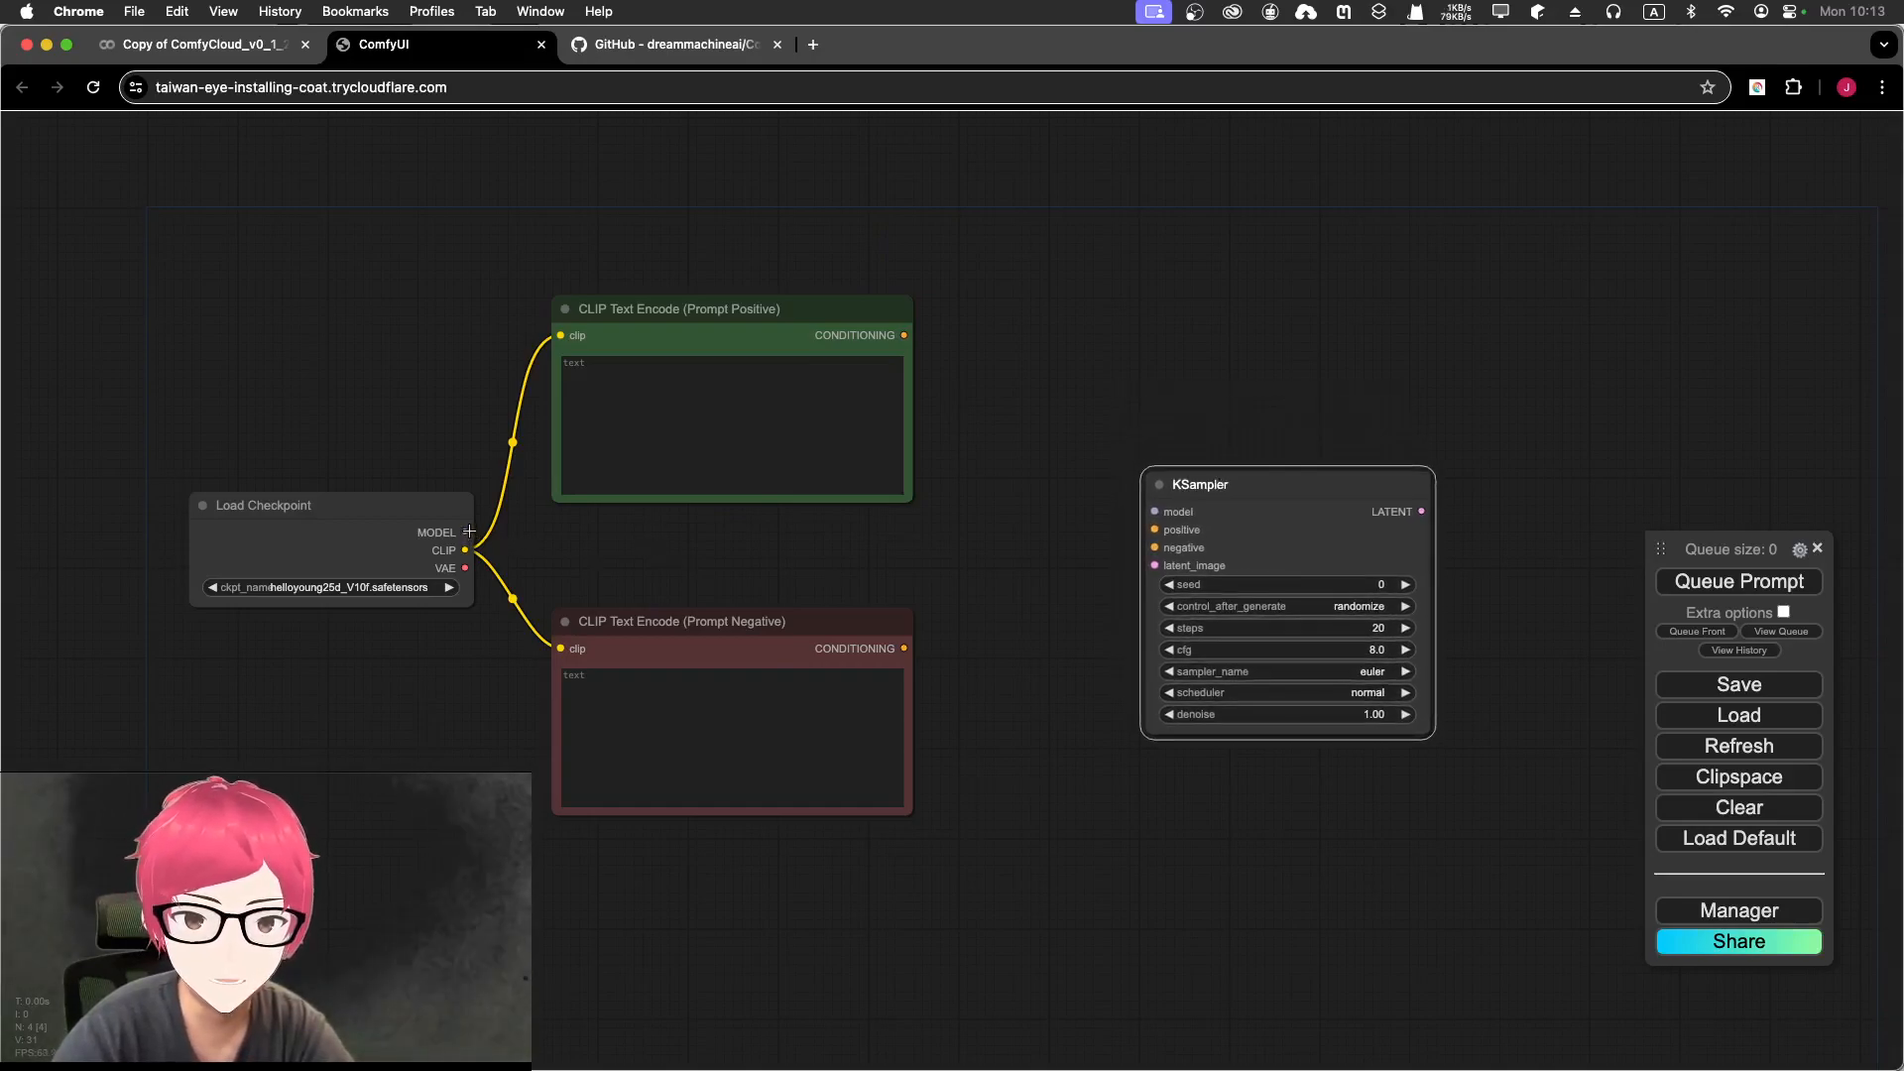
{"action": "left_click_drag", "start_coordinate": [467, 533], "coordinate": [479, 533]}
{"action": "left_click_drag", "start_coordinate": [573, 540], "coordinate": [1150, 511]}
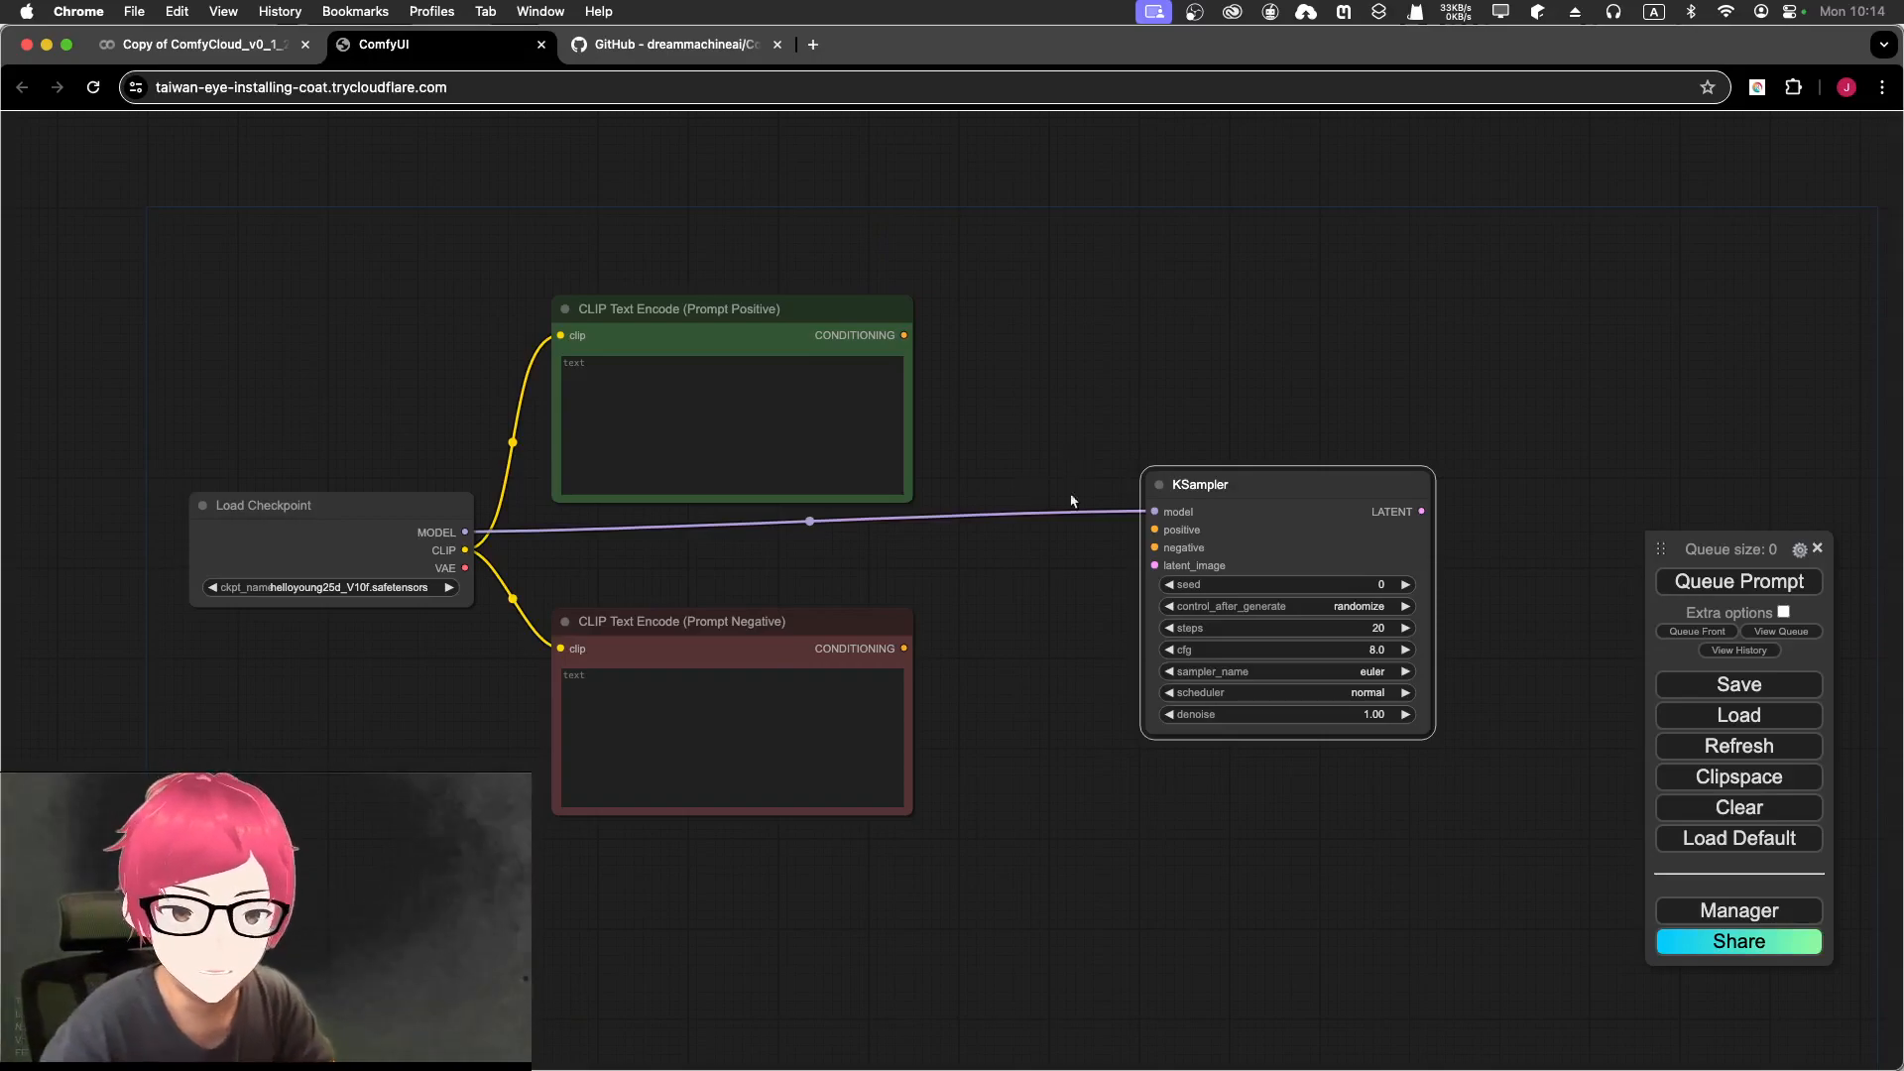
{"action": "left_click_drag", "start_coordinate": [1216, 494], "coordinate": [1229, 523]}
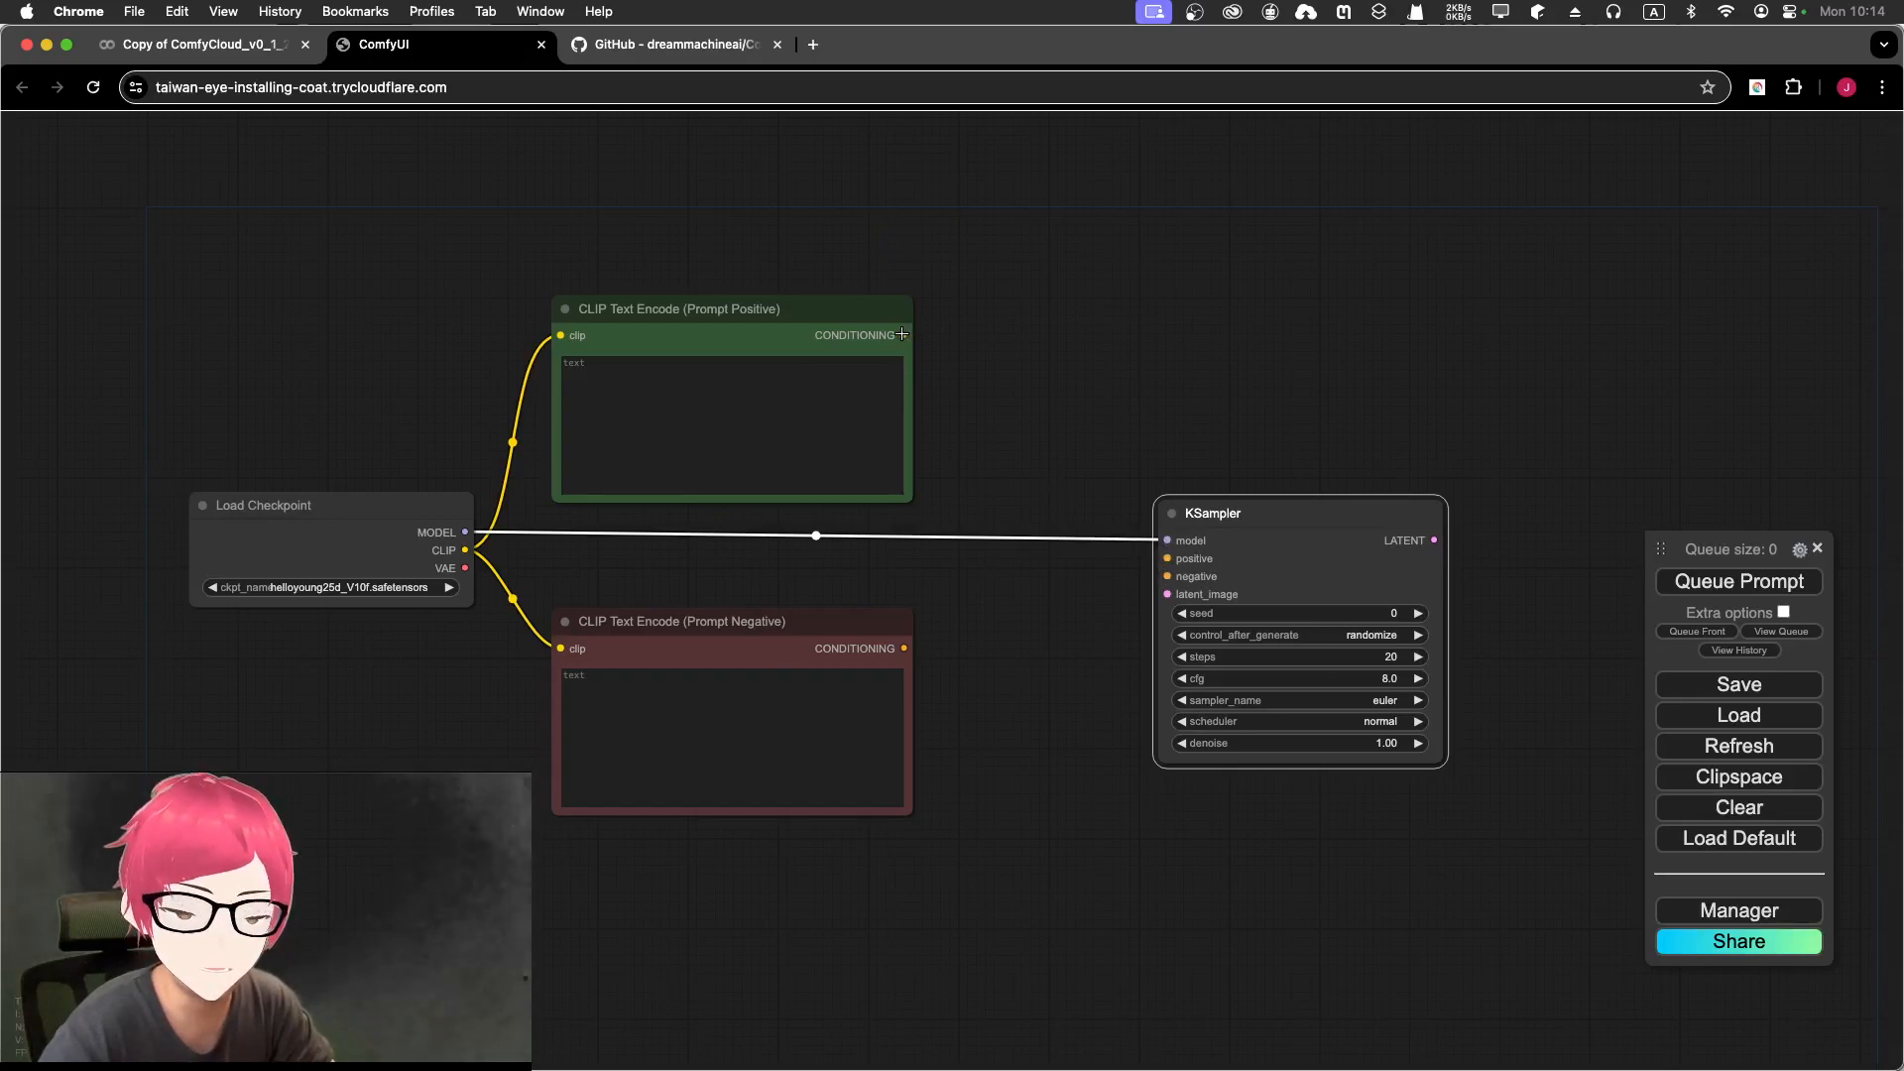
Step: Connect the Prompt Positive node's CONDITIONING output to KSampler's positive input and the Prompt Negative node's CONDITIONING output to its negative input
{"action": "left_click_drag", "start_coordinate": [905, 336], "coordinate": [1160, 558]}
{"action": "left_click_drag", "start_coordinate": [904, 648], "coordinate": [1162, 576]}
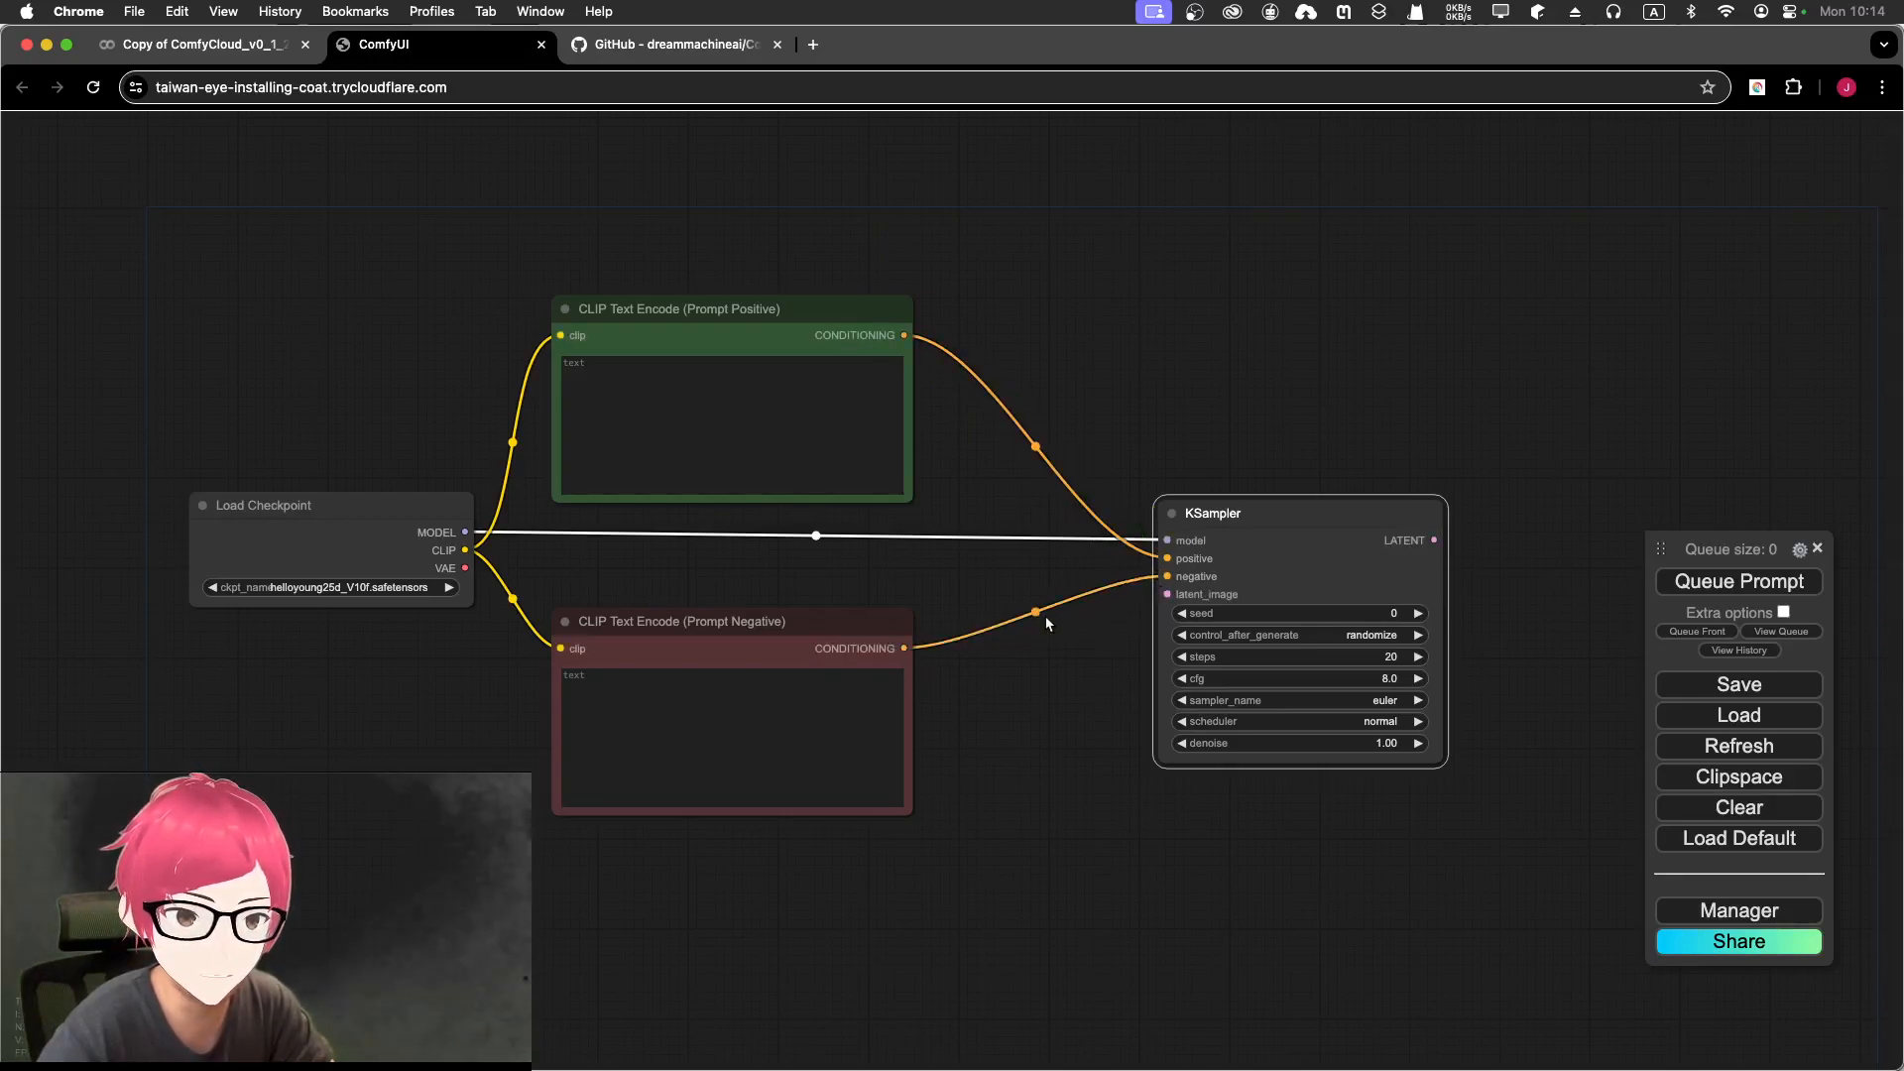
{"action": "mouse_move", "coordinate": [1233, 509]}
{"action": "left_mouse_down"}
{"action": "mouse_move", "coordinate": [1291, 431]}
{"action": "mouse_move", "coordinate": [1236, 461]}
{"action": "mouse_move", "coordinate": [1258, 519]}
{"action": "left_mouse_up"}
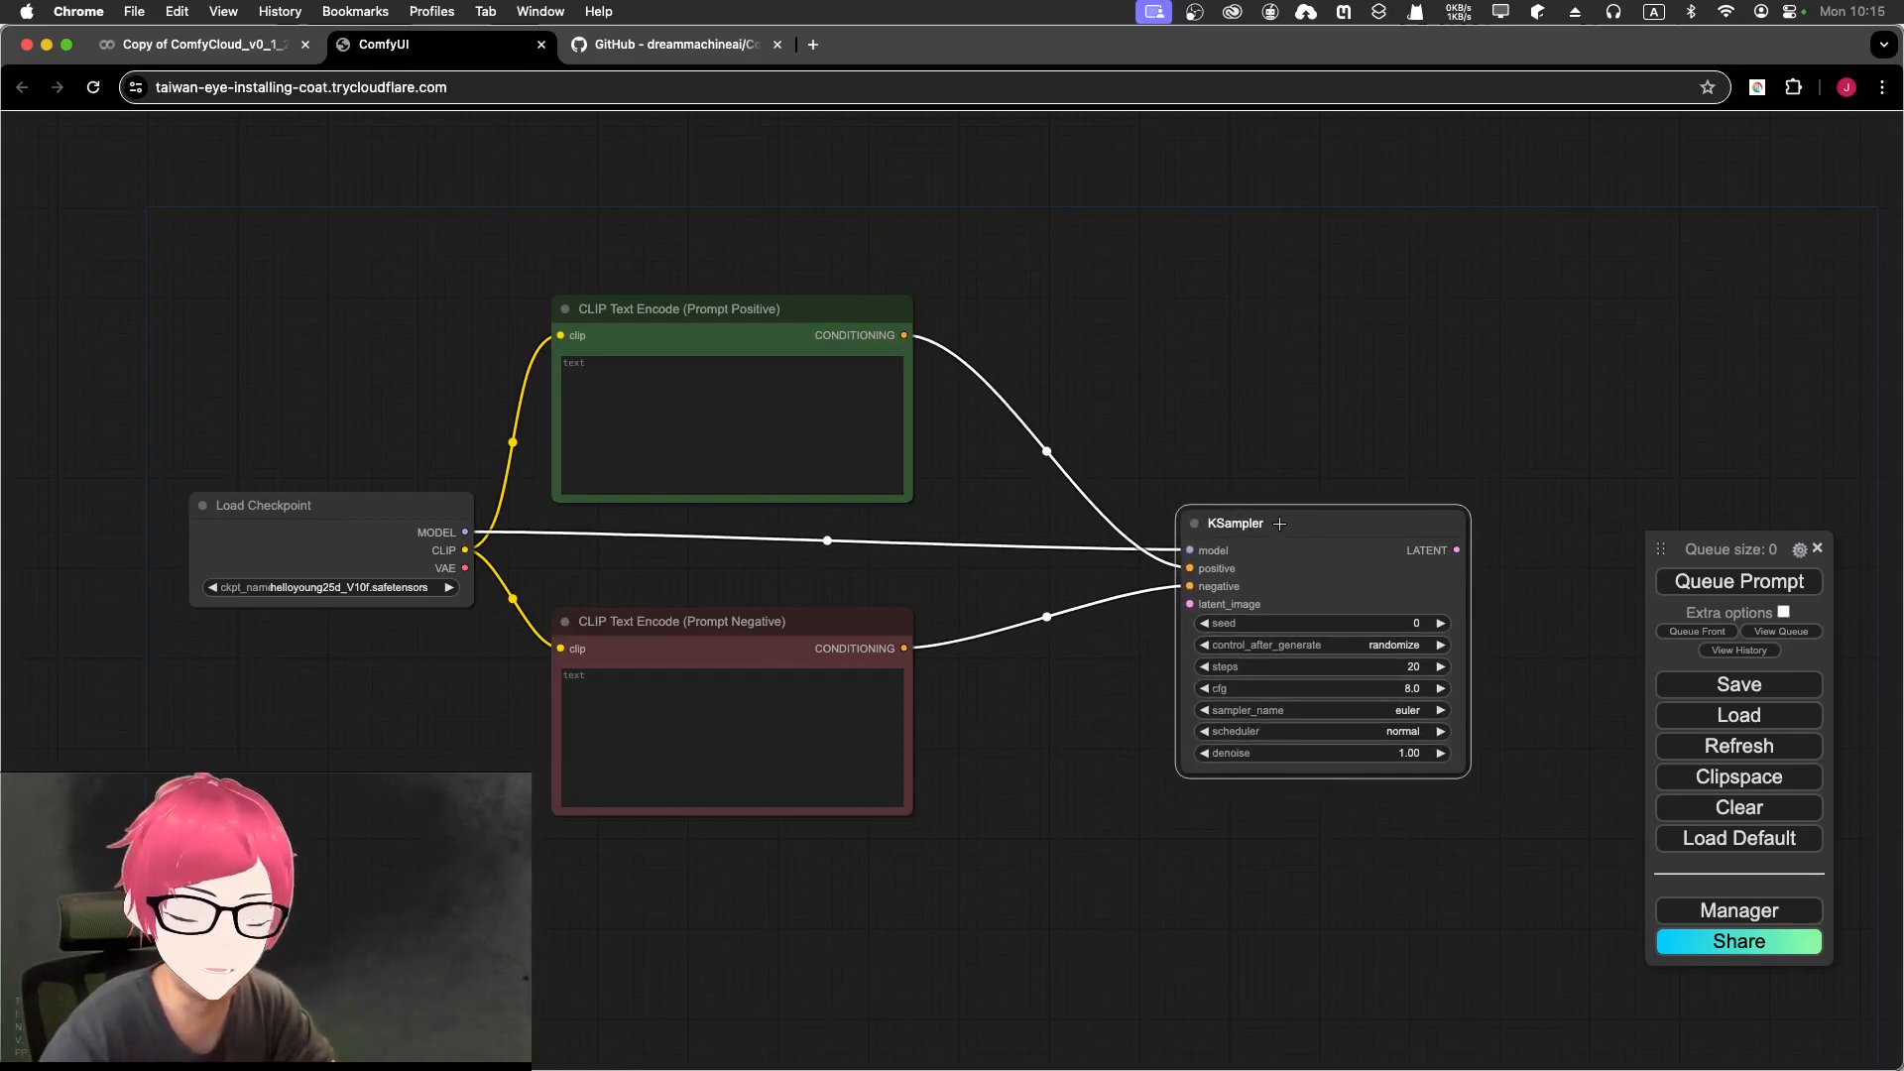
Step: Rearrange the nodes so both prompt nodes are stacked closely below the MODEL link, between Load Checkpoint and a raised KSampler
{"action": "left_click_drag", "start_coordinate": [838, 318], "coordinate": [919, 233]}
{"action": "left_click_drag", "start_coordinate": [814, 622], "coordinate": [902, 763]}
{"action": "left_click_drag", "start_coordinate": [1269, 526], "coordinate": [1162, 483]}
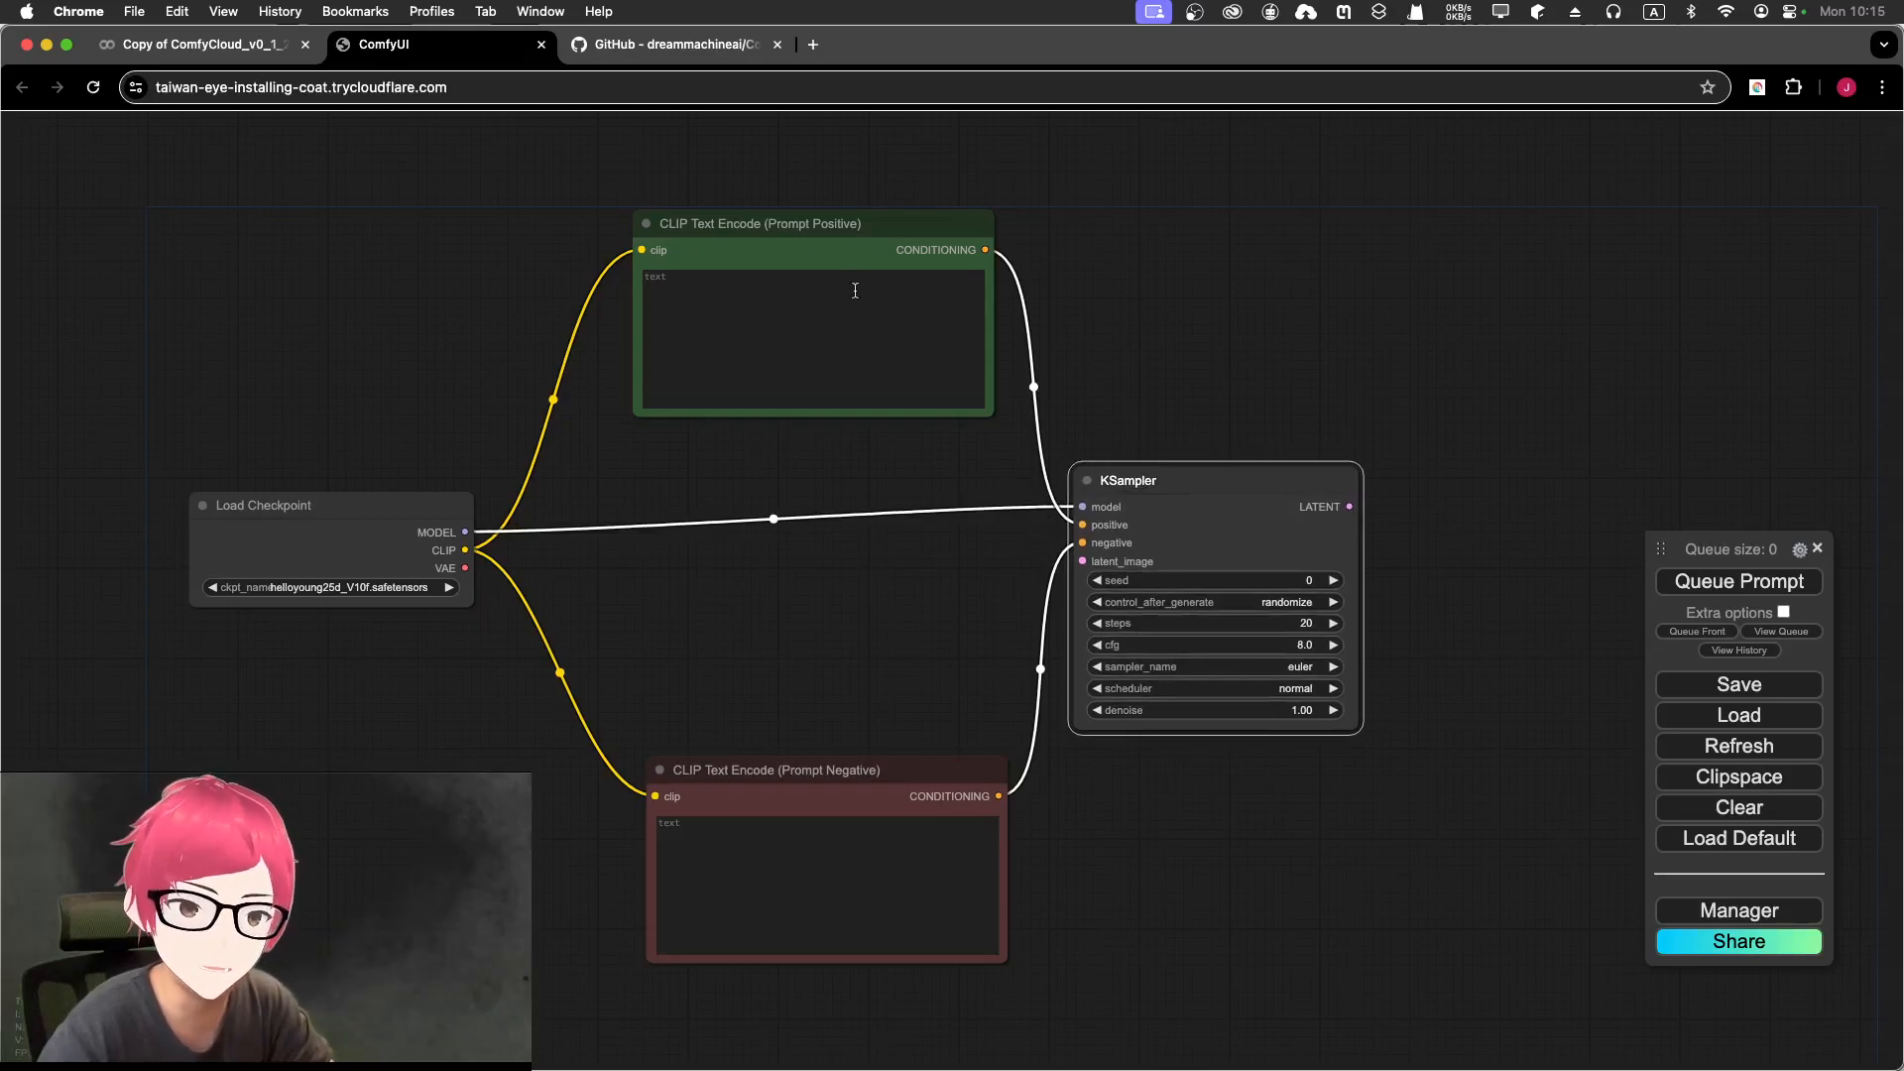
{"action": "left_click_drag", "start_coordinate": [820, 236], "coordinate": [826, 565]}
{"action": "left_click_drag", "start_coordinate": [1183, 475], "coordinate": [1211, 403]}
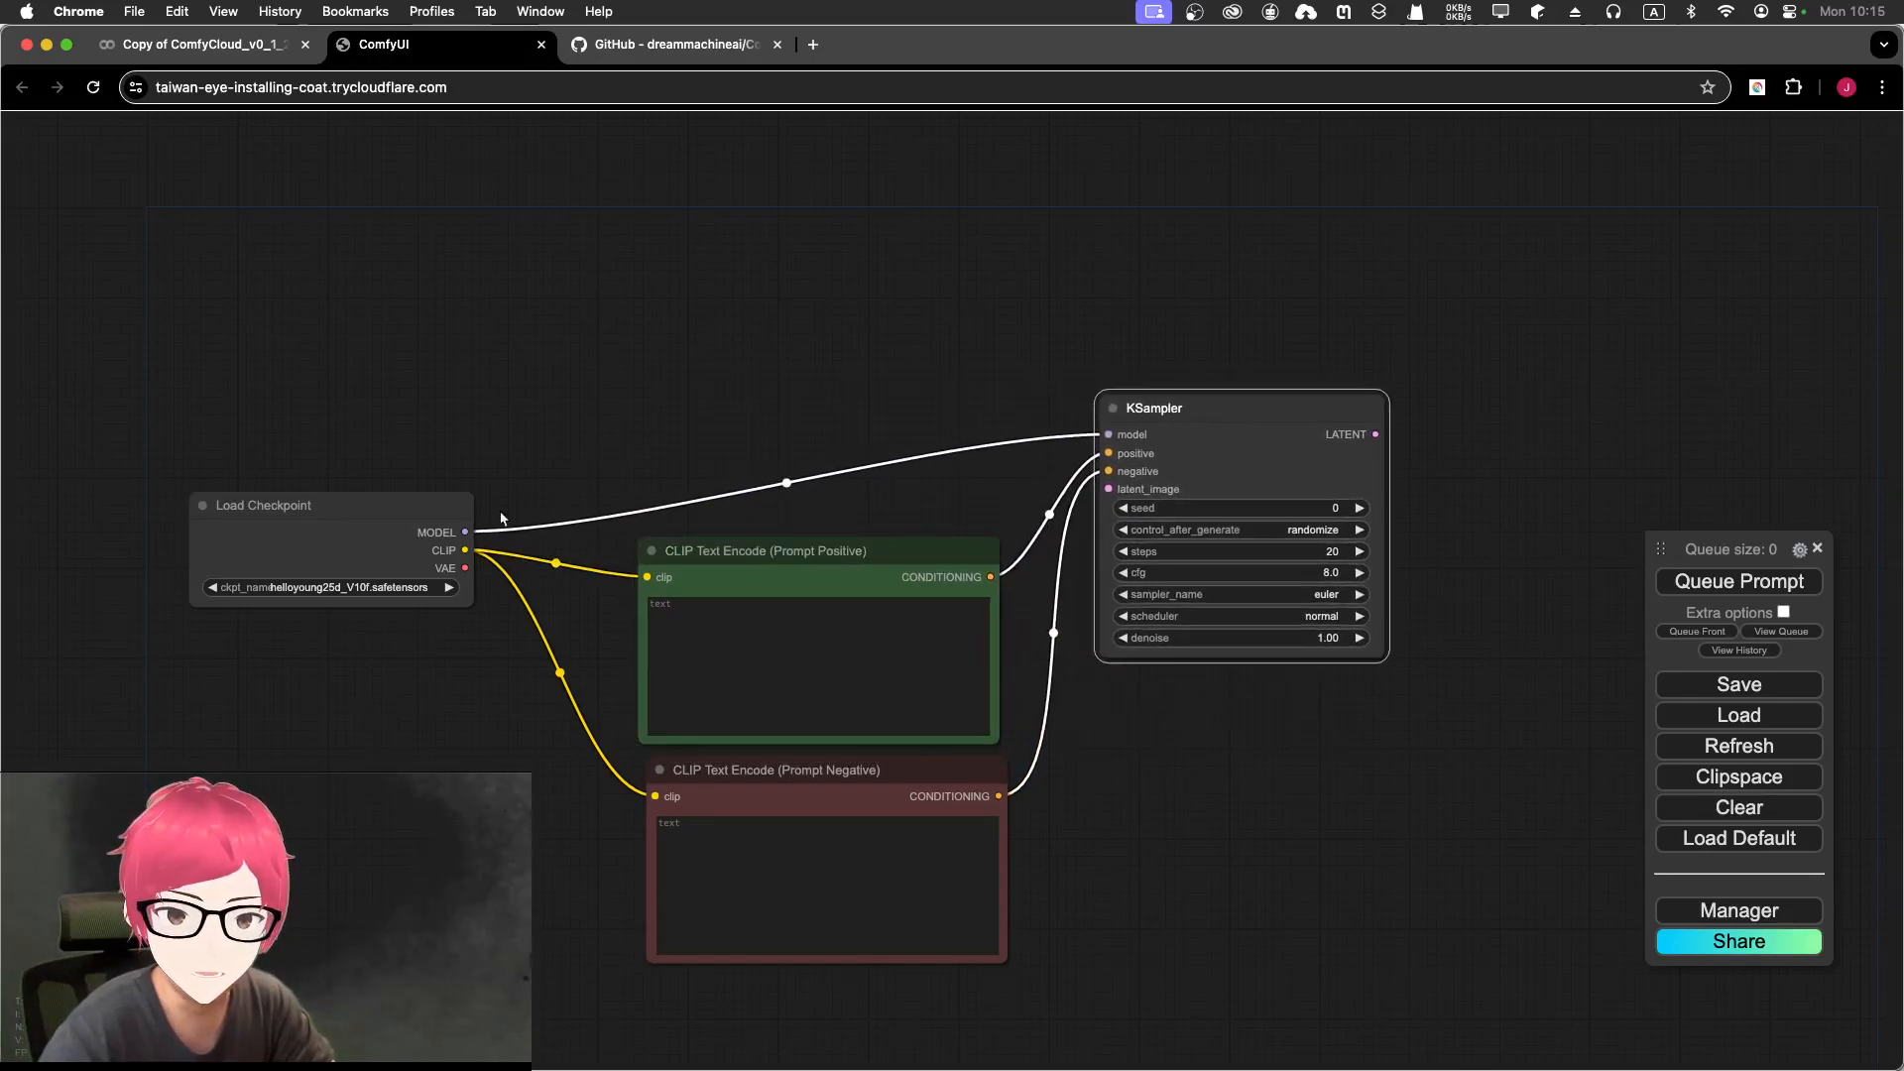
{"action": "left_click_drag", "start_coordinate": [403, 507], "coordinate": [431, 484]}
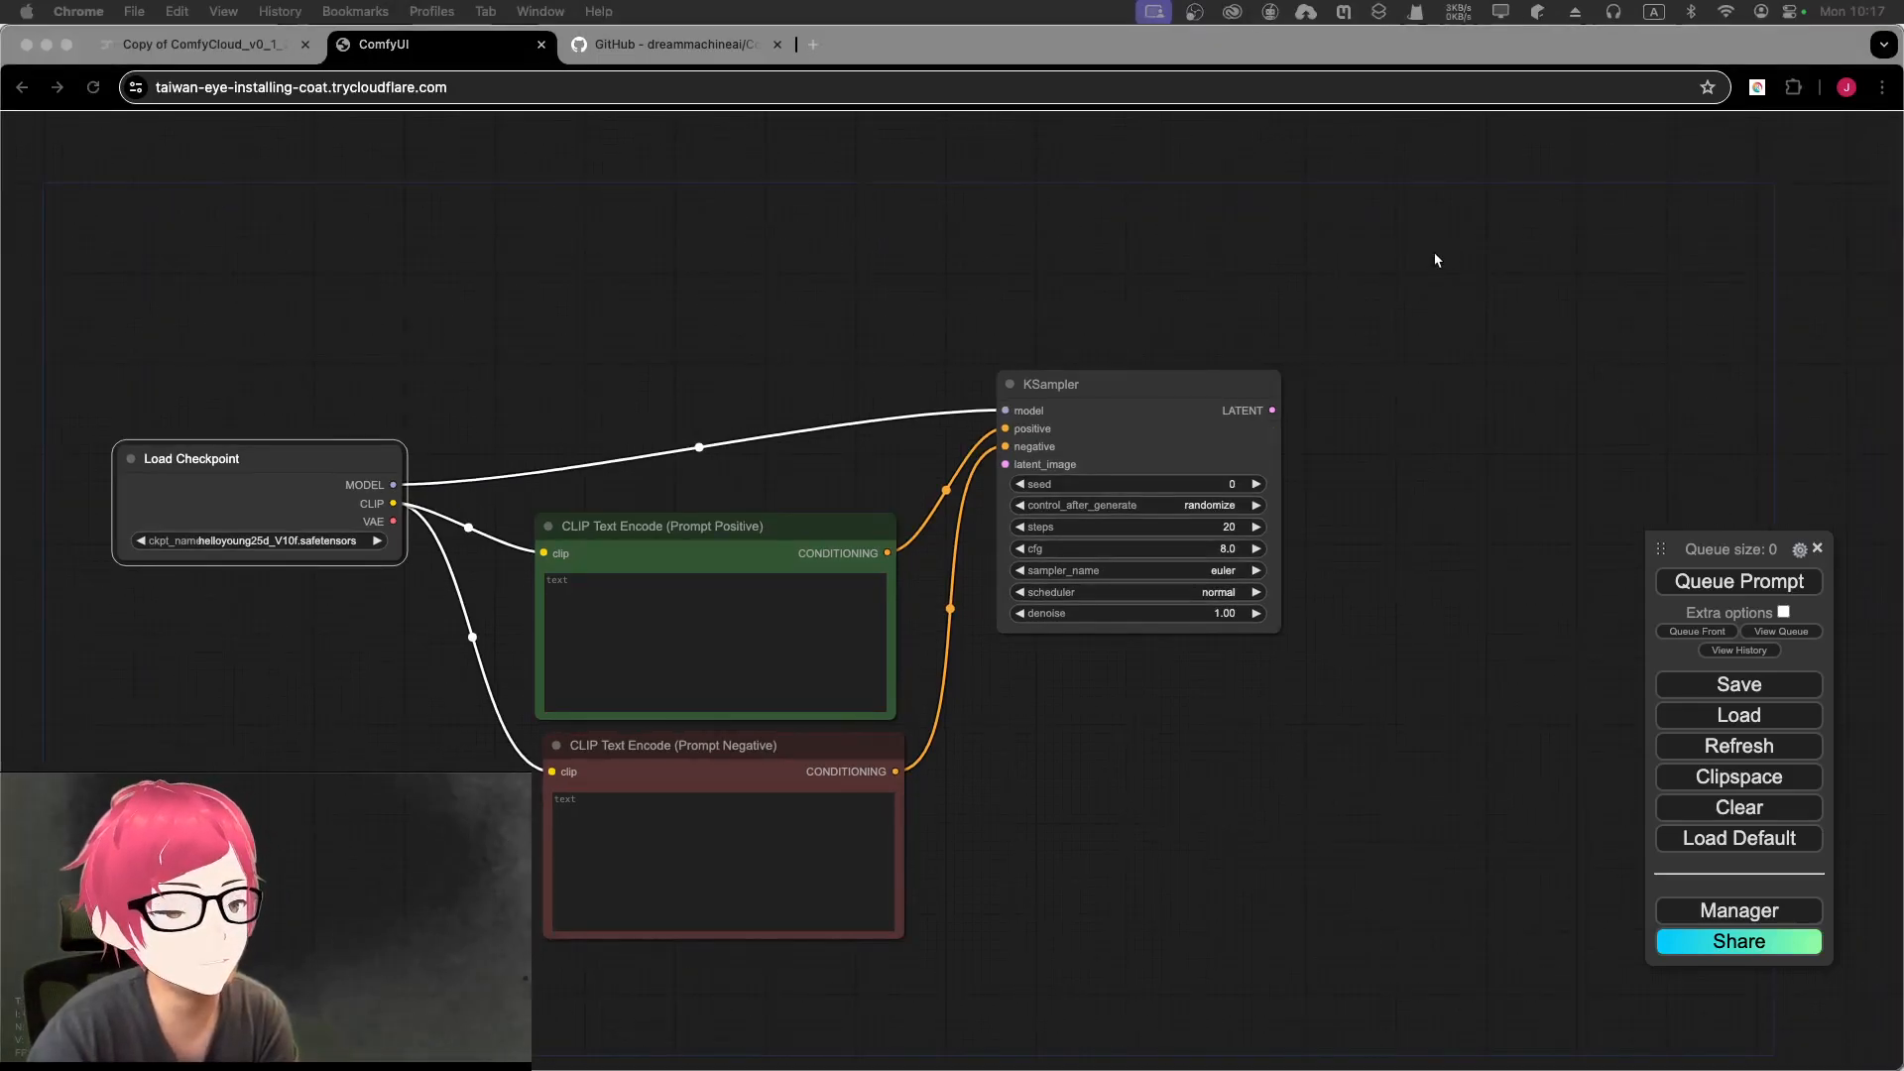
Step: Move the KSampler node slightly farther from the prompt nodes
{"action": "scroll", "coordinate": [1160, 538], "scroll_direction": "up", "scroll_amount": 8}
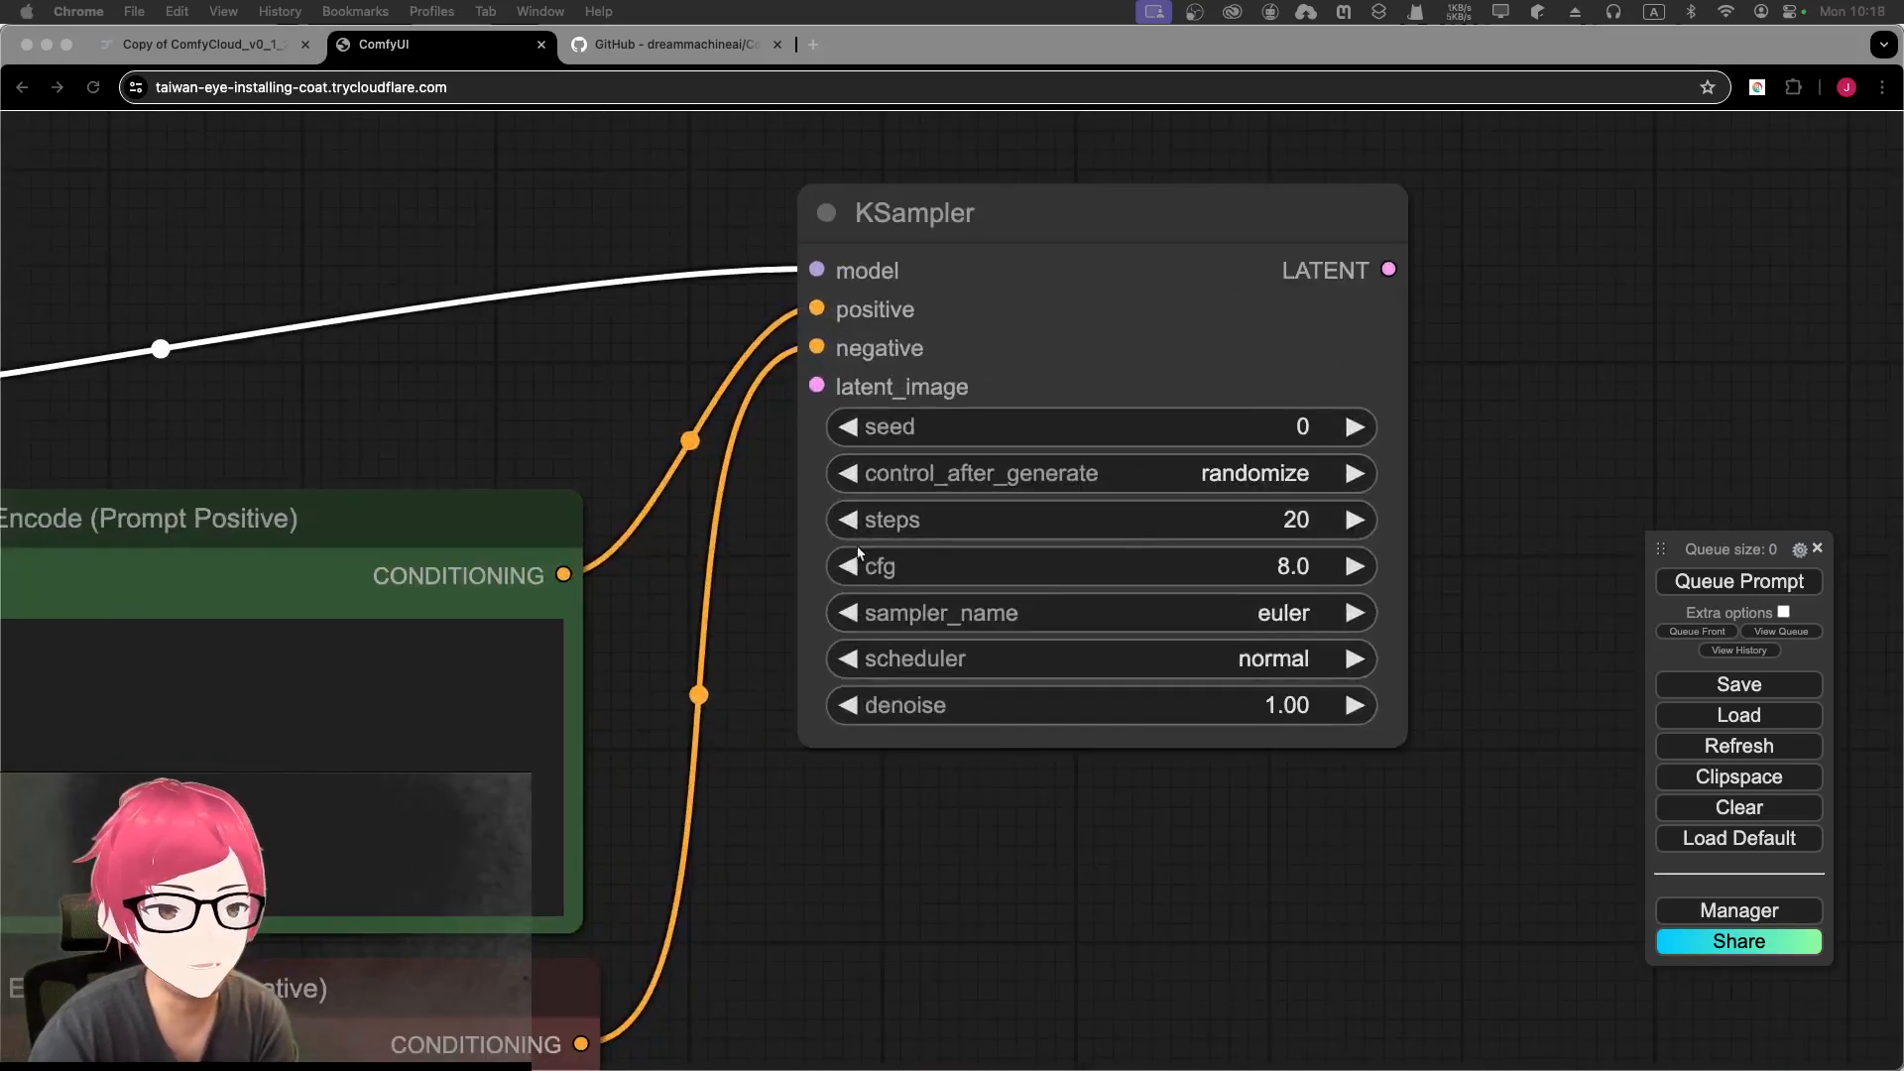
{"action": "left_click", "coordinate": [823, 436]}
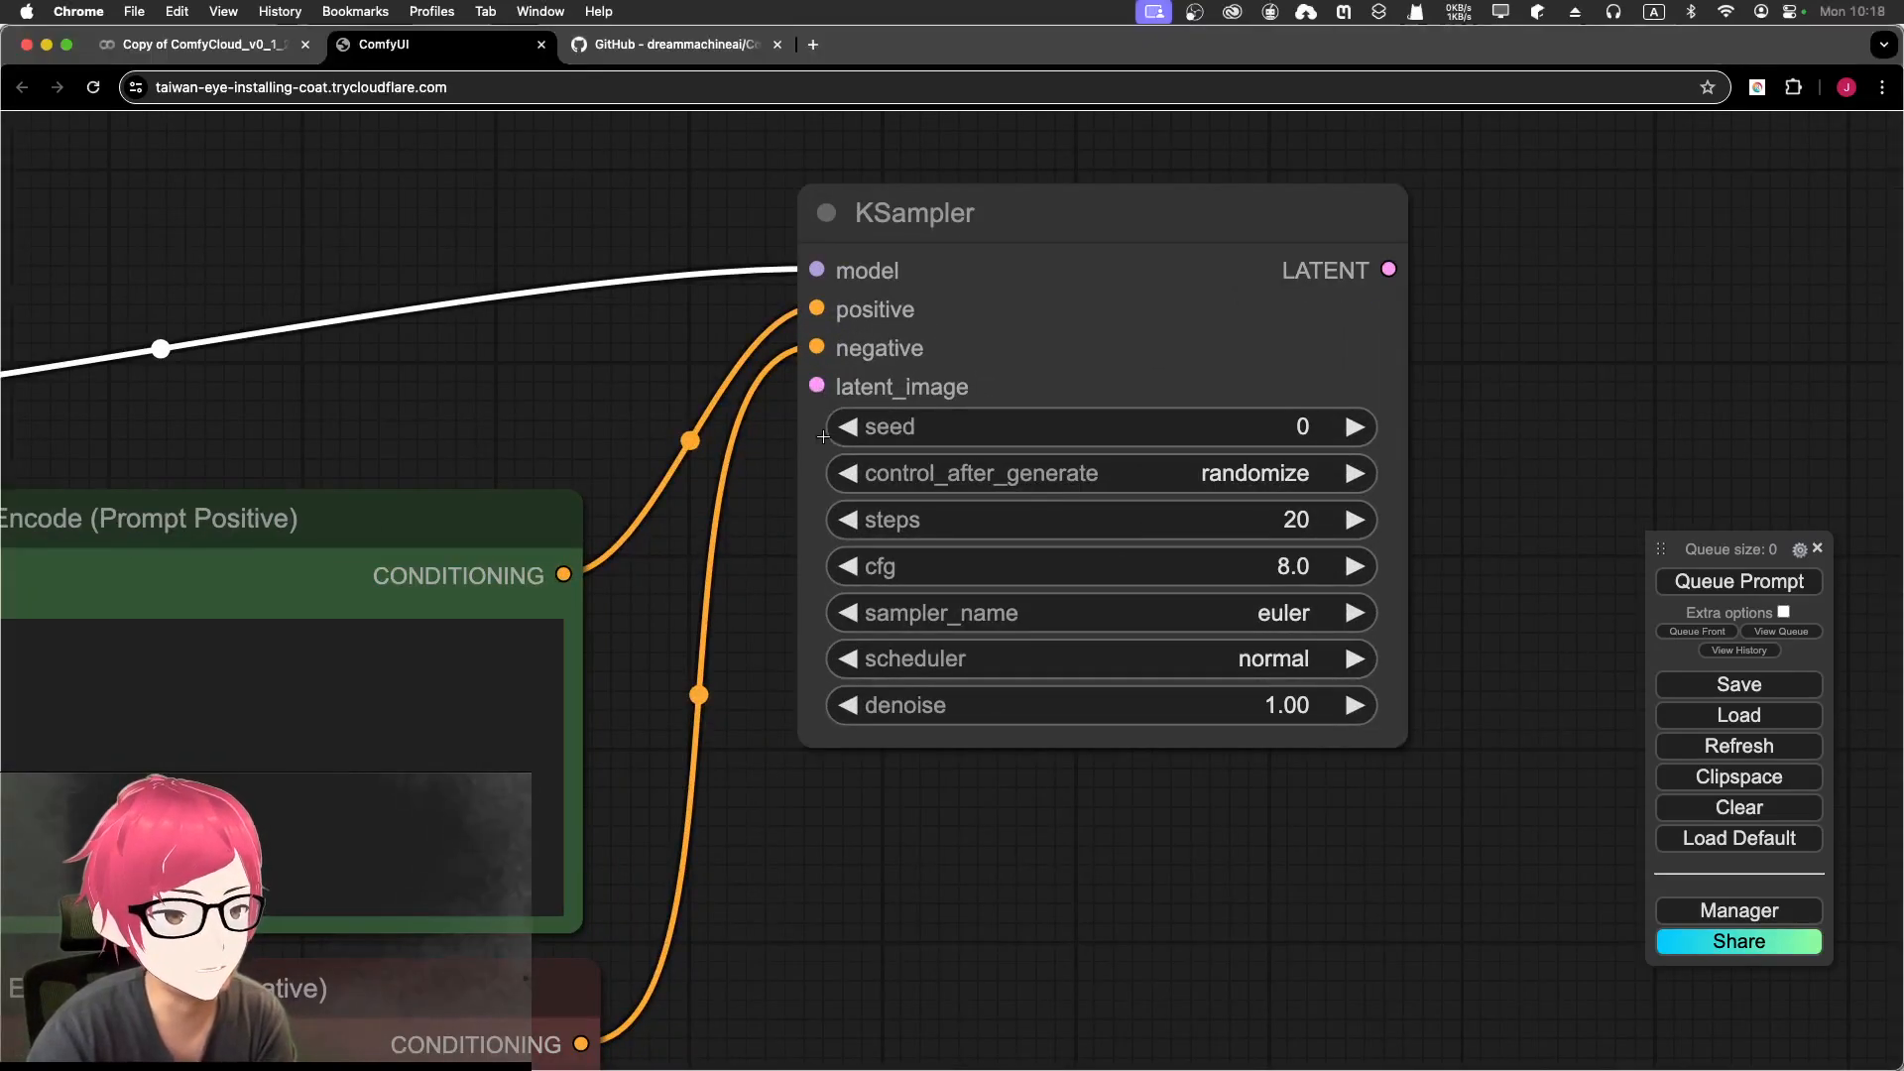
{"action": "left_click_drag", "start_coordinate": [1015, 211], "coordinate": [1089, 212]}
{"action": "scroll", "coordinate": [909, 541], "scroll_direction": "down", "scroll_amount": 5}
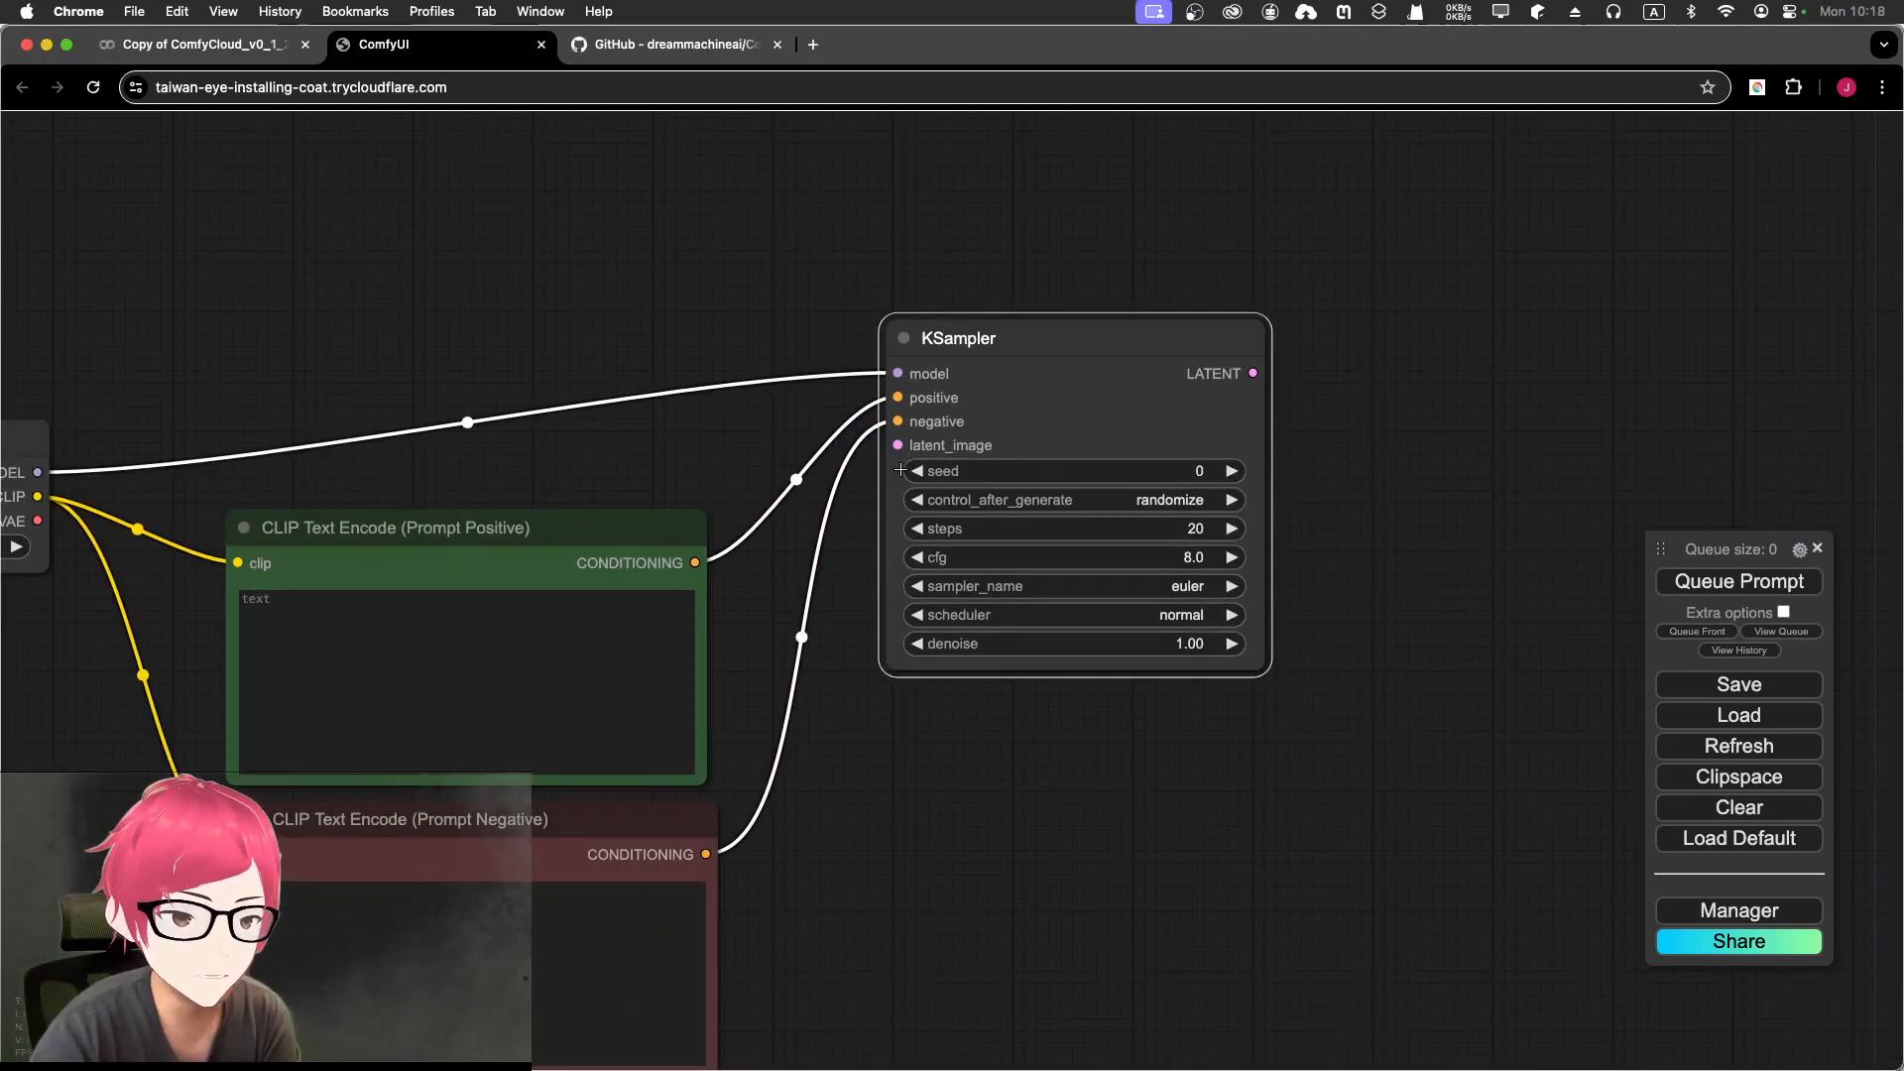
{"action": "scroll", "coordinate": [901, 470], "scroll_direction": "up", "scroll_amount": 10}
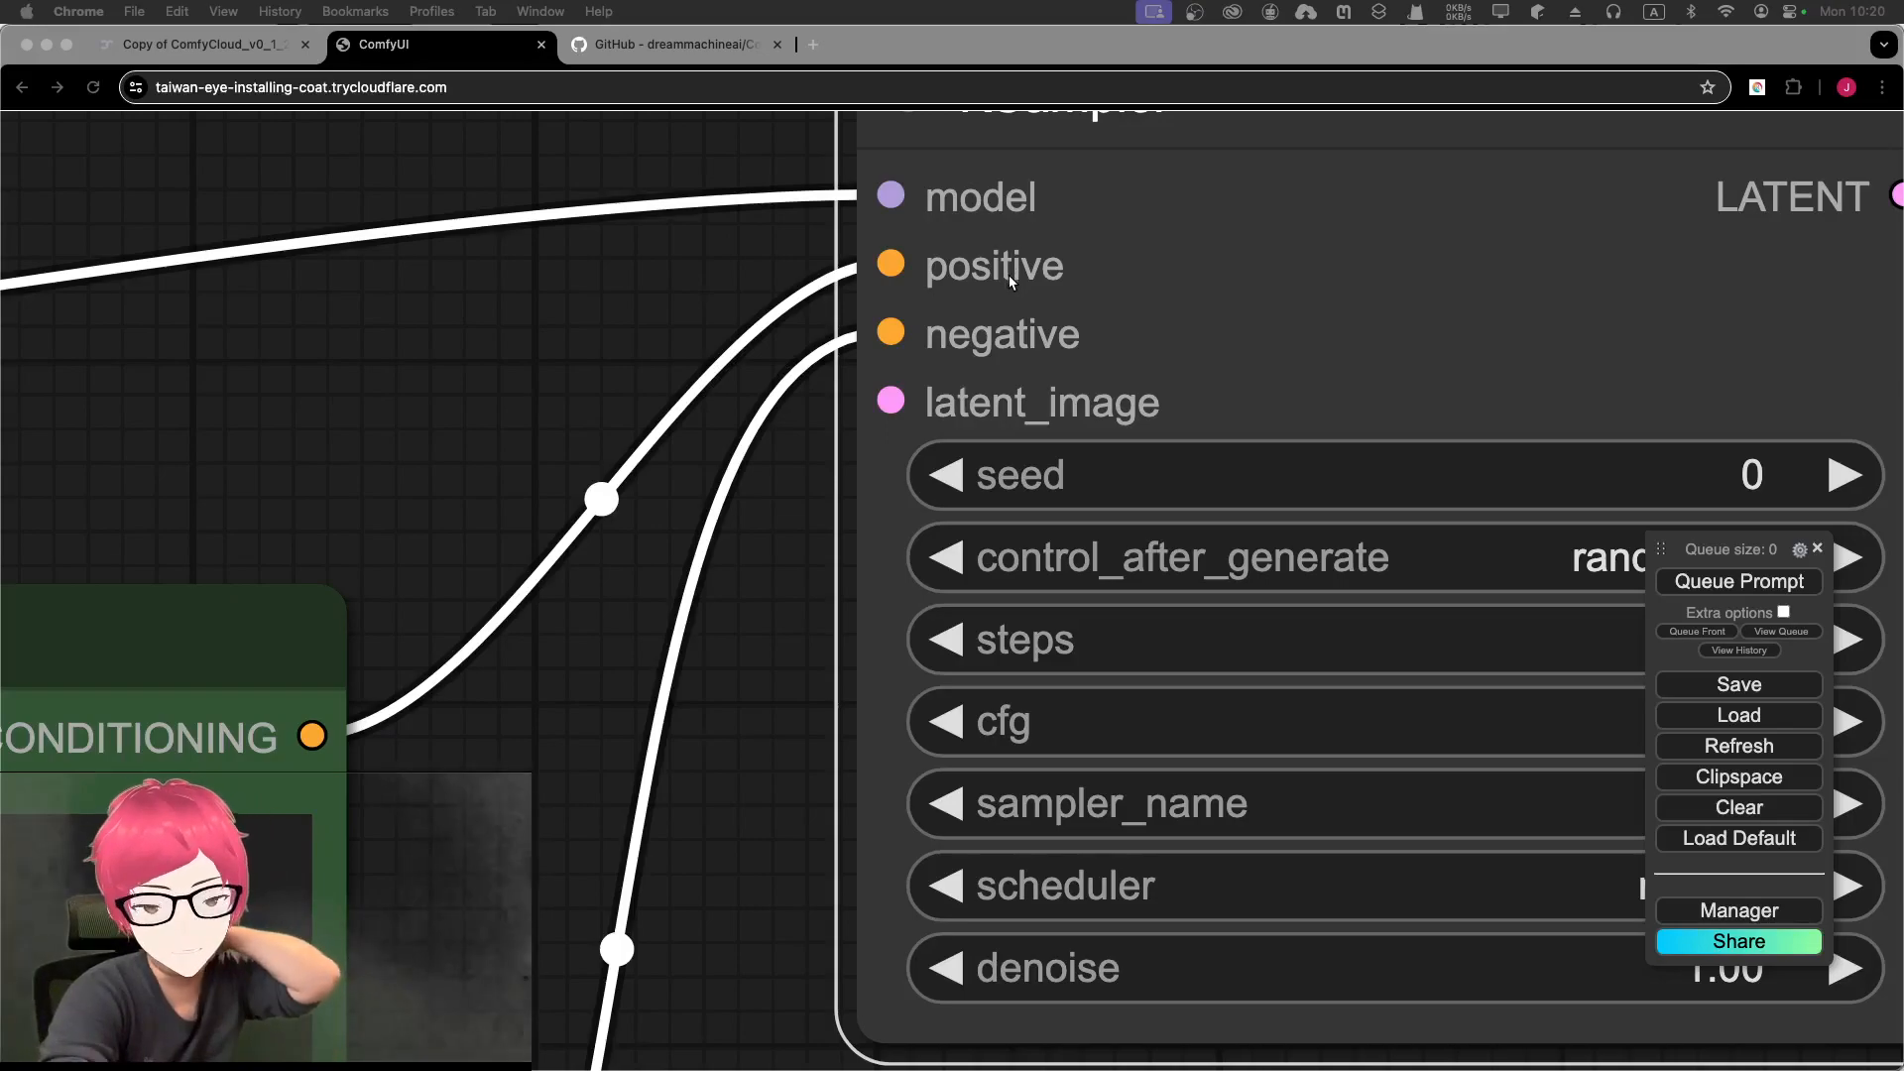
{"action": "scroll", "coordinate": [1009, 275], "scroll_direction": "down", "scroll_amount": 5}
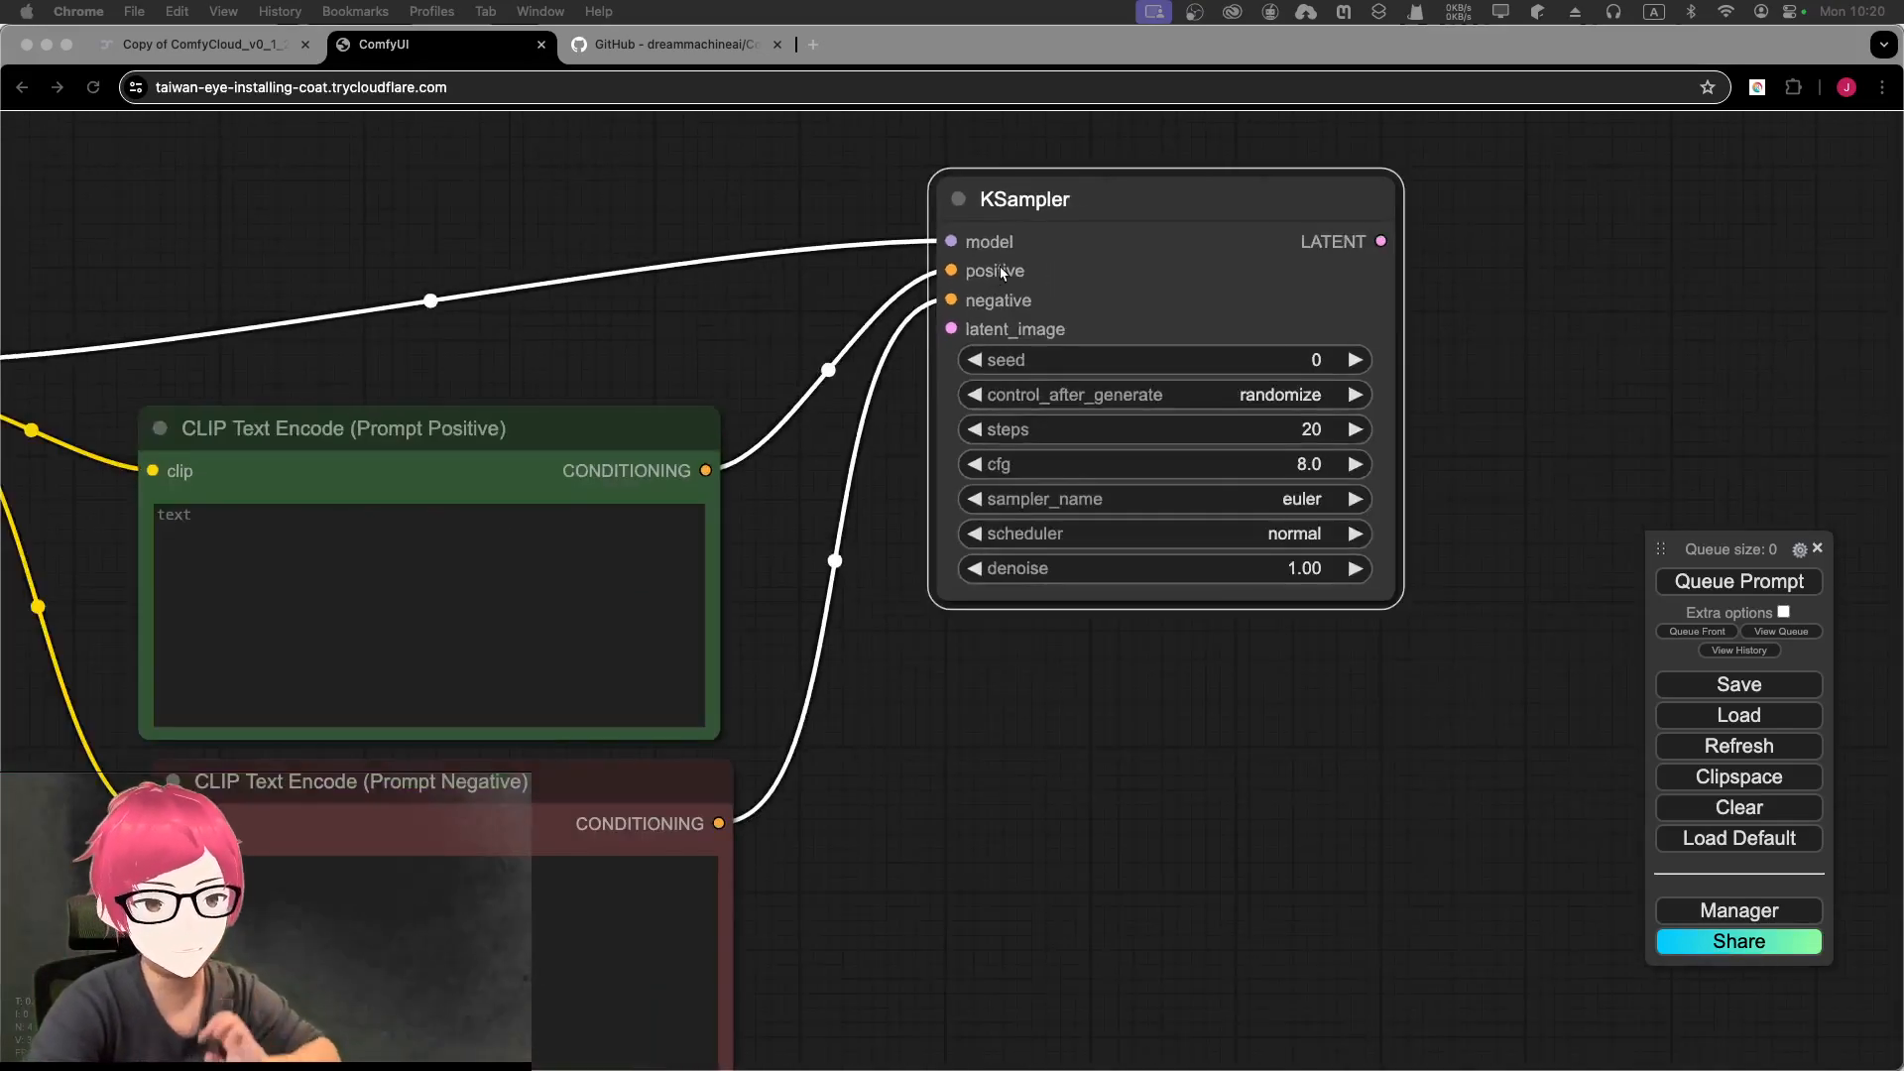
{"action": "scroll", "coordinate": [999, 266], "scroll_direction": "down", "scroll_amount": 5}
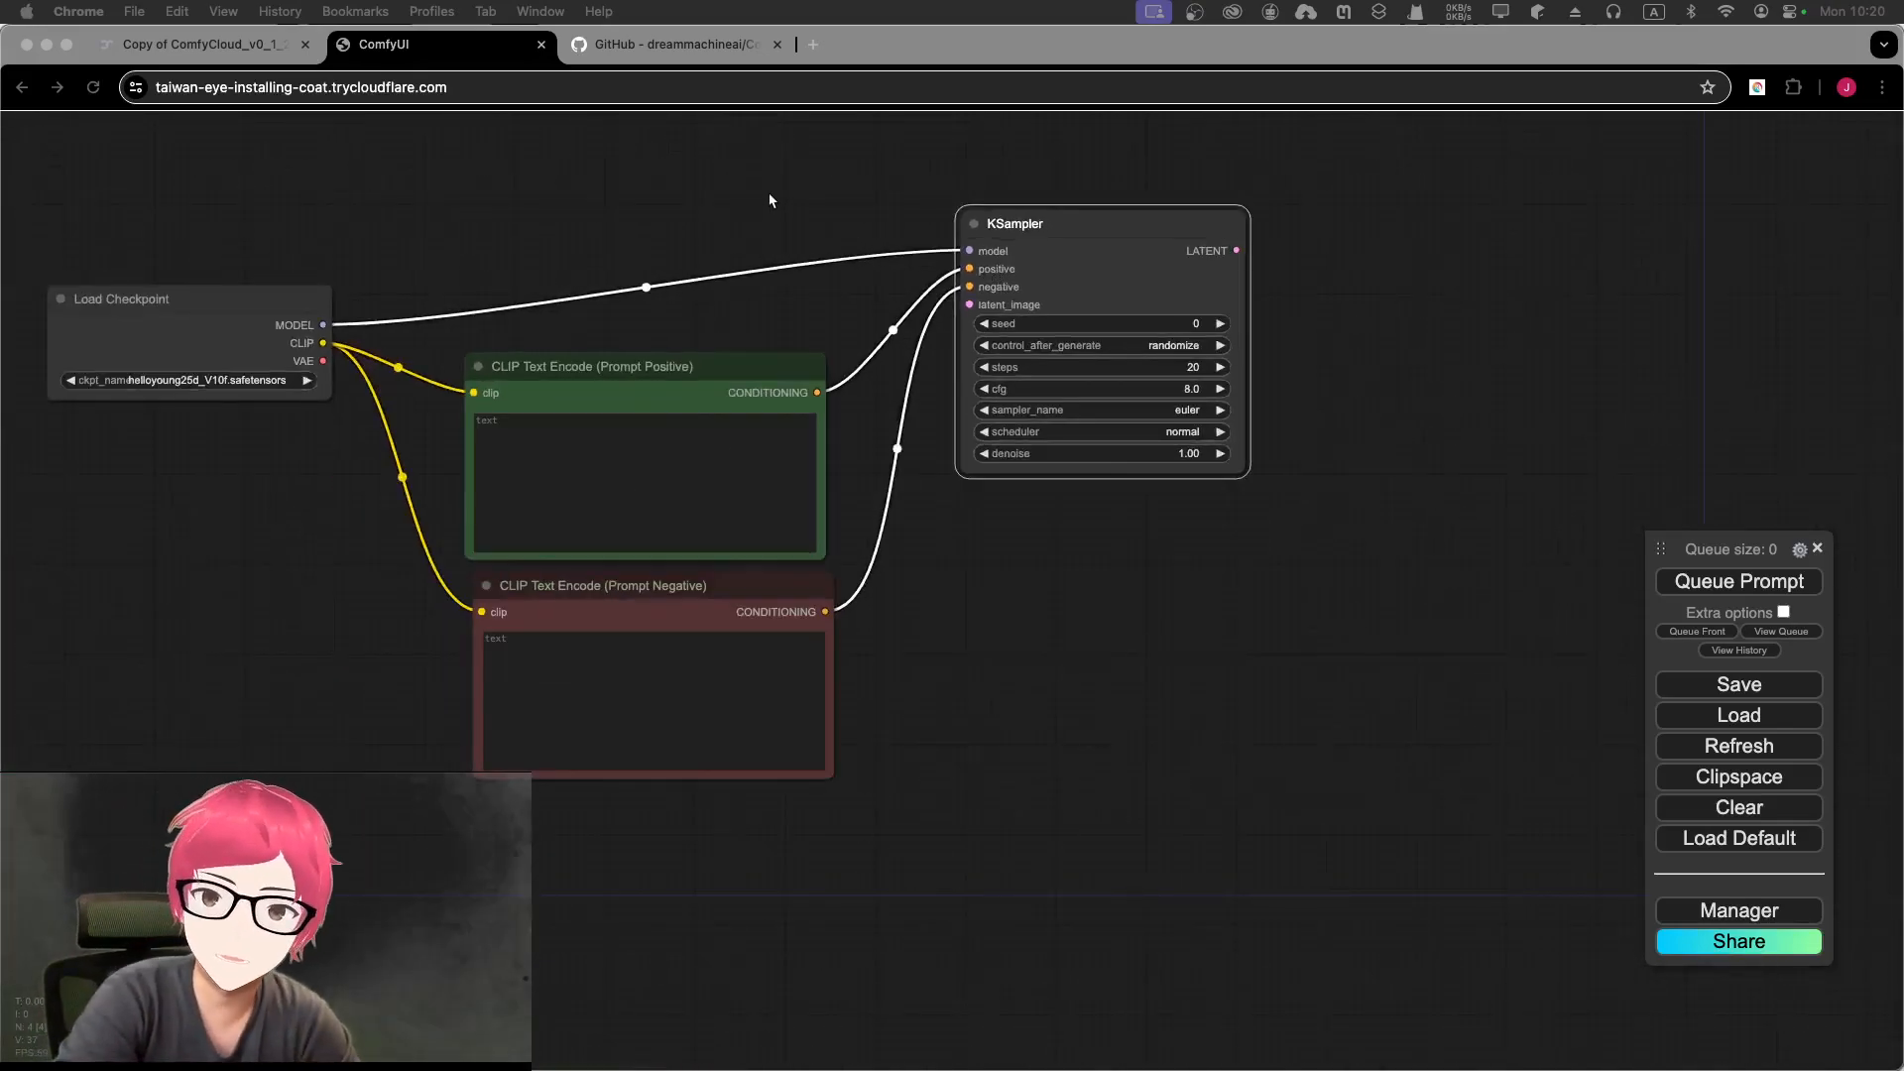
{"action": "scroll", "coordinate": [765, 196], "scroll_direction": "up", "scroll_amount": 3}
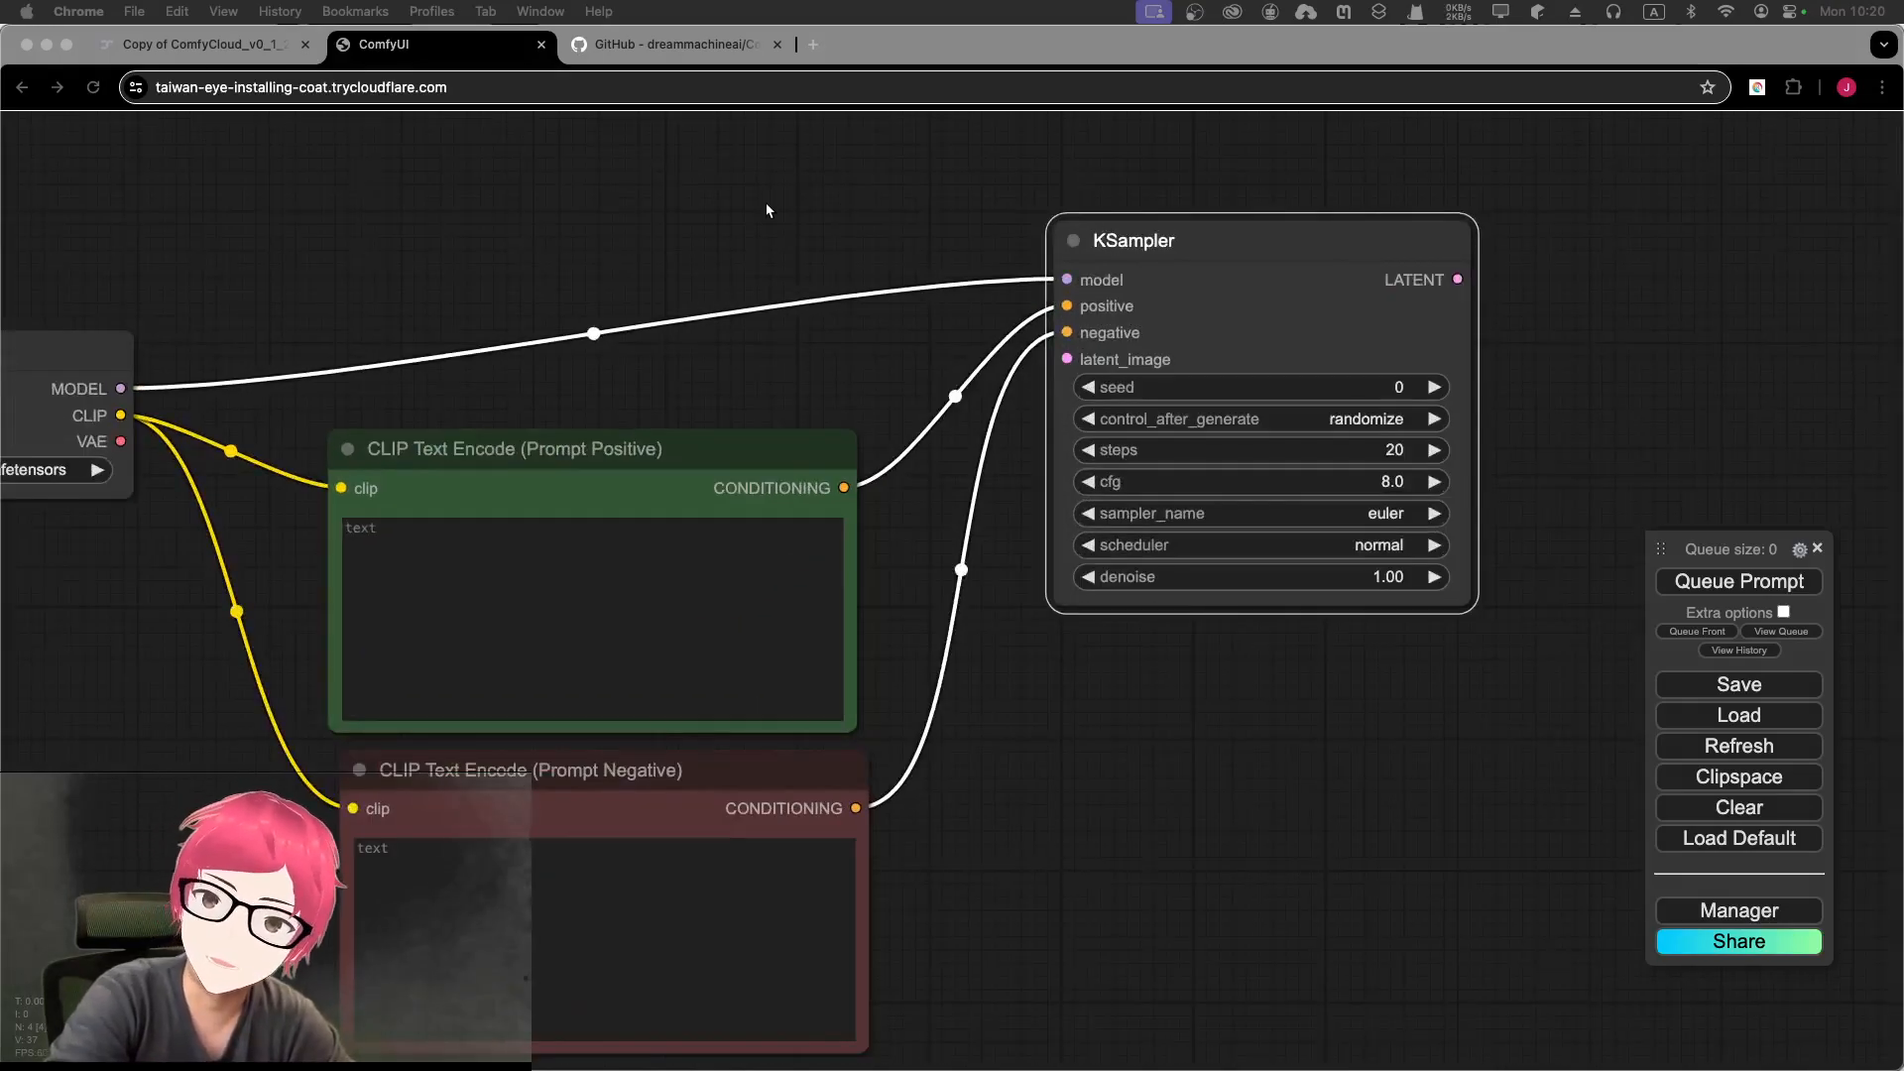
{"action": "scroll", "coordinate": [766, 206], "scroll_direction": "up", "scroll_amount": 2}
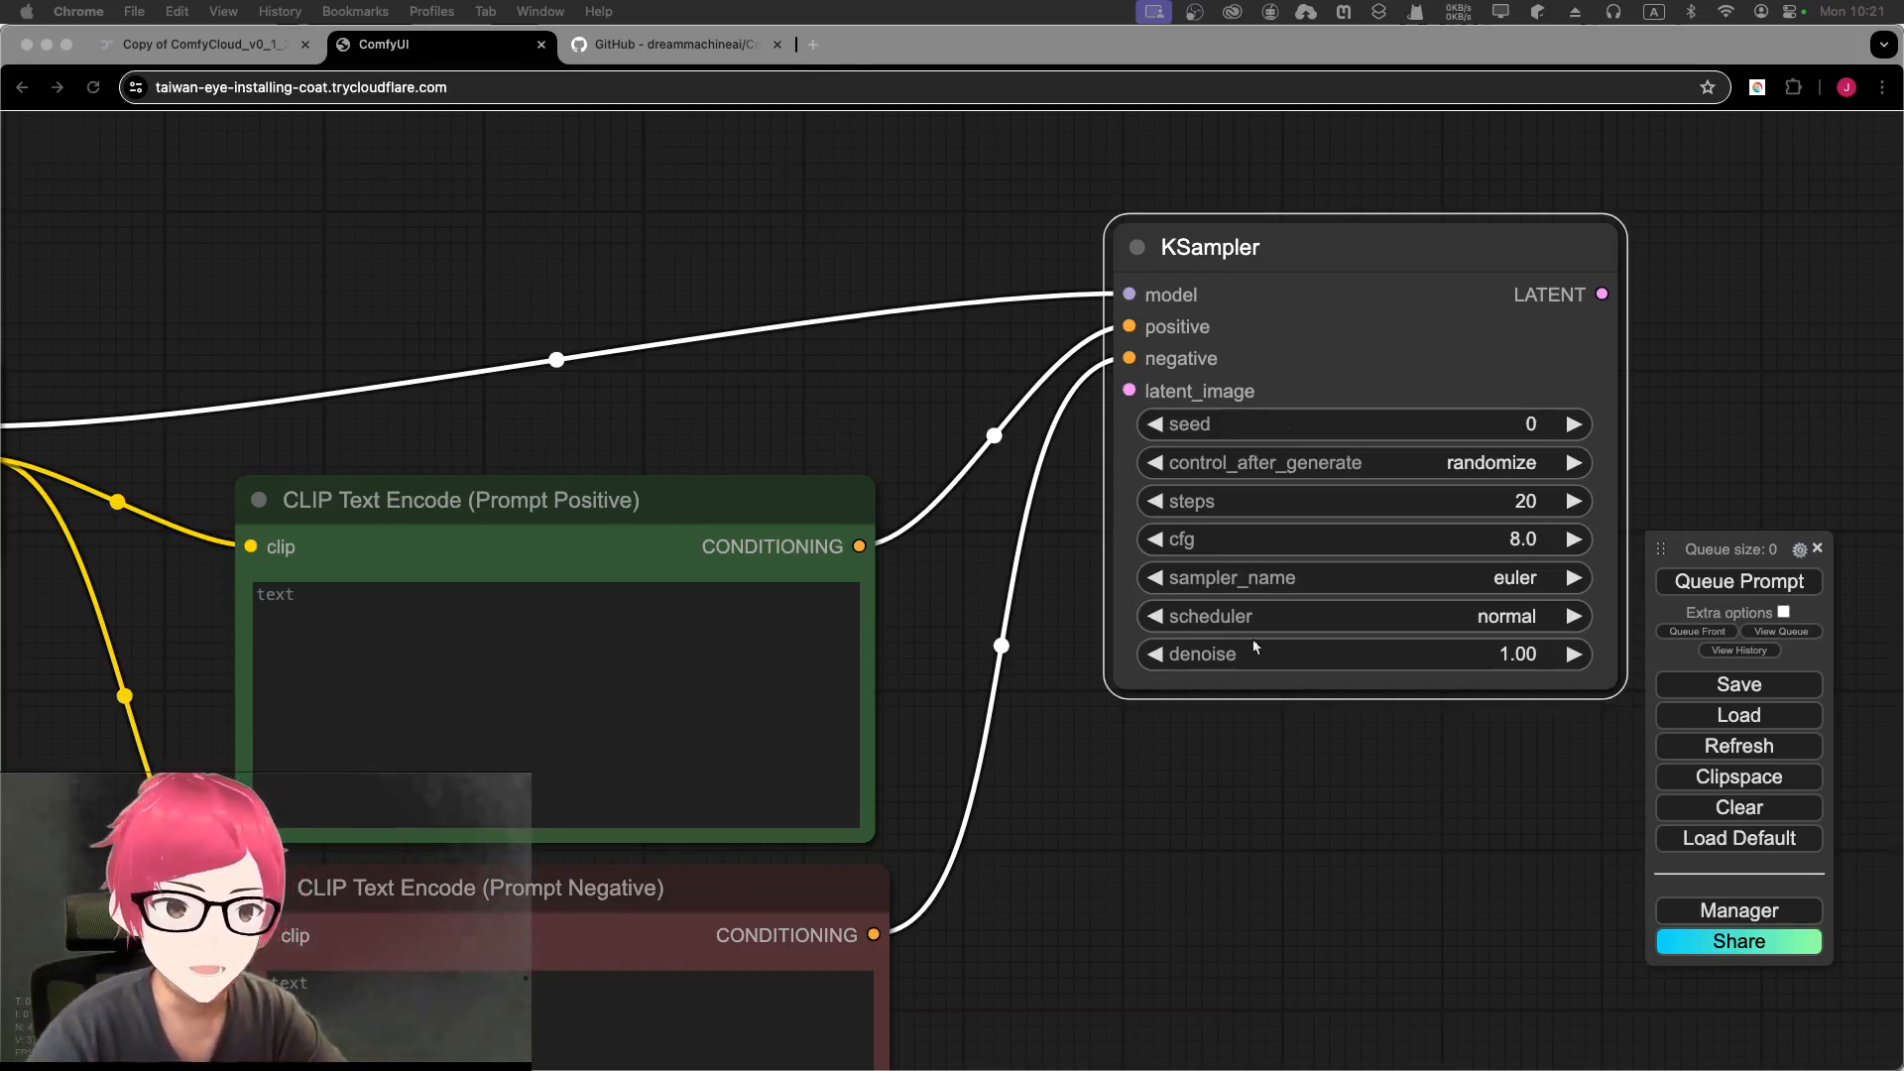
Step: Add an Empty Latent Image node on the empty canvas below the KSampler node
{"action": "scroll", "coordinate": [1134, 706], "scroll_direction": "down", "scroll_amount": 5}
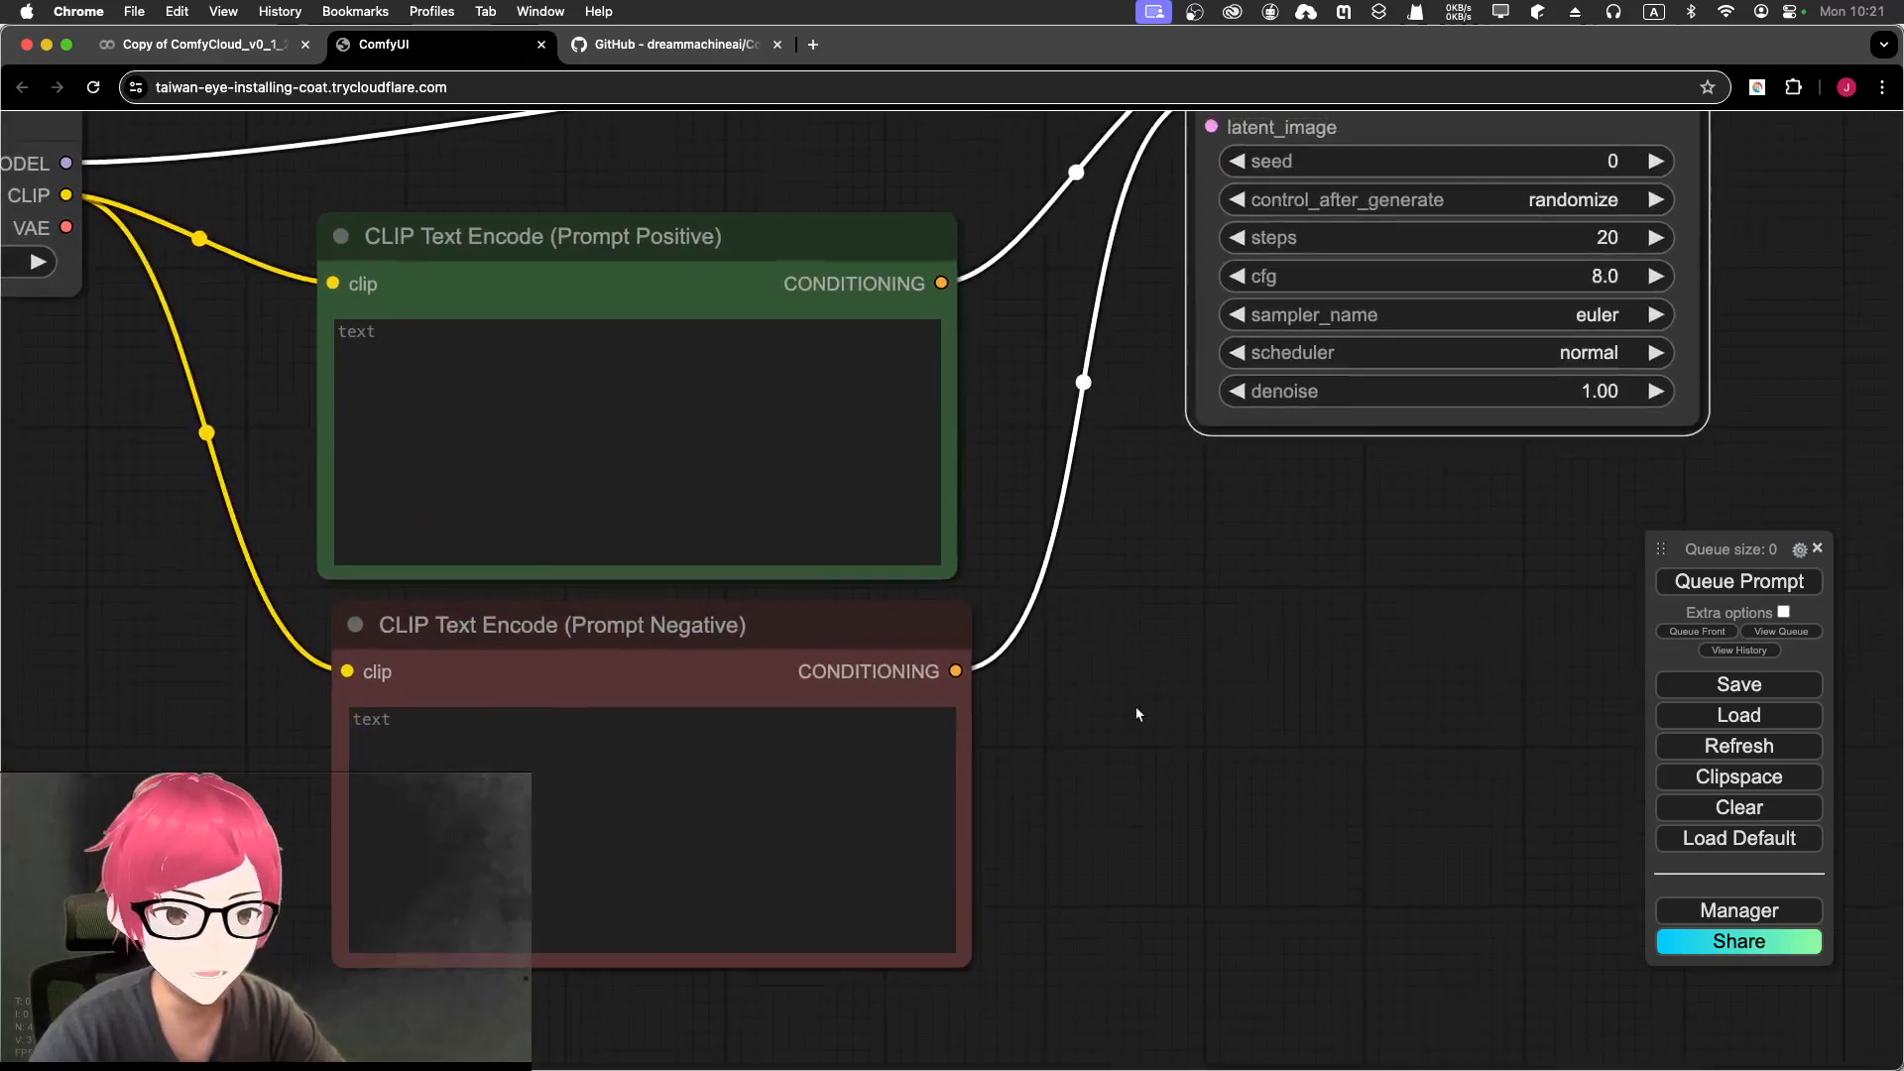
{"action": "scroll", "coordinate": [1153, 784], "scroll_direction": "down", "scroll_amount": 3}
{"action": "left_click_drag", "start_coordinate": [1160, 806], "coordinate": [969, 802]}
{"action": "double_click", "coordinate": [970, 694]}
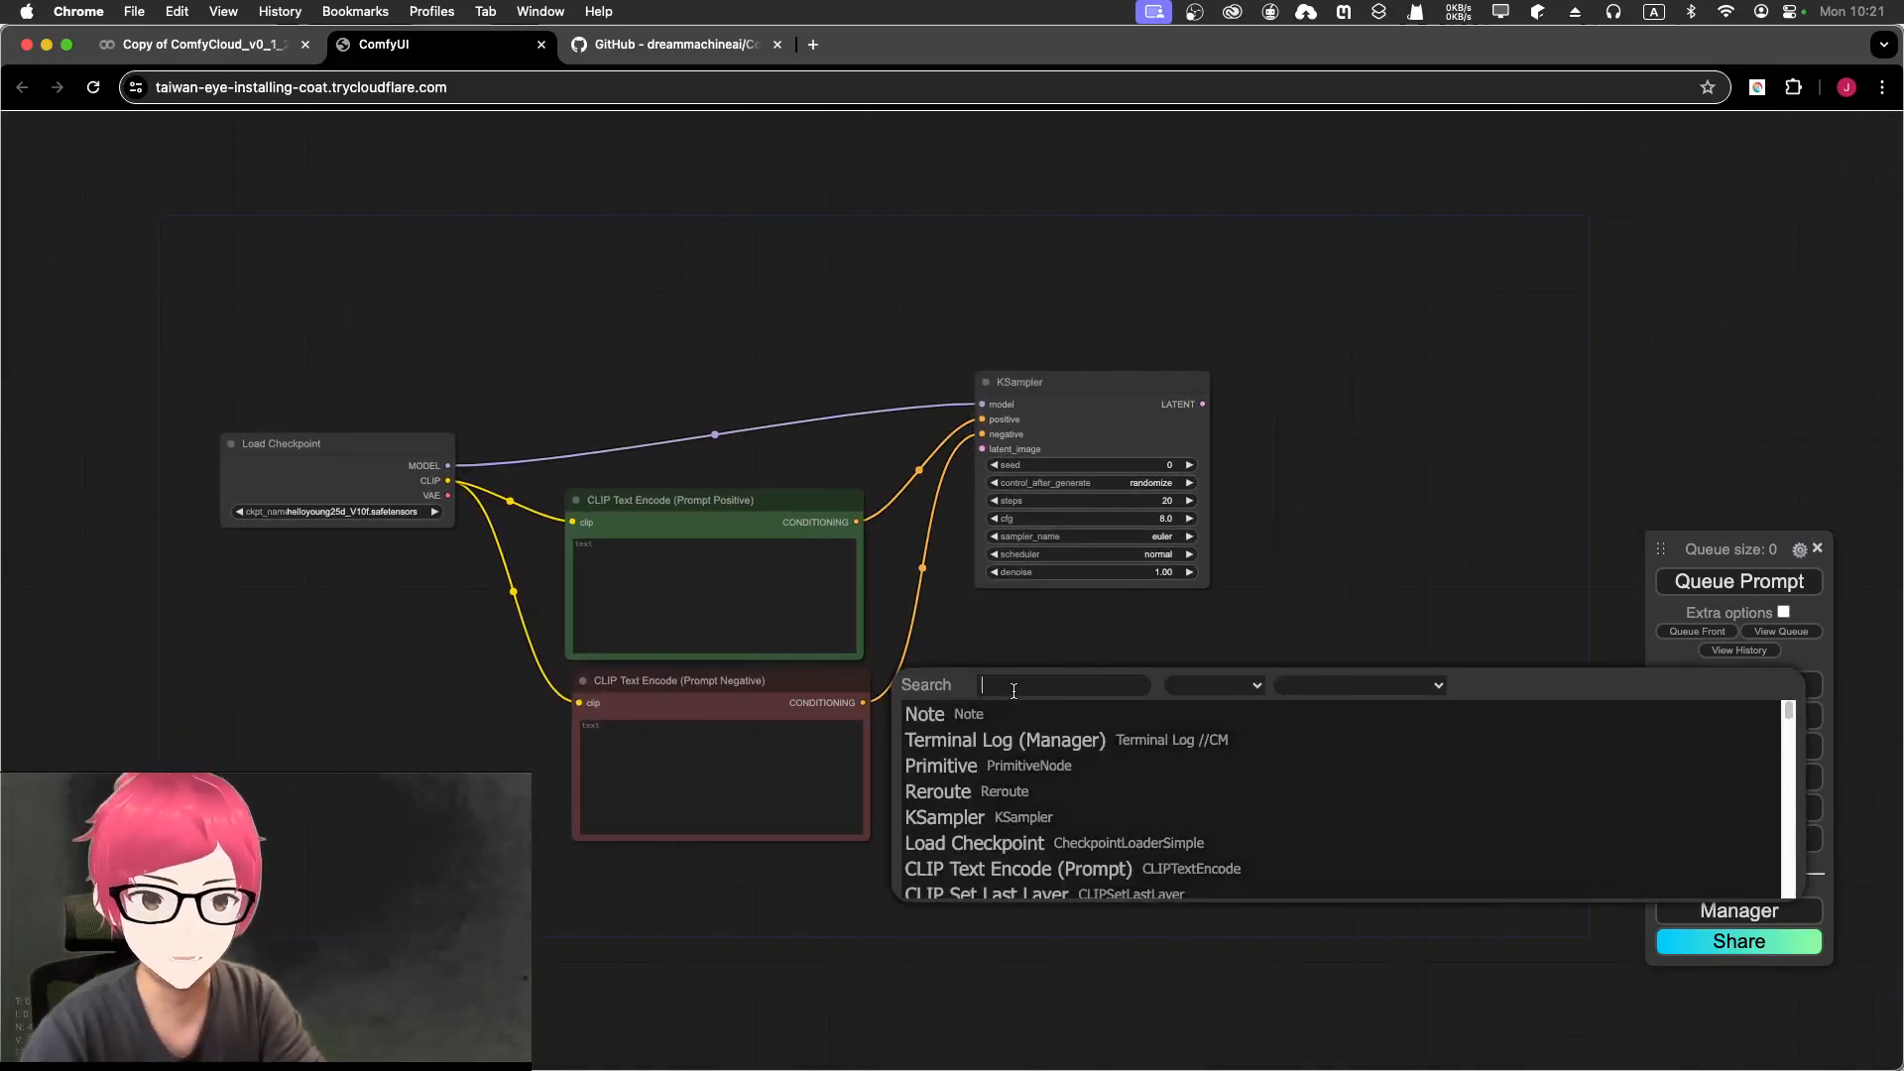
{"action": "type", "text": "empty"}
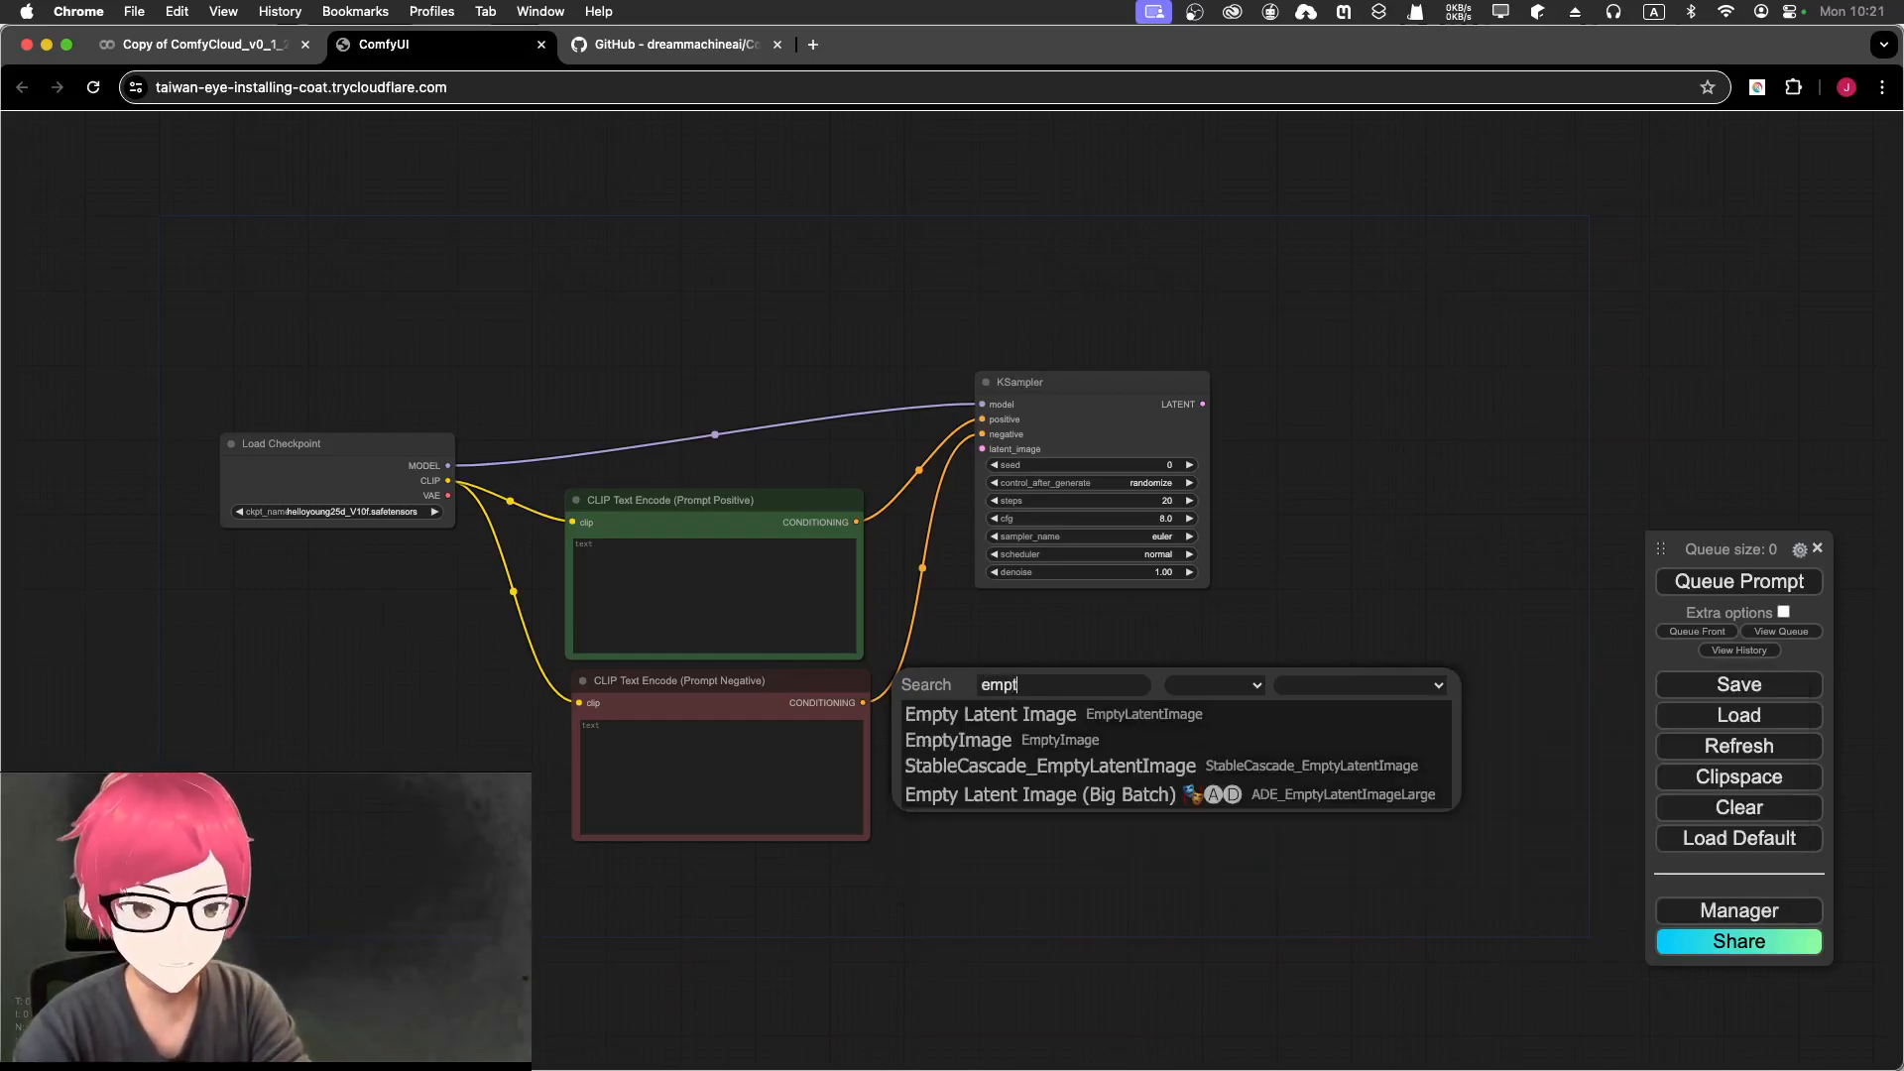
{"action": "left_click", "coordinate": [992, 716]}
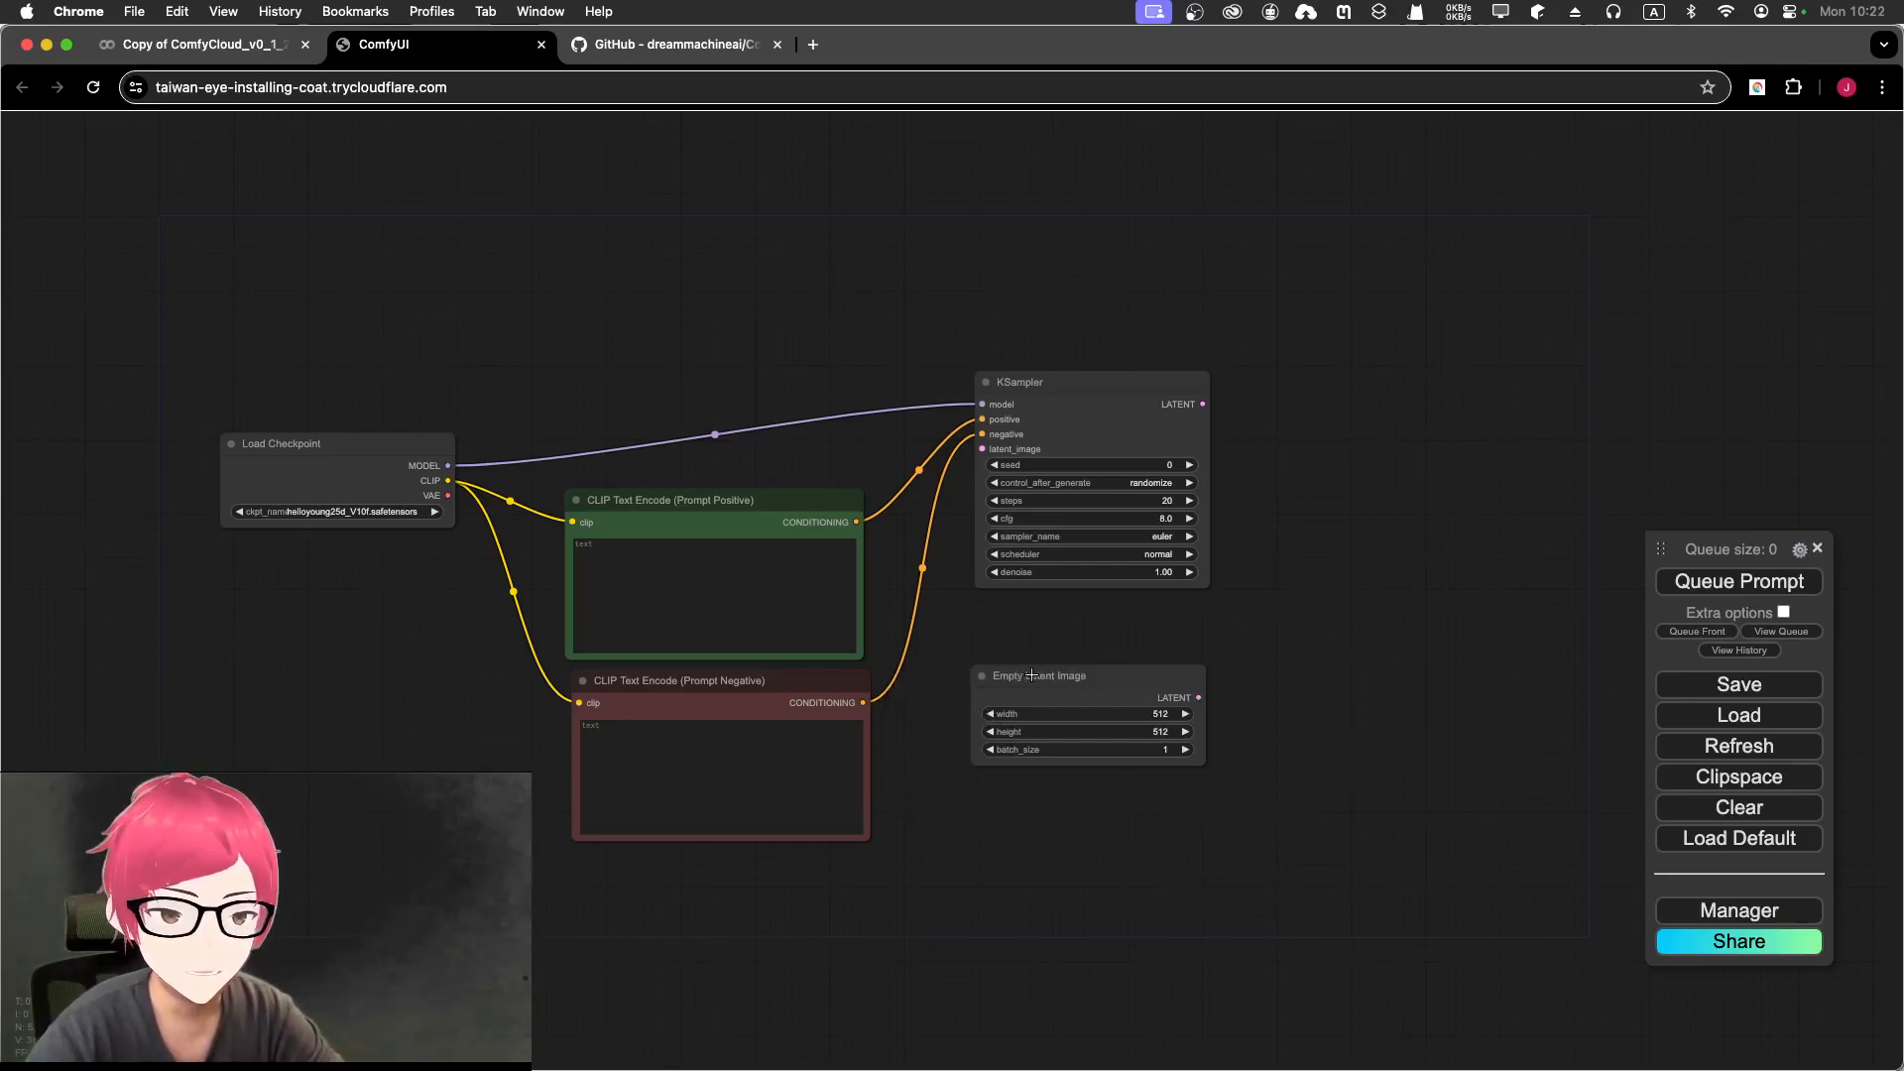
Step: Connect Empty Latent Image's LATENT output to KSampler's latent_image input and spread the two nodes apart, with KSampler farther to the right
{"action": "scroll", "coordinate": [1030, 650], "scroll_direction": "up", "scroll_amount": 5}
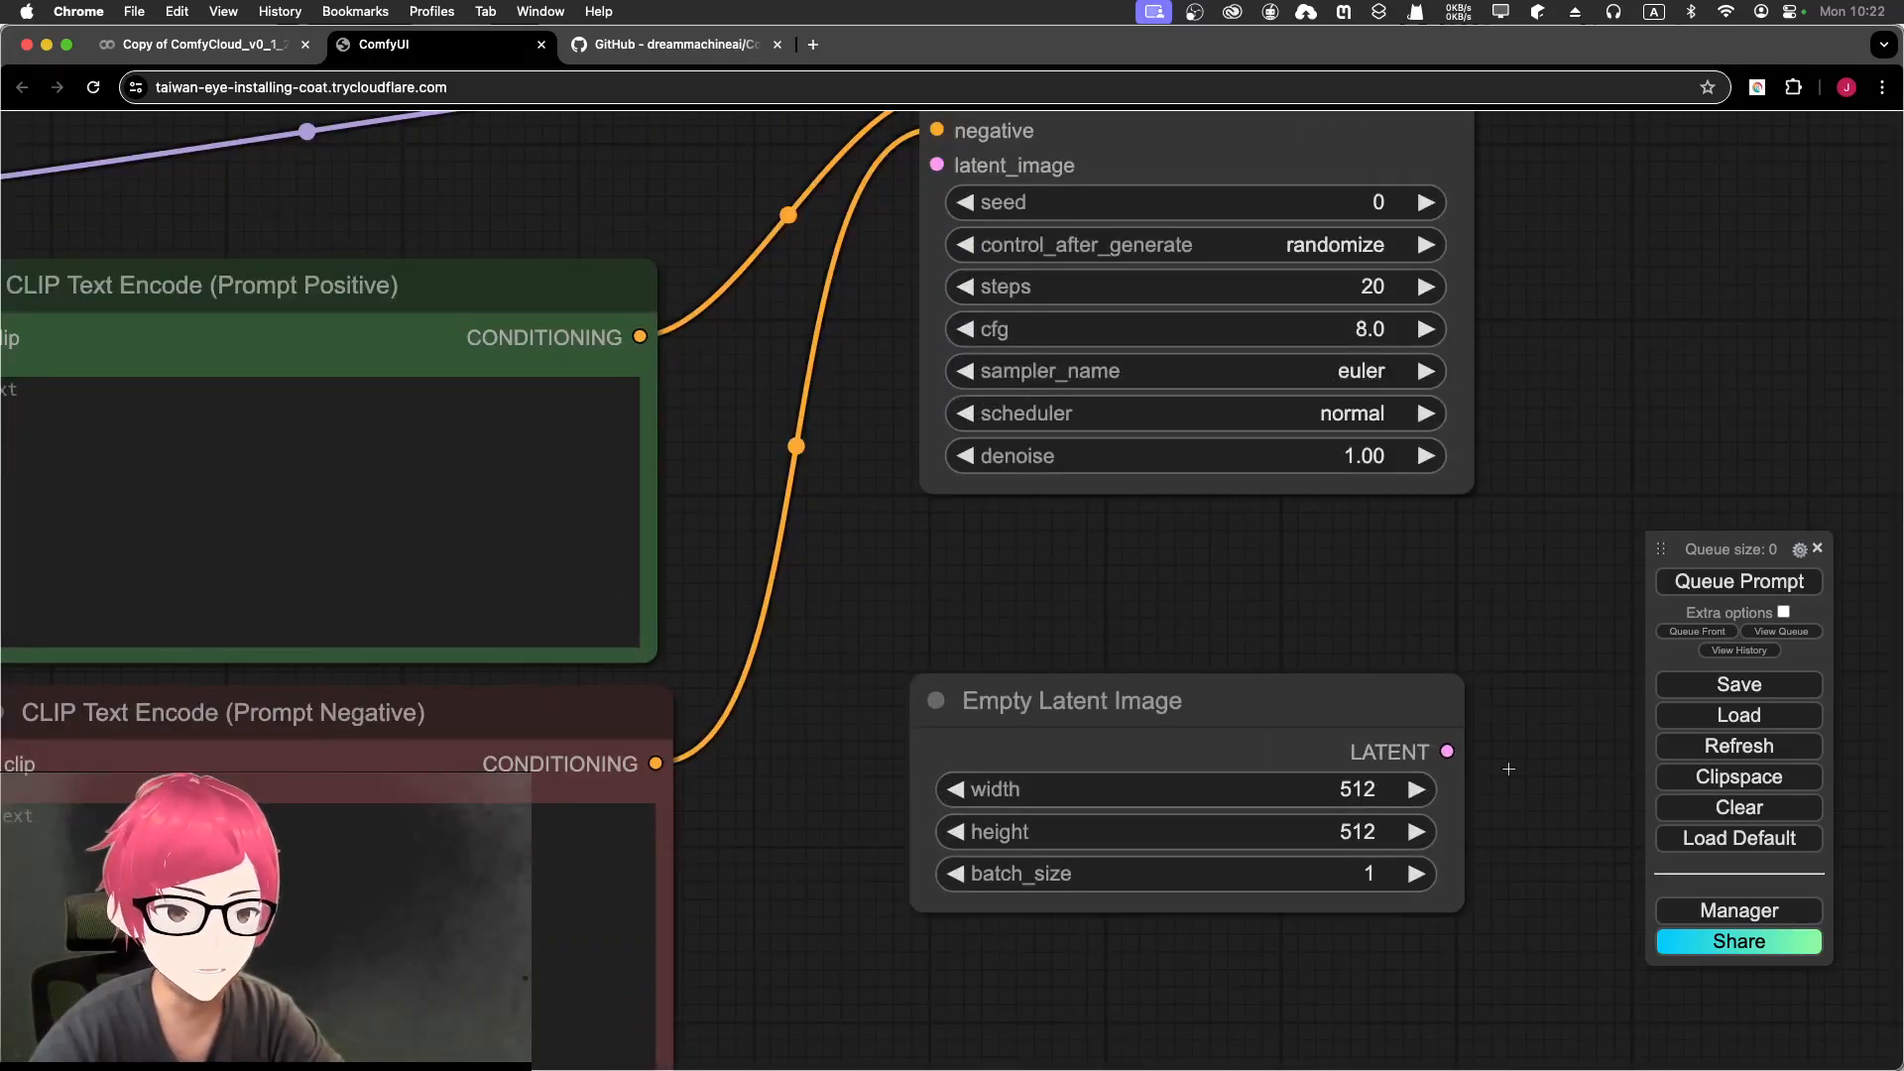
{"action": "left_click_drag", "start_coordinate": [1447, 751], "coordinate": [938, 168]}
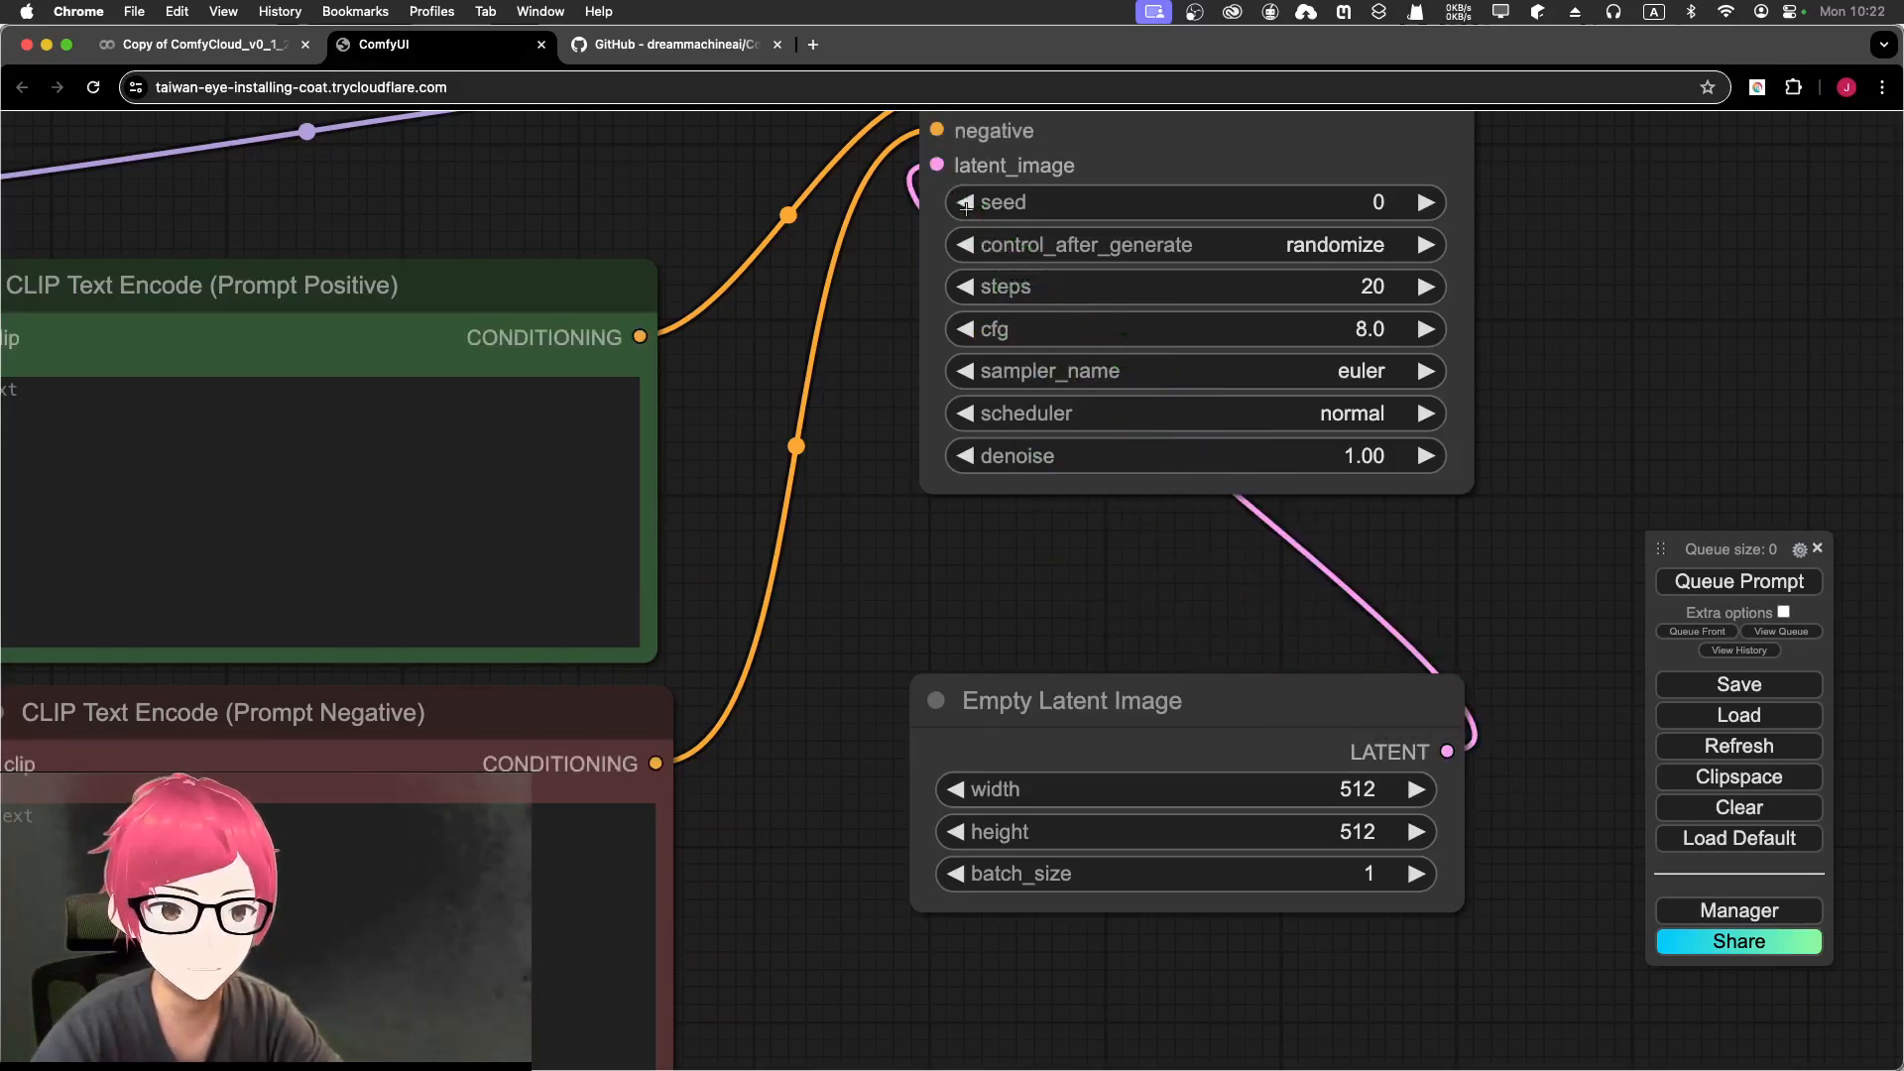
{"action": "scroll", "coordinate": [1339, 605], "scroll_direction": "down", "scroll_amount": 6}
{"action": "left_click_drag", "start_coordinate": [1258, 256], "coordinate": [1642, 280]}
{"action": "scroll", "coordinate": [1294, 425], "scroll_direction": "down", "scroll_amount": 2}
{"action": "left_click_drag", "start_coordinate": [1247, 624], "coordinate": [1182, 683]}
{"action": "left_click_drag", "start_coordinate": [1268, 273], "coordinate": [1041, 263]}
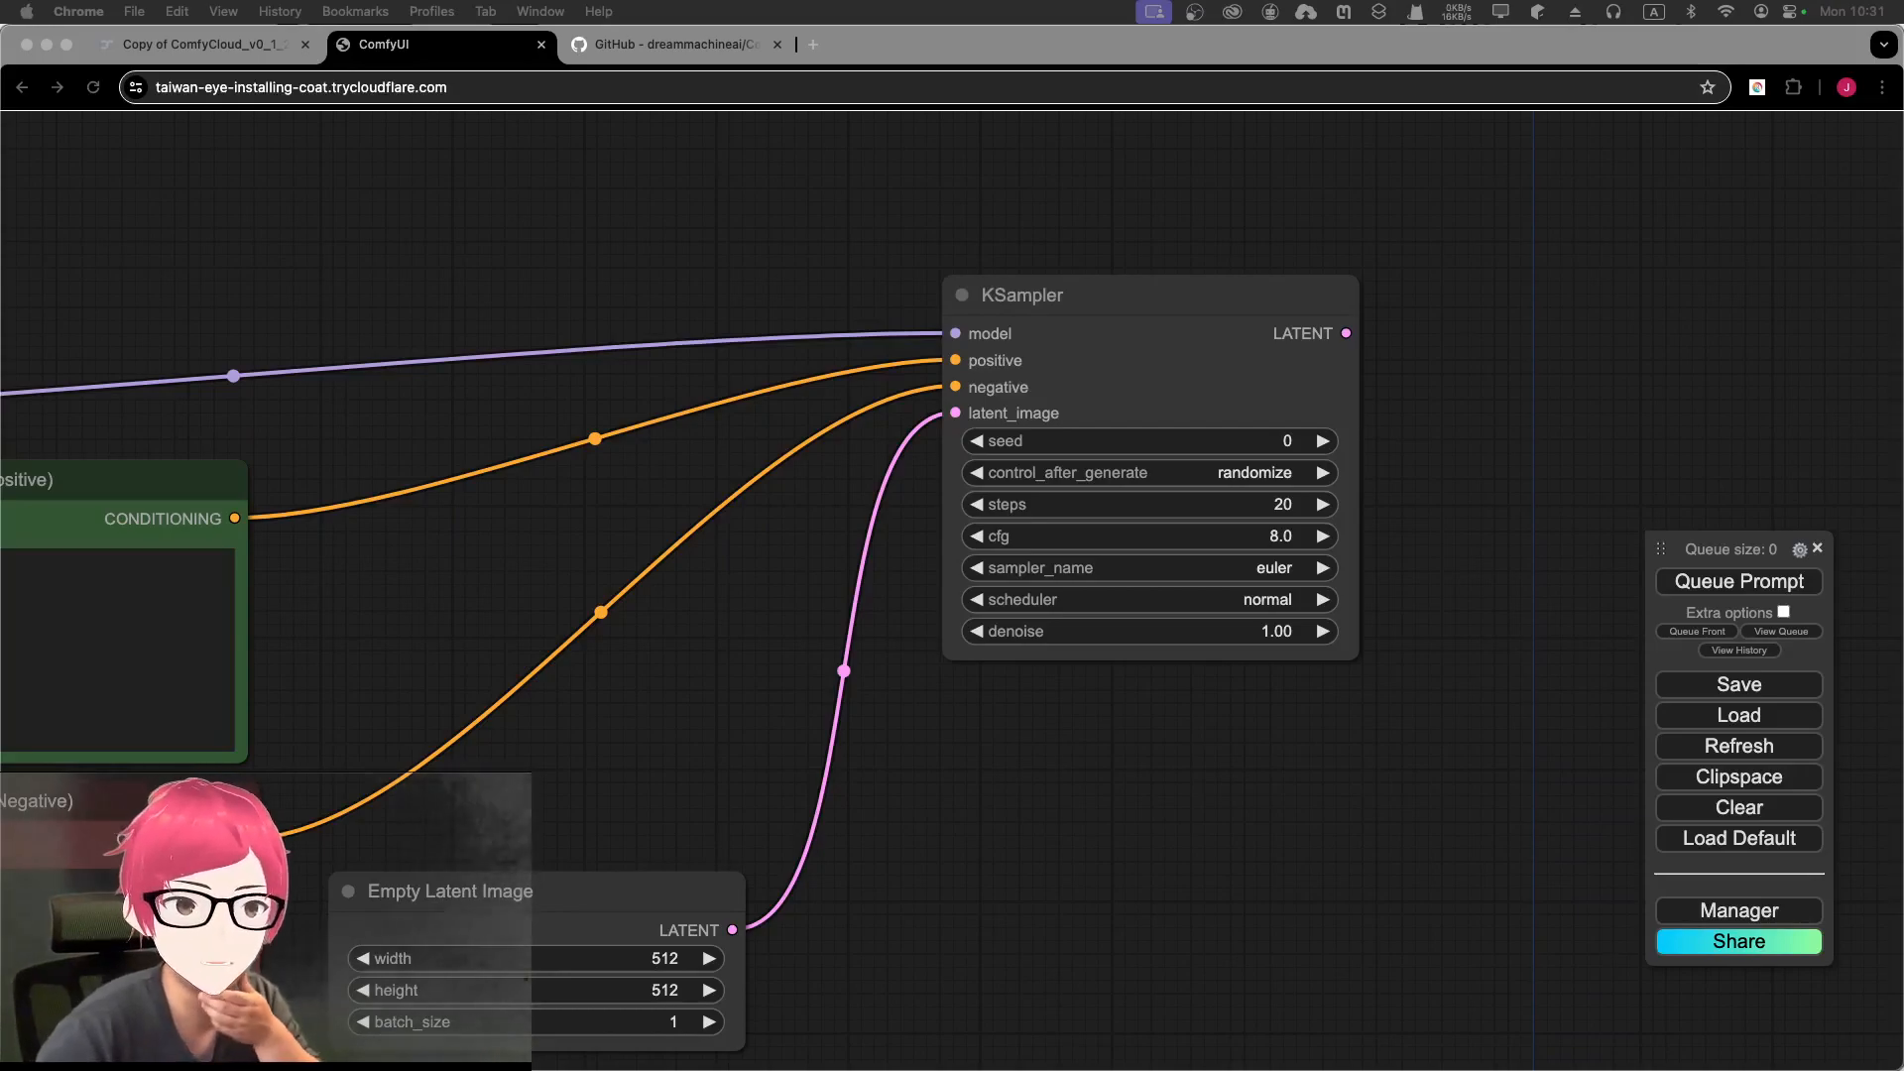
Step: Review the graph from Load Checkpoint's MODEL, CLIP and VAE outputs through the prompt nodes to KSampler's LATENT output
{"action": "left_click", "coordinate": [1458, 396]}
{"action": "scroll", "coordinate": [1448, 416], "scroll_direction": "down", "scroll_amount": 6}
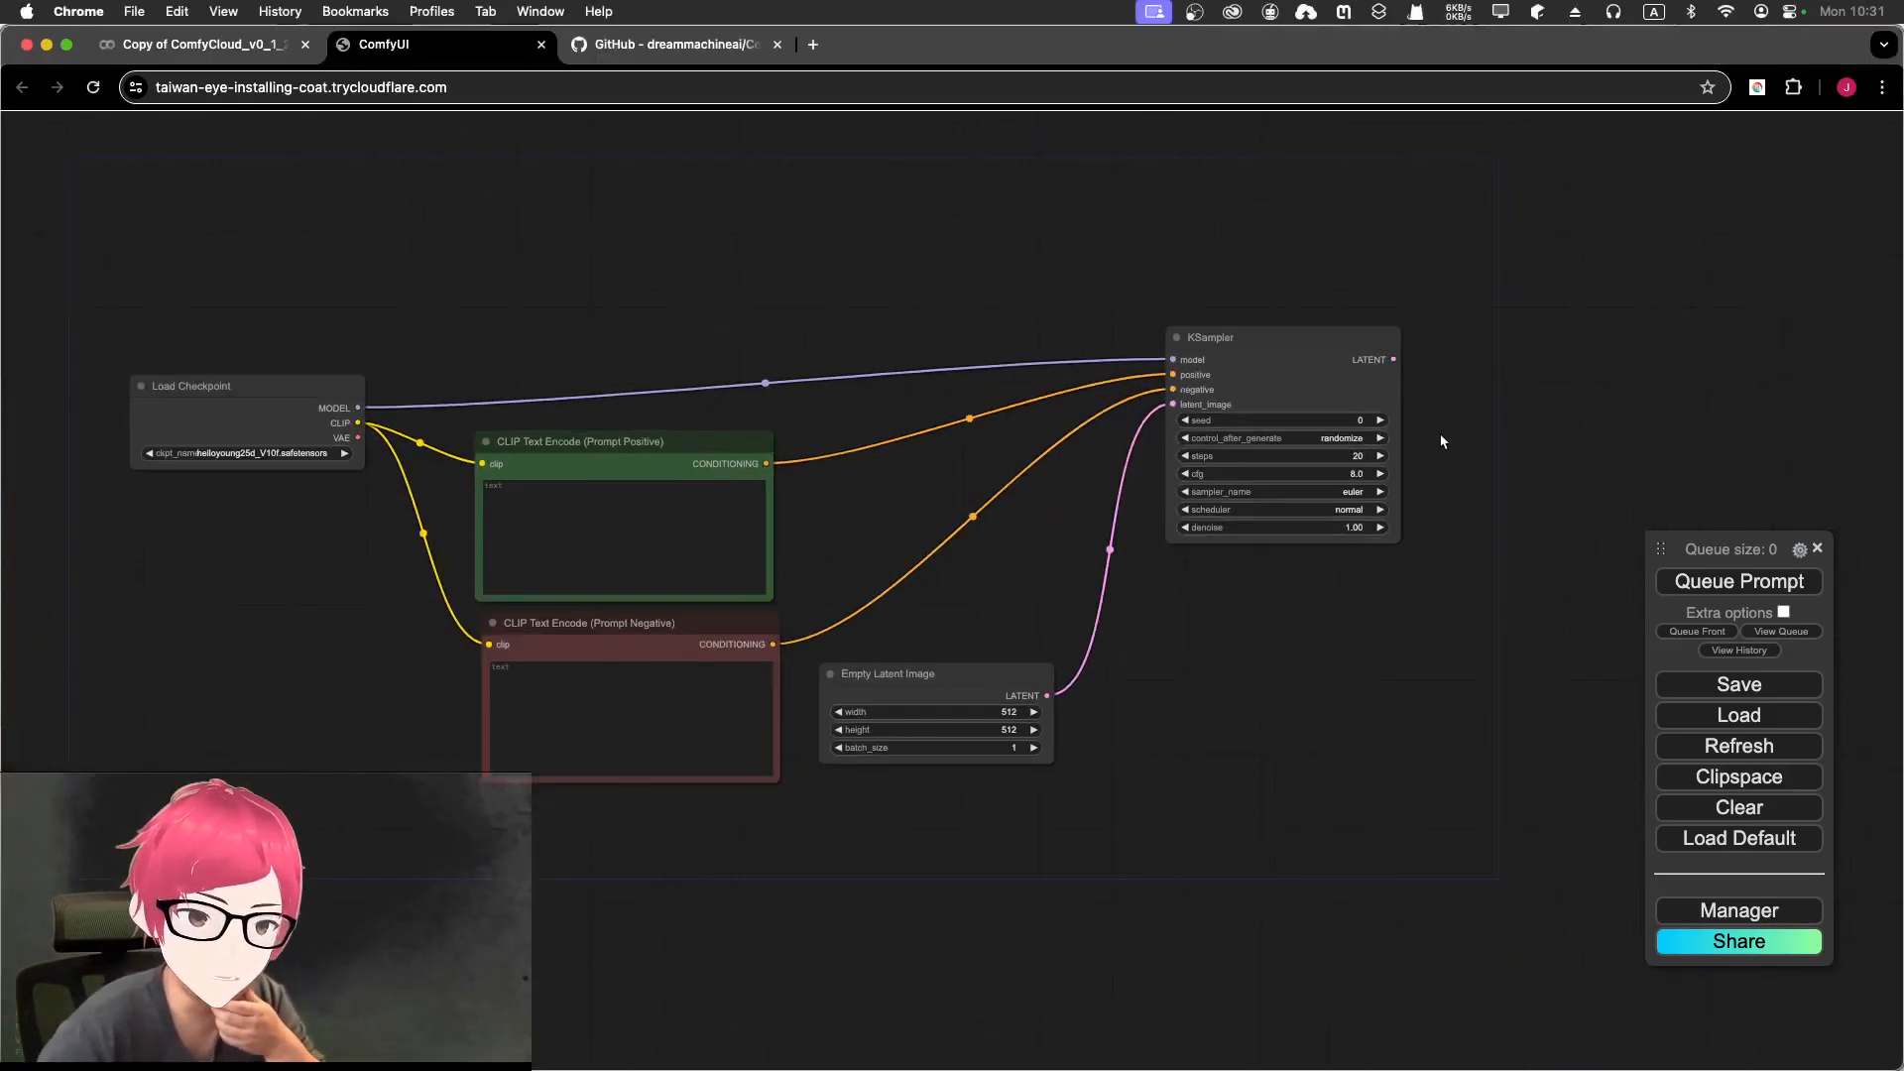
{"action": "scroll", "coordinate": [393, 408], "scroll_direction": "up", "scroll_amount": 15}
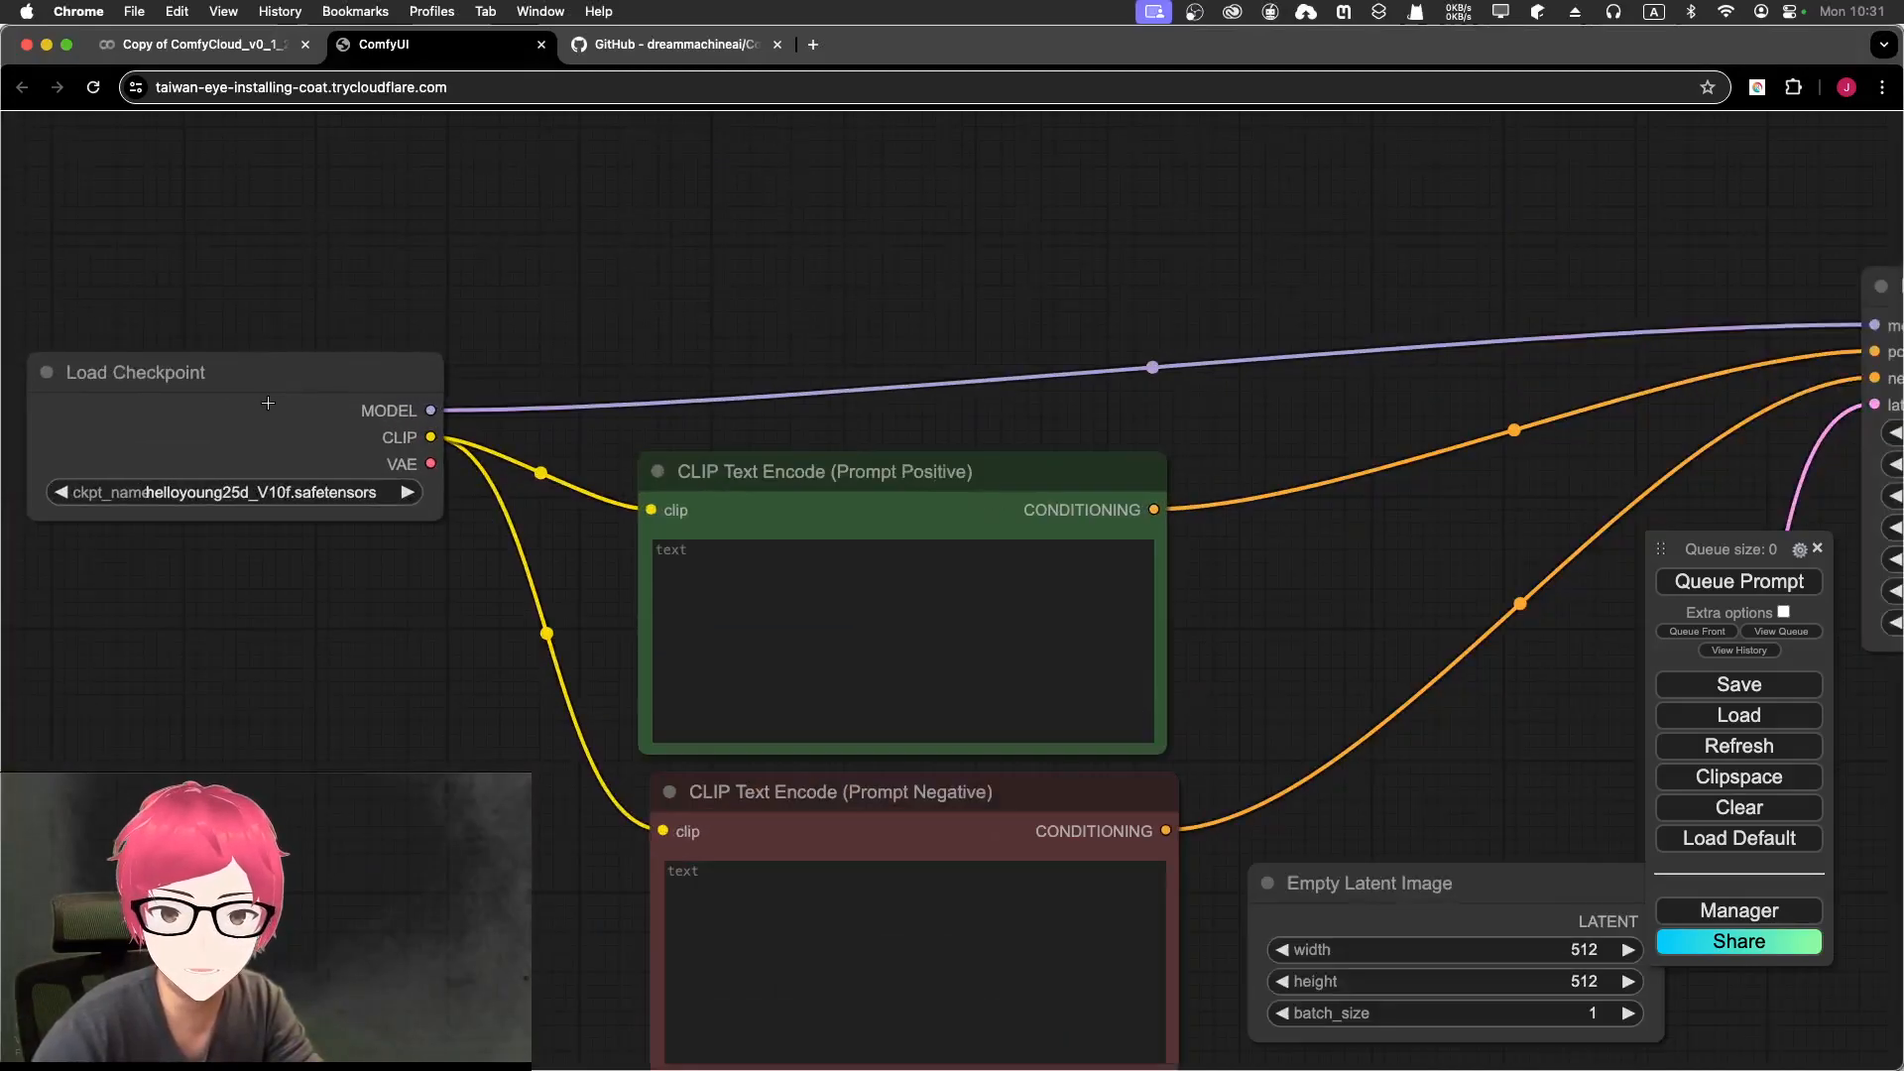
{"action": "scroll", "coordinate": [653, 318], "scroll_direction": "down", "scroll_amount": 1}
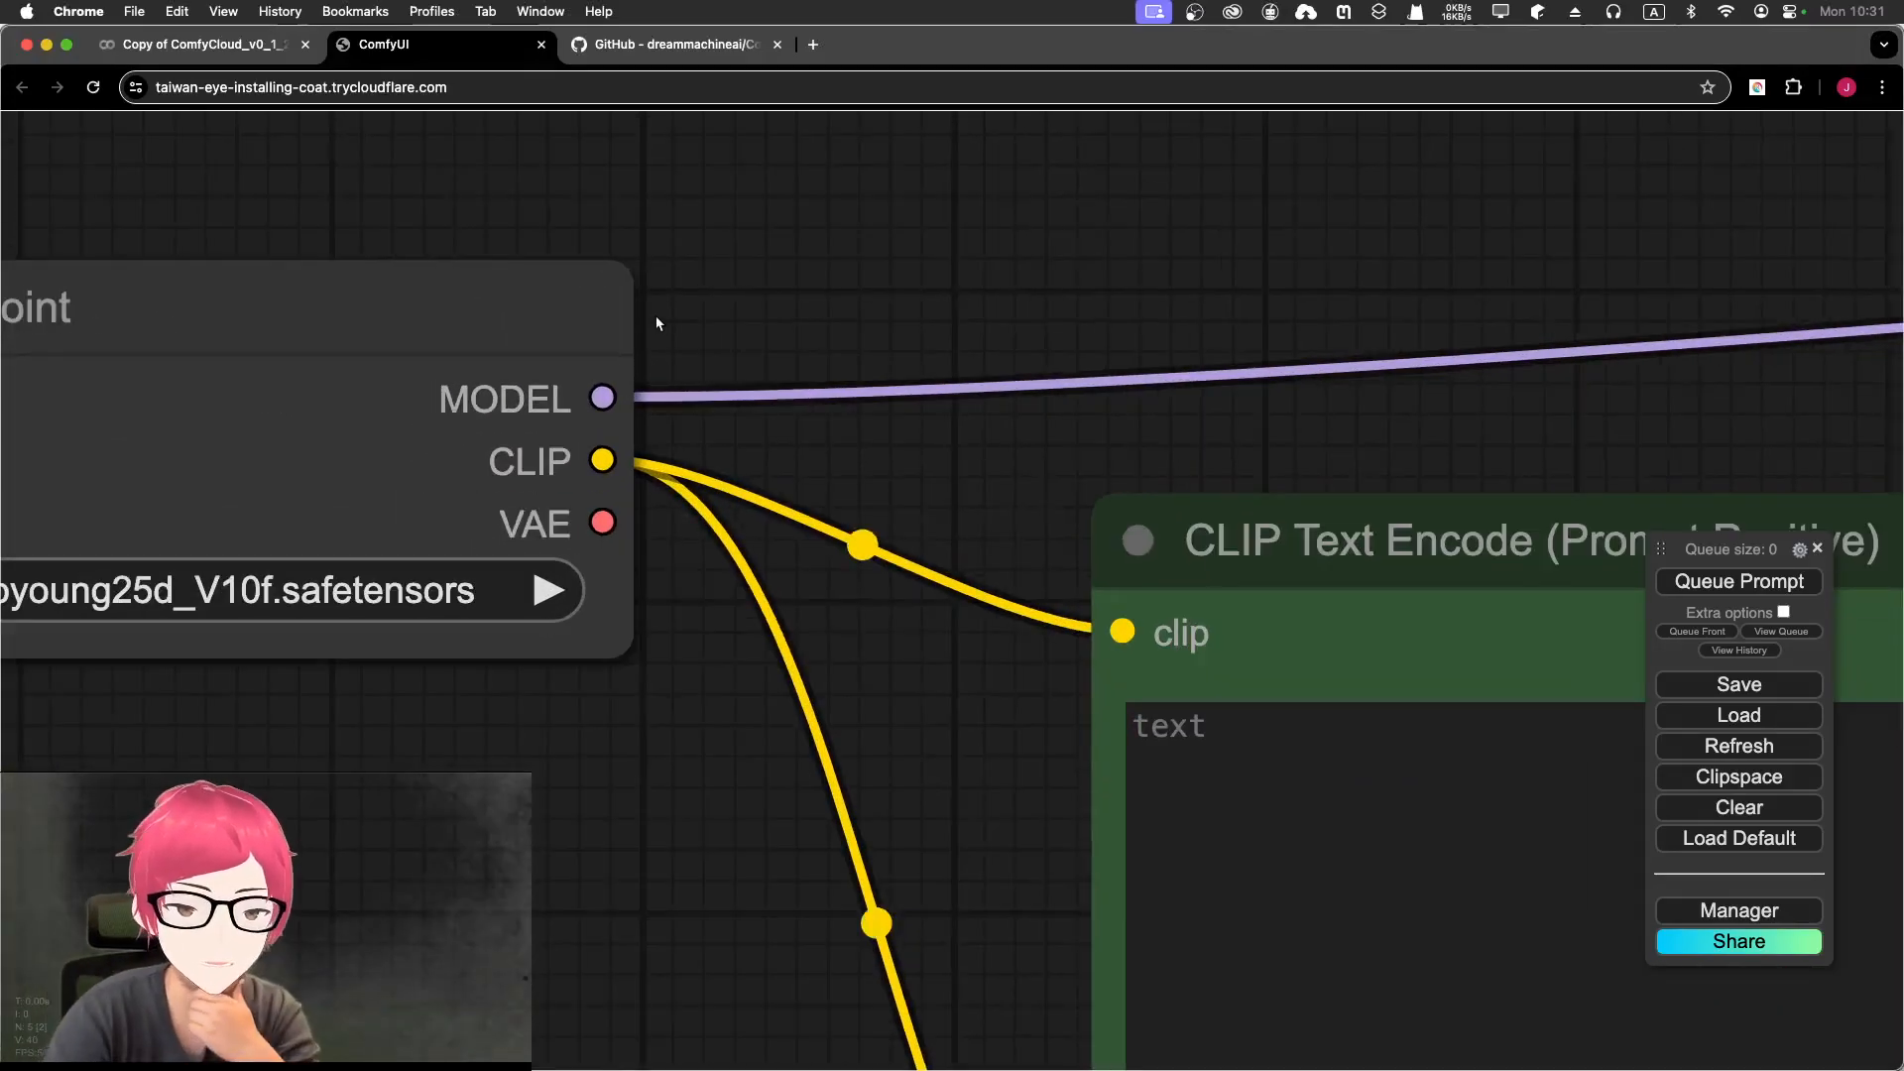
{"action": "scroll", "coordinate": [670, 298], "scroll_direction": "down", "scroll_amount": 9}
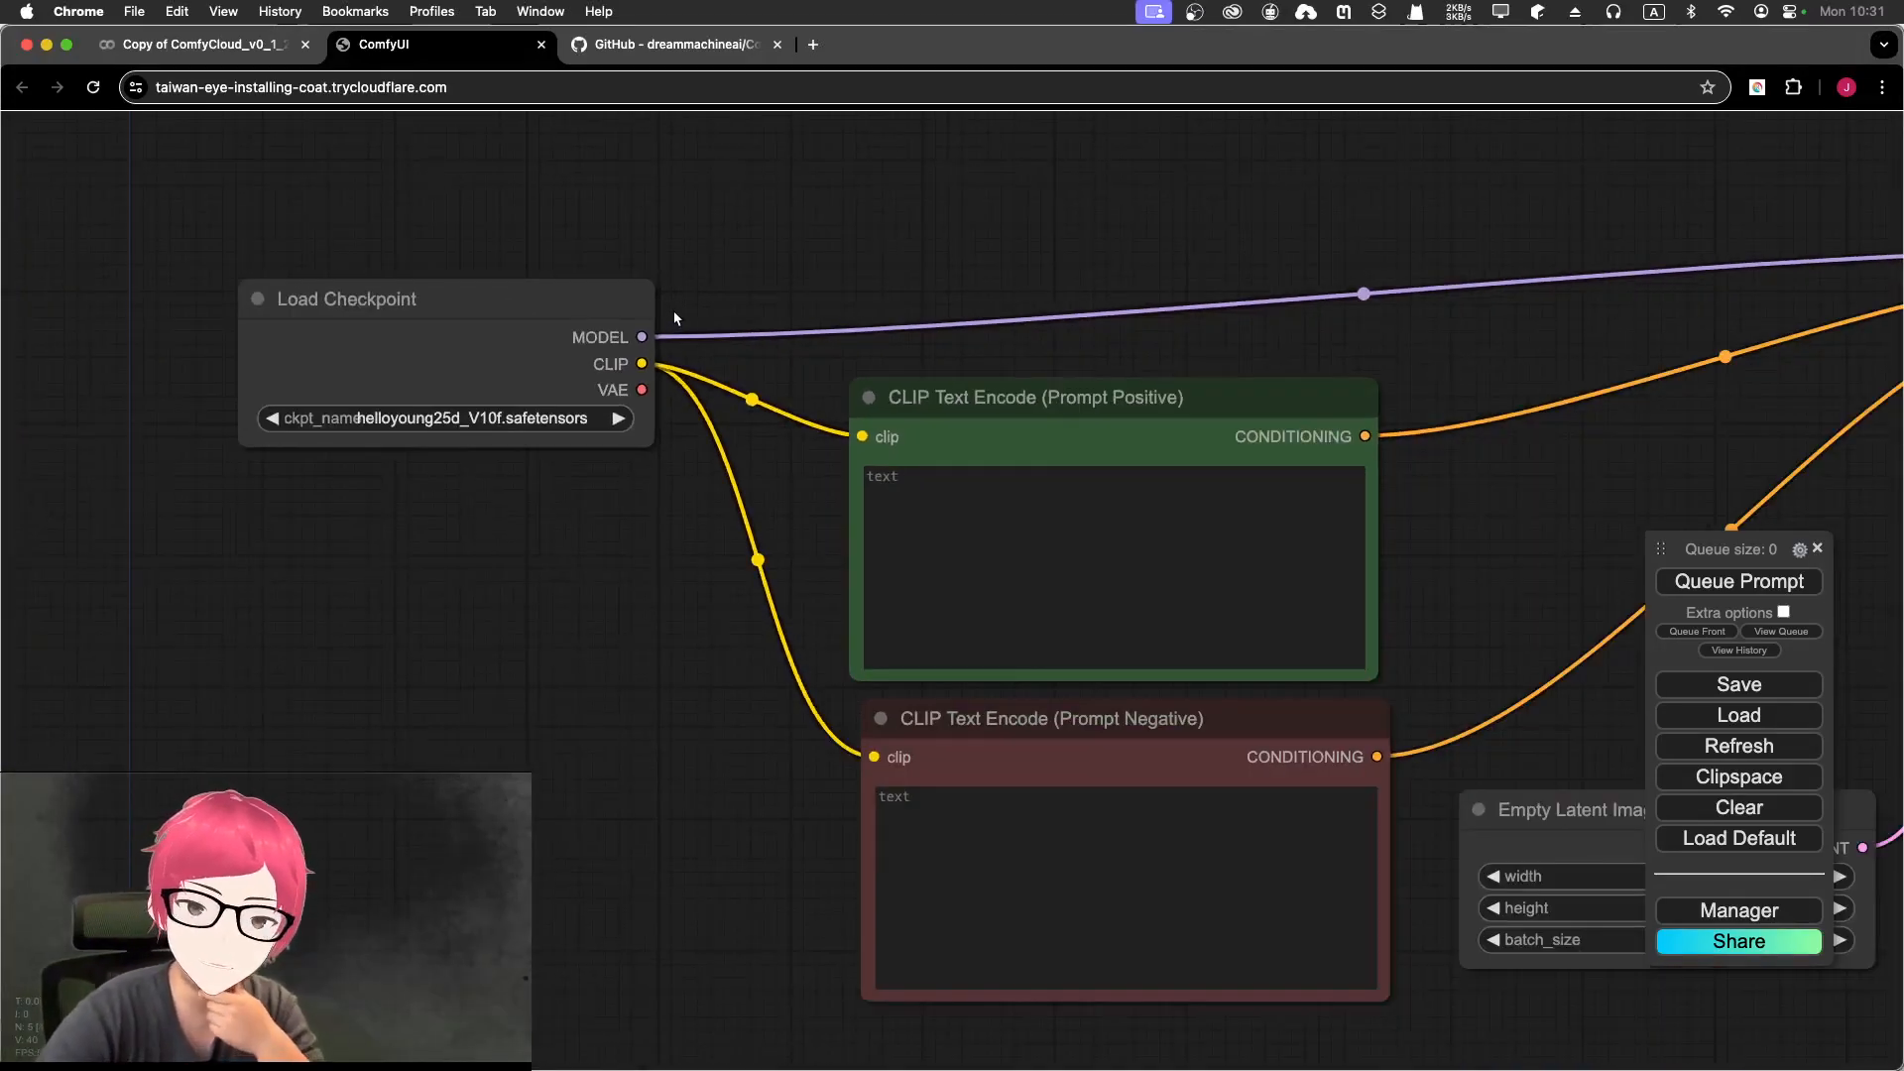
{"action": "left_click_drag", "start_coordinate": [770, 238], "coordinate": [698, 206]}
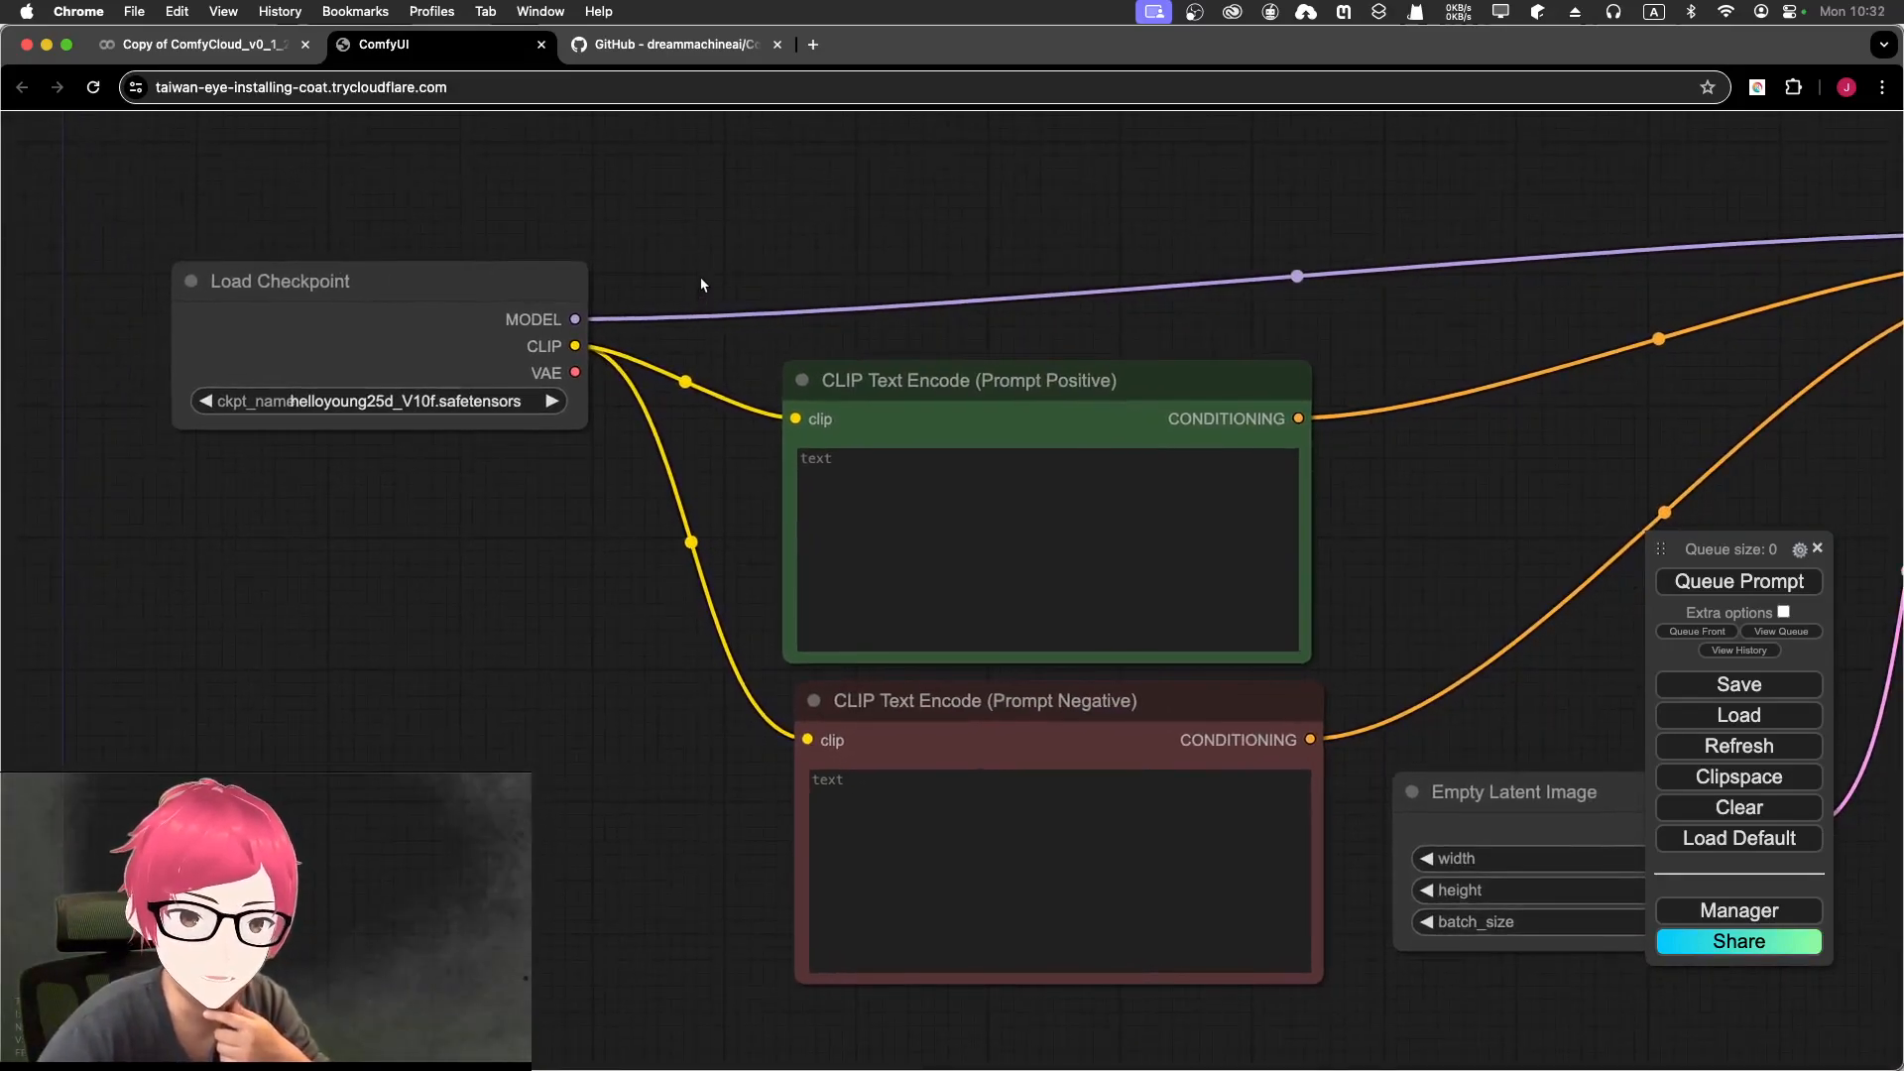
{"action": "scroll", "coordinate": [705, 276], "scroll_direction": "down", "scroll_amount": 4}
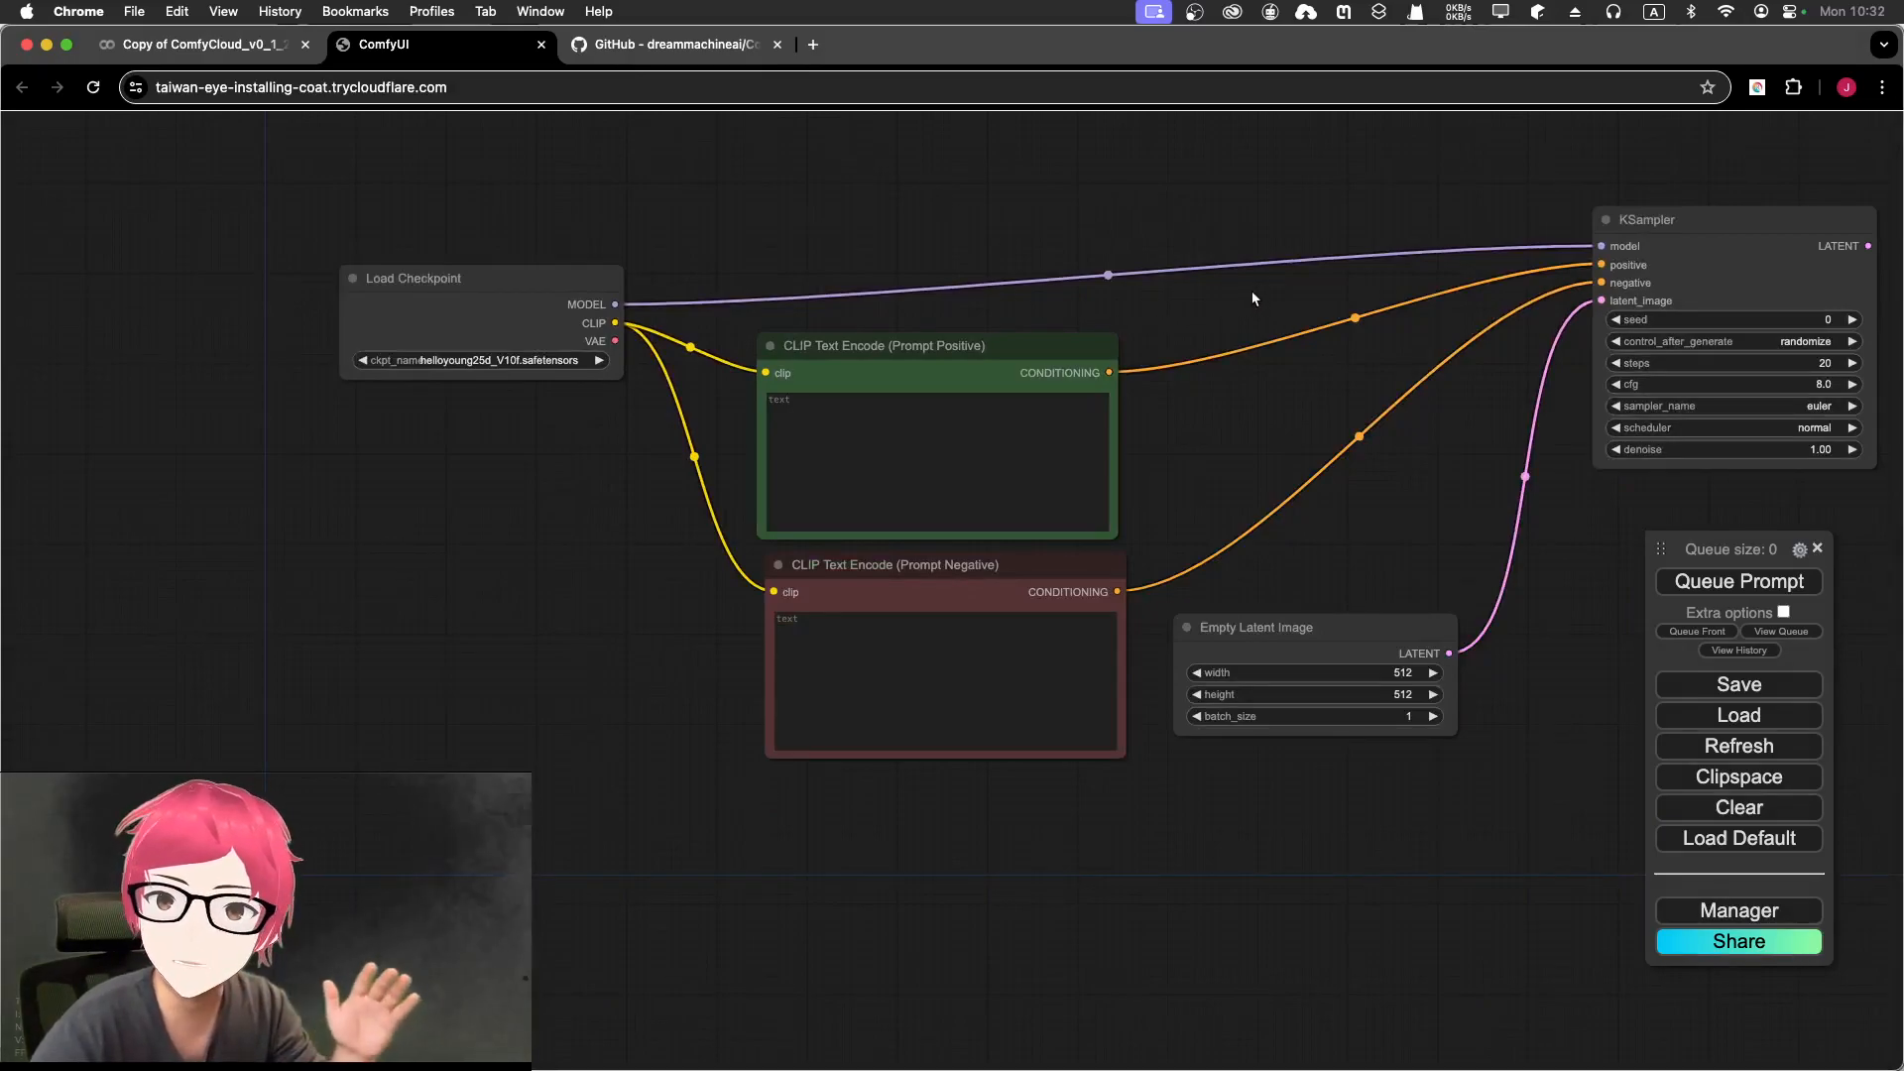
{"action": "left_click_drag", "start_coordinate": [1251, 290], "coordinate": [1028, 312]}
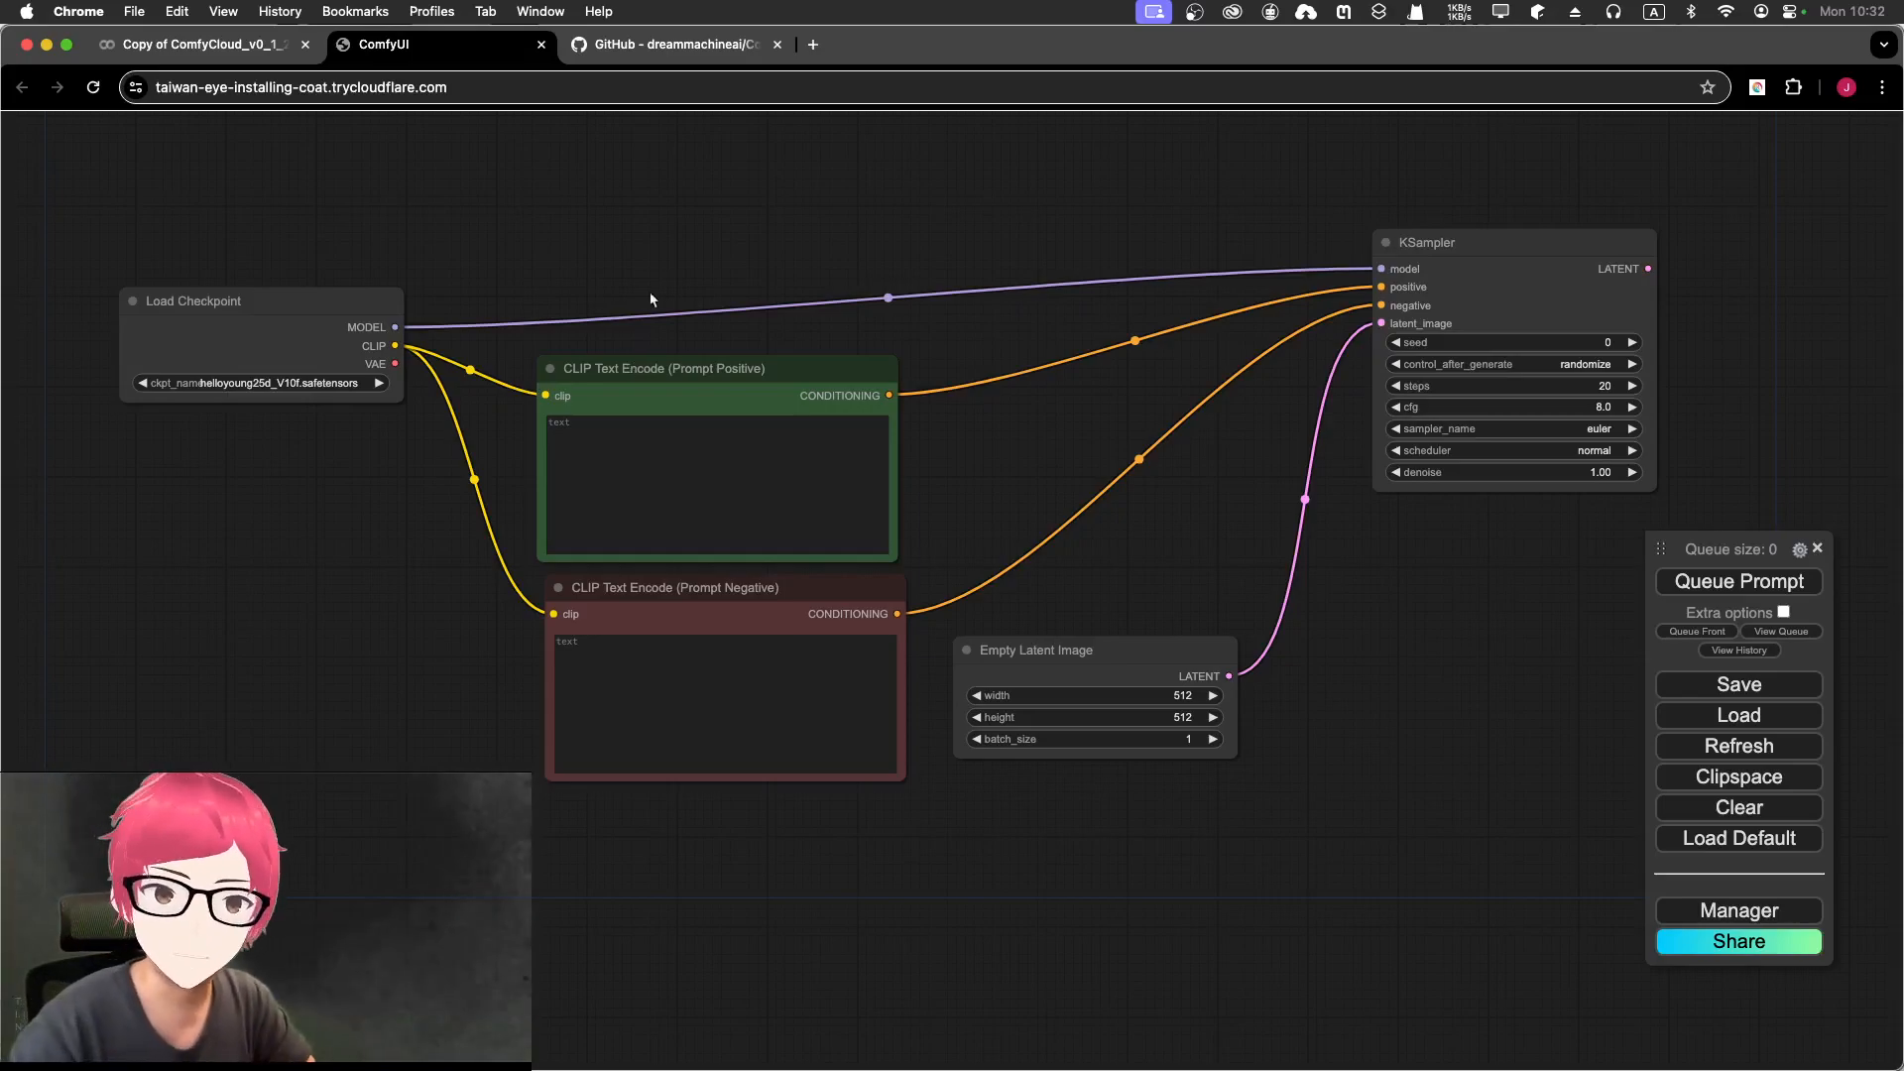
{"action": "left_click_drag", "start_coordinate": [1343, 296], "coordinate": [1013, 333]}
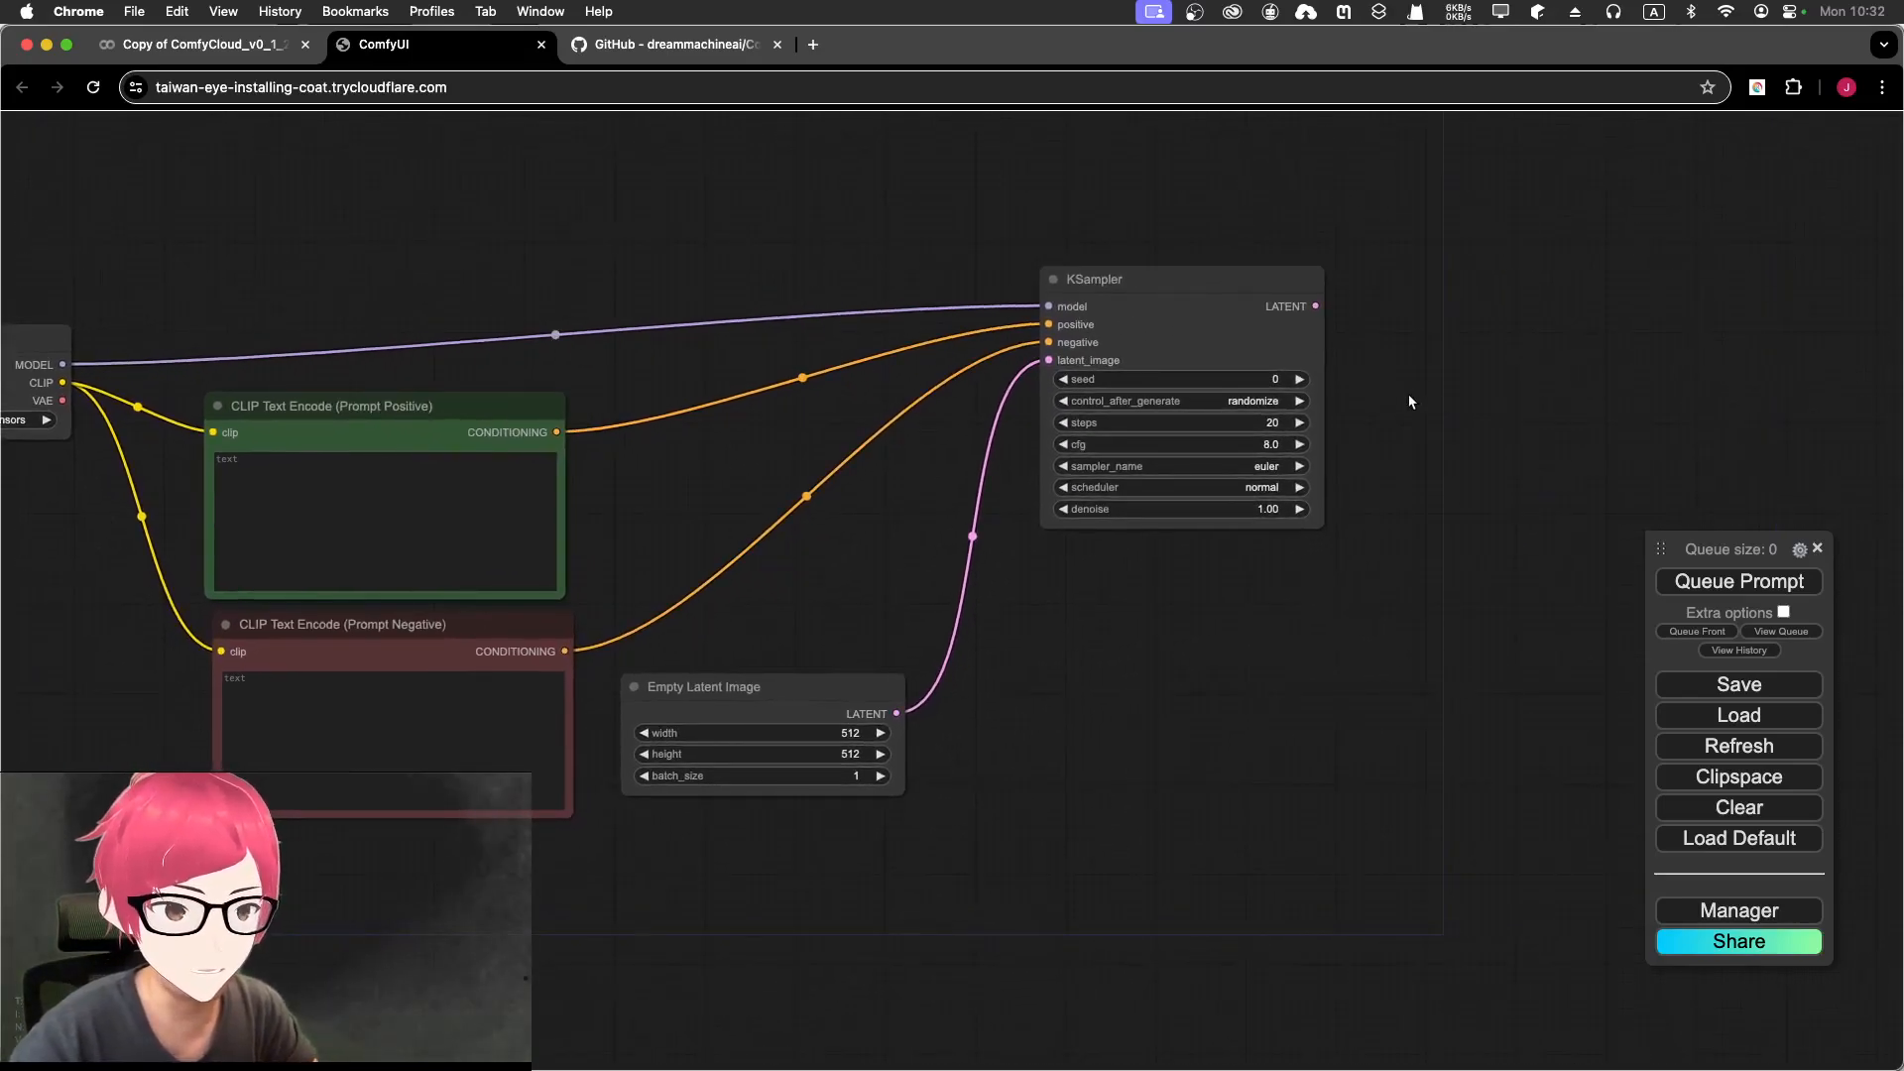
Step: Add a VAE Decode node to the right of KSampler and connect KSampler's LATENT output to its samples input
{"action": "scroll", "coordinate": [1428, 389], "scroll_direction": "down", "scroll_amount": 1}
{"action": "left_click_drag", "start_coordinate": [1493, 380], "coordinate": [1348, 423]}
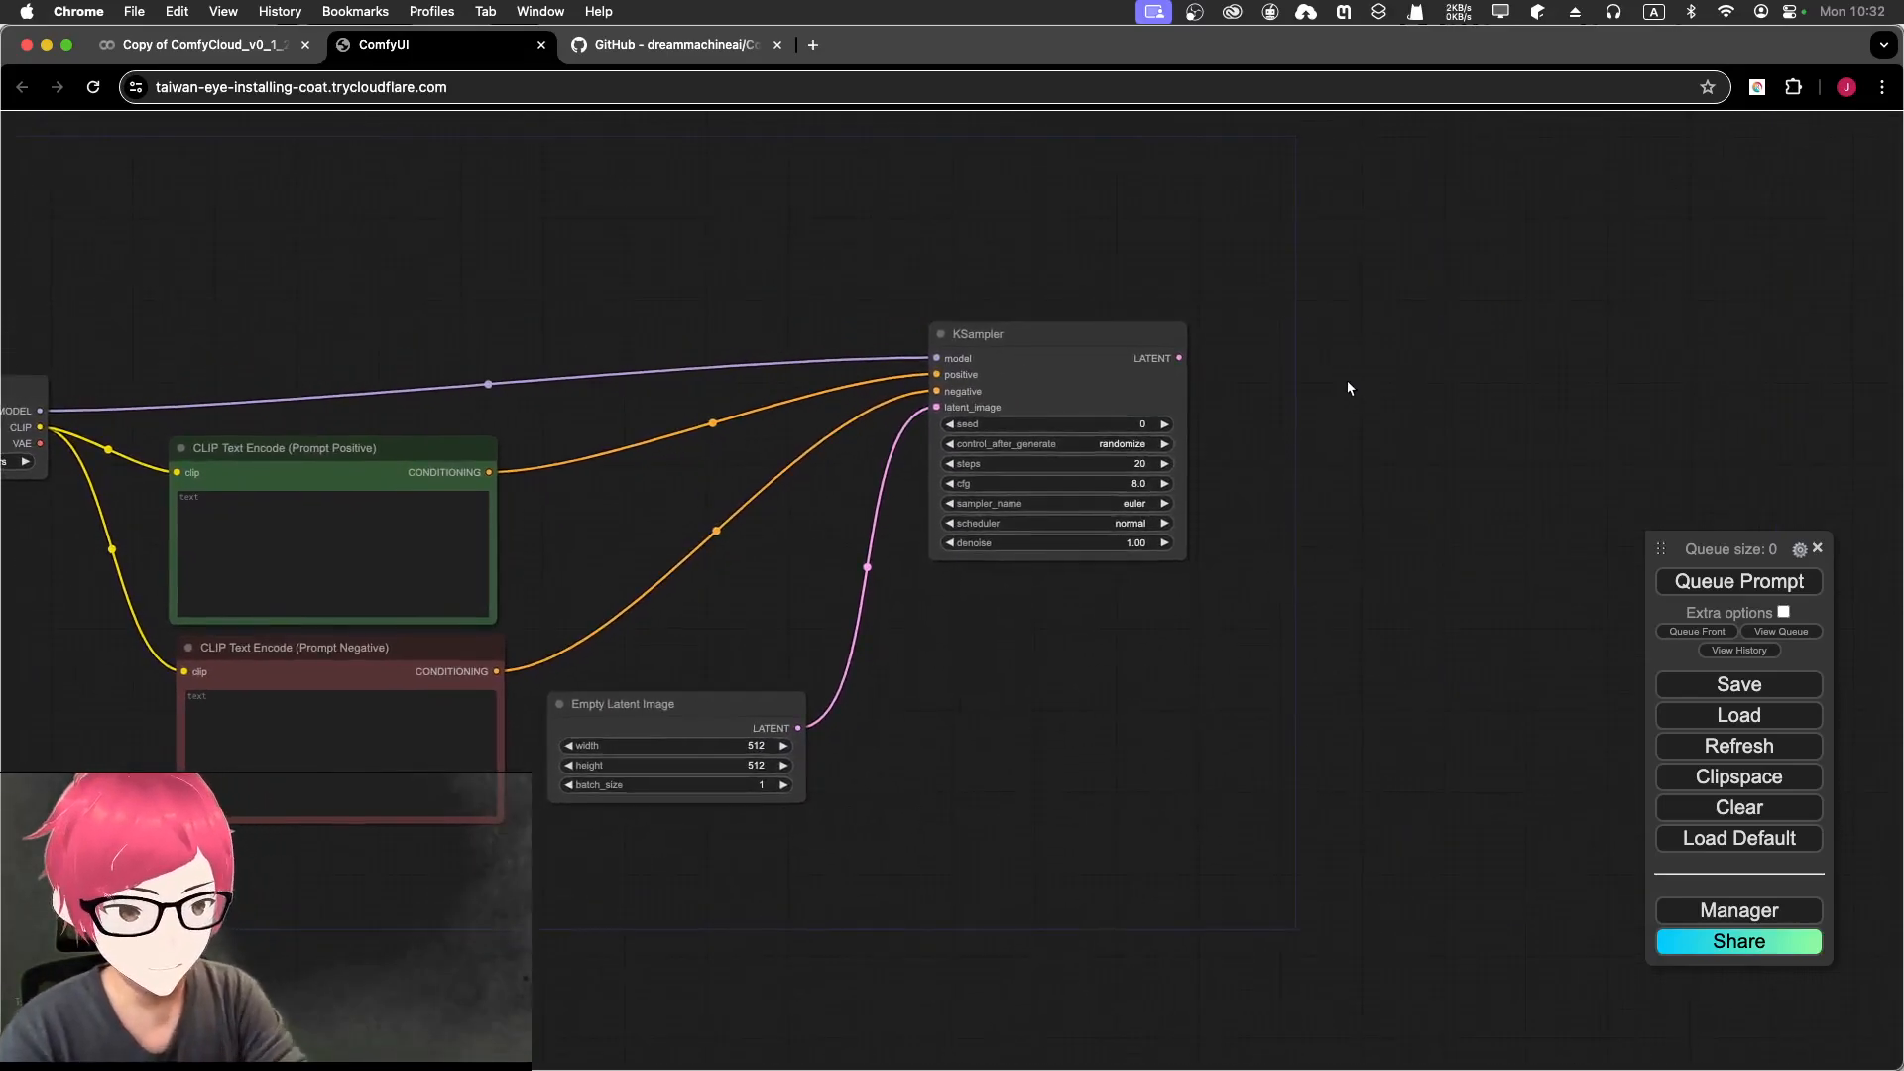
{"action": "double_click", "coordinate": [1347, 379]}
{"action": "type", "text": "d"}
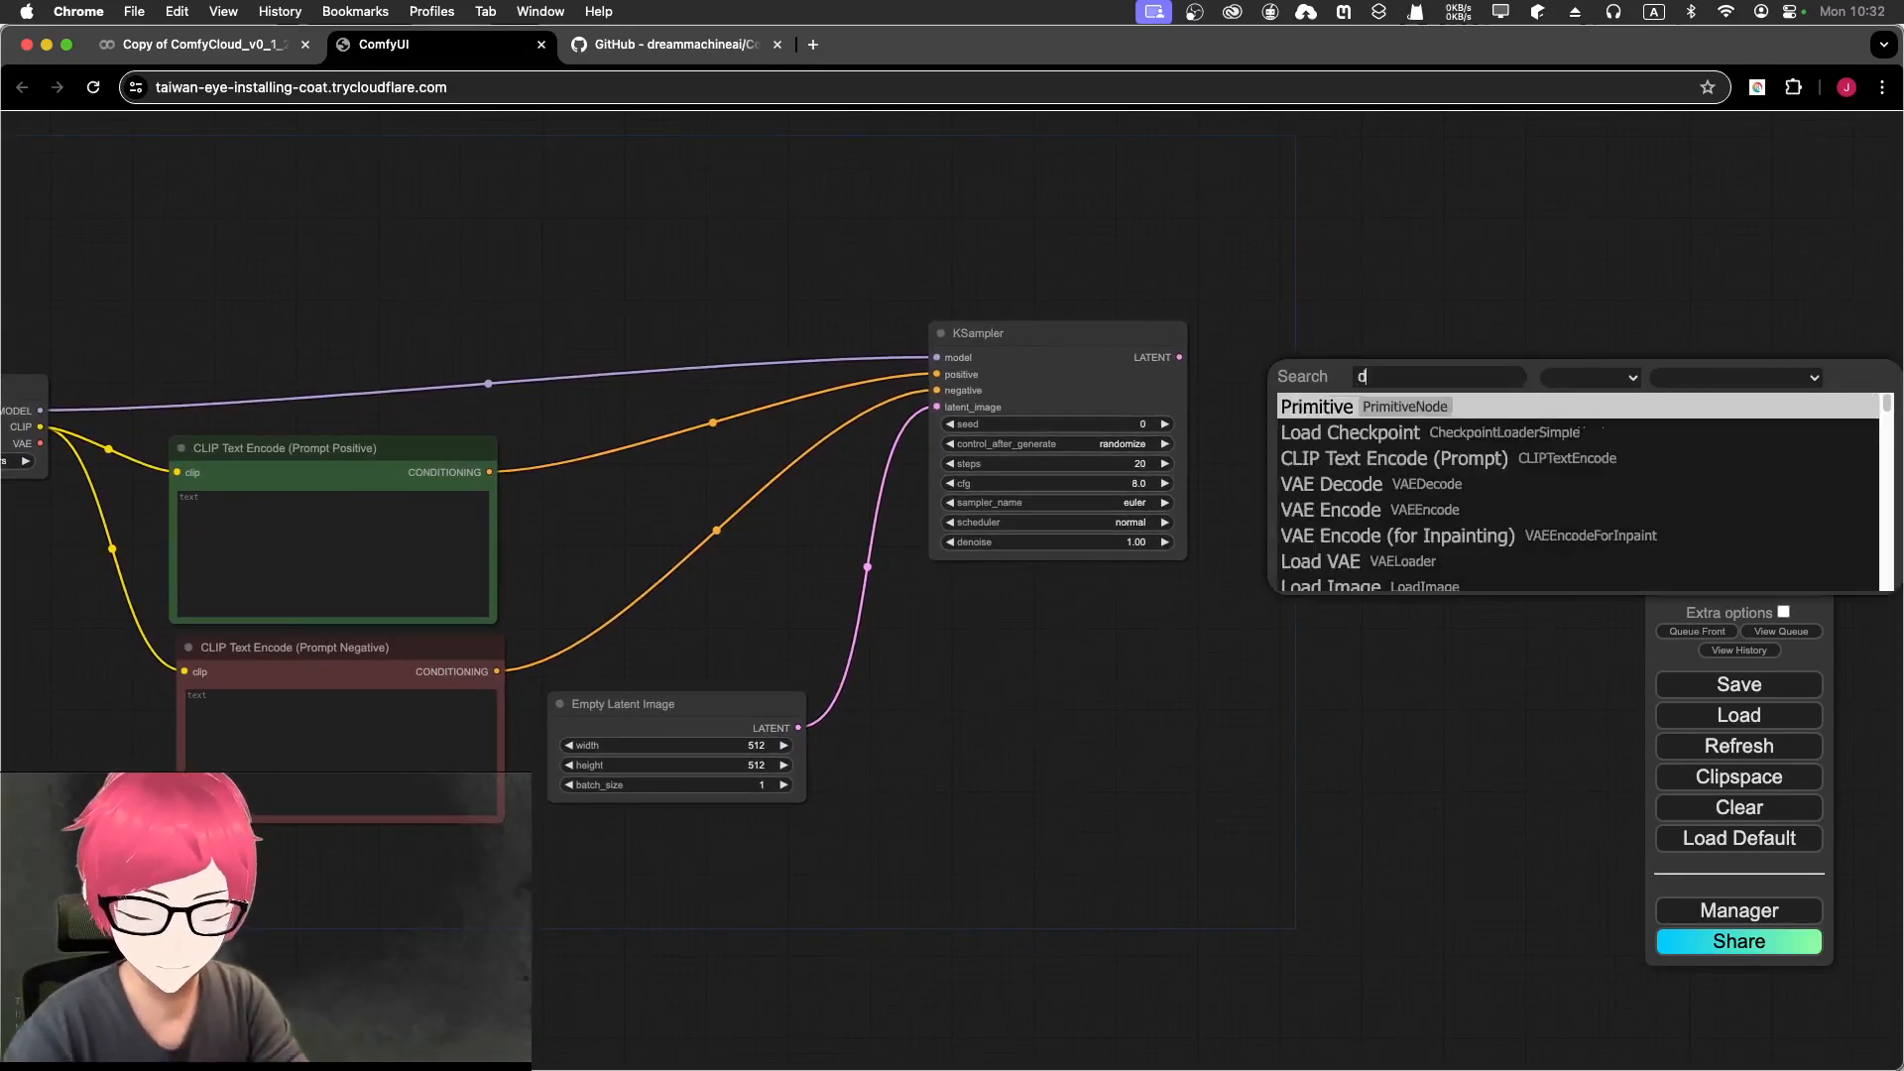
{"action": "type", "text": "eco"}
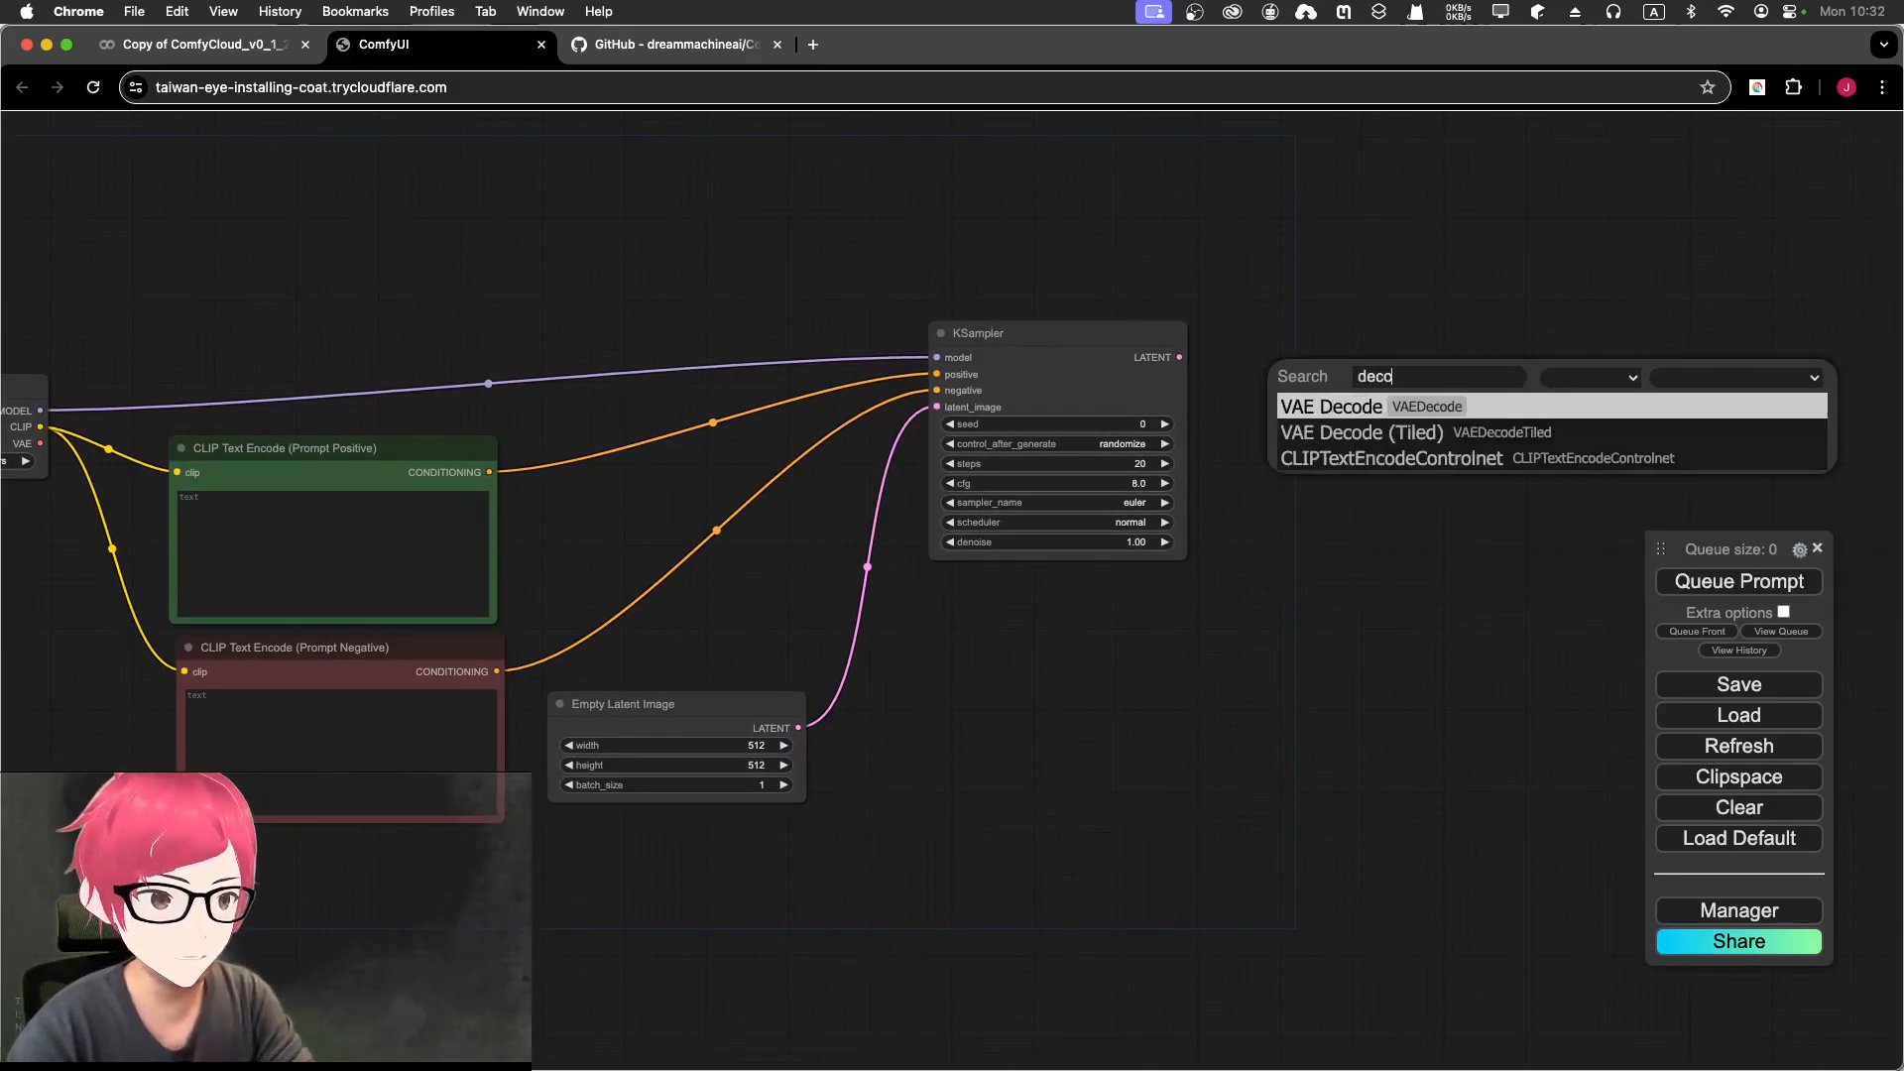
{"action": "left_click", "coordinate": [1398, 406]}
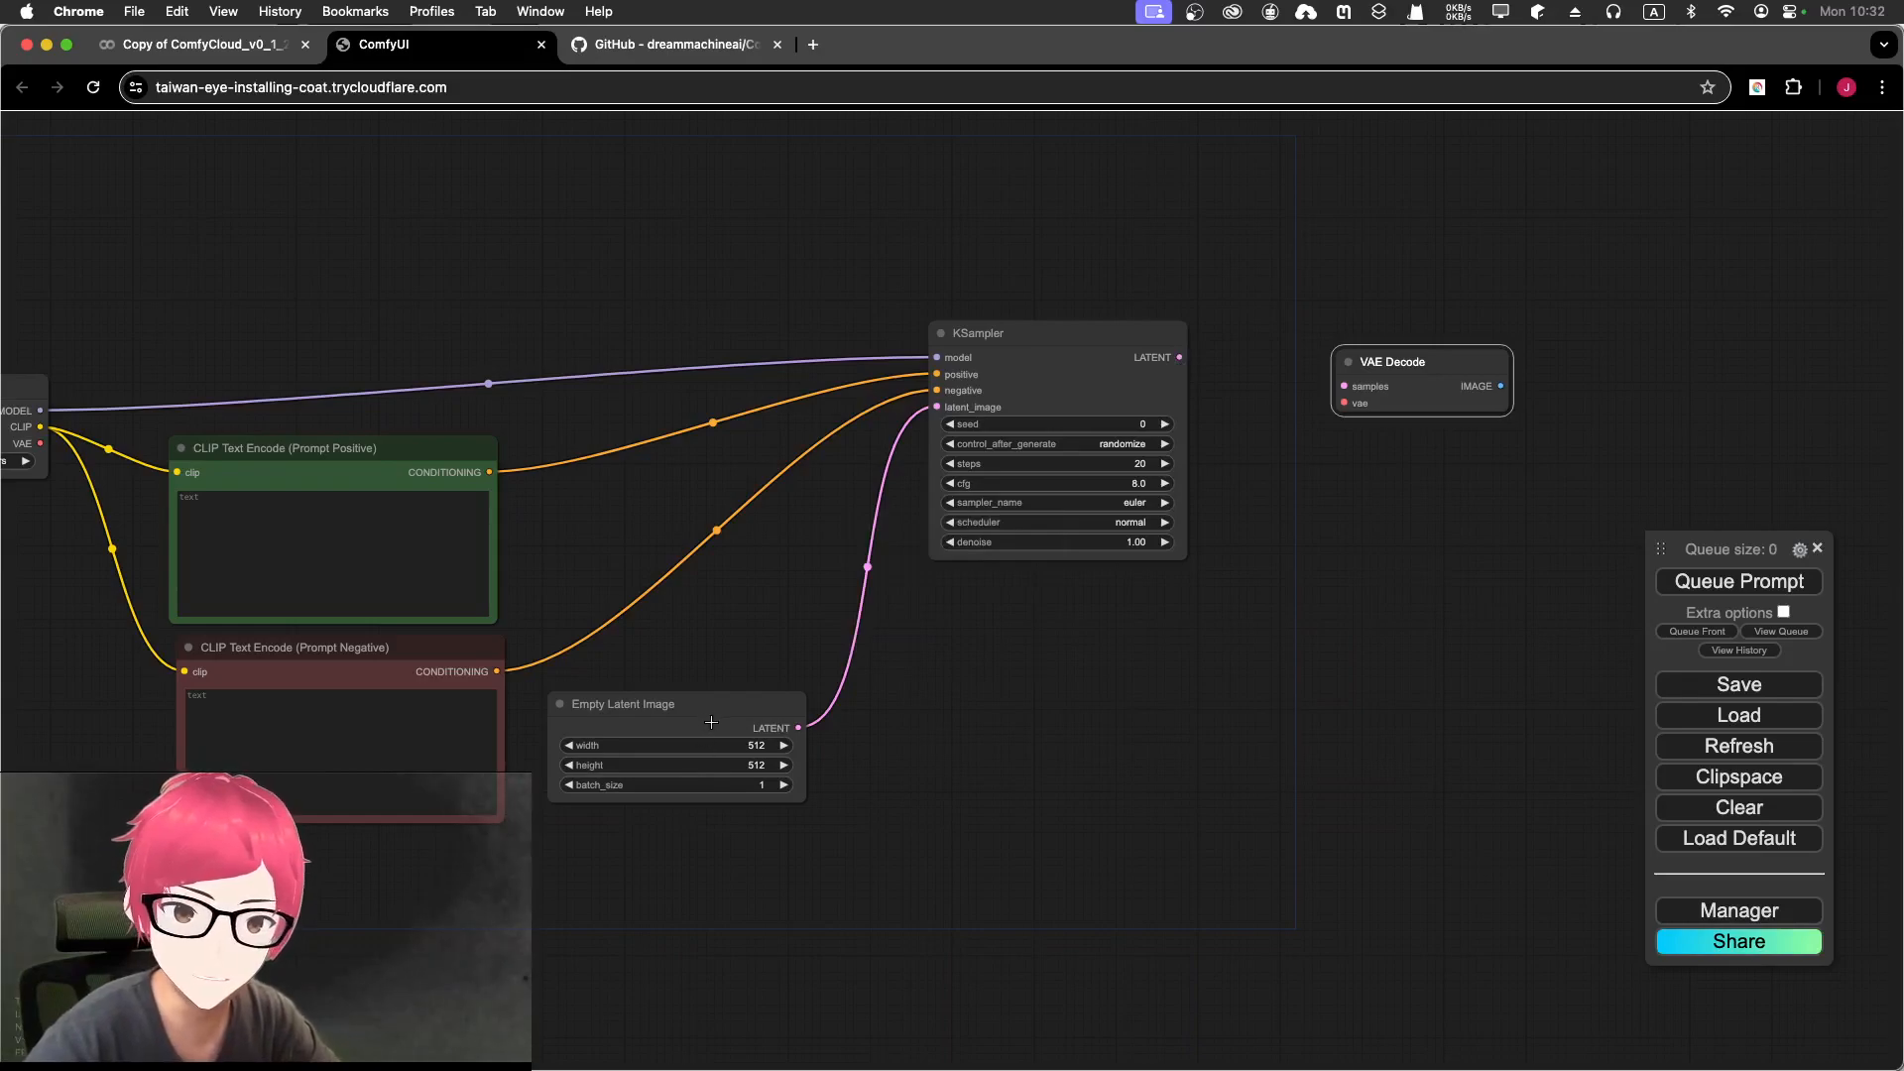
{"action": "left_click", "coordinate": [666, 719]}
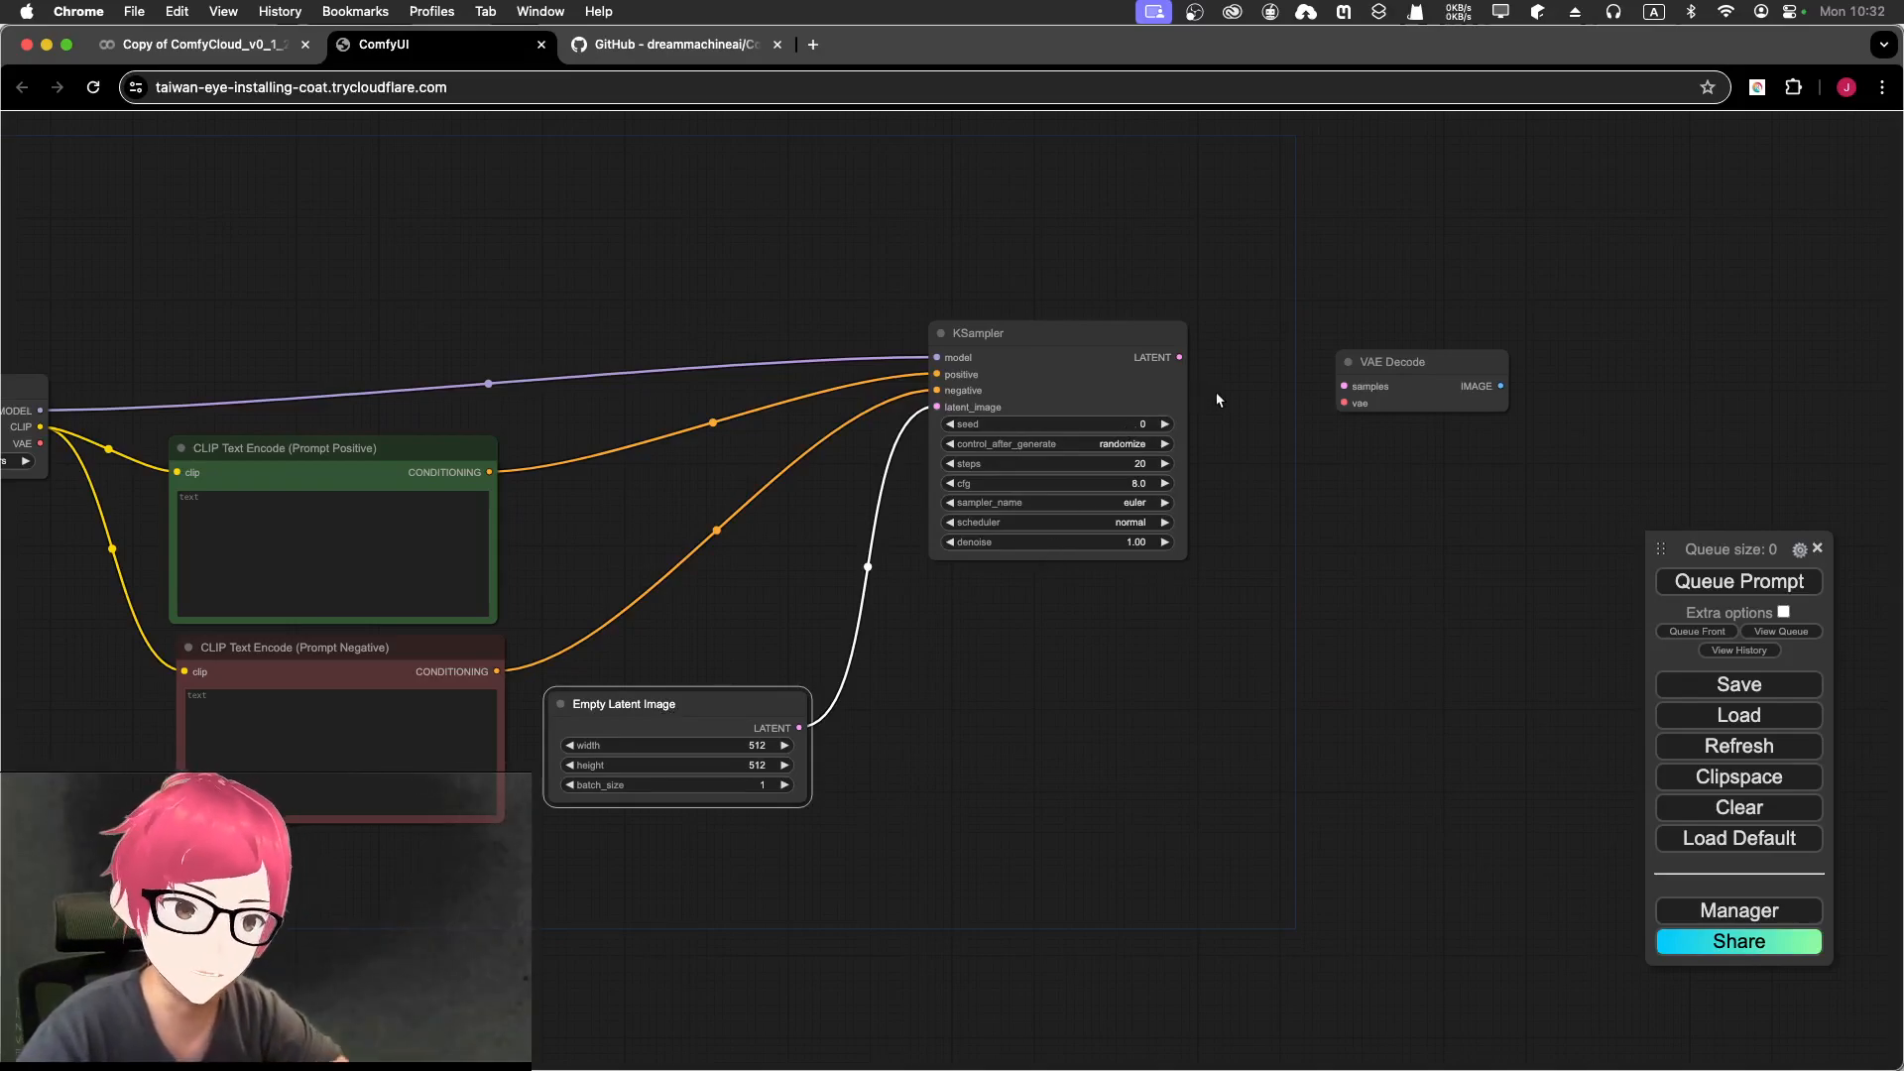
{"action": "left_click_drag", "start_coordinate": [1179, 356], "coordinate": [1344, 386]}
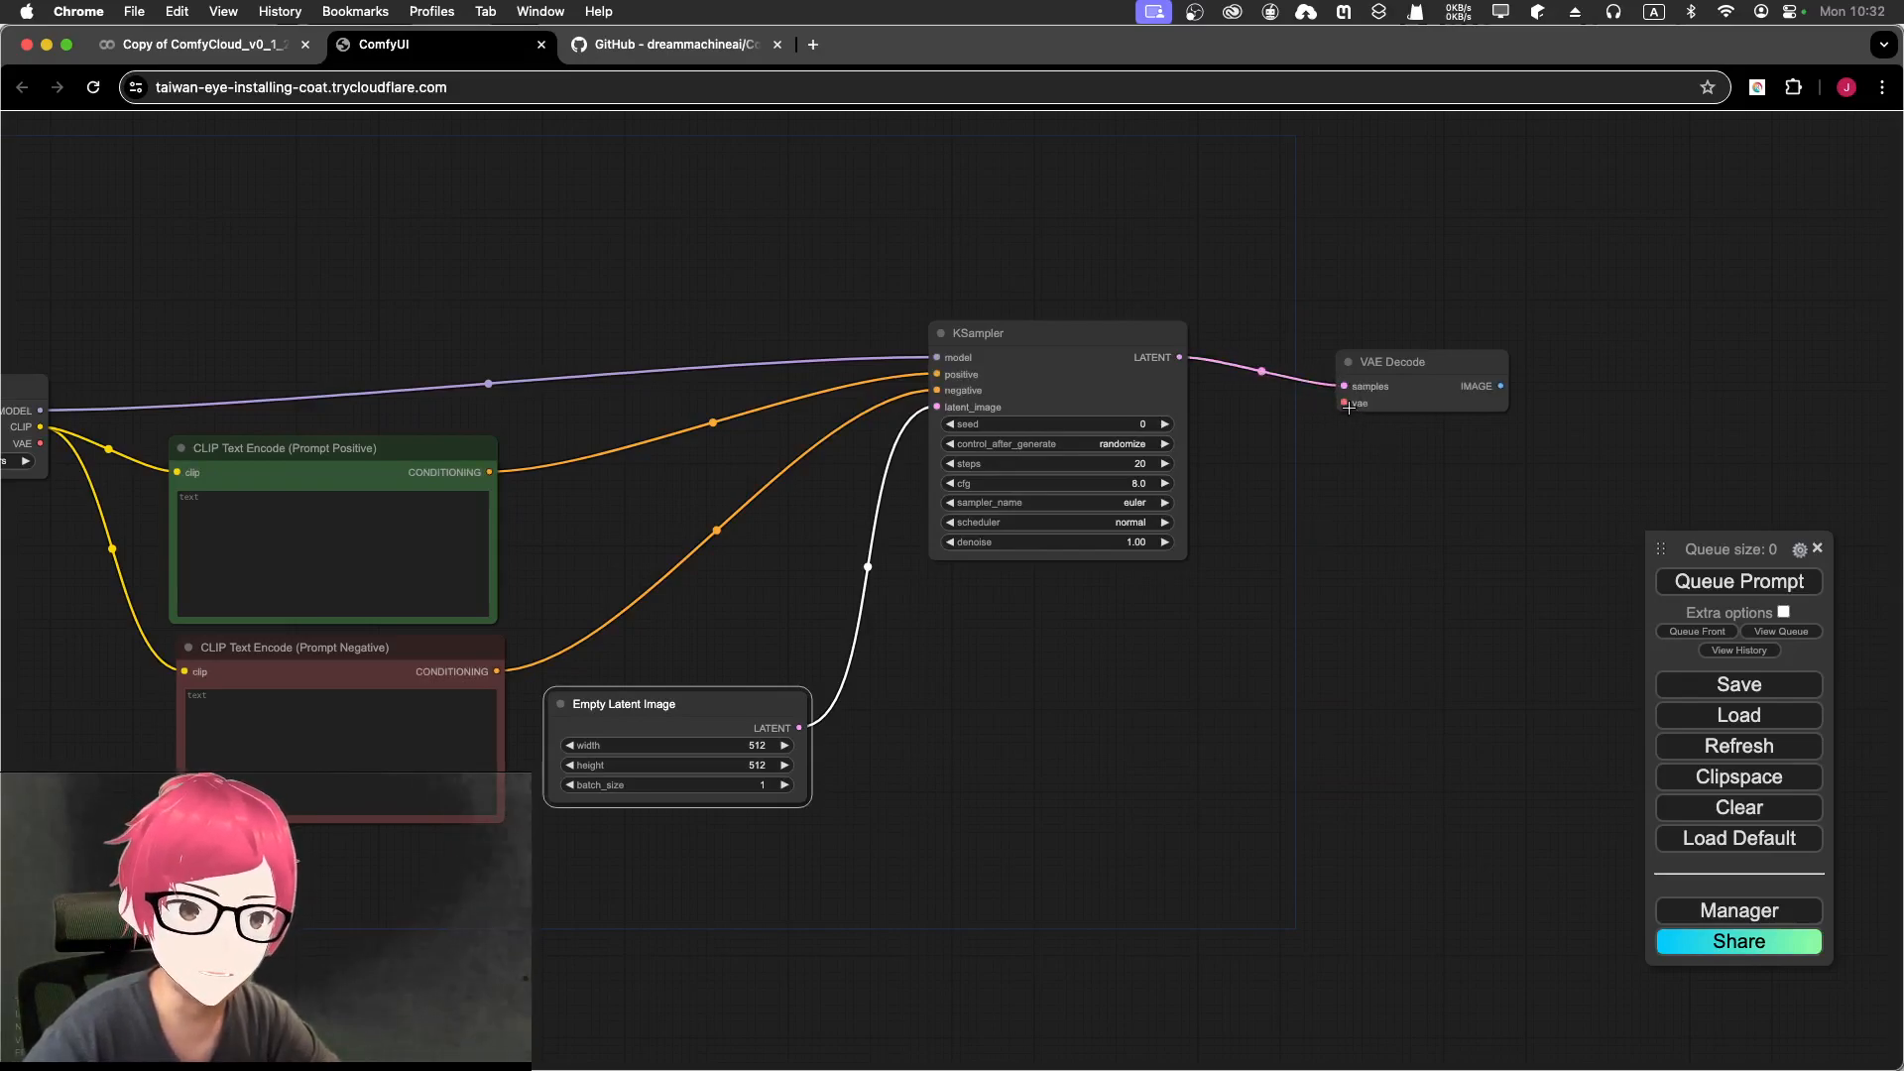
Step: Connect Load Checkpoint's VAE output to the VAE Decode node's vae input
{"action": "scroll", "coordinate": [1347, 407], "scroll_direction": "up", "scroll_amount": 10}
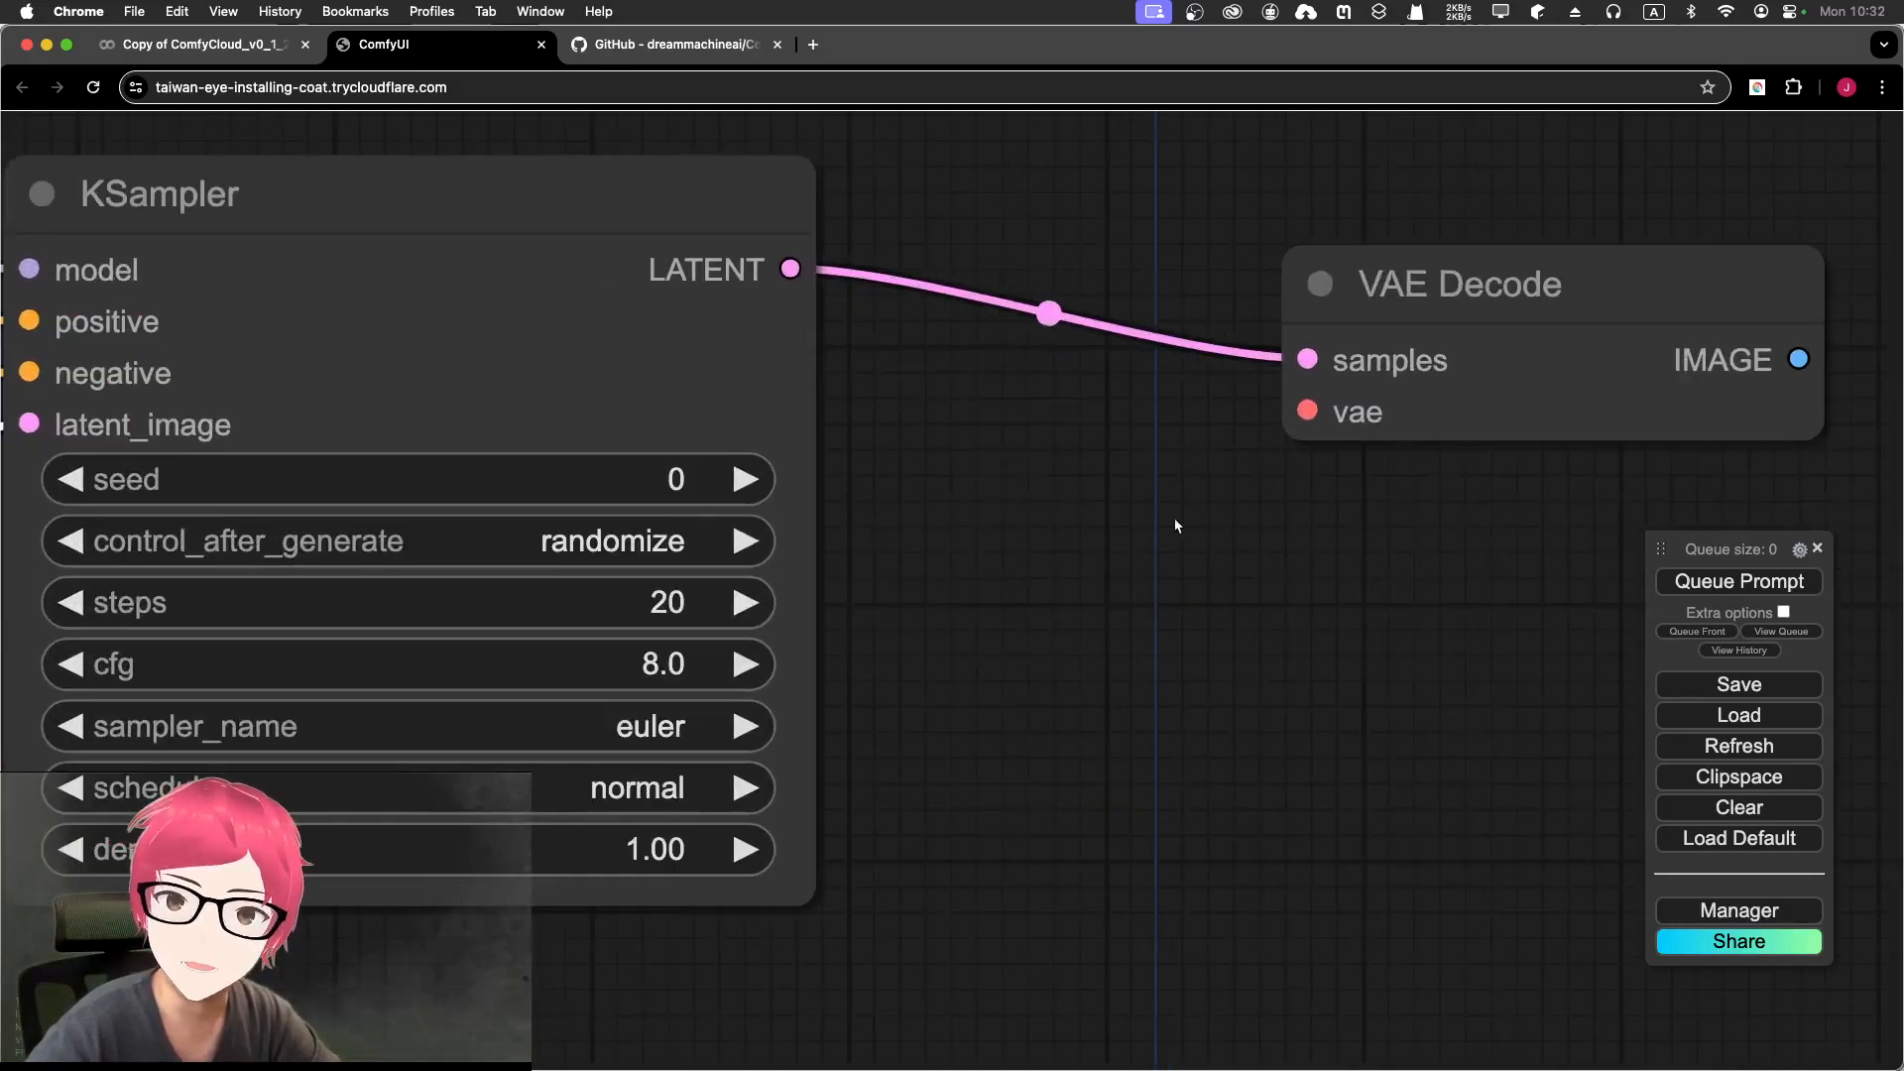
{"action": "scroll", "coordinate": [1182, 524], "scroll_direction": "down", "scroll_amount": 10}
{"action": "left_click_drag", "start_coordinate": [511, 627], "coordinate": [836, 527]}
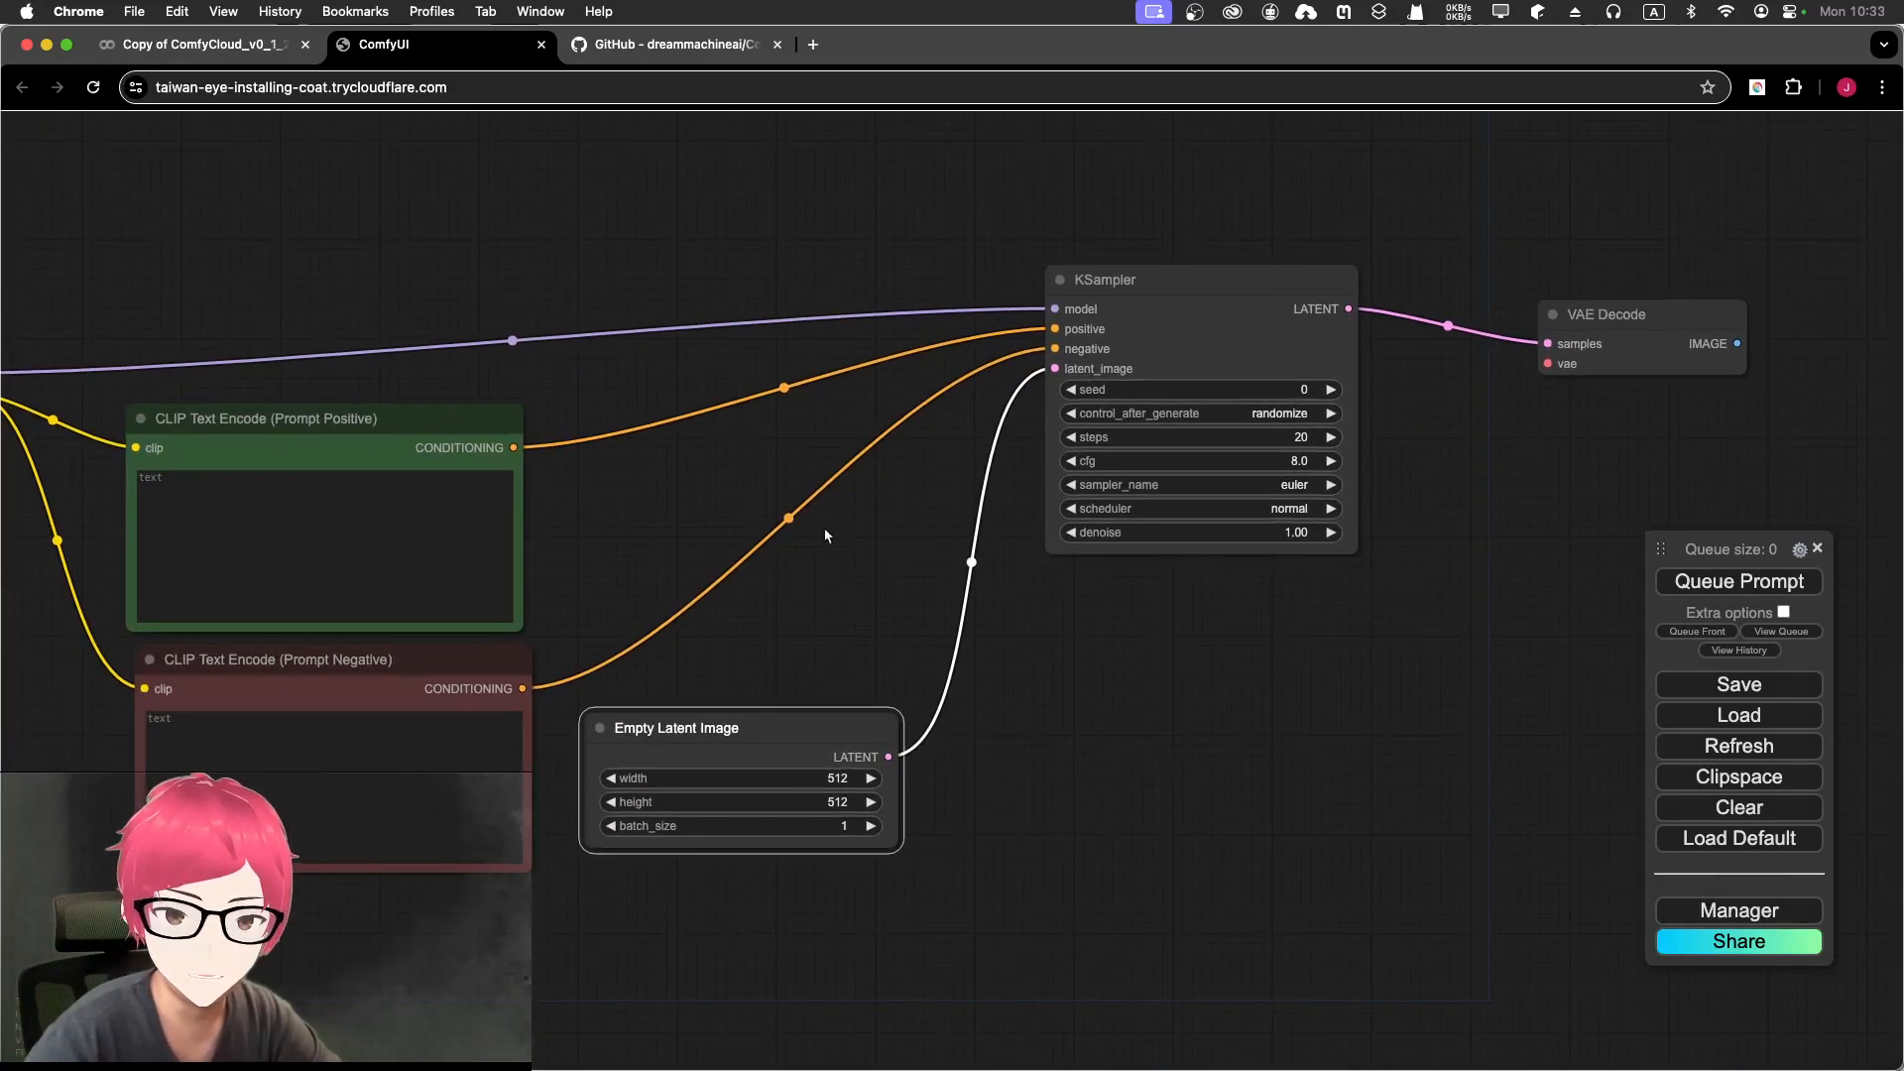
{"action": "left_click_drag", "start_coordinate": [593, 546], "coordinate": [968, 555]}
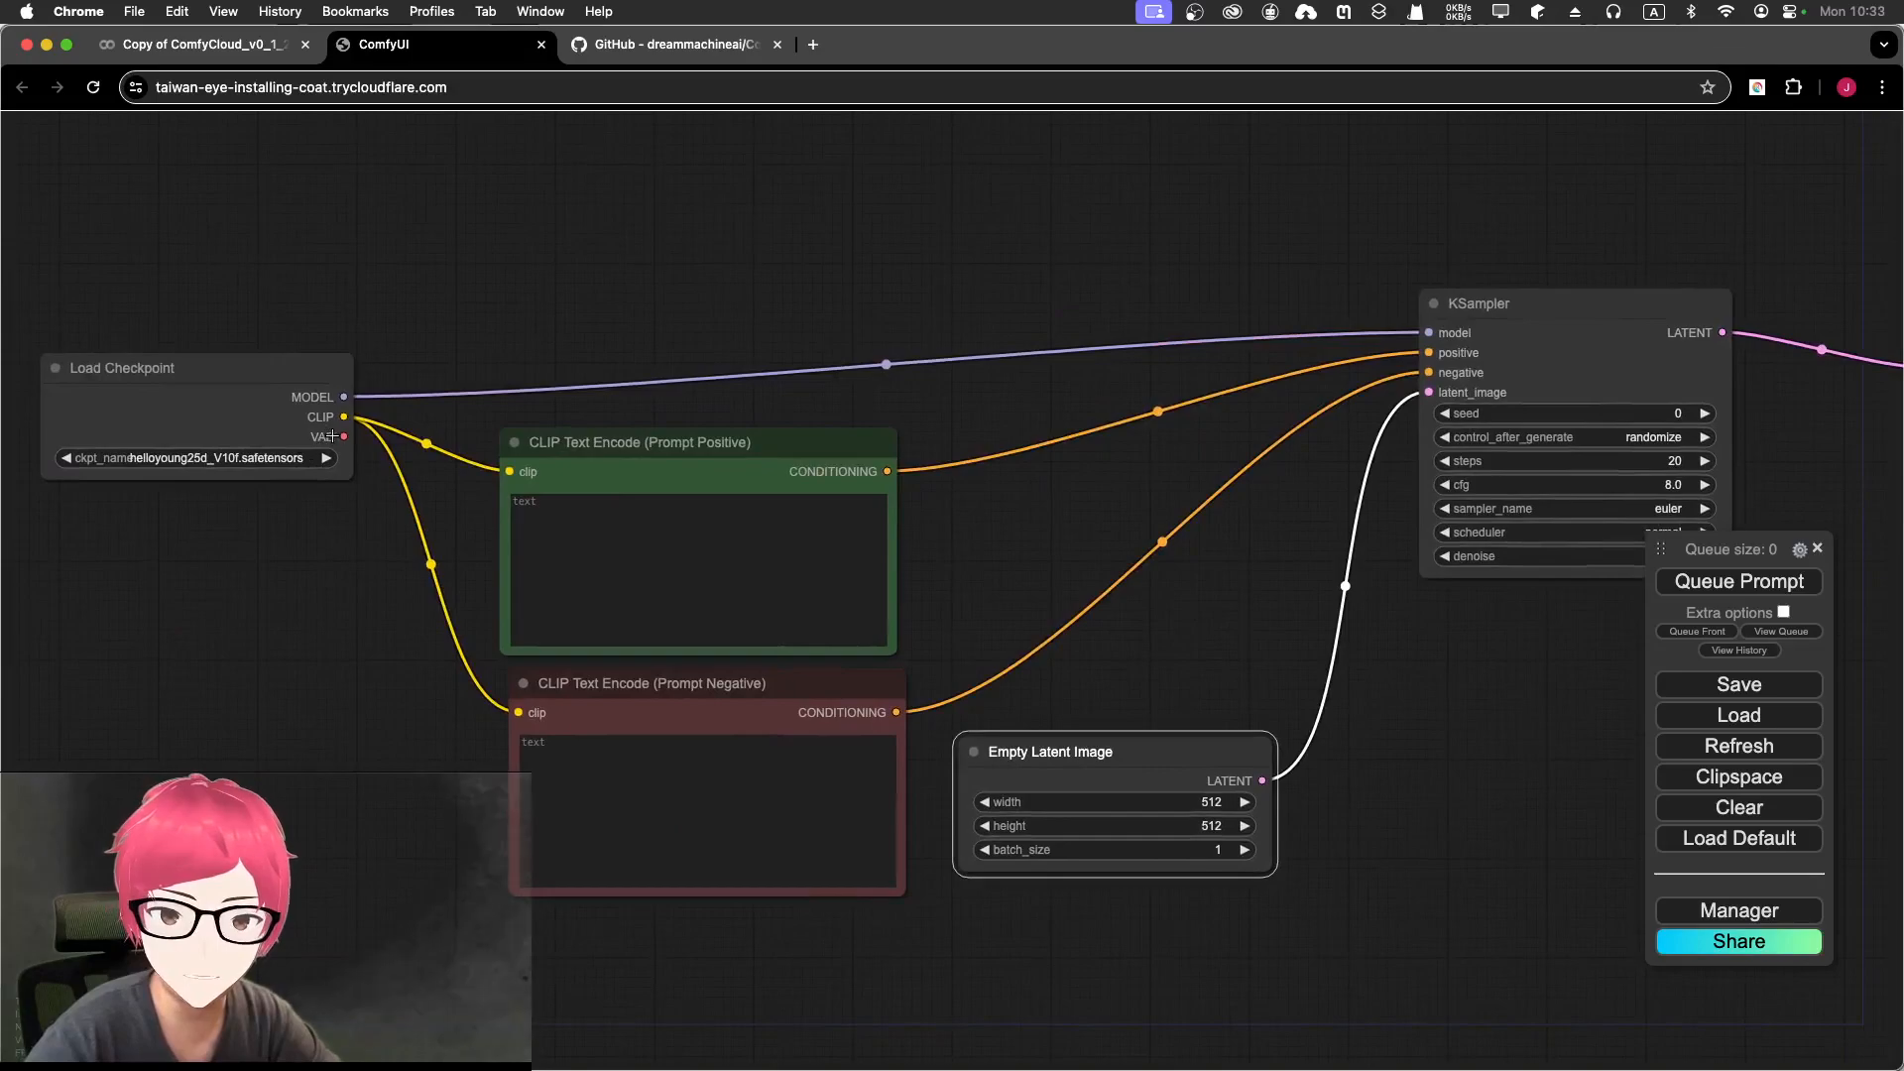
{"action": "scroll", "coordinate": [347, 437], "scroll_direction": "down", "scroll_amount": 6}
{"action": "scroll", "coordinate": [396, 436], "scroll_direction": "up", "scroll_amount": 5}
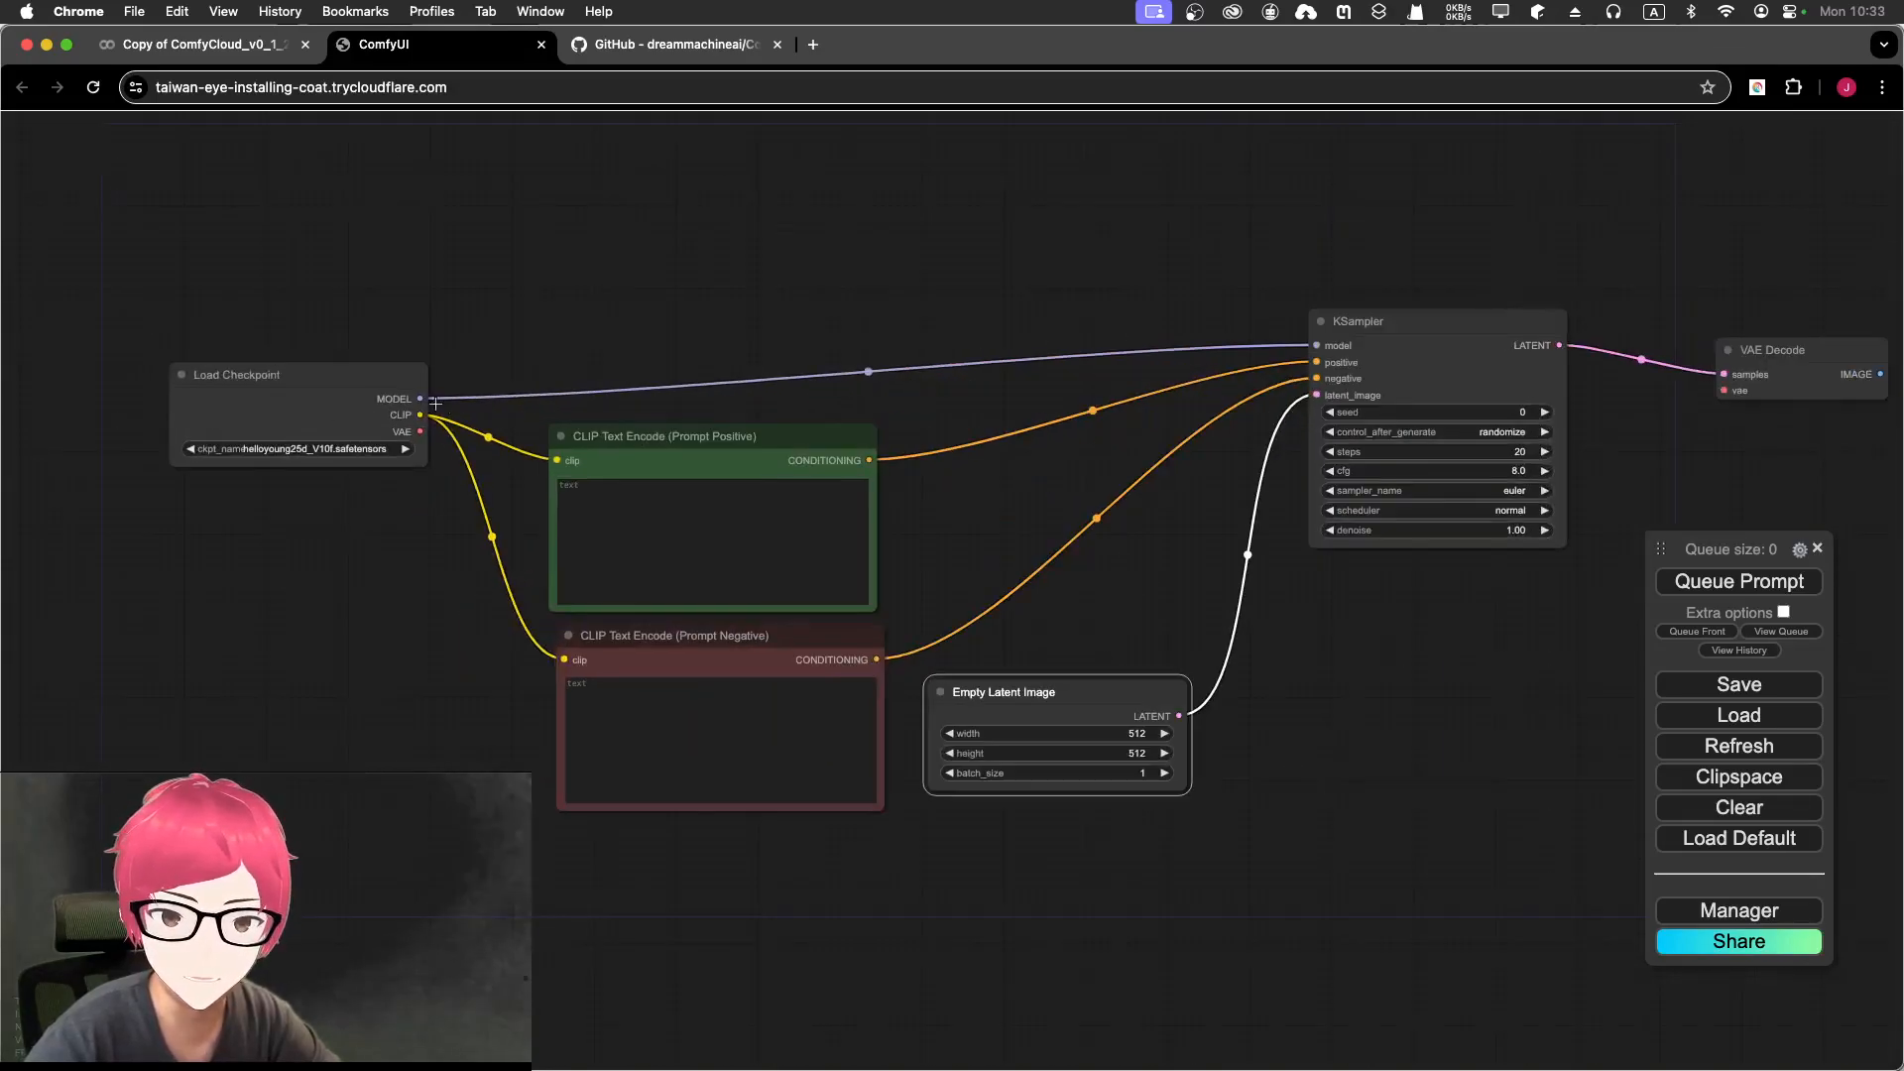
{"action": "left_click_drag", "start_coordinate": [421, 430], "coordinate": [1725, 391]}
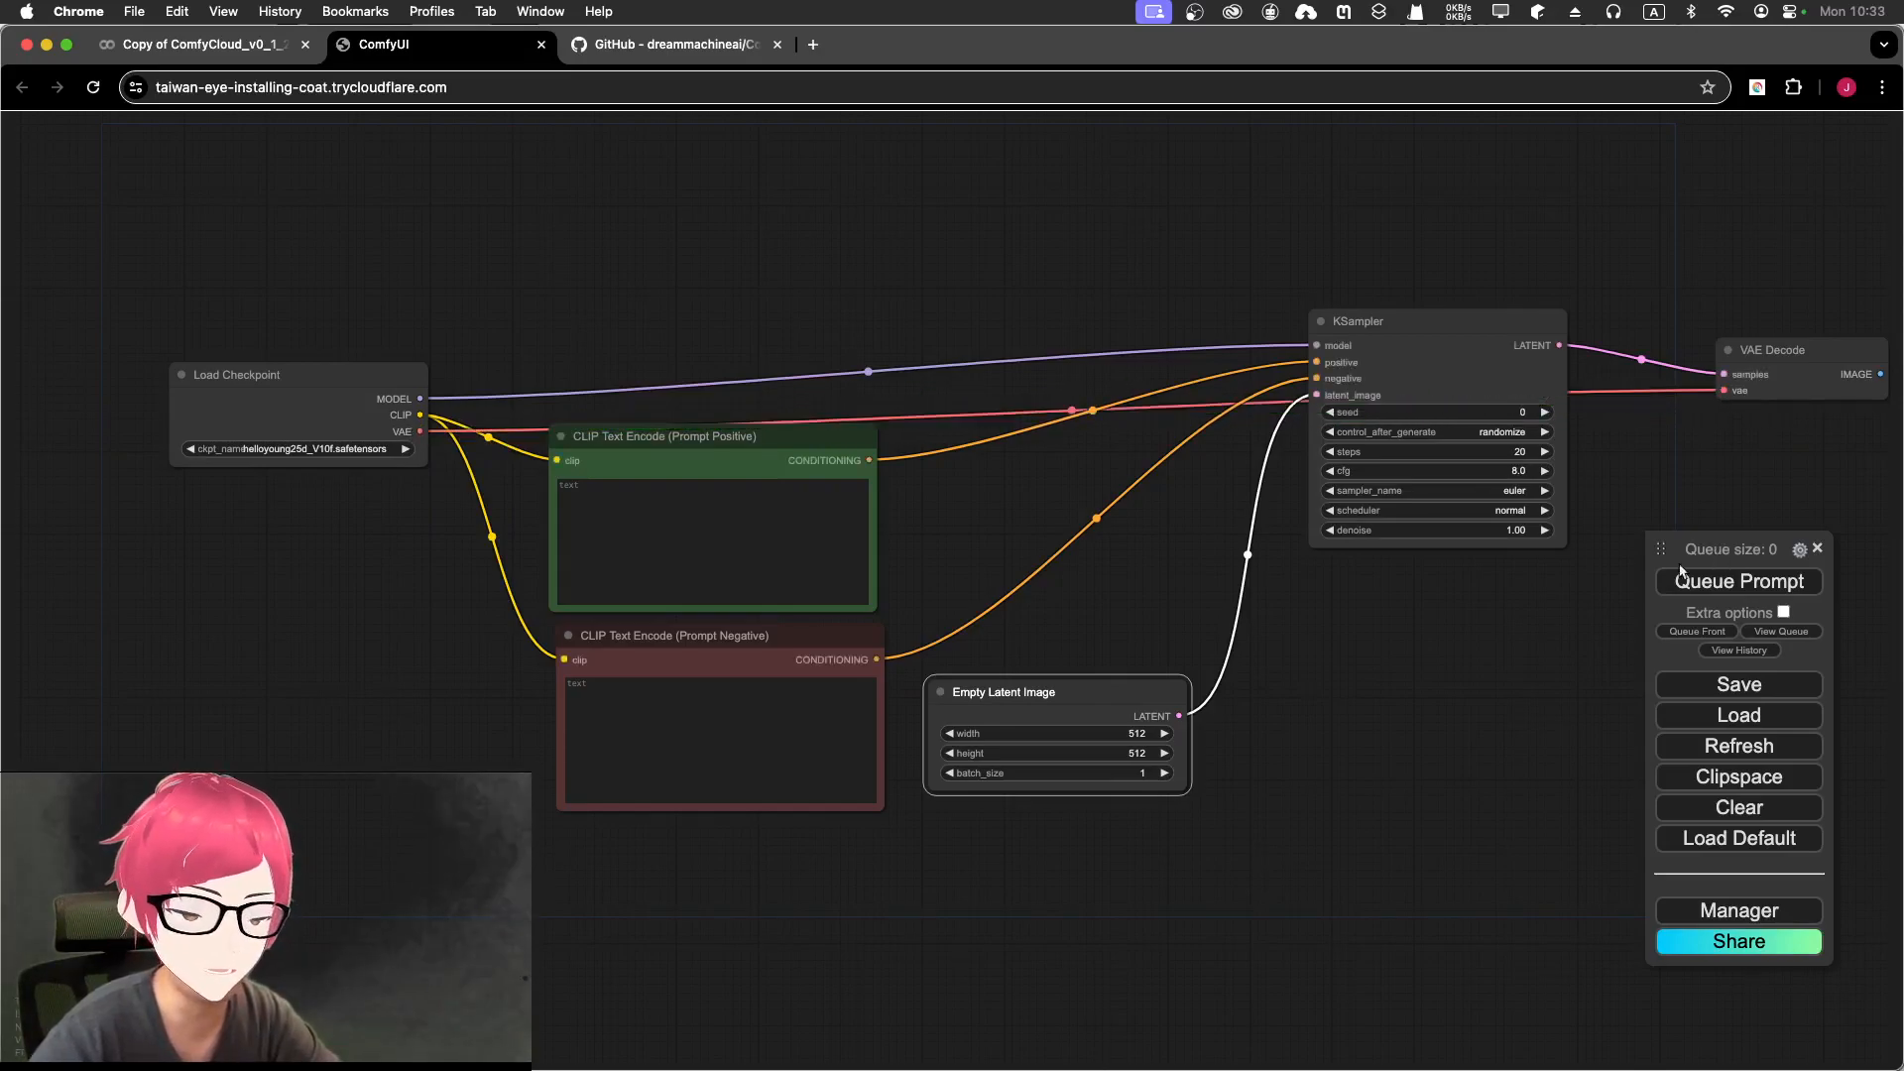
Step: Rearrange the nodes so KSampler sits above the VAE link, both prompt nodes and Empty Latent Image below it, and VAE Decode at its end
{"action": "left_click_drag", "start_coordinate": [1414, 314], "coordinate": [1194, 150]}
{"action": "left_click_drag", "start_coordinate": [1778, 352], "coordinate": [1477, 439]}
{"action": "left_click_drag", "start_coordinate": [715, 651], "coordinate": [696, 776]}
{"action": "left_click_drag", "start_coordinate": [691, 428], "coordinate": [692, 503]}
{"action": "left_click_drag", "start_coordinate": [1009, 692], "coordinate": [1039, 699]}
{"action": "left_click_drag", "start_coordinate": [1198, 162], "coordinate": [1281, 180]}
{"action": "left_click_drag", "start_coordinate": [1478, 443], "coordinate": [1578, 424]}
{"action": "left_click_drag", "start_coordinate": [1339, 571], "coordinate": [1266, 605]}
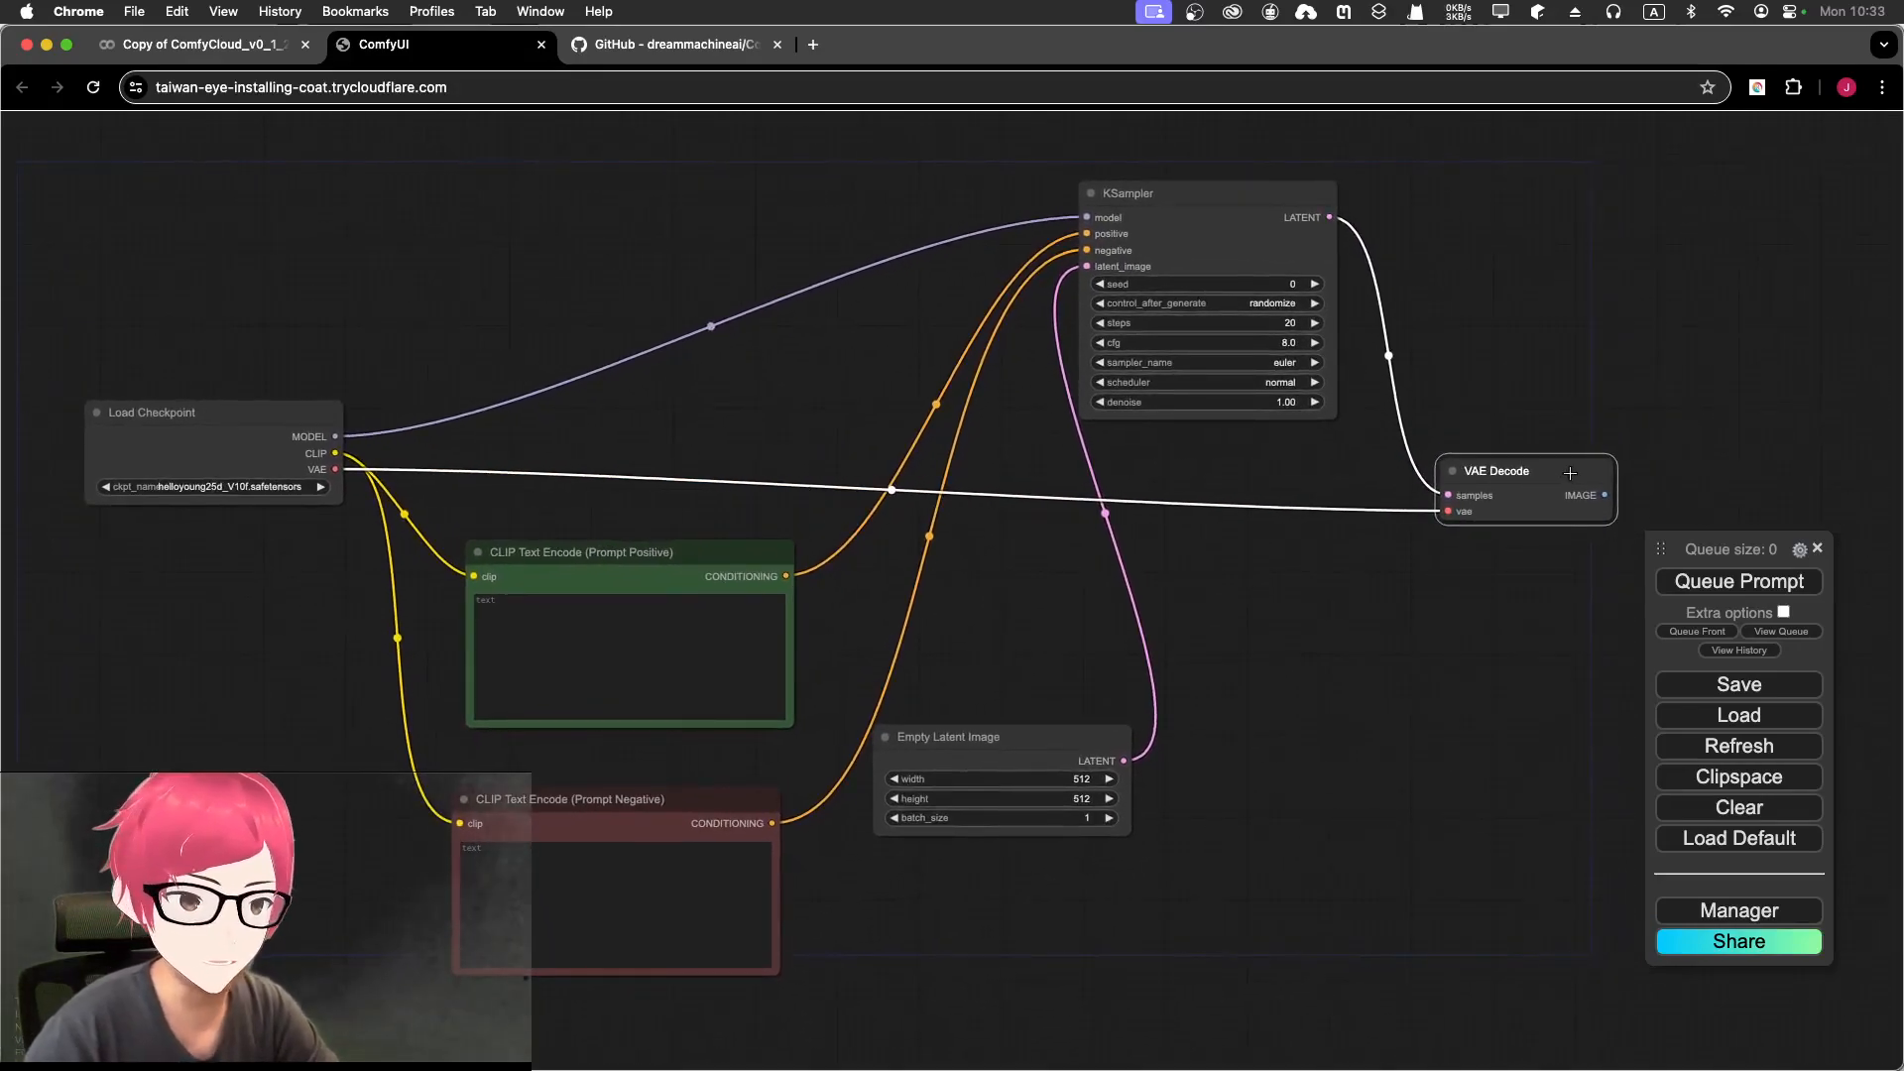
Step: Examine the VAE Decode node's IMAGE output and its links from KSampler and Load Checkpoint
{"action": "scroll", "coordinate": [1676, 447], "scroll_direction": "up", "scroll_amount": 15}
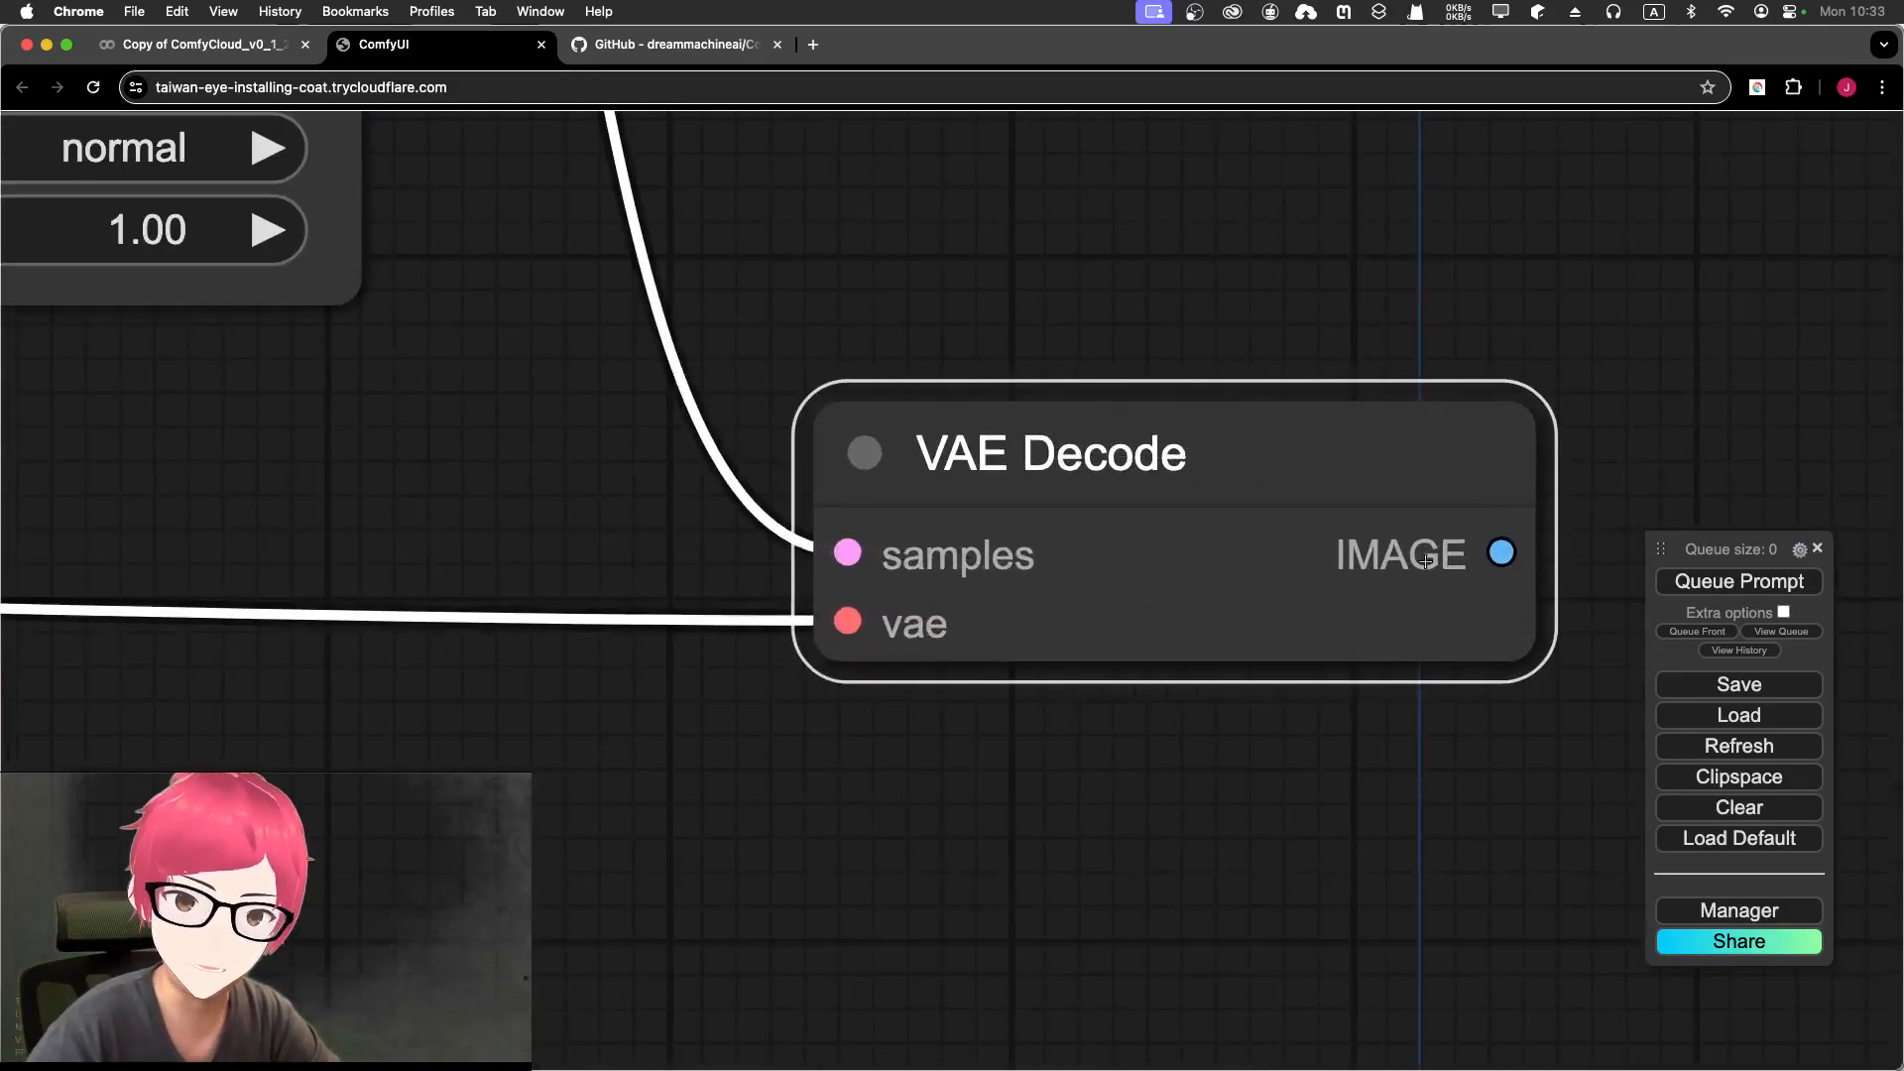
{"action": "scroll", "coordinate": [849, 572], "scroll_direction": "down", "scroll_amount": 3}
{"action": "scroll", "coordinate": [849, 572], "scroll_direction": "down", "scroll_amount": 10}
{"action": "left_click_drag", "start_coordinate": [680, 625], "coordinate": [1236, 512]}
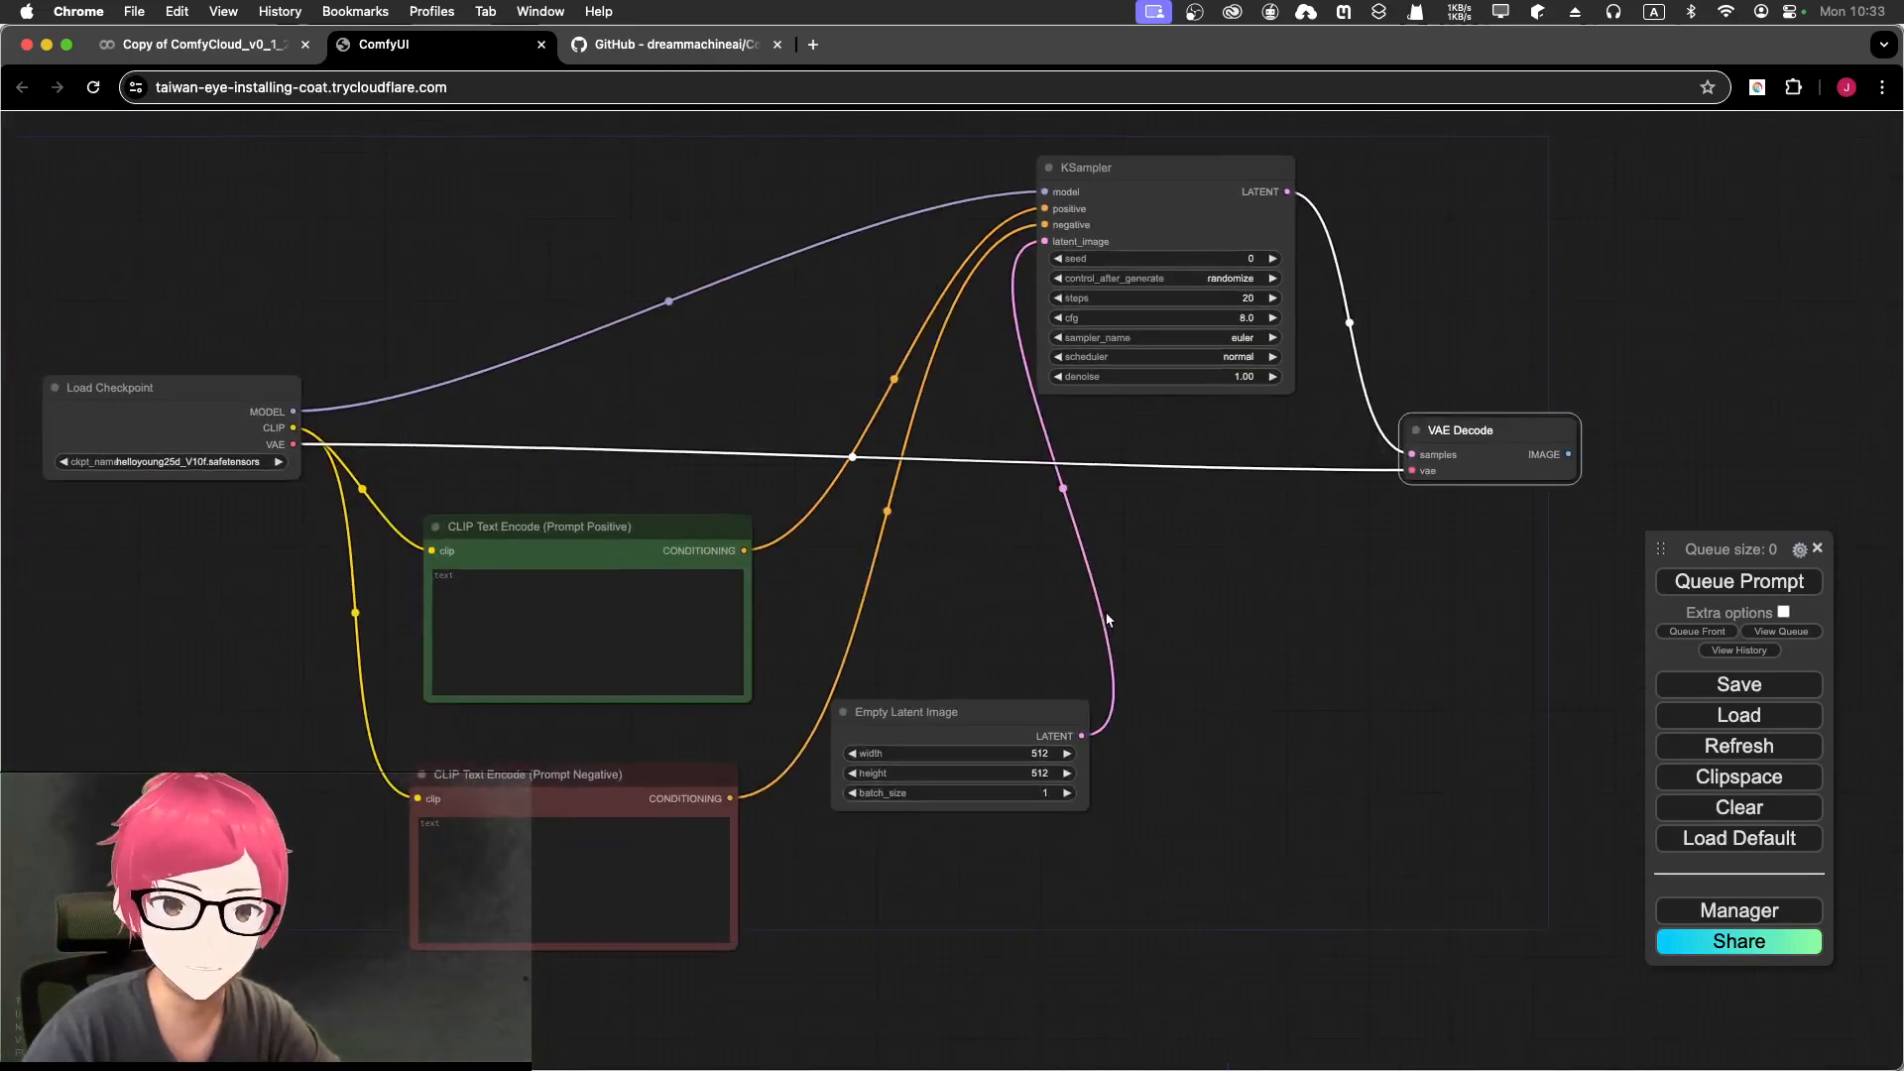
{"action": "mouse_move", "coordinate": [1123, 604]}
{"action": "left_mouse_down"}
{"action": "mouse_move", "coordinate": [1117, 642]}
{"action": "mouse_move", "coordinate": [1127, 630]}
{"action": "left_mouse_up"}
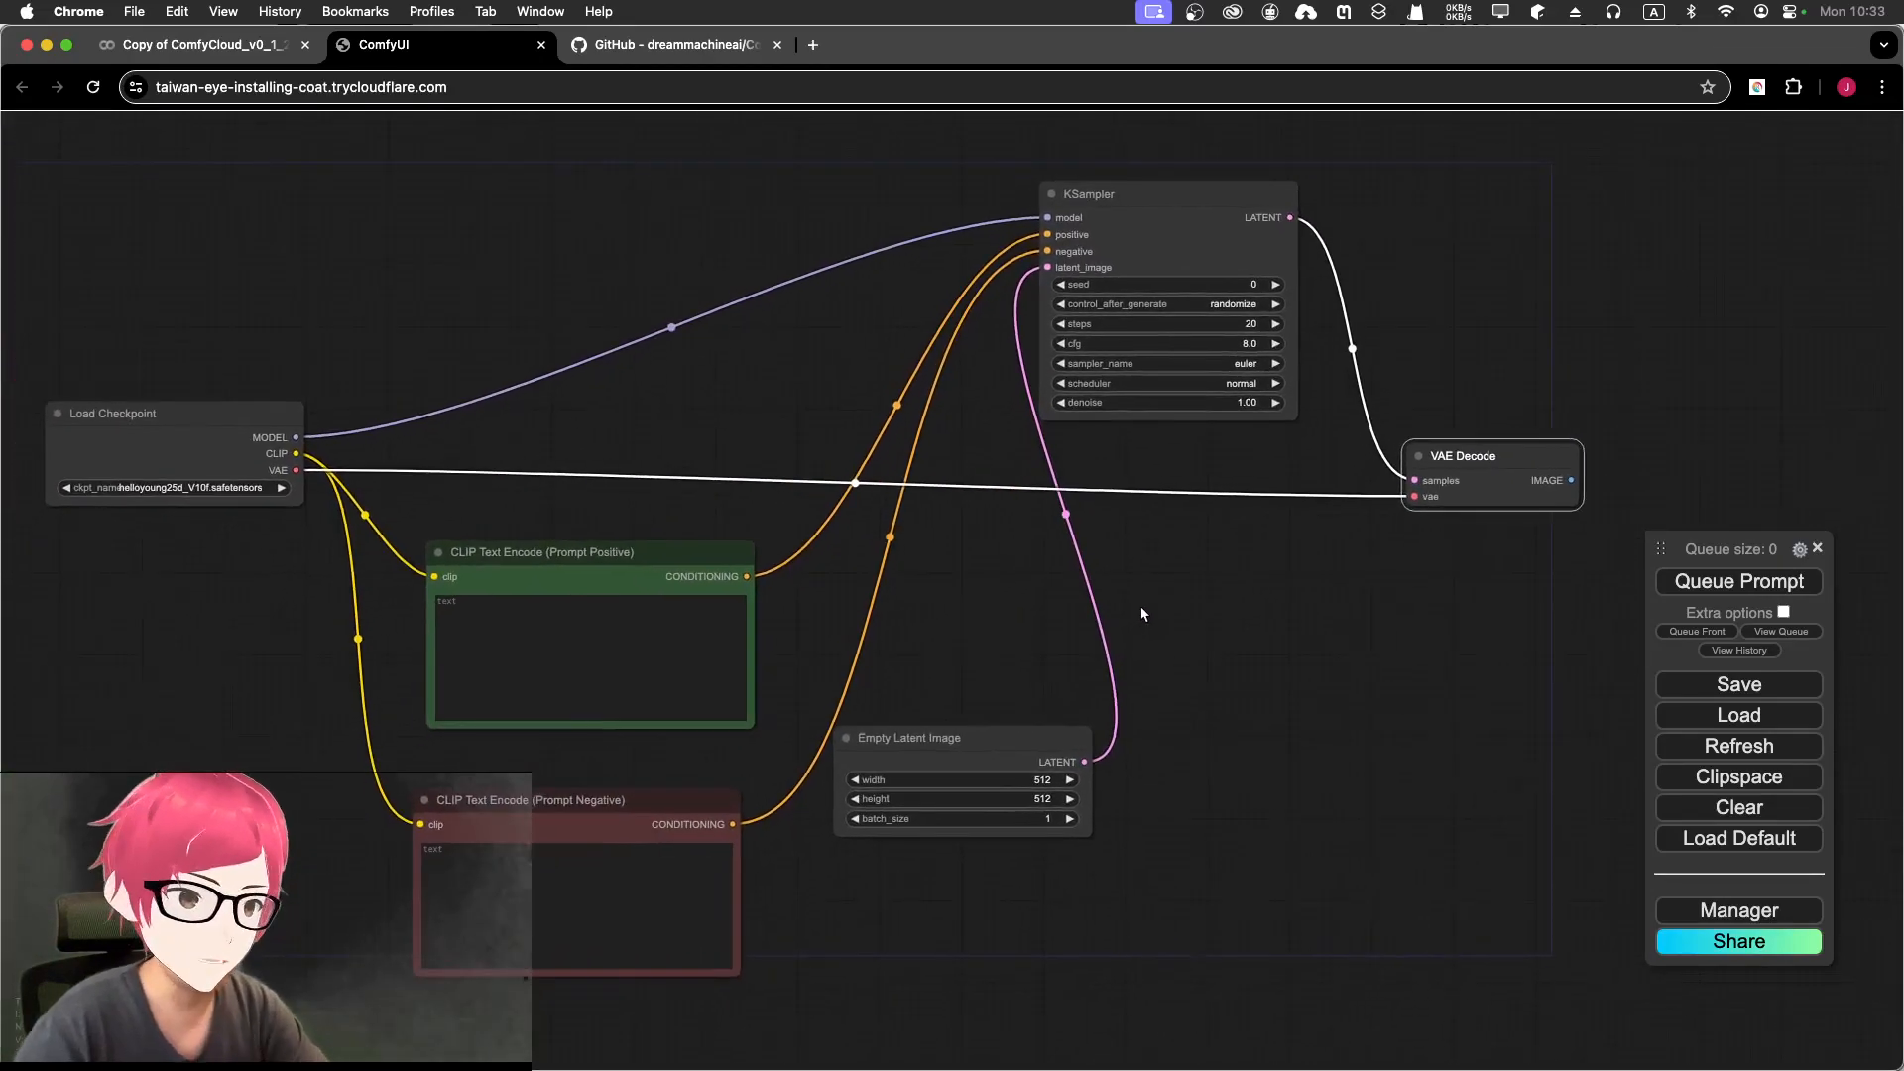
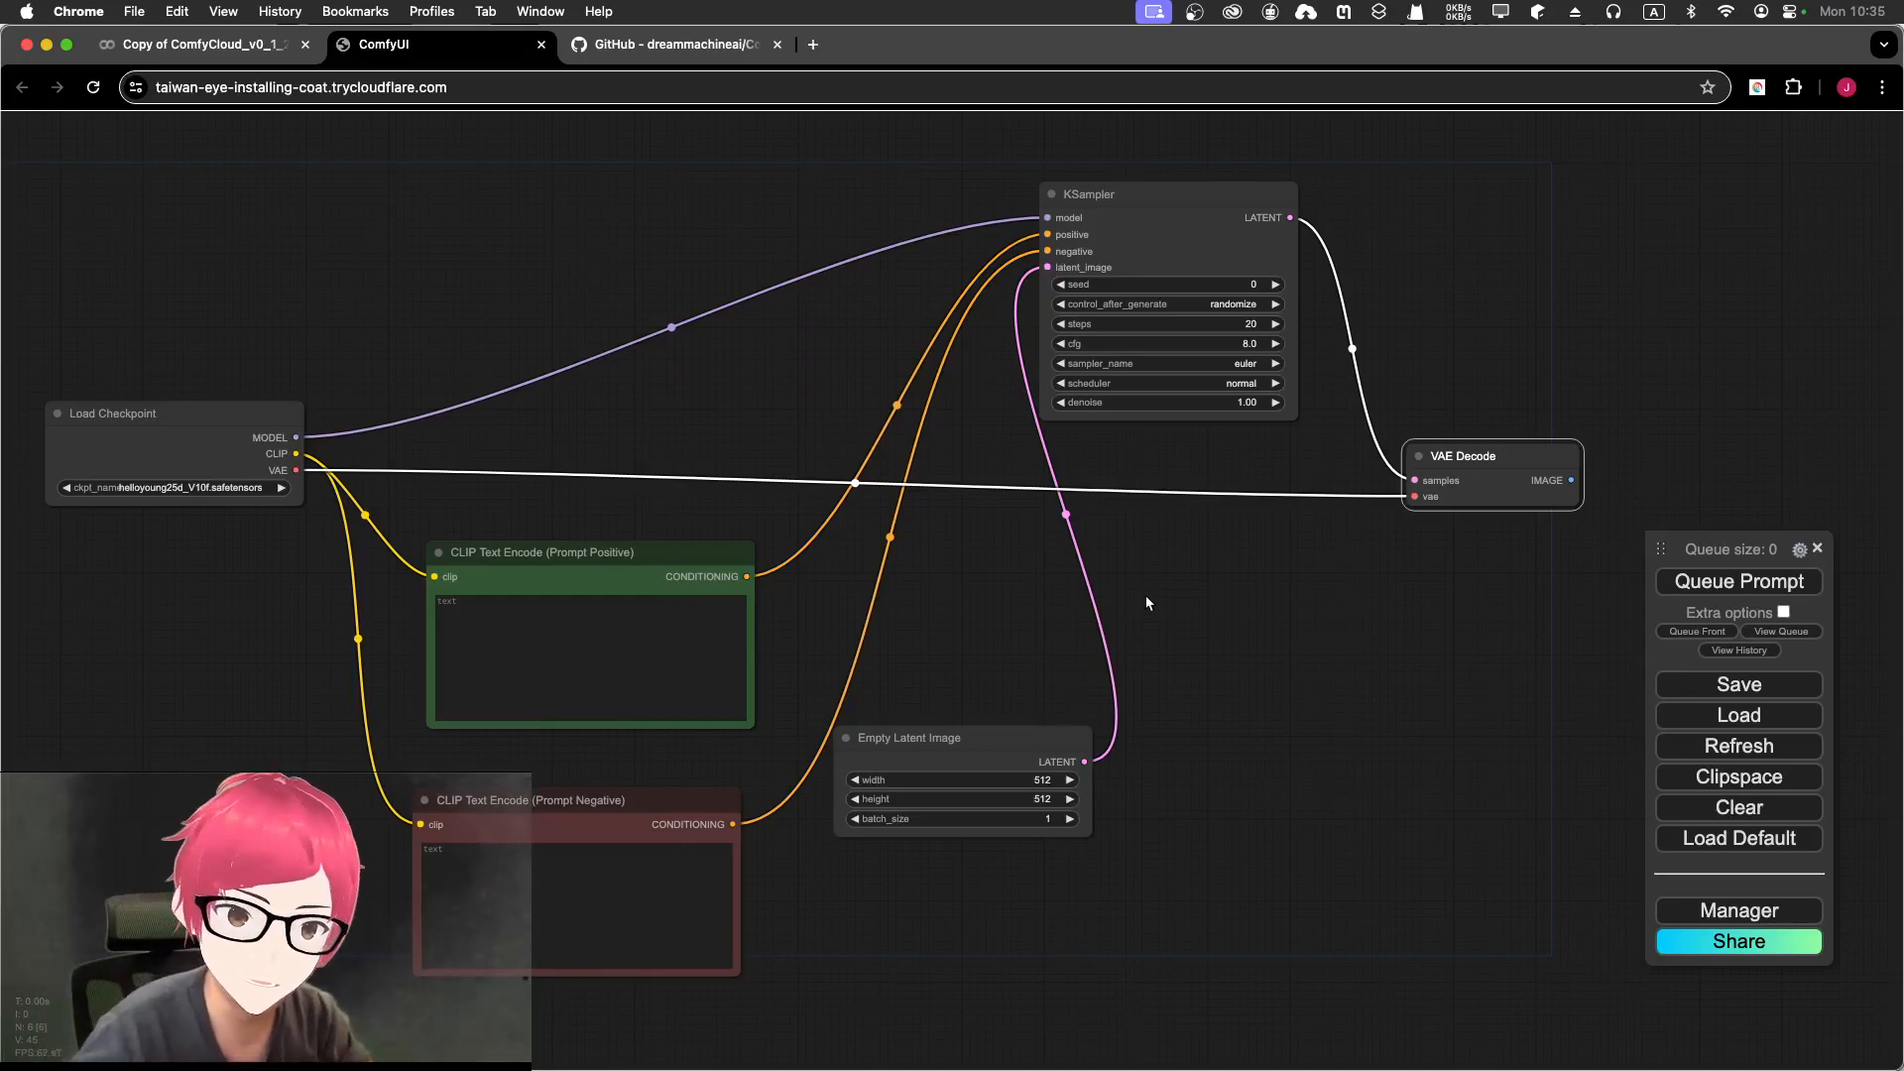
{"action": "left_click_drag", "start_coordinate": [1533, 455], "coordinate": [1542, 449]}
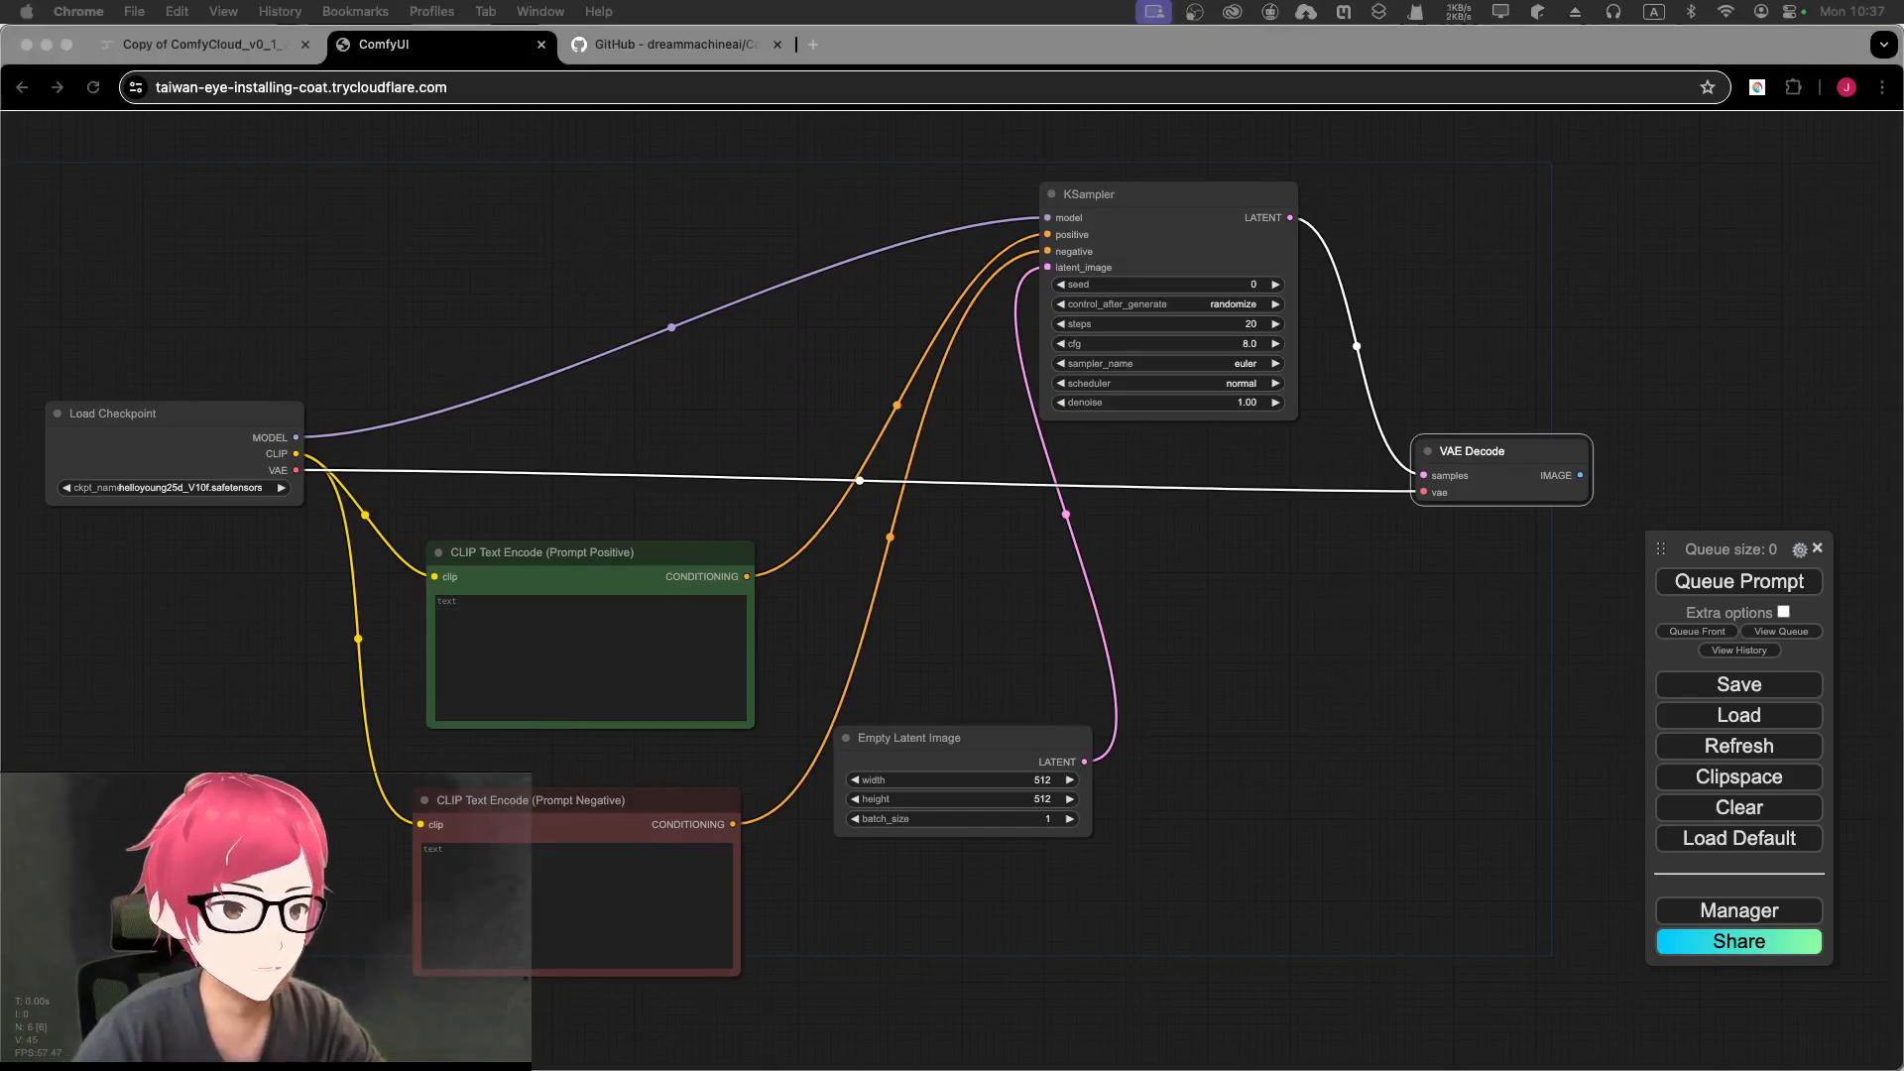
{"action": "left_click", "coordinate": [1575, 548]}
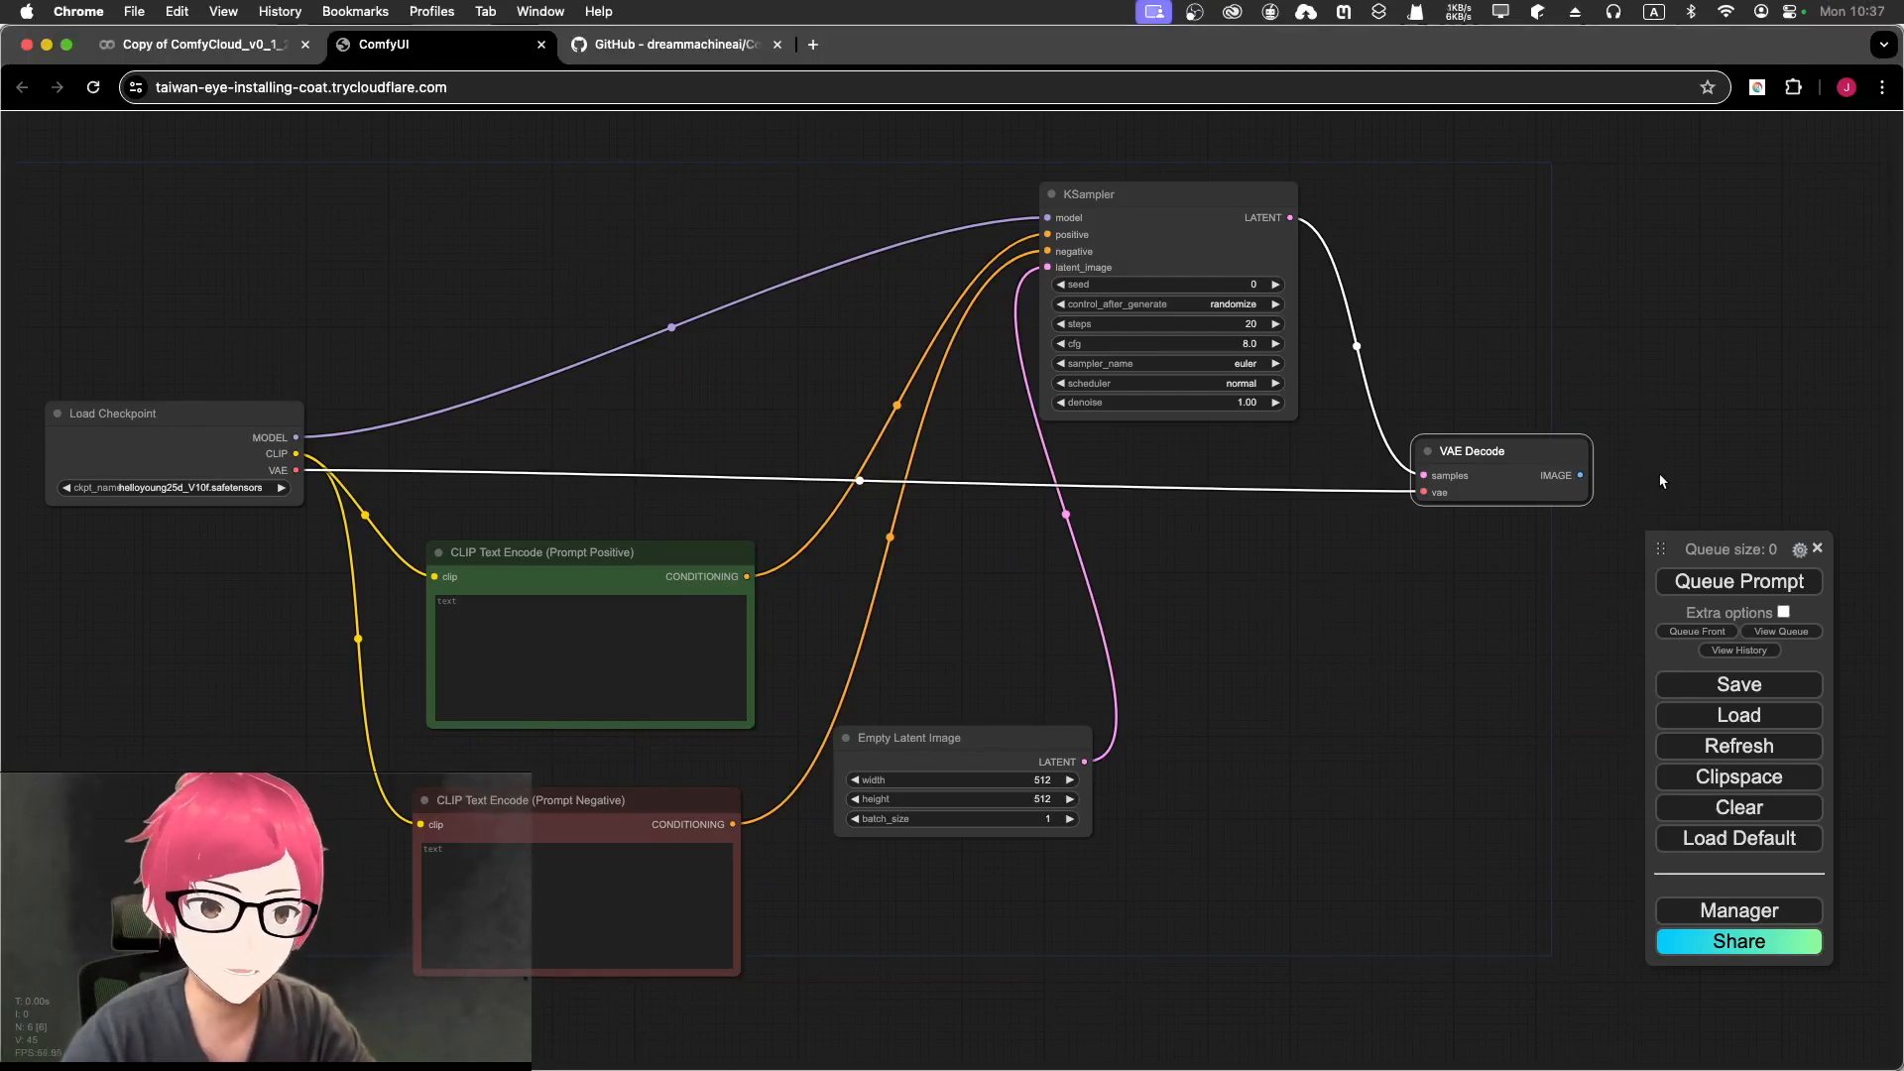
Step: Try out a Preview Image node connected to VAE Decode's IMAGE output and delete it again
{"action": "left_click_drag", "start_coordinate": [1649, 481], "coordinate": [1246, 578]}
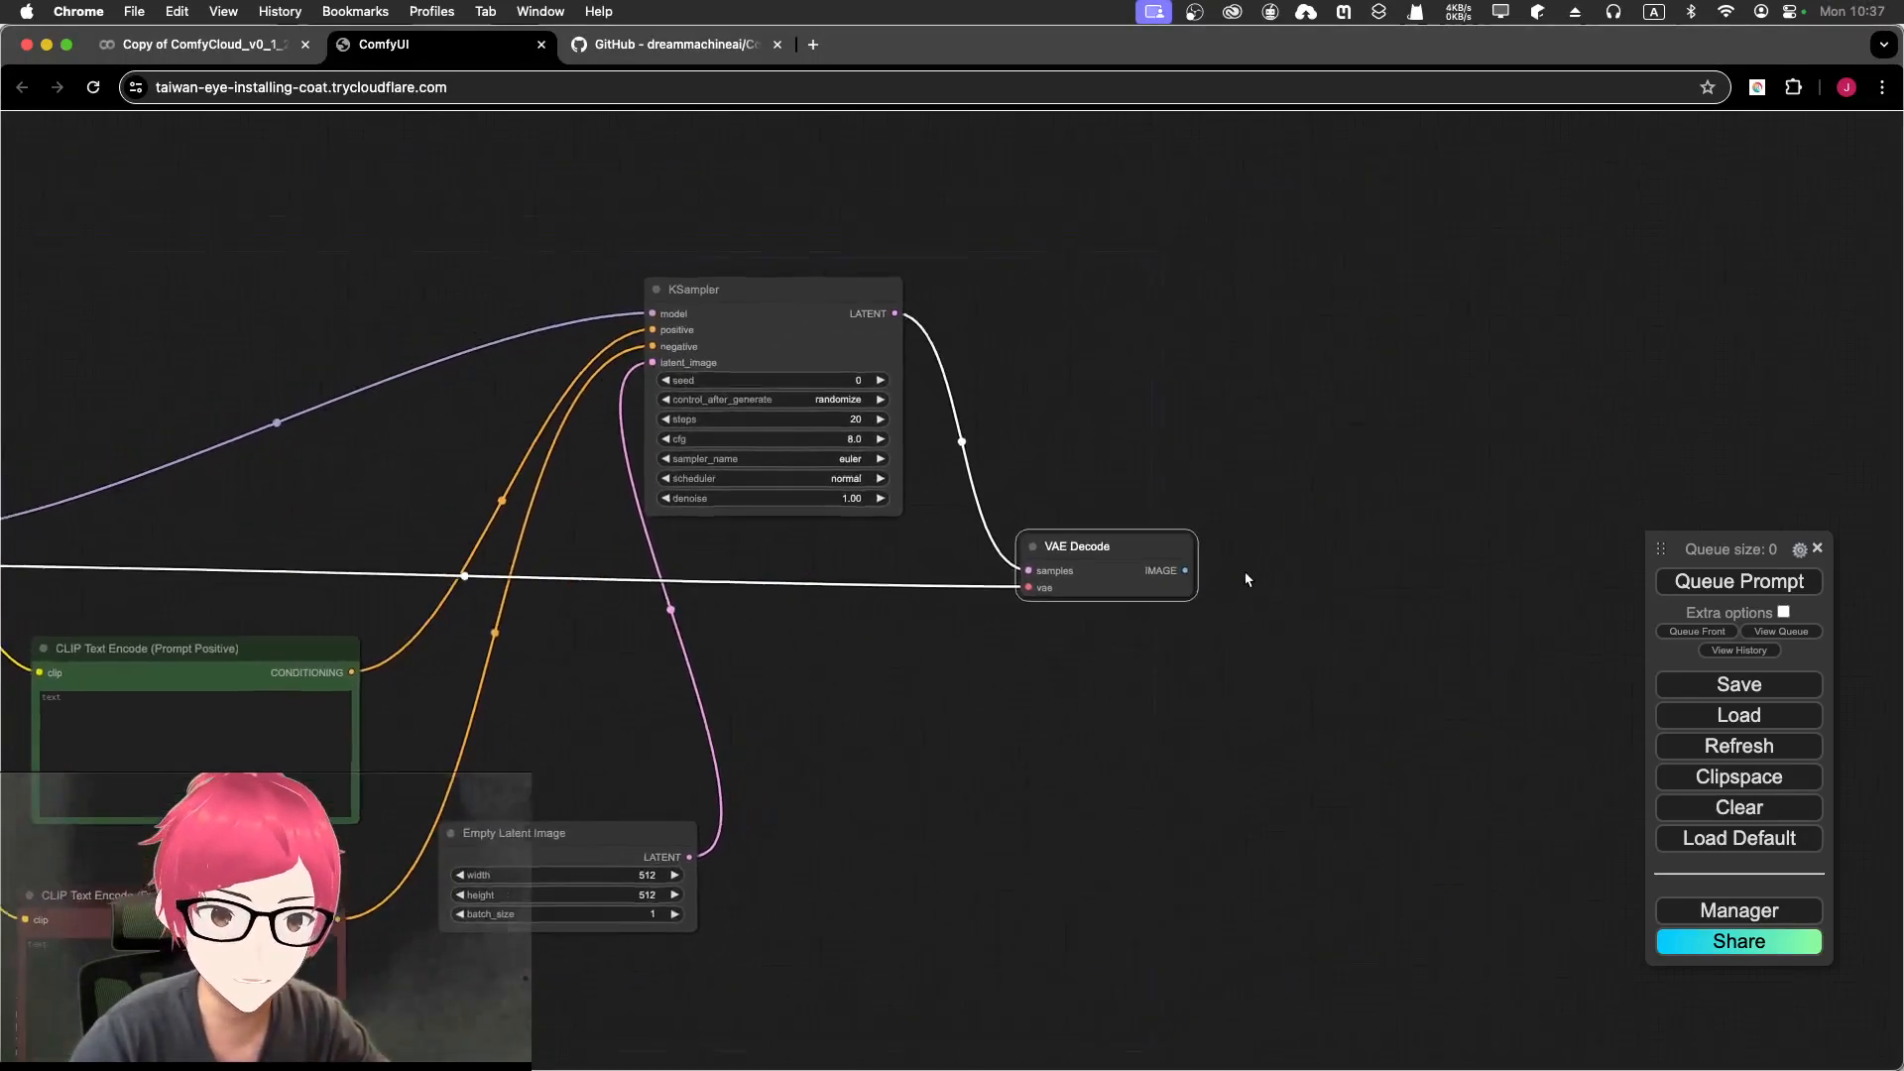
{"action": "scroll", "coordinate": [1408, 434], "scroll_direction": "up", "scroll_amount": 5}
{"action": "left_click_drag", "start_coordinate": [1295, 657], "coordinate": [1208, 585]}
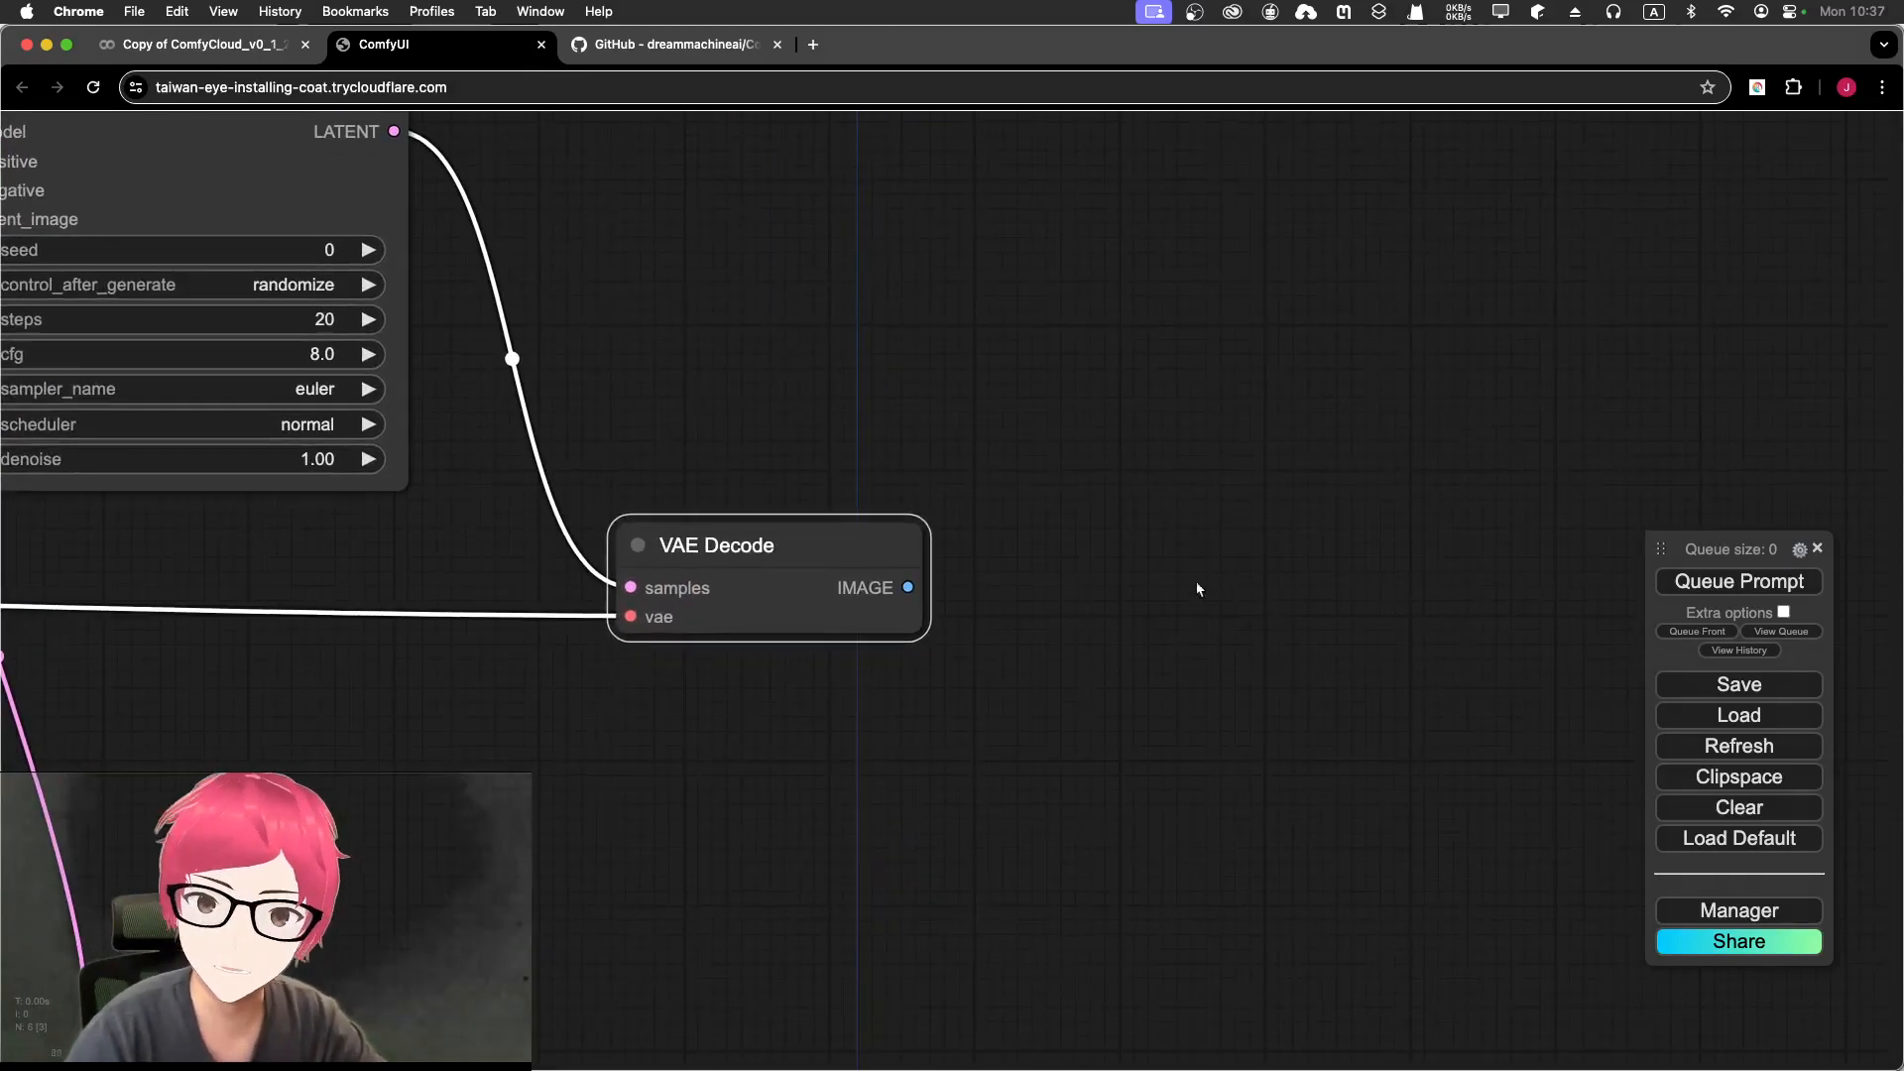
{"action": "double_click", "coordinate": [1150, 549]}
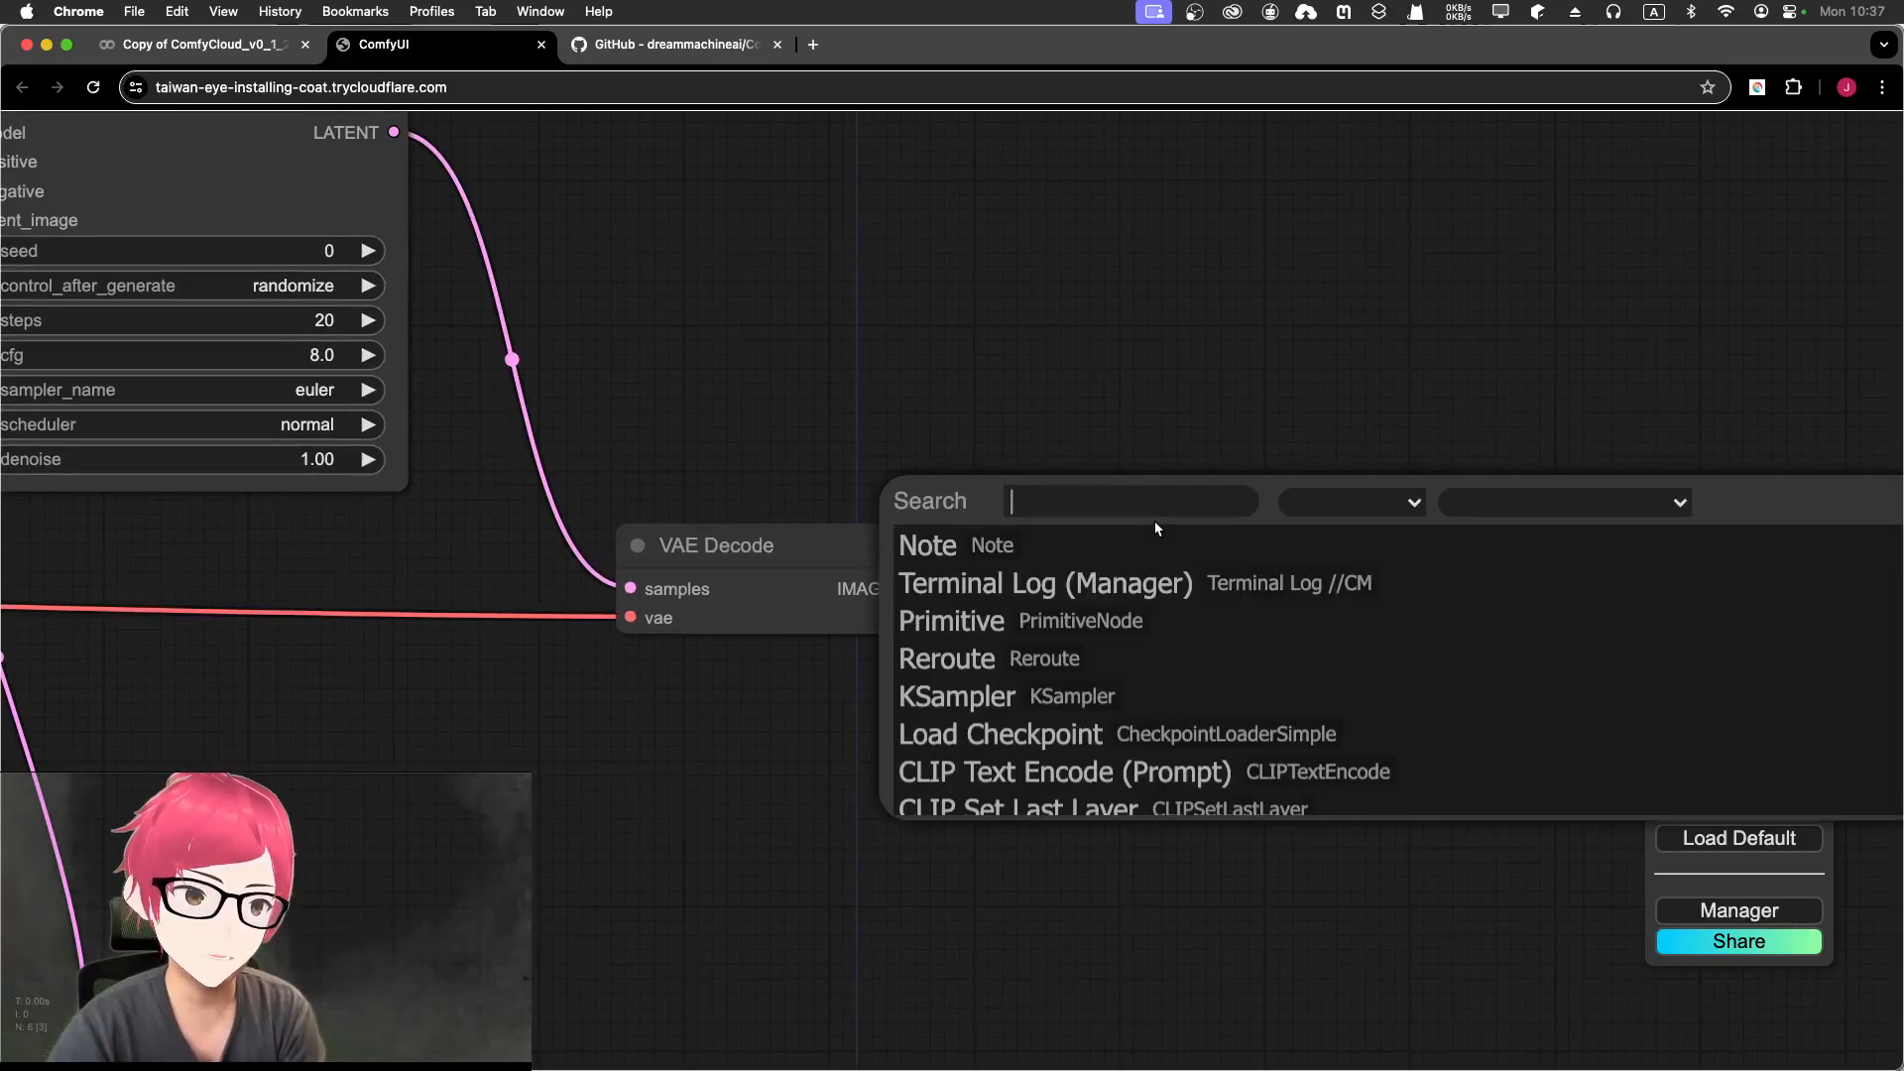
{"action": "type", "text": "pre"}
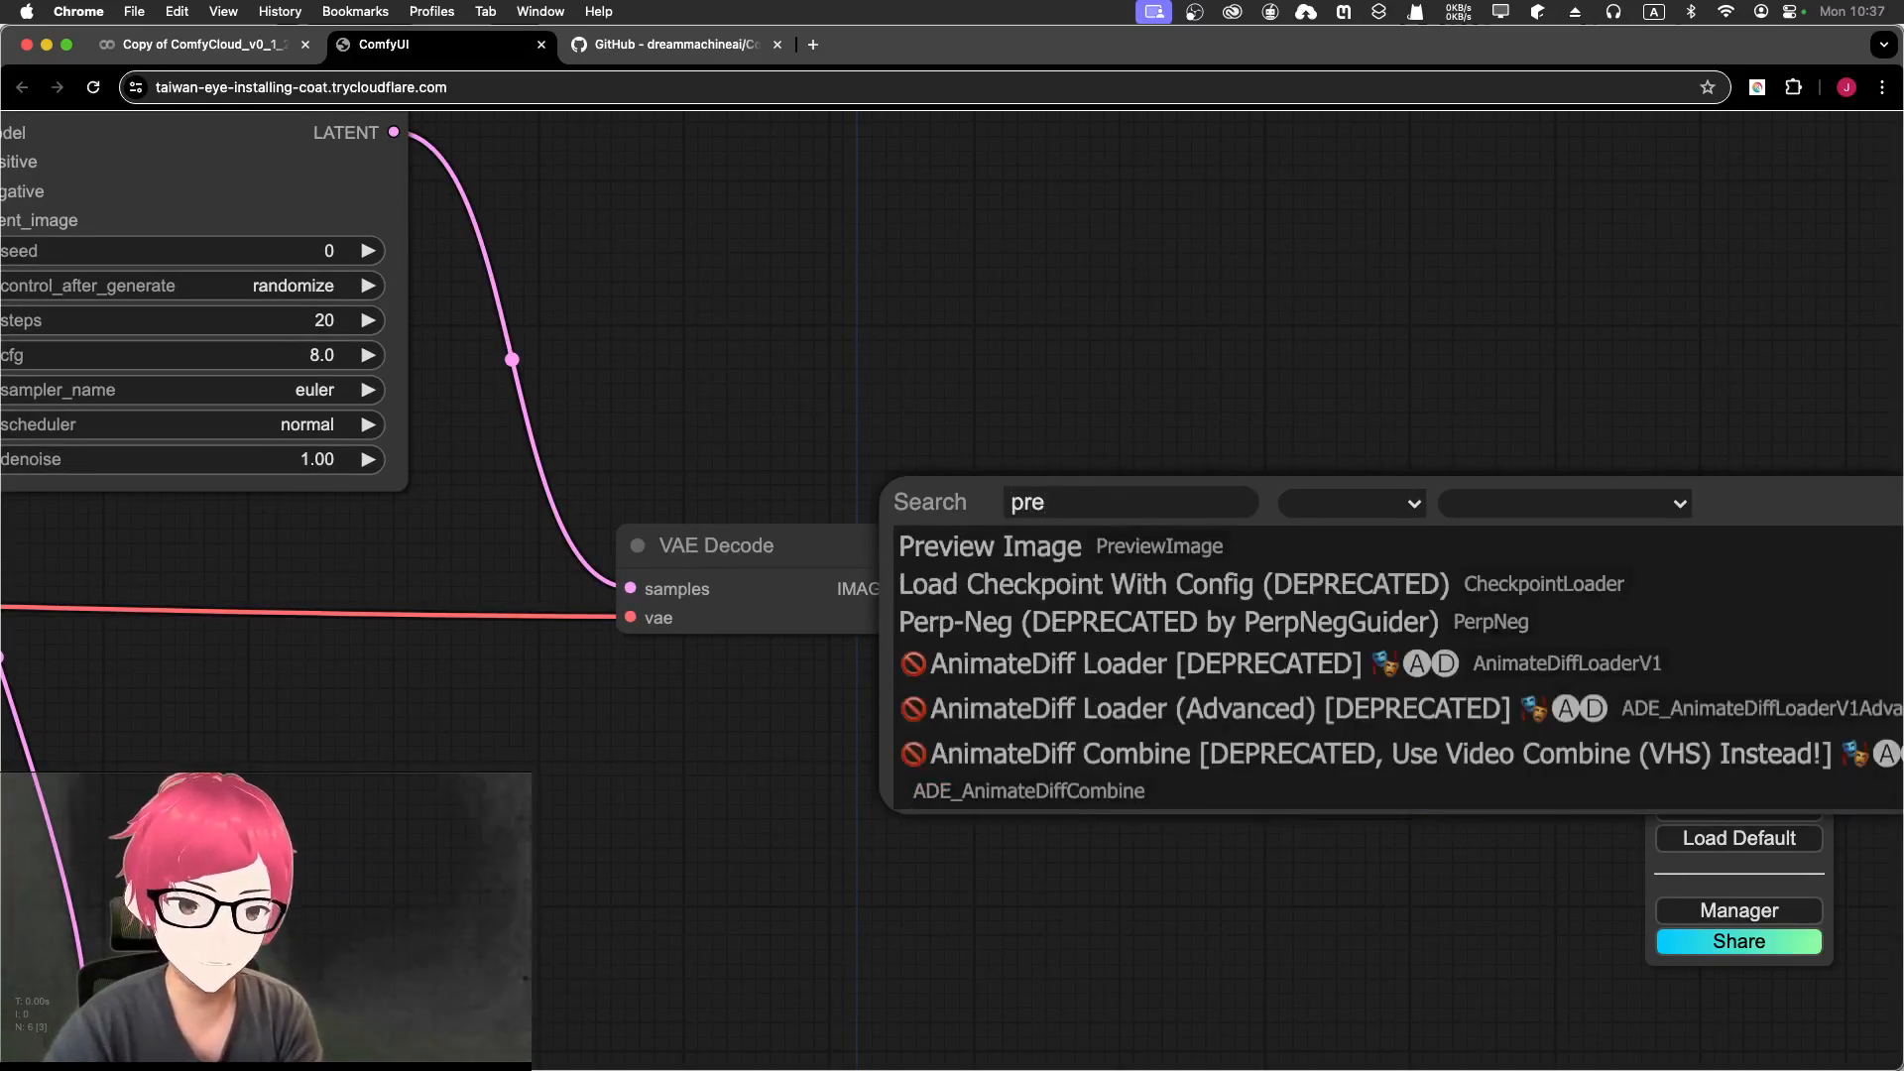
{"action": "left_click", "coordinate": [1139, 551]}
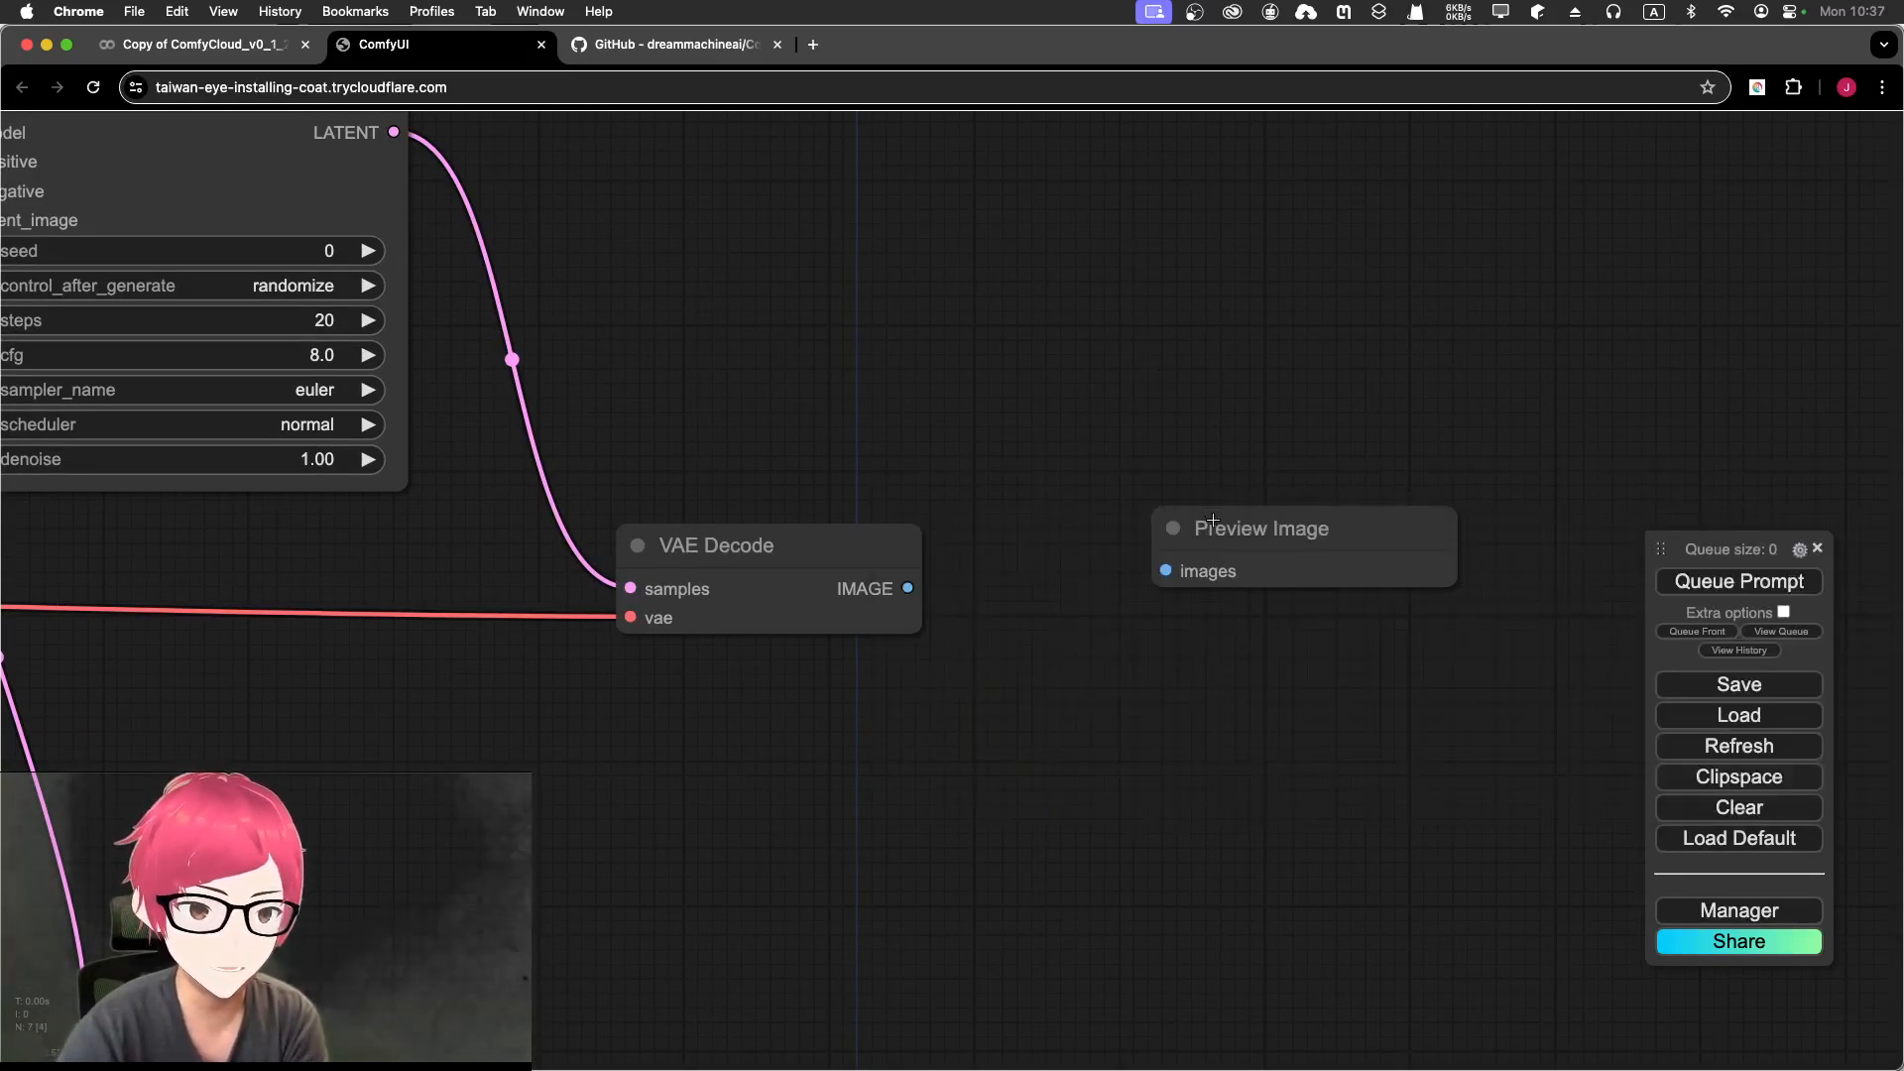
{"action": "left_click_drag", "start_coordinate": [1213, 520], "coordinate": [1138, 328]}
{"action": "left_click_drag", "start_coordinate": [898, 590], "coordinate": [1090, 380]}
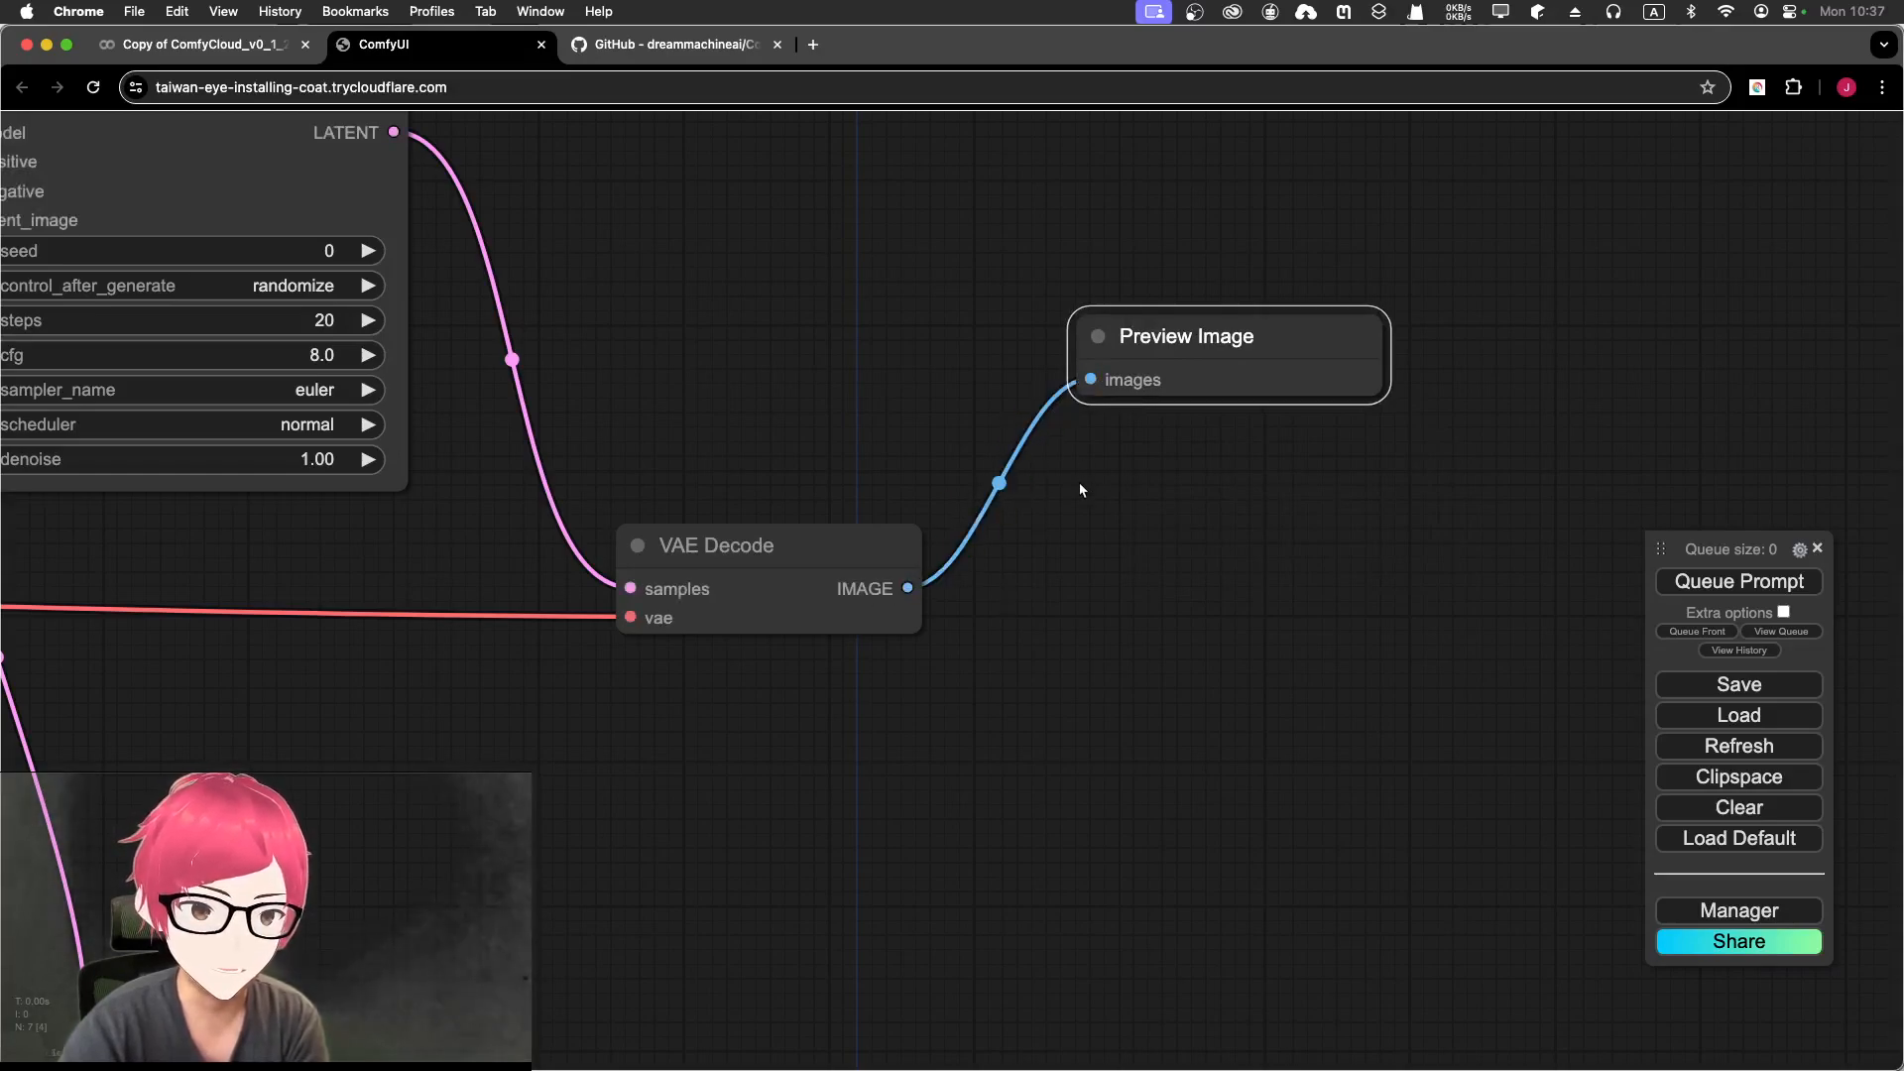
{"action": "left_click", "coordinate": [1160, 335]}
{"action": "key", "text": "Delete"}
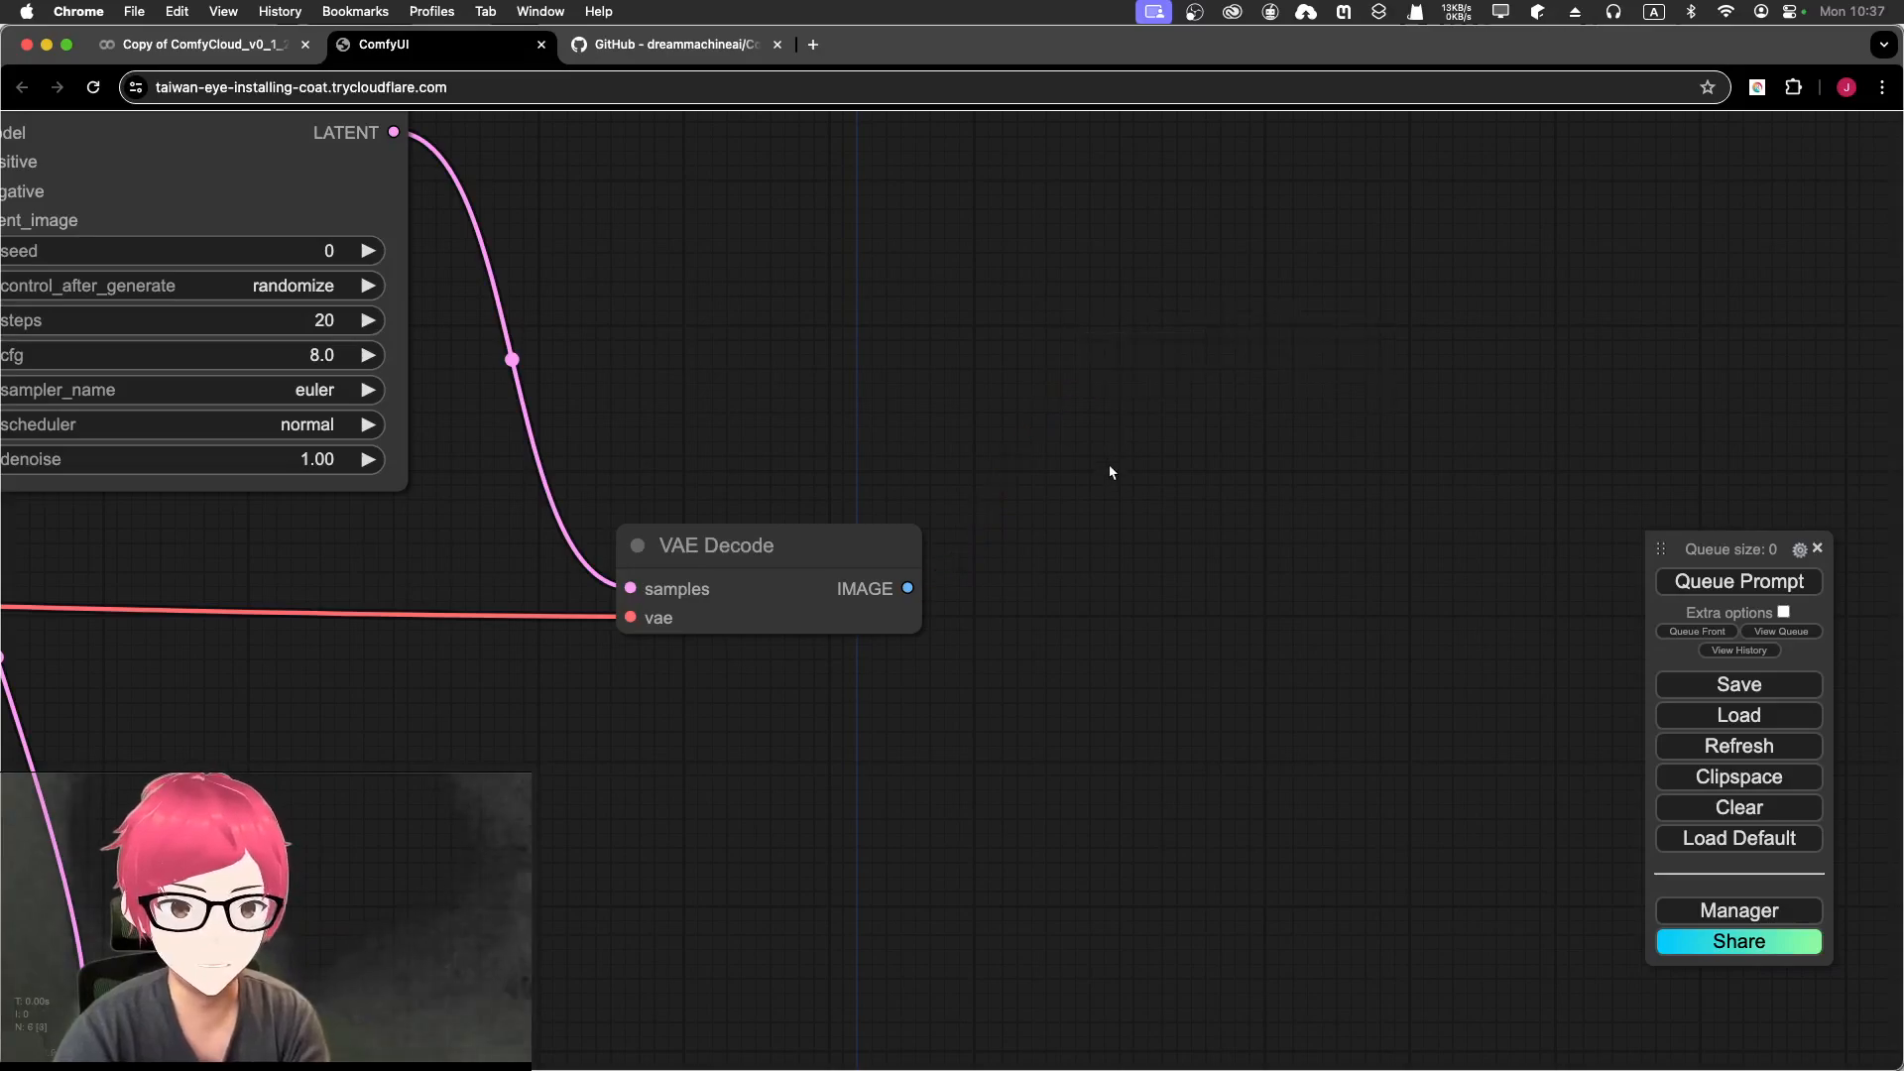
Step: Add a Save Image node beside VAE Decode and connect VAE Decode's IMAGE output to its images input
{"action": "double_click", "coordinate": [1111, 472]}
{"action": "type", "text": "save"}
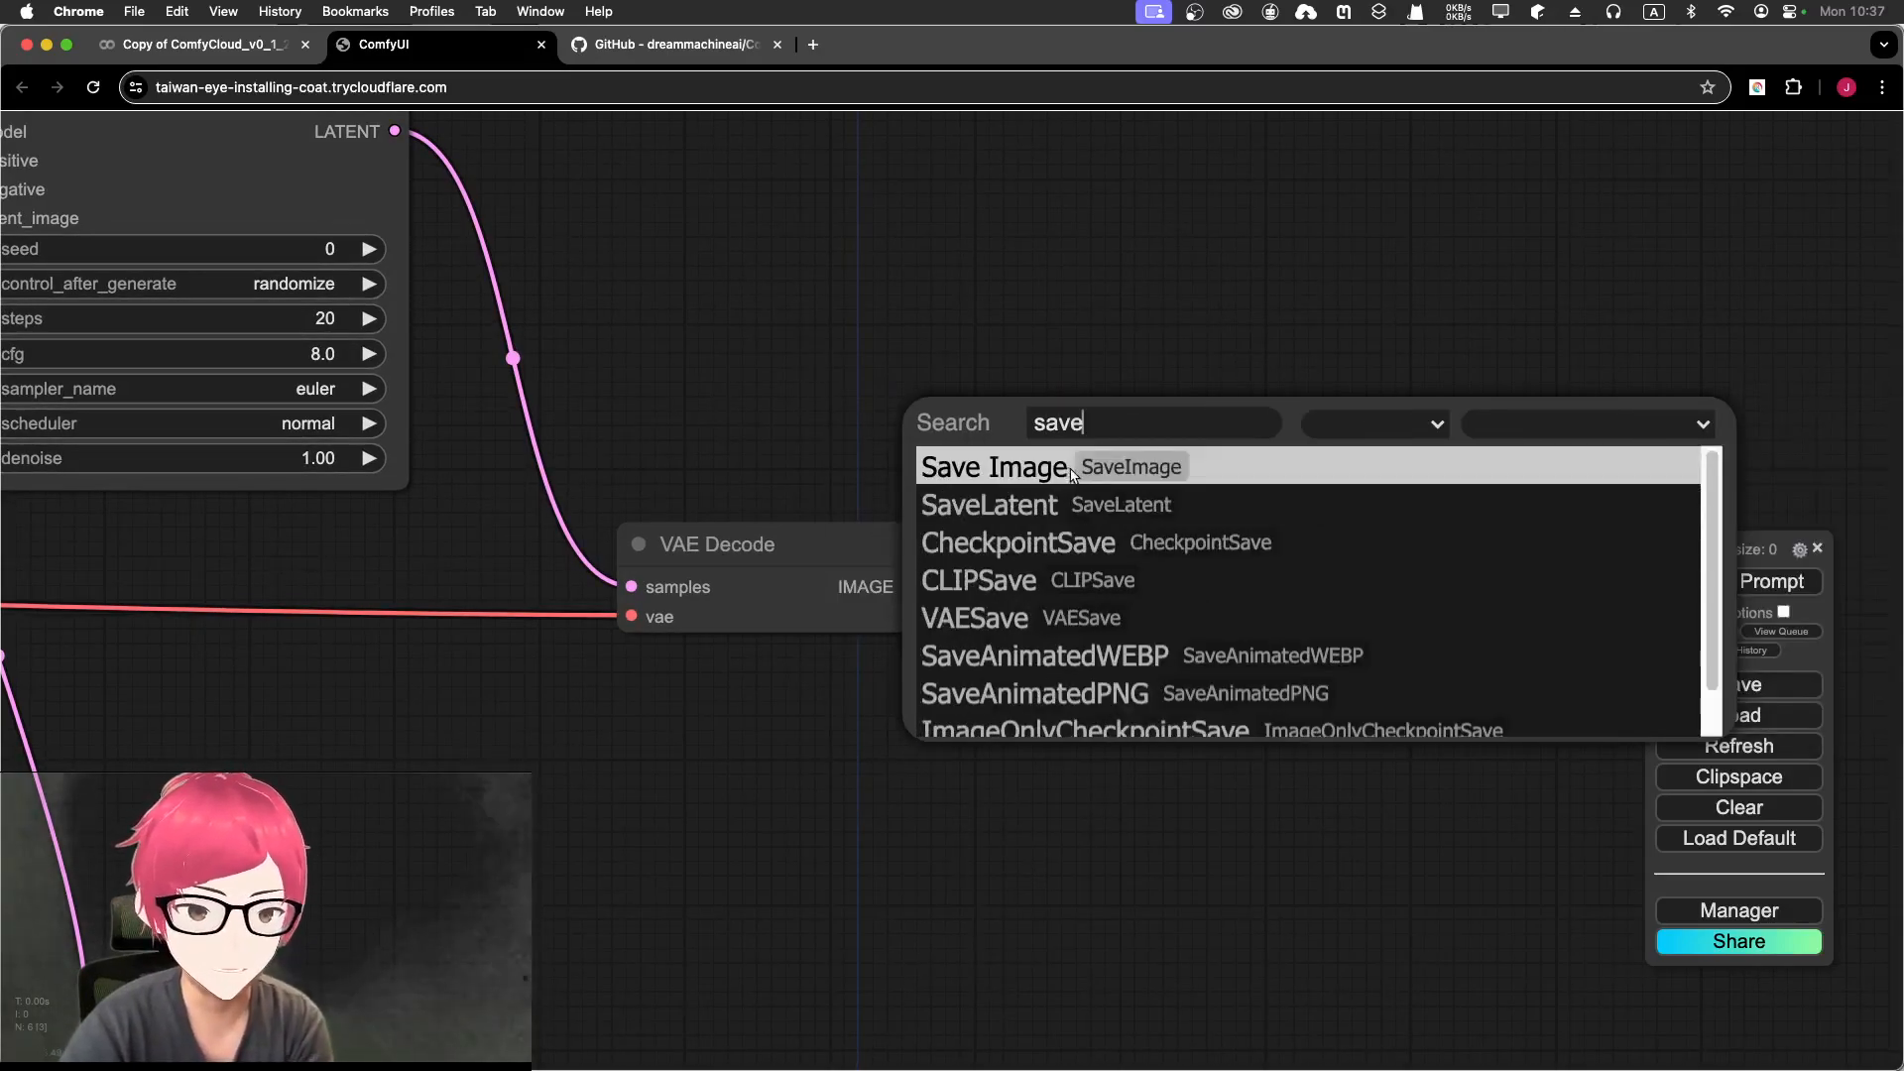
{"action": "left_click", "coordinate": [1071, 477]}
{"action": "left_click_drag", "start_coordinate": [1200, 436], "coordinate": [1249, 514]}
{"action": "left_click_drag", "start_coordinate": [910, 586], "coordinate": [1052, 531]}
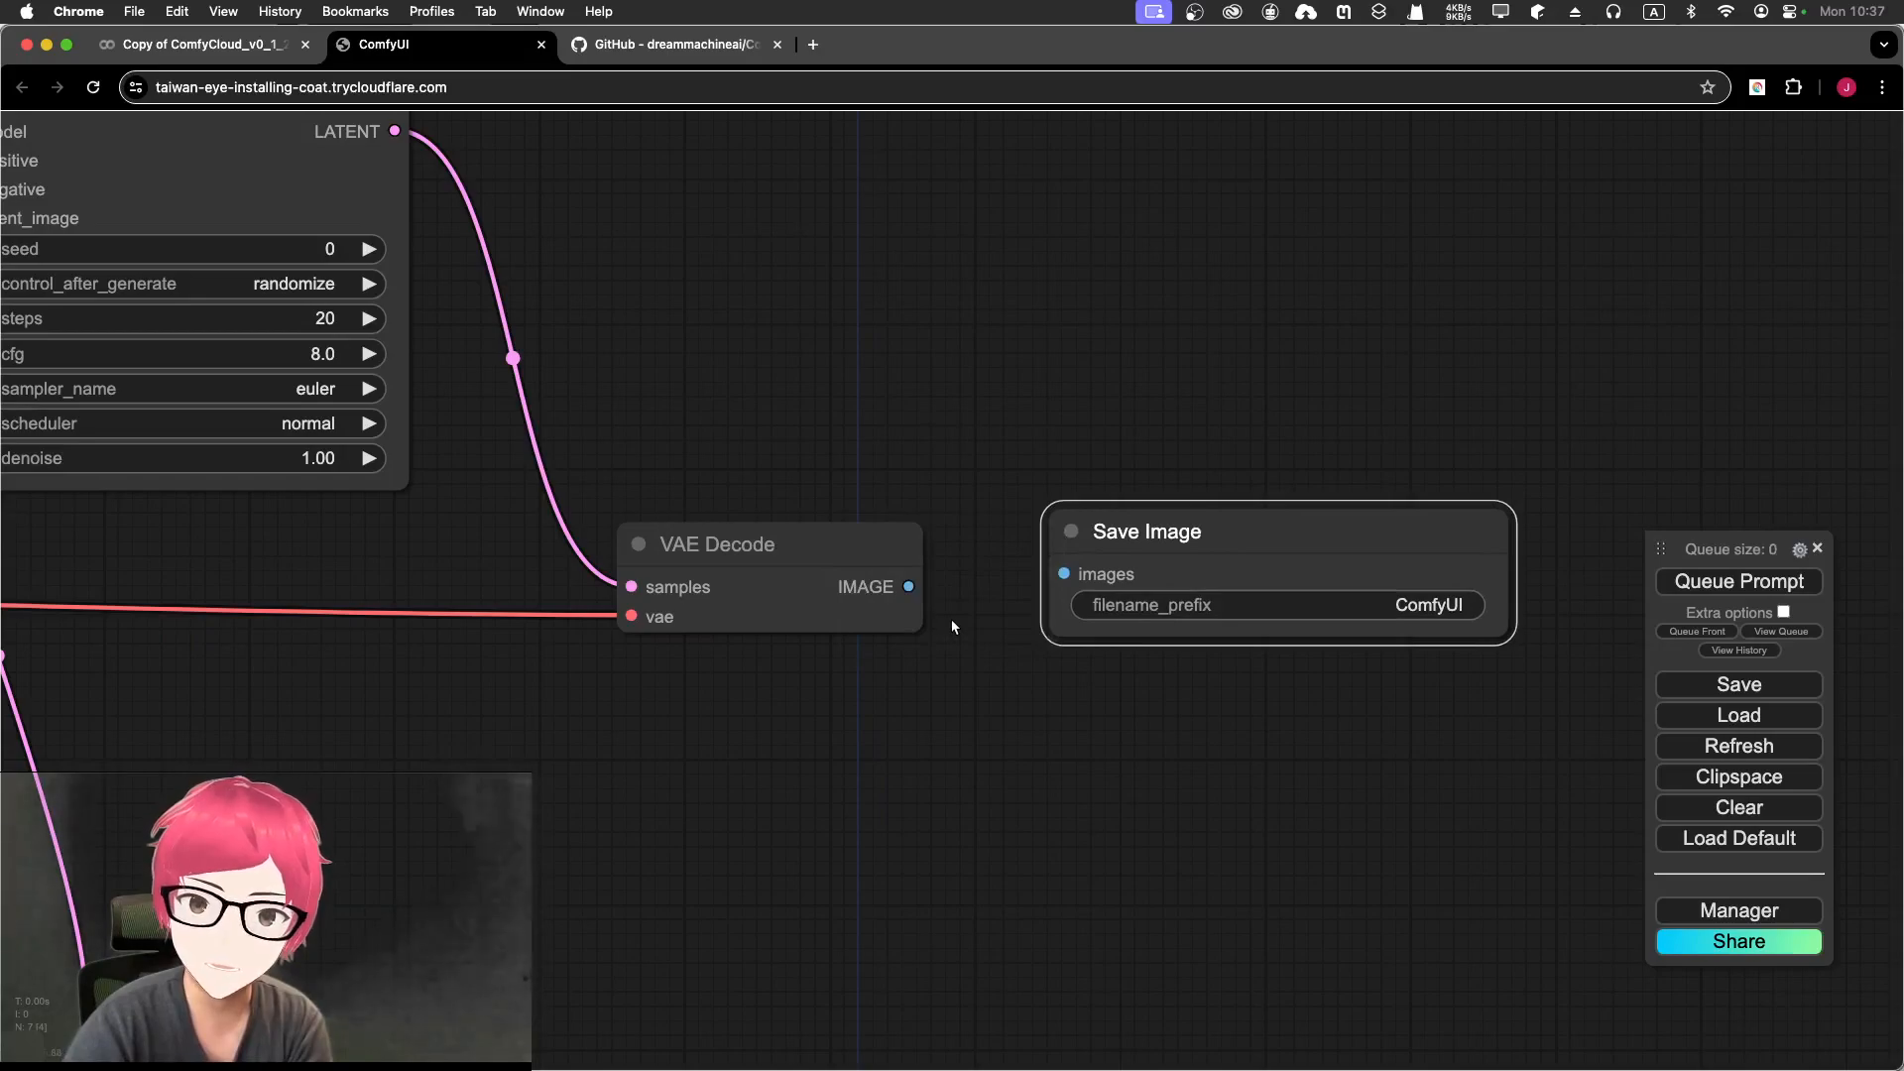
{"action": "left_click_drag", "start_coordinate": [909, 586], "coordinate": [1064, 573]}
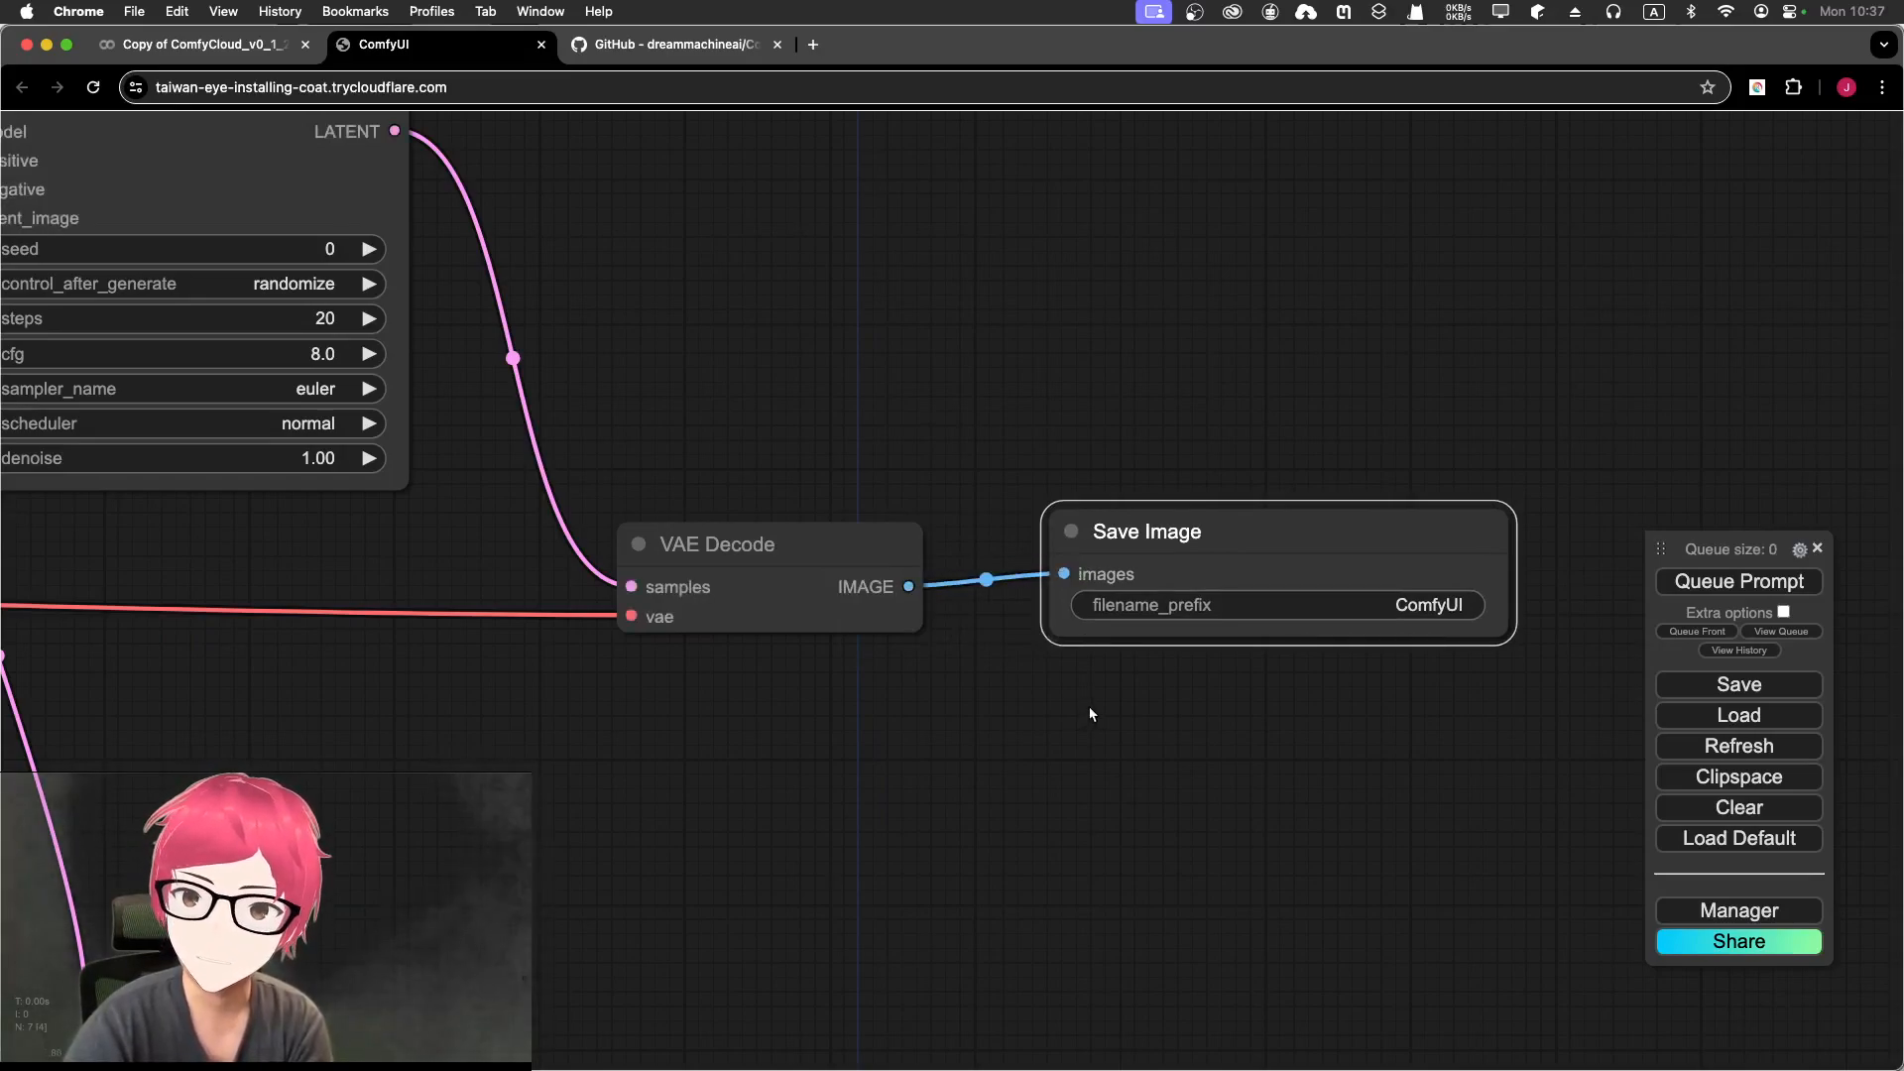
Step: Examine the generated image in Save Image and trace the graph back to the prompt and Load Checkpoint nodes
{"action": "scroll", "coordinate": [1173, 374], "scroll_direction": "down", "scroll_amount": 4}
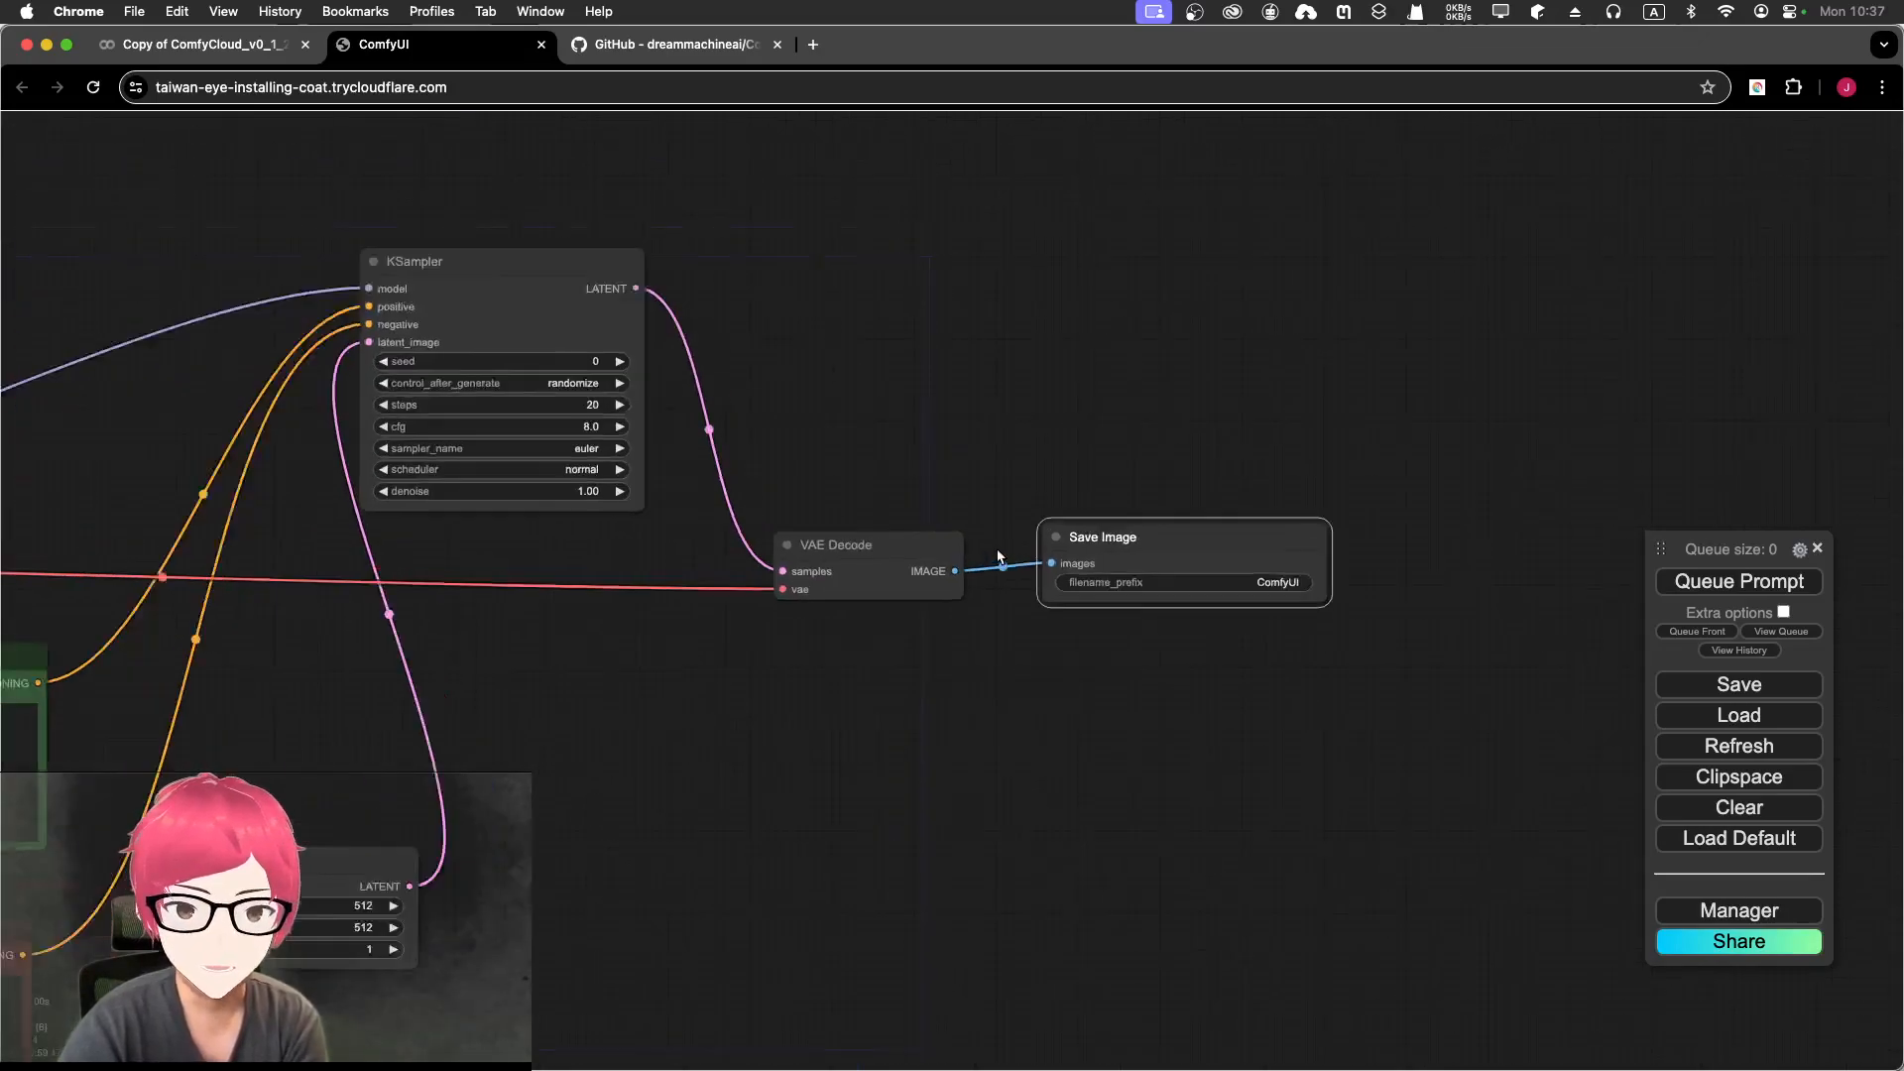
{"action": "left_click_drag", "start_coordinate": [939, 443], "coordinate": [1279, 407]}
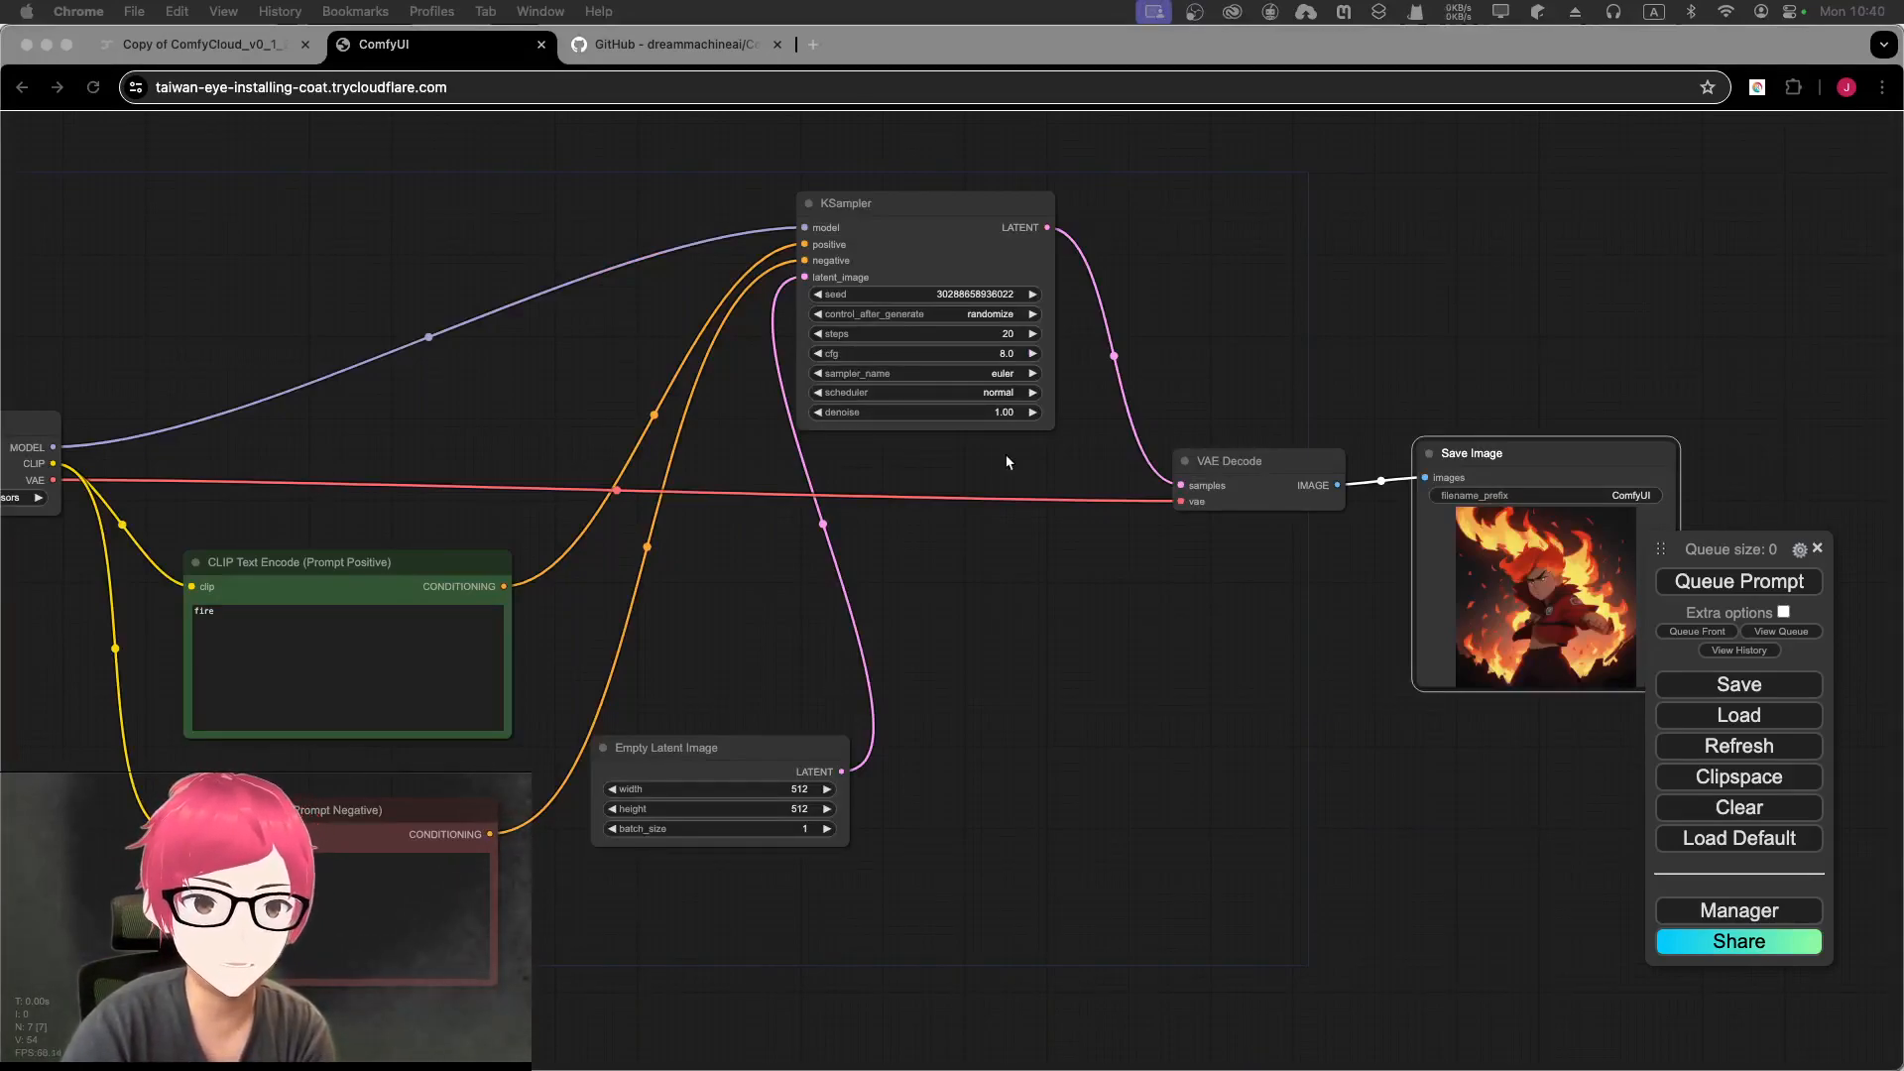
{"action": "left_click", "coordinate": [1496, 365]}
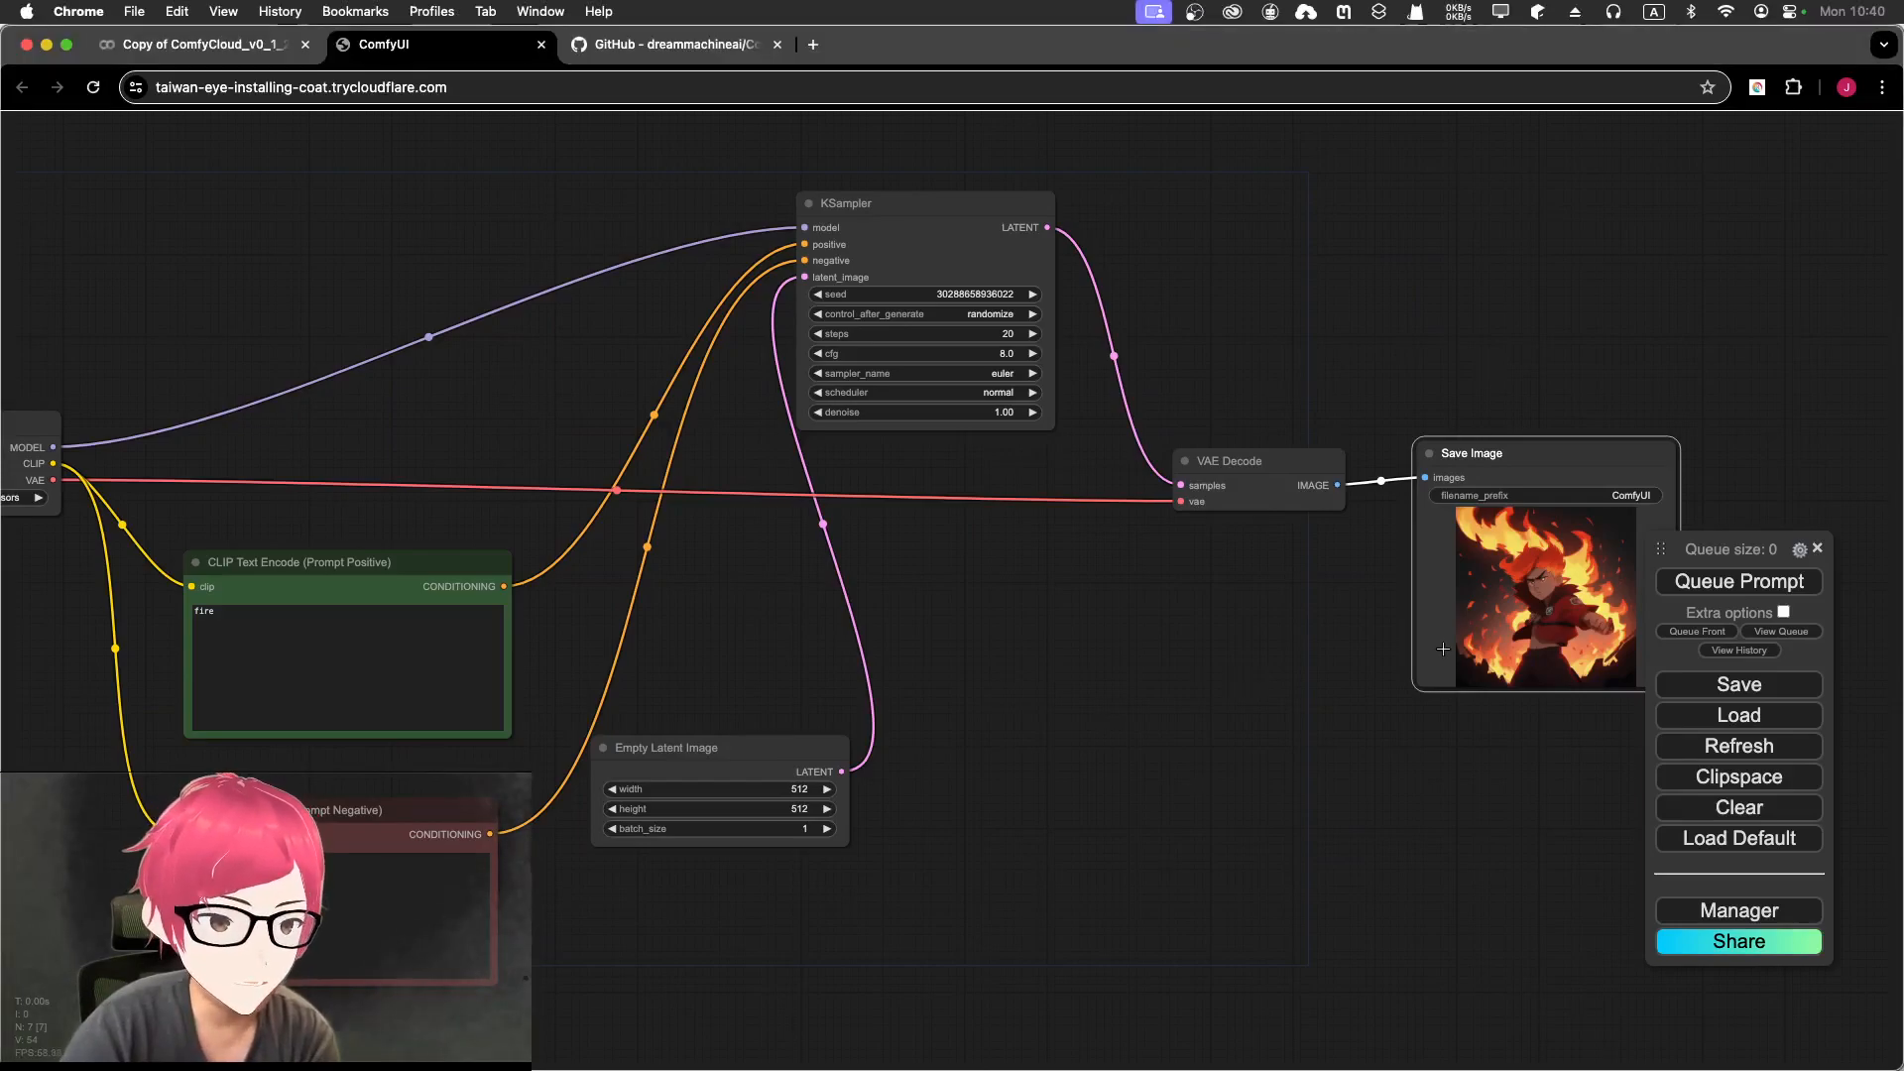
{"action": "scroll", "coordinate": [1507, 555], "scroll_direction": "up", "scroll_amount": 8}
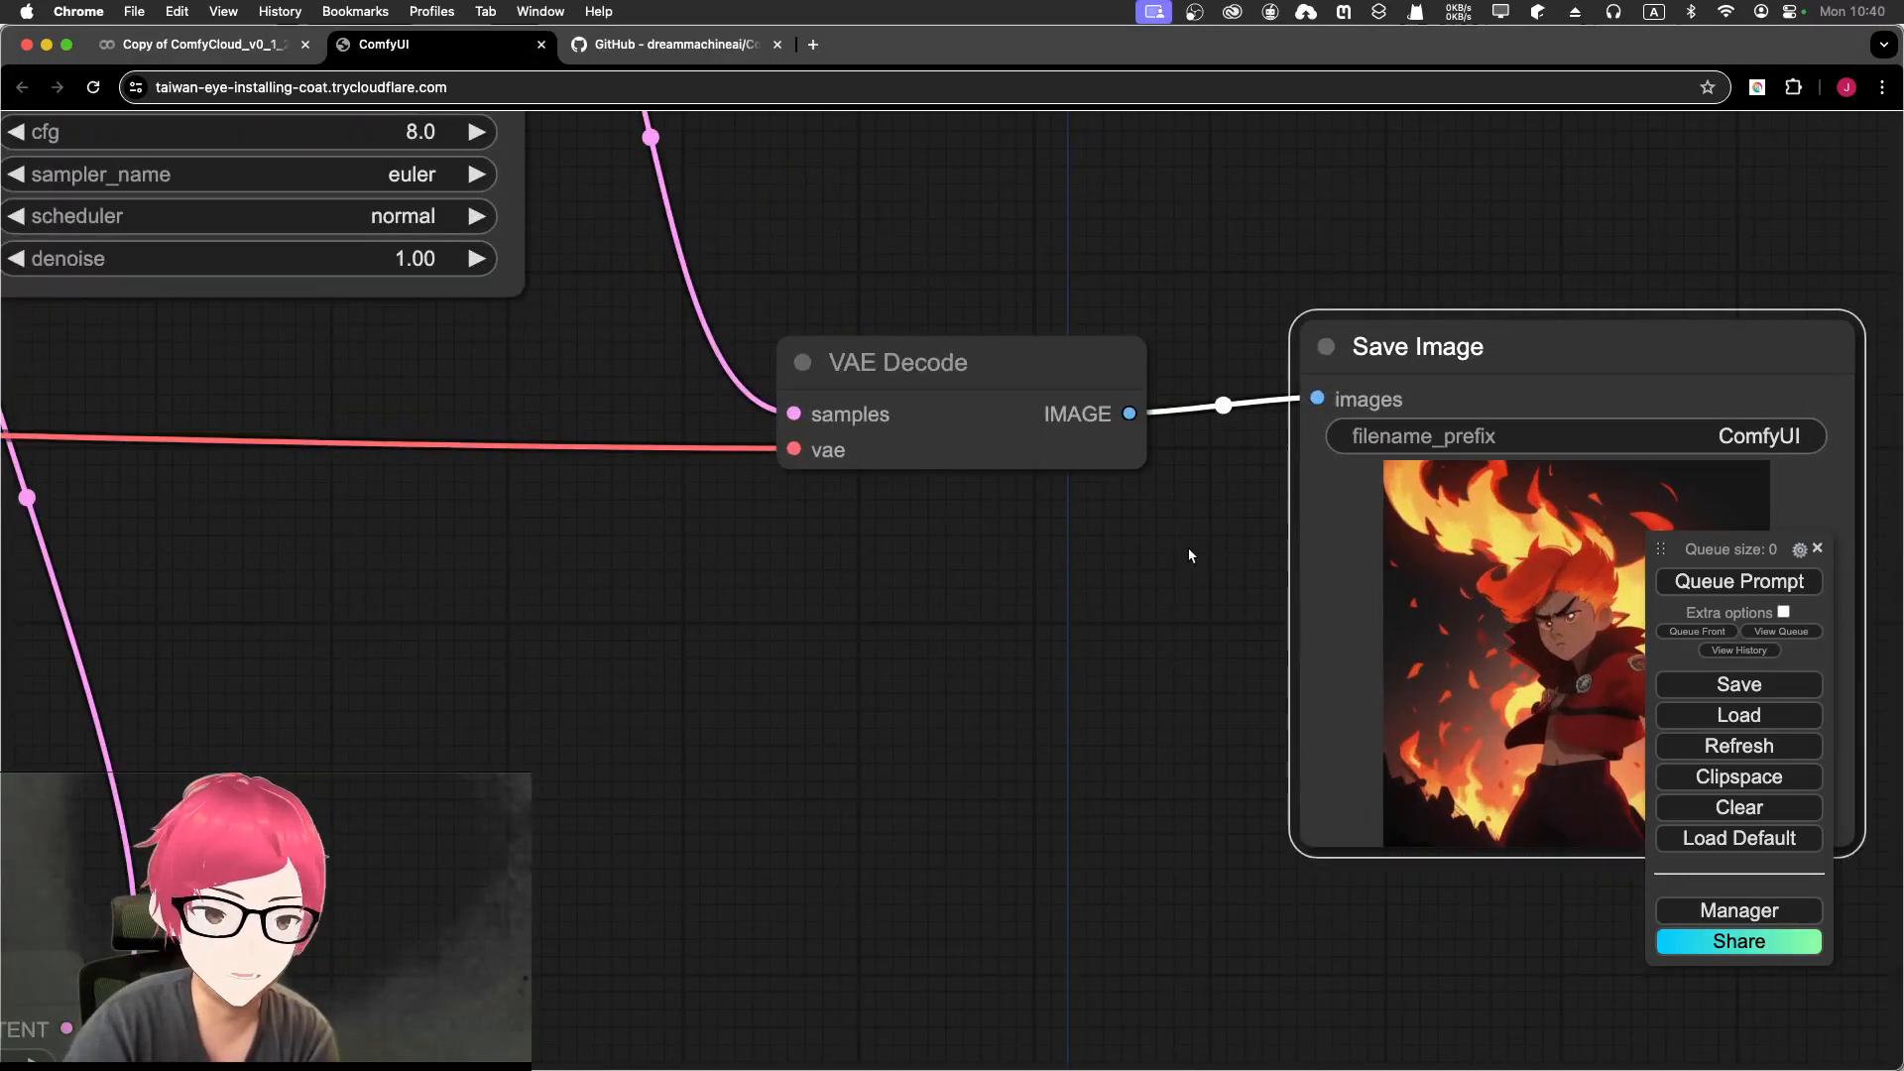
{"action": "scroll", "coordinate": [921, 609], "scroll_direction": "down", "scroll_amount": 4}
{"action": "left_click_drag", "start_coordinate": [686, 694], "coordinate": [1415, 612]}
{"action": "left_click_drag", "start_coordinate": [711, 600], "coordinate": [1232, 497]}
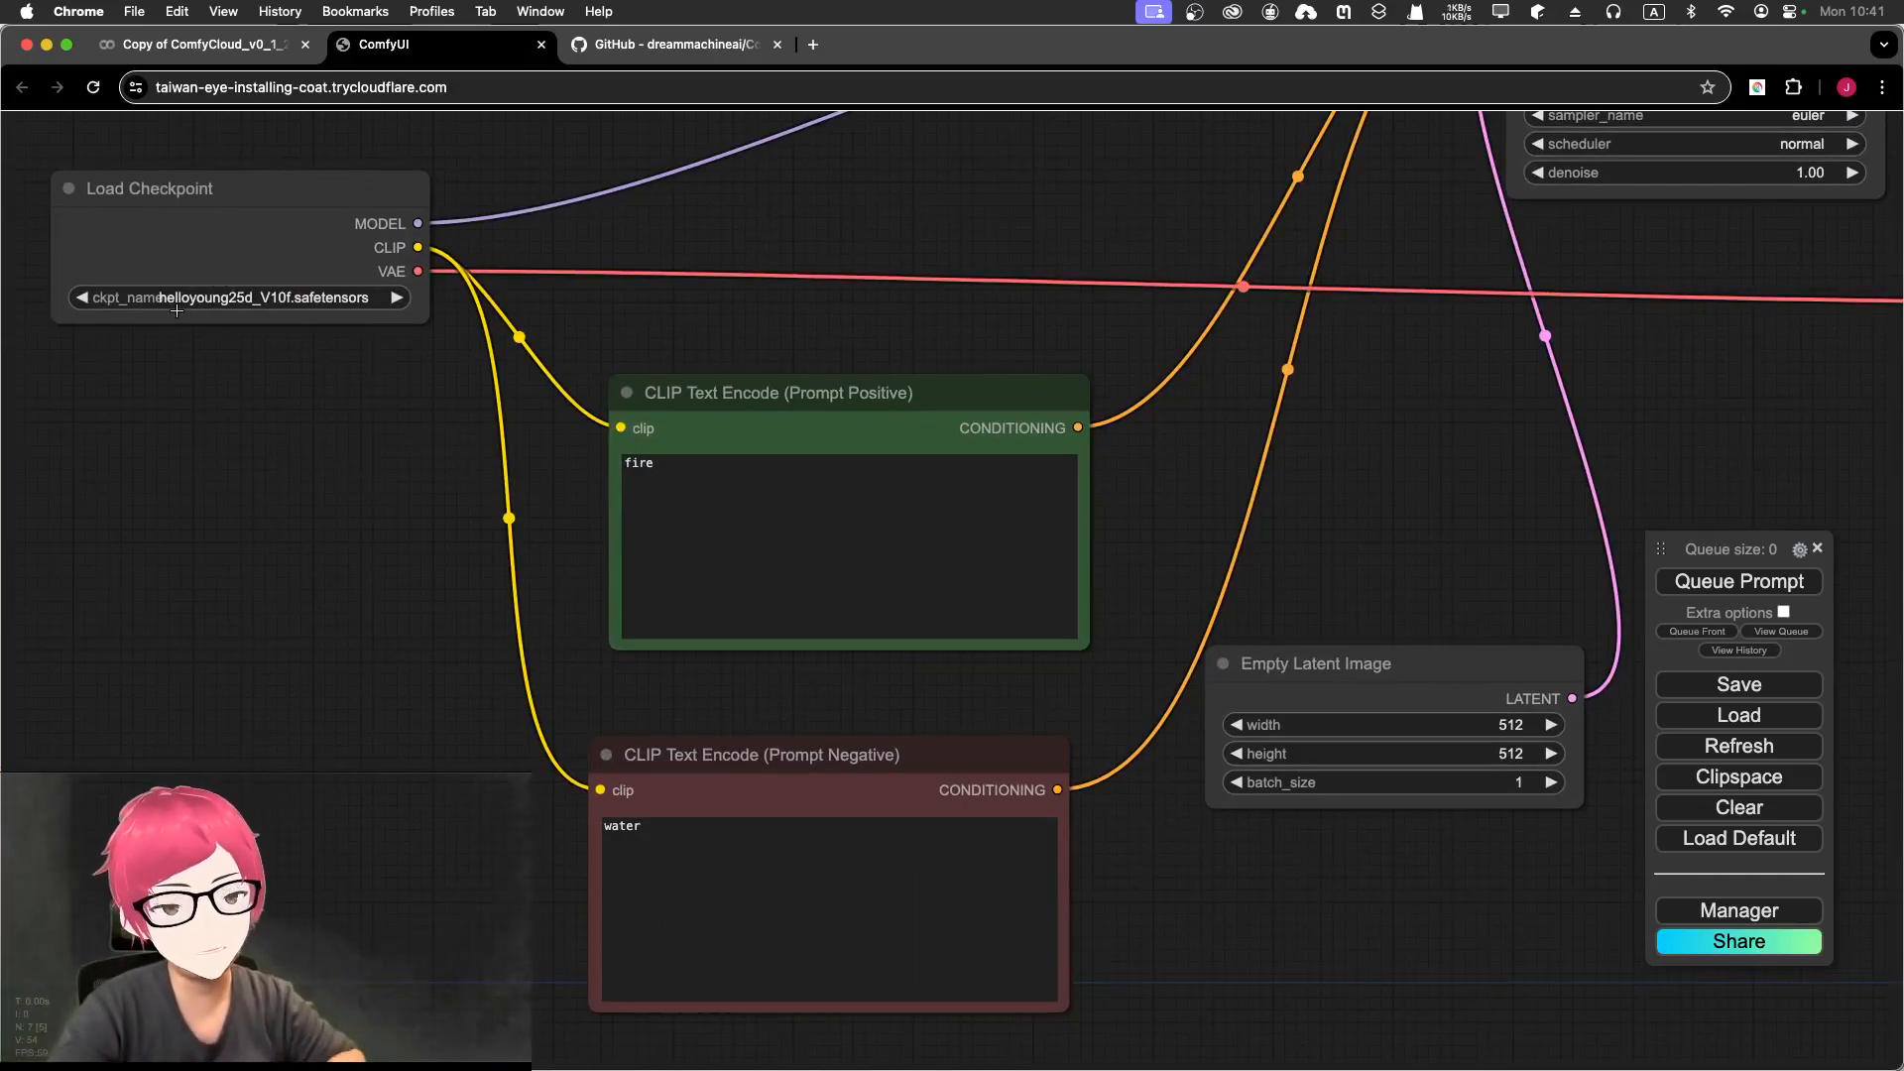
Step: Check which checkpoints Load Checkpoint offers and review the graph from the prompt nodes to Save Image
{"action": "left_click", "coordinate": [242, 305]}
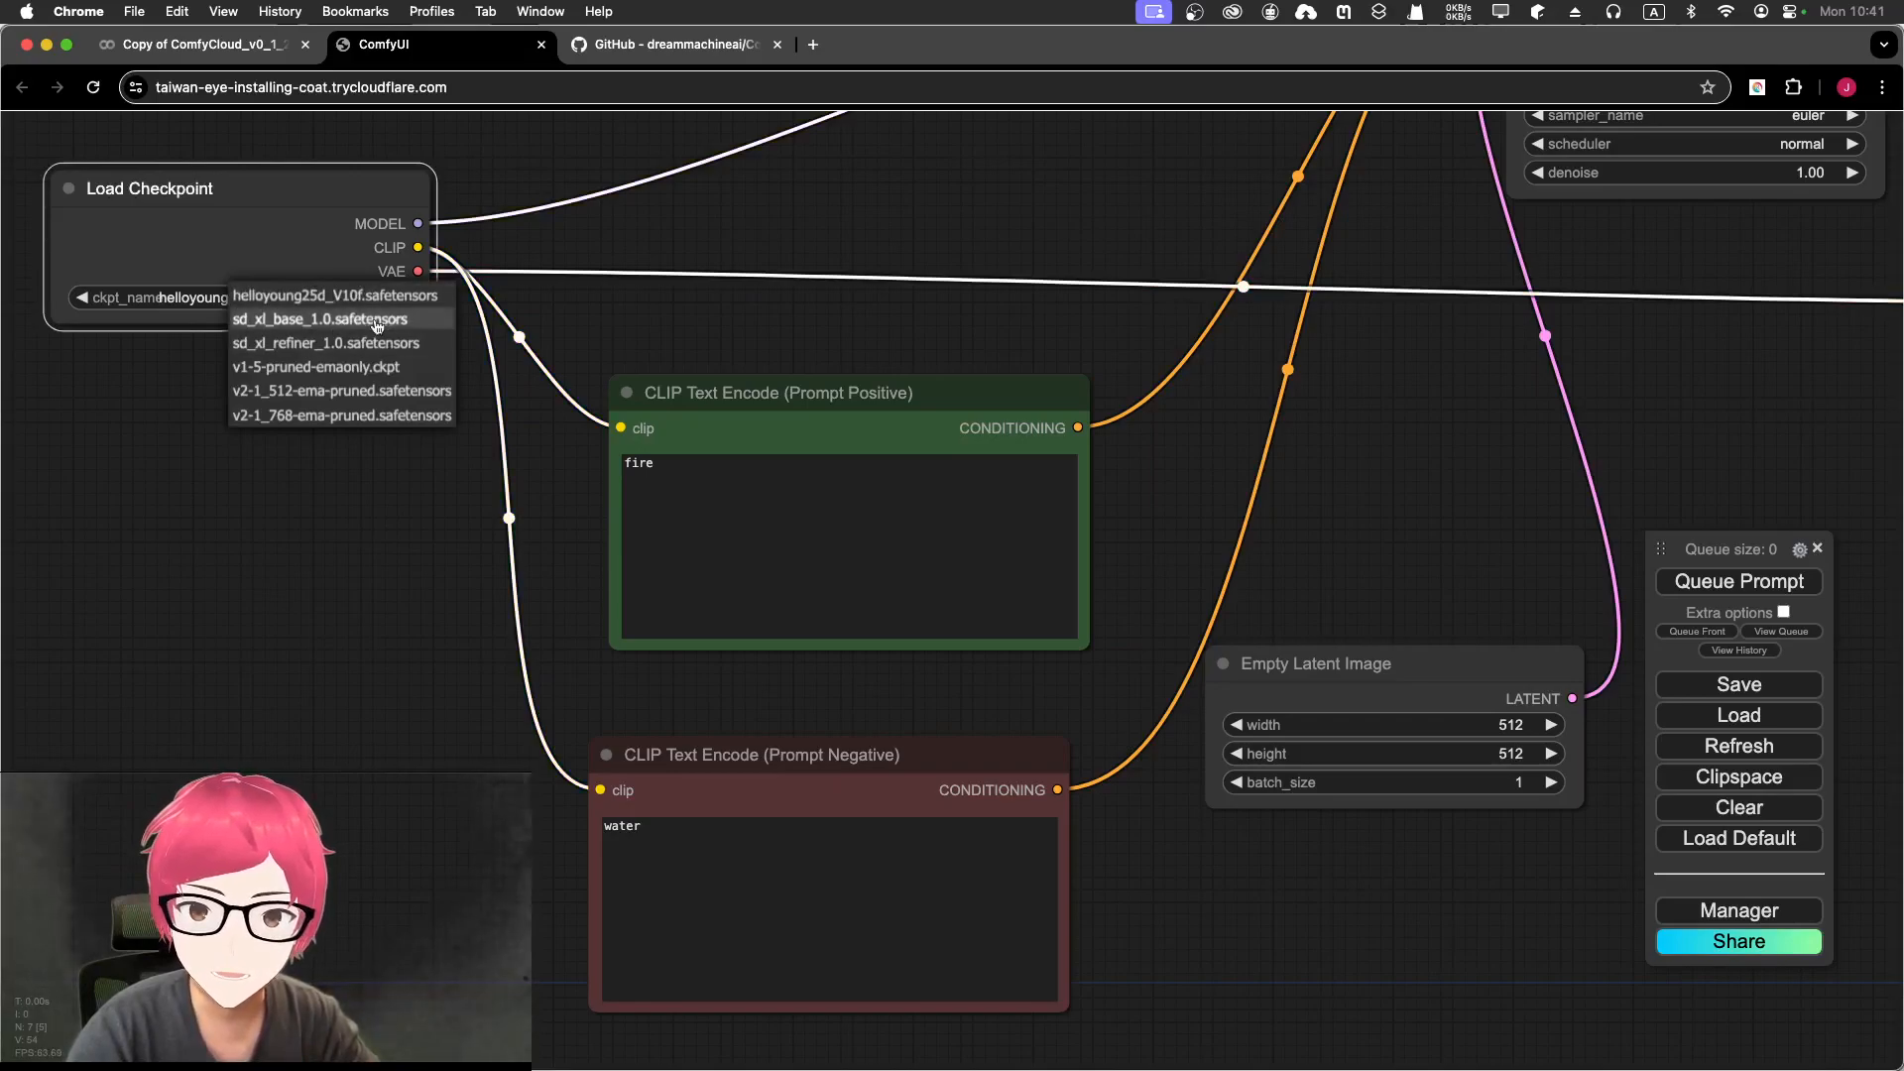
{"action": "left_click", "coordinate": [209, 444]}
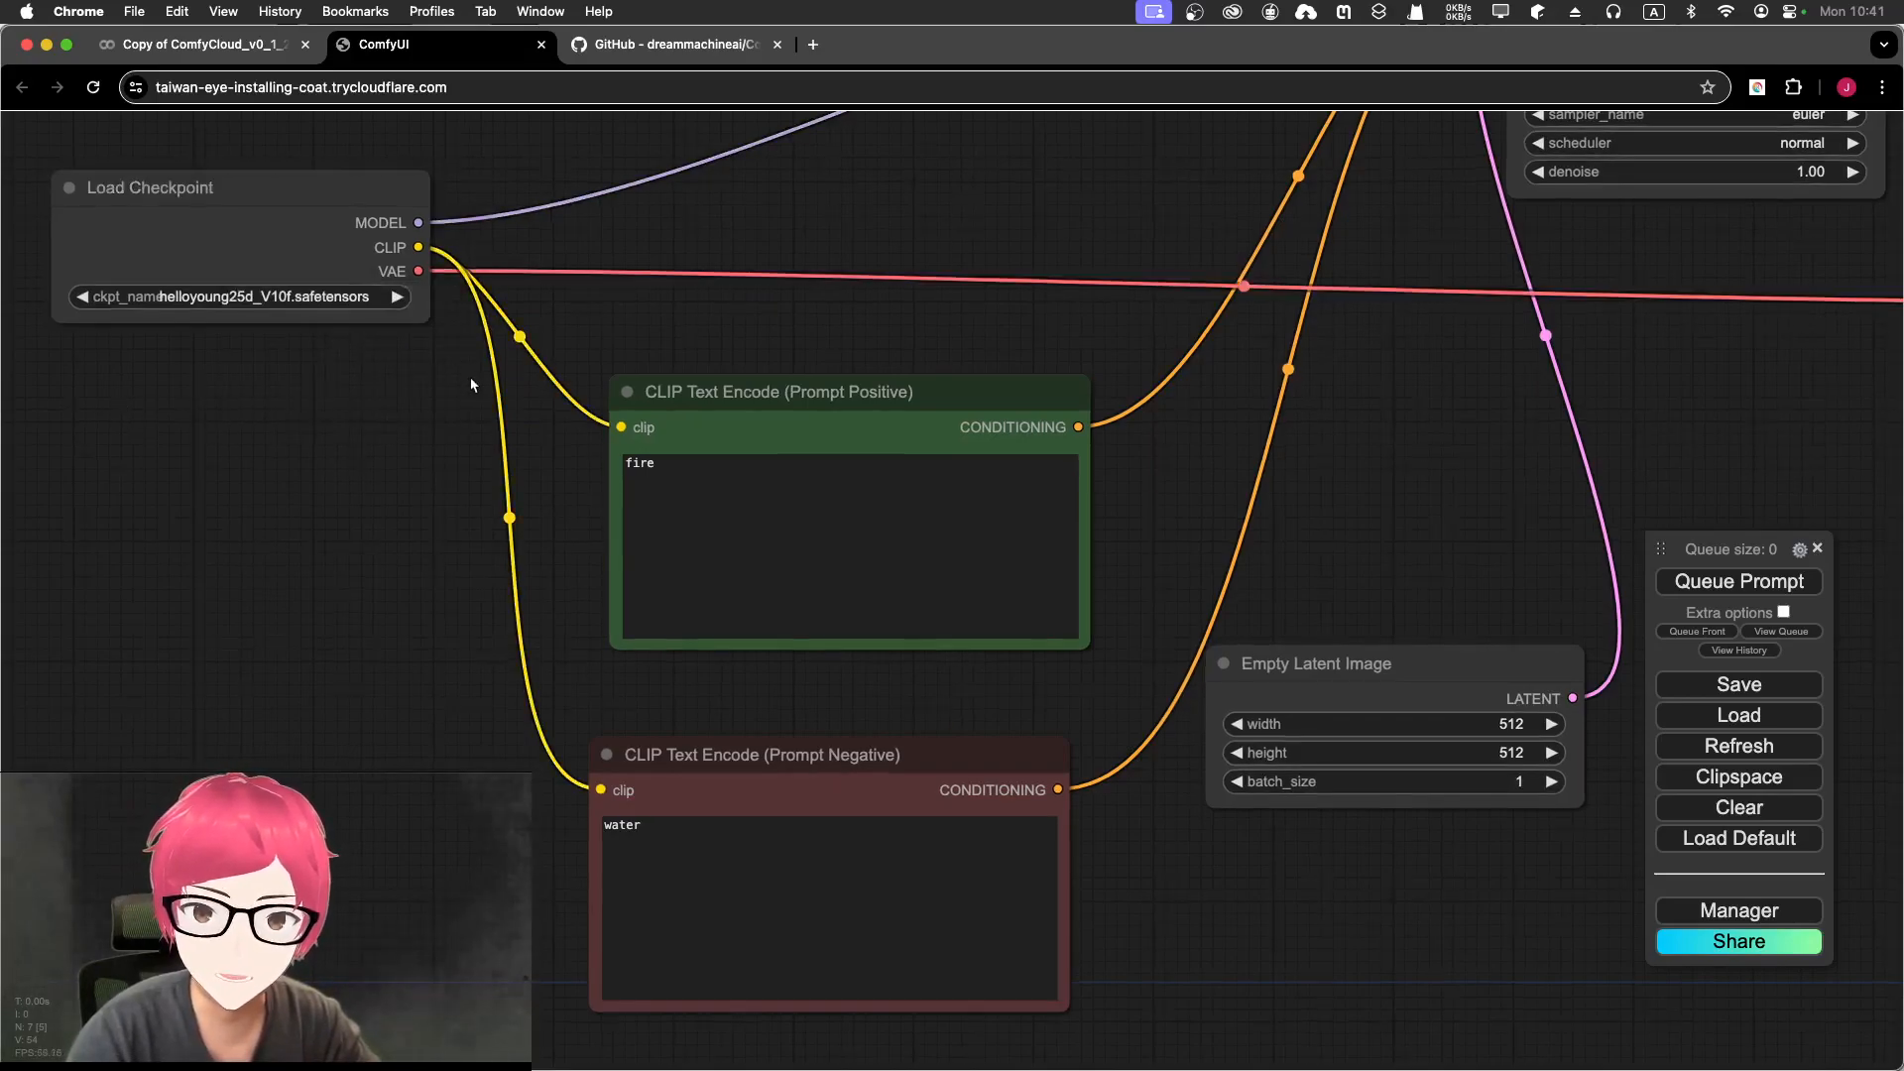
{"action": "scroll", "coordinate": [437, 476], "scroll_direction": "right", "scroll_amount": 5}
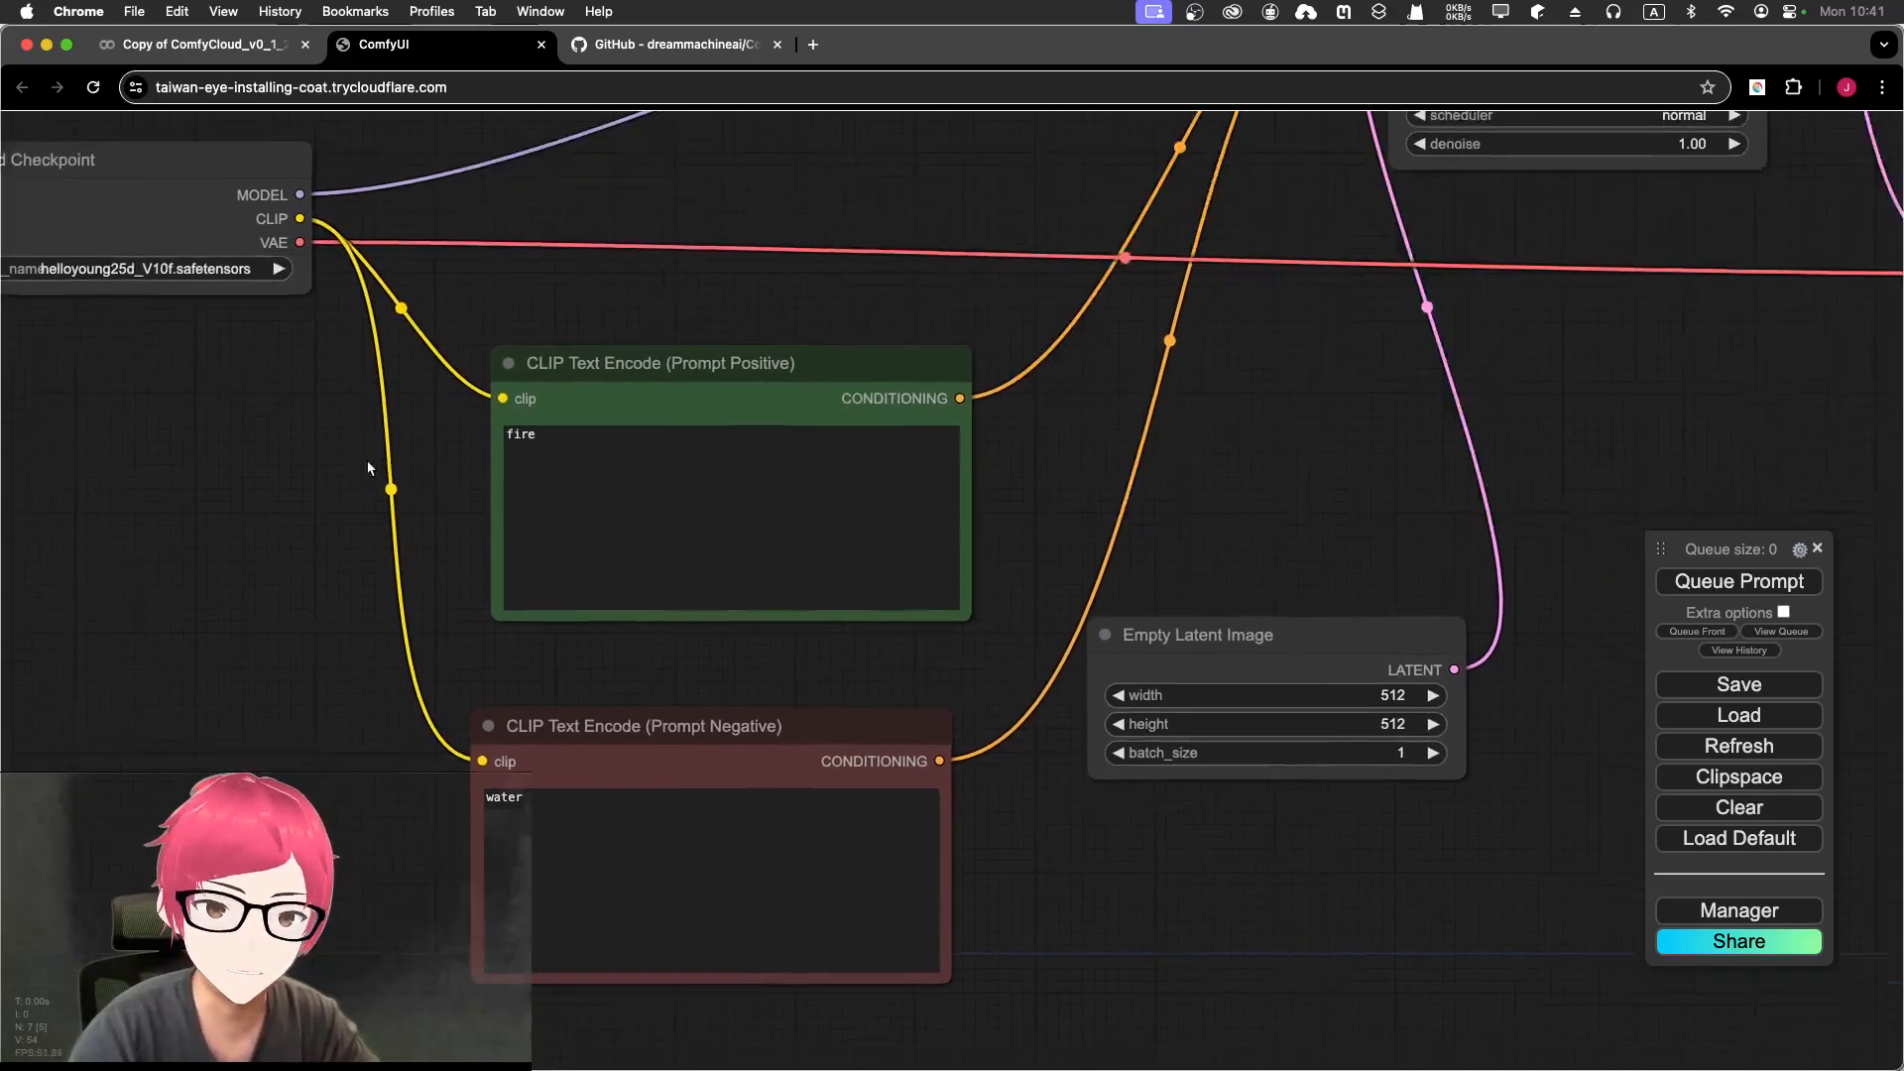
{"action": "scroll", "coordinate": [813, 437], "scroll_direction": "down", "scroll_amount": 1}
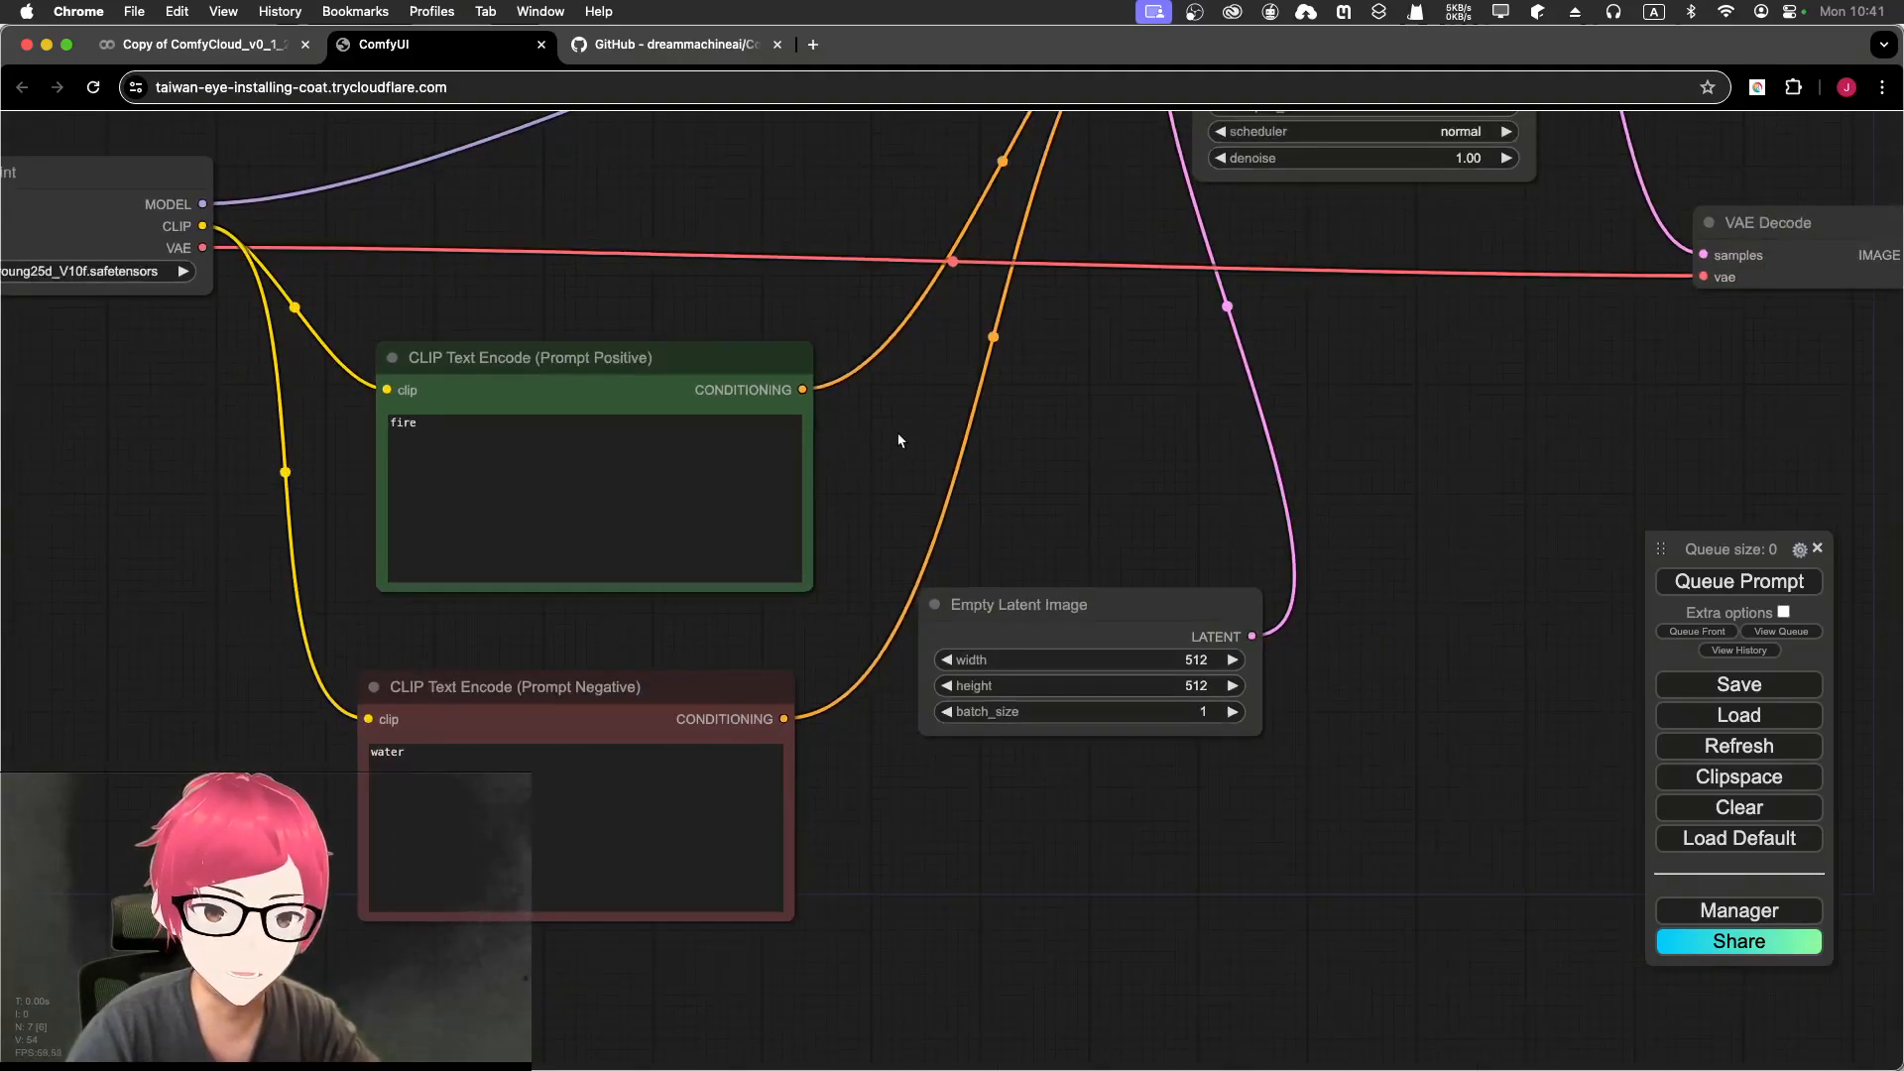
{"action": "scroll", "coordinate": [900, 441], "scroll_direction": "down", "scroll_amount": 5}
{"action": "scroll", "coordinate": [1686, 434], "scroll_direction": "up", "scroll_amount": 4}
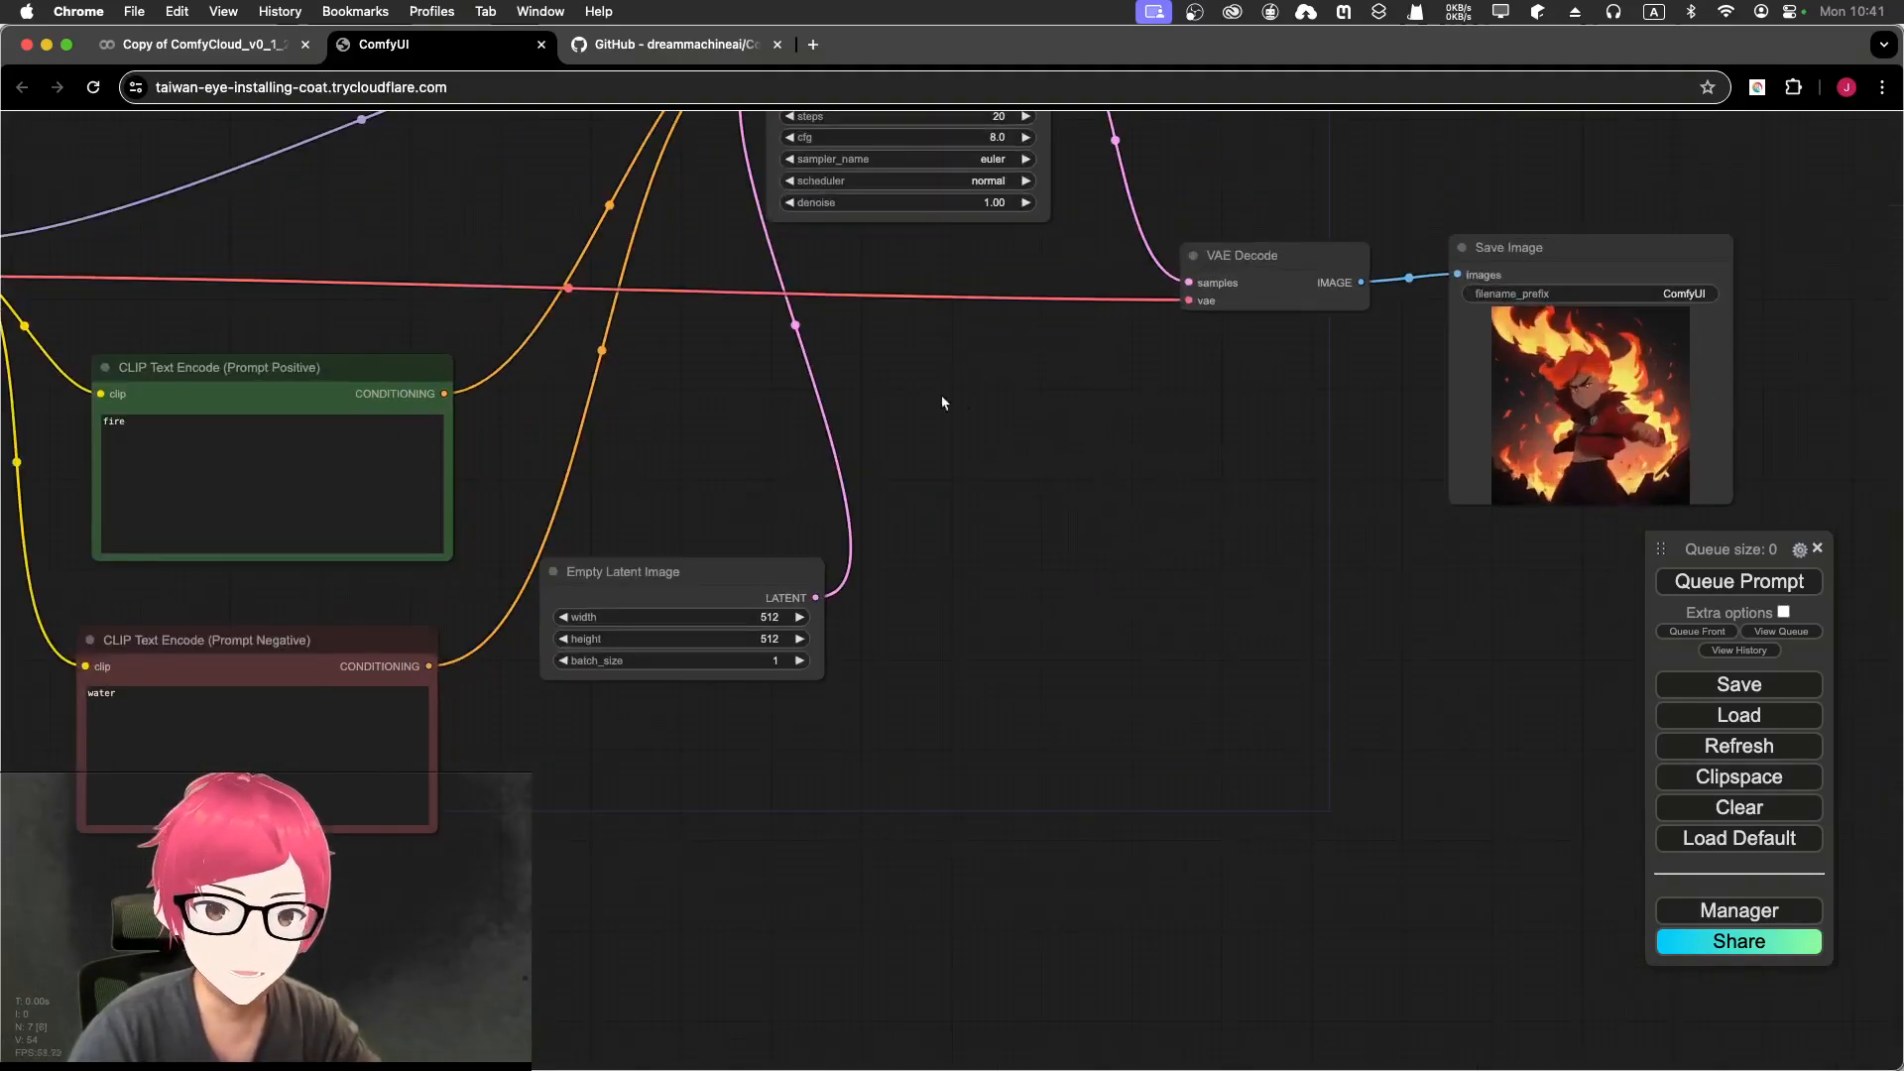
{"action": "left_click_drag", "start_coordinate": [706, 444], "coordinate": [1214, 503]}
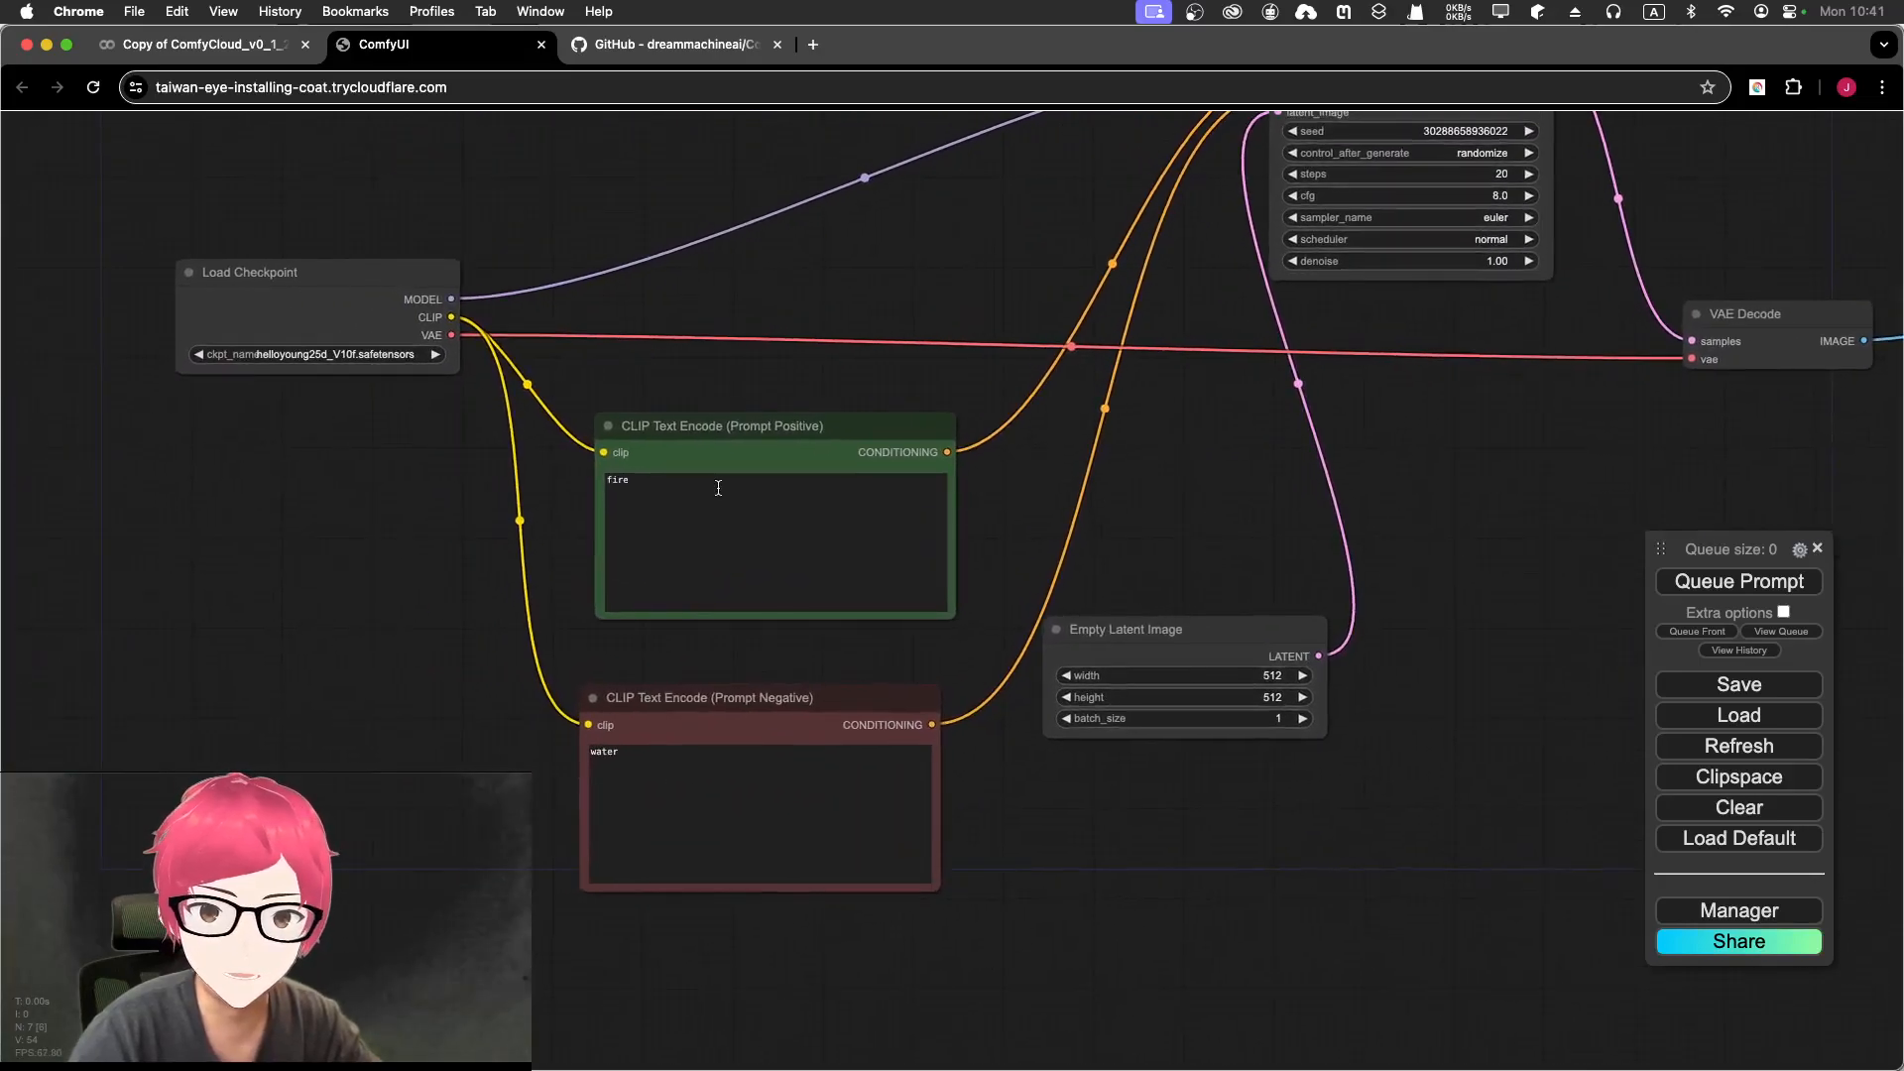
Step: Set the Load Checkpoint node's ckpt_name to sd_xl_base_1.0.safetensors
{"action": "left_click_drag", "start_coordinate": [373, 462], "coordinate": [559, 475]}
{"action": "left_click", "coordinate": [520, 367]}
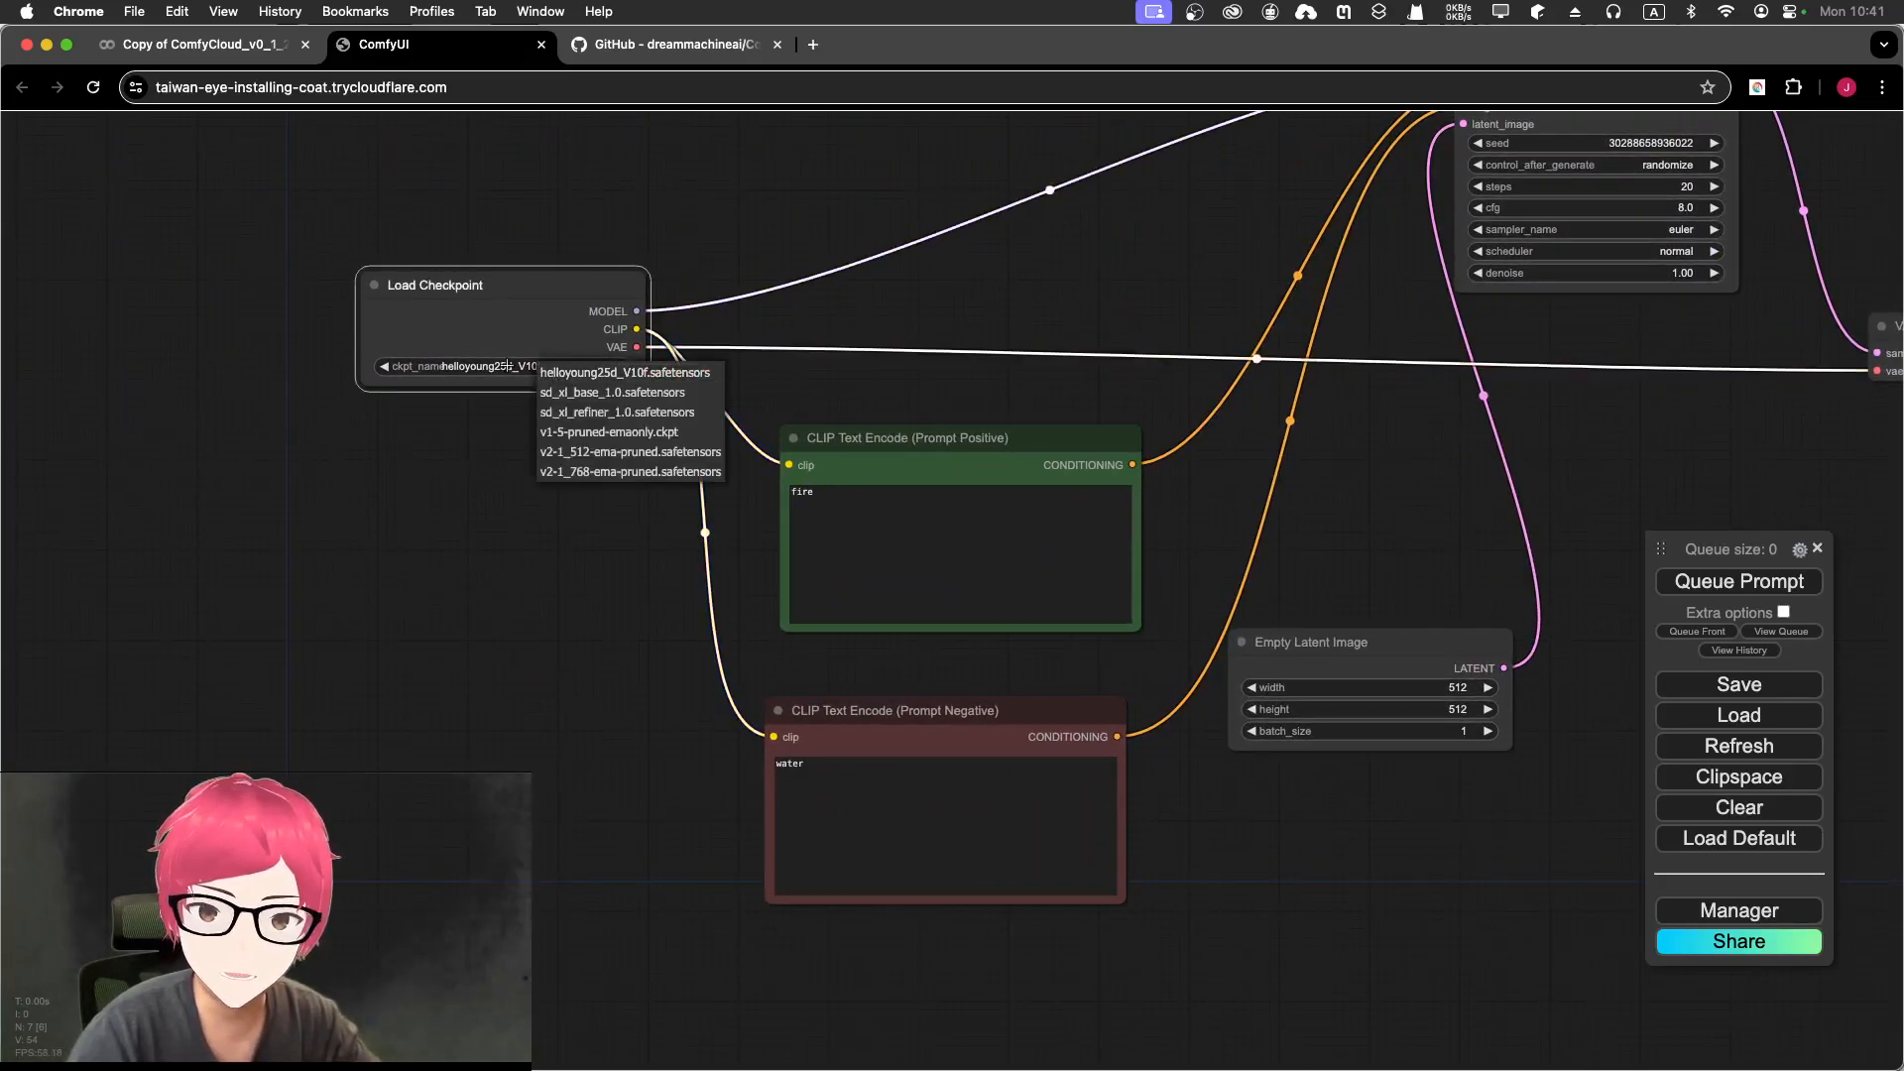
{"action": "scroll", "coordinate": [568, 355], "scroll_direction": "up", "scroll_amount": 8}
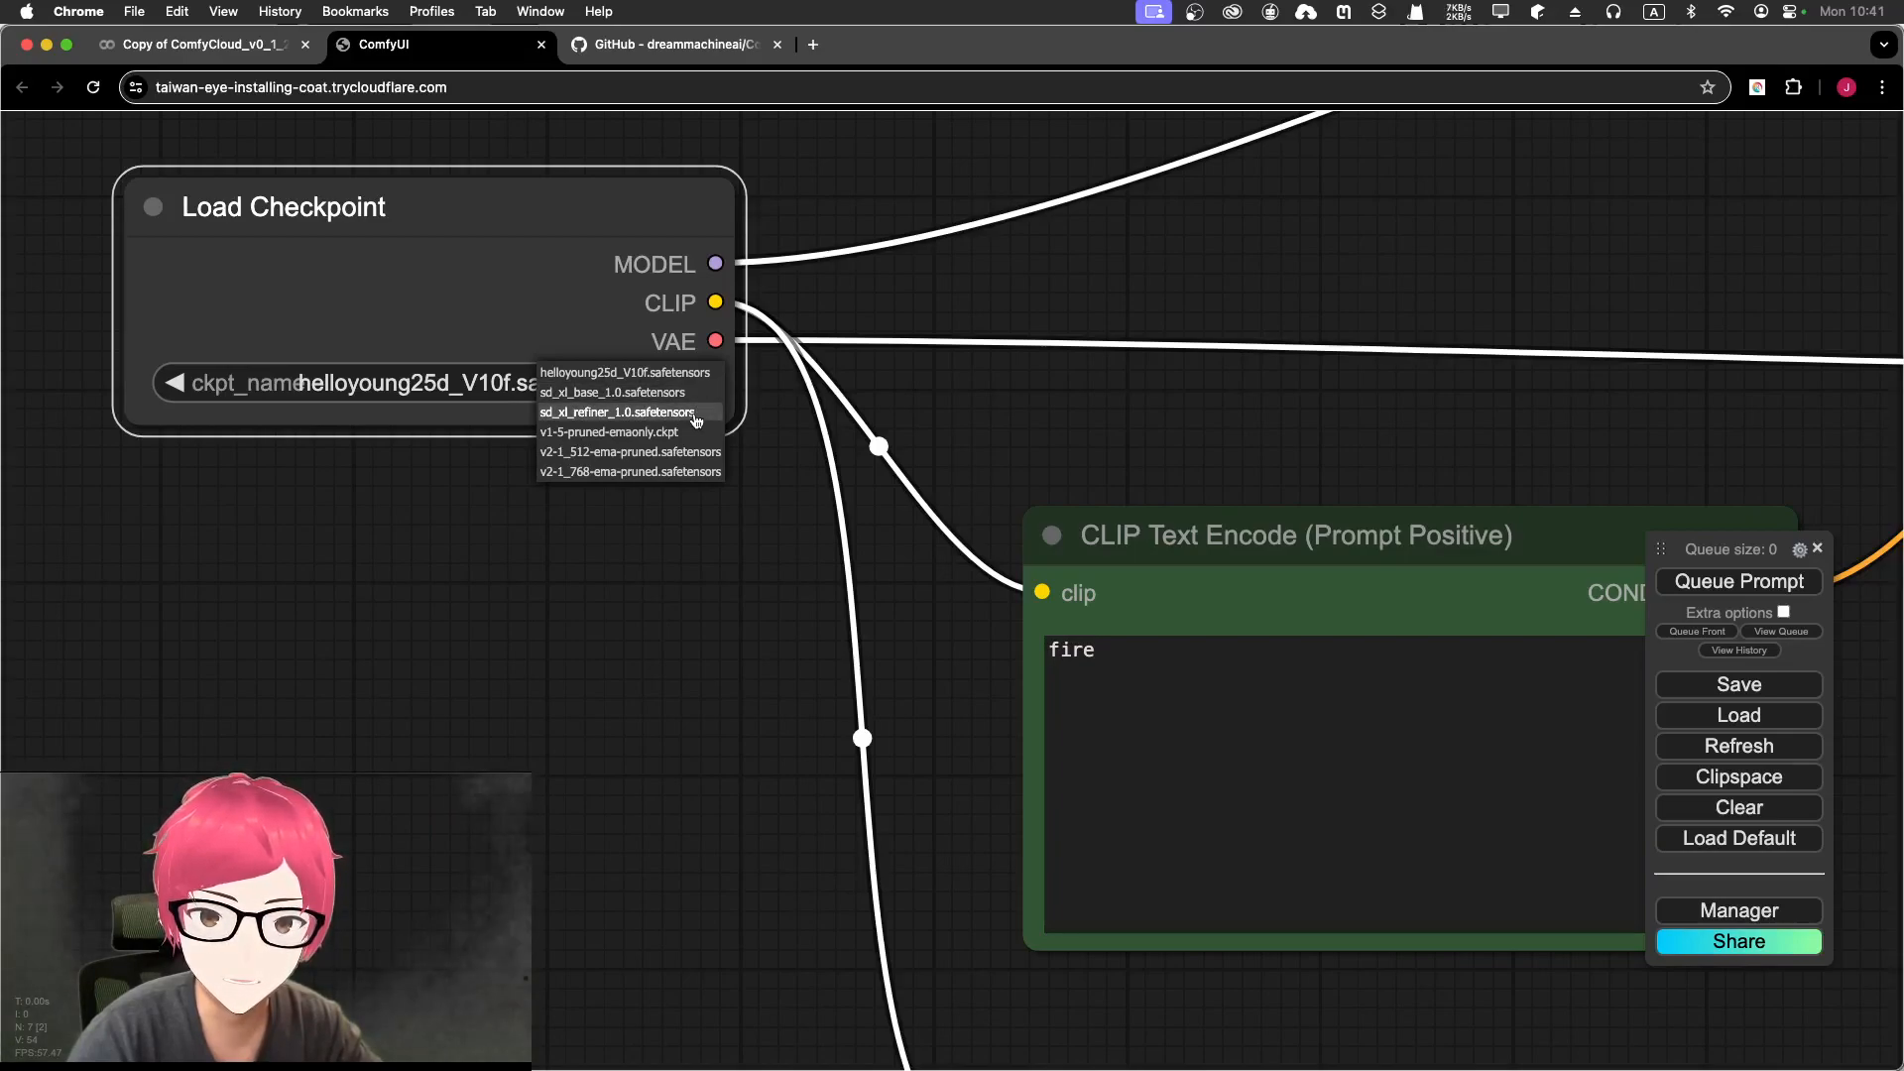
{"action": "scroll", "coordinate": [693, 419], "scroll_direction": "down", "scroll_amount": 1}
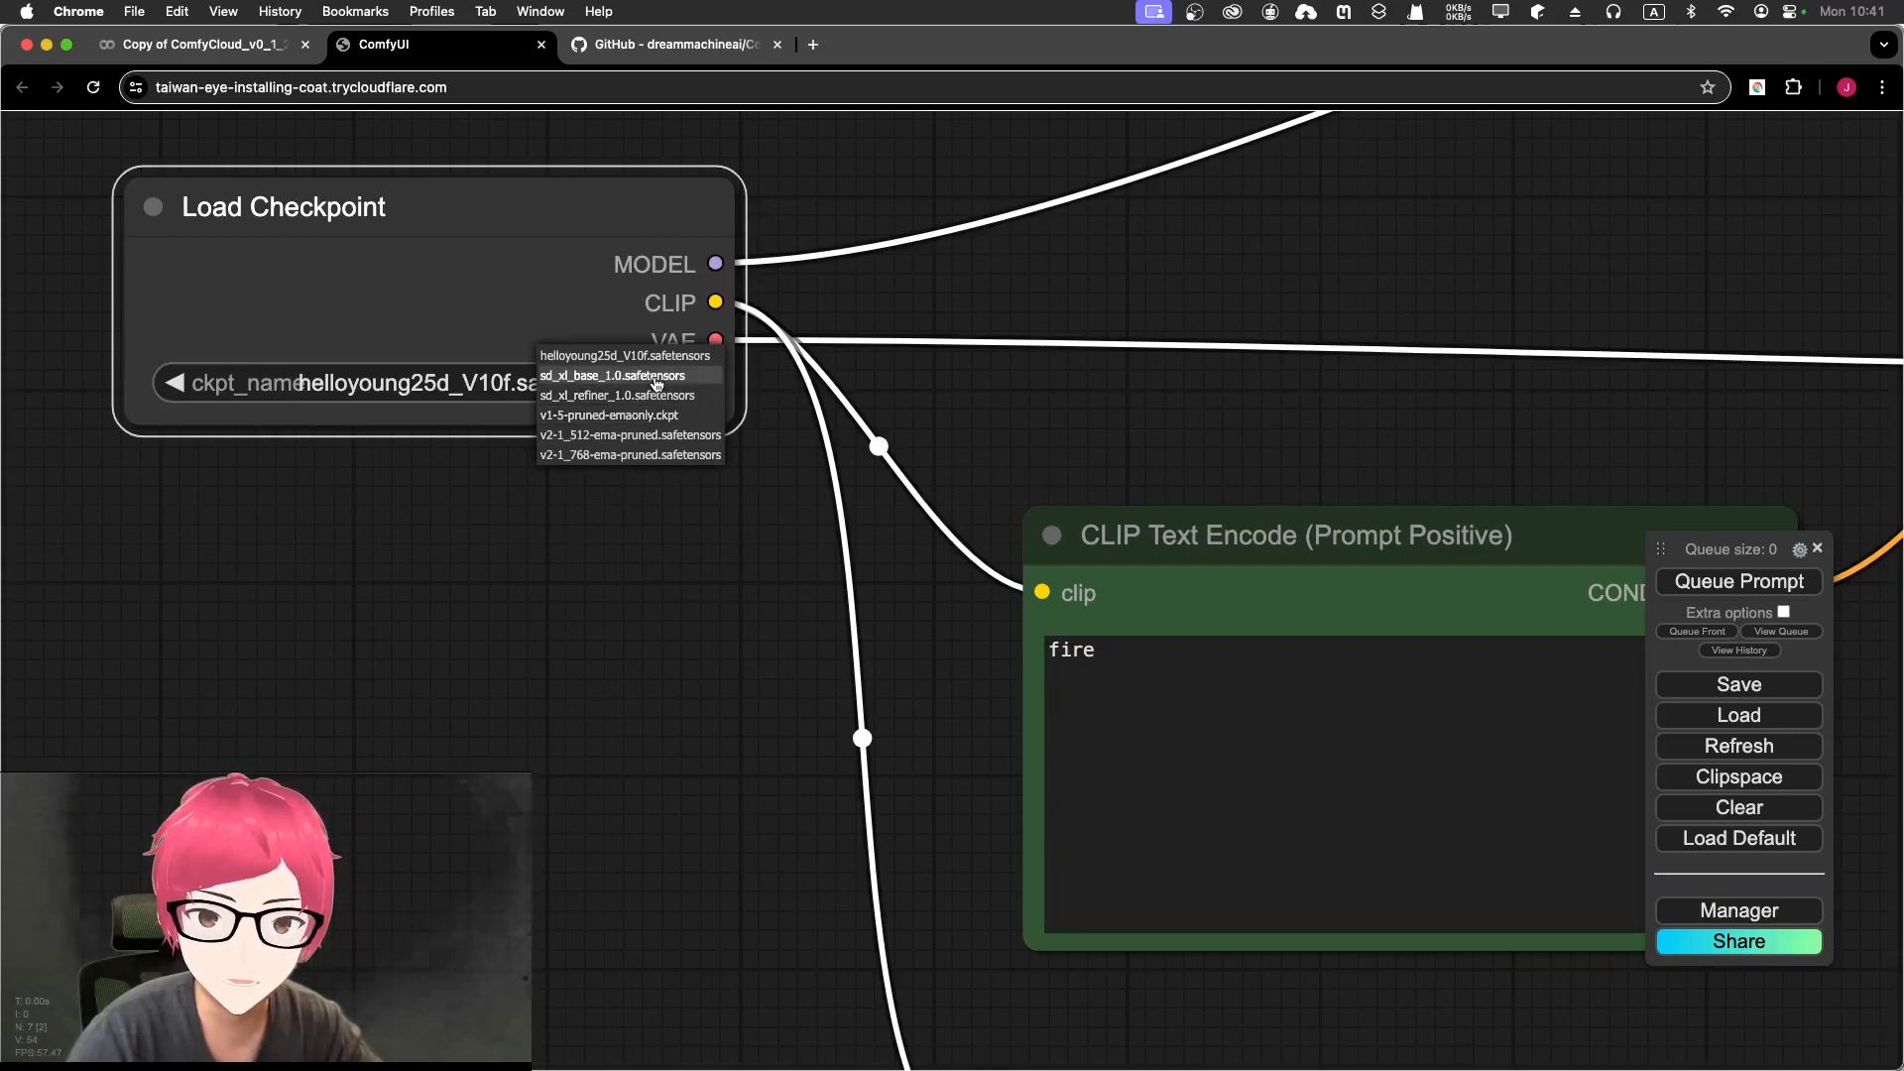
{"action": "left_click", "coordinate": [657, 385]}
Step: Queue the workflow to generate an image from the positive prompt "fire" with the sd_xl_base_1.0 checkpoint
{"action": "left_click", "coordinate": [1207, 719]}
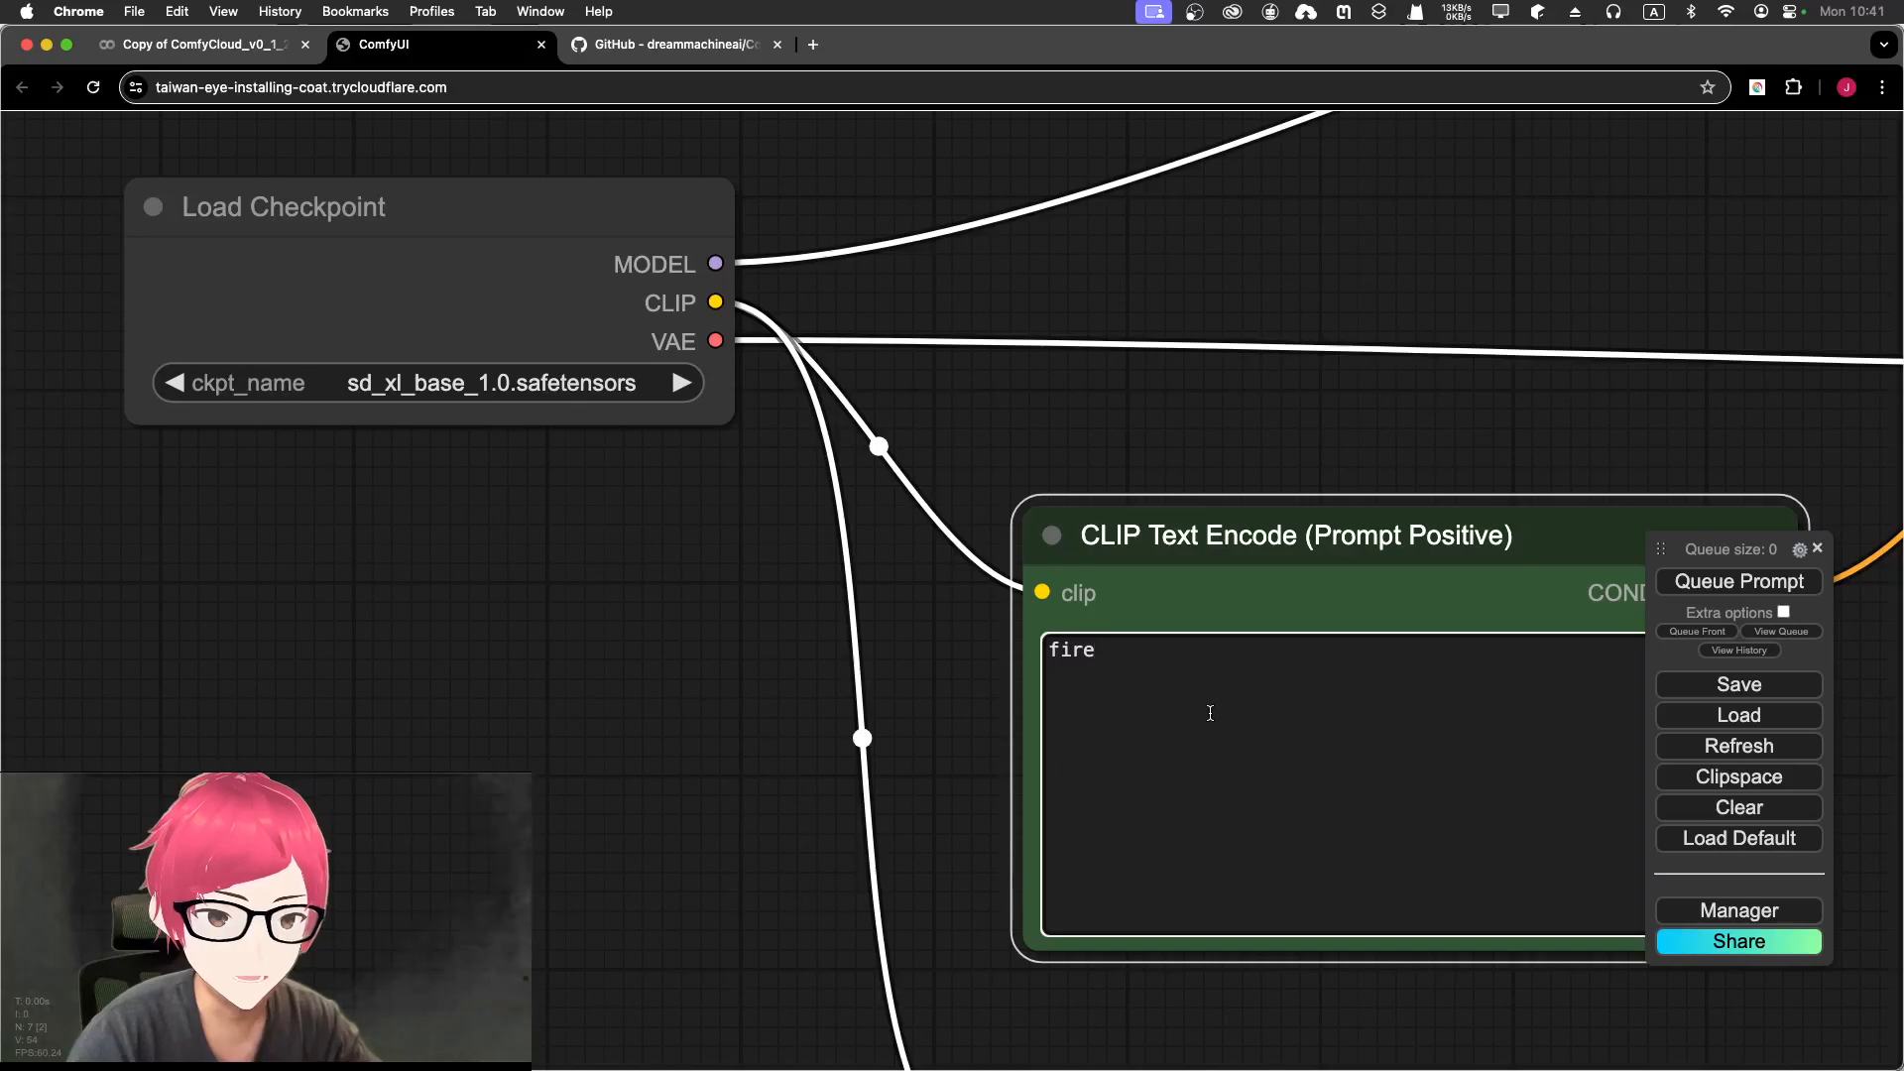
{"action": "scroll", "coordinate": [1203, 480], "scroll_direction": "down", "scroll_amount": 5}
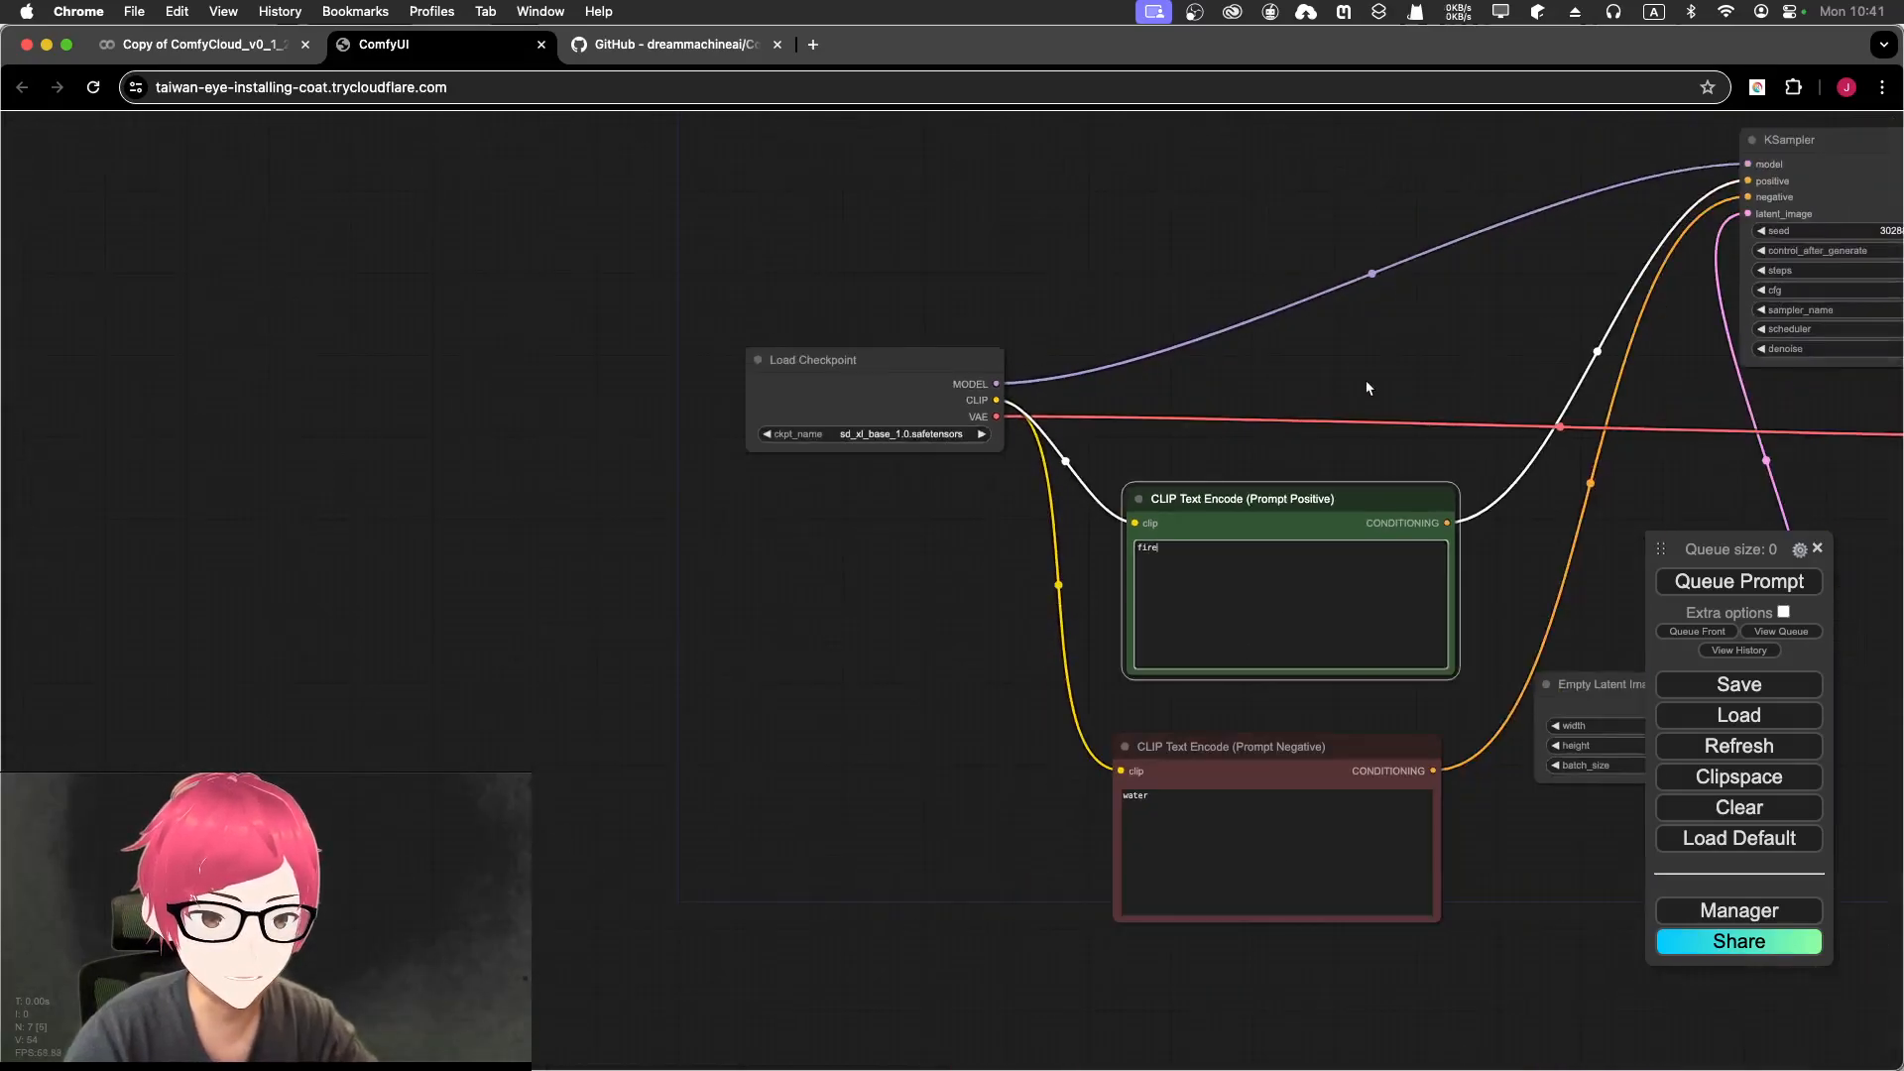
{"action": "left_click_drag", "start_coordinate": [731, 431], "coordinate": [735, 394]}
{"action": "left_click_drag", "start_coordinate": [1400, 450], "coordinate": [1332, 459]}
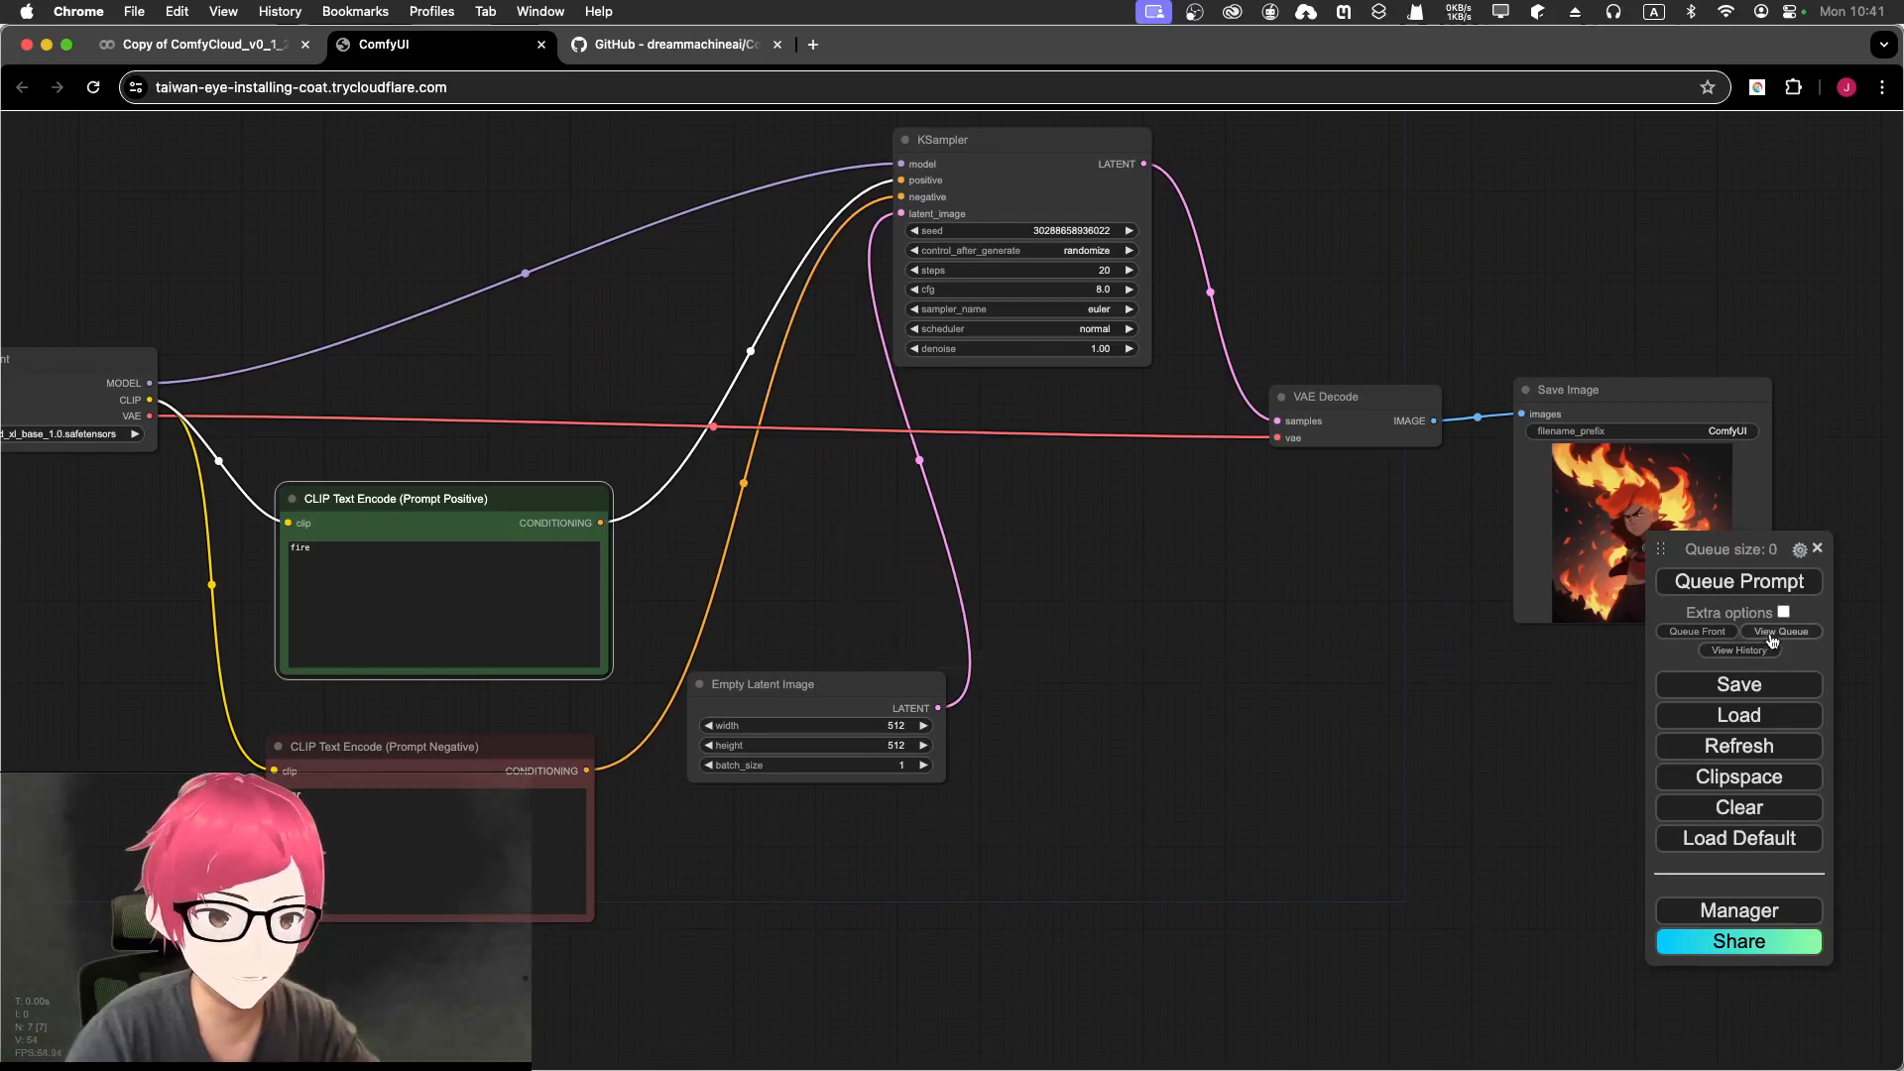
{"action": "left_click", "coordinate": [345, 542]}
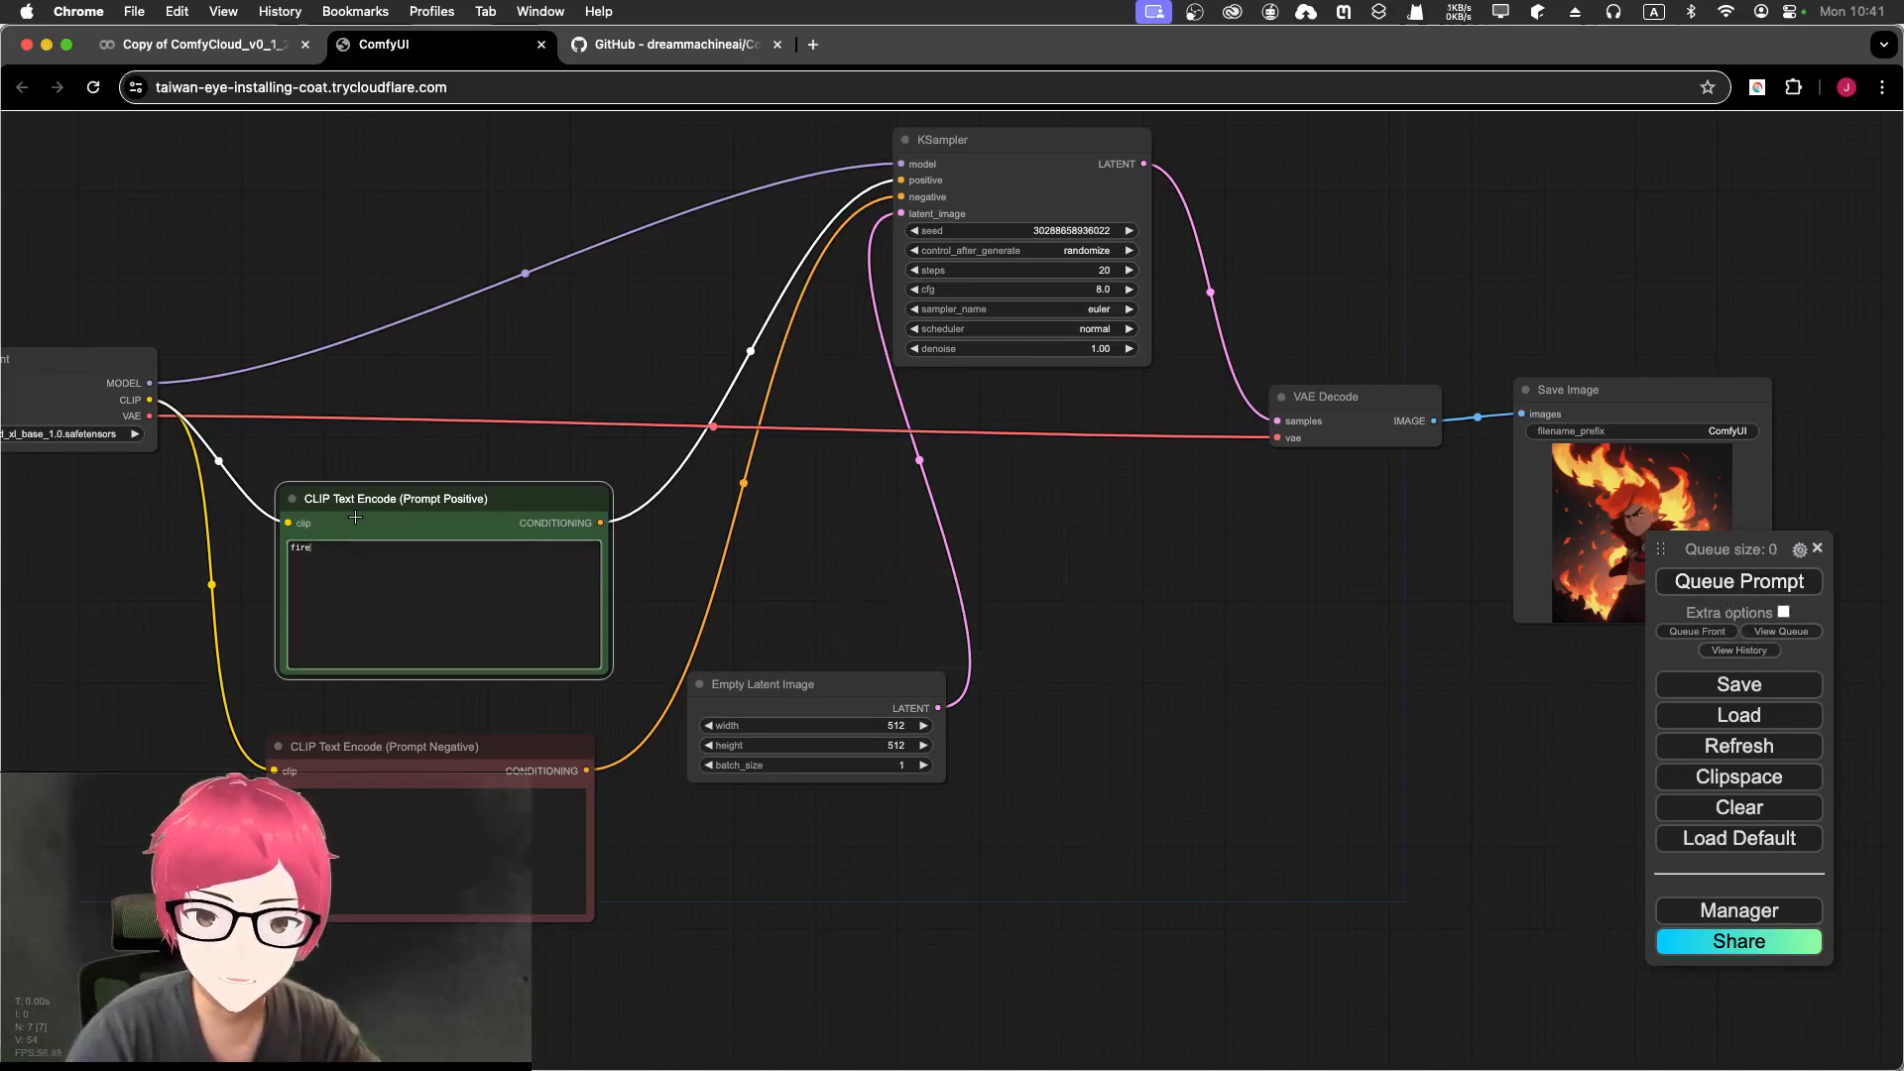
{"action": "scroll", "coordinate": [236, 518], "scroll_direction": "up", "scroll_amount": 4}
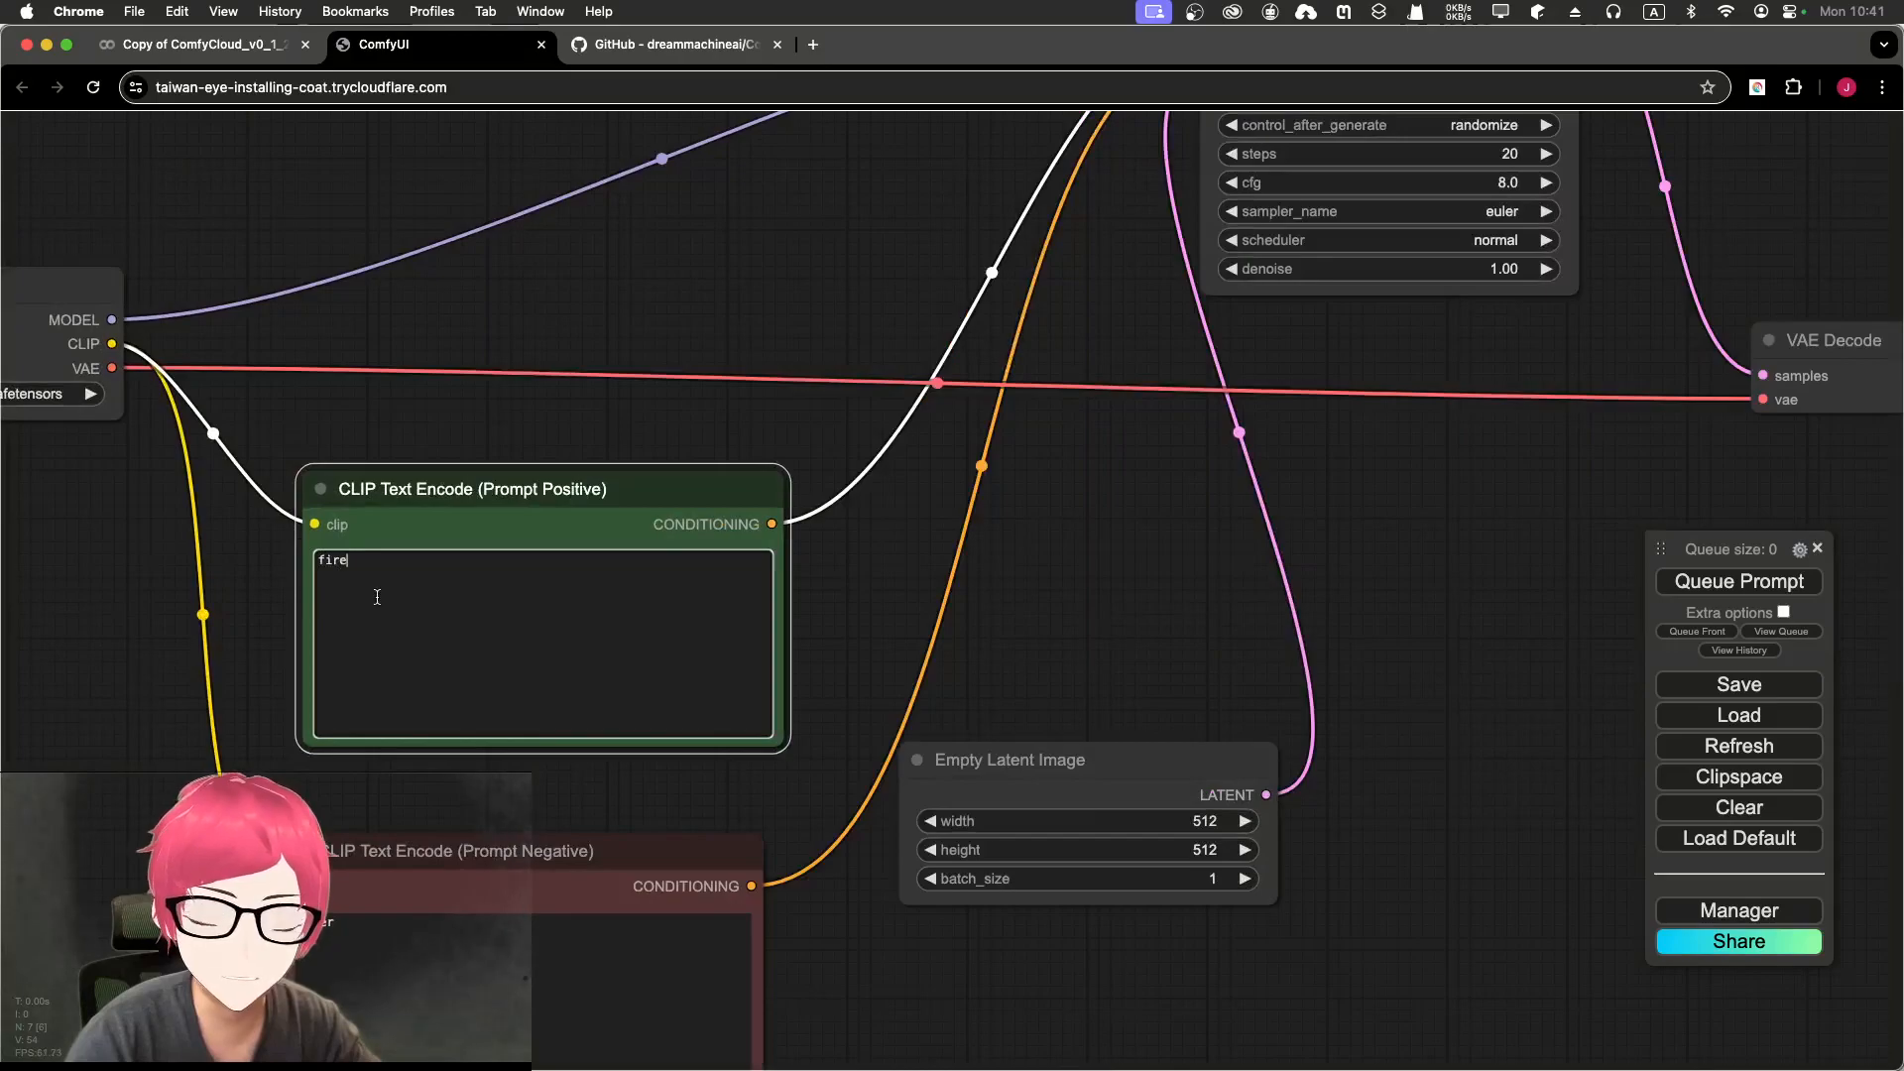
{"action": "scroll", "coordinate": [915, 605], "scroll_direction": "down", "scroll_amount": 3}
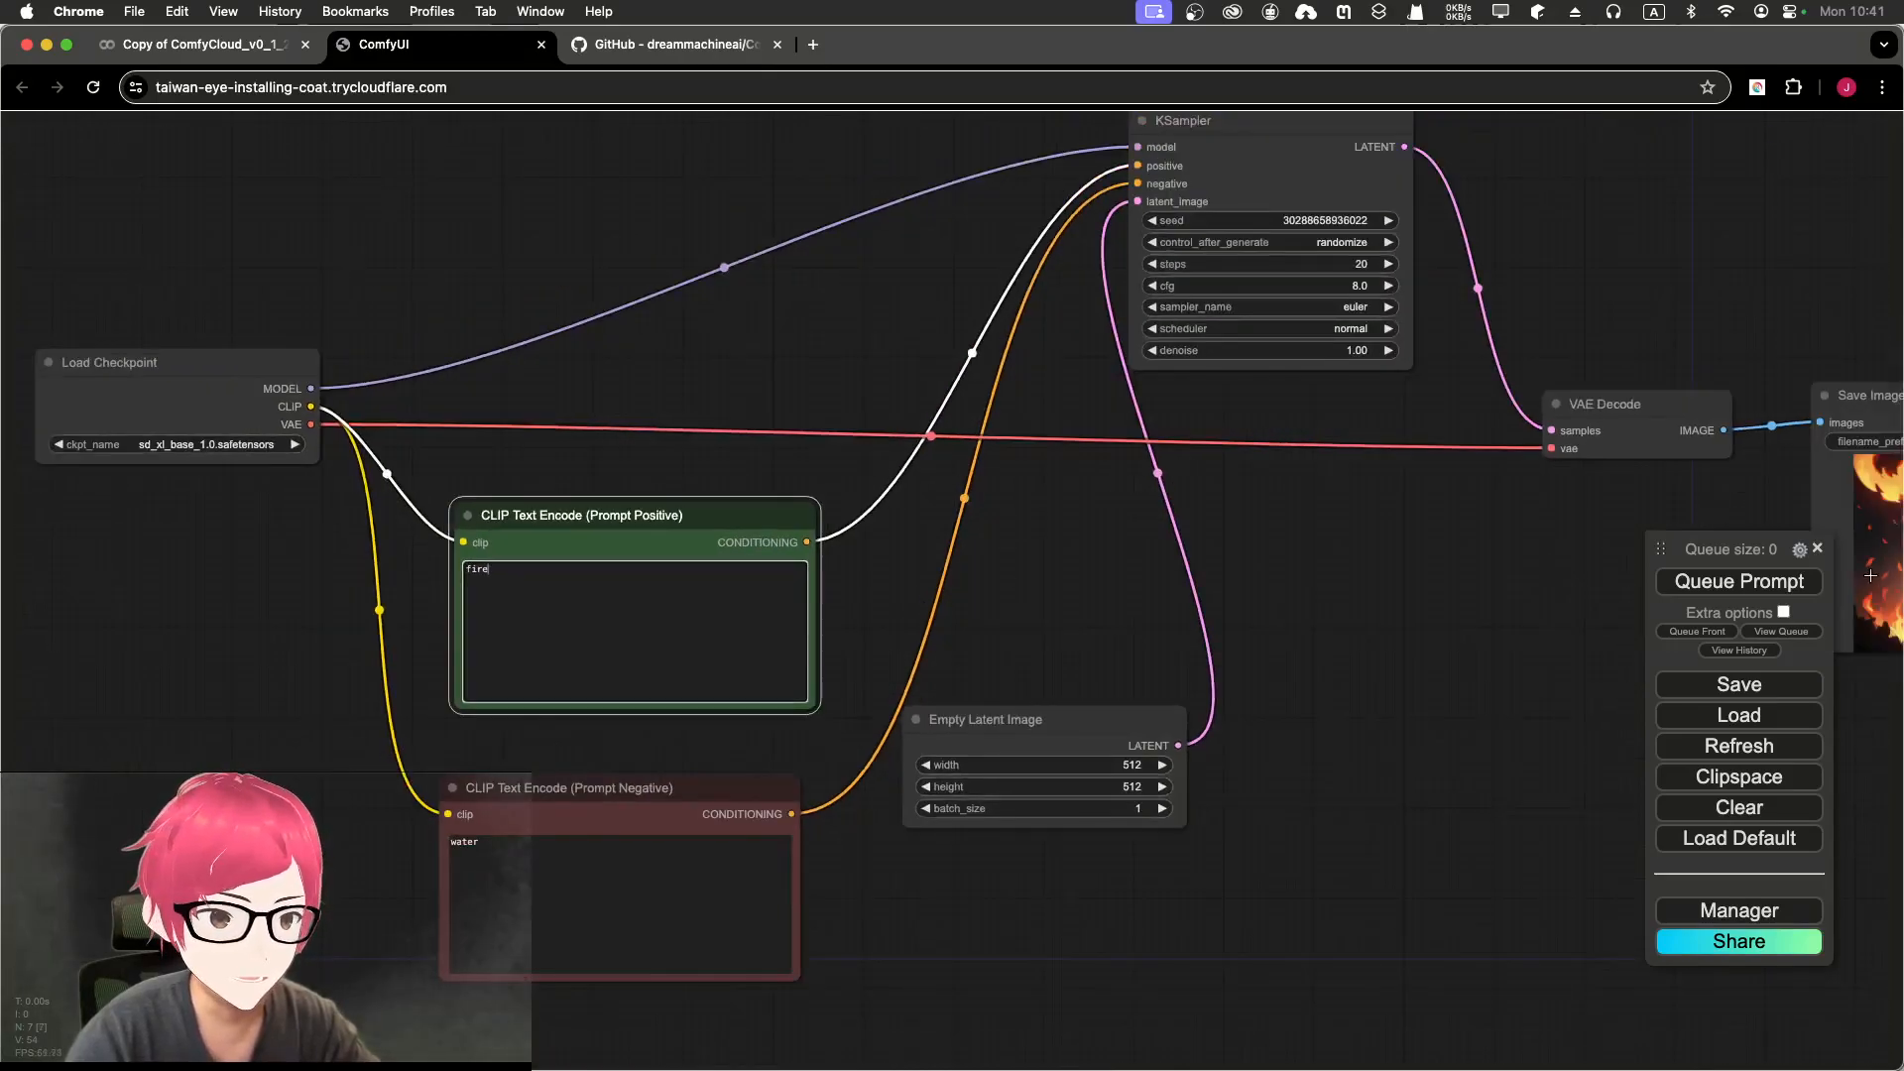
{"action": "left_click", "coordinate": [1690, 589]}
{"action": "left_click", "coordinate": [1691, 589]}
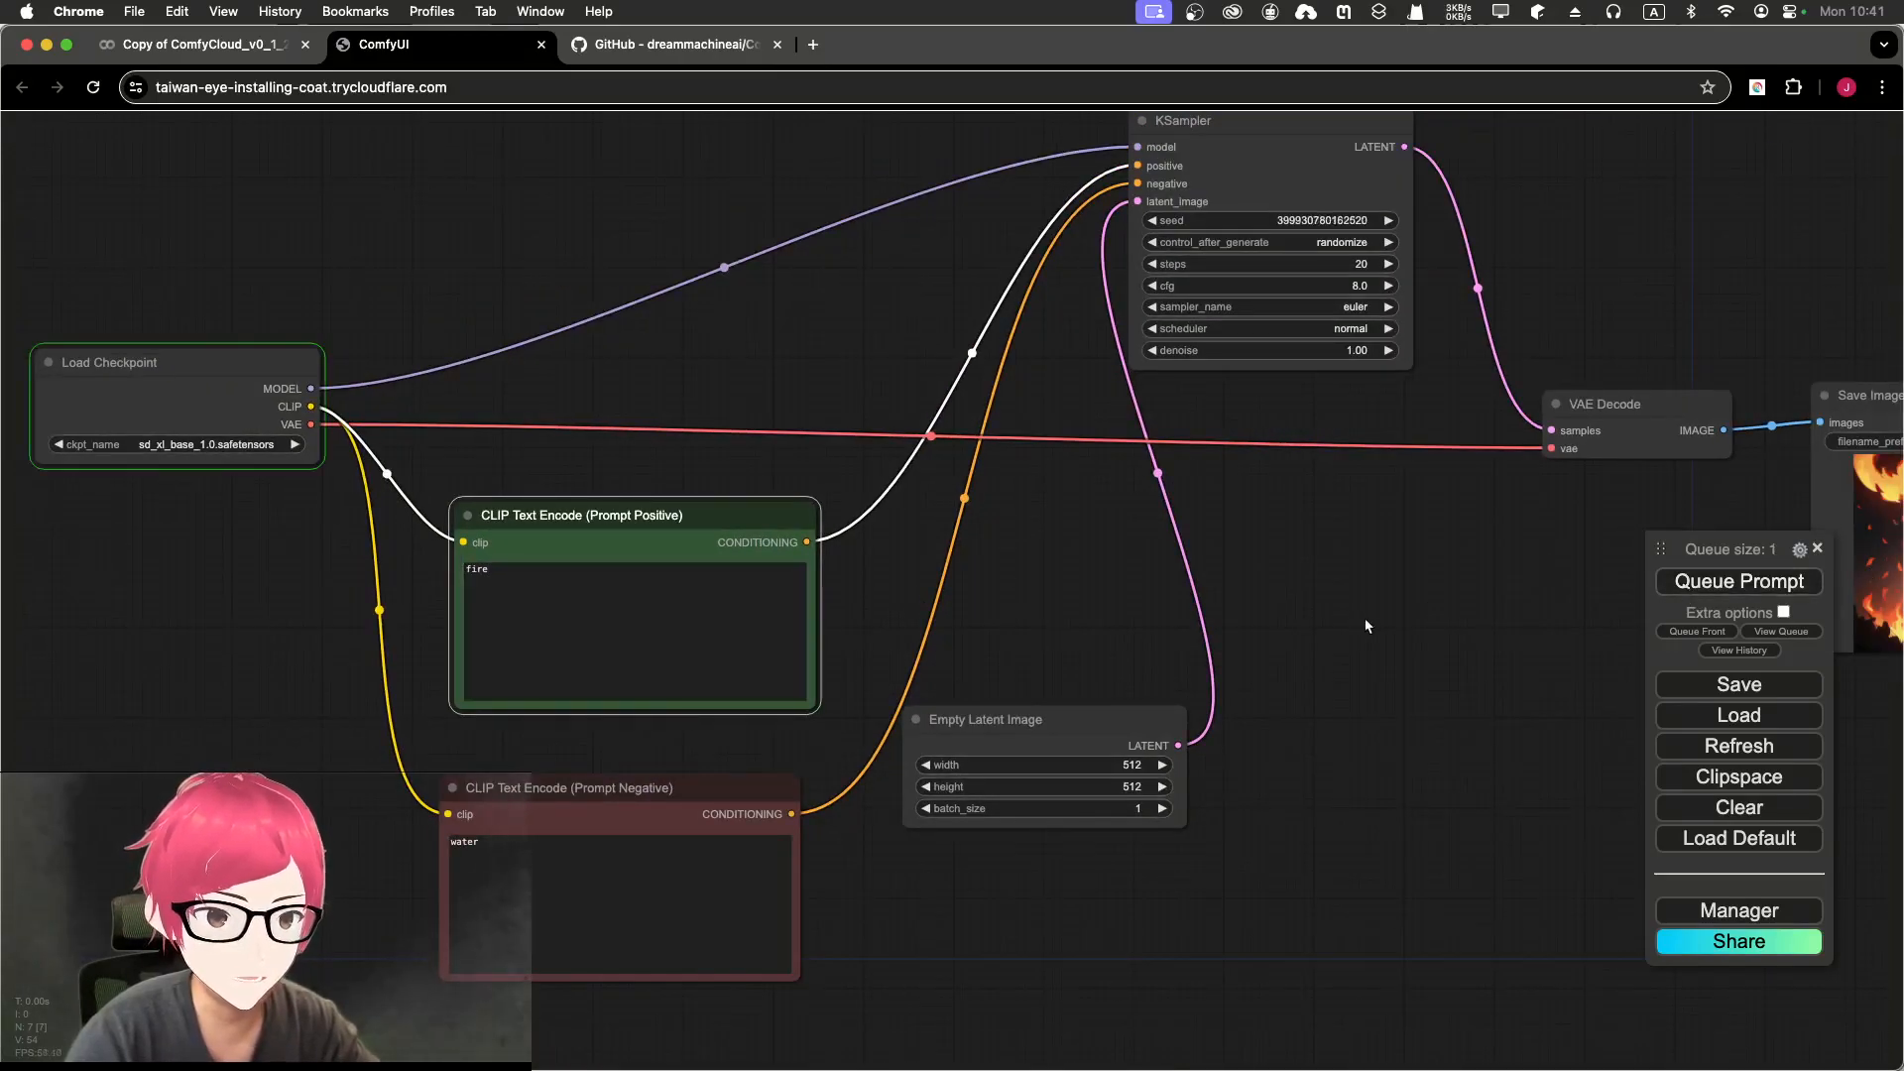
Step: Follow the run from Load Checkpoint through KSampler and examine the generated image in Save Image
{"action": "left_click_drag", "start_coordinate": [682, 387], "coordinate": [963, 395]}
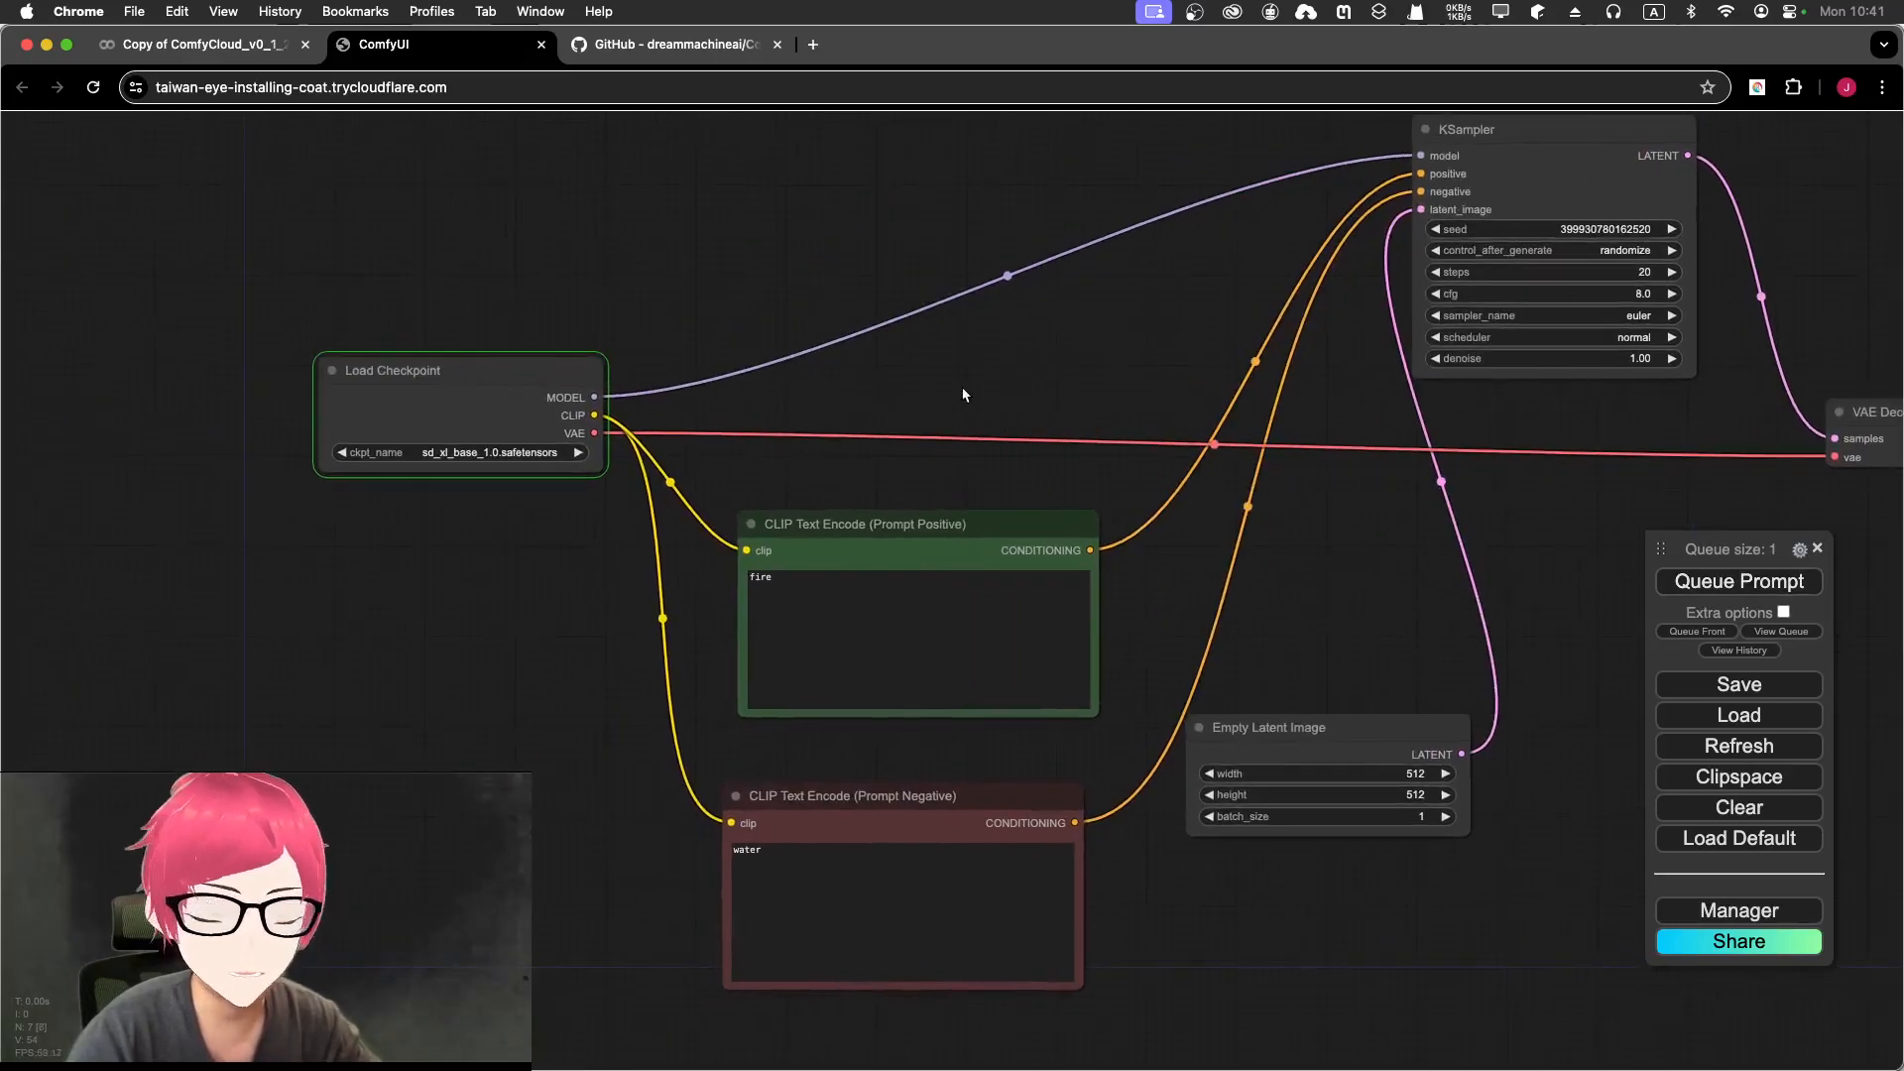
{"action": "scroll", "coordinate": [487, 343], "scroll_direction": "up", "scroll_amount": 7}
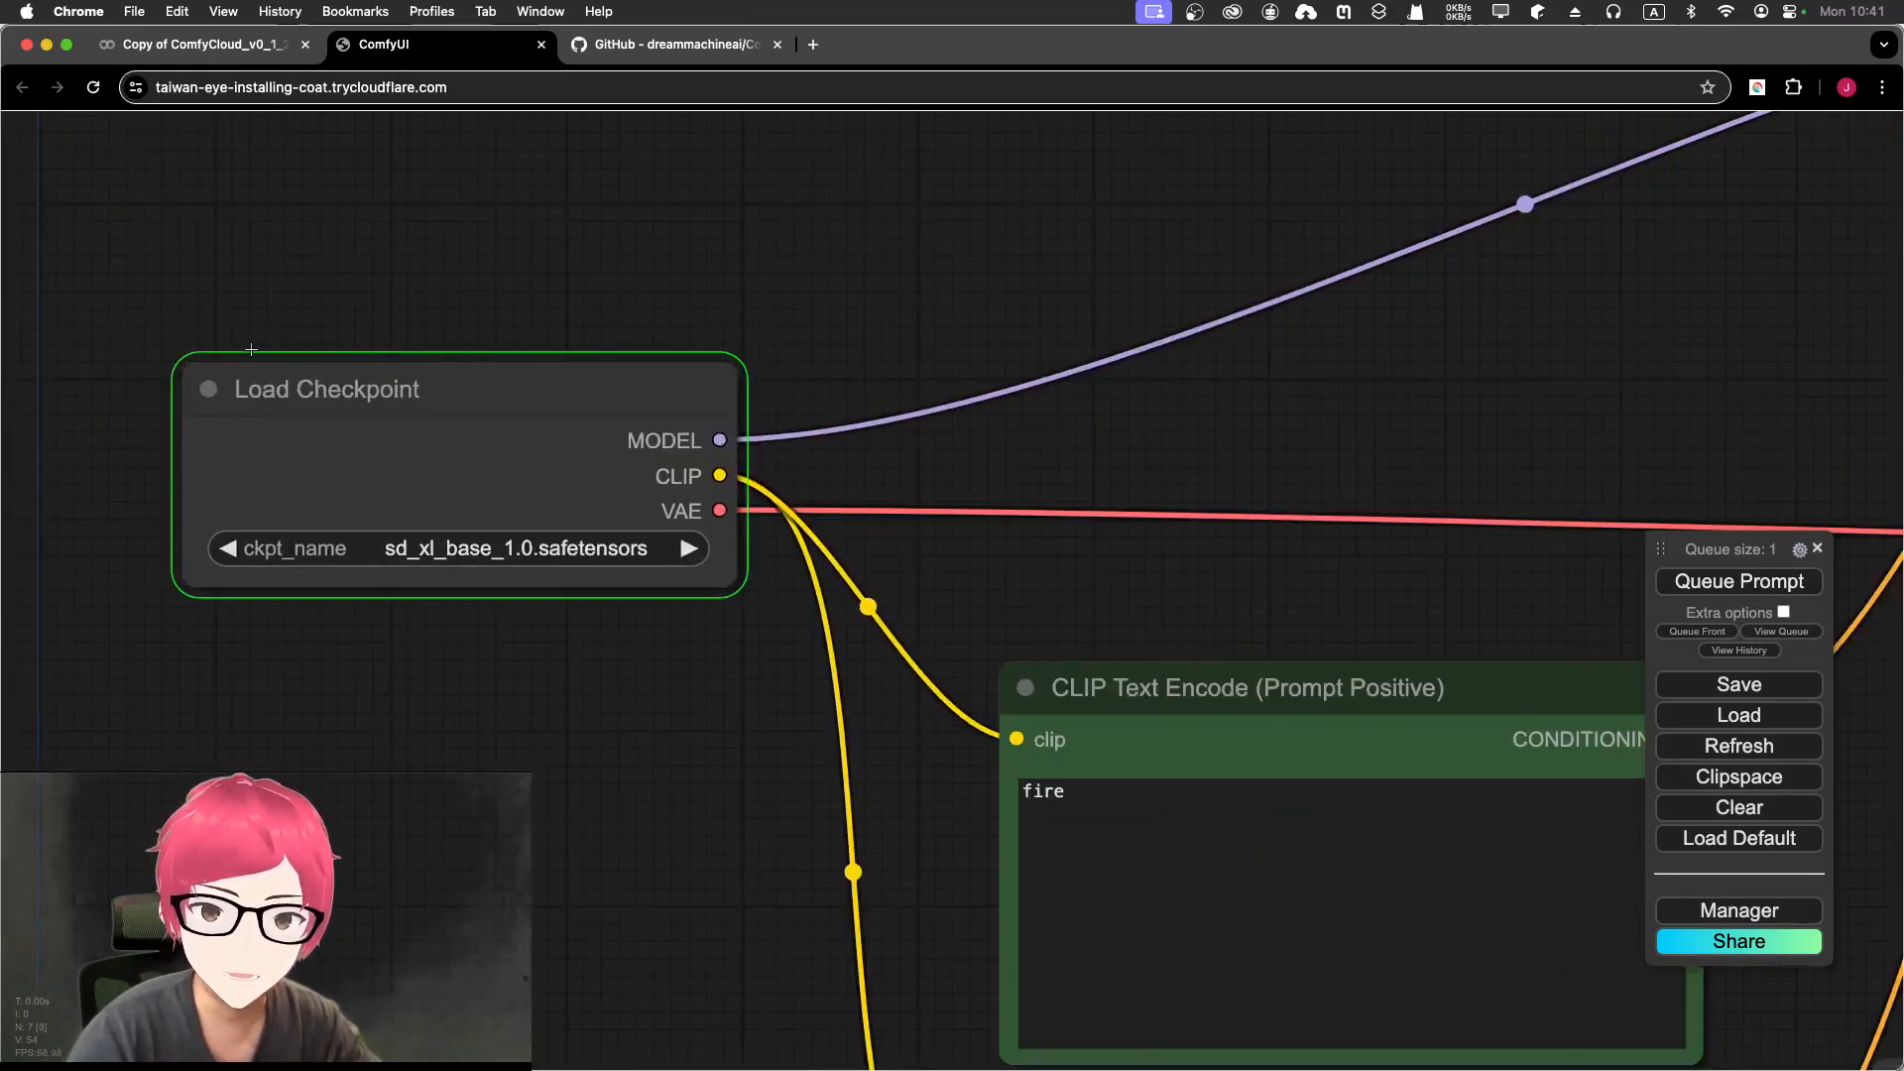
{"action": "scroll", "coordinate": [190, 334], "scroll_direction": "up", "scroll_amount": 4}
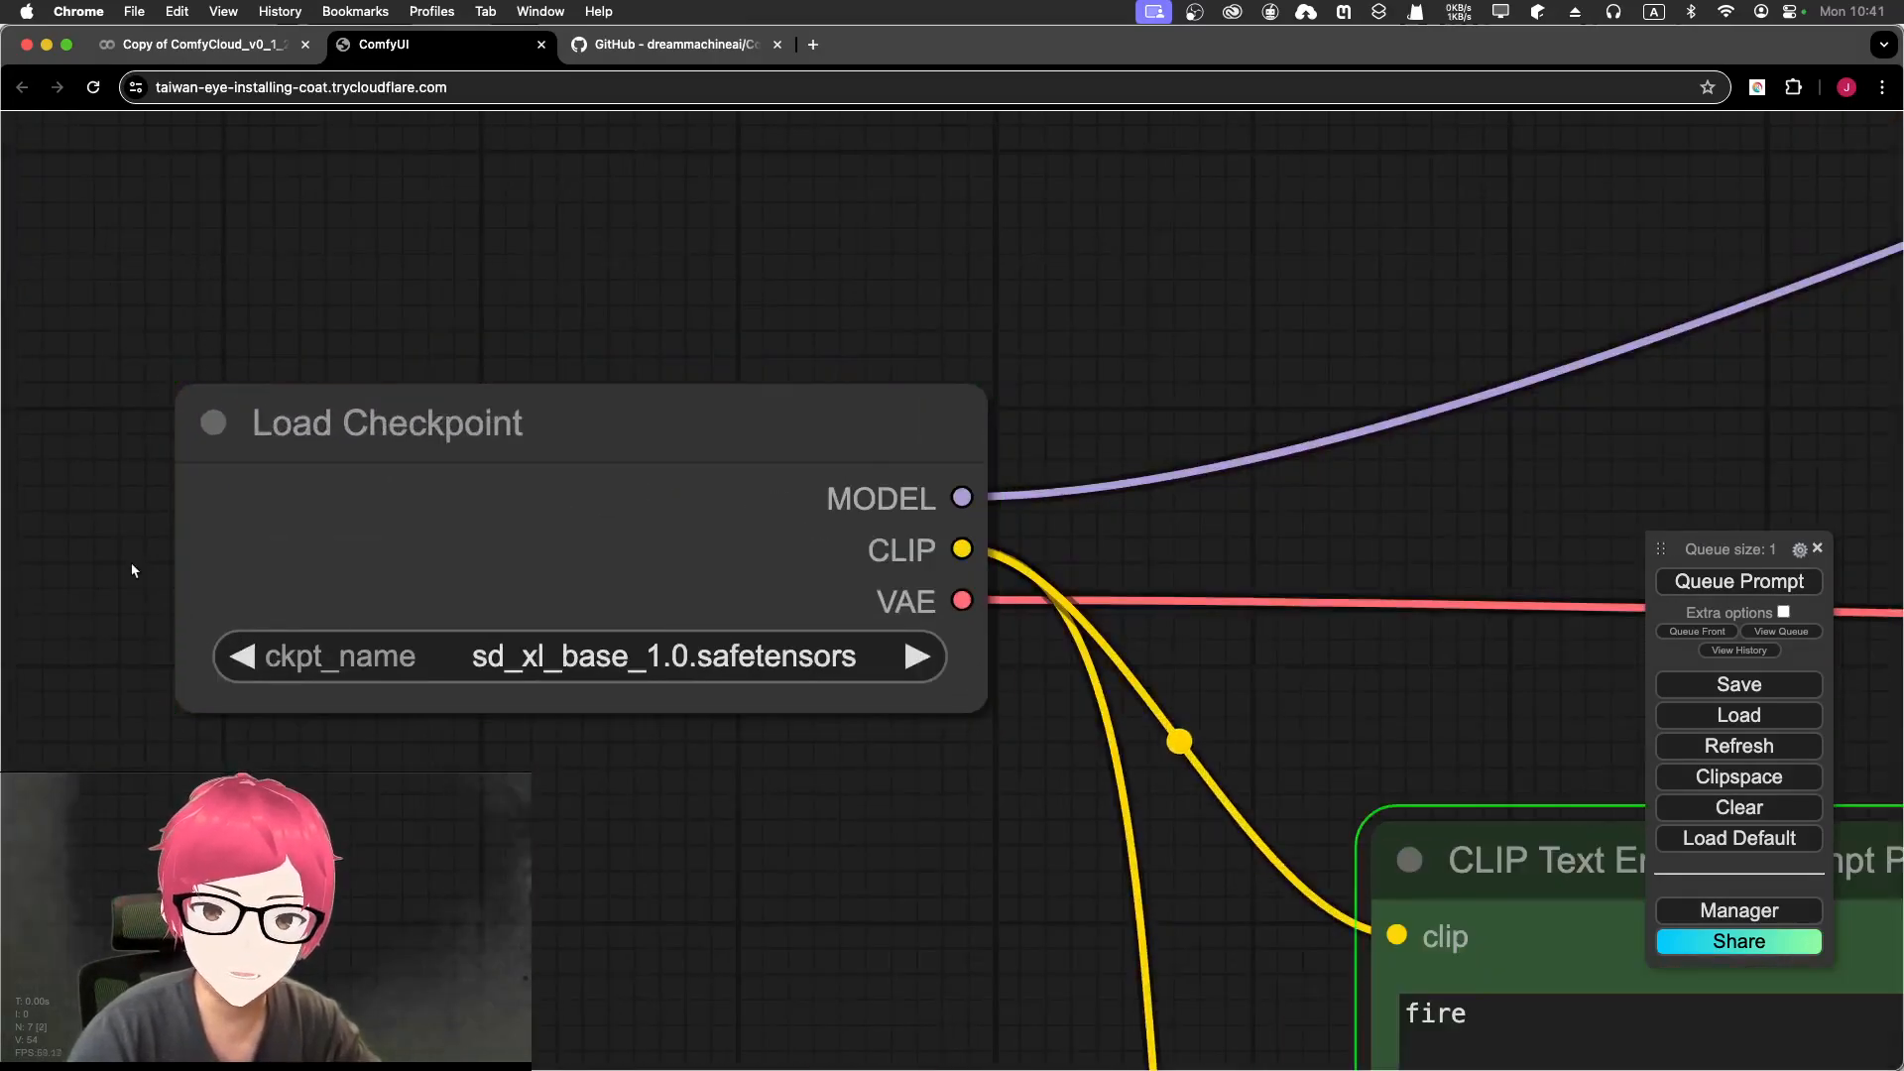
{"action": "scroll", "coordinate": [622, 716], "scroll_direction": "down", "scroll_amount": 10}
{"action": "scroll", "coordinate": [1137, 676], "scroll_direction": "down", "scroll_amount": 1}
{"action": "left_click_drag", "start_coordinate": [1138, 676], "coordinate": [526, 506]}
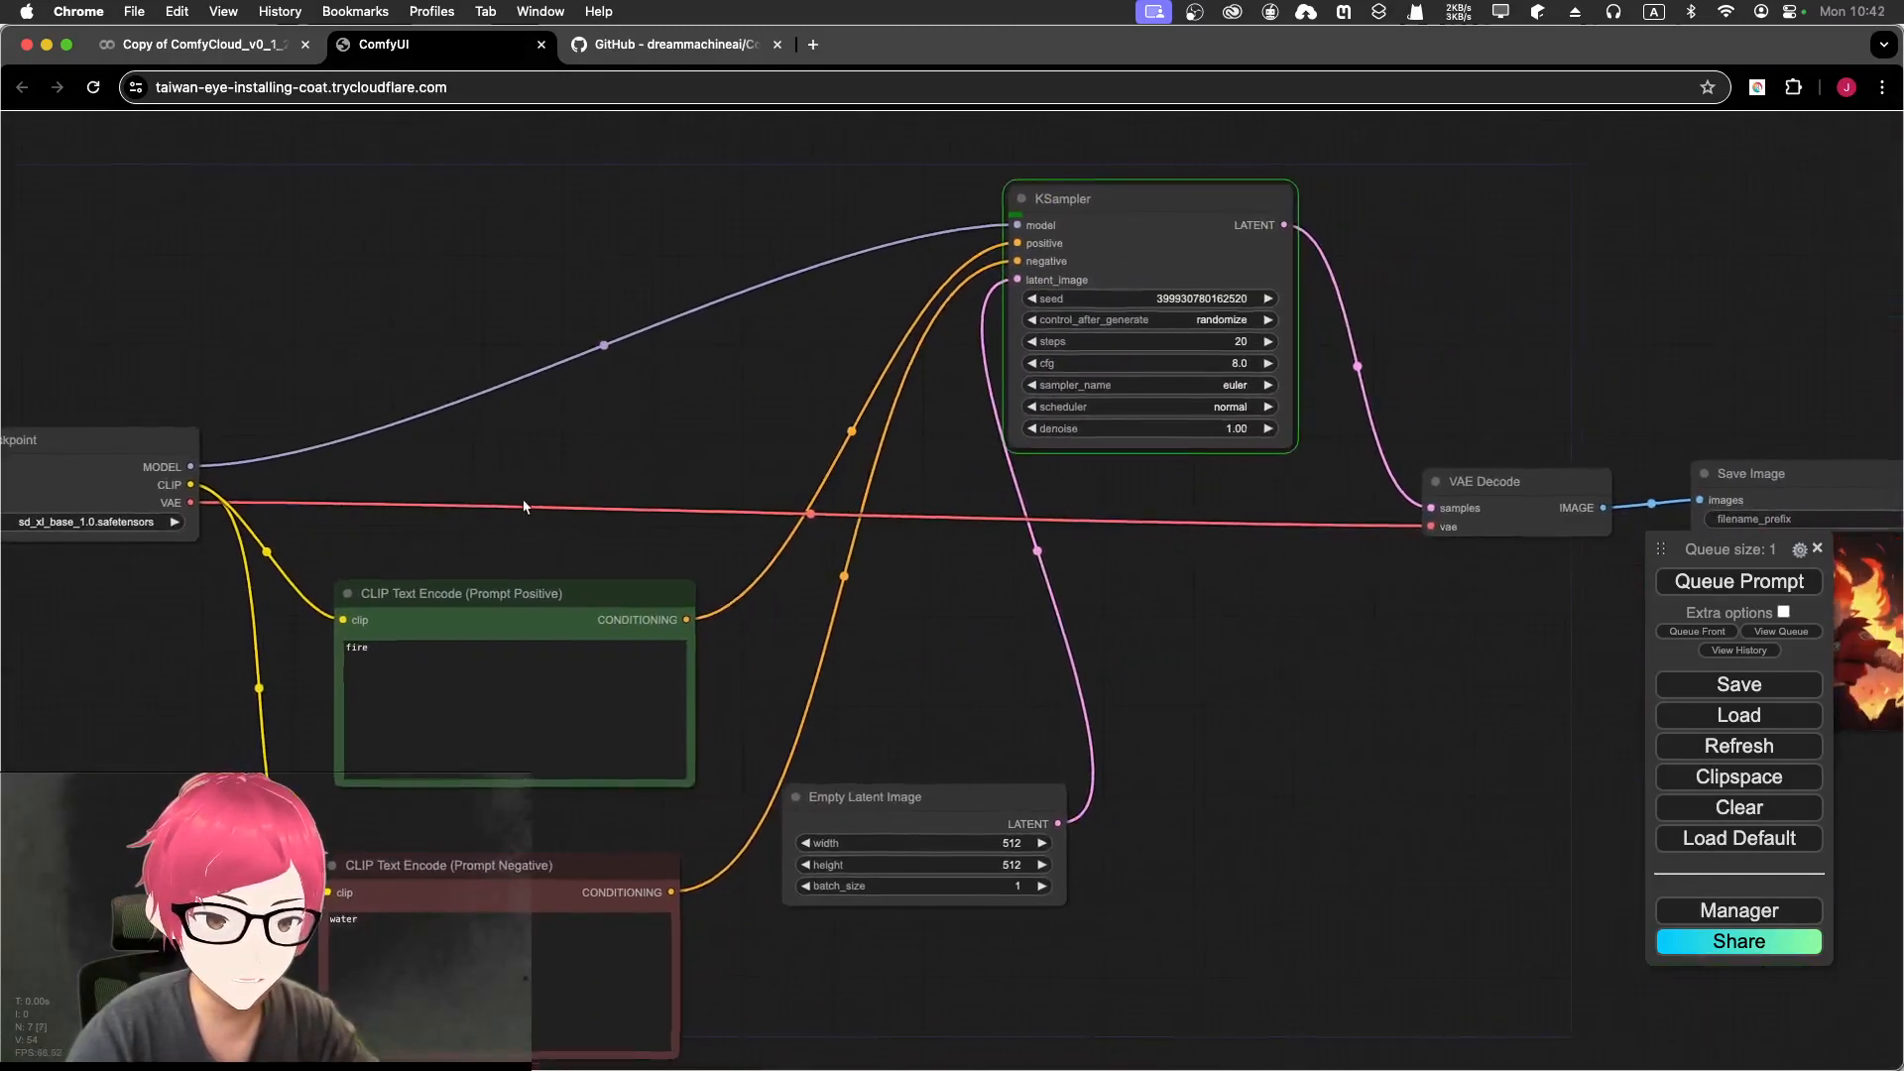
{"action": "left_click_drag", "start_coordinate": [1233, 674], "coordinate": [1092, 714]}
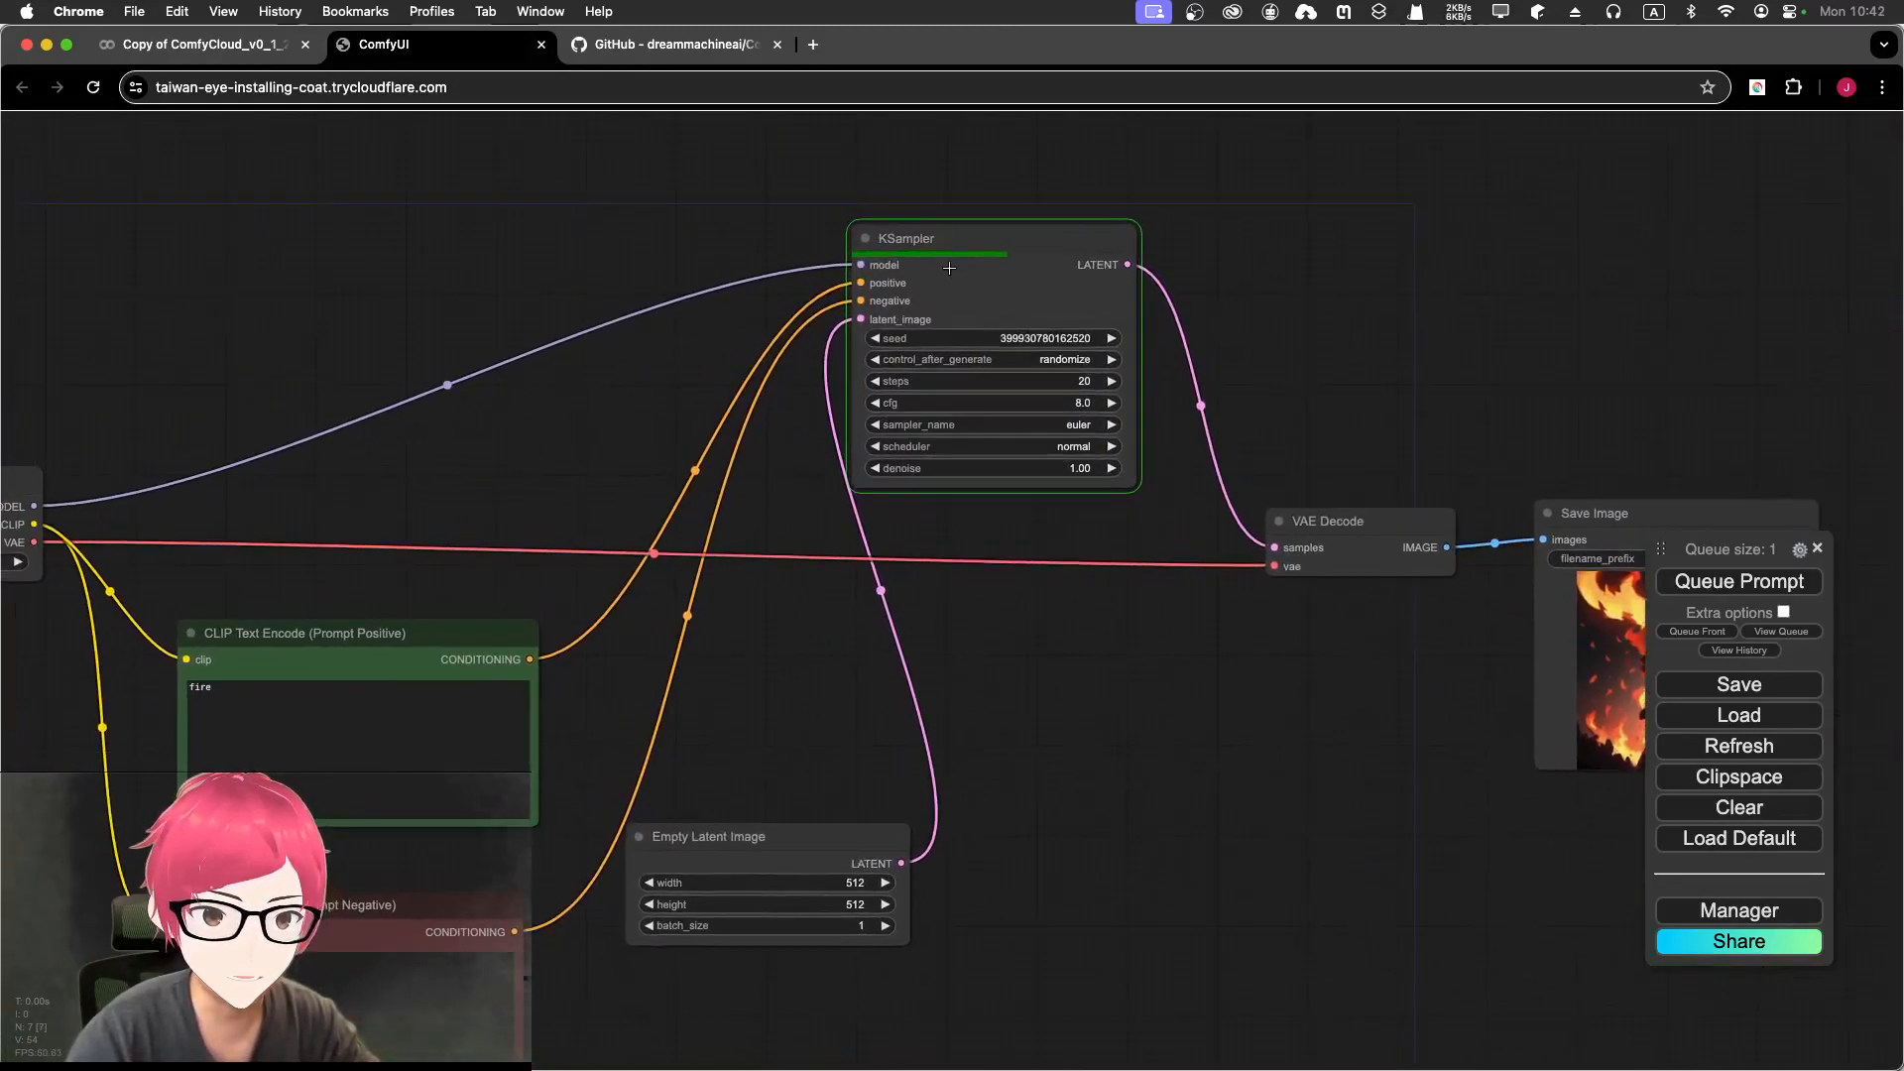
{"action": "left_click_drag", "start_coordinate": [1355, 418], "coordinate": [950, 412]}
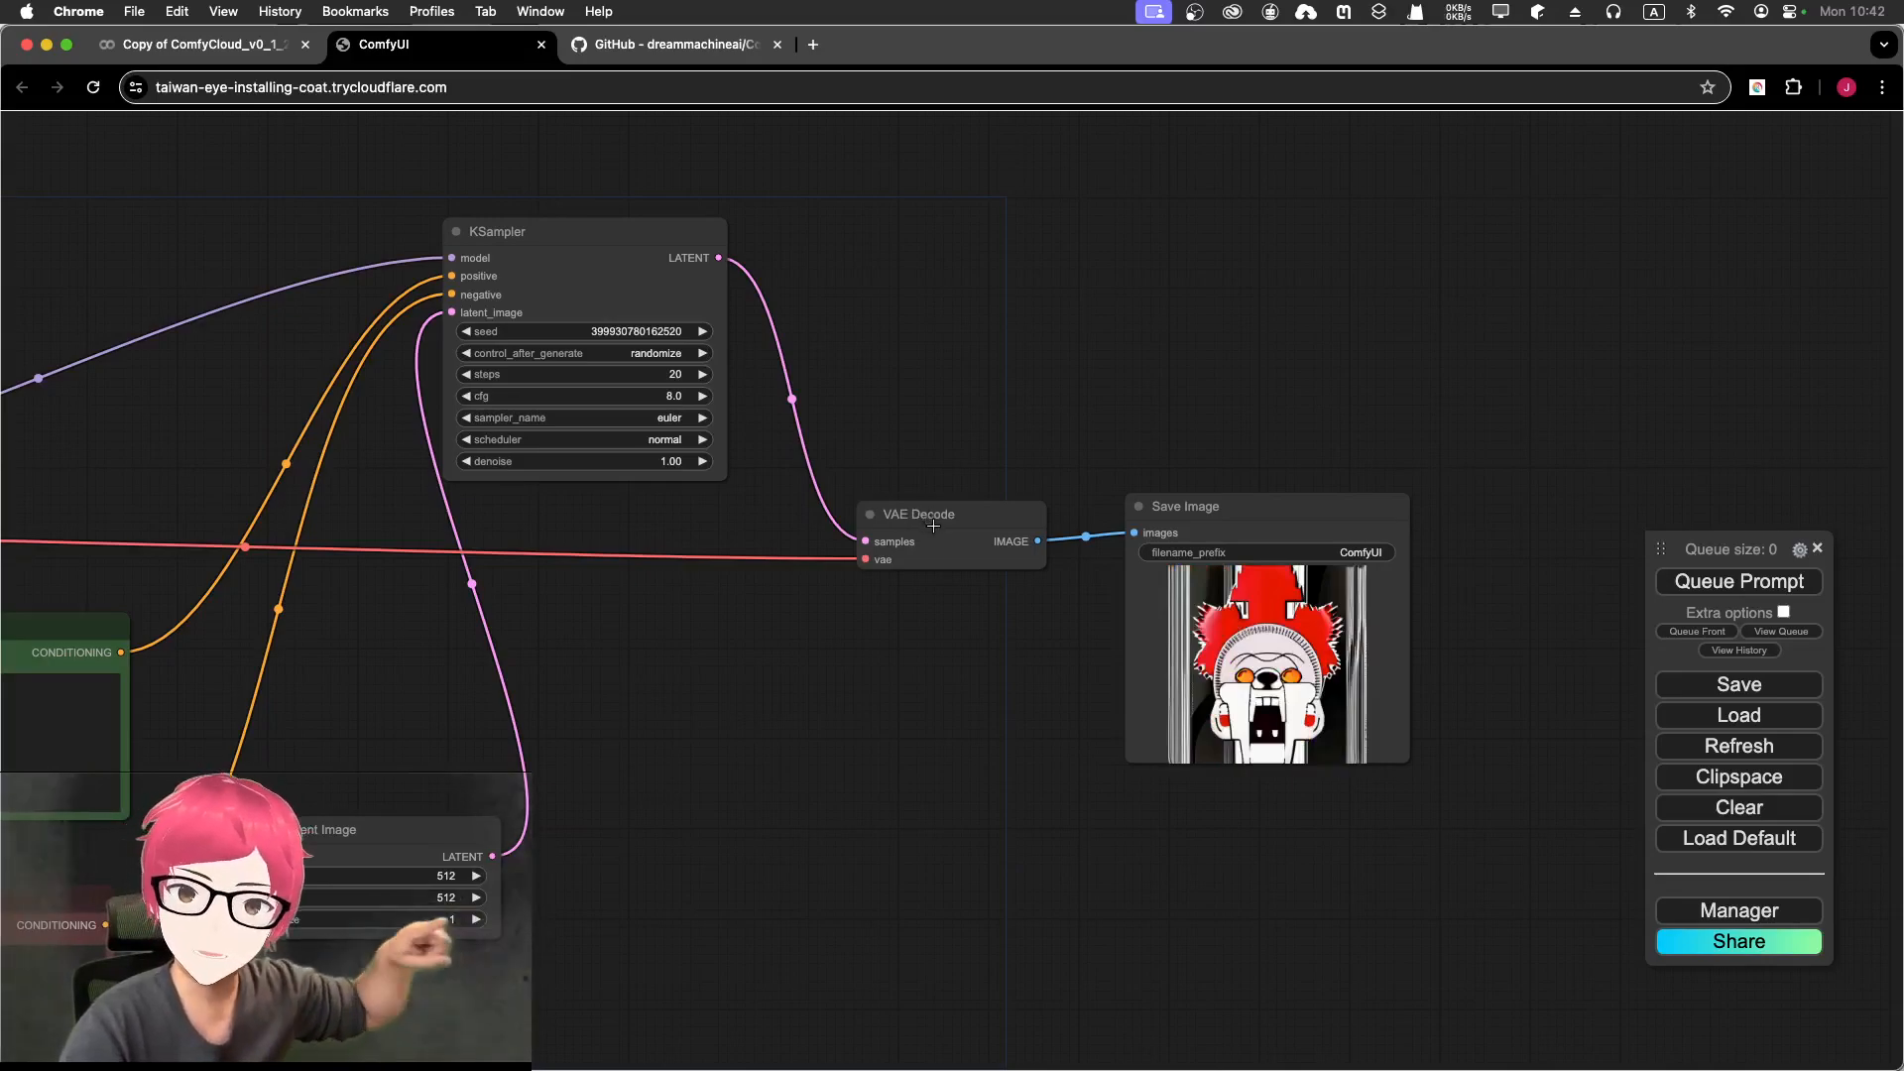
{"action": "scroll", "coordinate": [1231, 640], "scroll_direction": "up", "scroll_amount": 6}
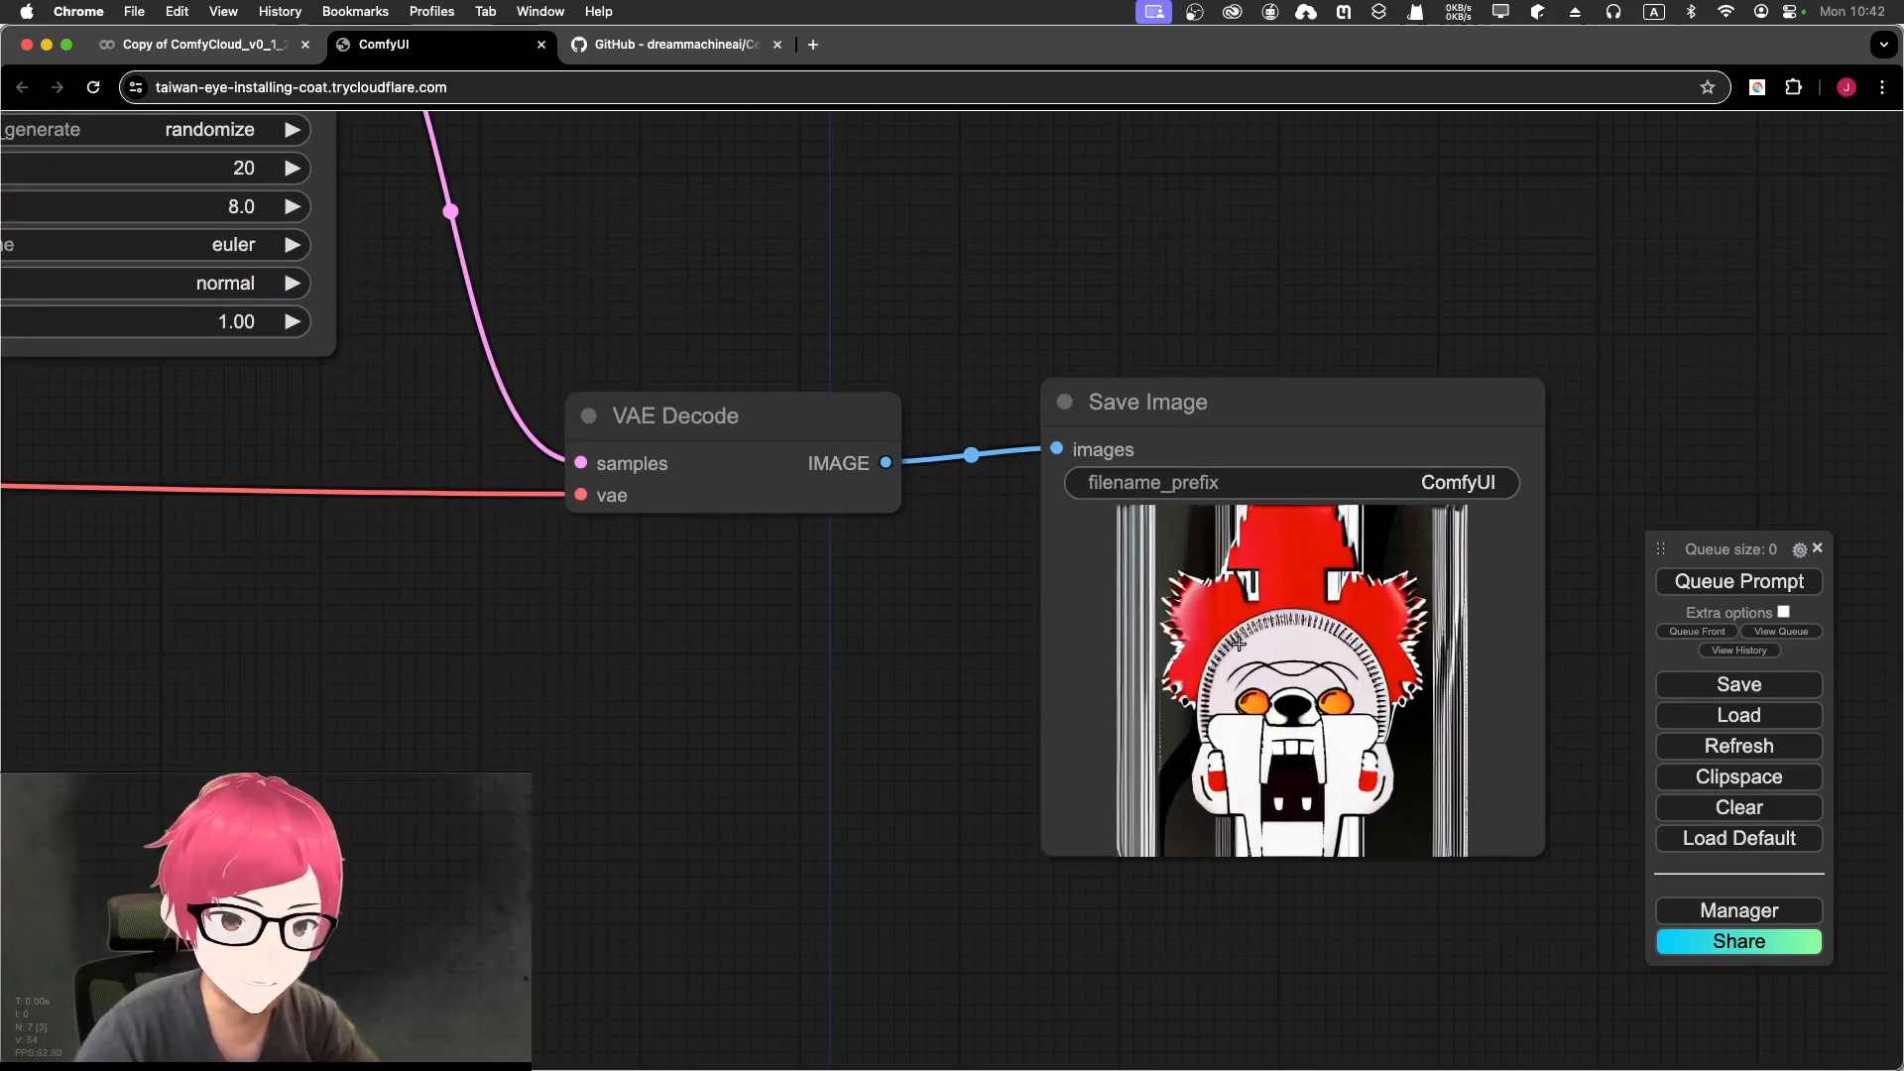
{"action": "scroll", "coordinate": [1054, 641], "scroll_direction": "down", "scroll_amount": 4}
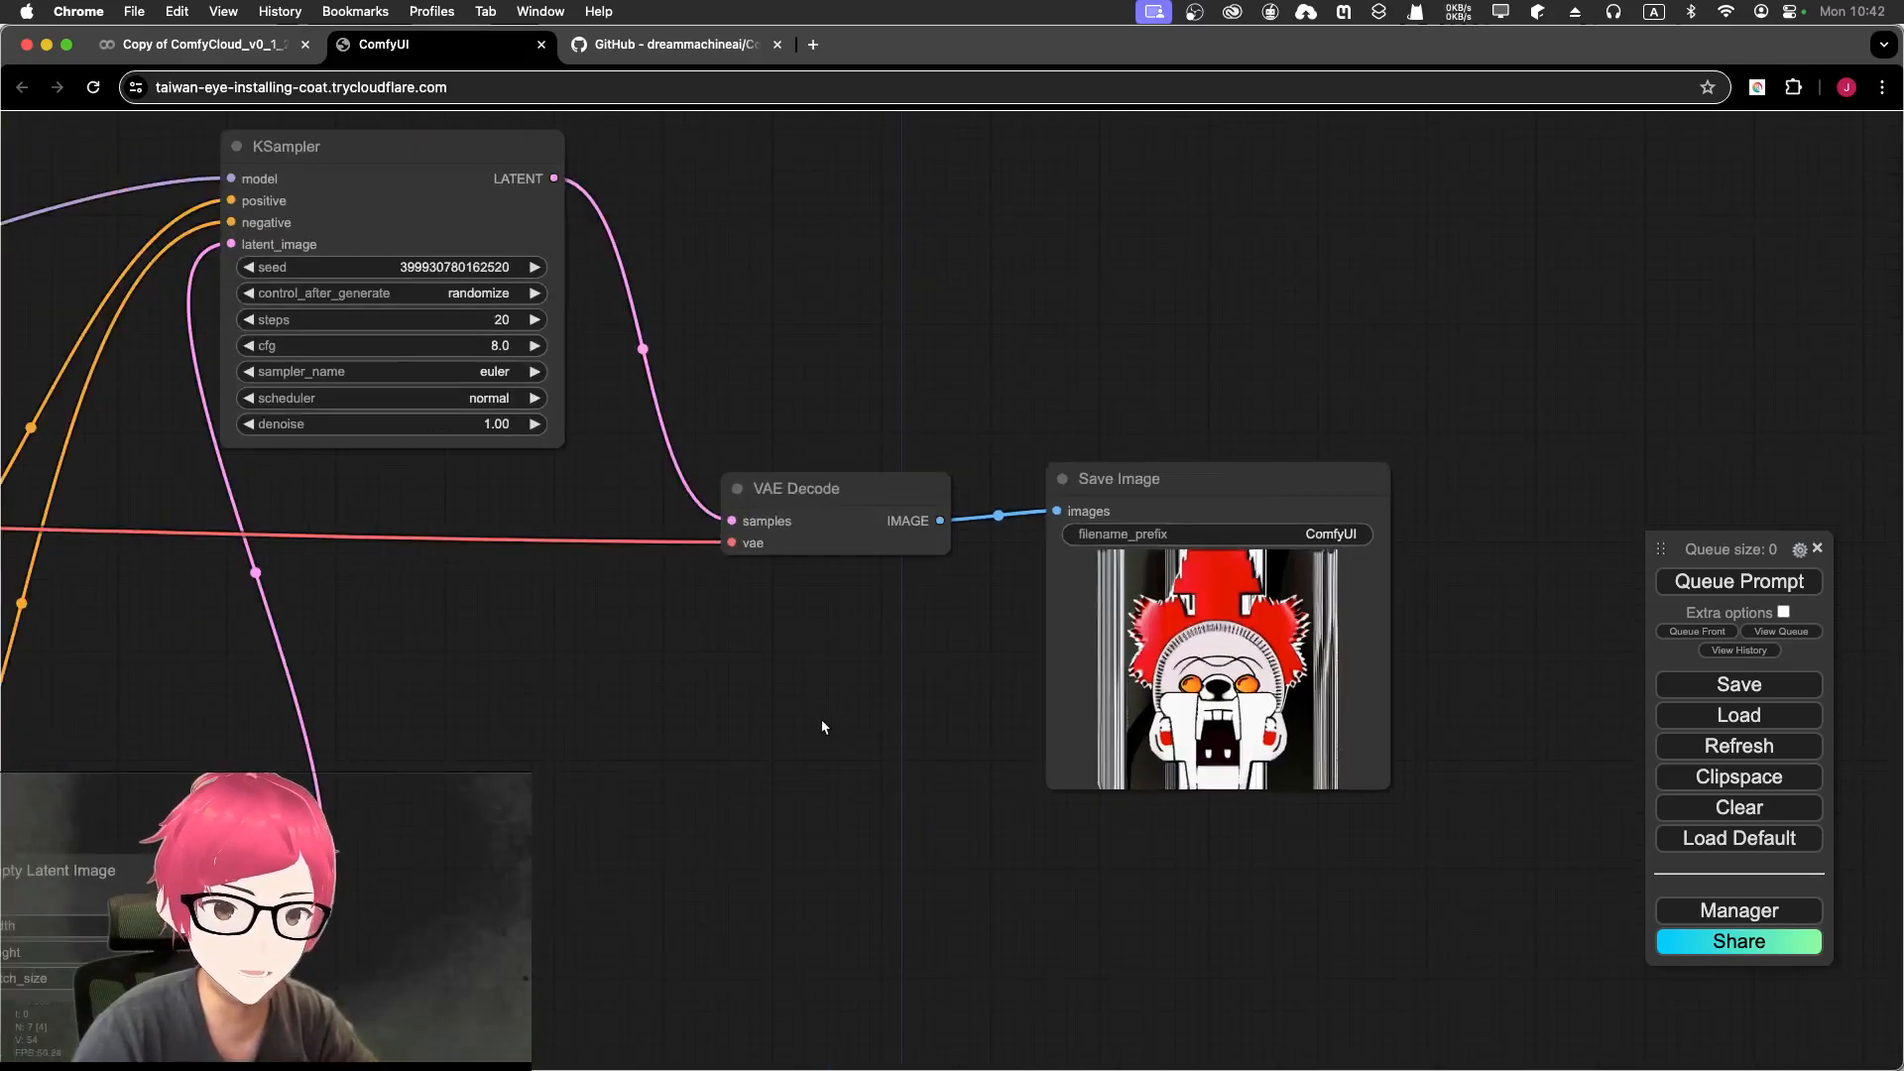
Step: Replace the text in the CLIP Text Encode (Prompt Positive) node with "a fire in the room"
{"action": "left_click_drag", "start_coordinate": [744, 734], "coordinate": [1168, 664]}
{"action": "left_click_drag", "start_coordinate": [837, 777], "coordinate": [1407, 684]}
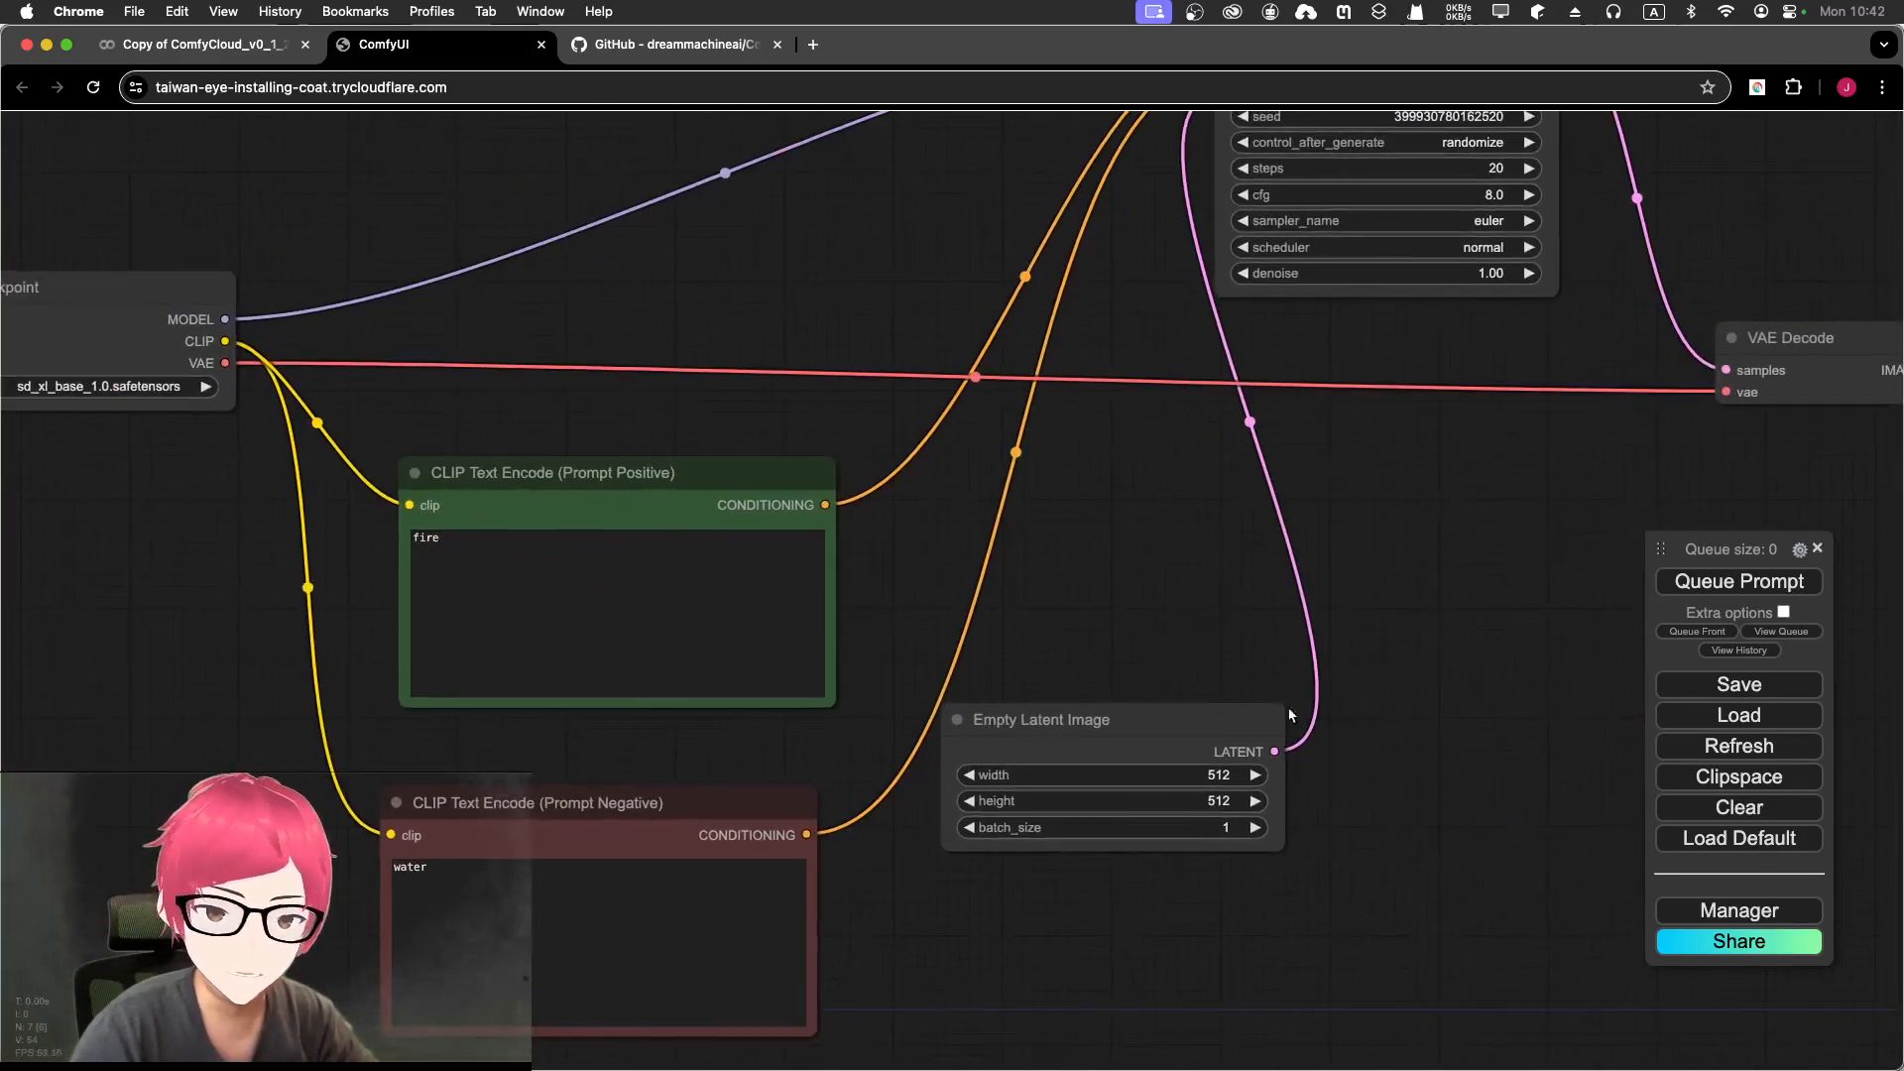
{"action": "left_click", "coordinate": [559, 575]}
{"action": "double_click", "coordinate": [560, 568]}
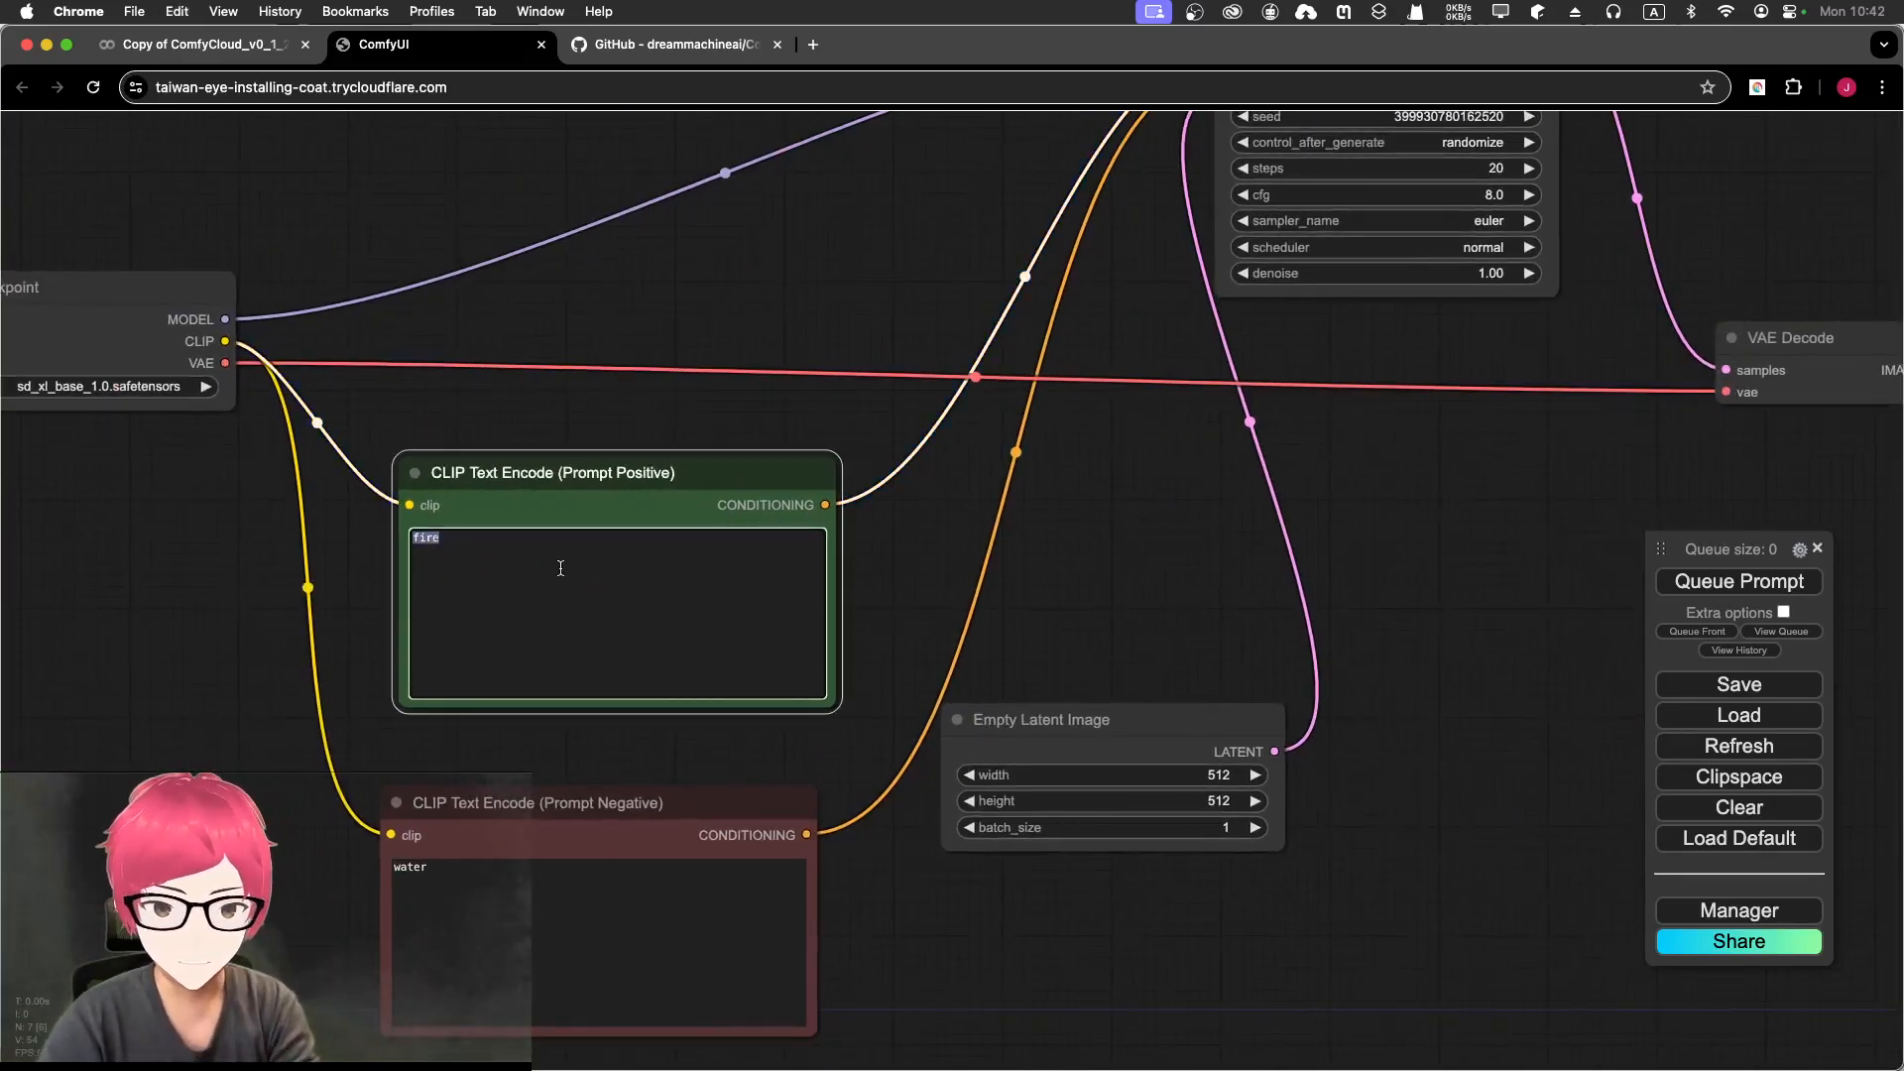
{"action": "type", "text": "a fire "}
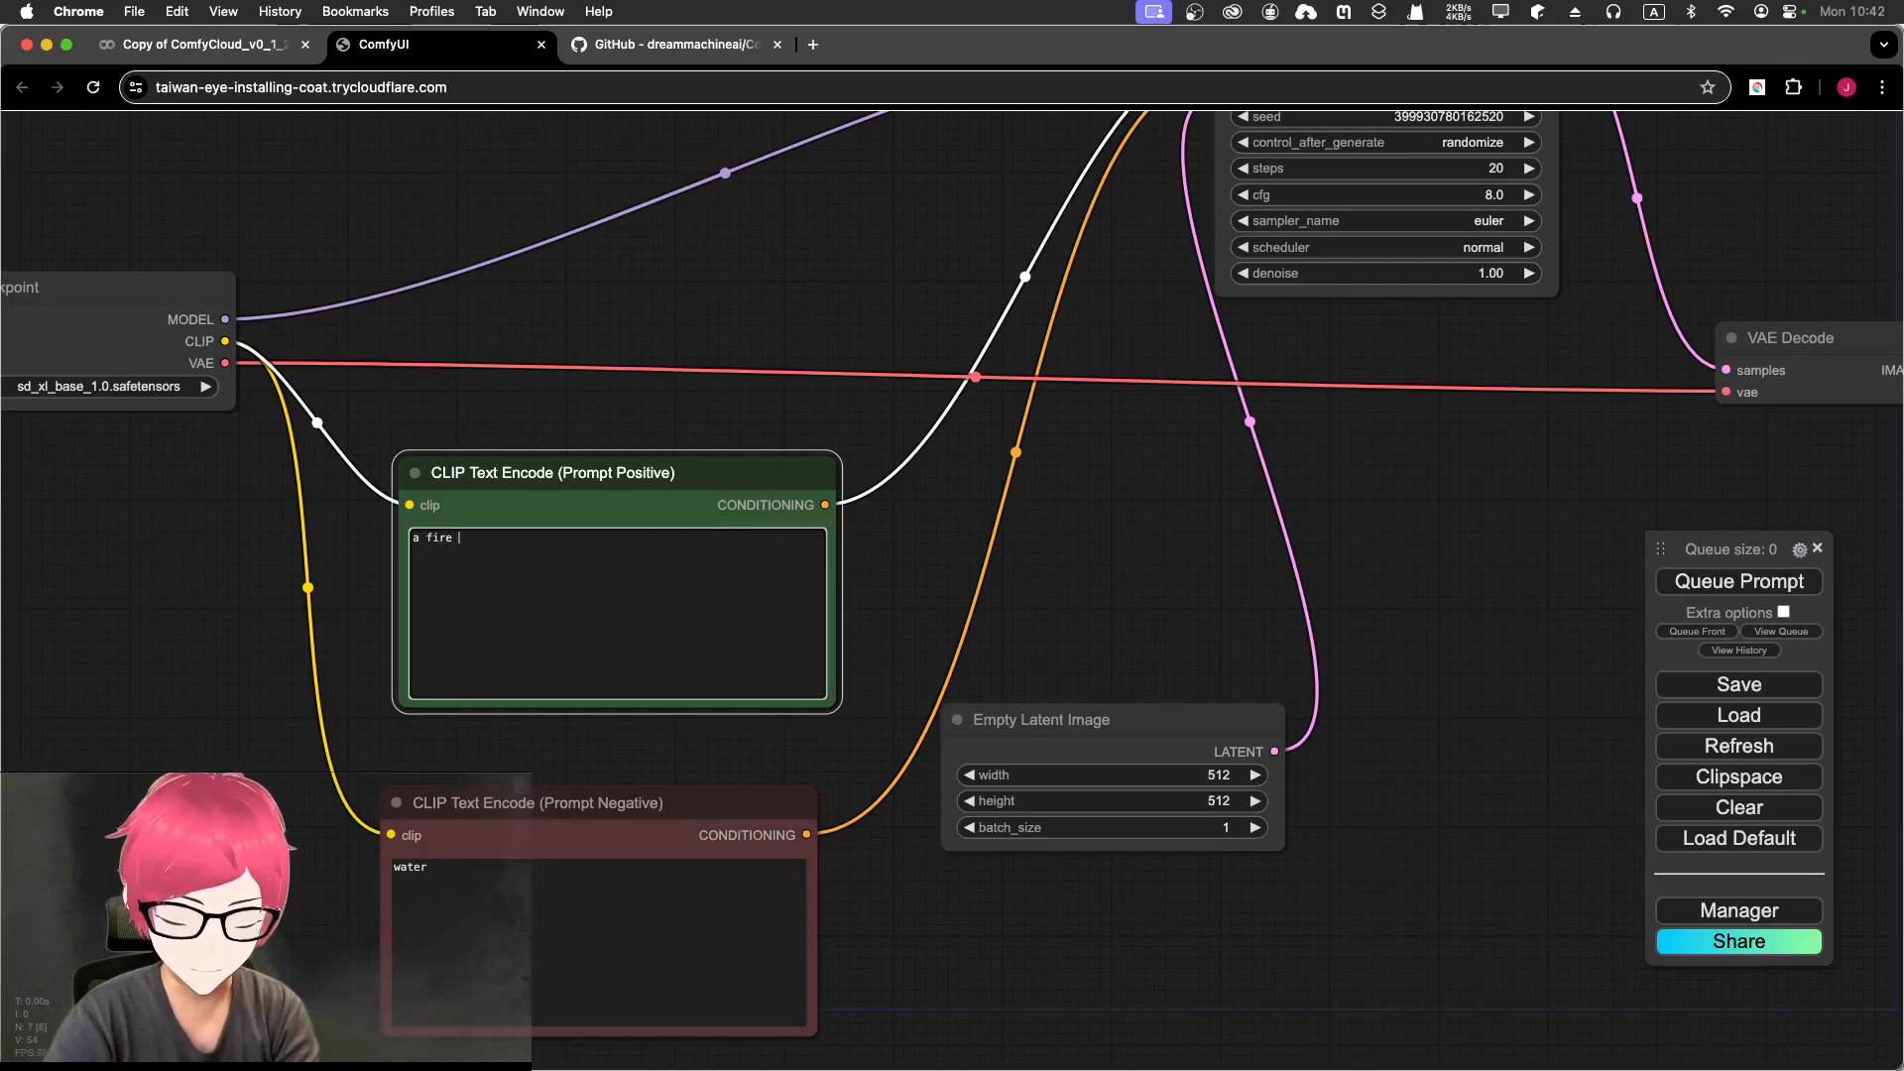
{"action": "type", "text": "on th"}
{"action": "key", "text": "BackSpace"}
{"action": "key", "text": "BackSpace"}
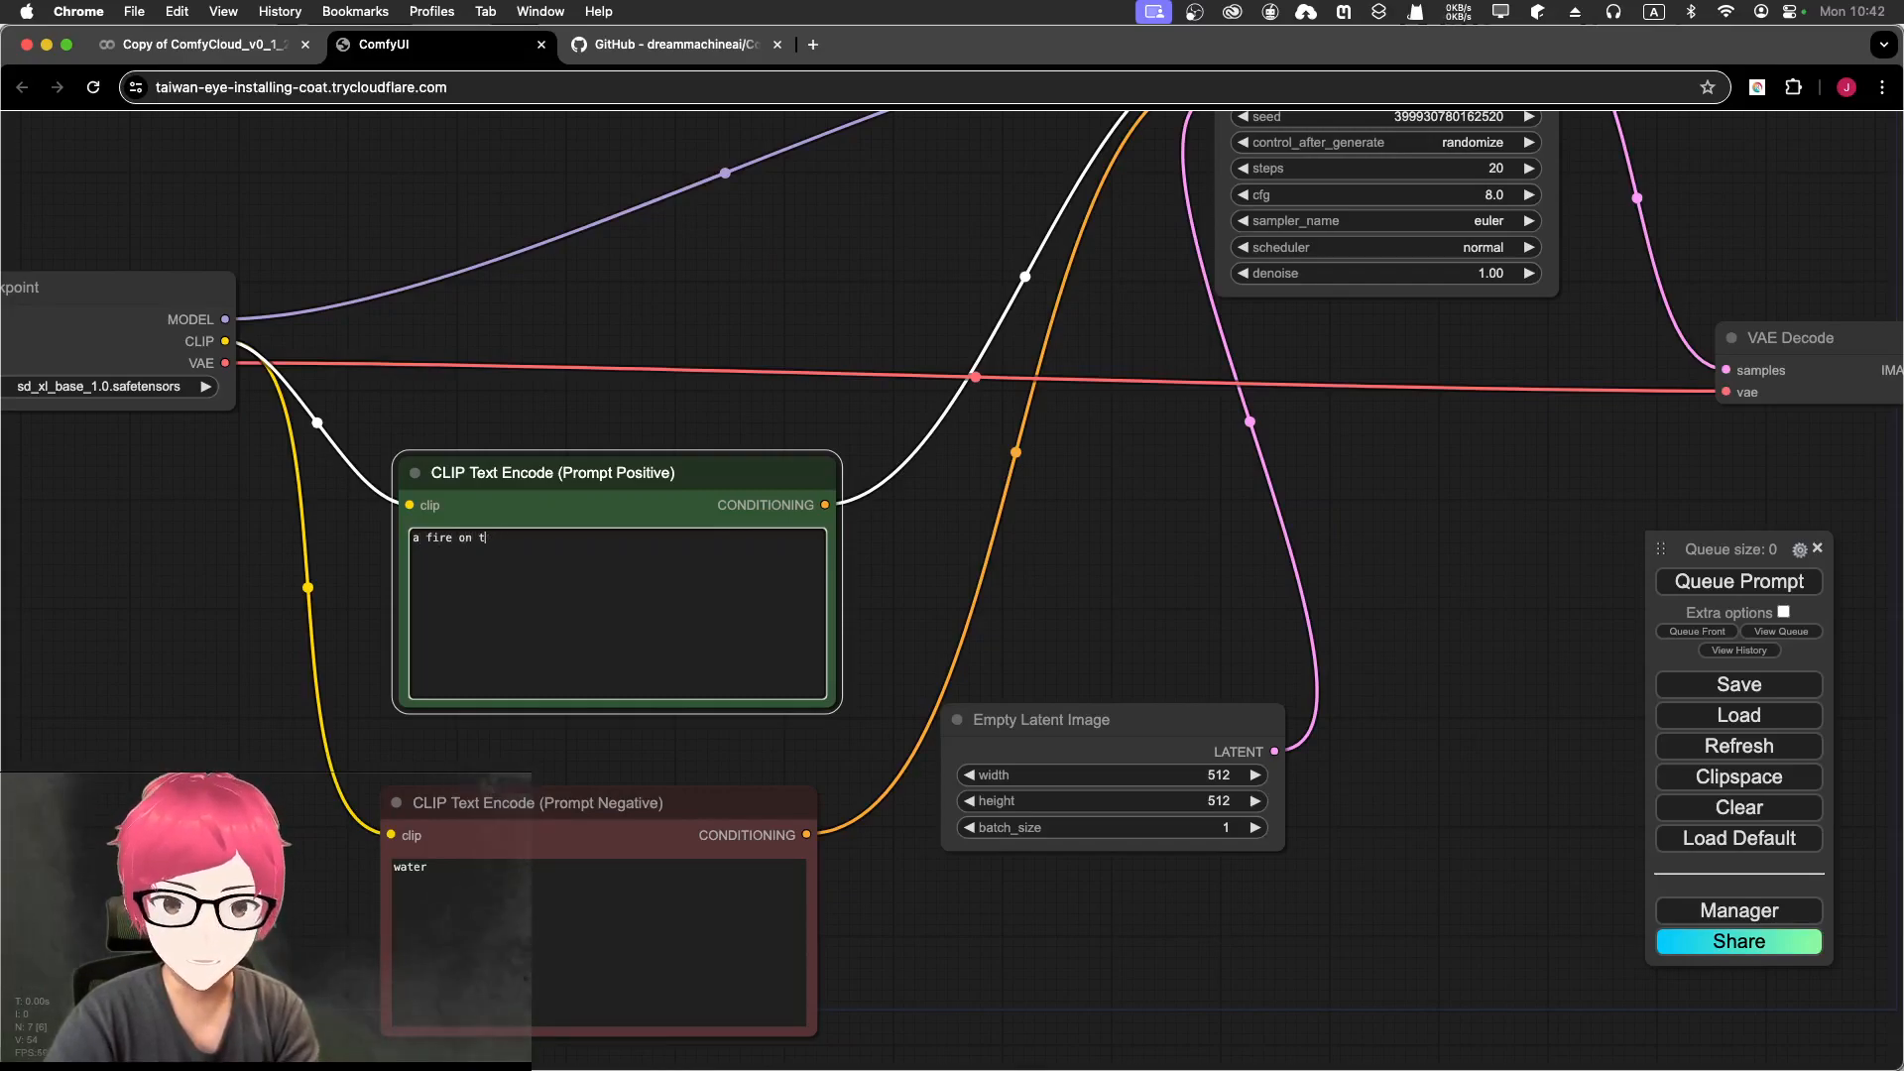
{"action": "key", "text": "BackSpace"}
{"action": "type", "text": "in the room"}
Step: Queue the workflow with the "a fire in the room" prompt and inspect the generated image in Save Image
{"action": "left_click", "coordinate": [529, 890]}
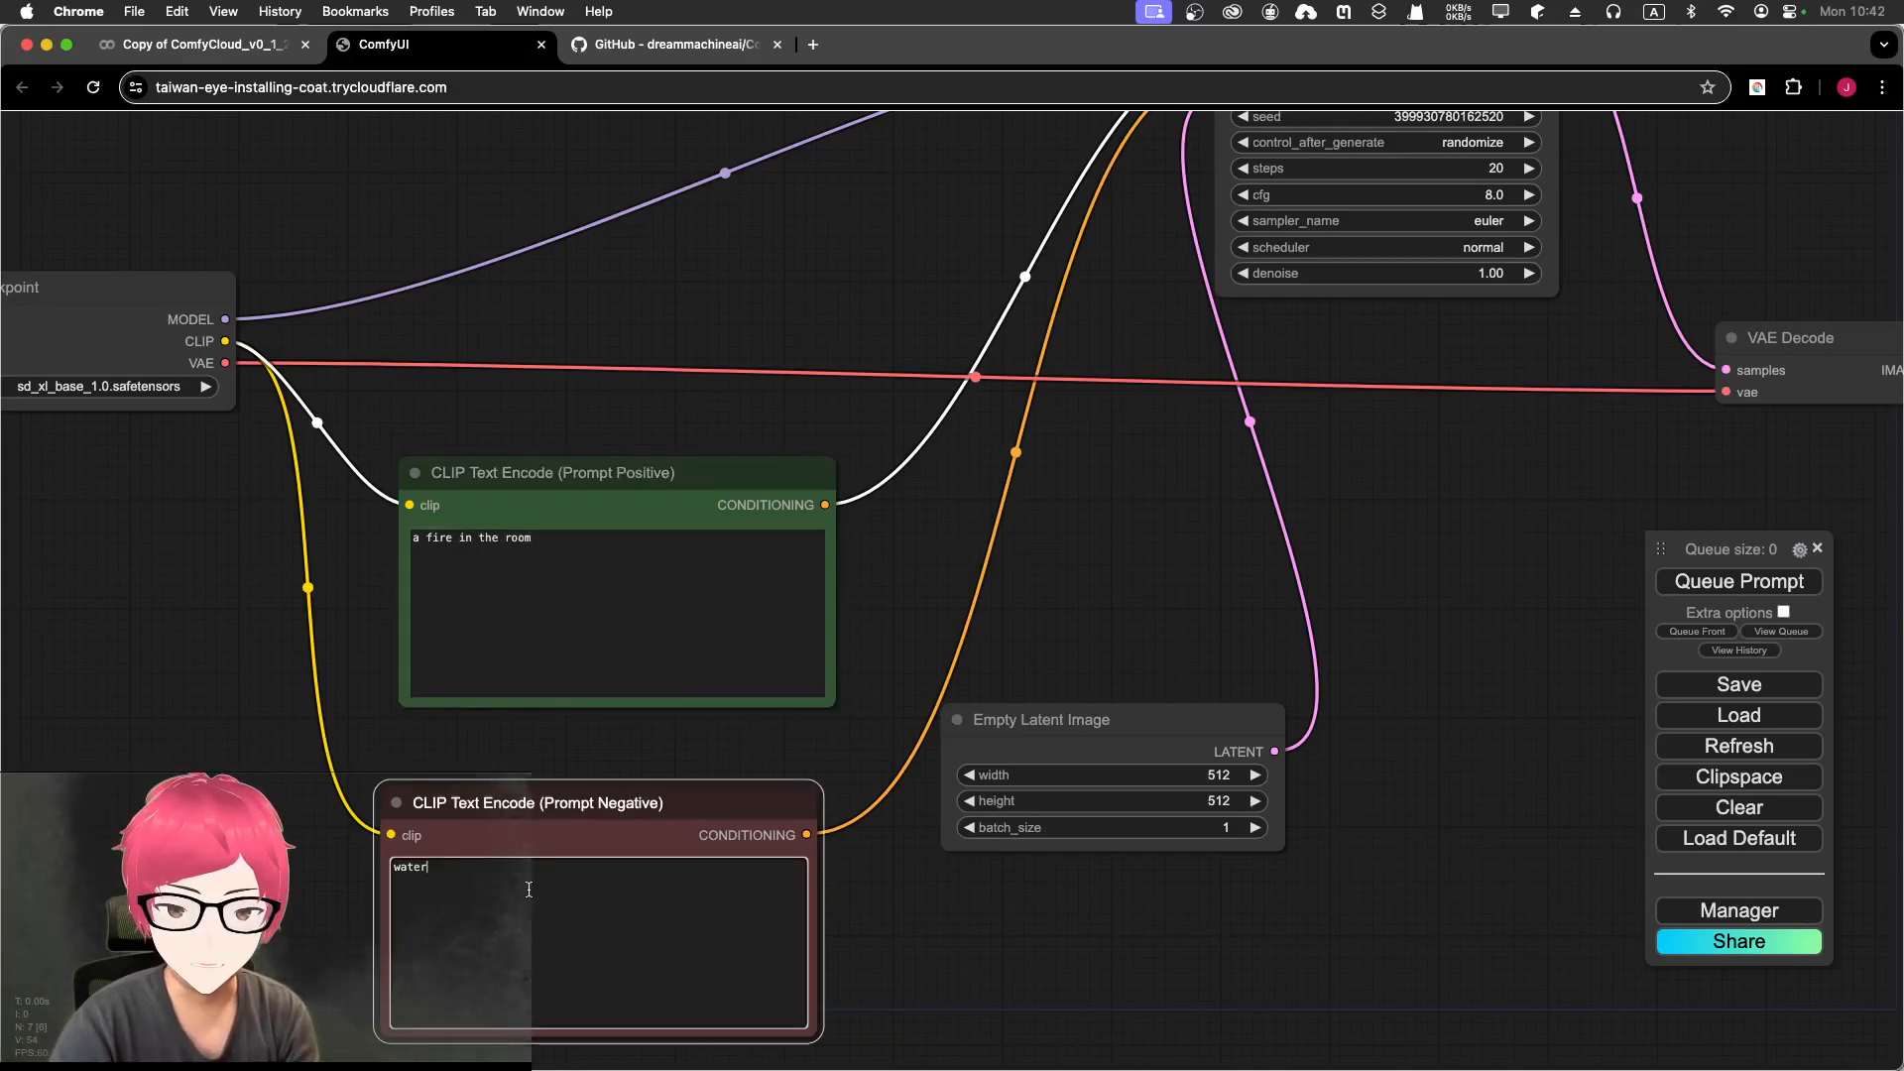
{"action": "scroll", "coordinate": [503, 558], "scroll_direction": "down", "scroll_amount": 2}
{"action": "left_click", "coordinate": [1697, 598]}
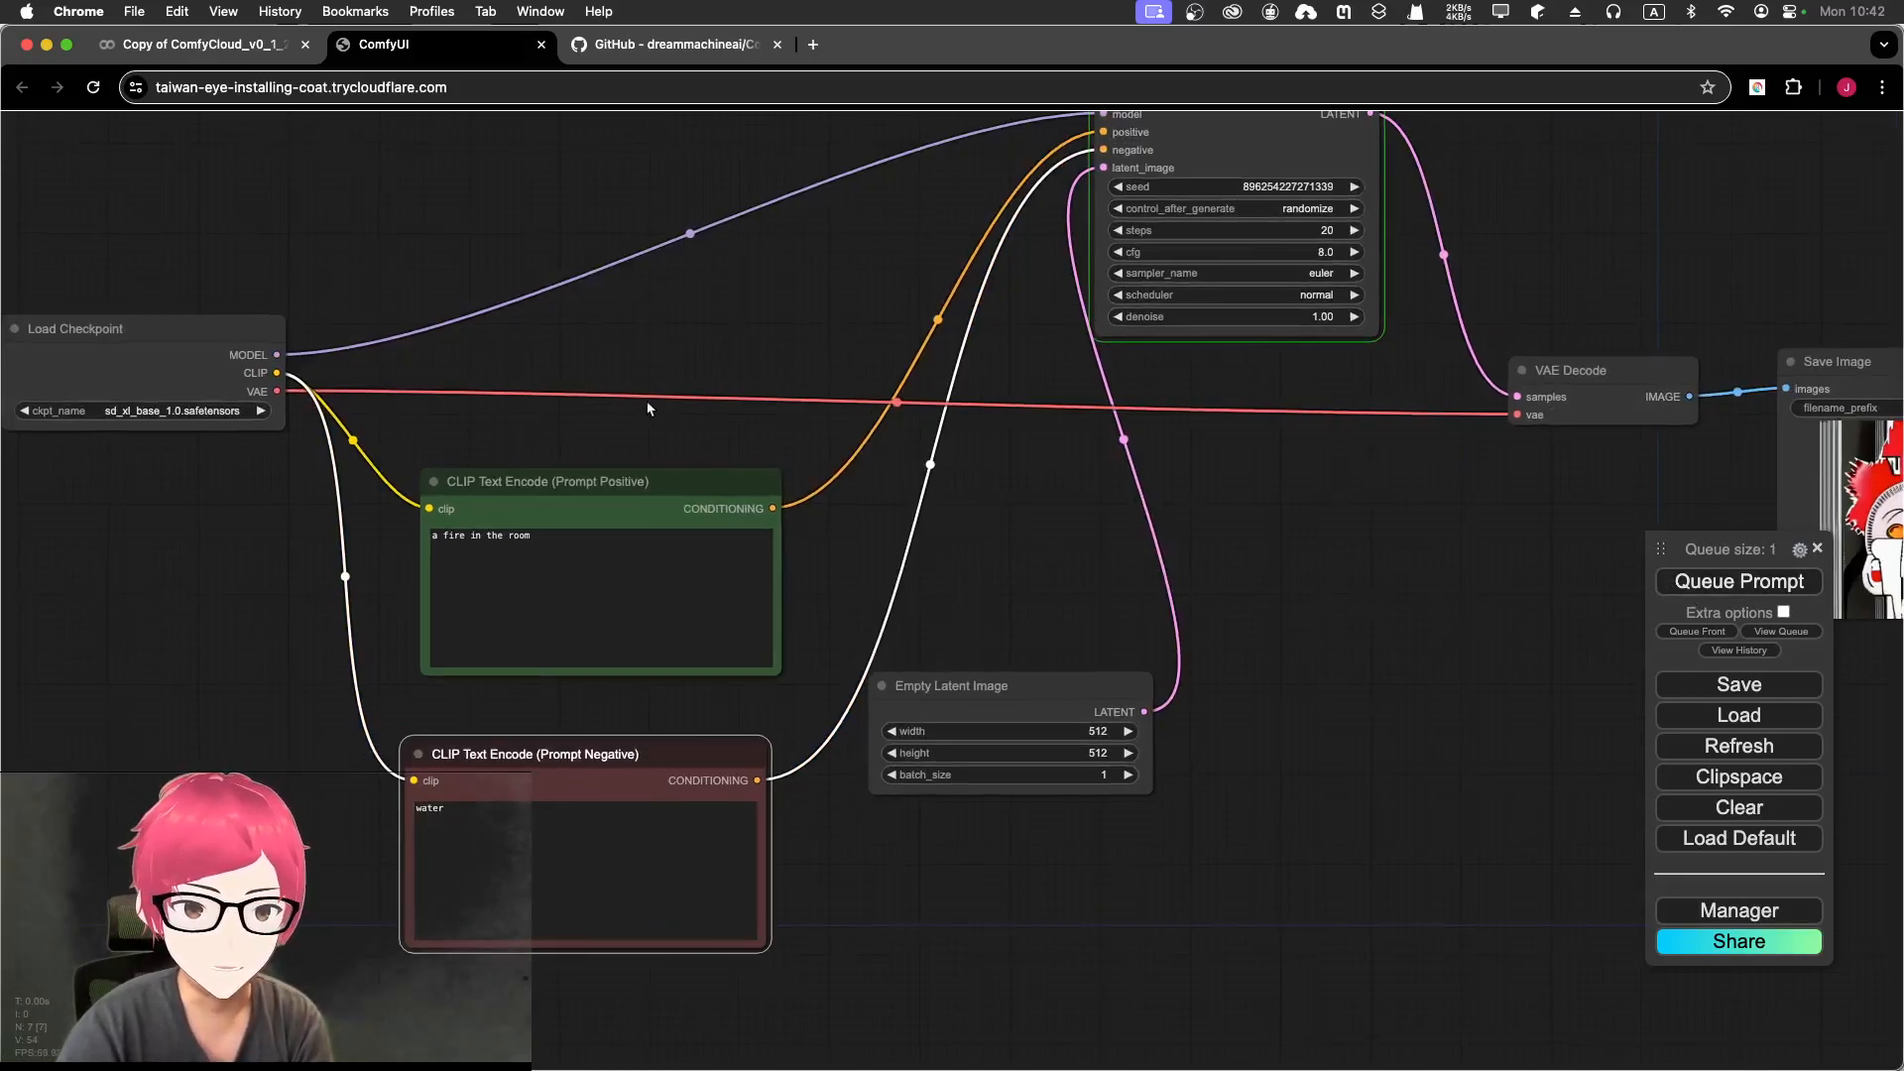
{"action": "scroll", "coordinate": [646, 409], "scroll_direction": "down", "scroll_amount": 3}
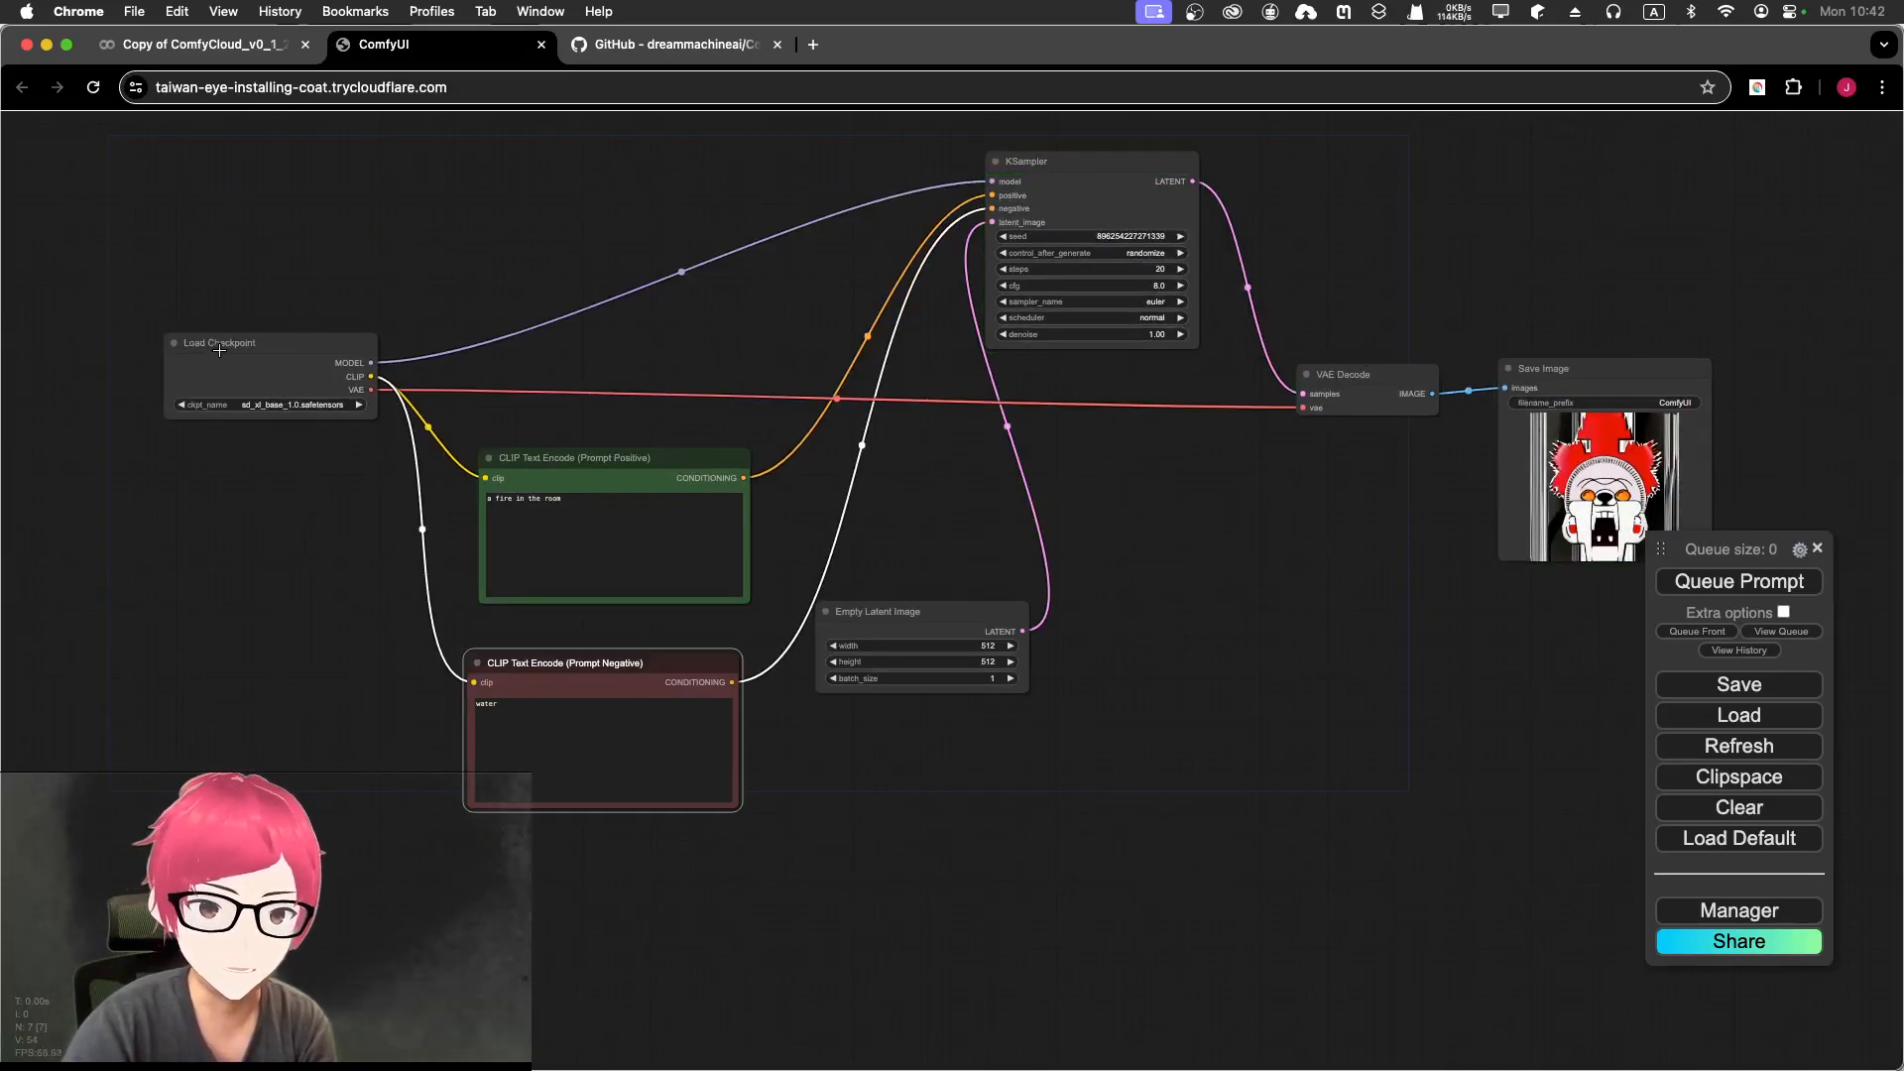
{"action": "left_click_drag", "start_coordinate": [1276, 527], "coordinate": [927, 523]}
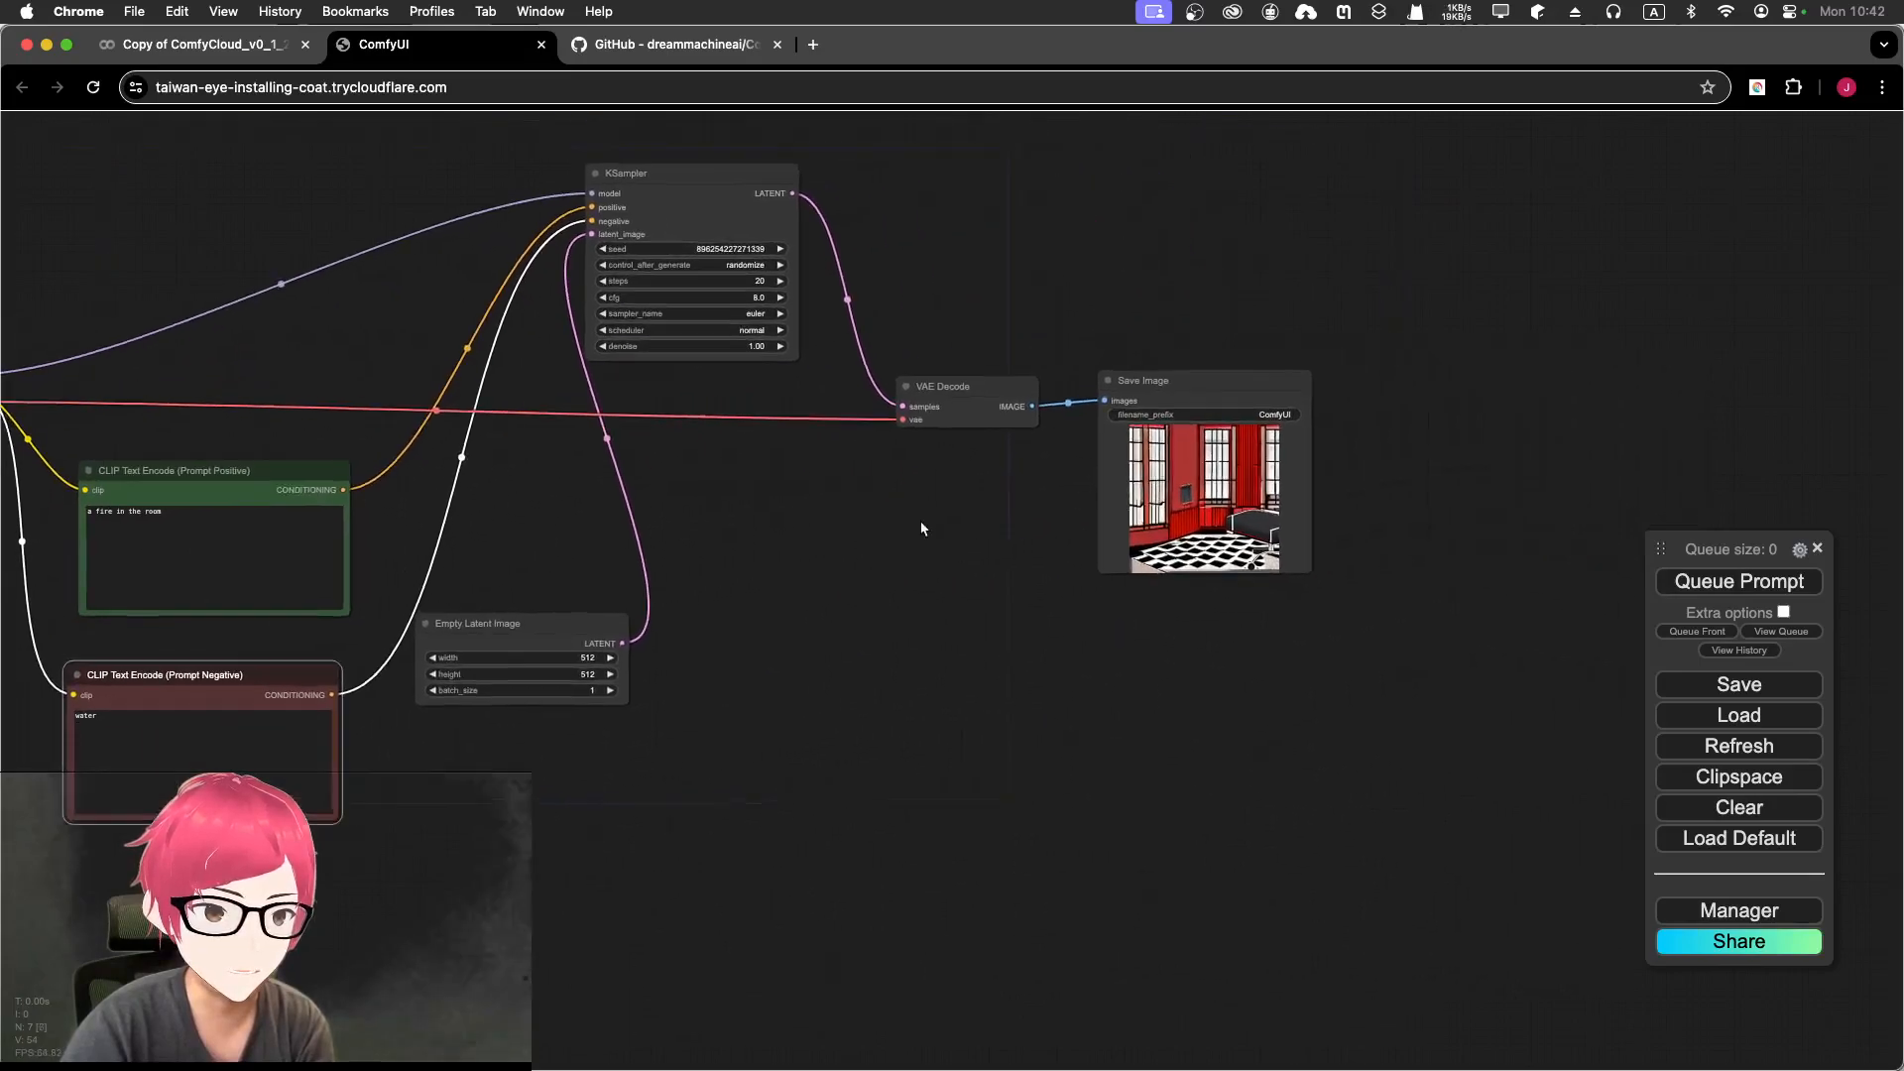
{"action": "scroll", "coordinate": [1197, 409], "scroll_direction": "up", "scroll_amount": 10}
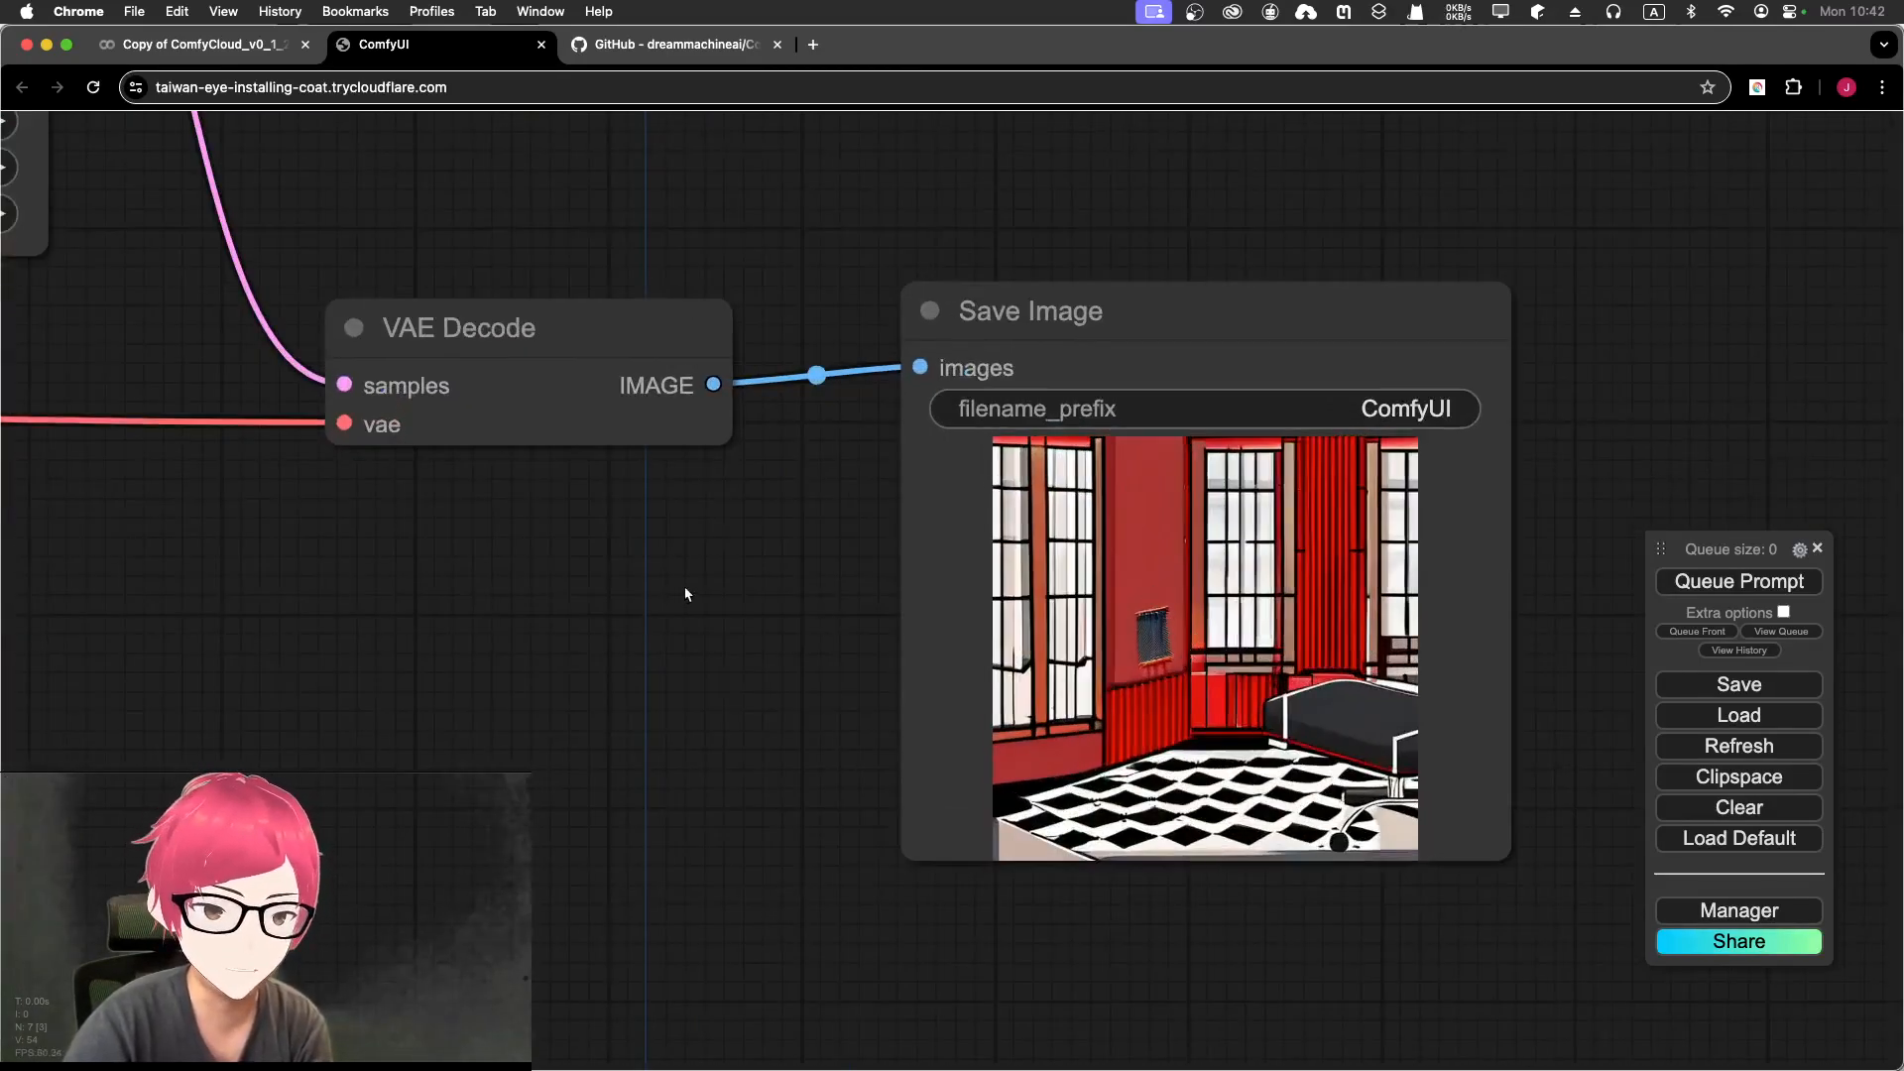
Step: Set the Load Checkpoint node's ckpt_name to sd_xl_refiner_1.0.safetensors
{"action": "scroll", "coordinate": [684, 591], "scroll_direction": "down", "scroll_amount": 3}
{"action": "left_click_drag", "start_coordinate": [595, 585], "coordinate": [1307, 427]}
{"action": "left_click_drag", "start_coordinate": [543, 365], "coordinate": [691, 437]}
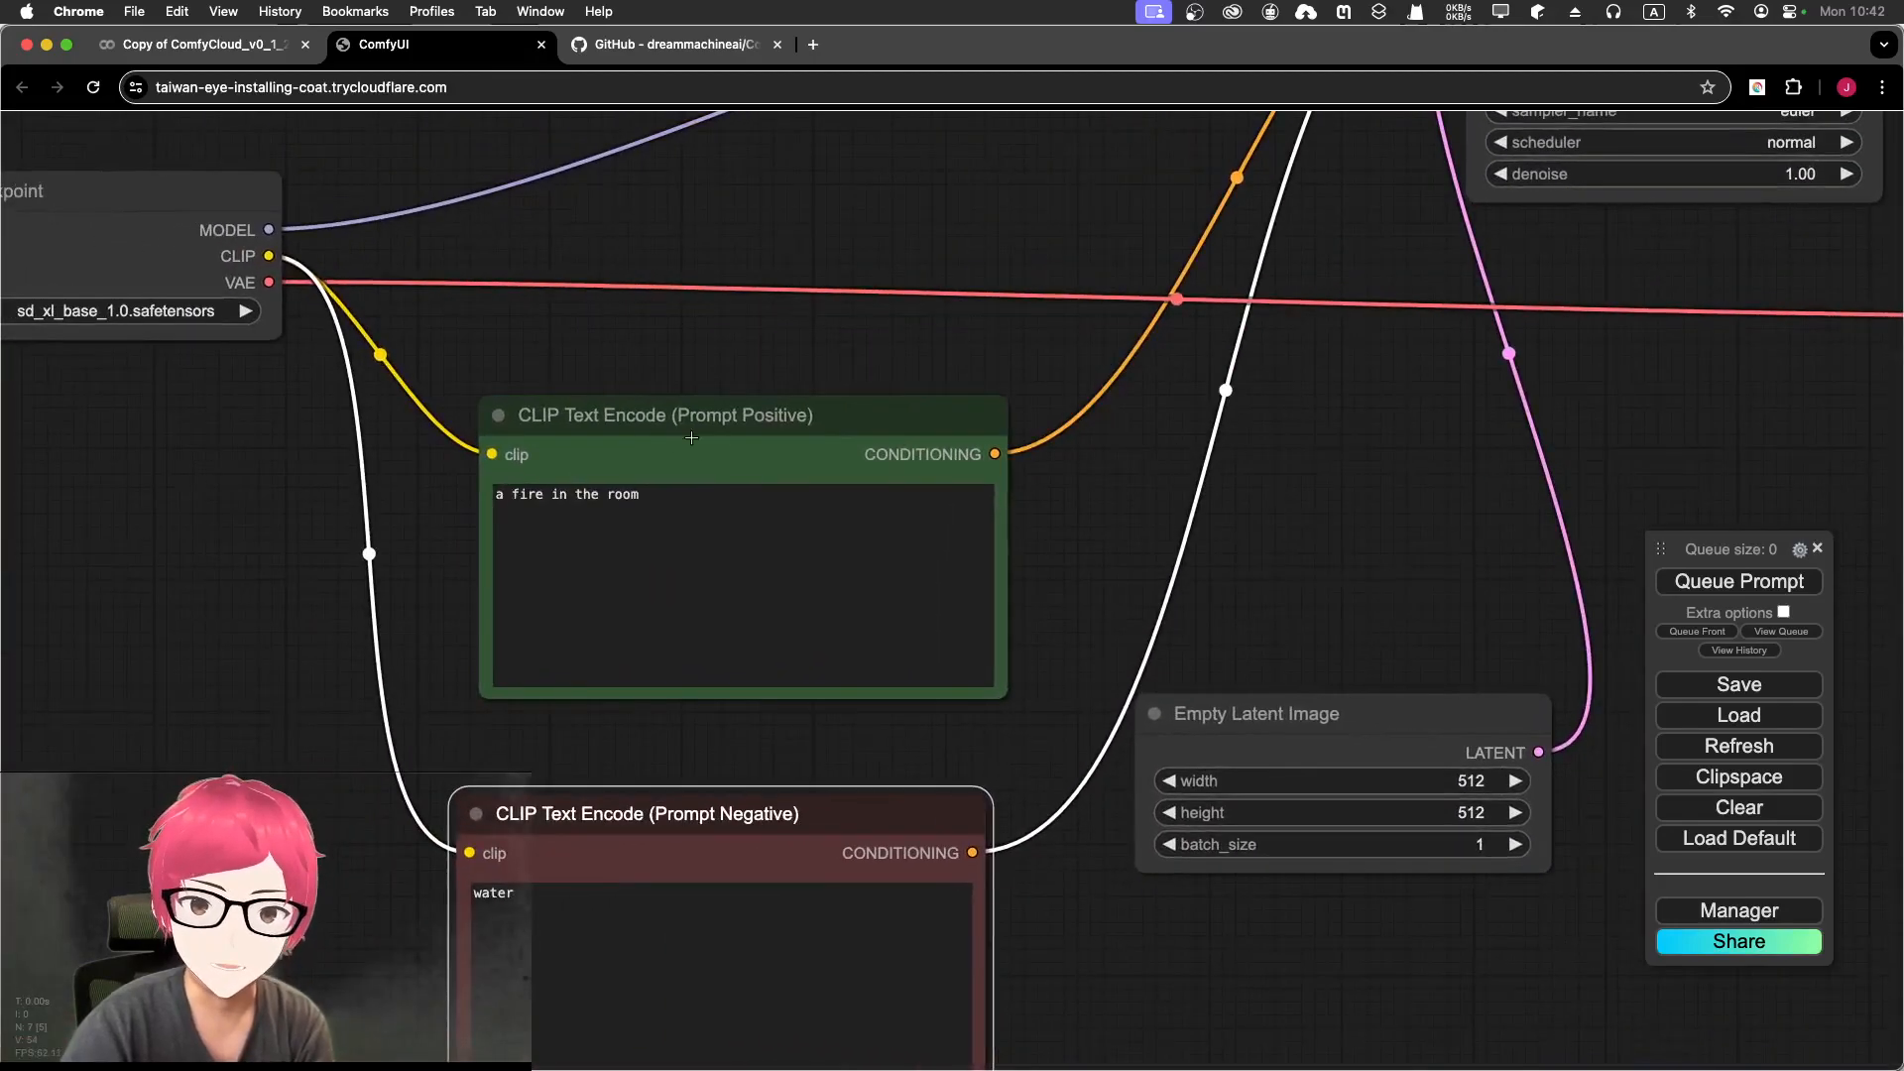
{"action": "left_click_drag", "start_coordinate": [635, 321], "coordinate": [1002, 358]}
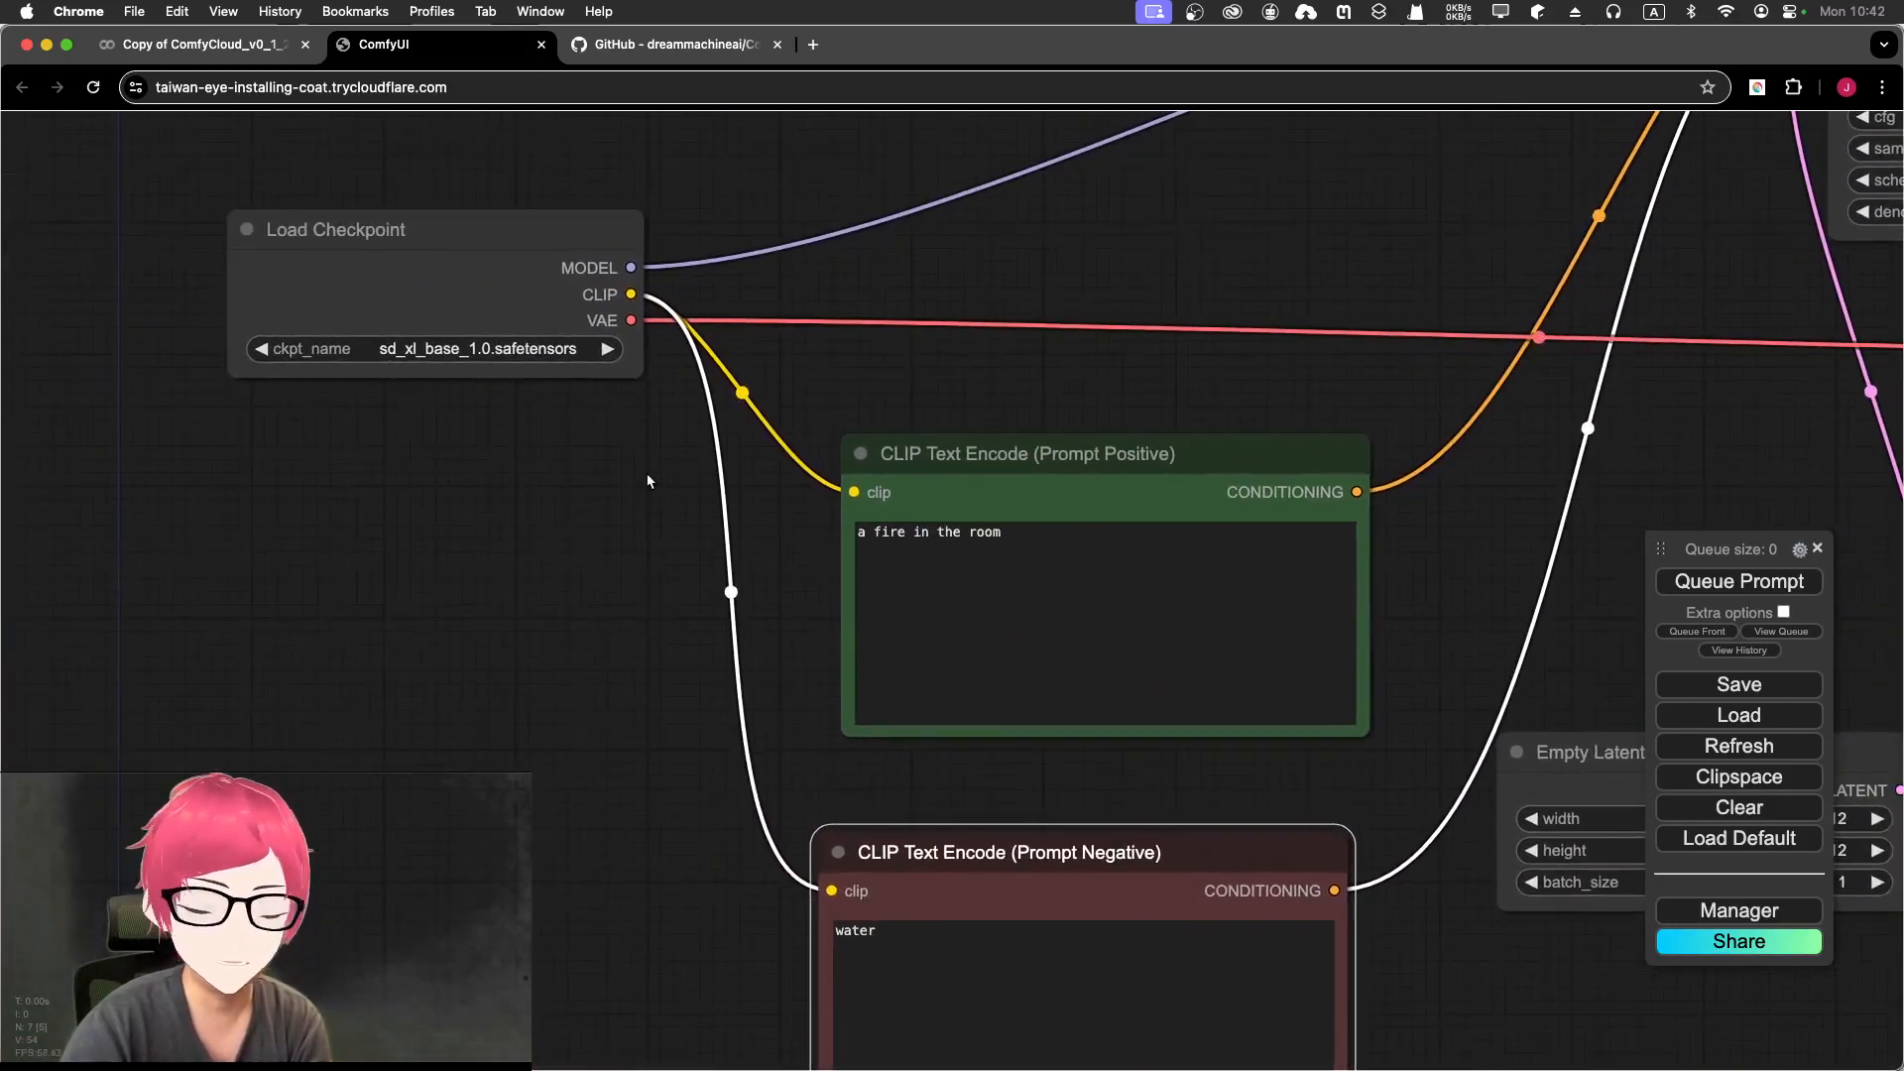
{"action": "left_click", "coordinate": [426, 348]}
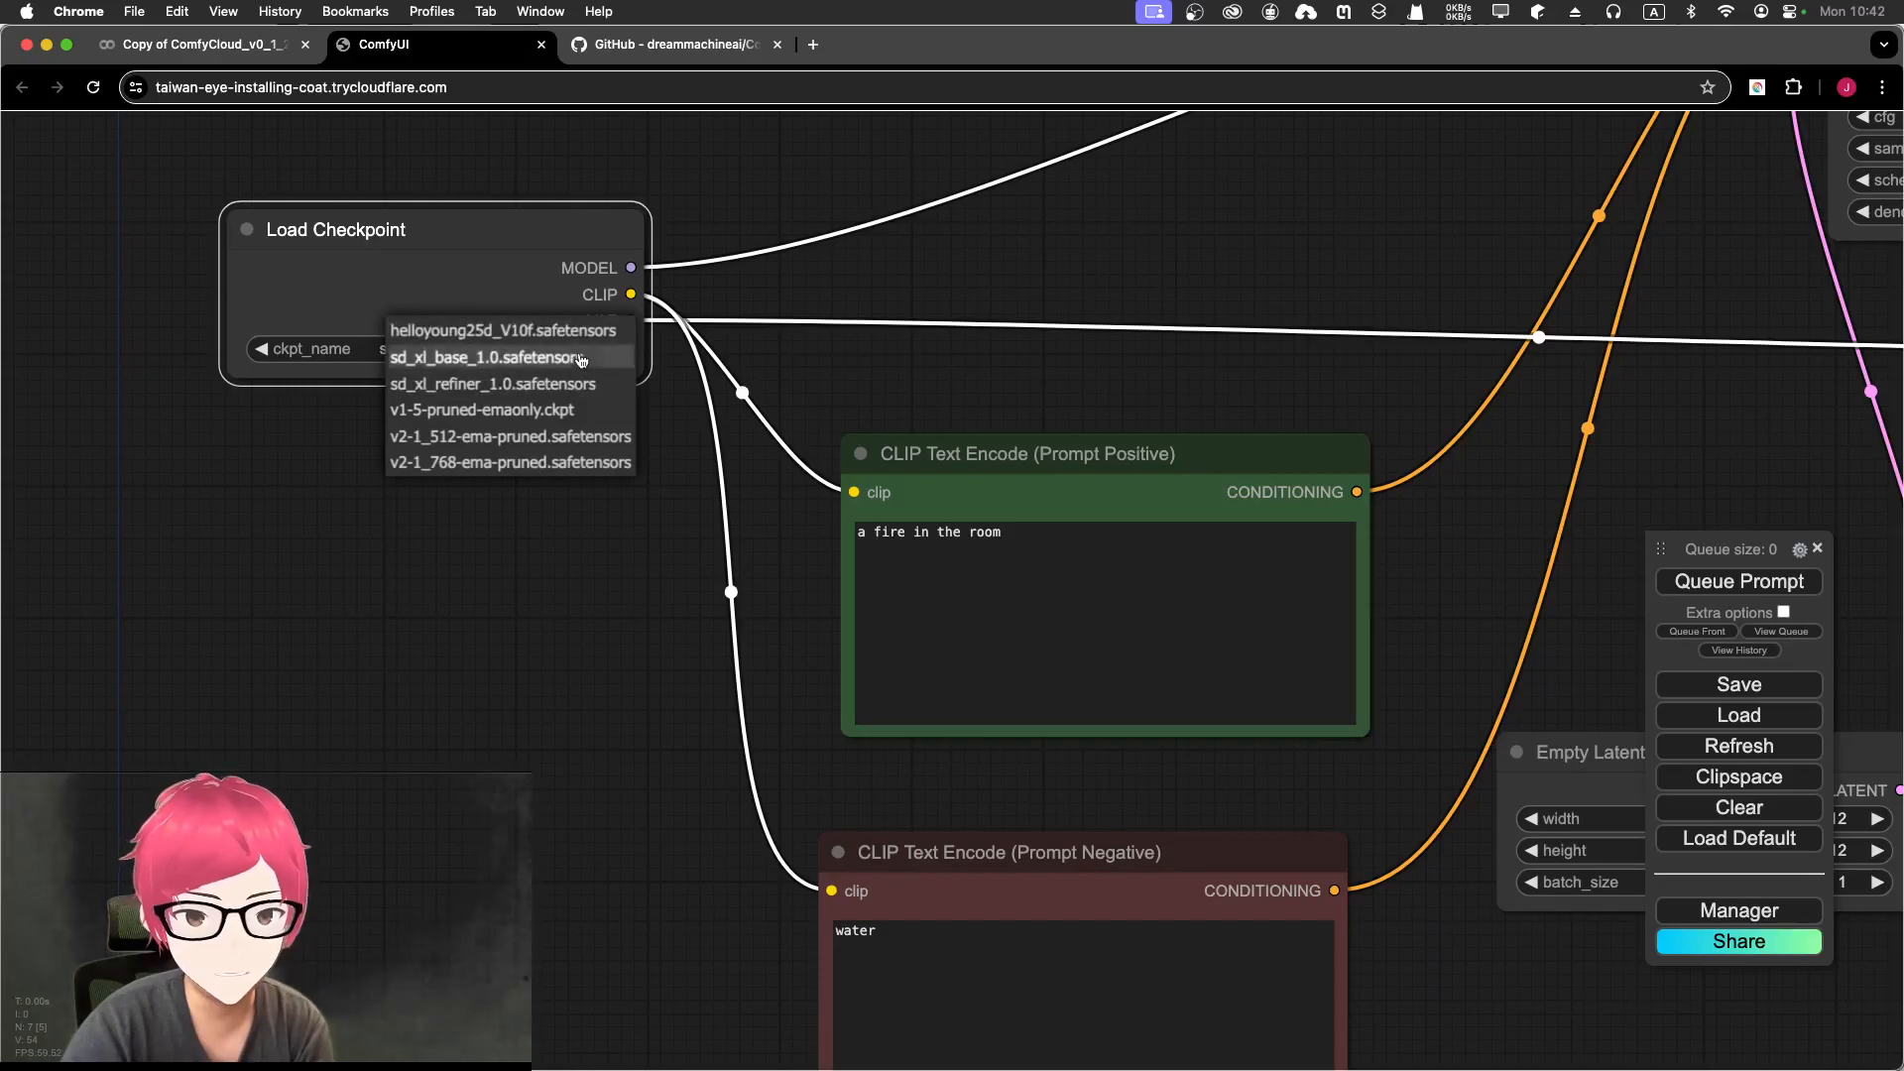
{"action": "left_click", "coordinate": [506, 386]}
{"action": "left_click", "coordinate": [897, 540]}
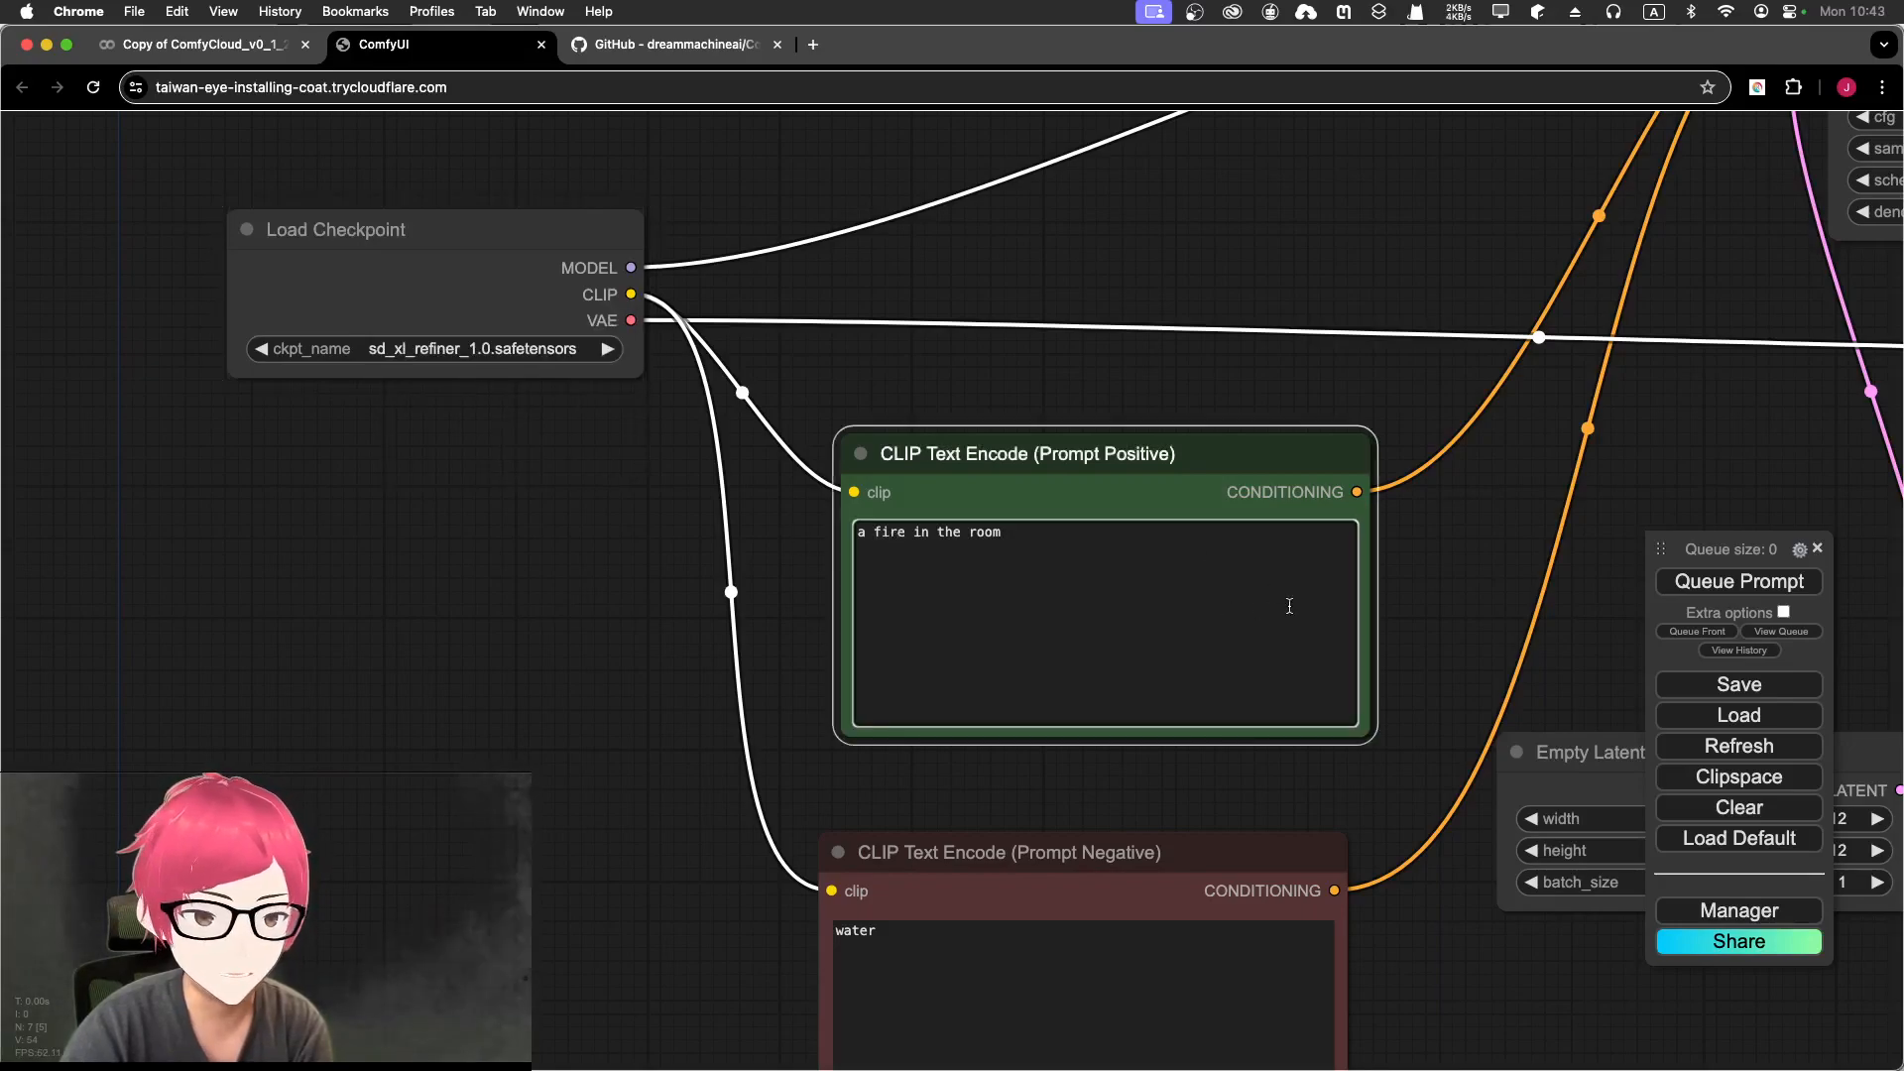
Step: Queue the workflow to generate an image with the sd_xl_refiner_1.0 checkpoint
{"action": "scroll", "coordinate": [1527, 595], "scroll_direction": "down", "scroll_amount": 10}
{"action": "left_click_drag", "start_coordinate": [1561, 589], "coordinate": [620, 569]}
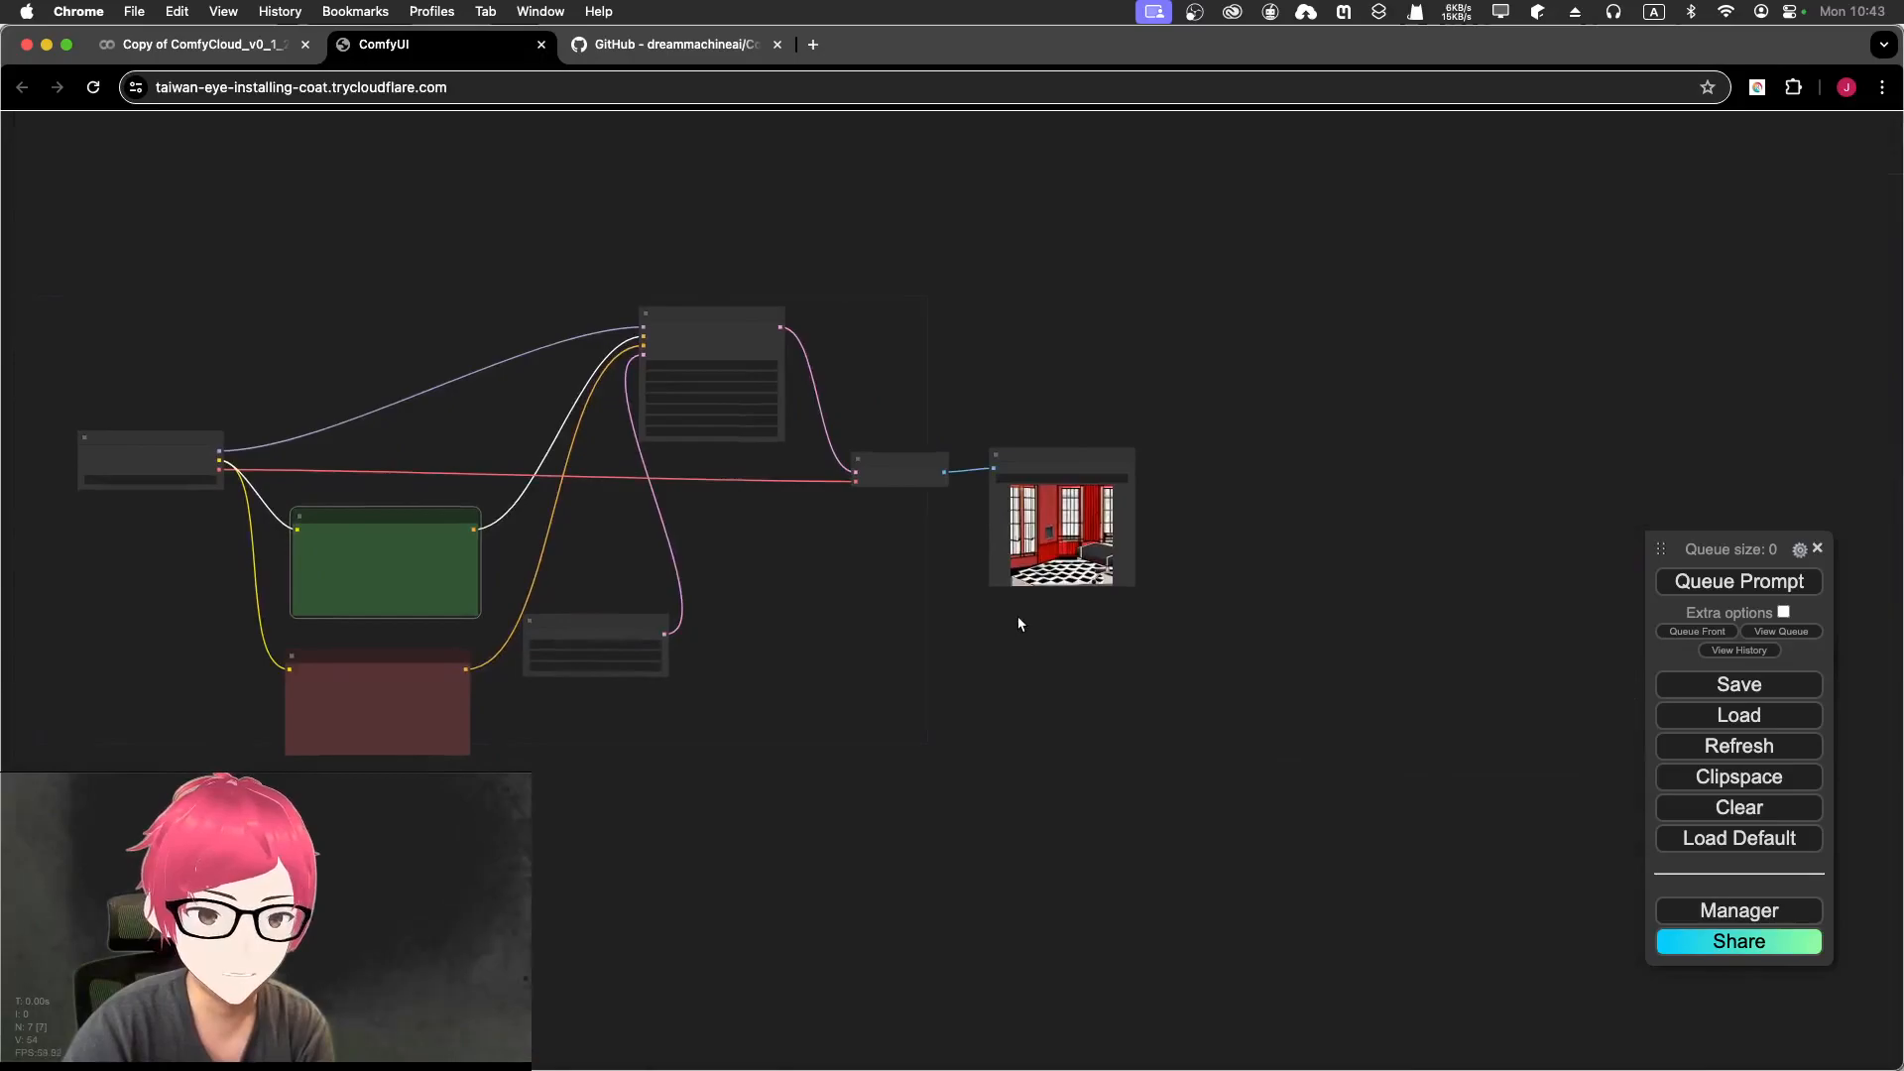
{"action": "scroll", "coordinate": [1018, 625], "scroll_direction": "up", "scroll_amount": 1}
{"action": "left_click", "coordinate": [1739, 582]}
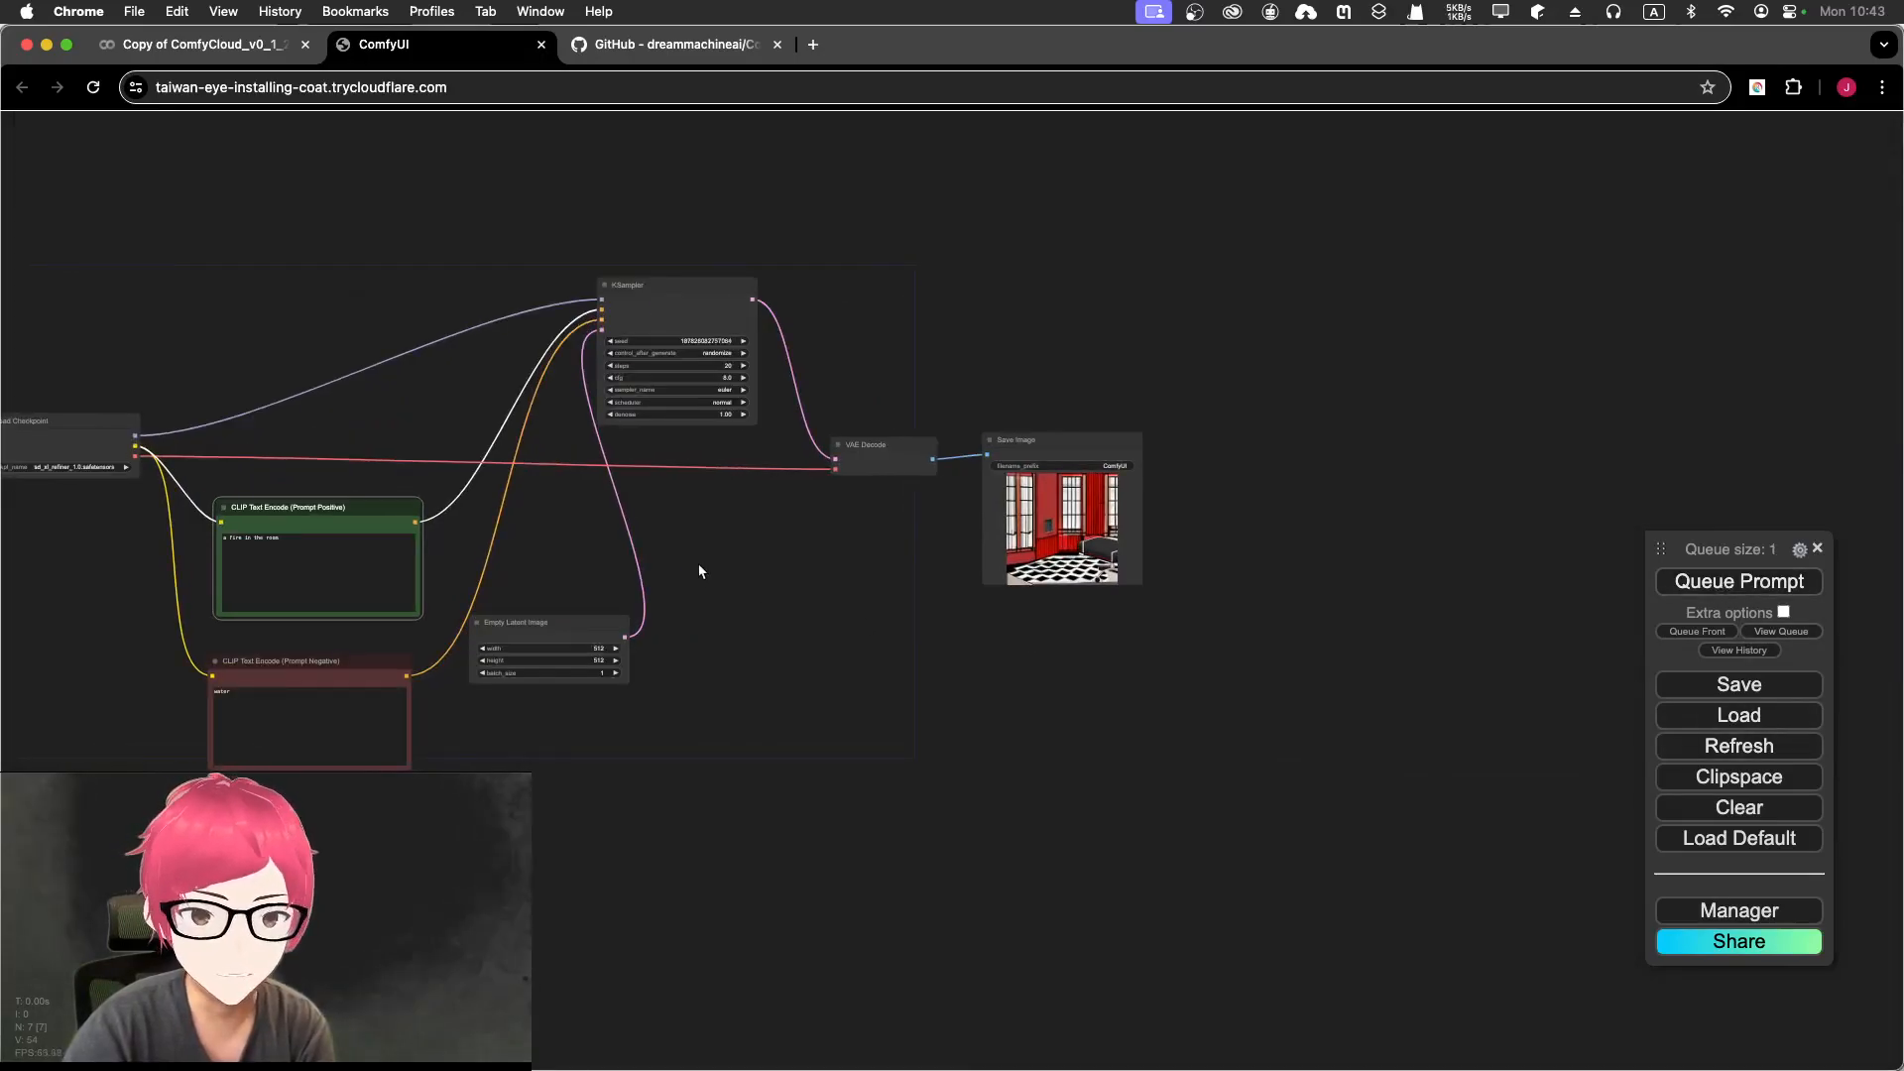
Step: Monitor the refiner checkpoint run across the graph and review the image in Save Image along with its prompt nodes
{"action": "scroll", "coordinate": [684, 568], "scroll_direction": "up", "scroll_amount": 5}
{"action": "left_click_drag", "start_coordinate": [670, 541], "coordinate": [1041, 597]}
{"action": "scroll", "coordinate": [1022, 596], "scroll_direction": "down", "scroll_amount": 3}
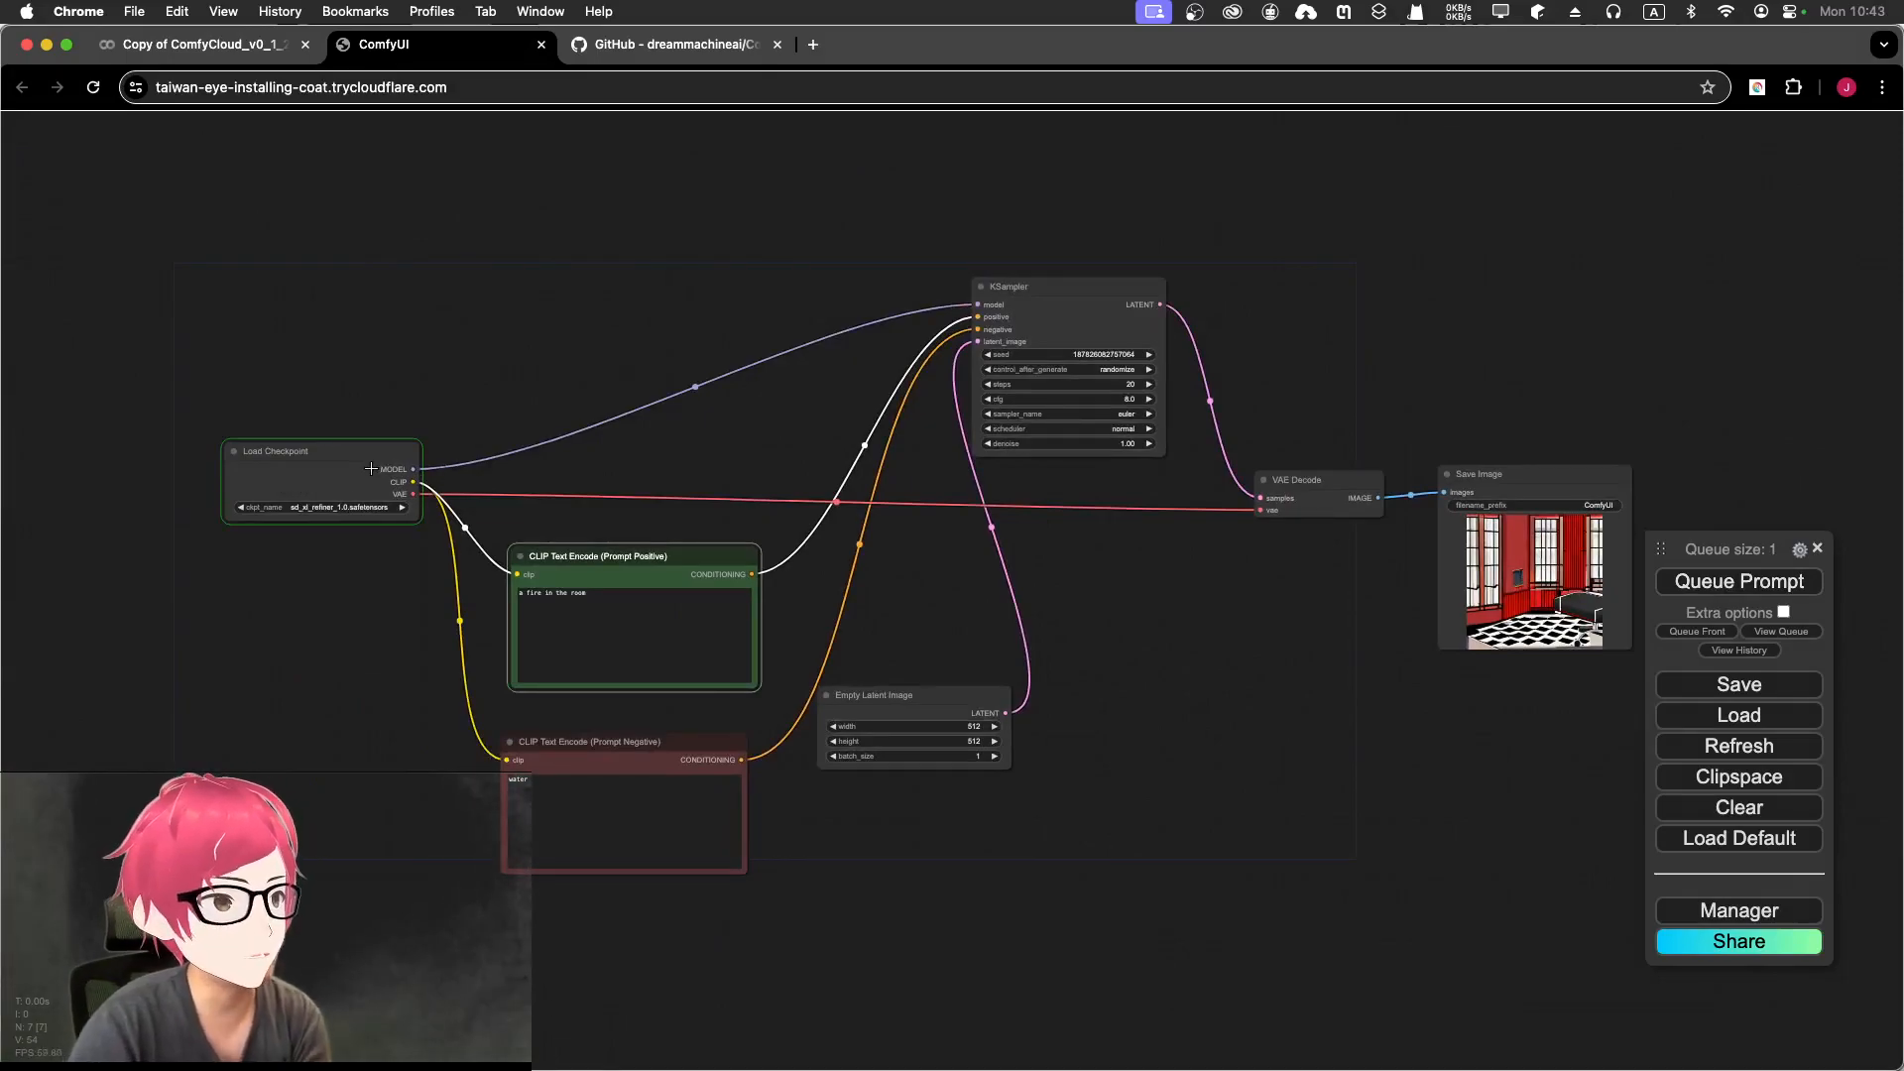
{"action": "scroll", "coordinate": [369, 460], "scroll_direction": "up", "scroll_amount": 1}
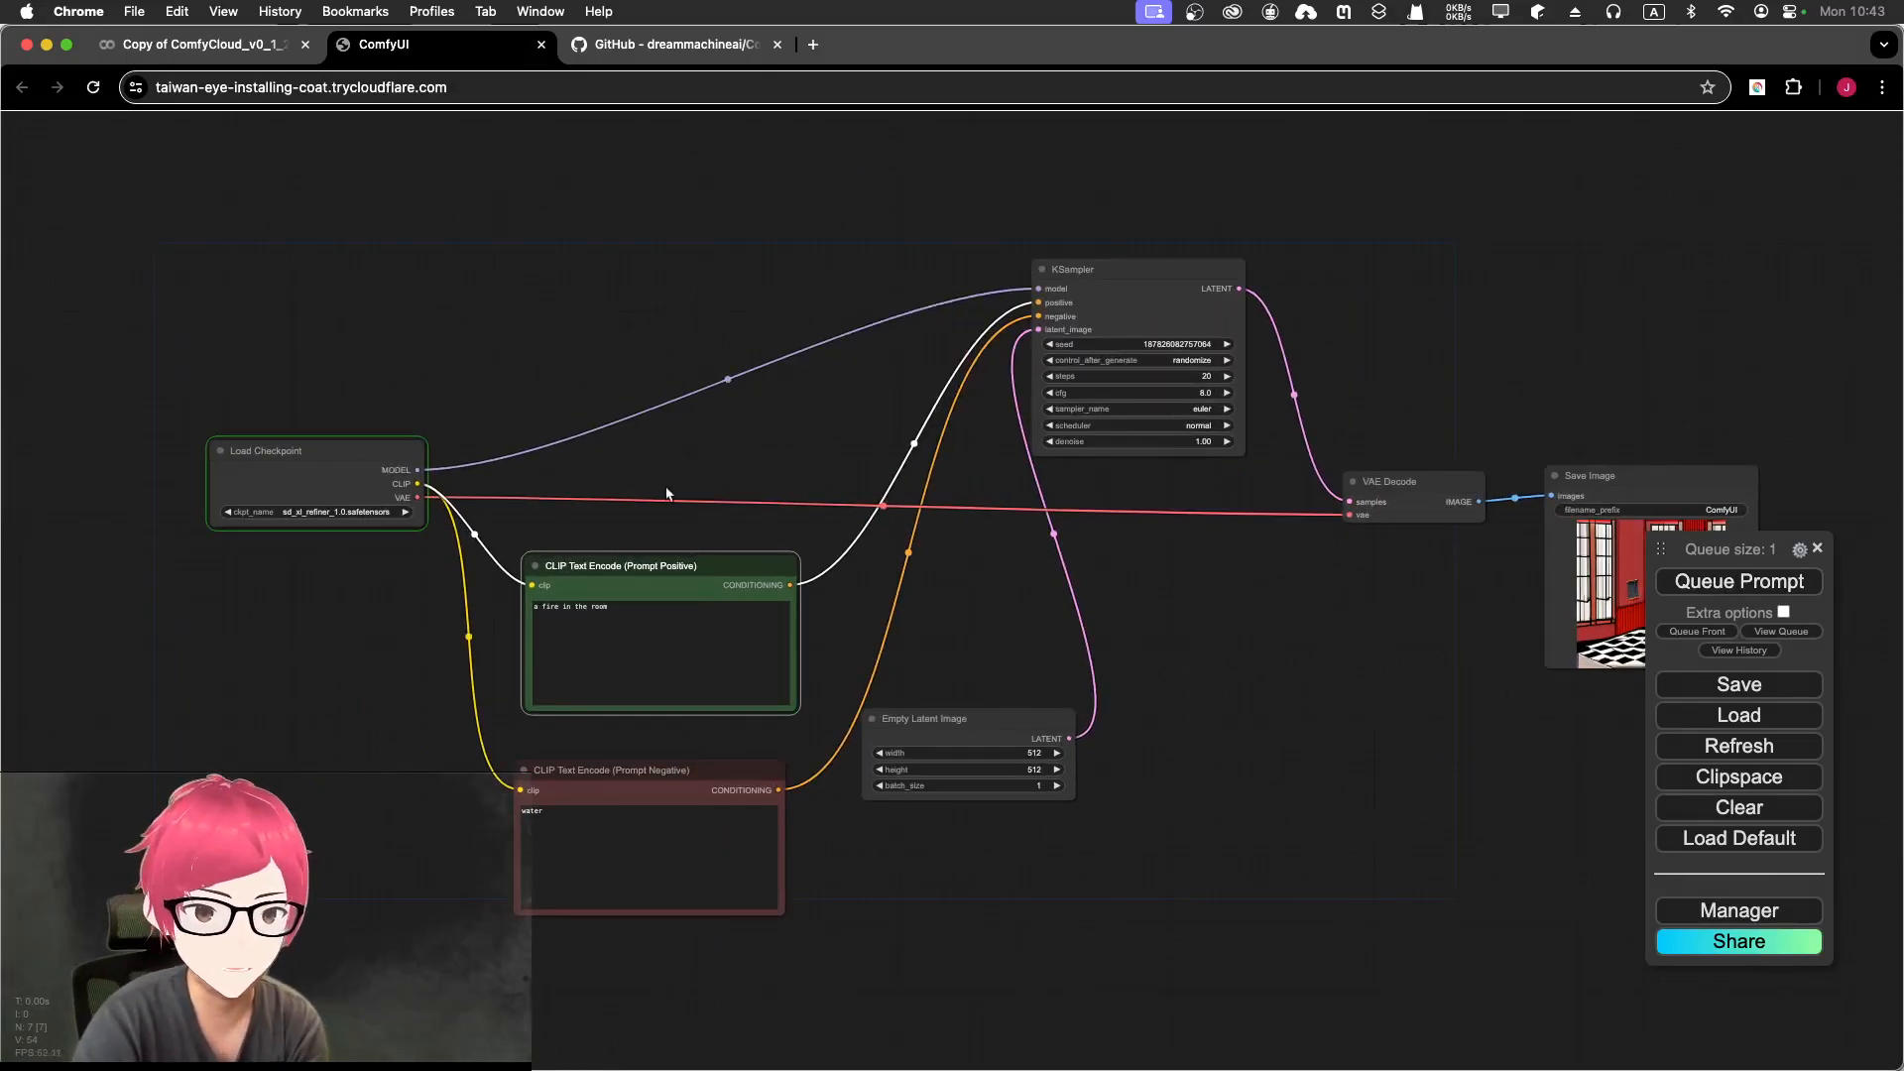
{"action": "left_click_drag", "start_coordinate": [682, 450], "coordinate": [599, 426]}
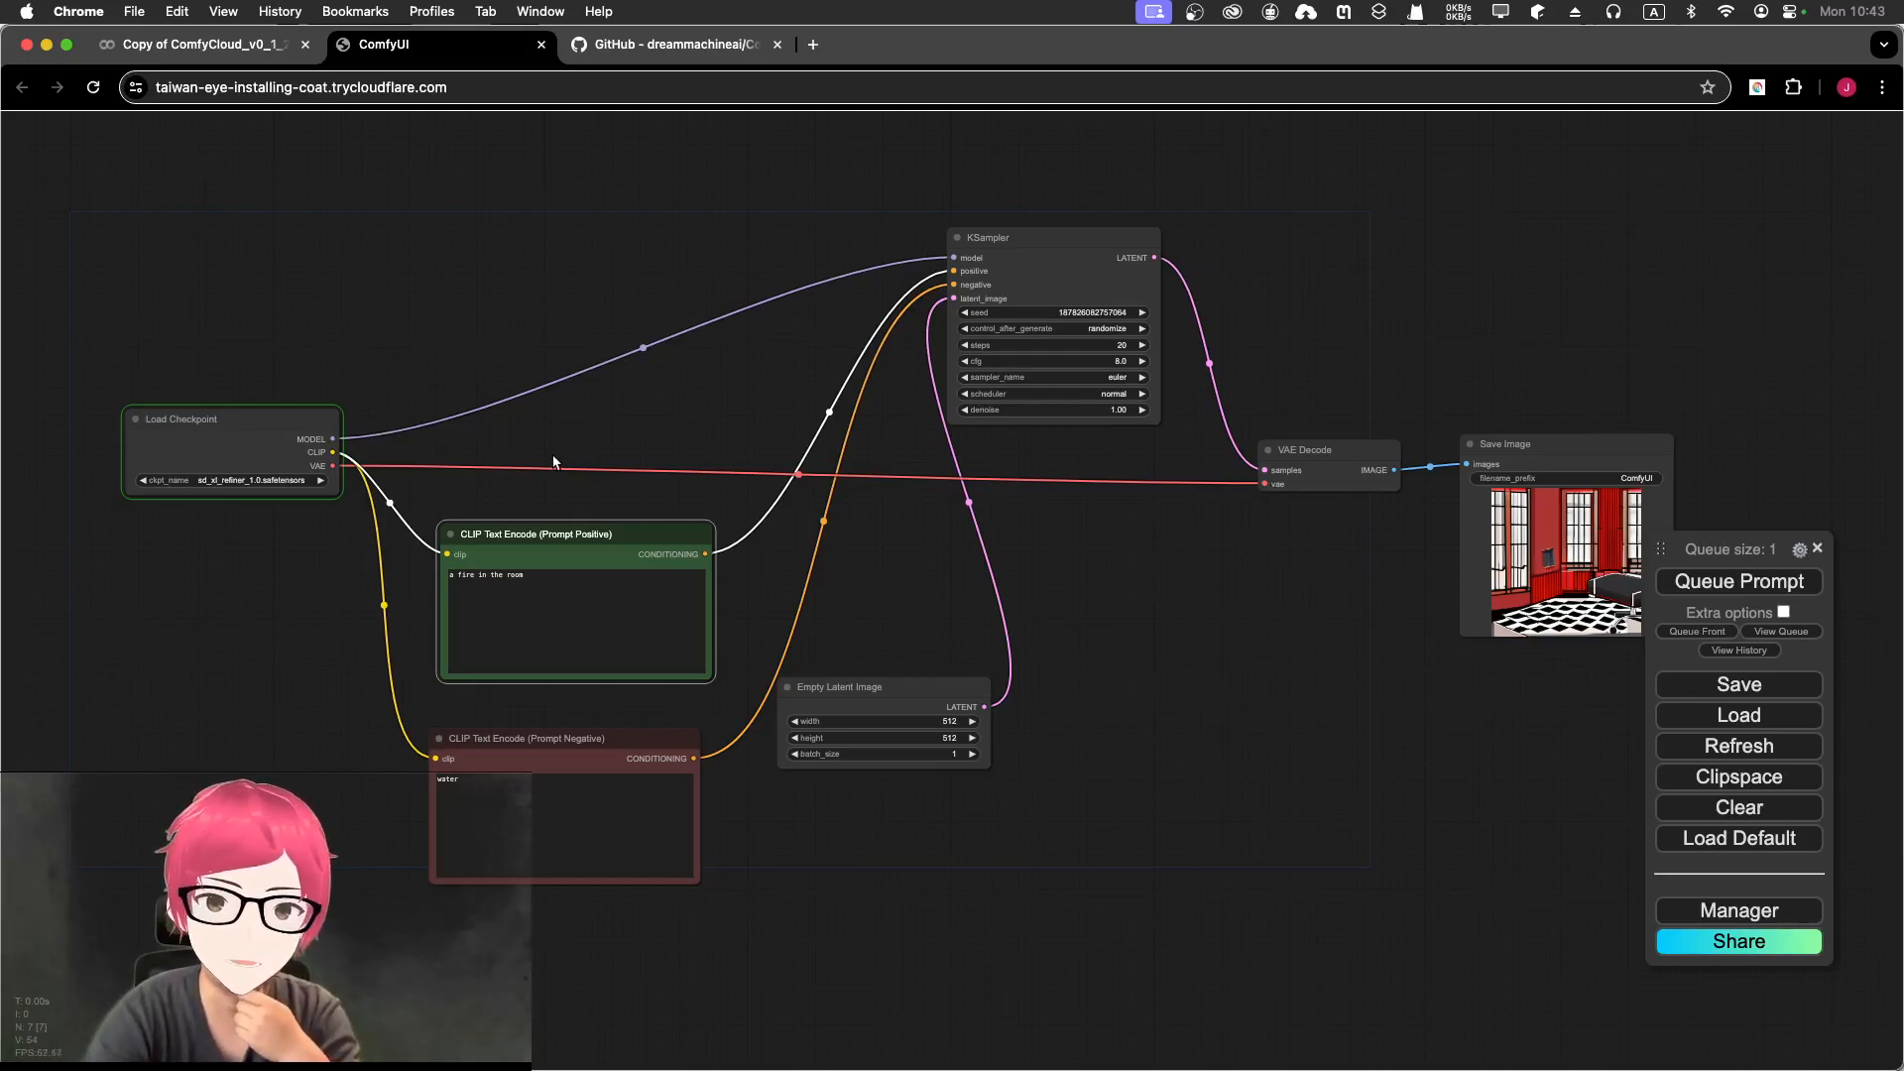
{"action": "left_click_drag", "start_coordinate": [696, 445], "coordinate": [663, 431]}
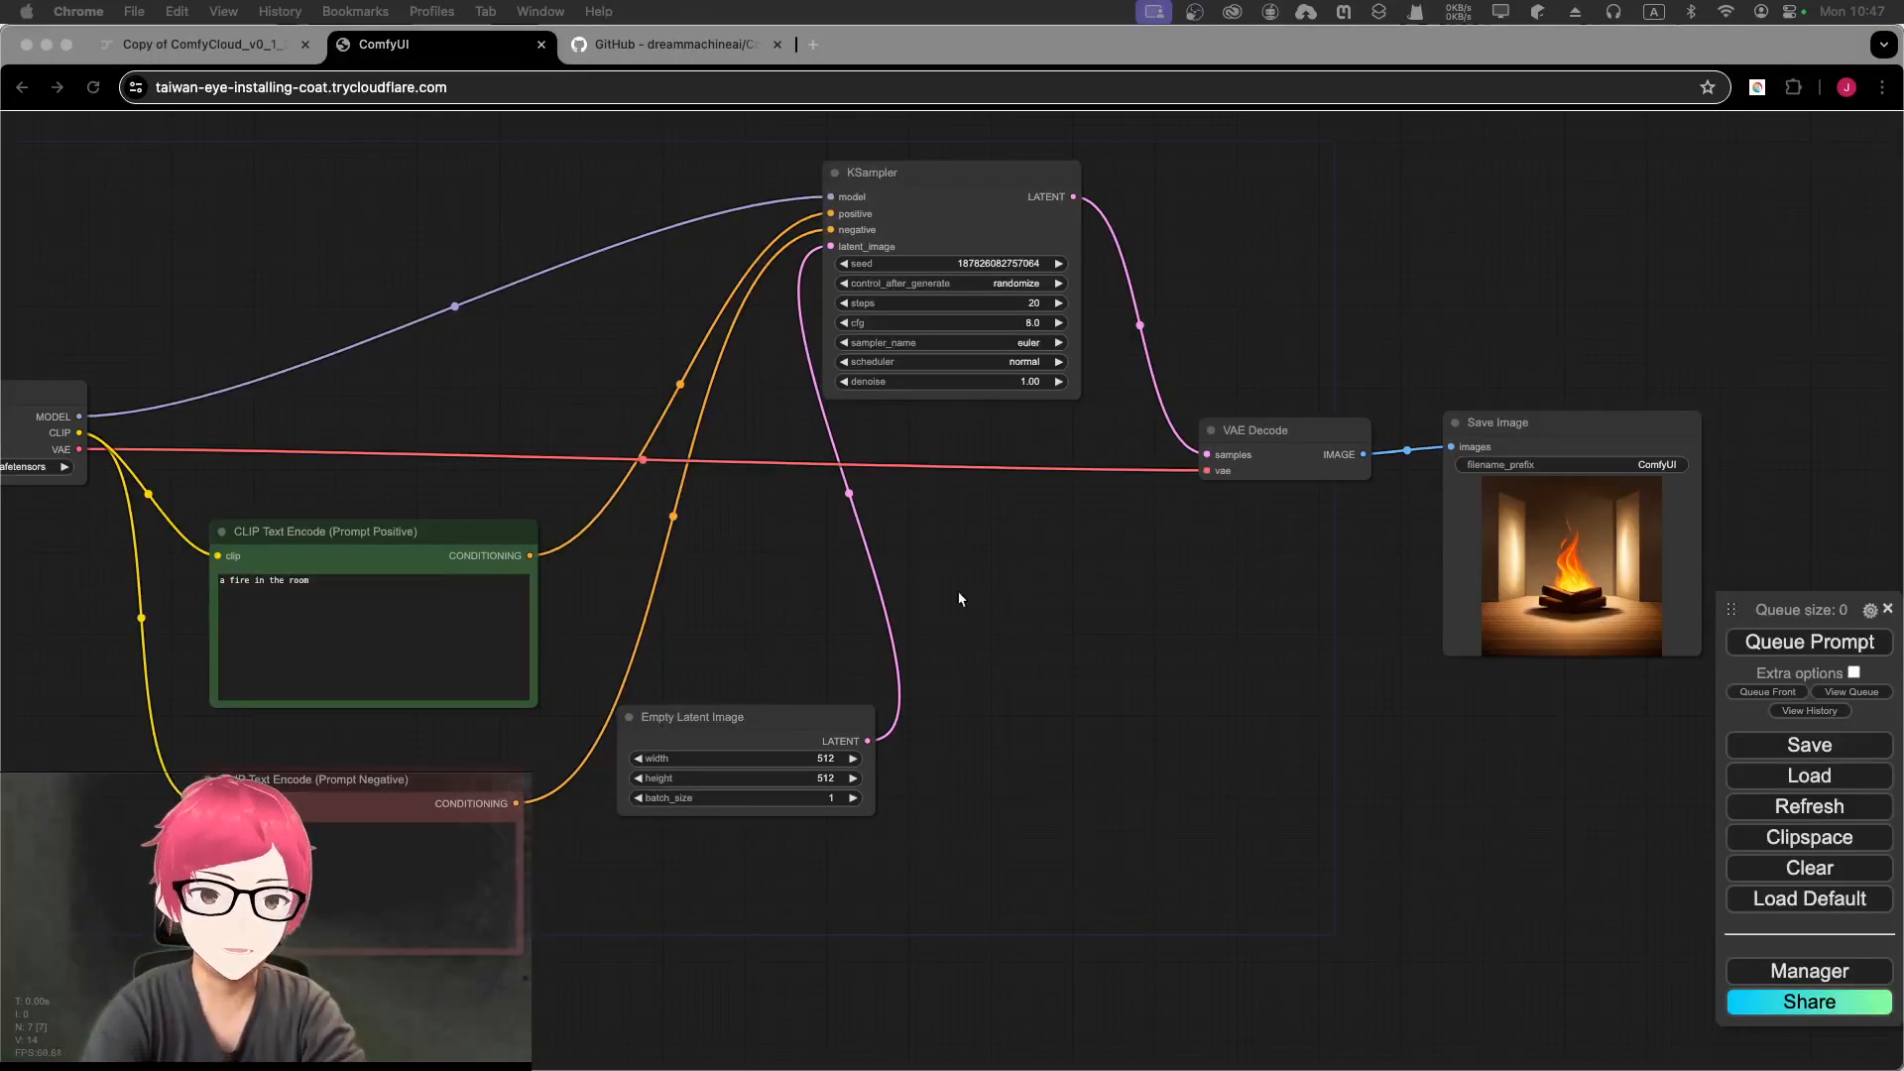
{"action": "scroll", "coordinate": [1586, 565], "scroll_direction": "up", "scroll_amount": 2}
{"action": "scroll", "coordinate": [1594, 571], "scroll_direction": "up", "scroll_amount": 1}
{"action": "scroll", "coordinate": [1594, 570], "scroll_direction": "down", "scroll_amount": 4}
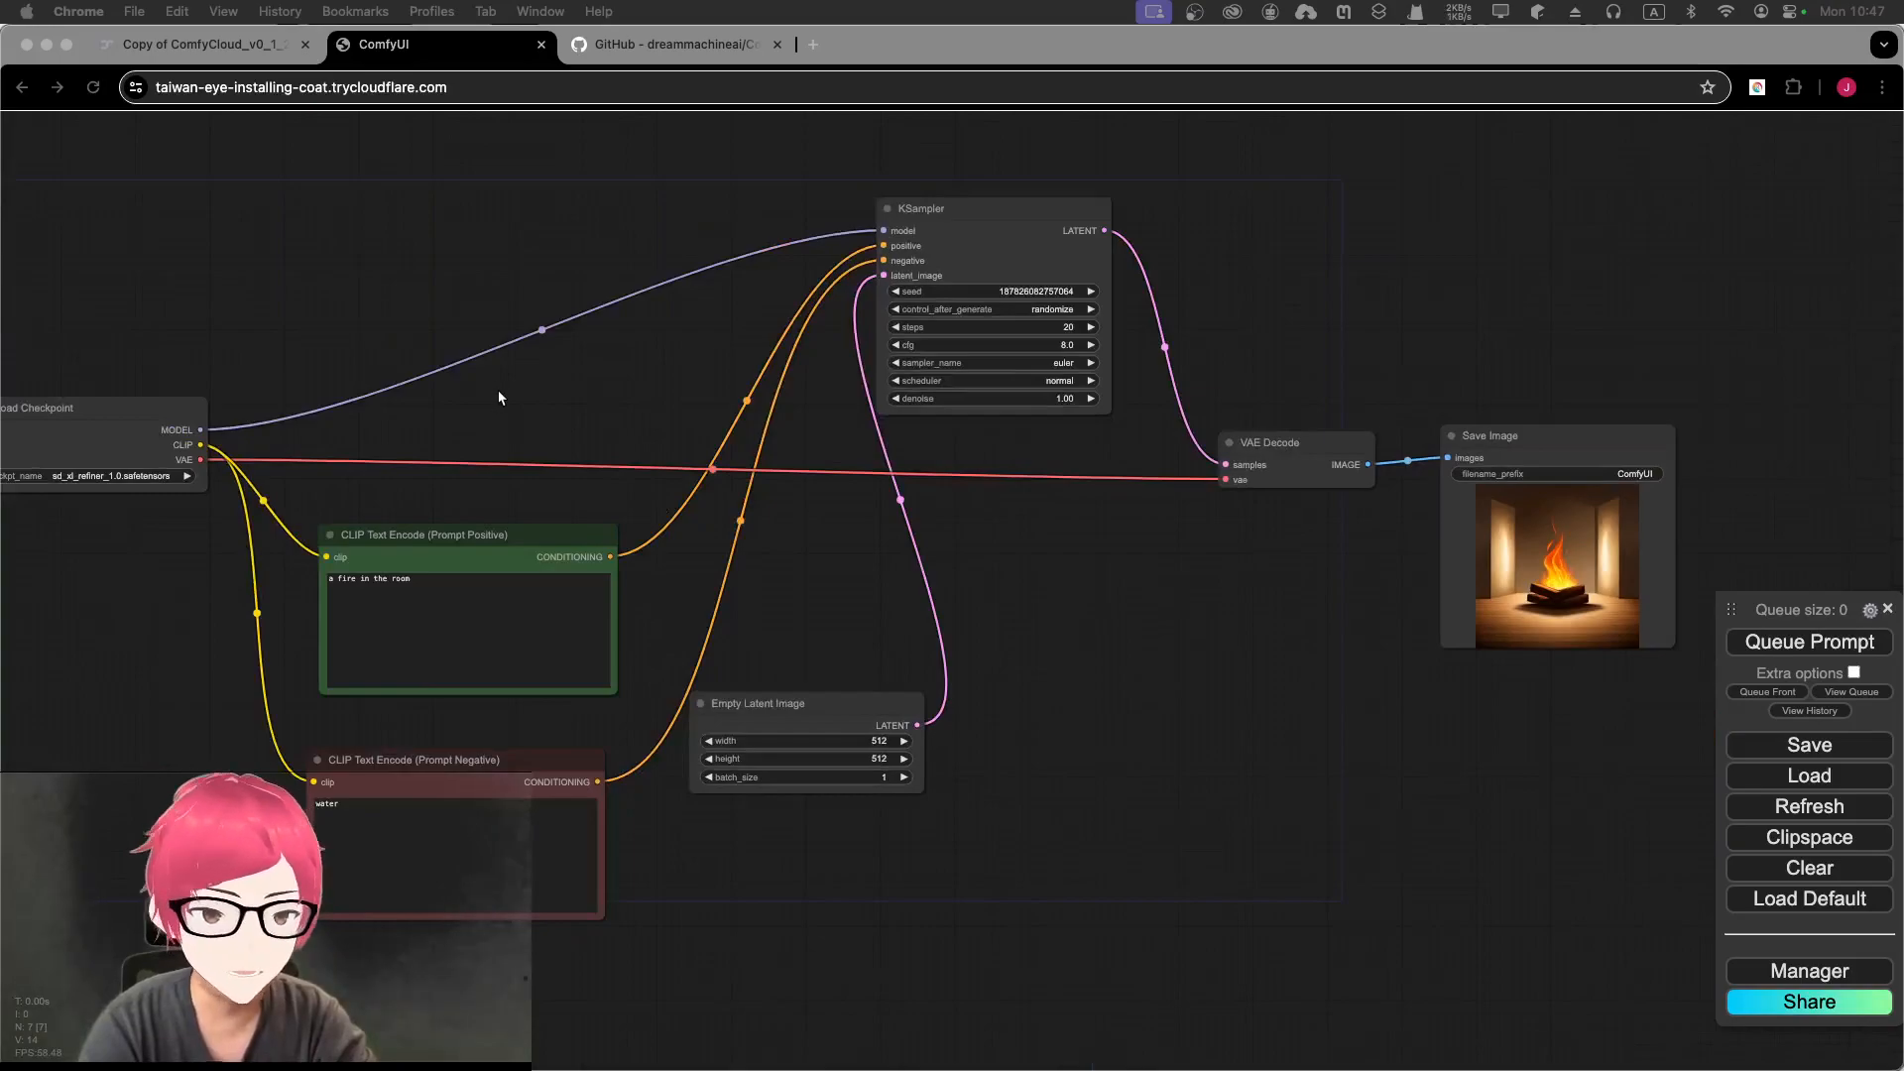
Step: Review the workflow from the Load Checkpoint node through the prompt nodes to the fire image in Save Image
{"action": "left_click_drag", "start_coordinate": [346, 297], "coordinate": [772, 285]}
{"action": "scroll", "coordinate": [550, 381], "scroll_direction": "up", "scroll_amount": 7}
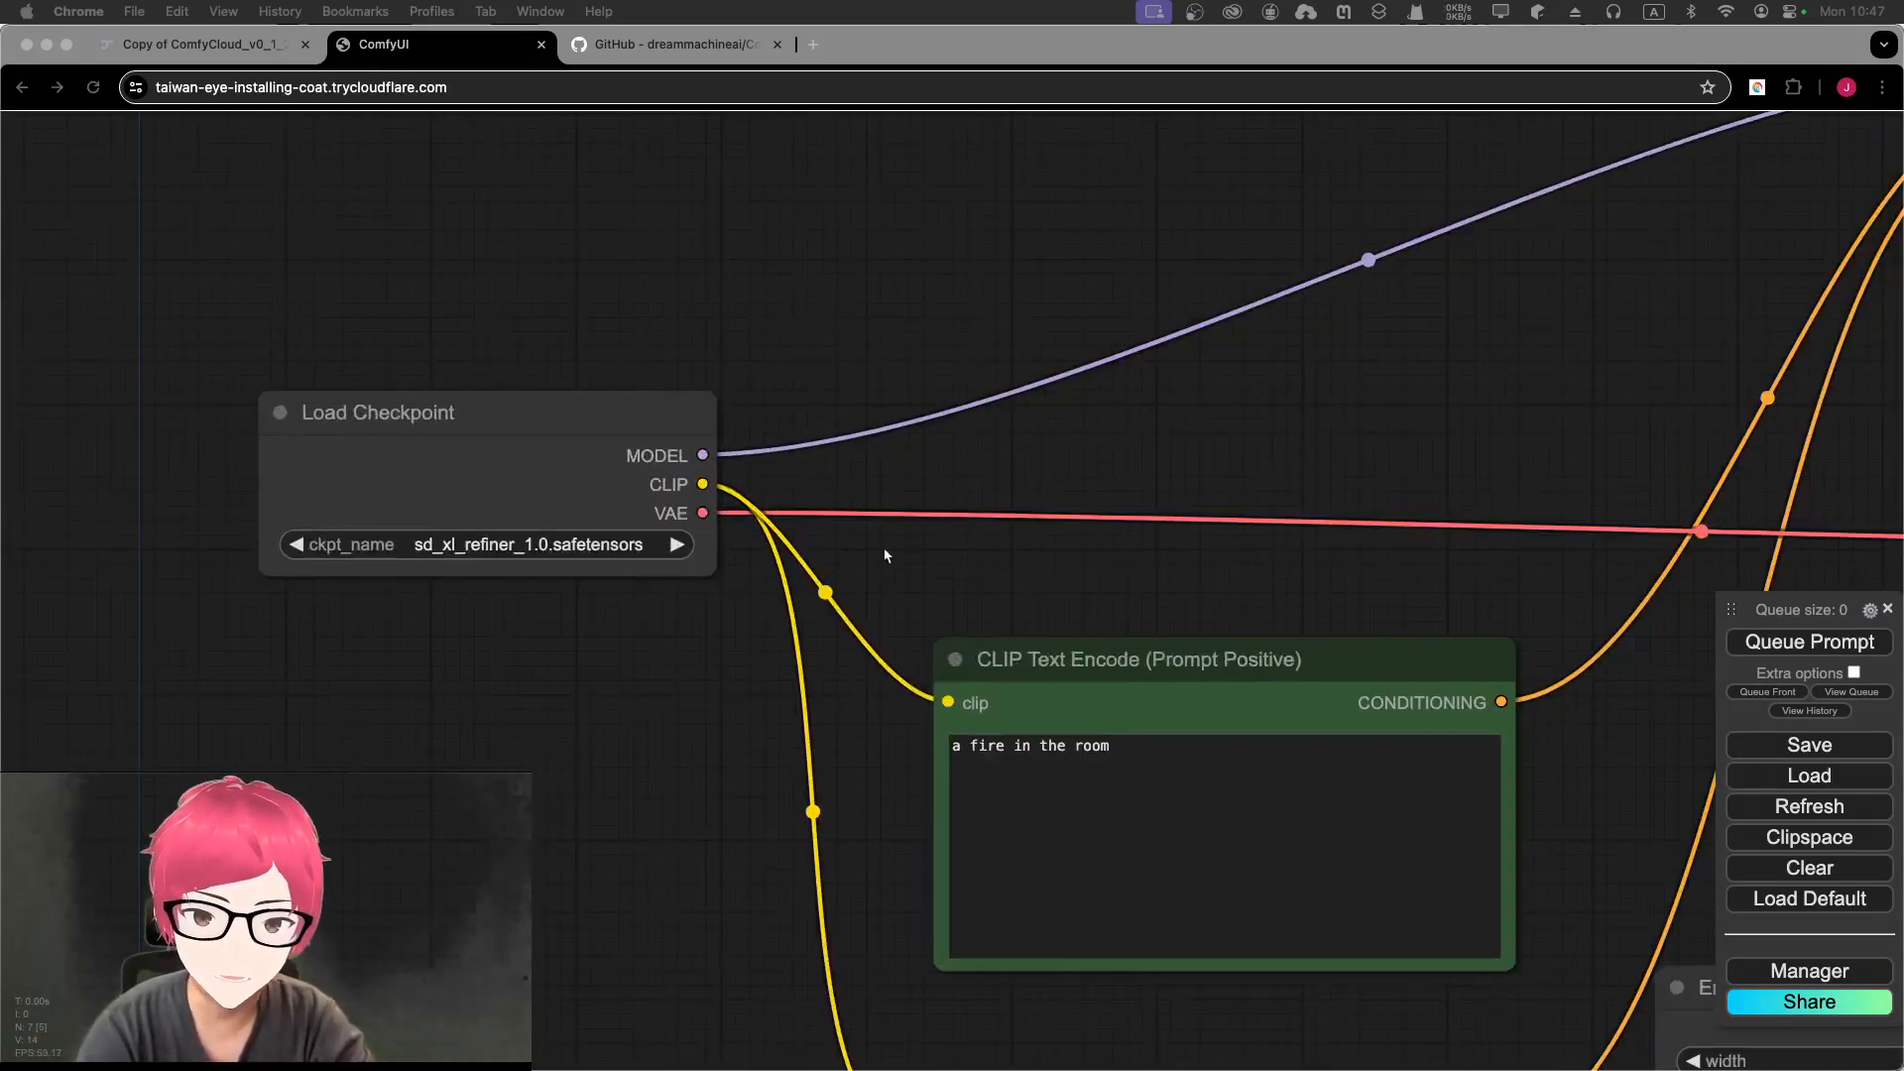
{"action": "left_click_drag", "start_coordinate": [994, 457], "coordinate": [297, 435]}
{"action": "scroll", "coordinate": [1103, 488], "scroll_direction": "down", "scroll_amount": 5}
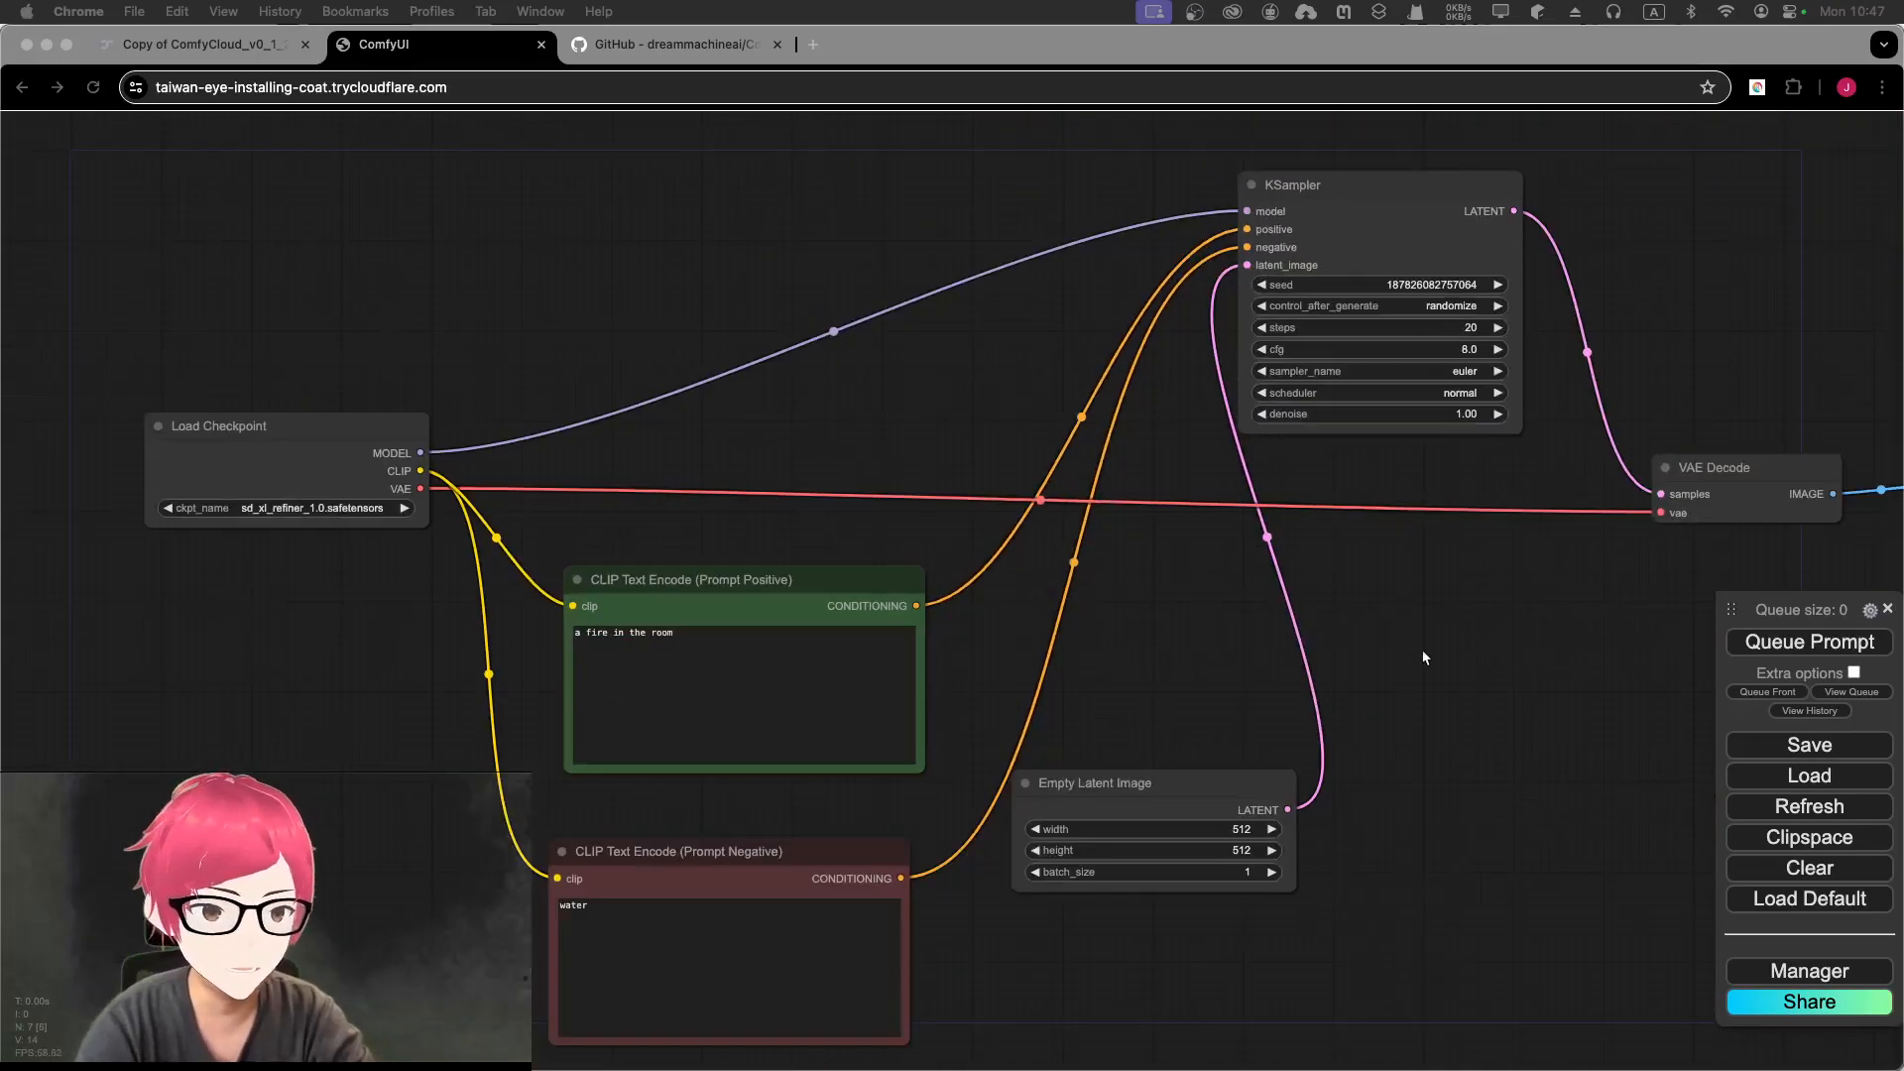
{"action": "left_click_drag", "start_coordinate": [1500, 651], "coordinate": [665, 642]}
{"action": "scroll", "coordinate": [1071, 719], "scroll_direction": "up", "scroll_amount": 4}
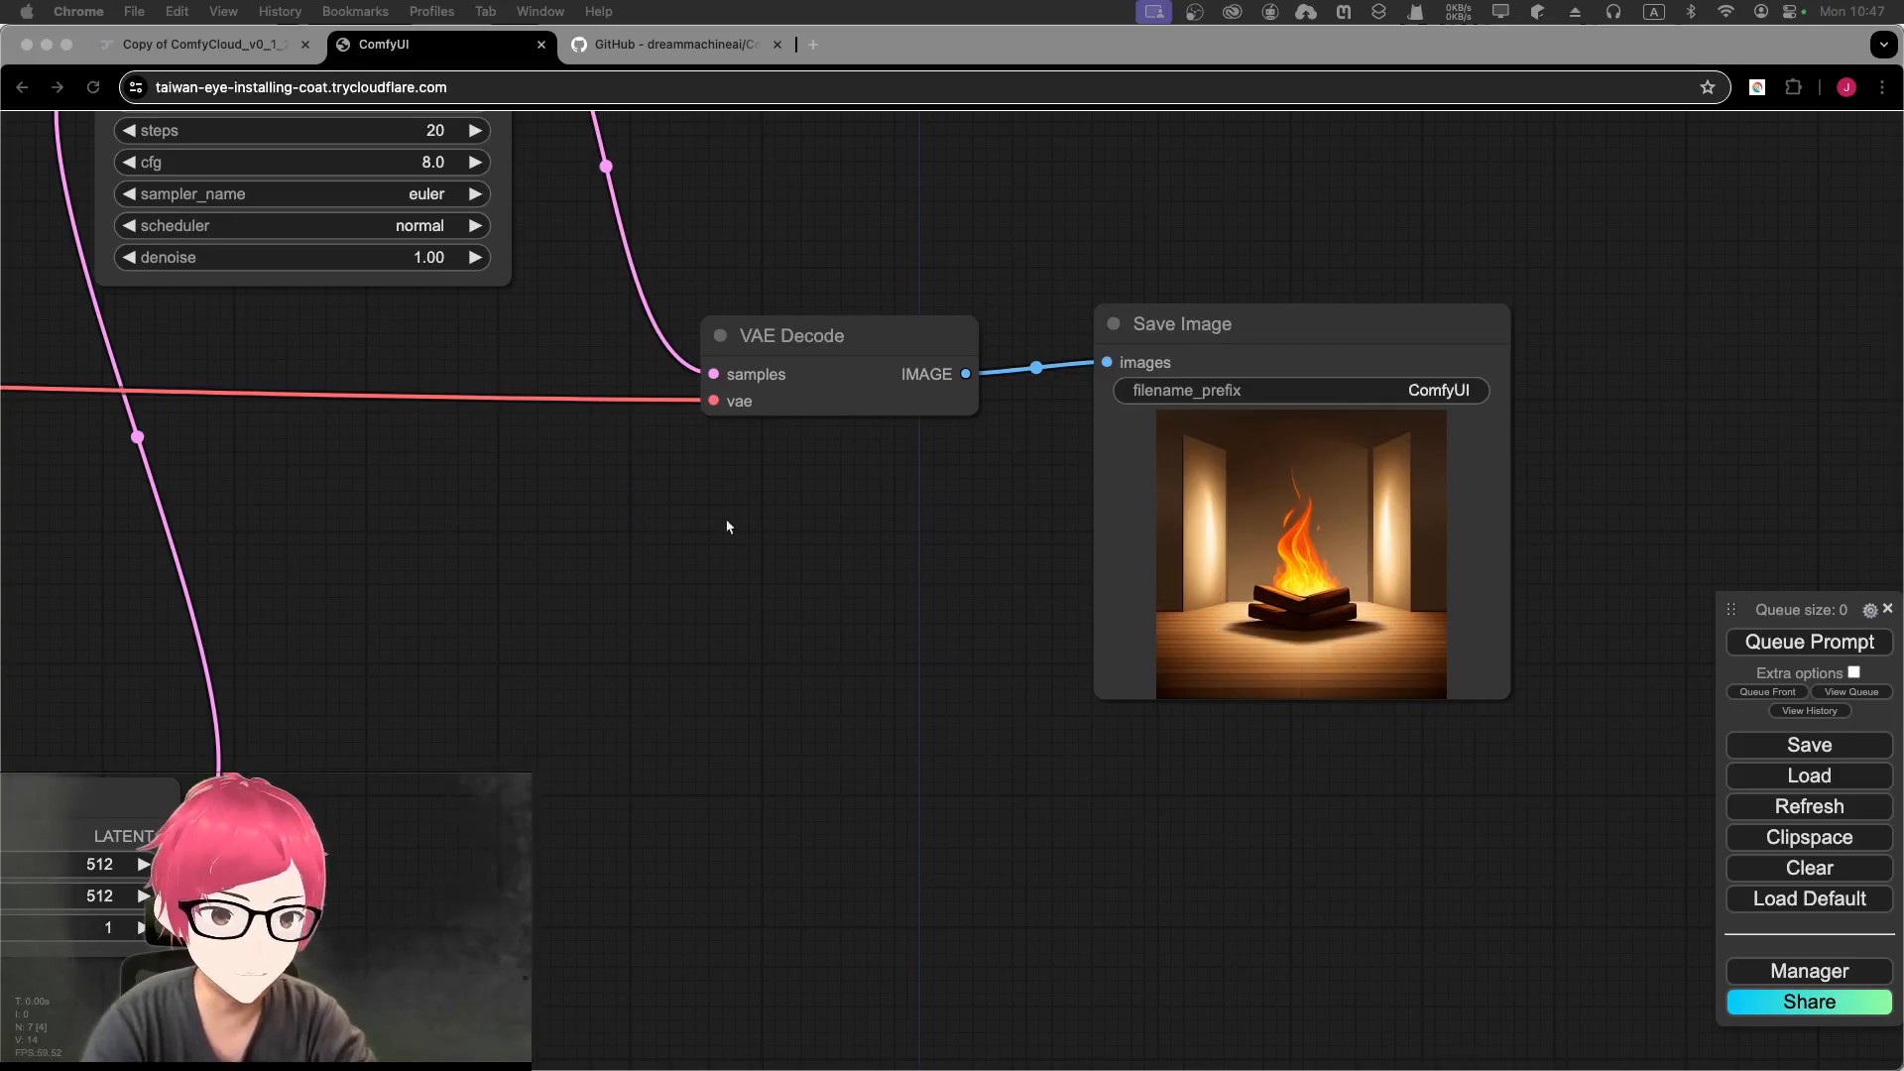
{"action": "left_click_drag", "start_coordinate": [651, 522], "coordinate": [1452, 440]}
{"action": "left_click_drag", "start_coordinate": [436, 542], "coordinate": [934, 253]}
{"action": "left_click_drag", "start_coordinate": [1483, 458], "coordinate": [850, 695]}
{"action": "left_click_drag", "start_coordinate": [1301, 505], "coordinate": [846, 692]}
{"action": "left_click_drag", "start_coordinate": [1170, 638], "coordinate": [655, 597]}
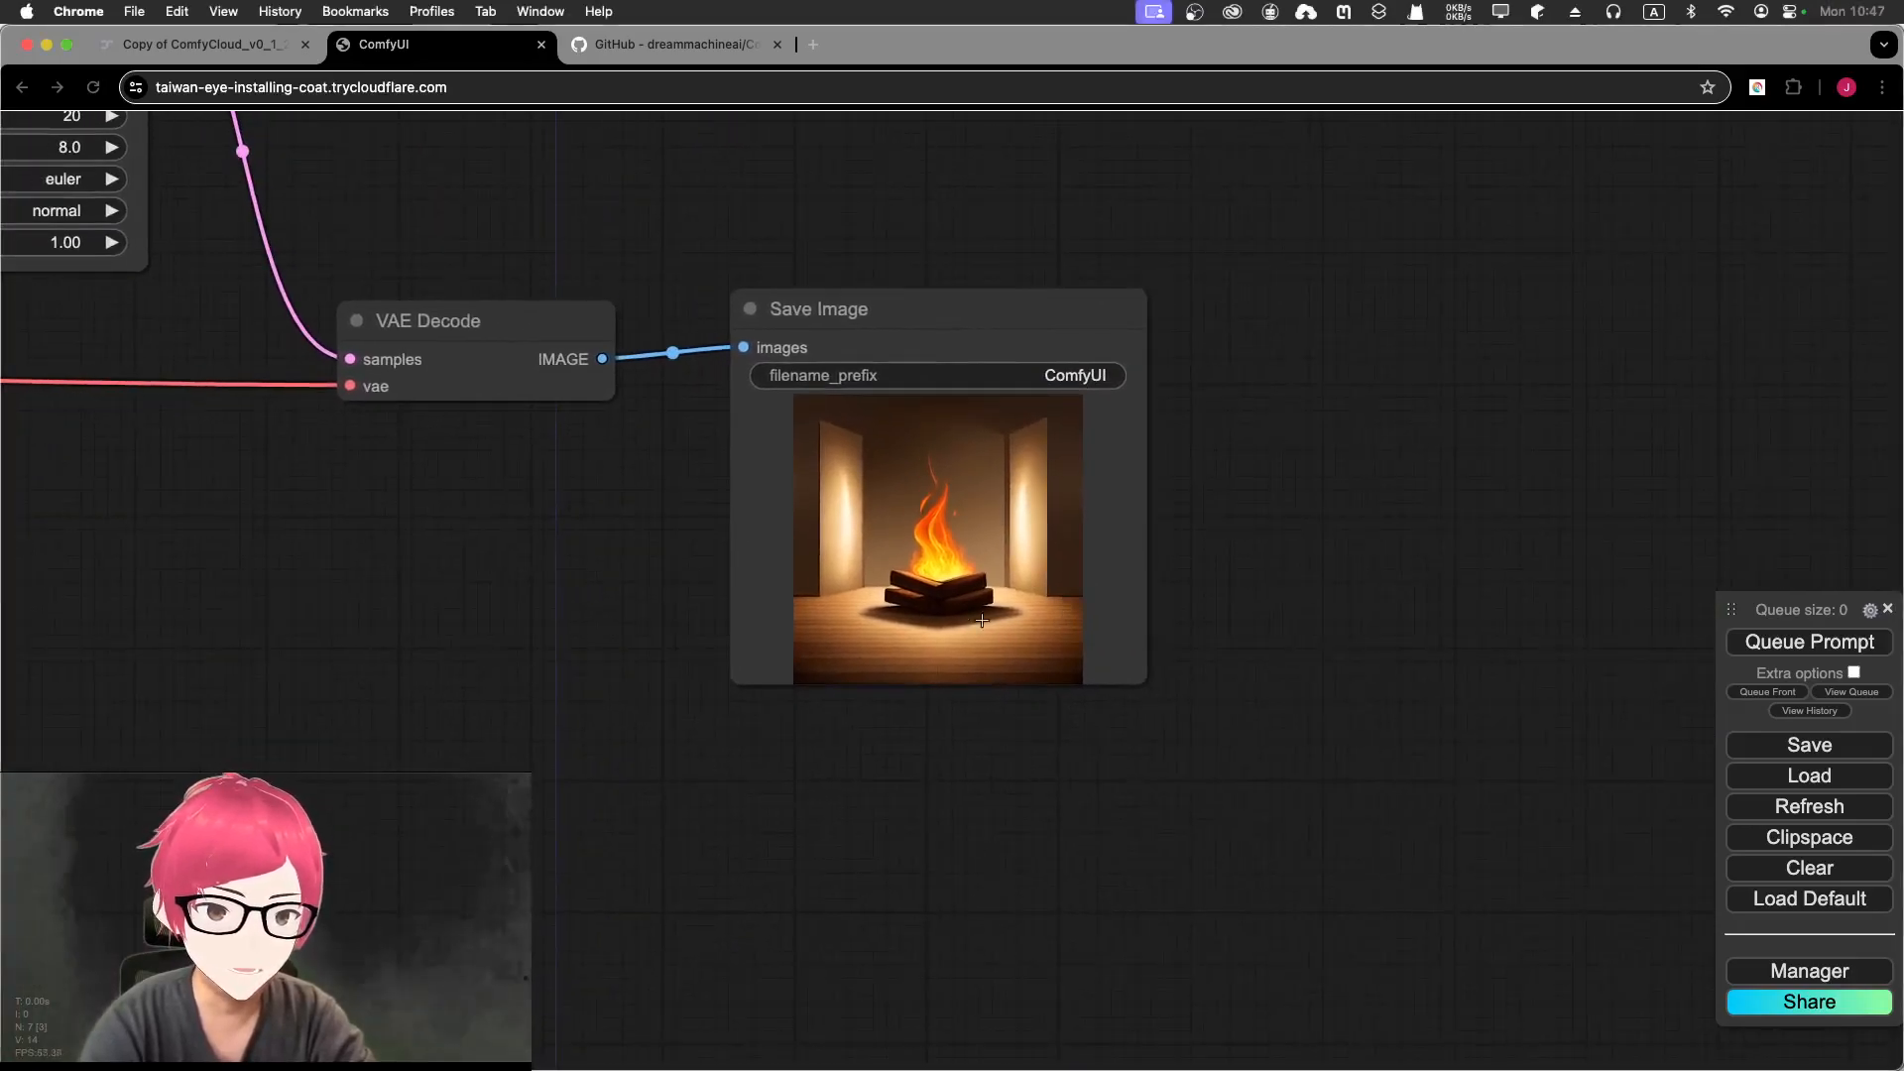
Step: Enlarge the Save Image node so its preview displays larger, and inspect the generated fire image up close
{"action": "right_click", "coordinate": [915, 490]}
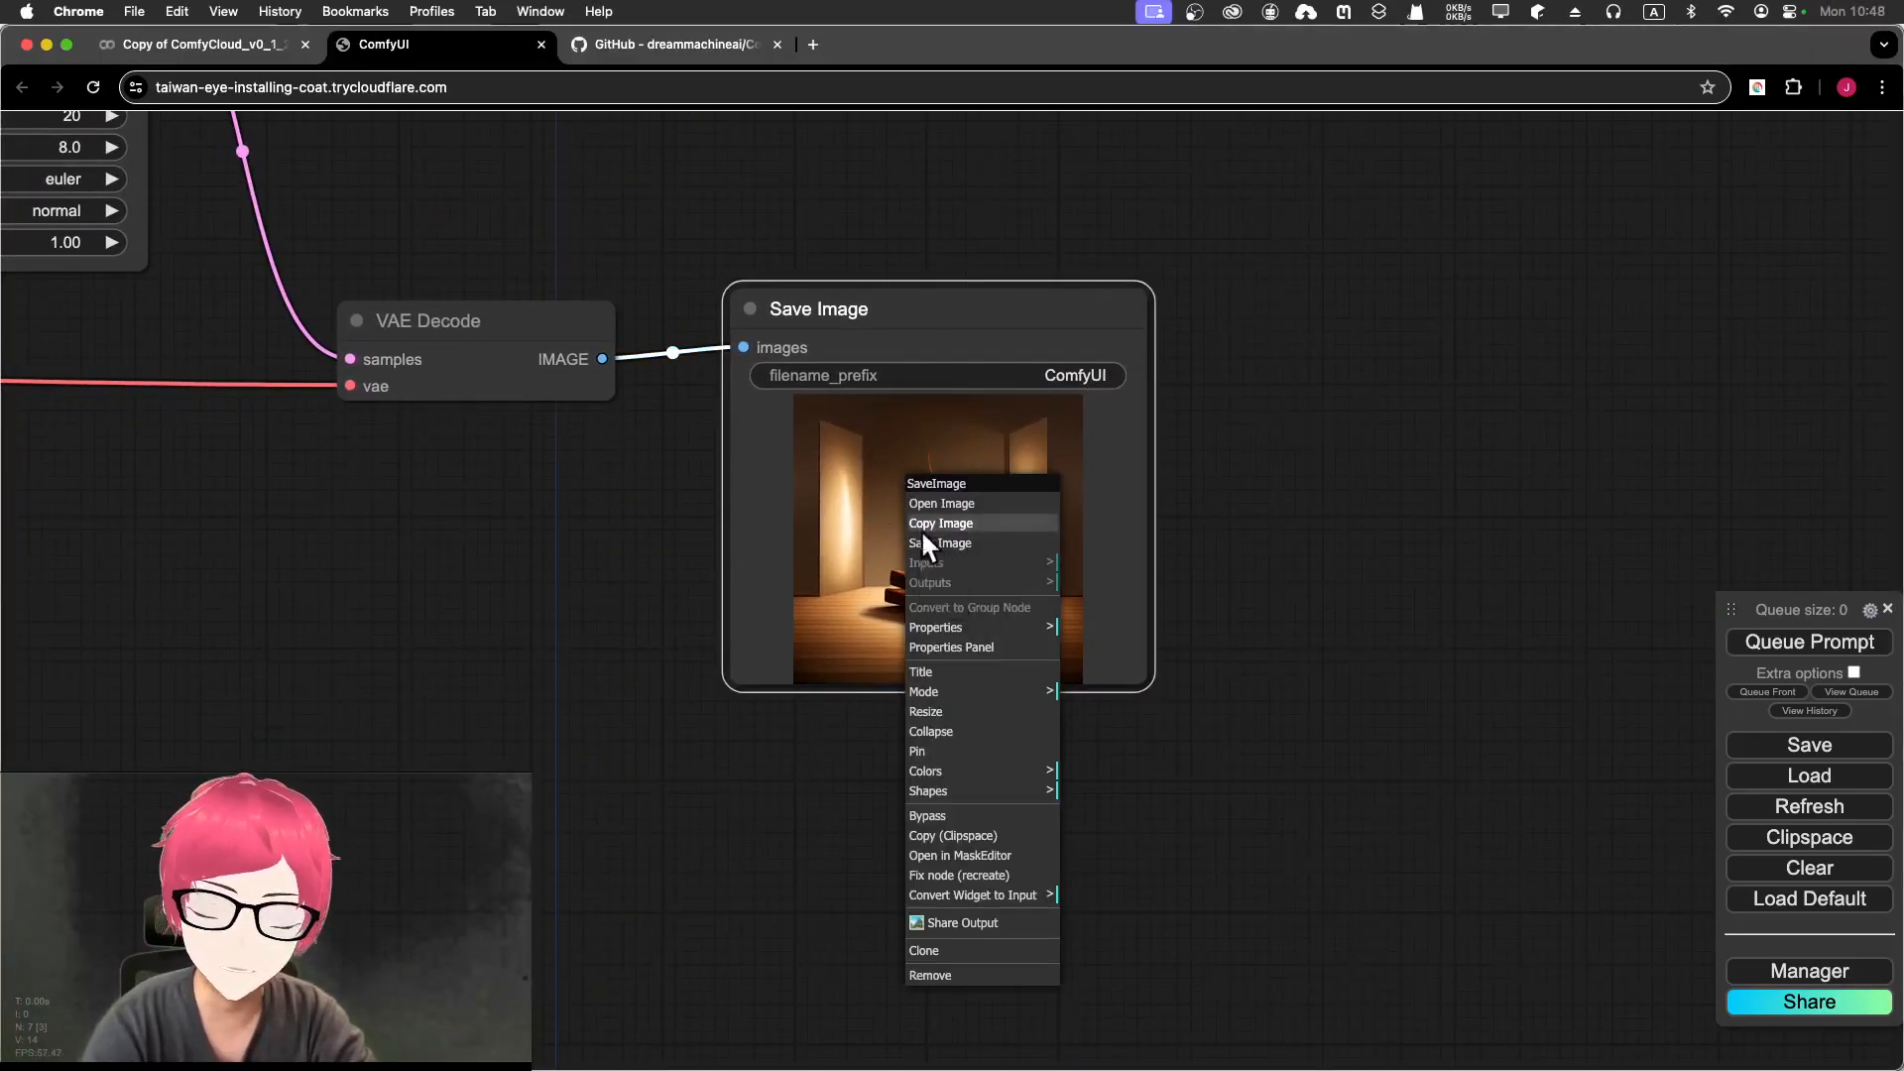
{"action": "left_click", "coordinate": [591, 484]}
{"action": "left_click", "coordinate": [1000, 610]}
{"action": "left_click_drag", "start_coordinate": [1147, 681], "coordinate": [1689, 1031]}
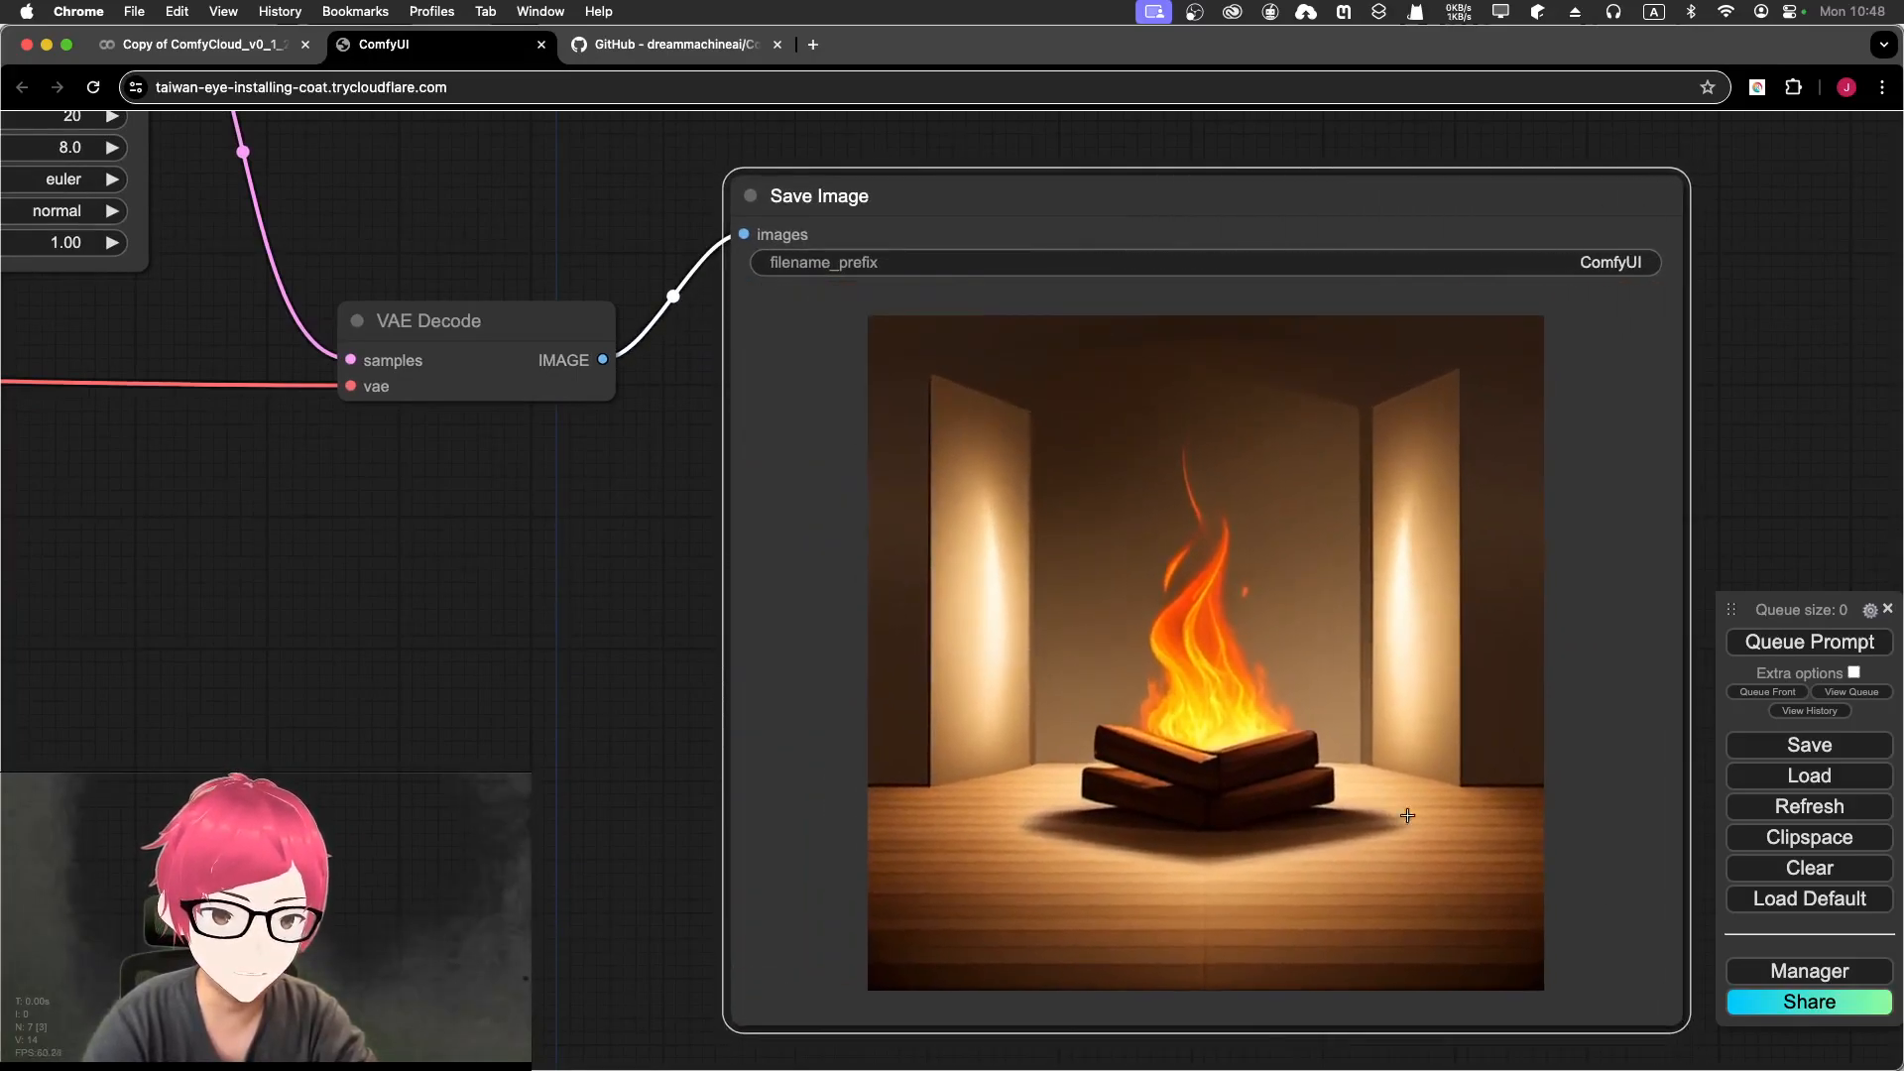
{"action": "scroll", "coordinate": [1418, 813], "scroll_direction": "up", "scroll_amount": 10}
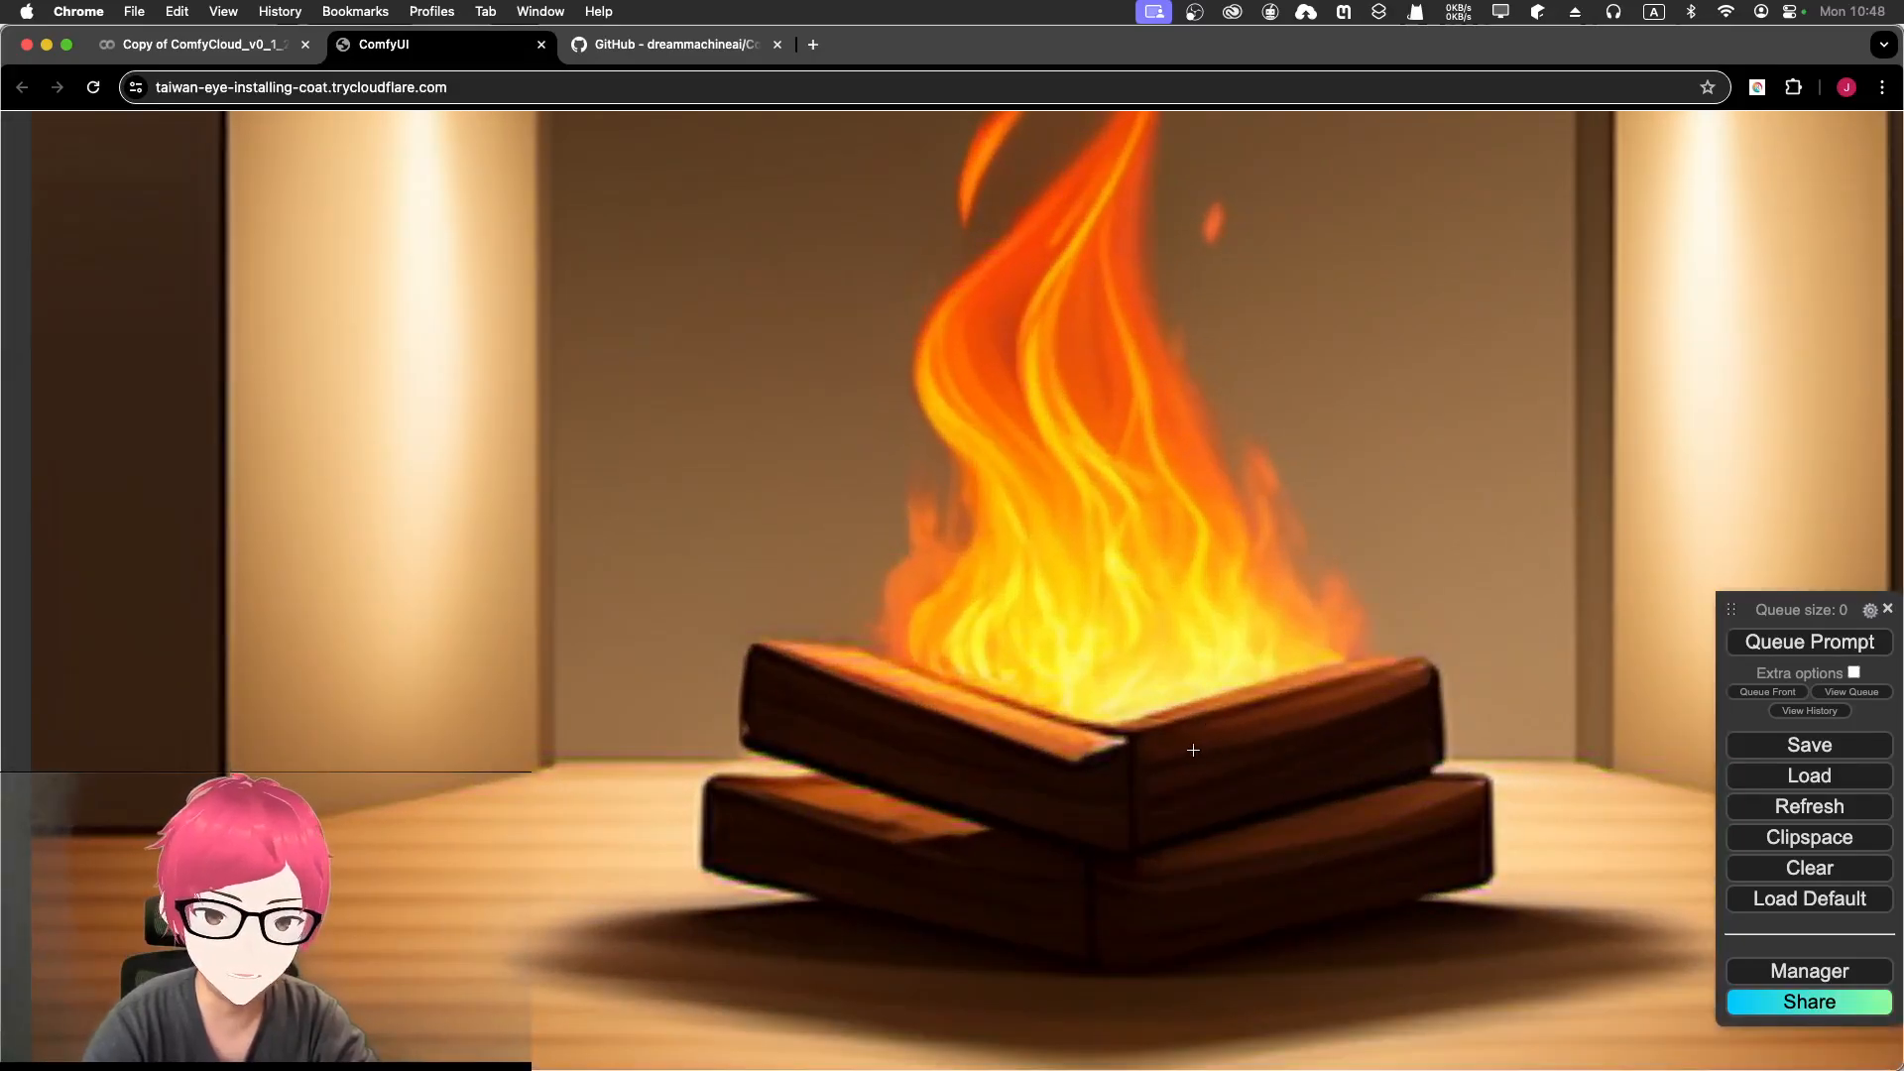
{"action": "scroll", "coordinate": [1139, 674], "scroll_direction": "down", "scroll_amount": 10}
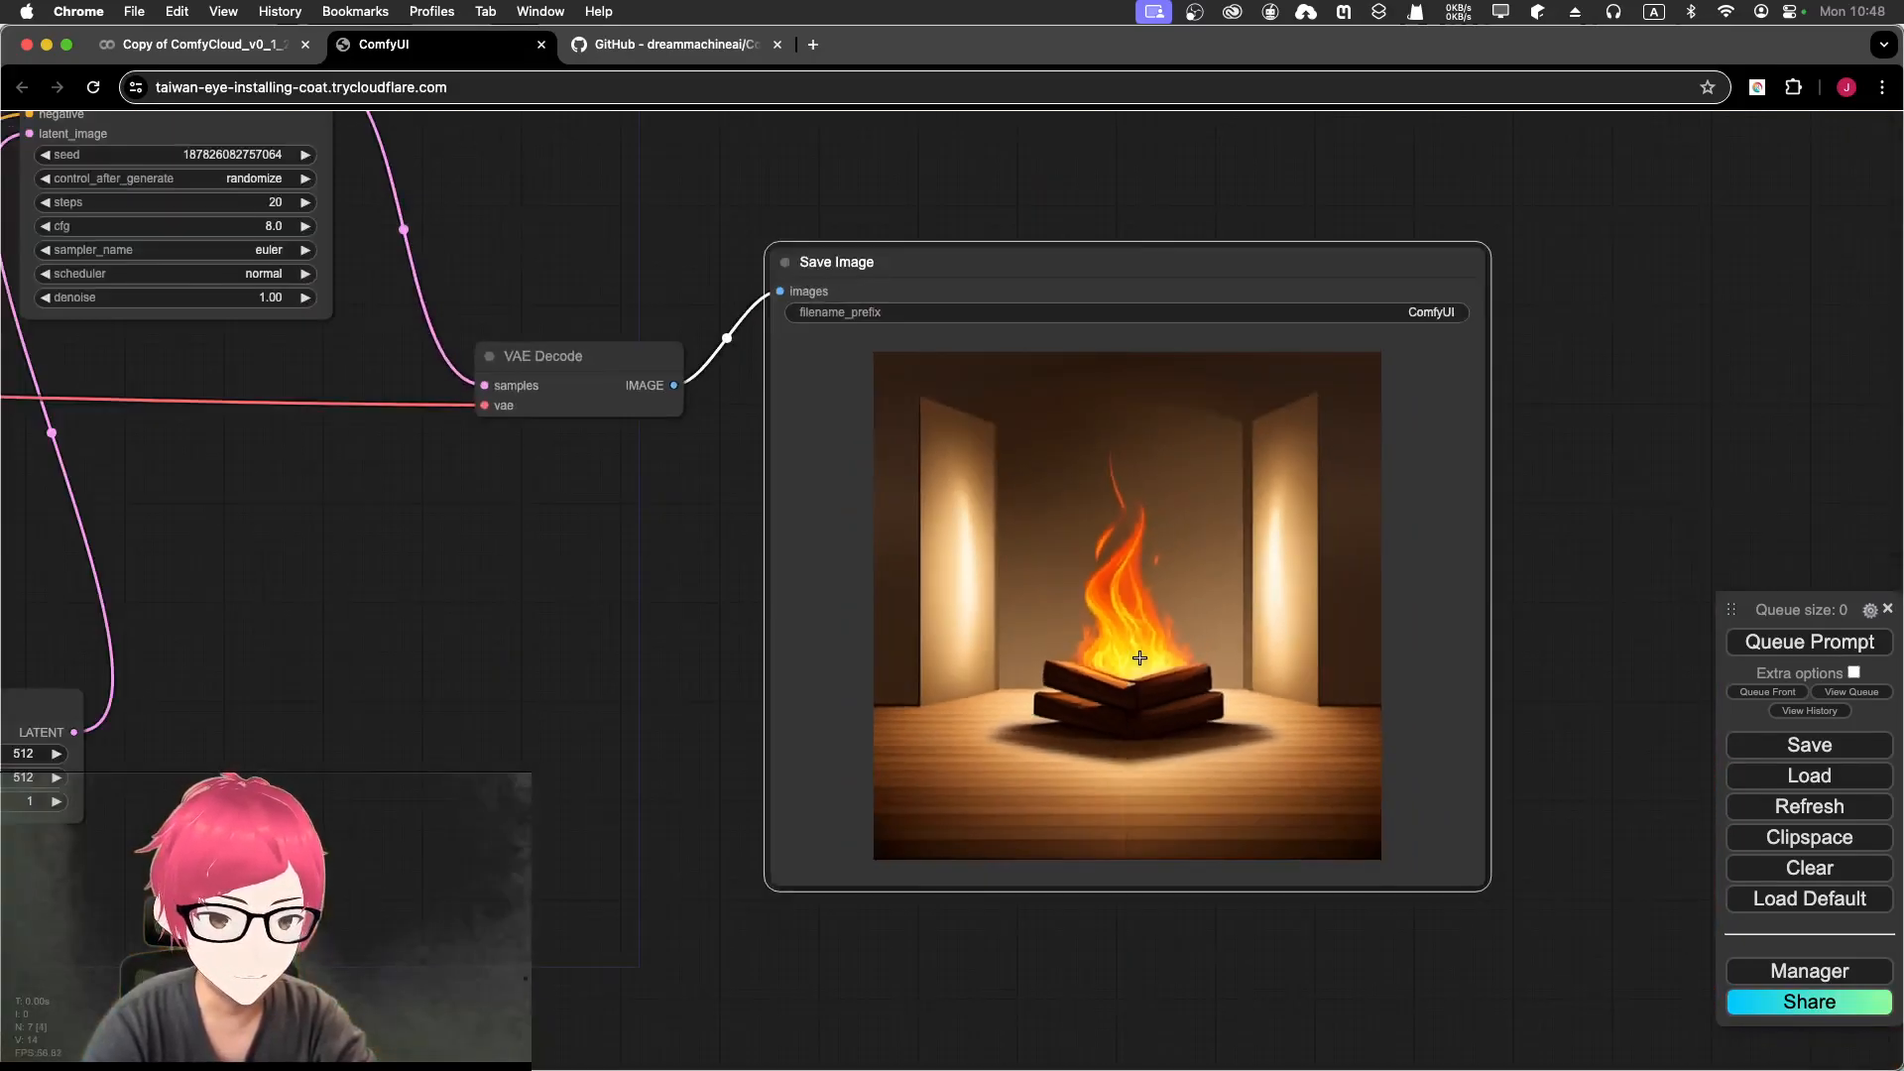
Step: Move the VAE Decode and Save Image nodes closer to the KSampler to tidy the graph layout
{"action": "scroll", "coordinate": [1139, 658], "scroll_direction": "down", "scroll_amount": 7}
{"action": "scroll", "coordinate": [1140, 645], "scroll_direction": "up", "scroll_amount": 5}
{"action": "scroll", "coordinate": [1139, 643], "scroll_direction": "down", "scroll_amount": 5}
{"action": "scroll", "coordinate": [761, 650], "scroll_direction": "up", "scroll_amount": 4}
{"action": "left_click_drag", "start_coordinate": [839, 696], "coordinate": [1049, 692]}
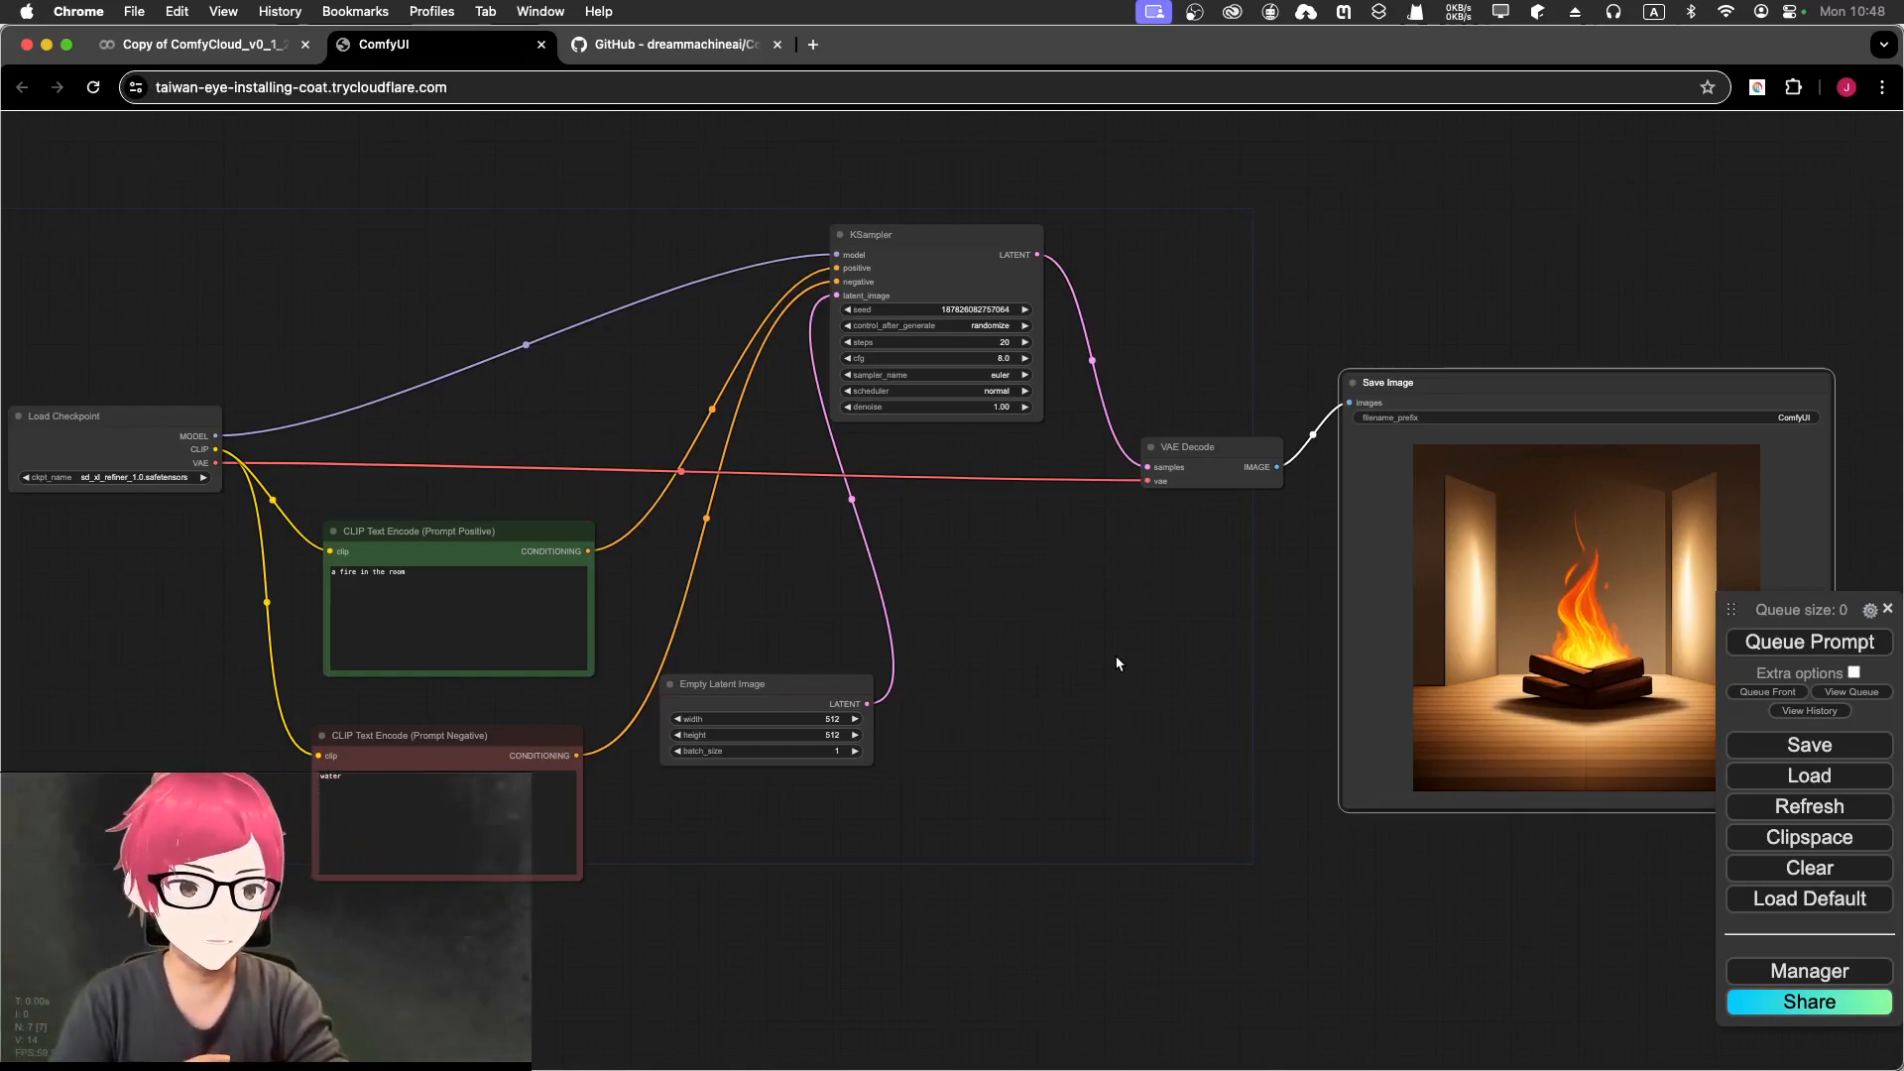
{"action": "left_click_drag", "start_coordinate": [1187, 437], "coordinate": [1118, 458]}
{"action": "left_click_drag", "start_coordinate": [1427, 386], "coordinate": [1330, 267]}
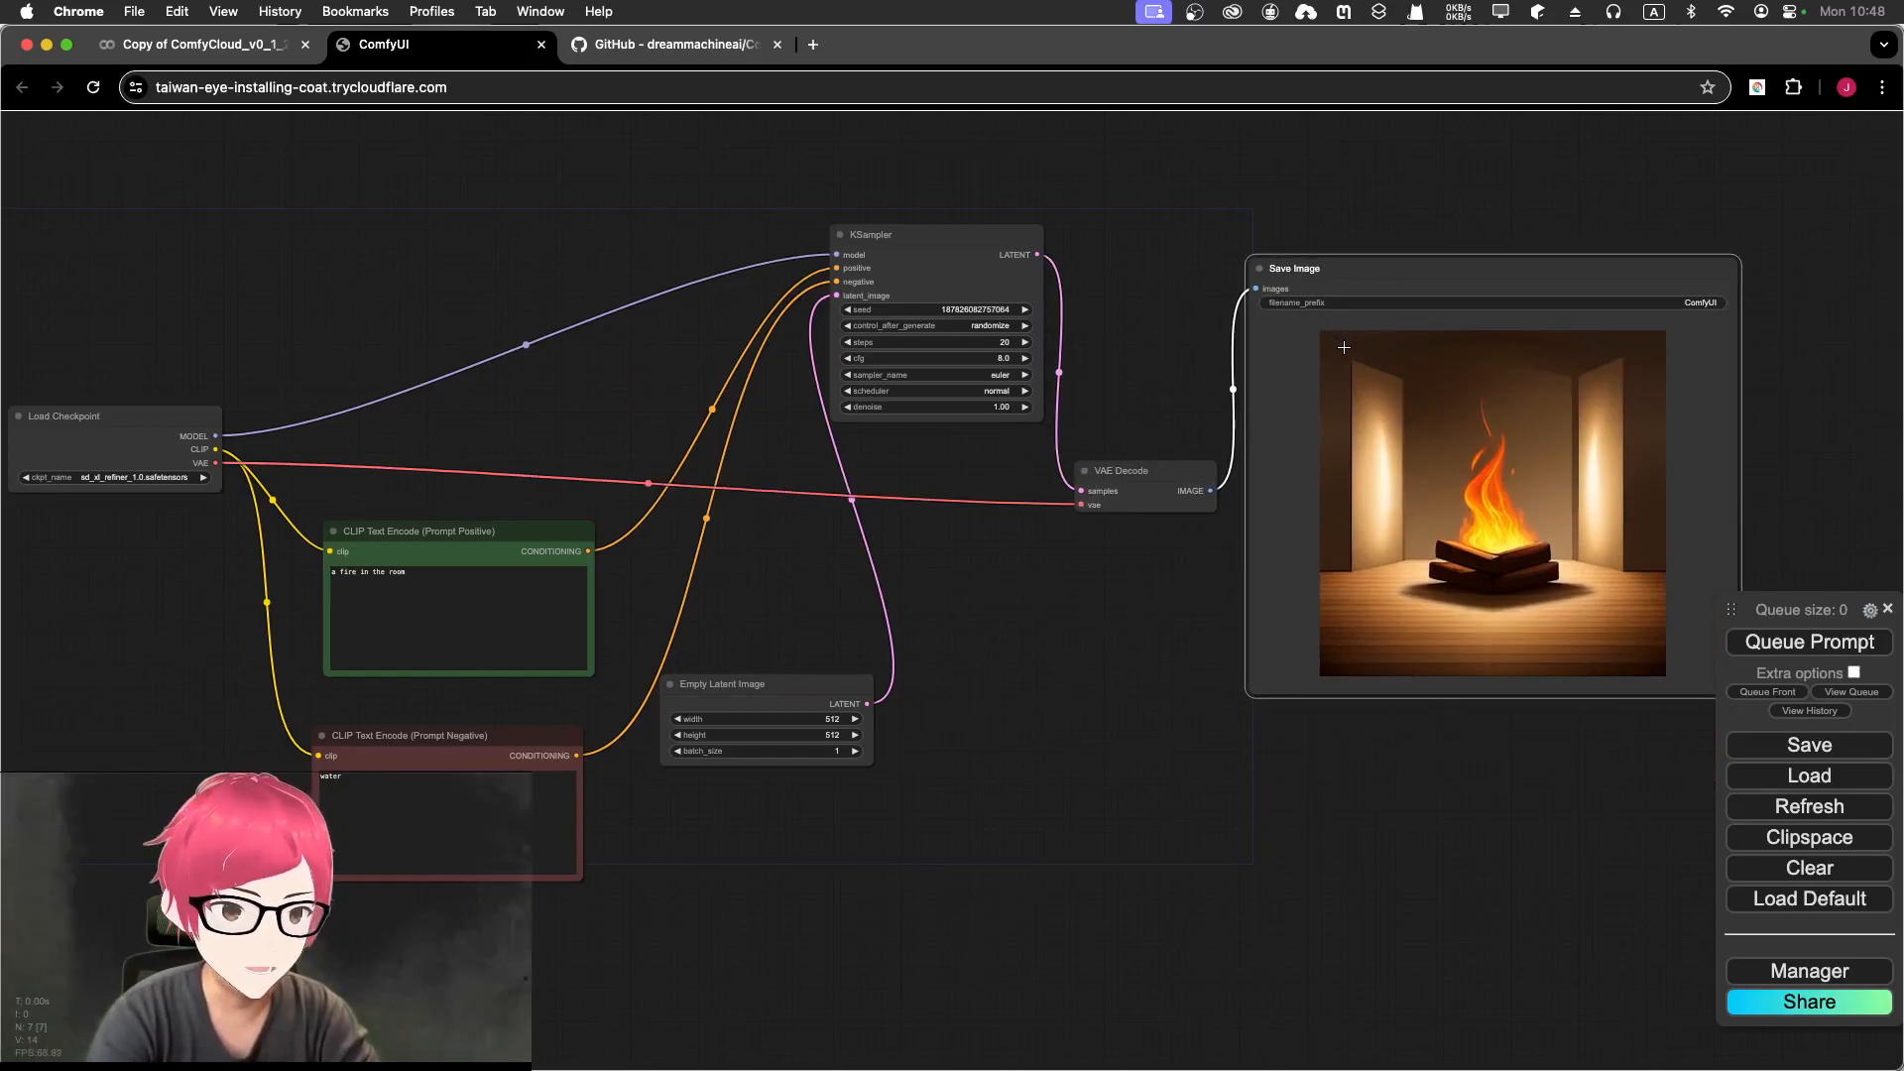
Step: Examine the flame, logs and room details in the refiner-generated image, and review it alongside the whole workflow
{"action": "scroll", "coordinate": [1404, 411], "scroll_direction": "up", "scroll_amount": 10}
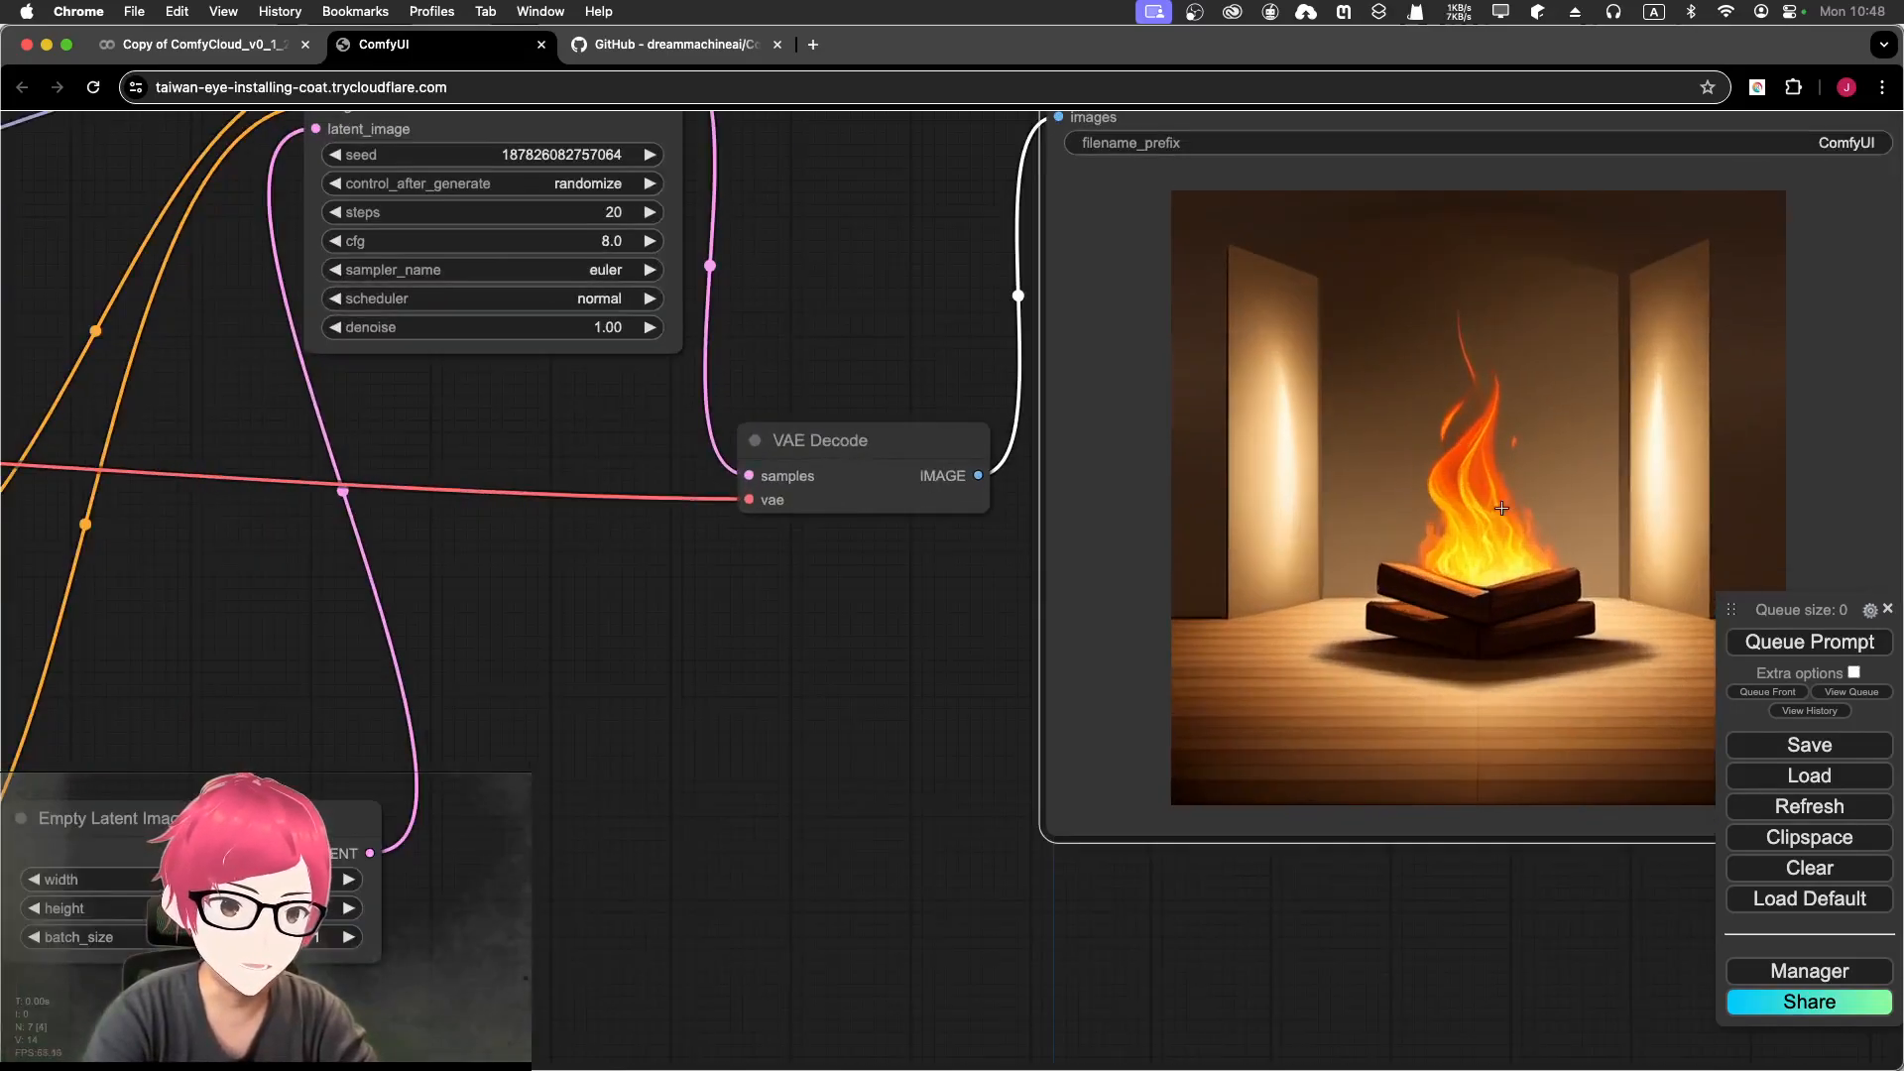
{"action": "scroll", "coordinate": [1433, 486], "scroll_direction": "up", "scroll_amount": 5}
{"action": "scroll", "coordinate": [1408, 491], "scroll_direction": "down", "scroll_amount": 4}
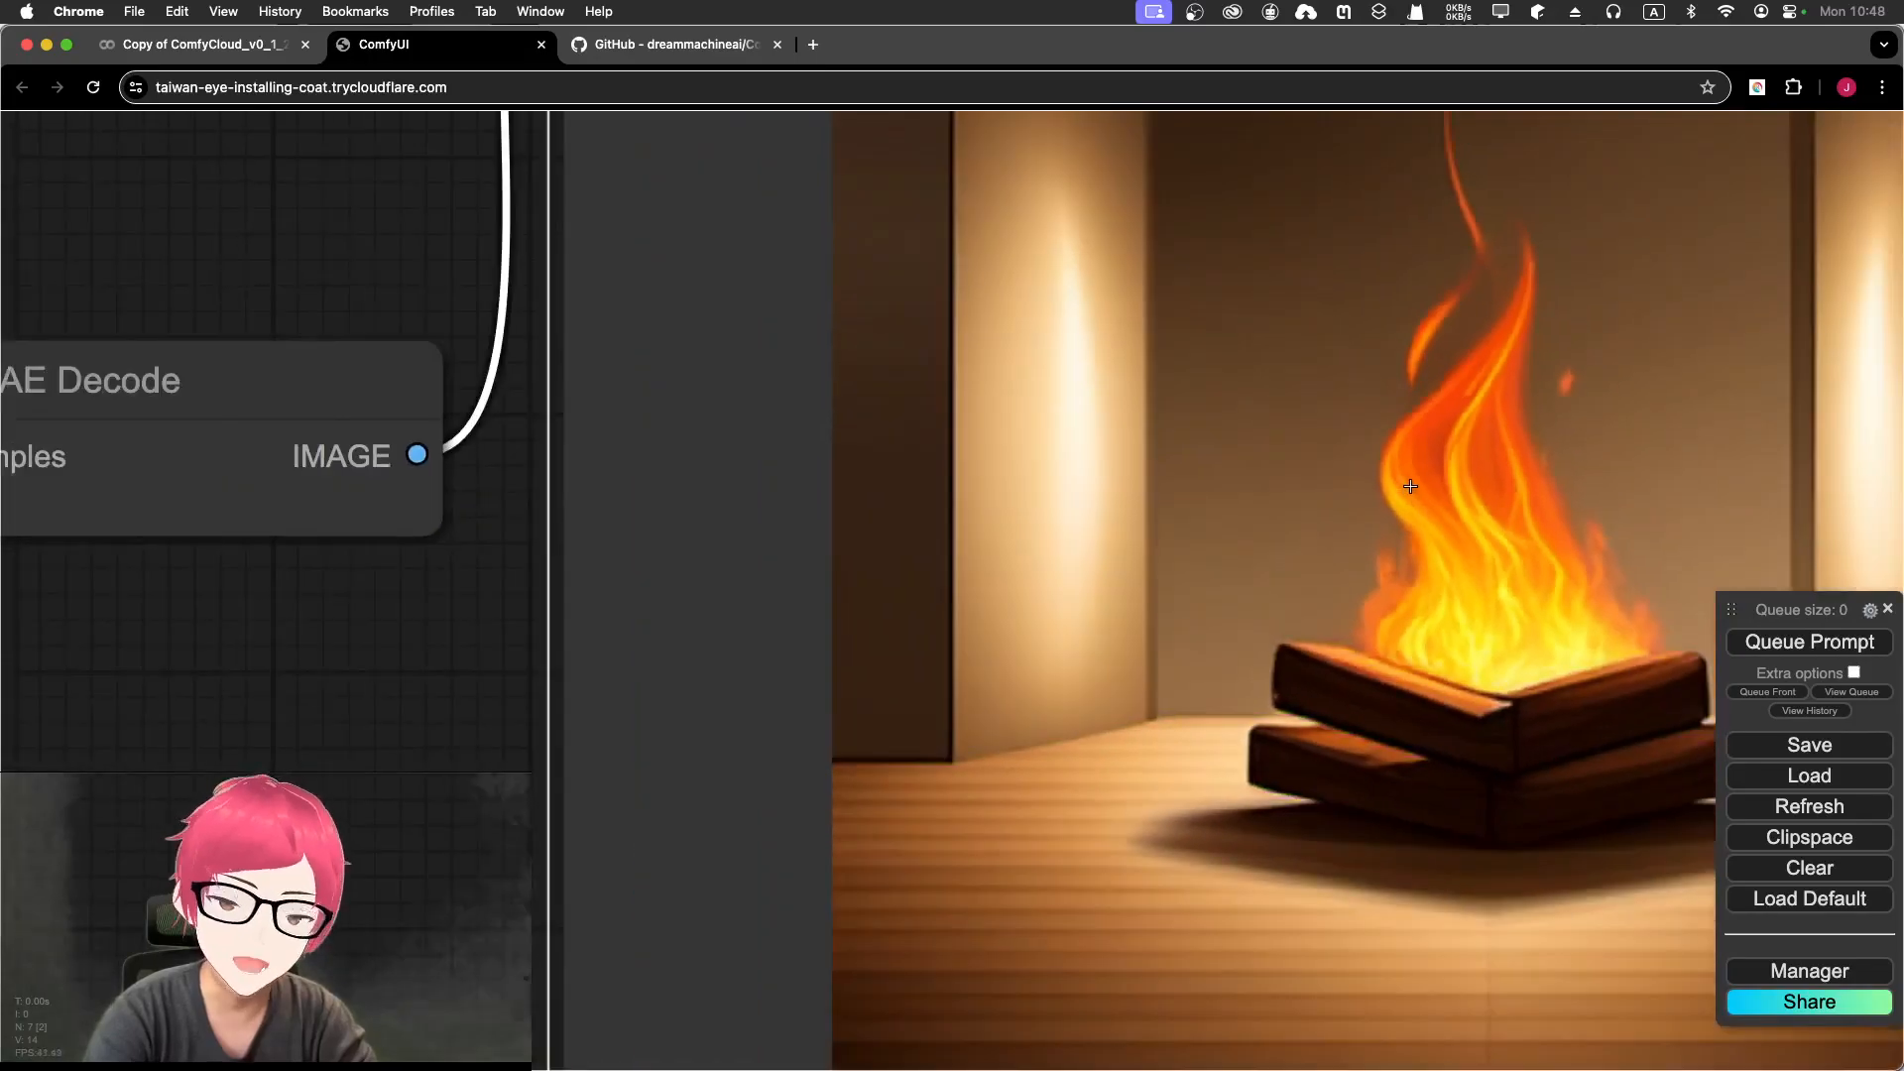
{"action": "scroll", "coordinate": [1406, 489], "scroll_direction": "down", "scroll_amount": 4}
{"action": "scroll", "coordinate": [1433, 506], "scroll_direction": "up", "scroll_amount": 2}
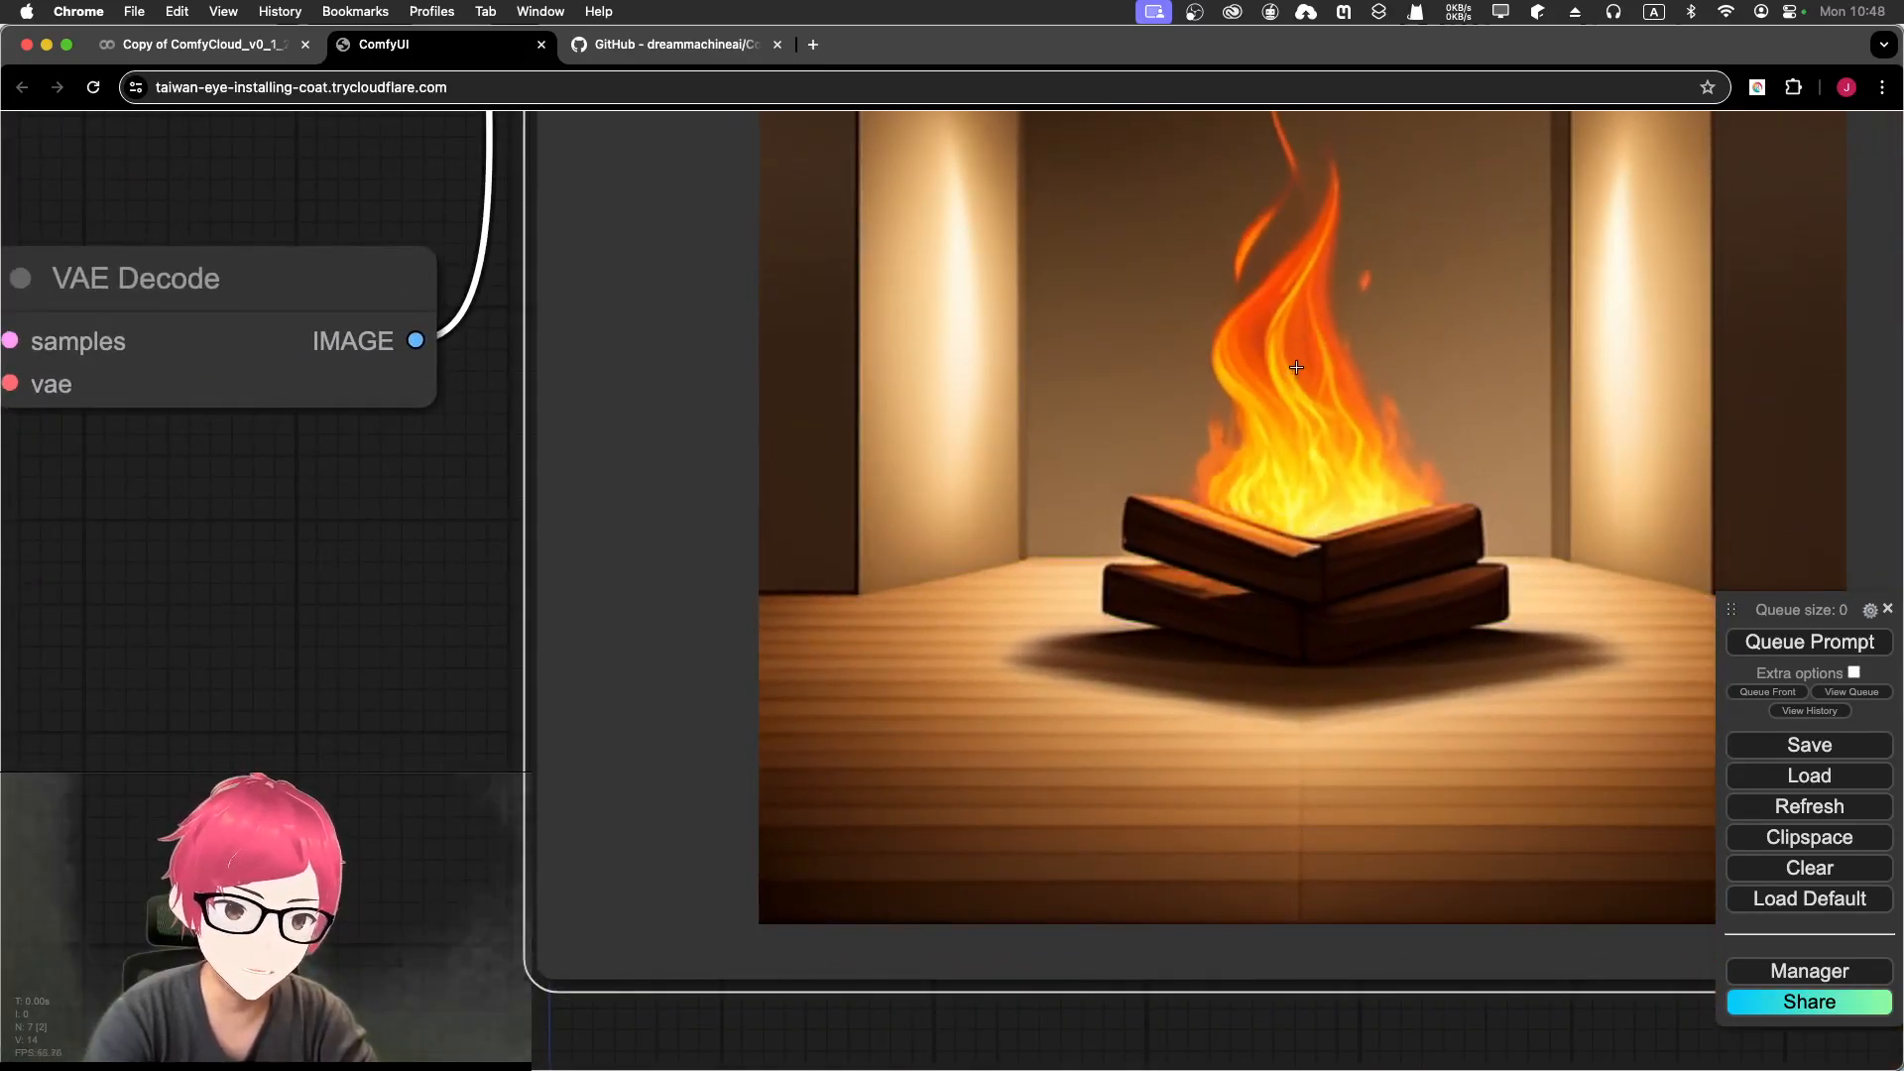
{"action": "scroll", "coordinate": [1289, 375], "scroll_direction": "up", "scroll_amount": 5}
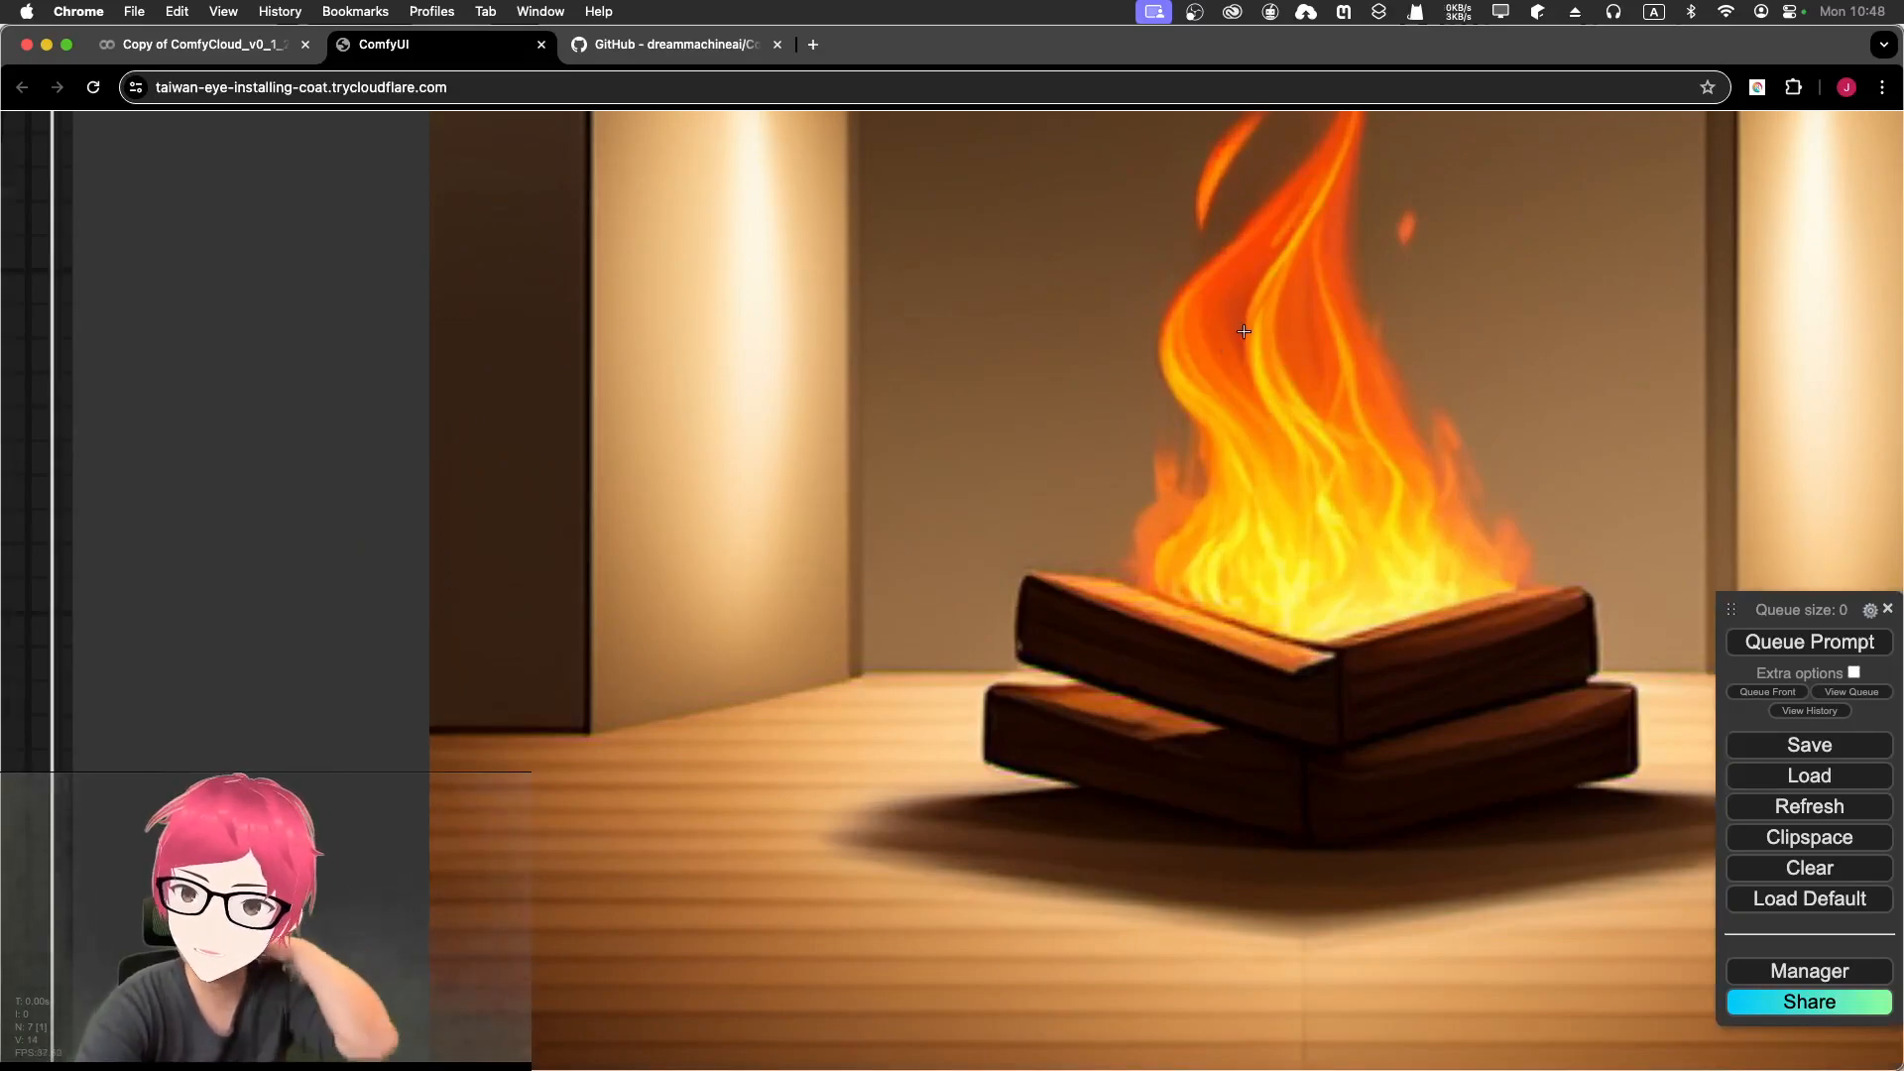
{"action": "scroll", "coordinate": [1239, 337], "scroll_direction": "down", "scroll_amount": 5}
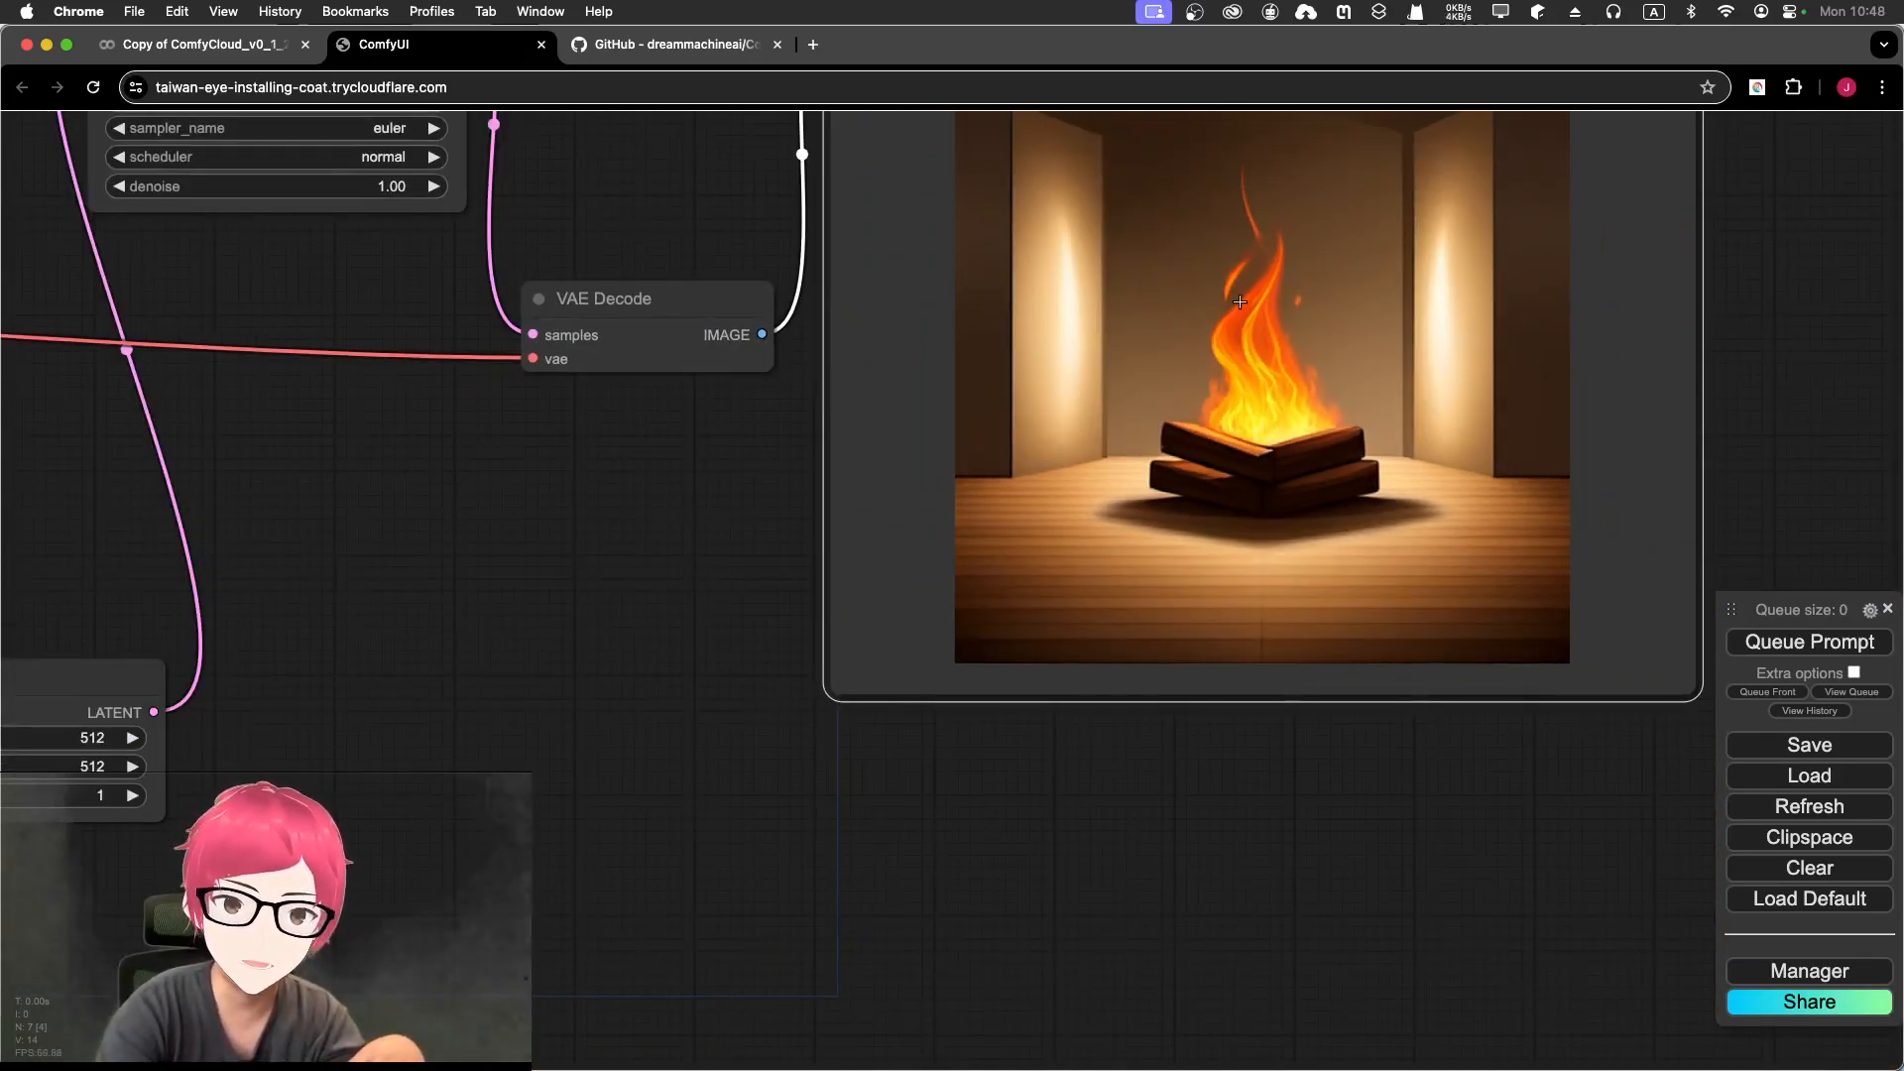
{"action": "left_click_drag", "start_coordinate": [1242, 314], "coordinate": [1211, 485]}
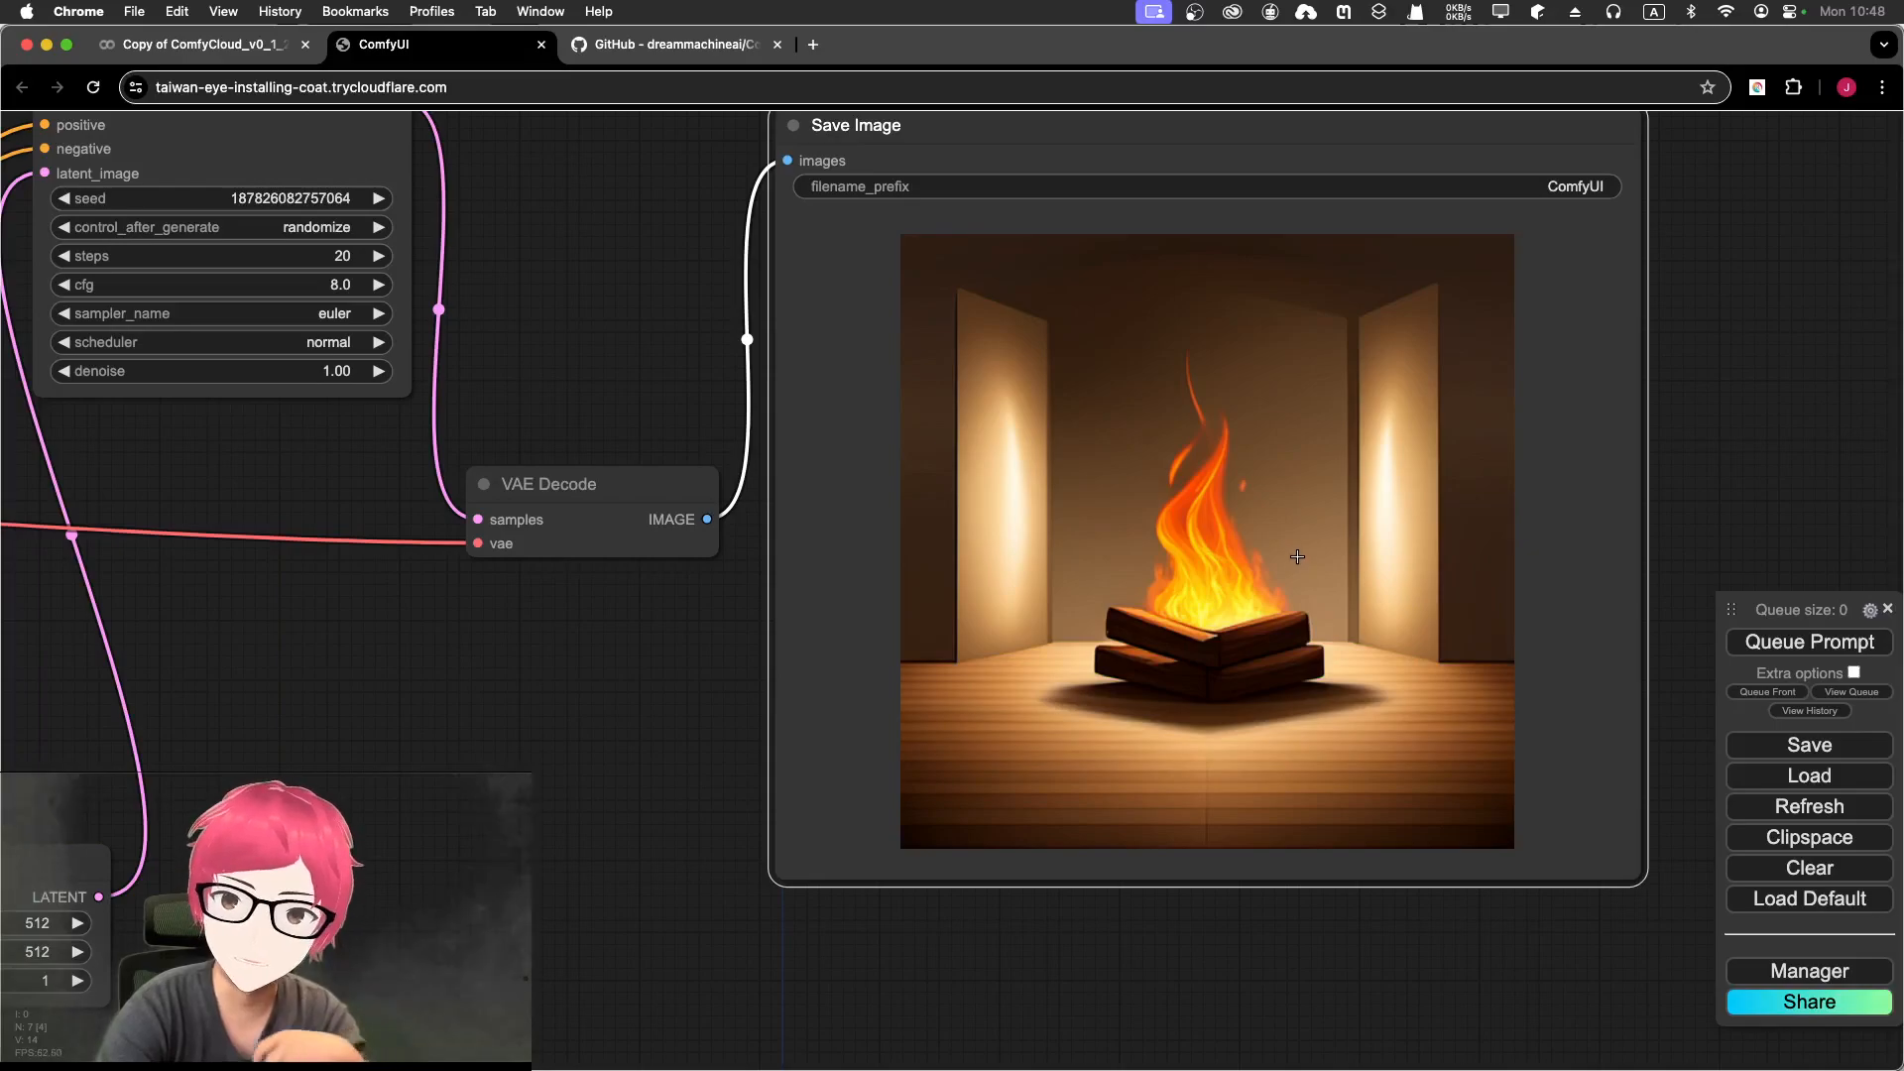
{"action": "scroll", "coordinate": [1295, 555], "scroll_direction": "down", "scroll_amount": 5}
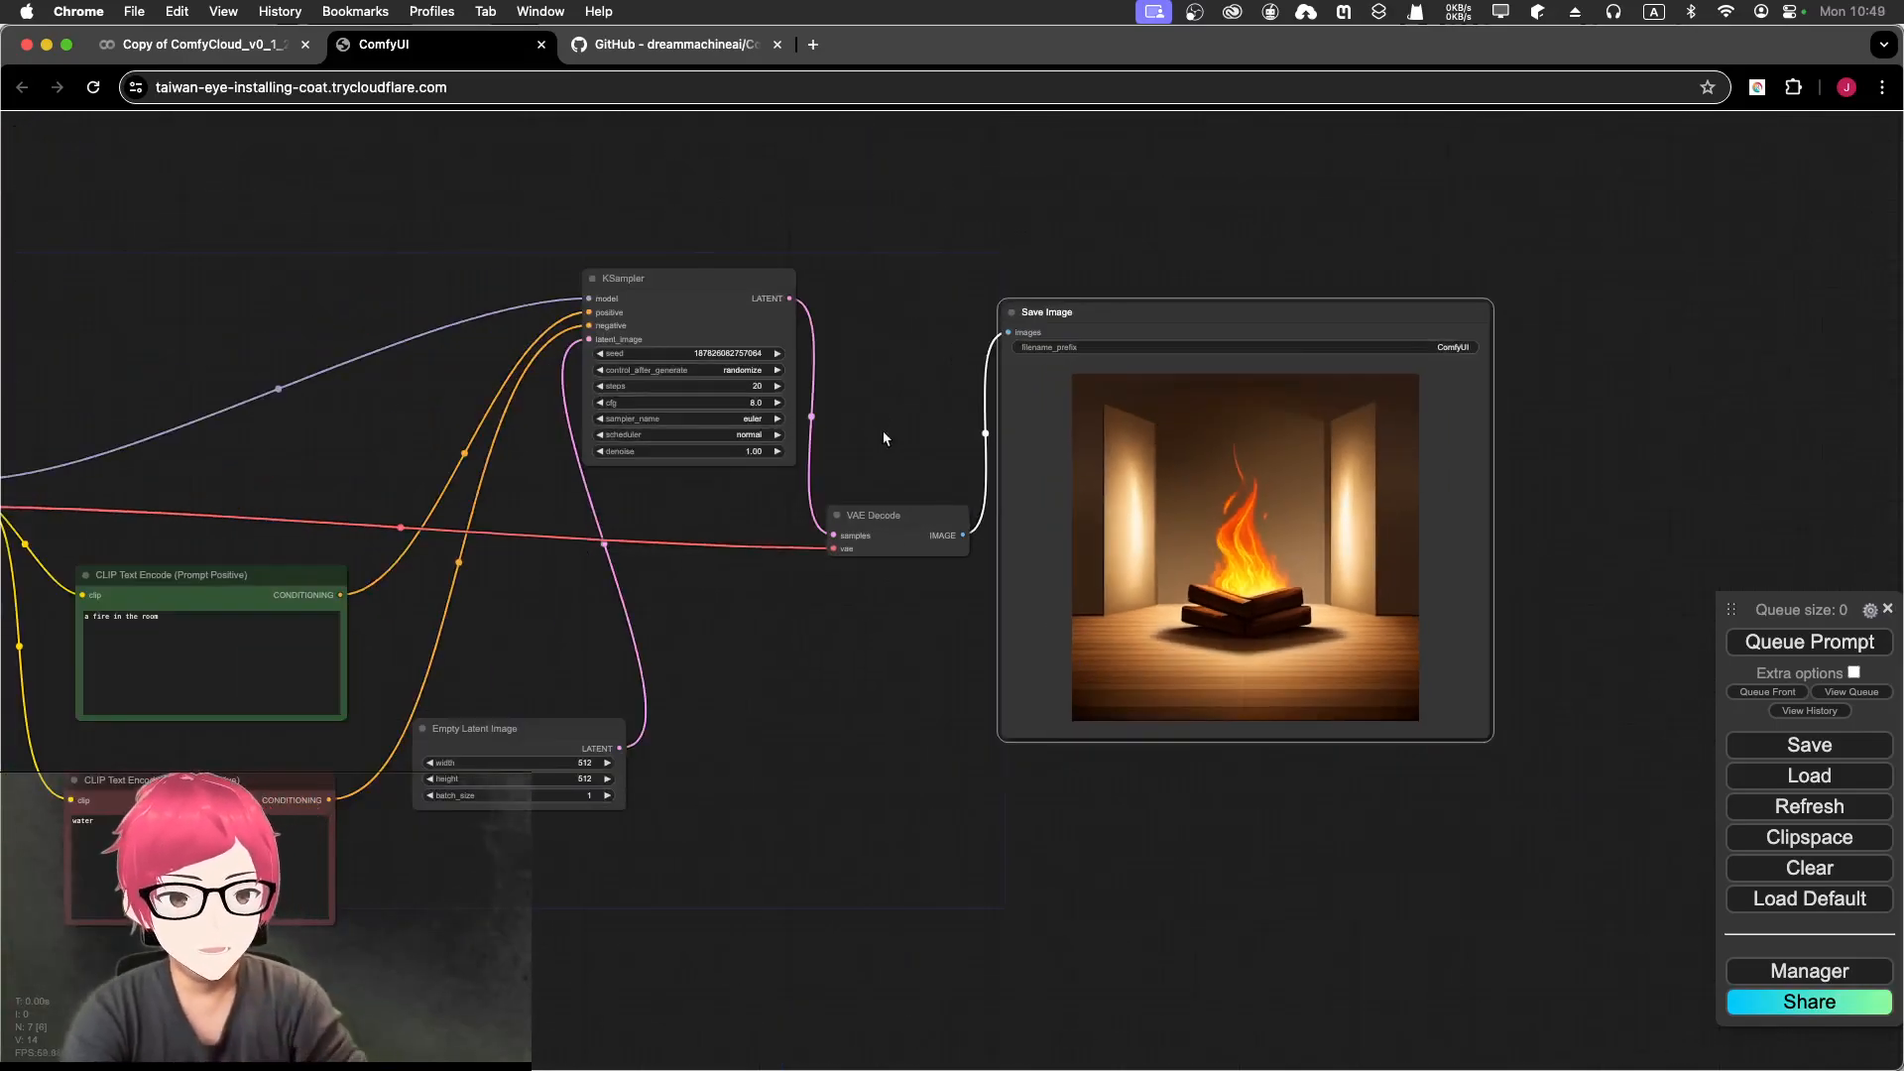
{"action": "scroll", "coordinate": [1267, 363], "scroll_direction": "up", "scroll_amount": 2}
{"action": "scroll", "coordinate": [1258, 369], "scroll_direction": "left", "scroll_amount": 2}
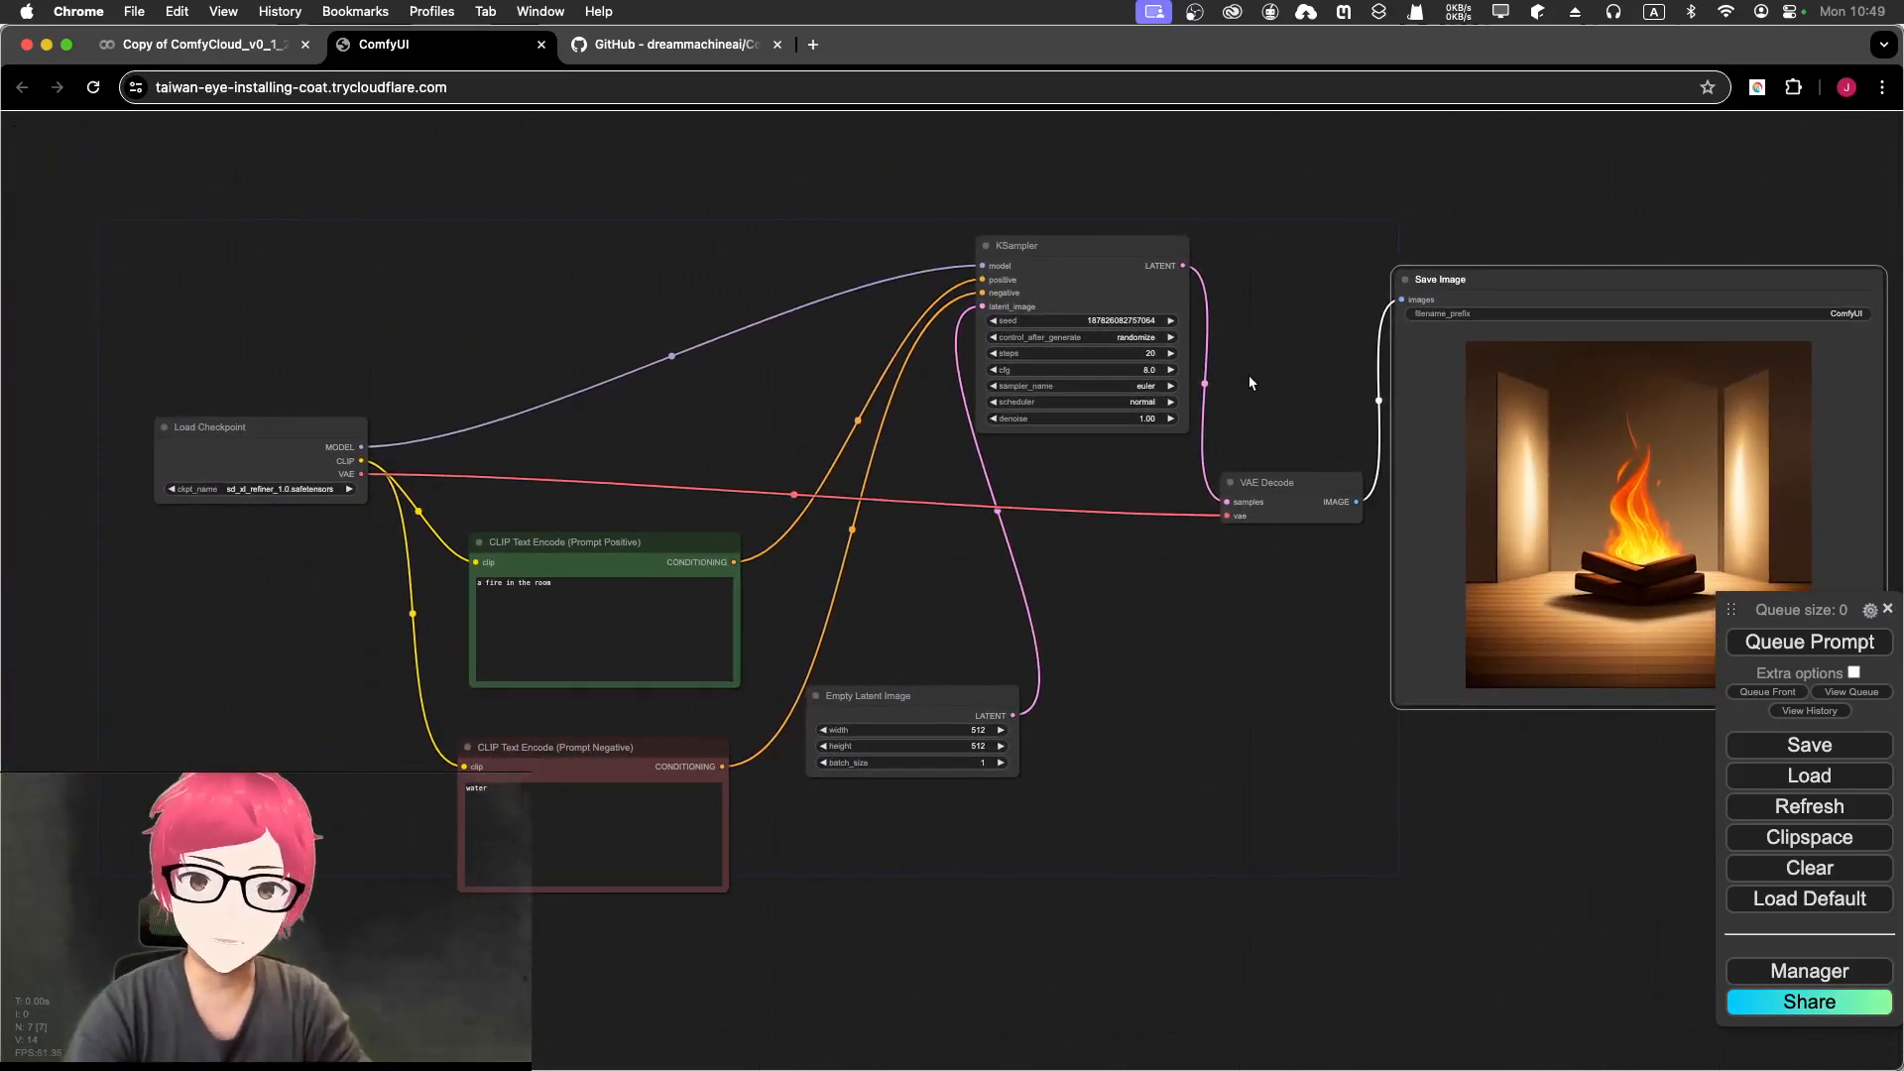